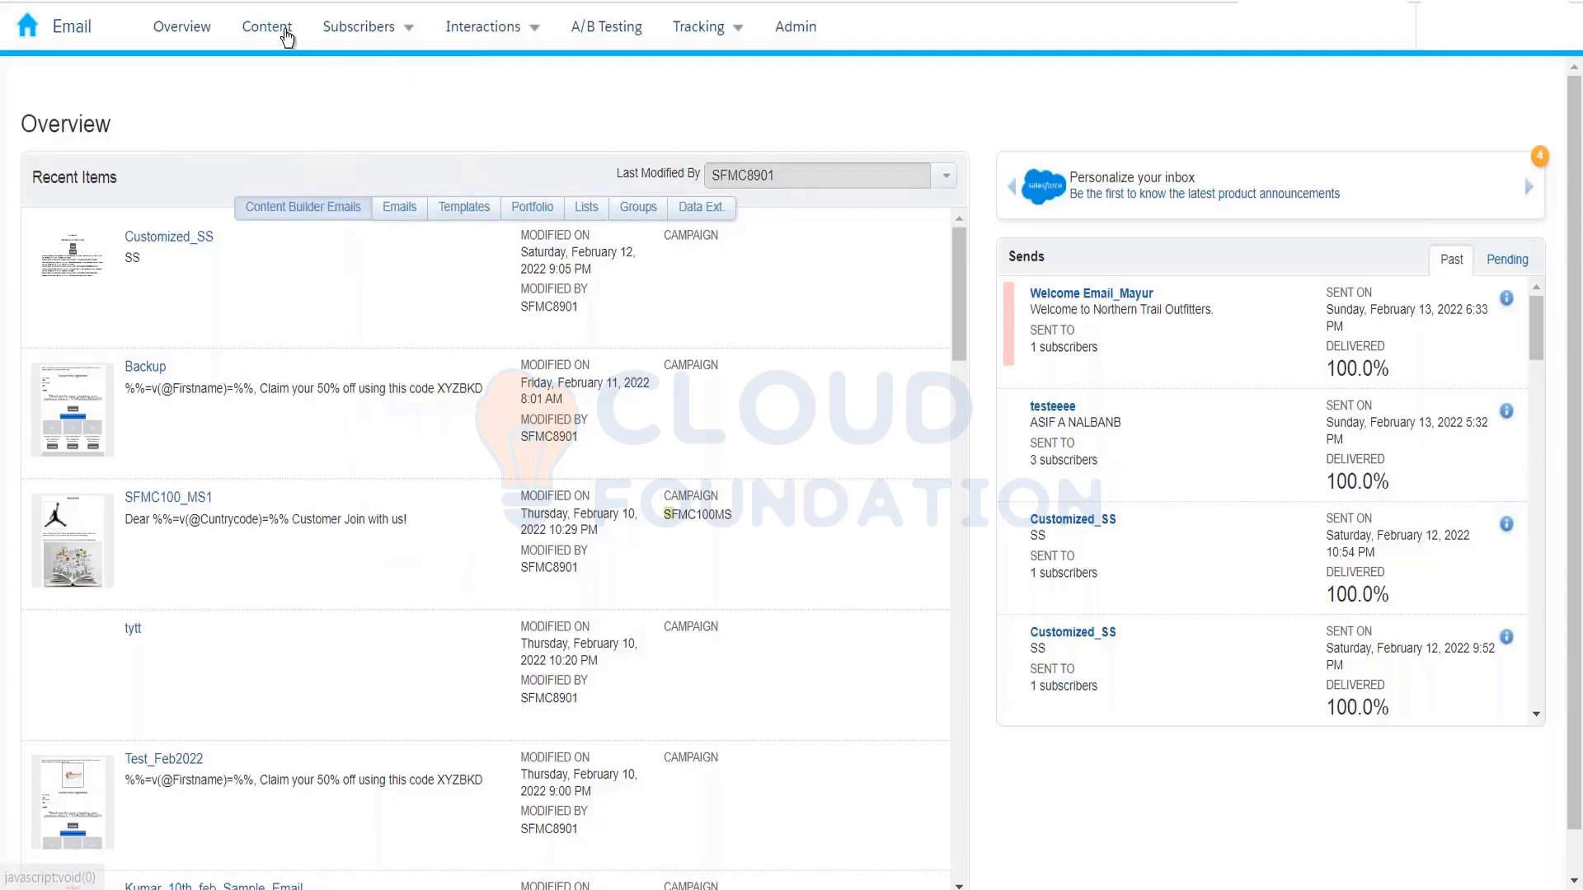
Step: Open Content Builder, showing all 2185 content items sorted by modified date
click(283, 33)
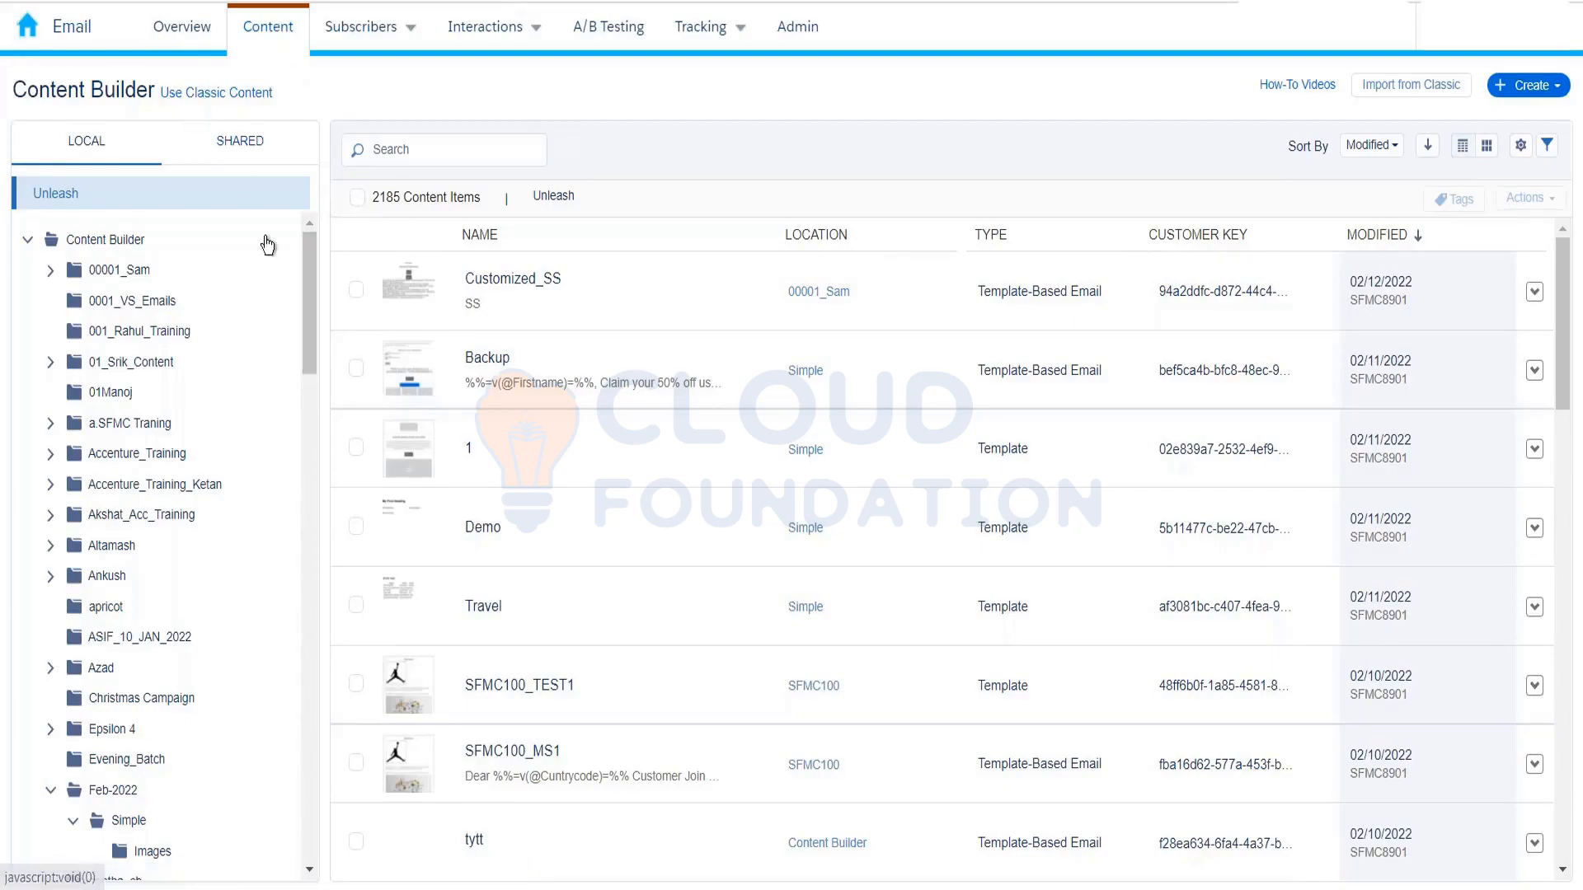
Step: Browse to the Kumar_10th_Feb folder and view Kumar_10th_feb_Sample_Email's details and preview
drag(310, 259, 314, 428)
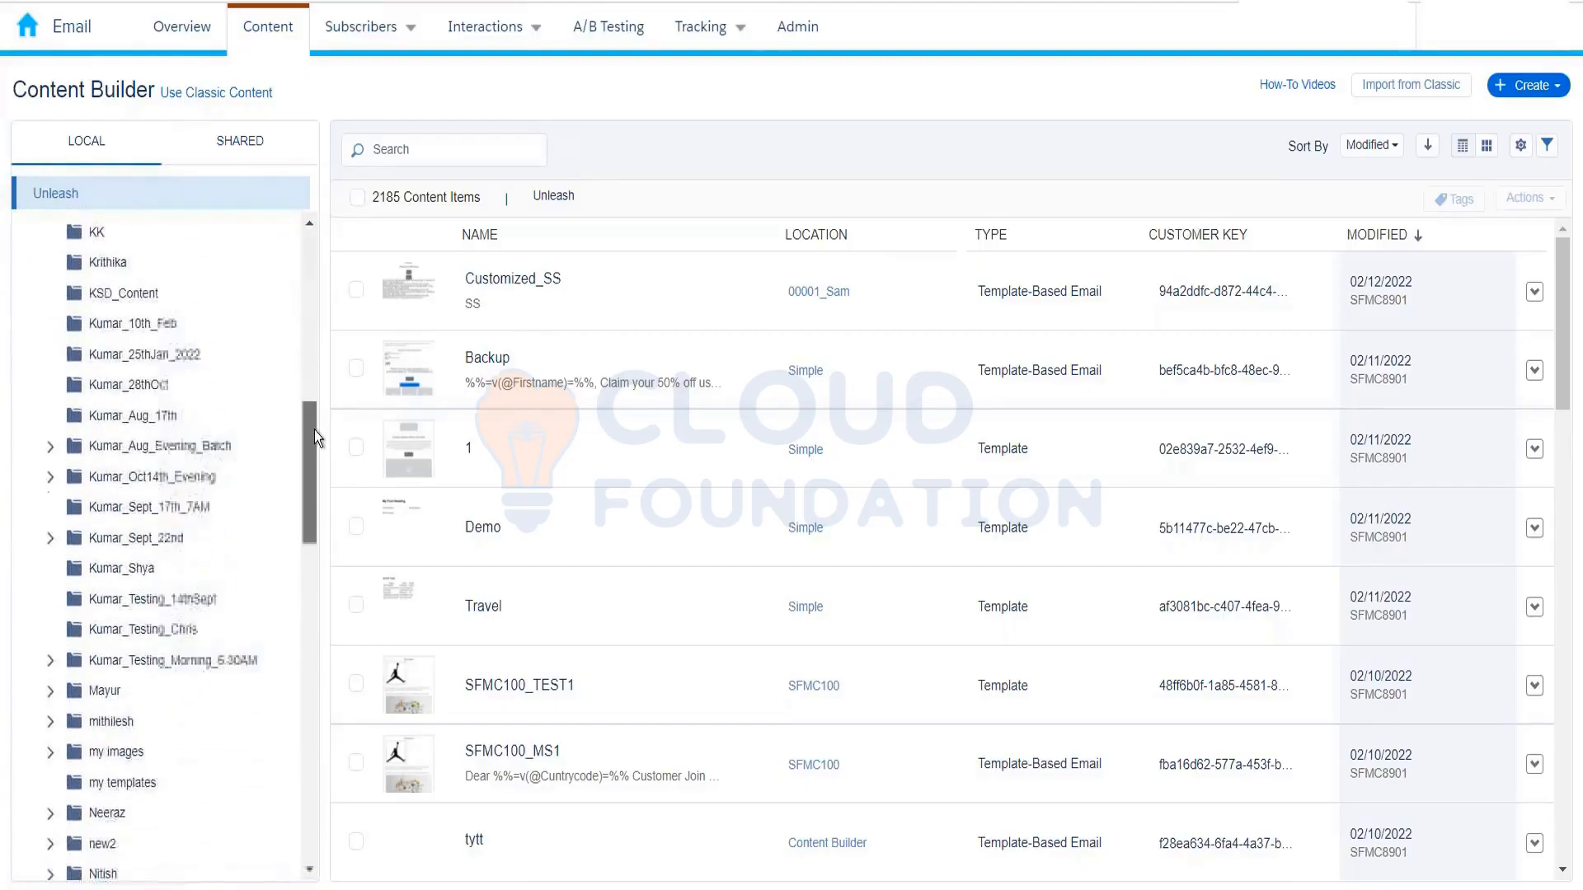
click(117, 332)
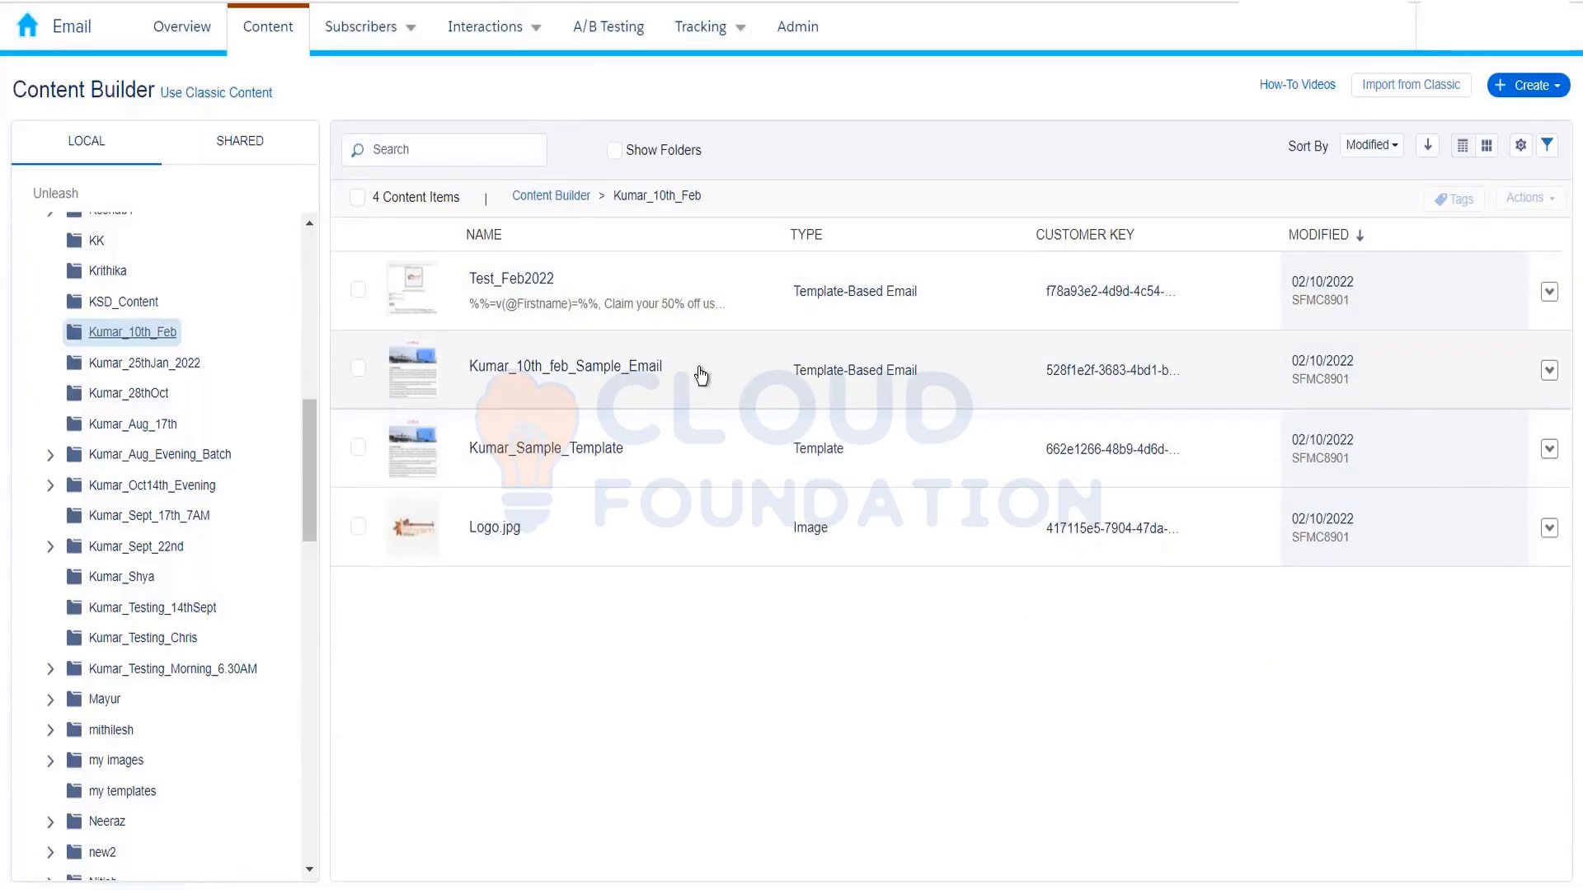
click(700, 376)
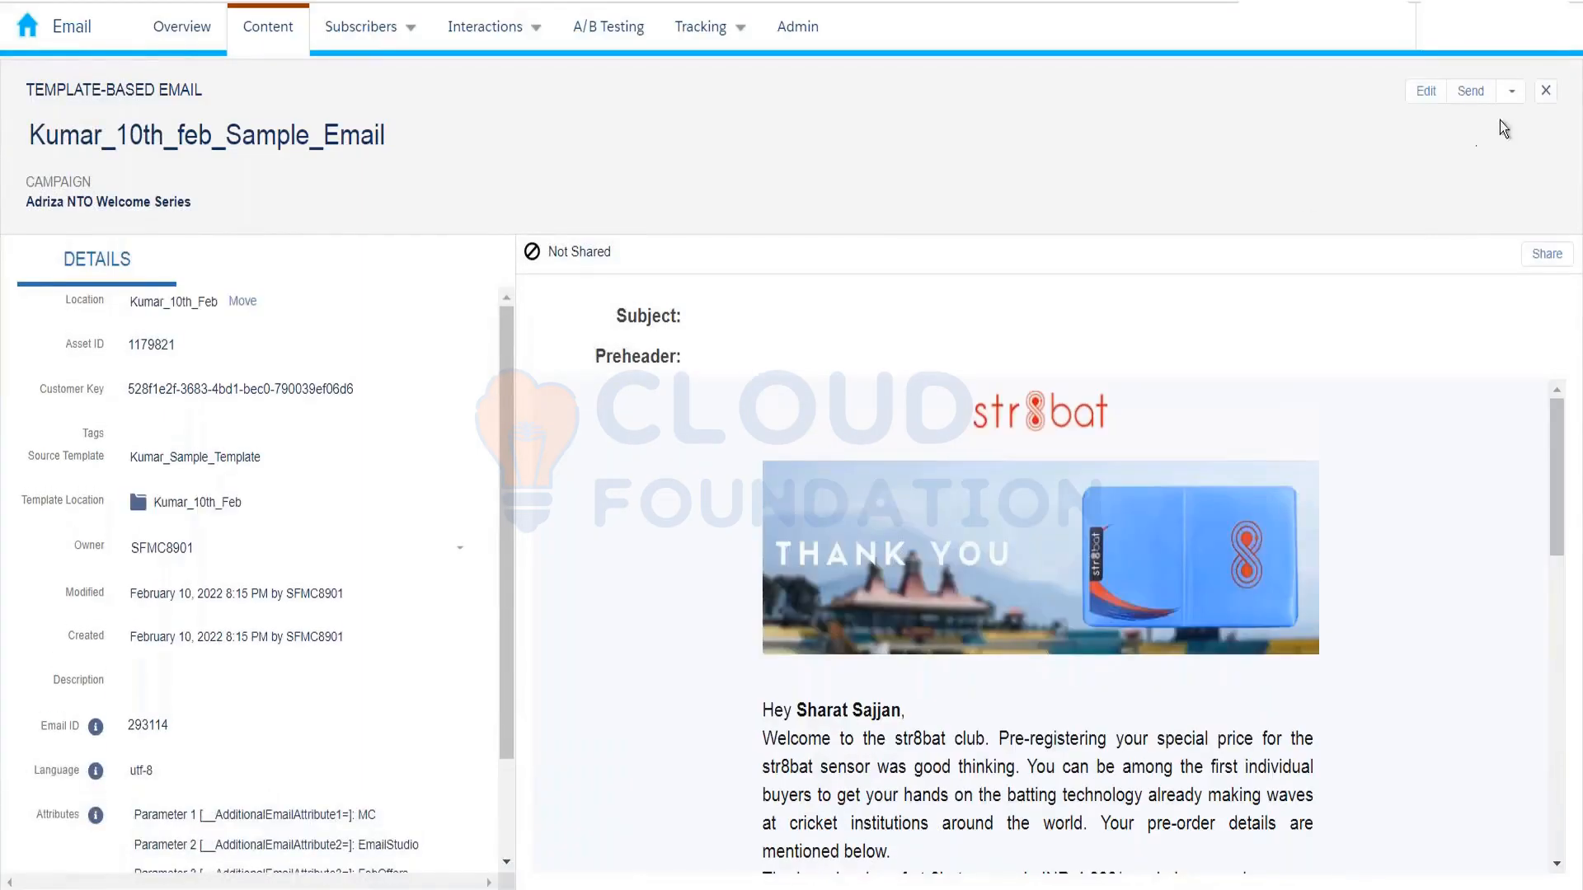
Step: Close the sample email and open Test_Feb2022's content in the editor
click(1548, 93)
click(558, 309)
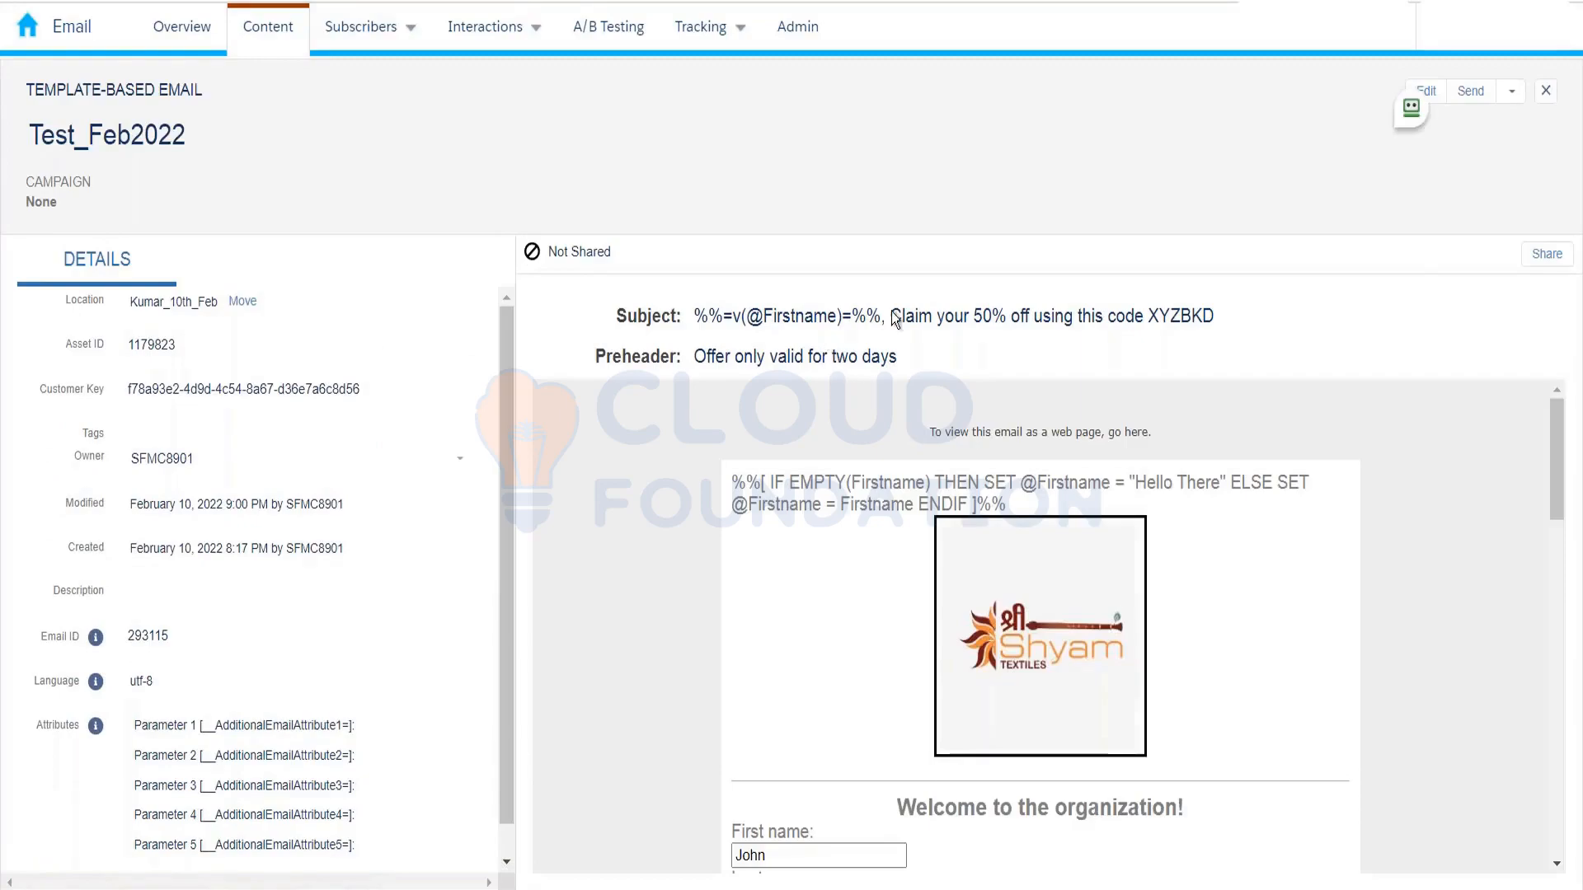
click(1427, 91)
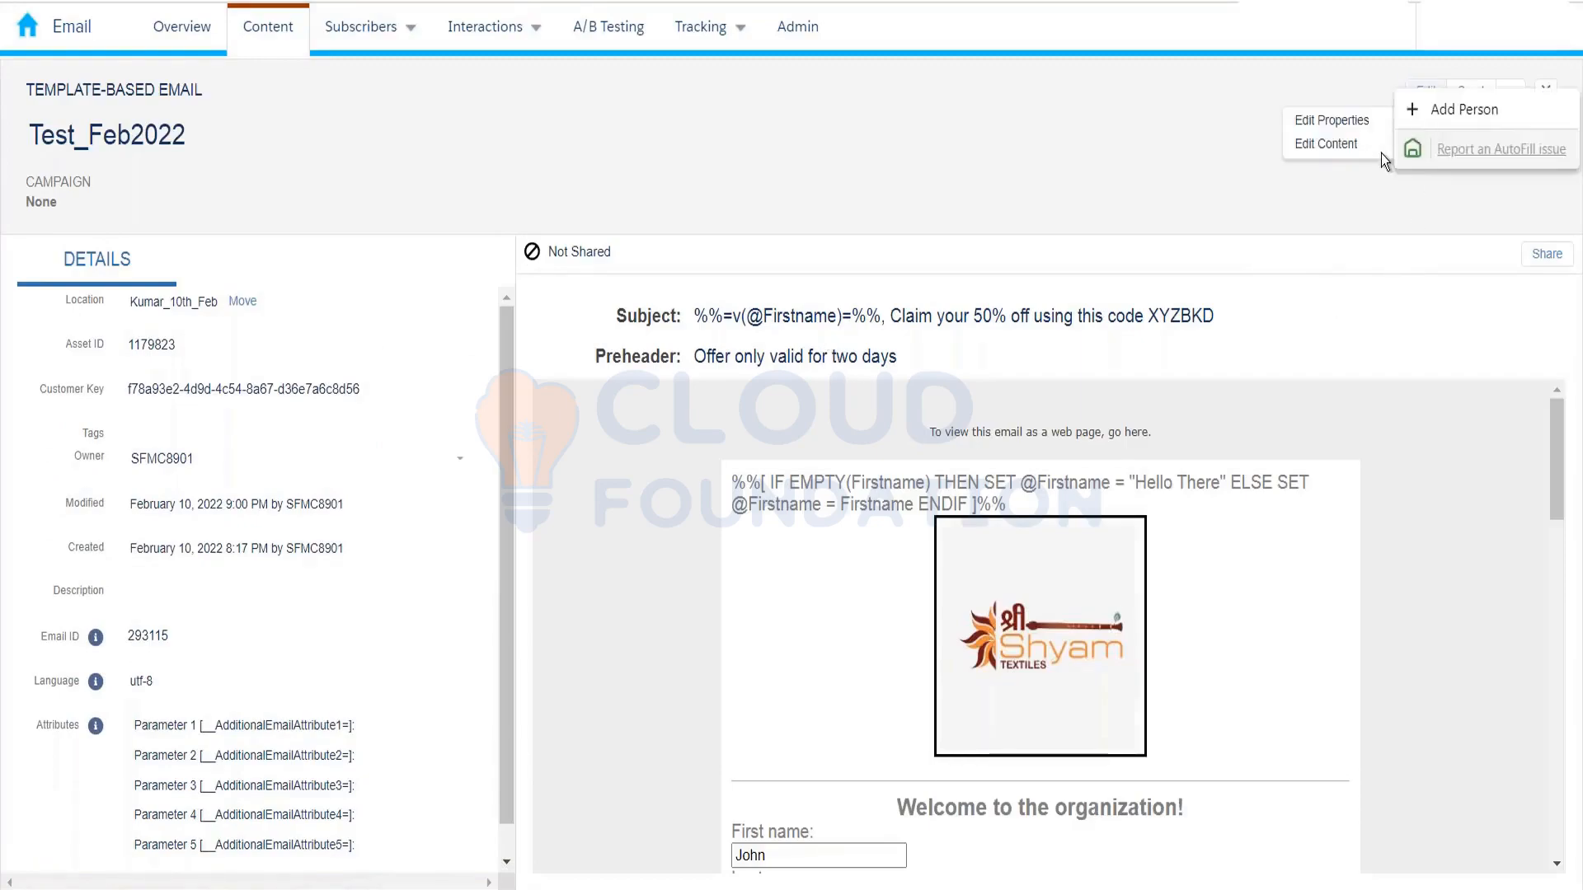
click(1347, 162)
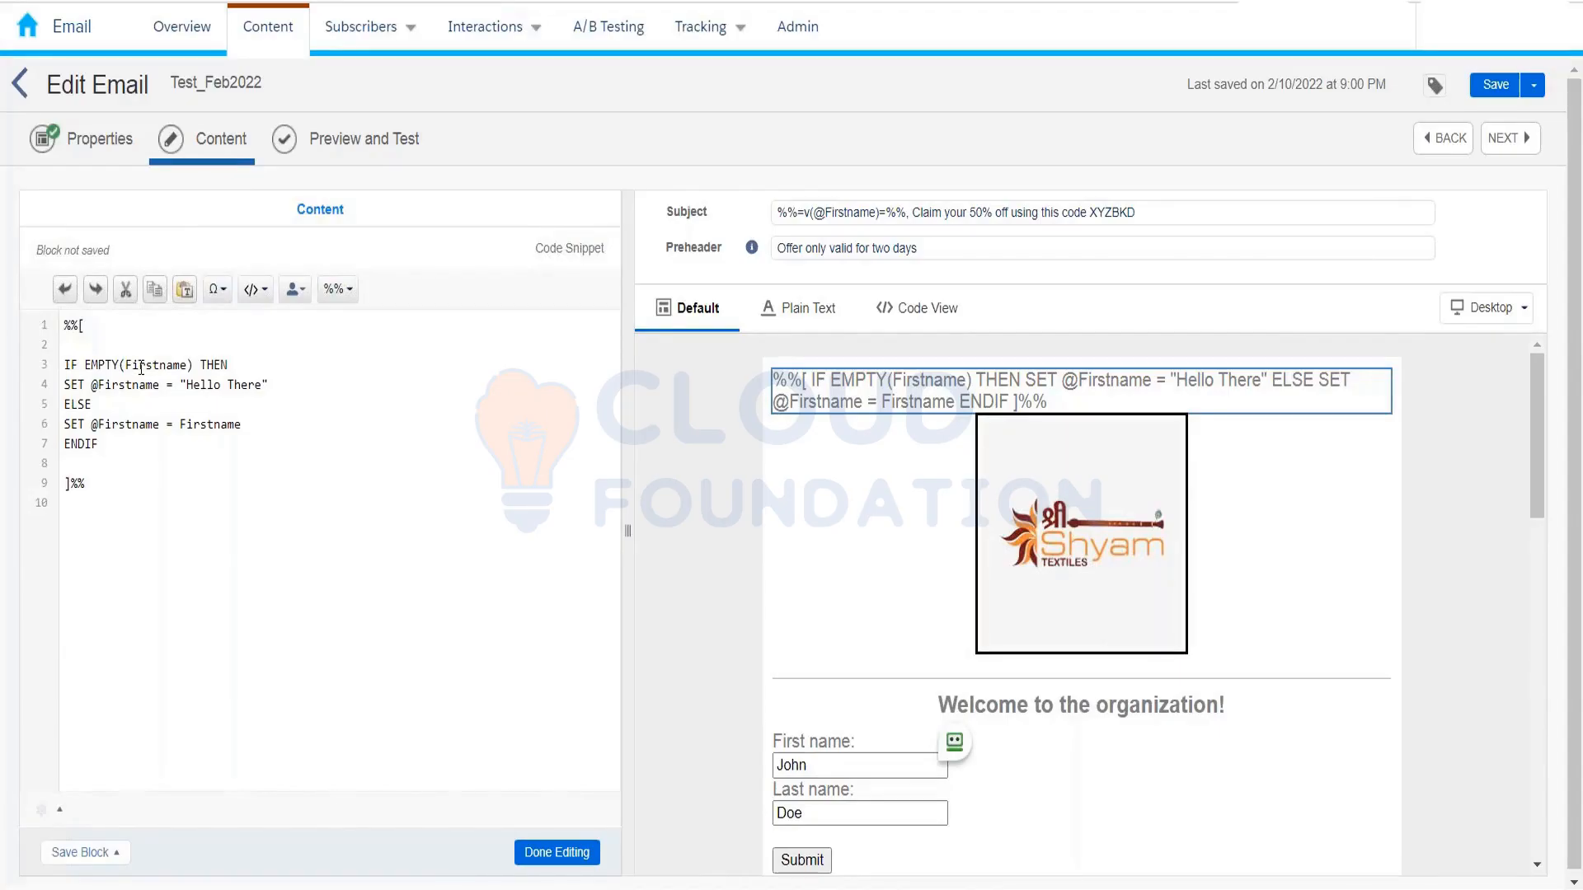
drag(199, 364, 229, 364)
drag(64, 384, 273, 384)
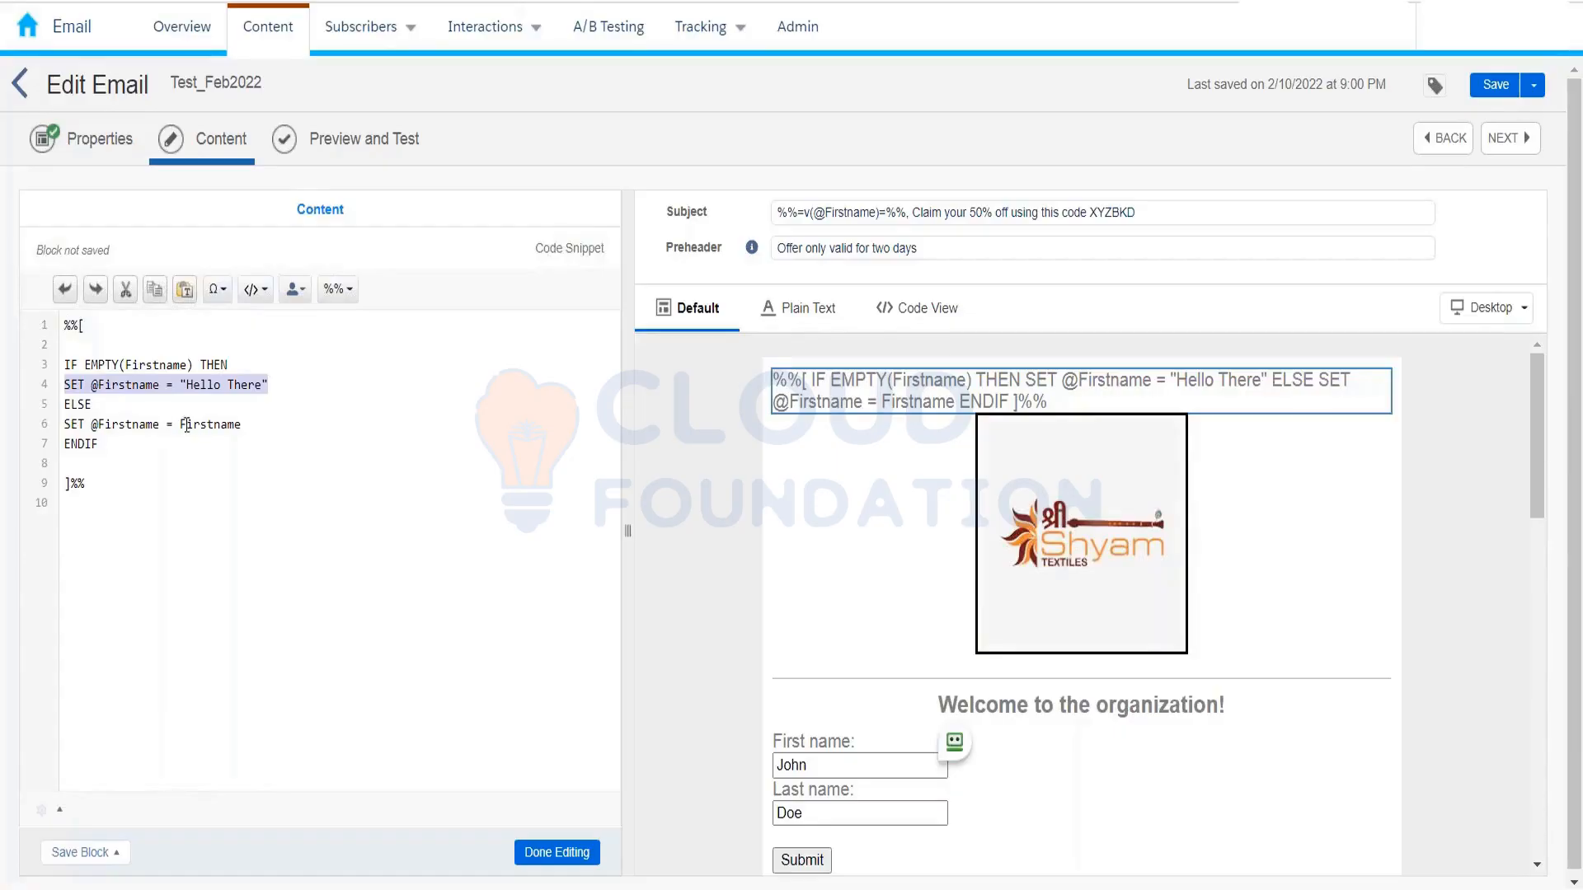
drag(180, 425, 203, 426)
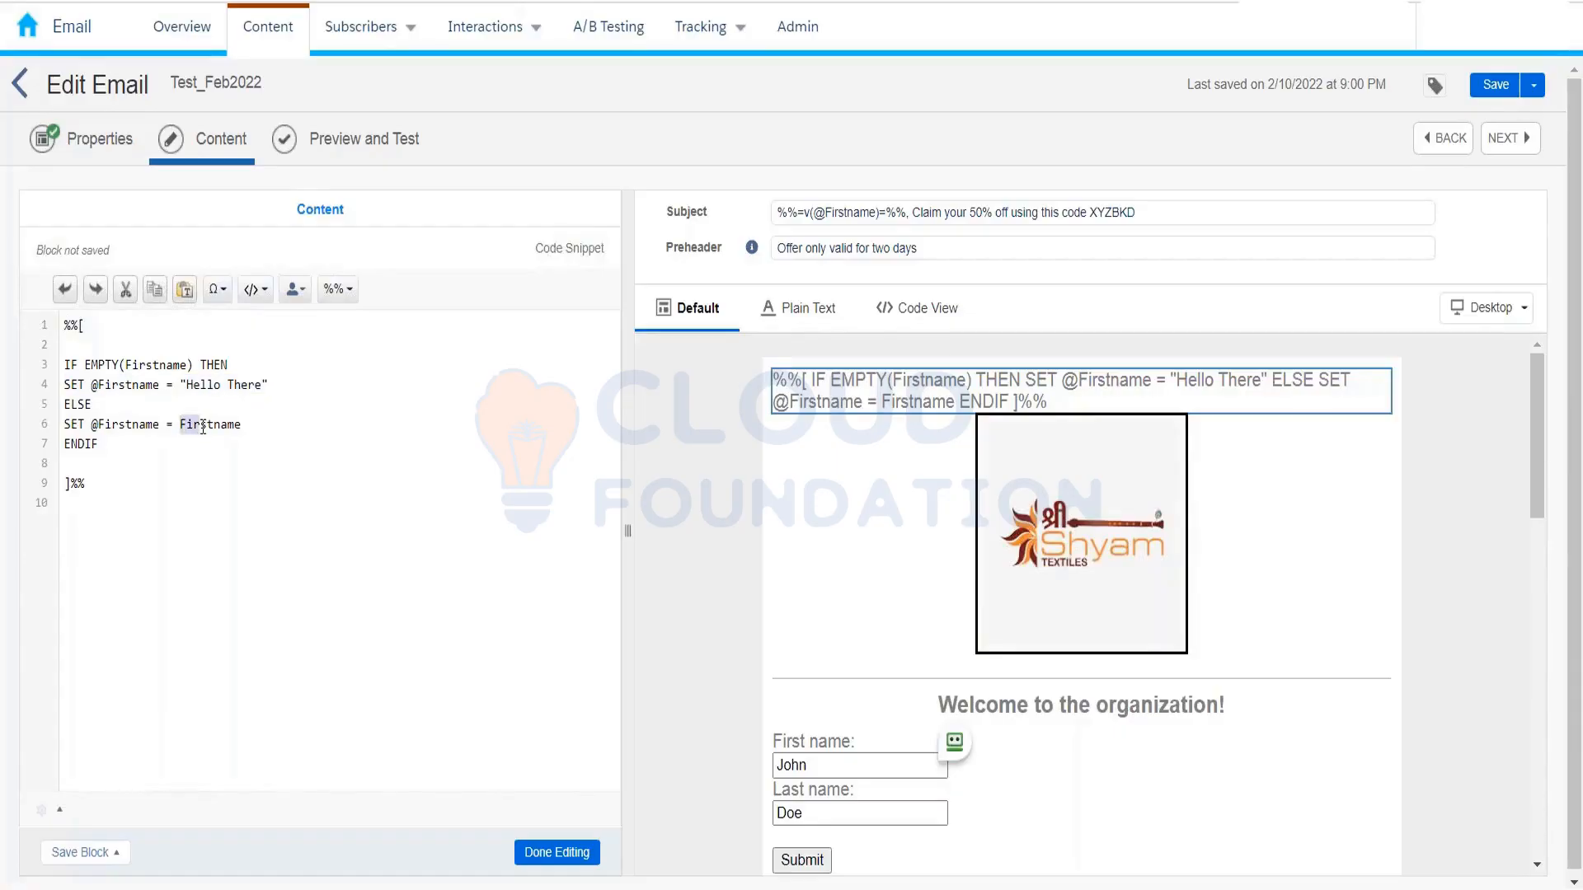
click(118, 424)
drag(101, 445, 59, 323)
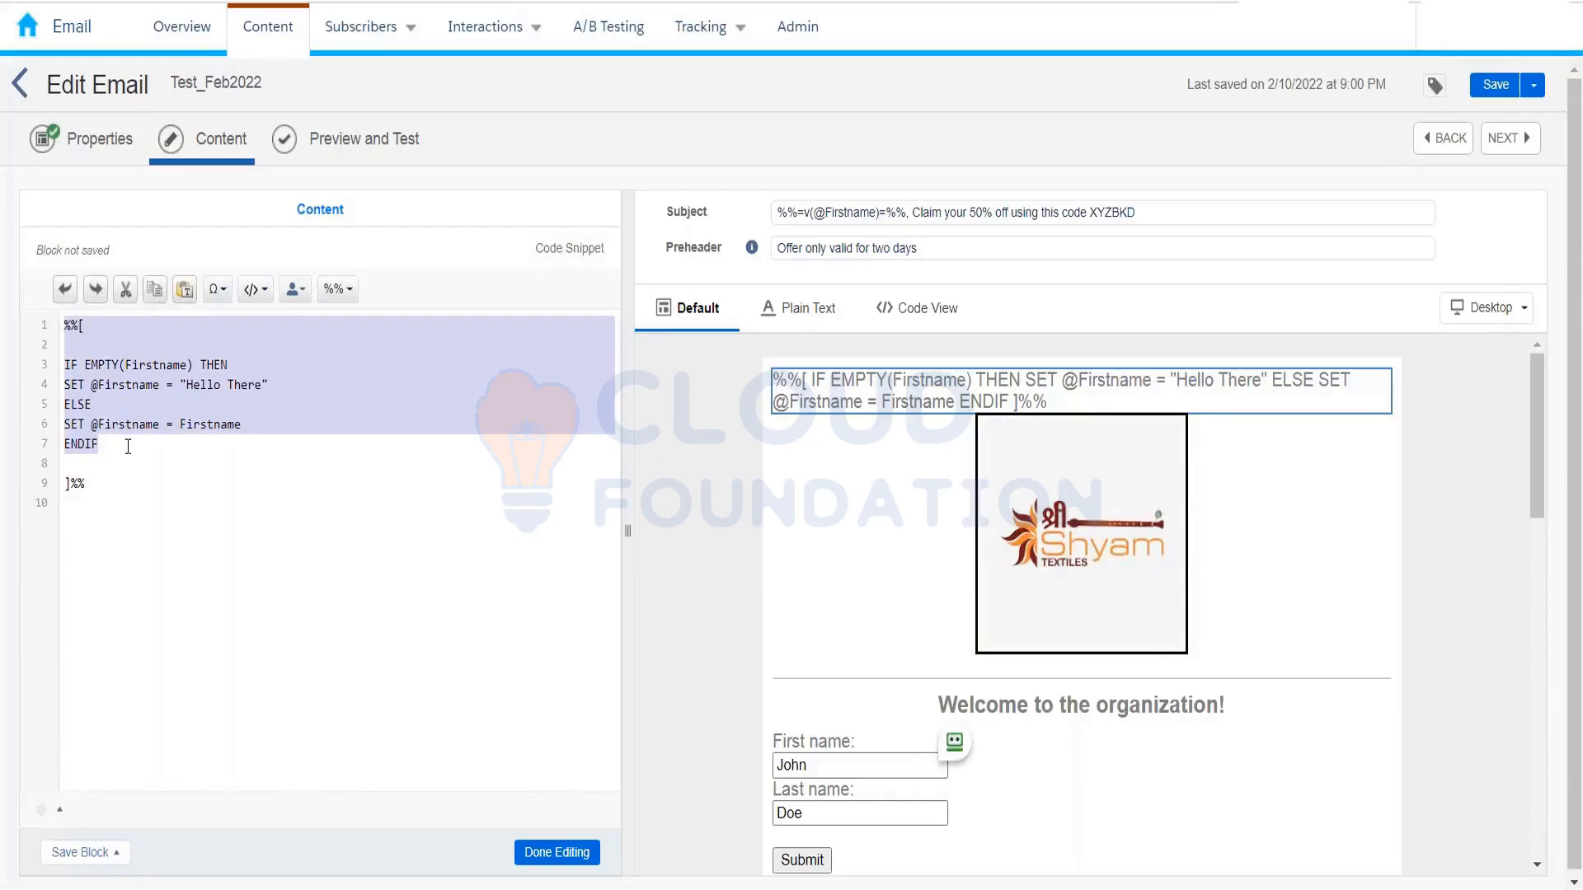
click(114, 394)
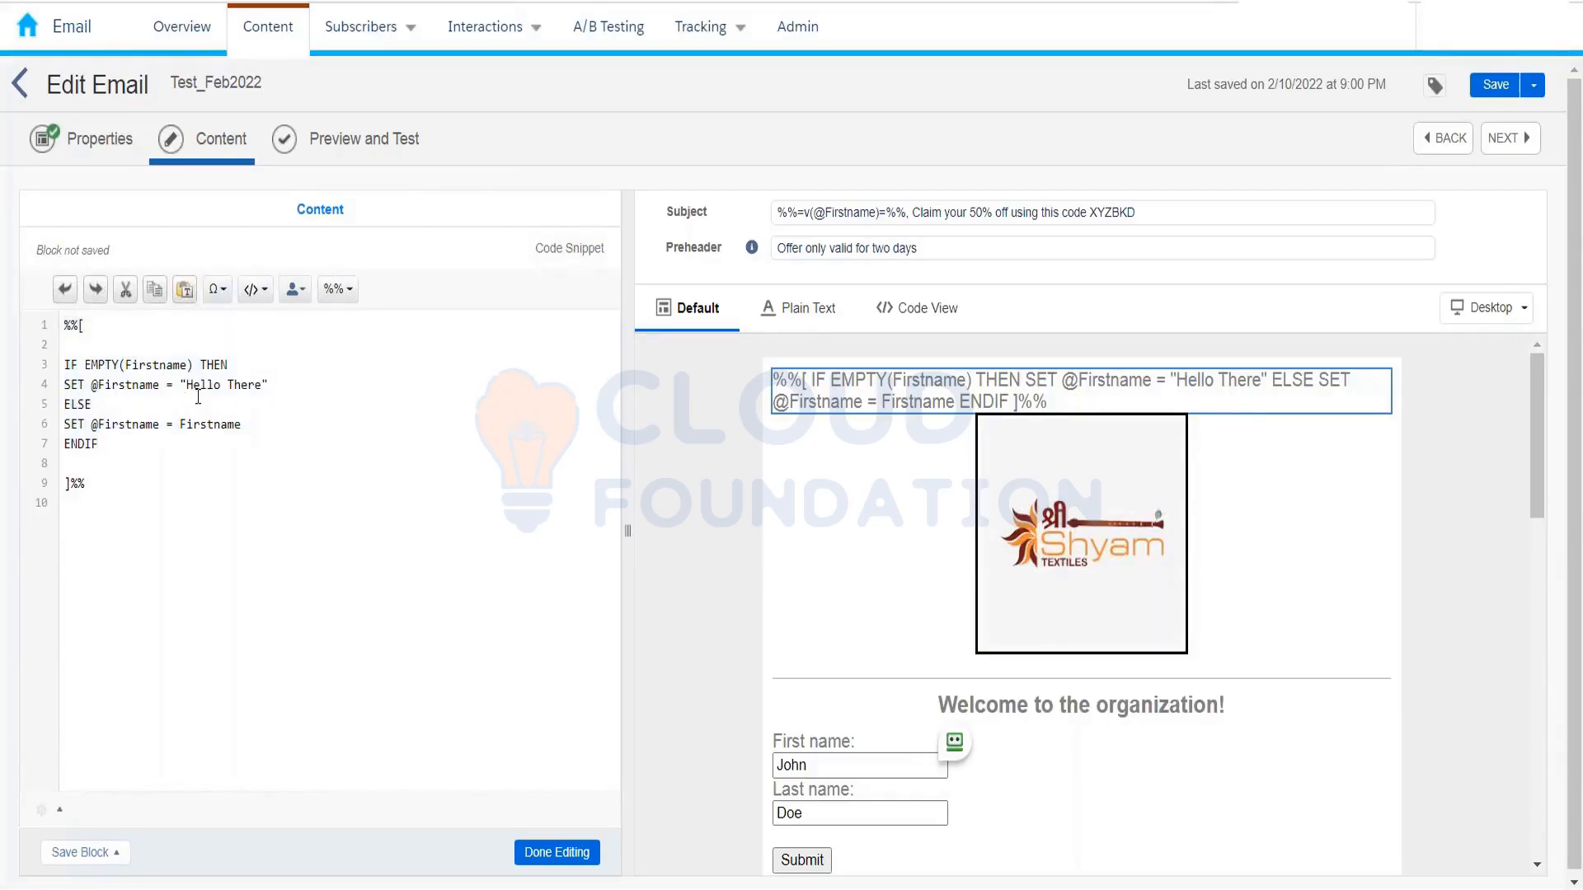
drag(93, 386, 160, 385)
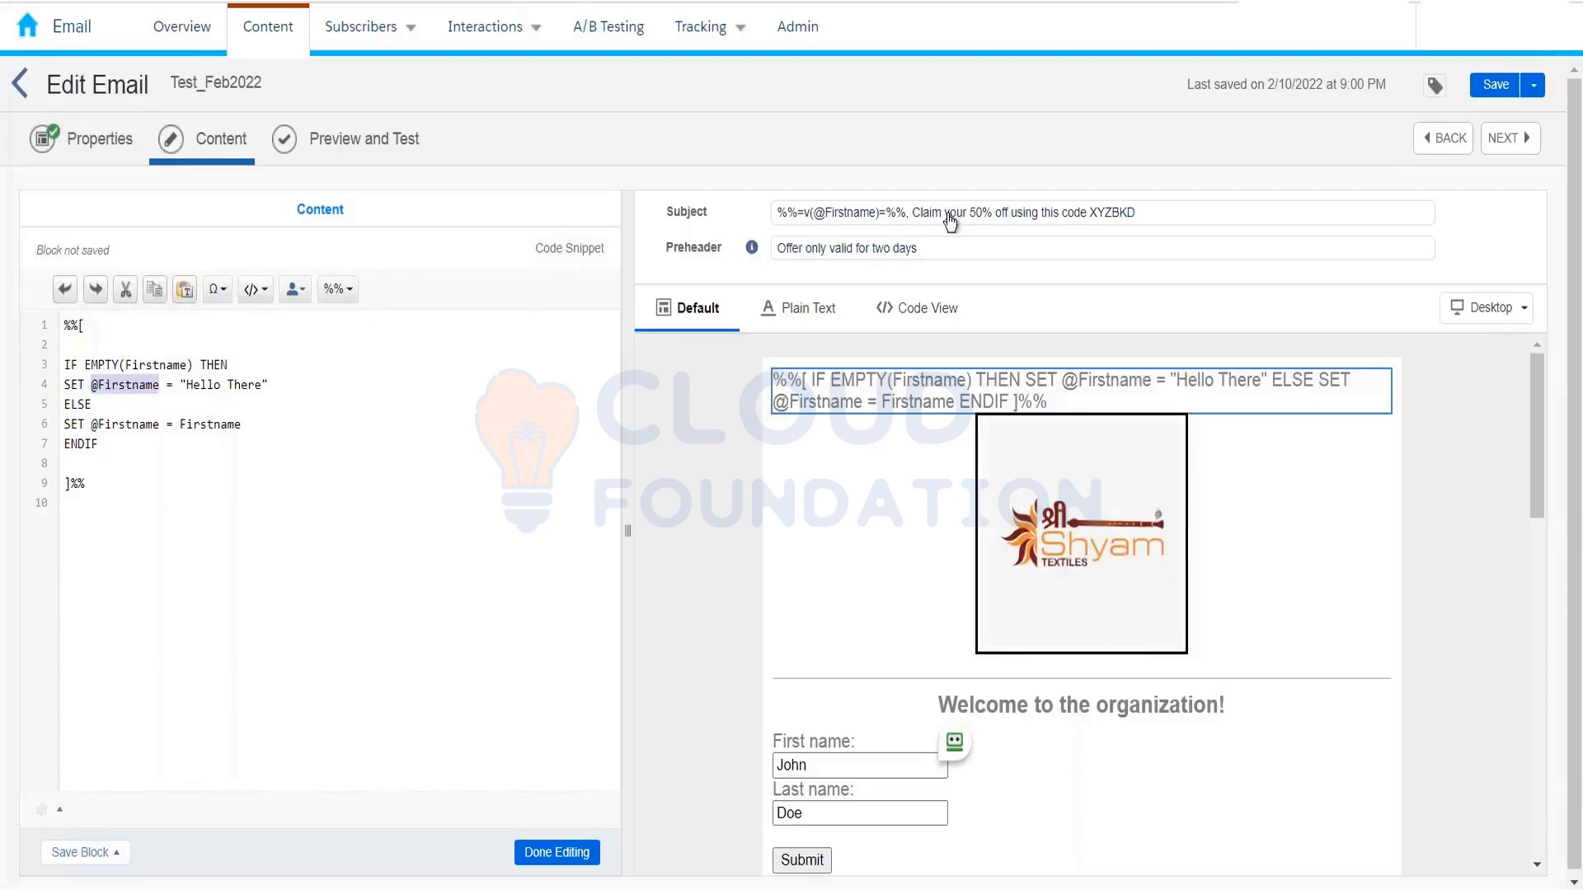
click(193, 387)
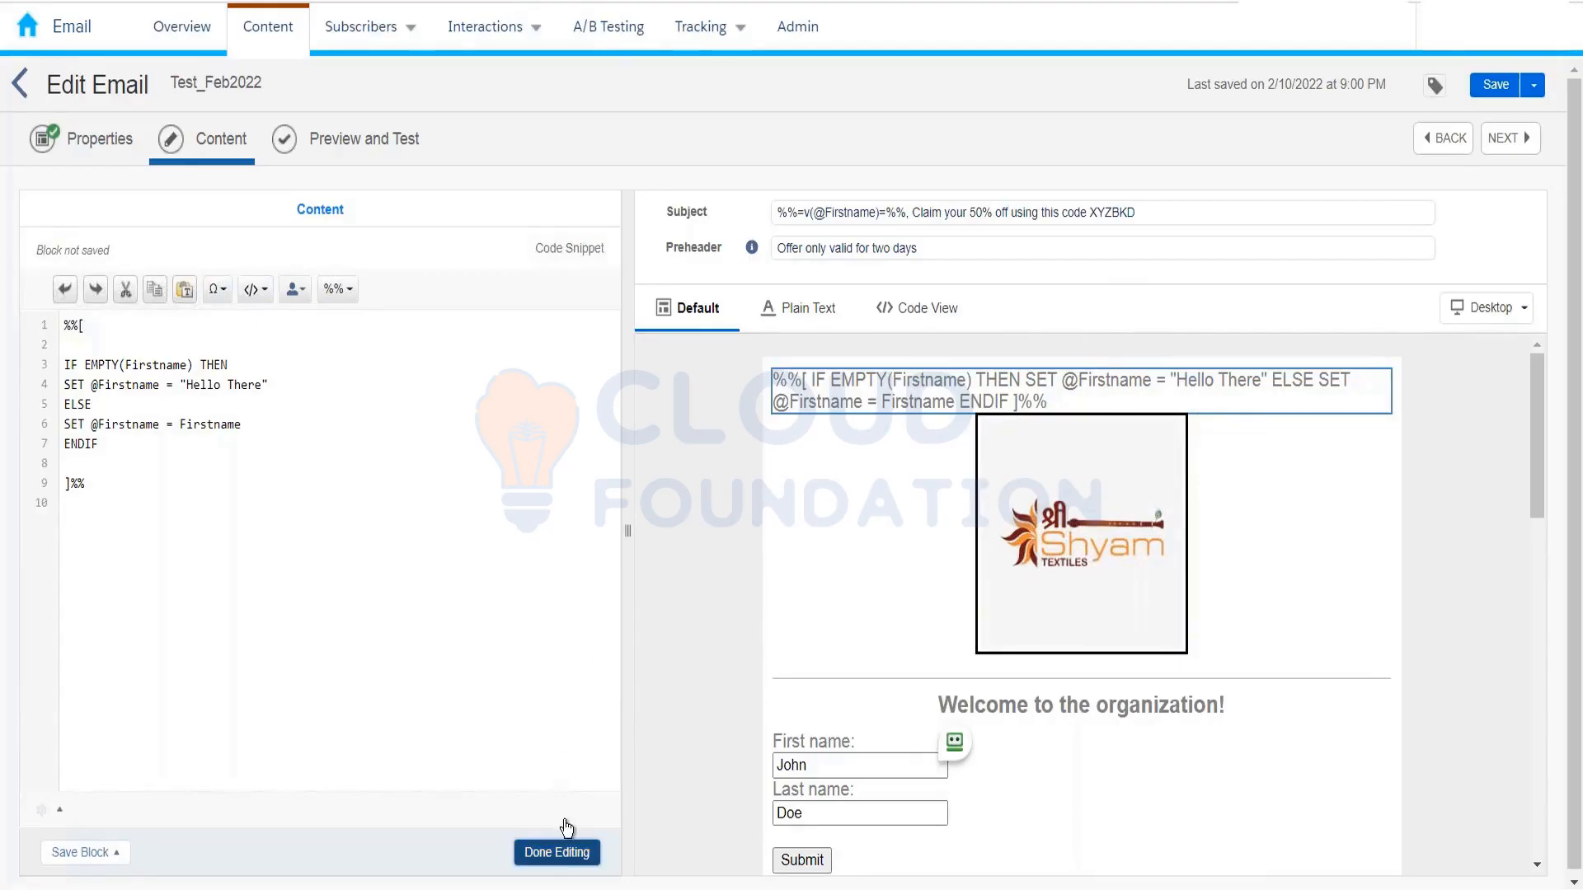
Step: Finish the code snippet block, then delete the empty image block below the three-column section
click(560, 853)
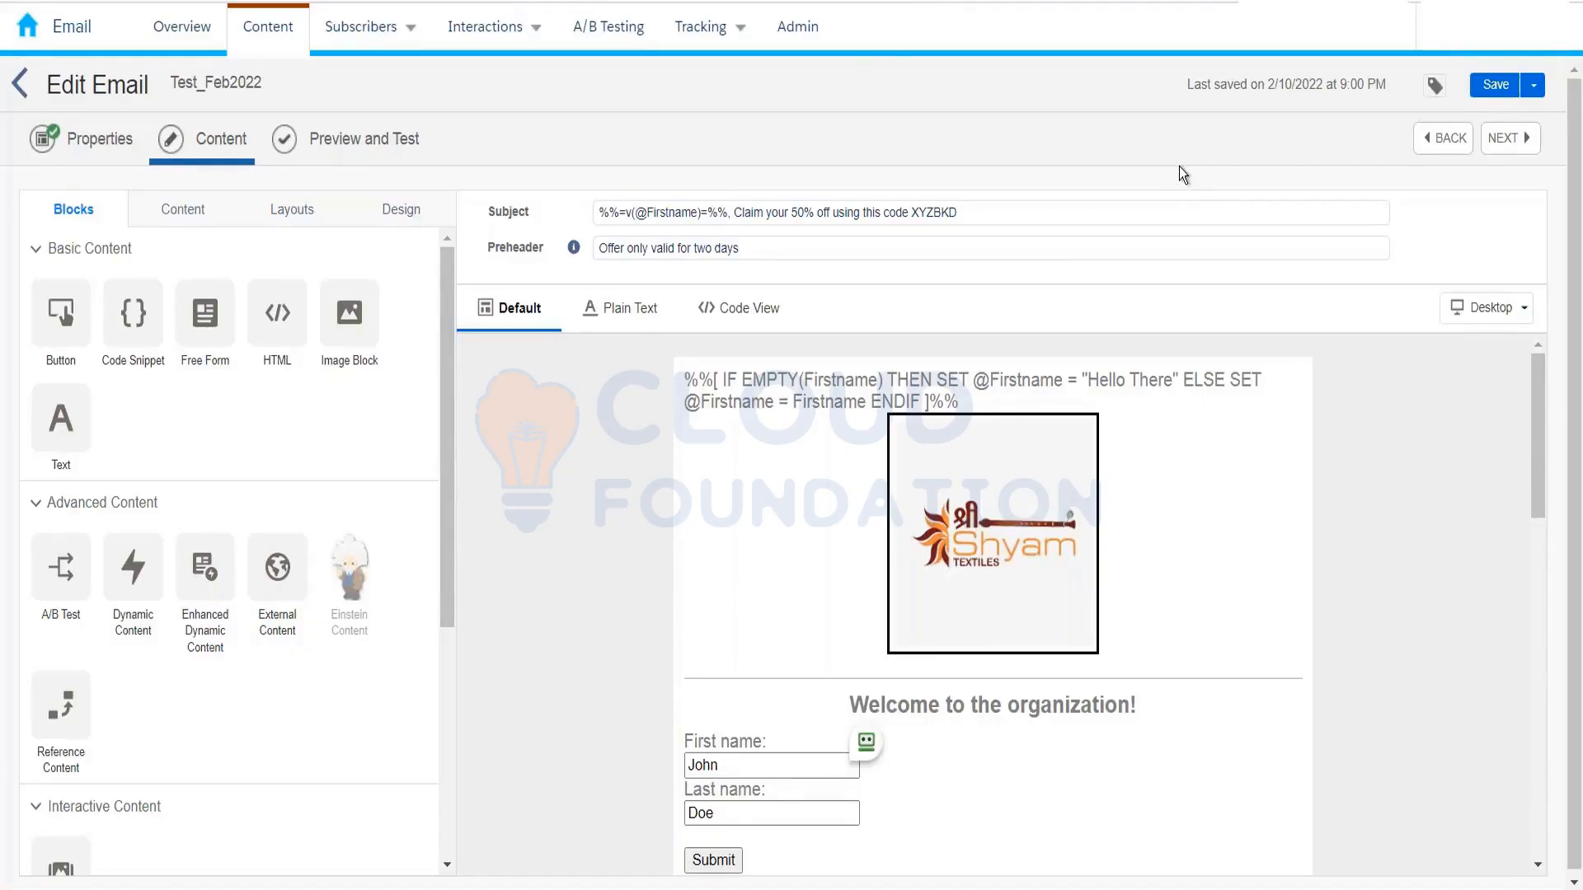
scroll(1304, 516, down, 5)
scroll(1305, 516, down, 3)
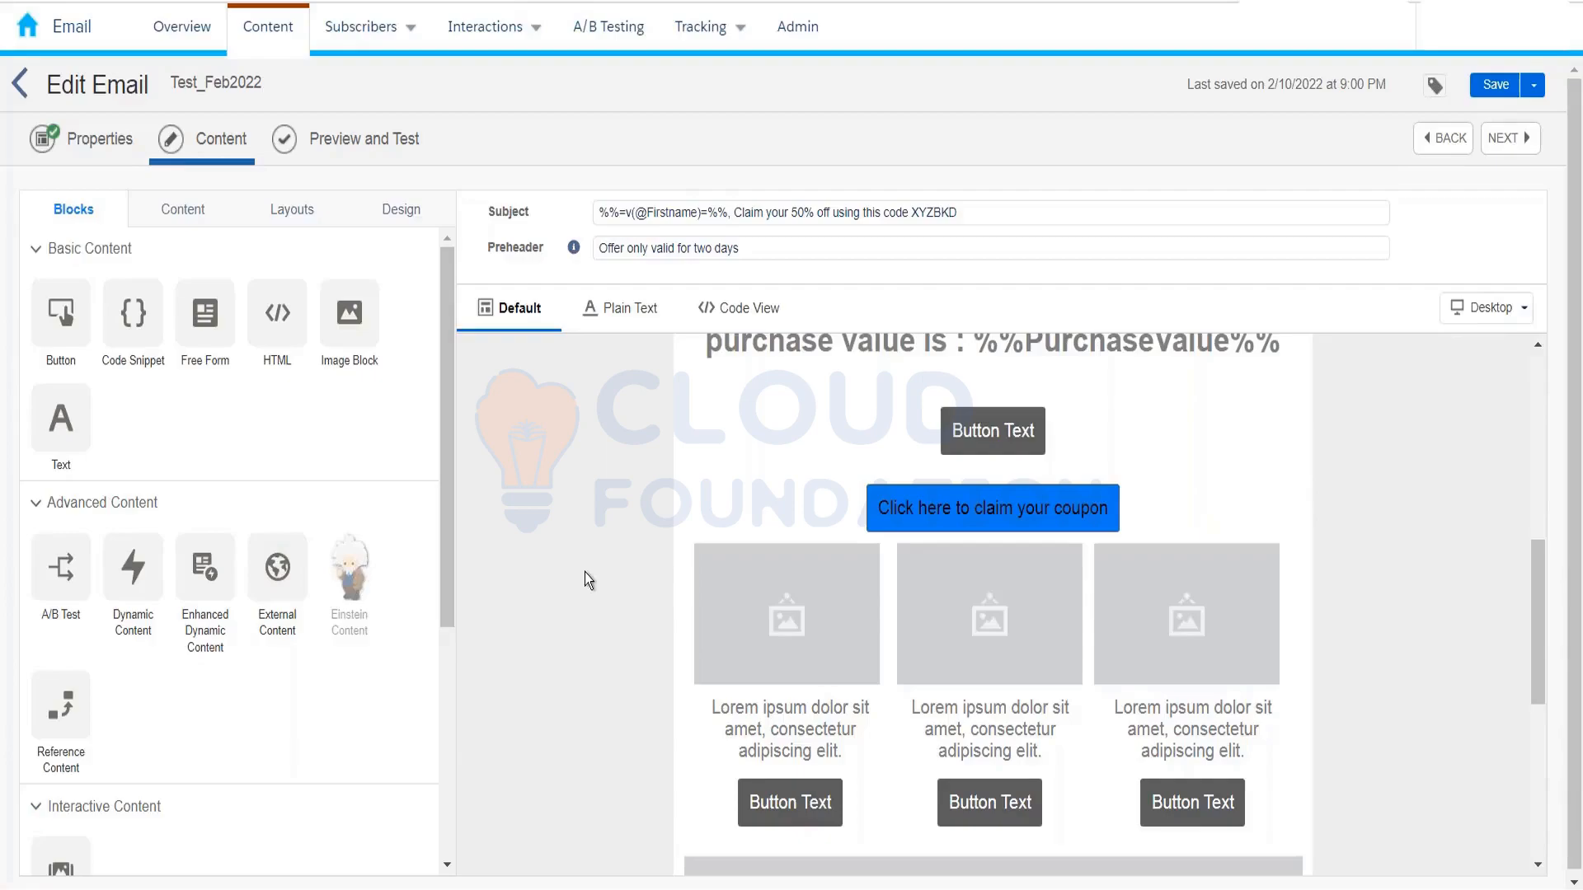
scroll(744, 539, down, 3)
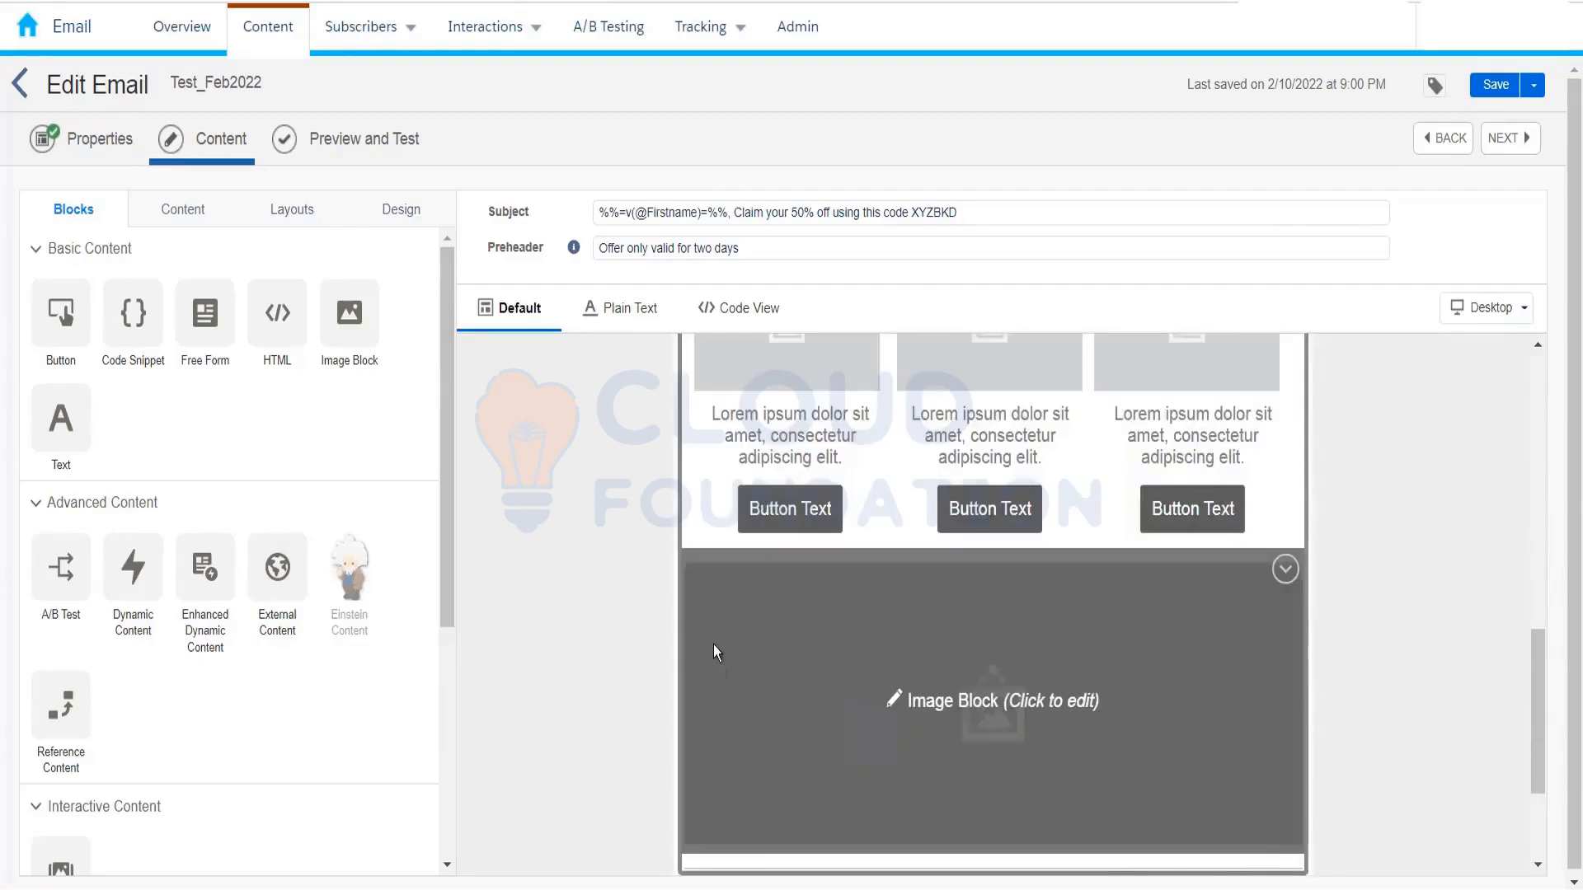
scroll(725, 635, down, 3)
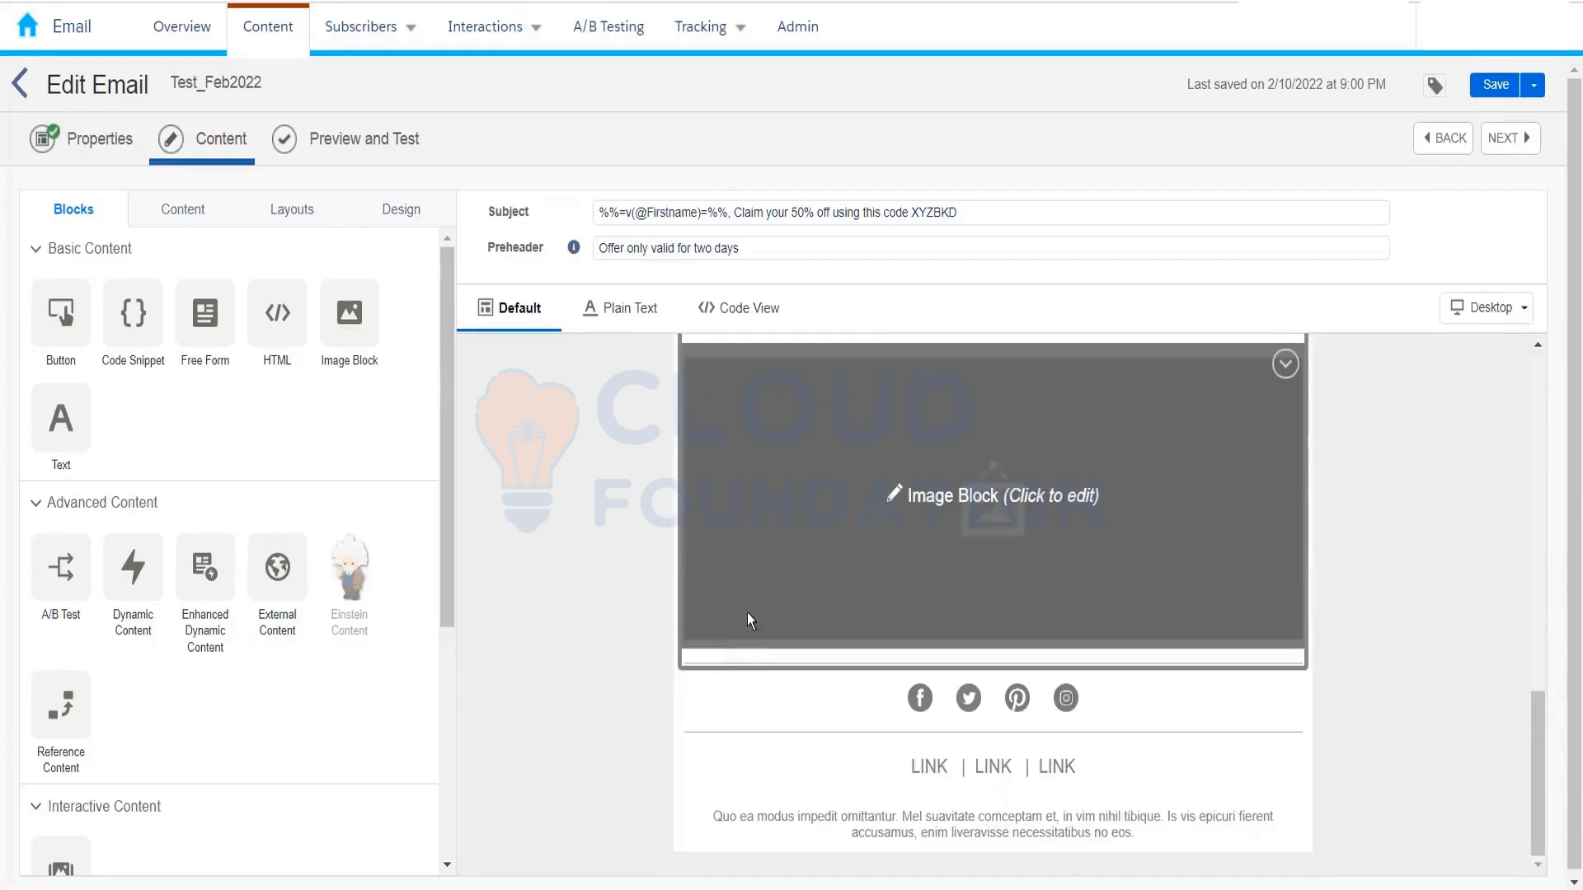
click(1285, 364)
click(1254, 415)
click(1017, 514)
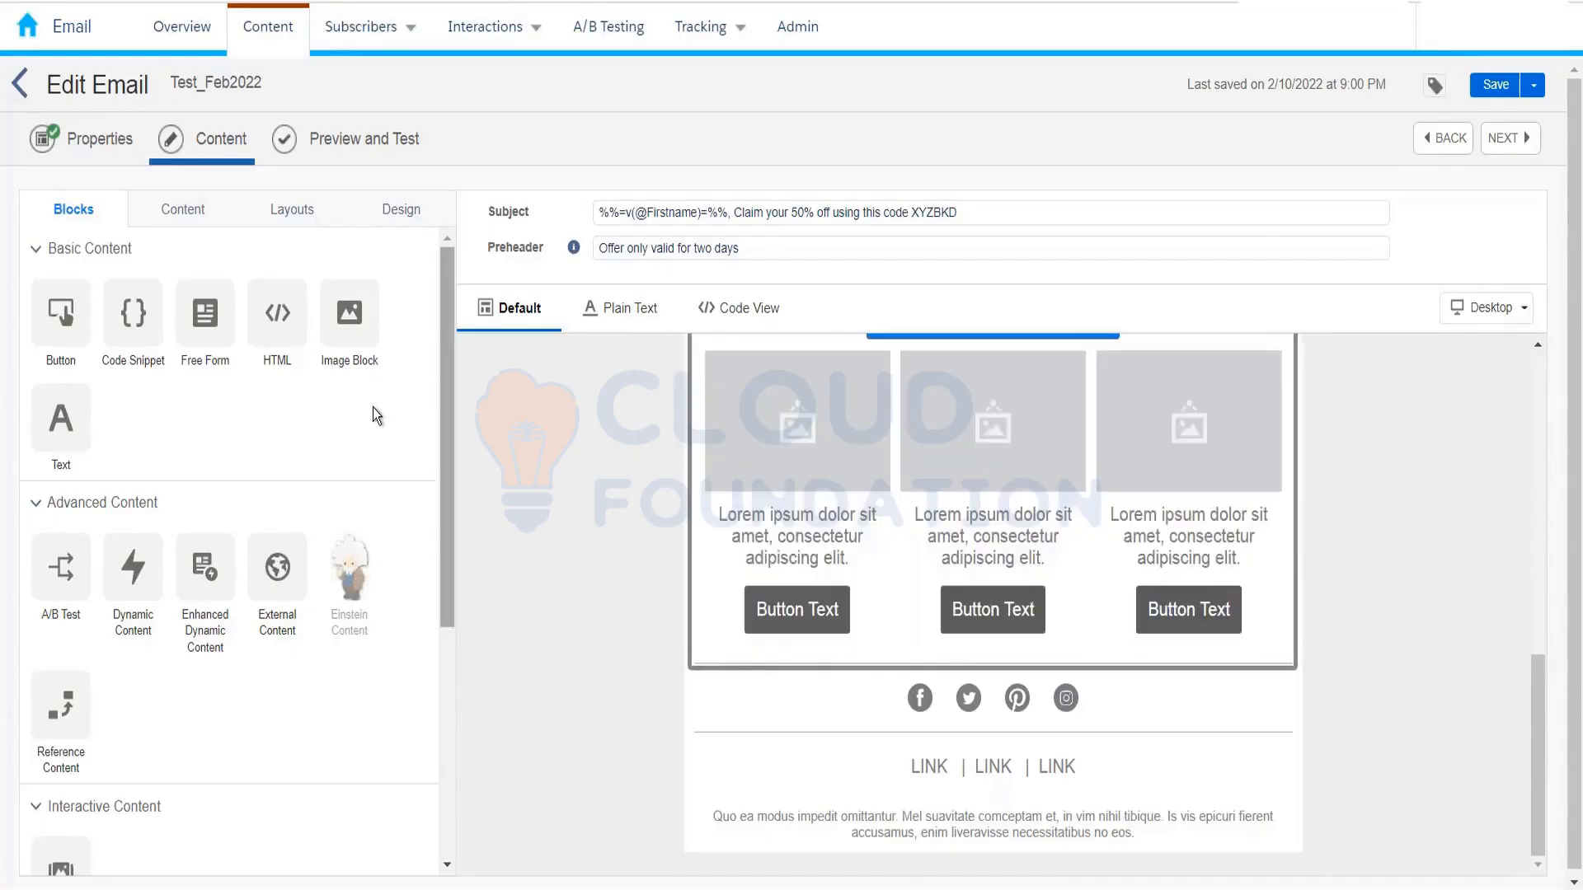
mouse_move(356, 331)
mouse_down()
mouse_move(508, 676)
mouse_move(641, 772)
mouse_move(368, 330)
mouse_move(371, 347)
mouse_up()
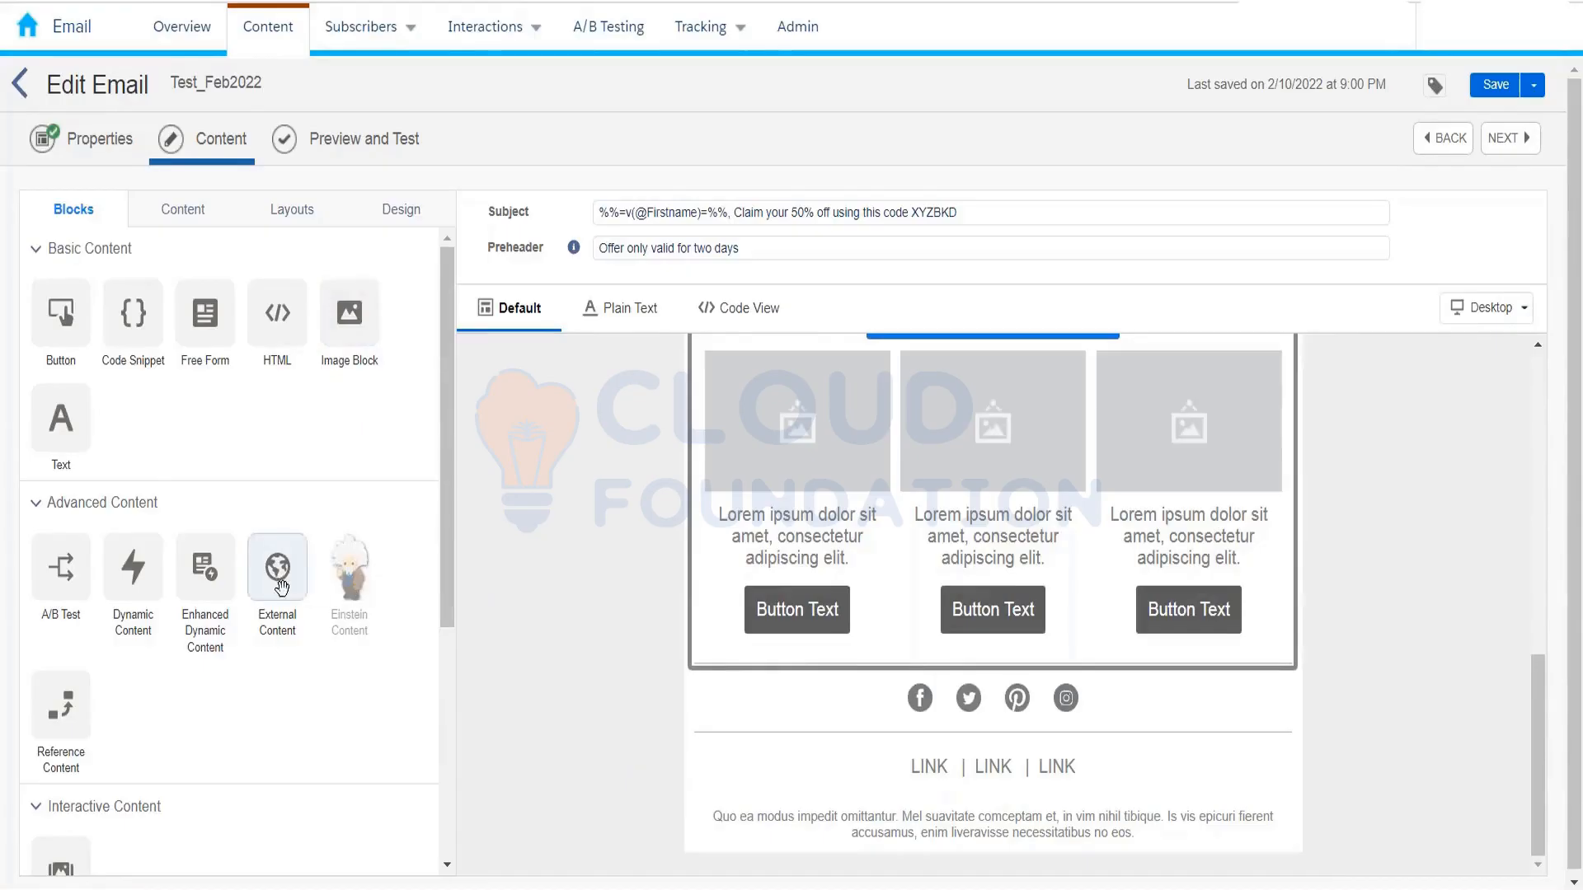
drag(278, 581, 883, 550)
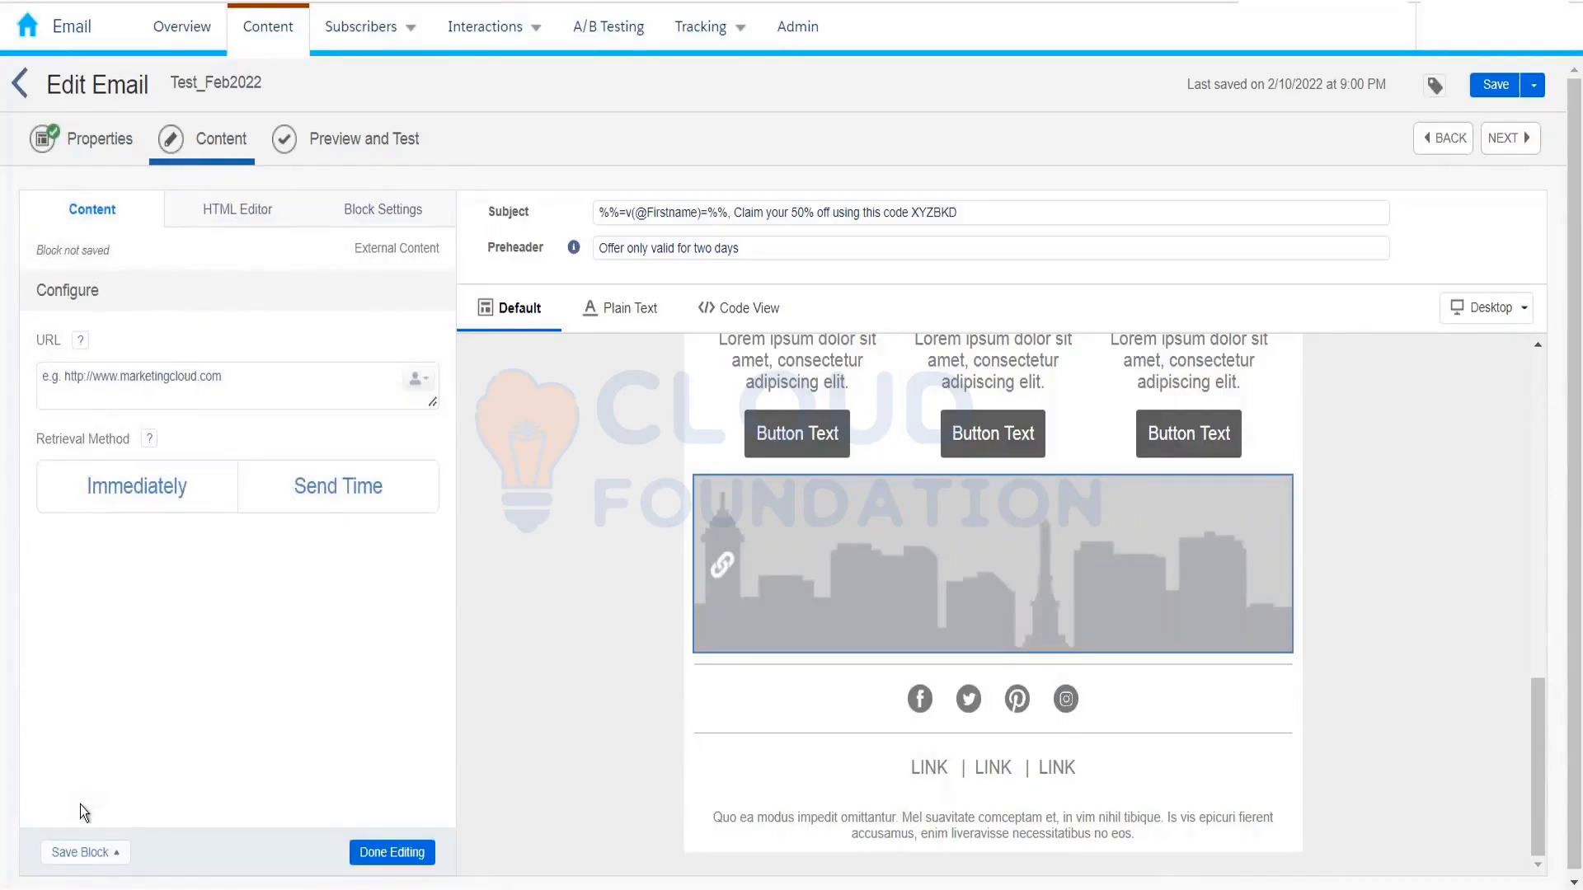
click(142, 396)
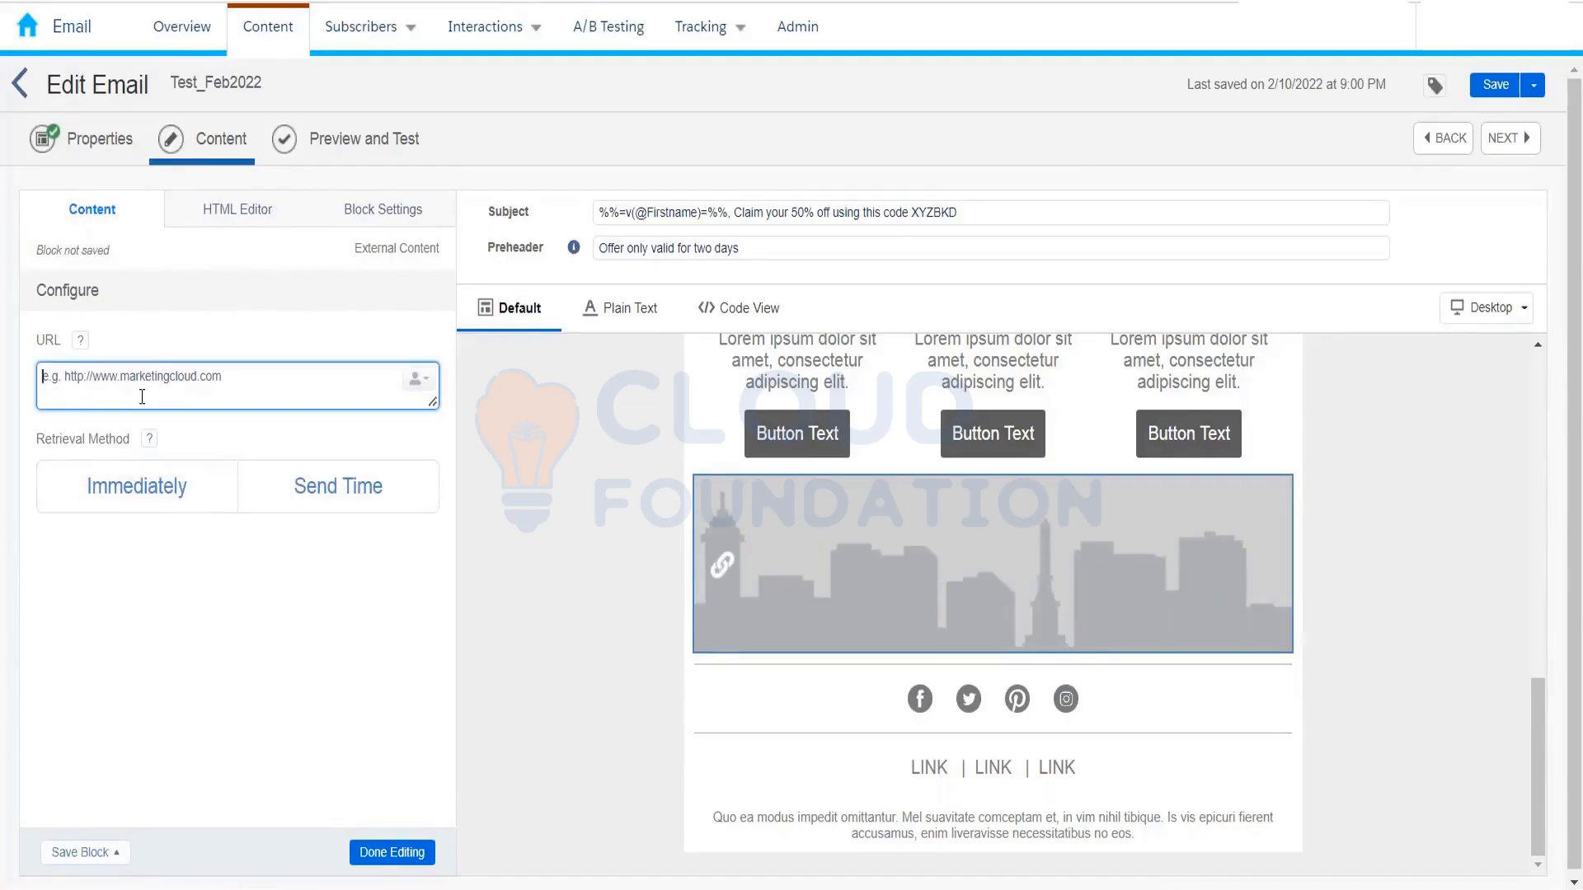
click(388, 853)
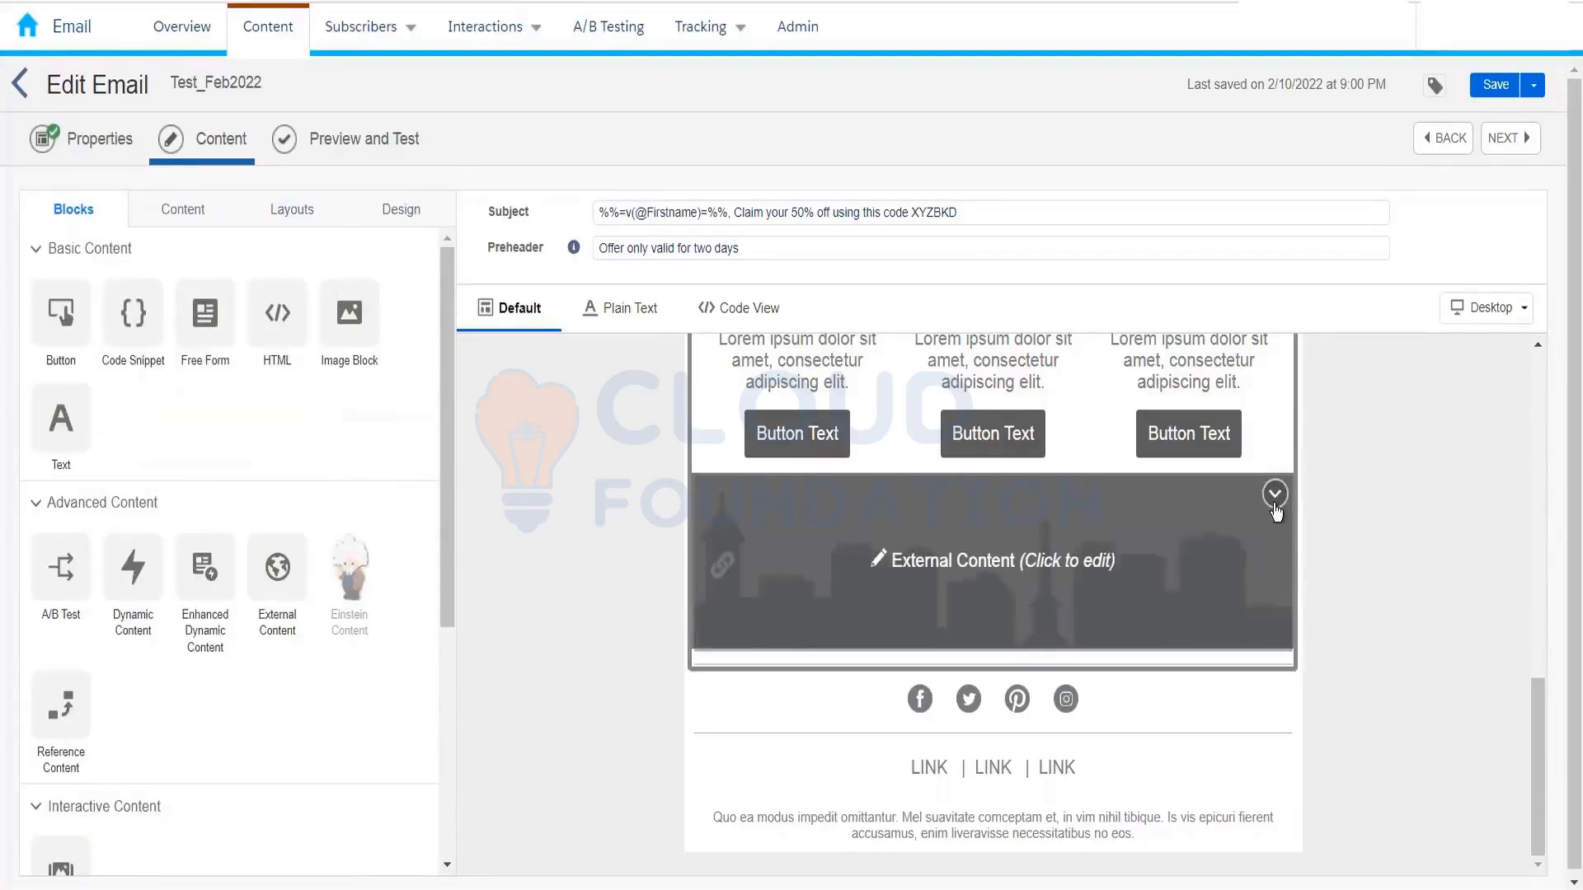
click(1275, 504)
click(1162, 538)
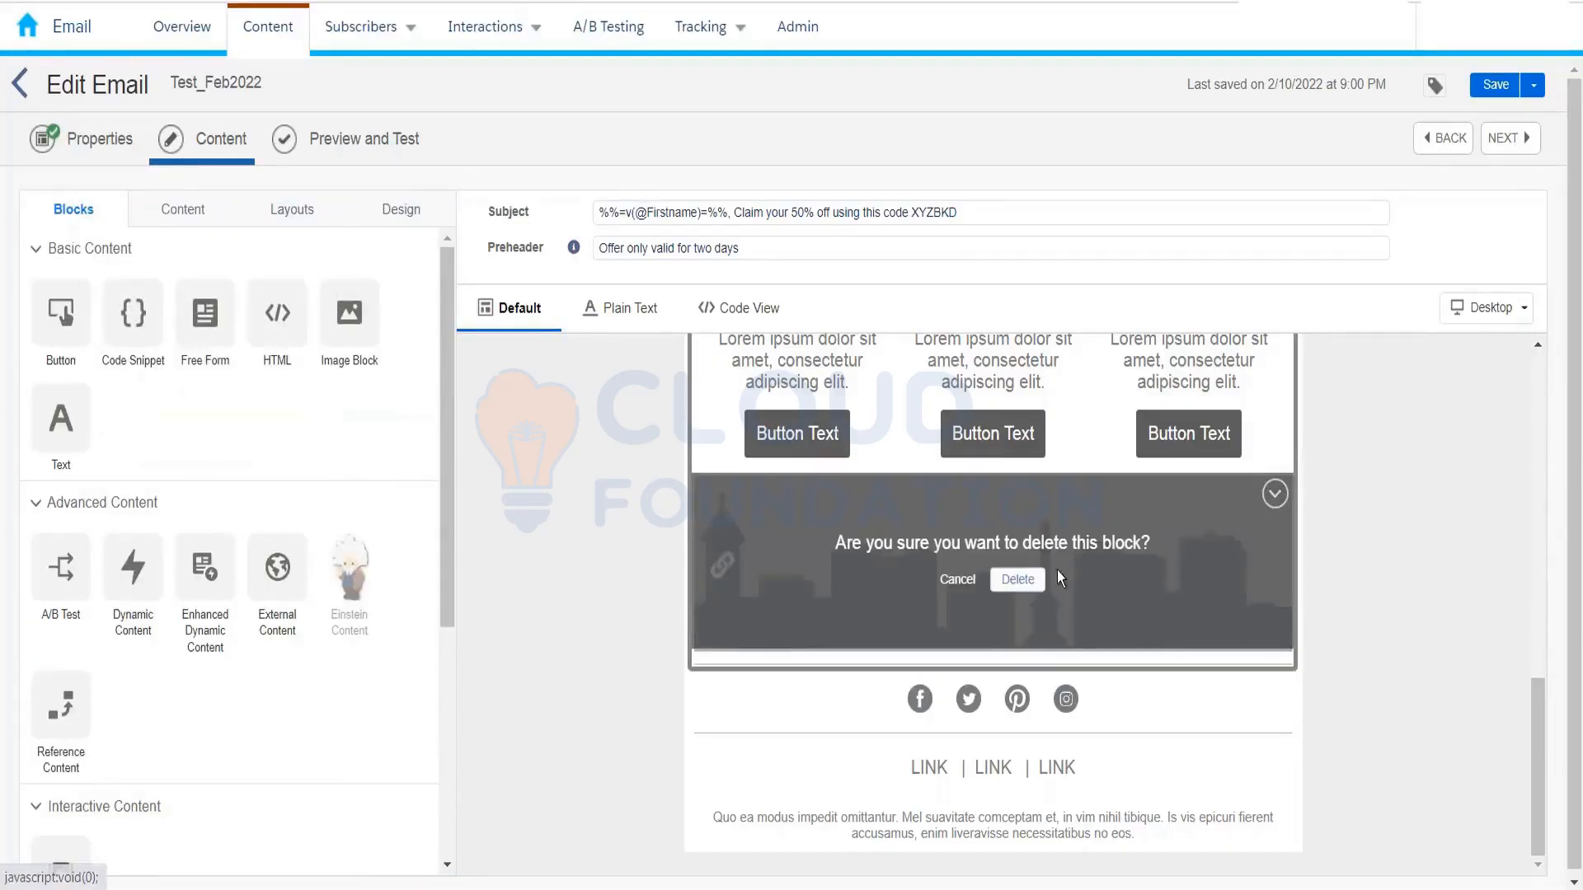
click(1015, 581)
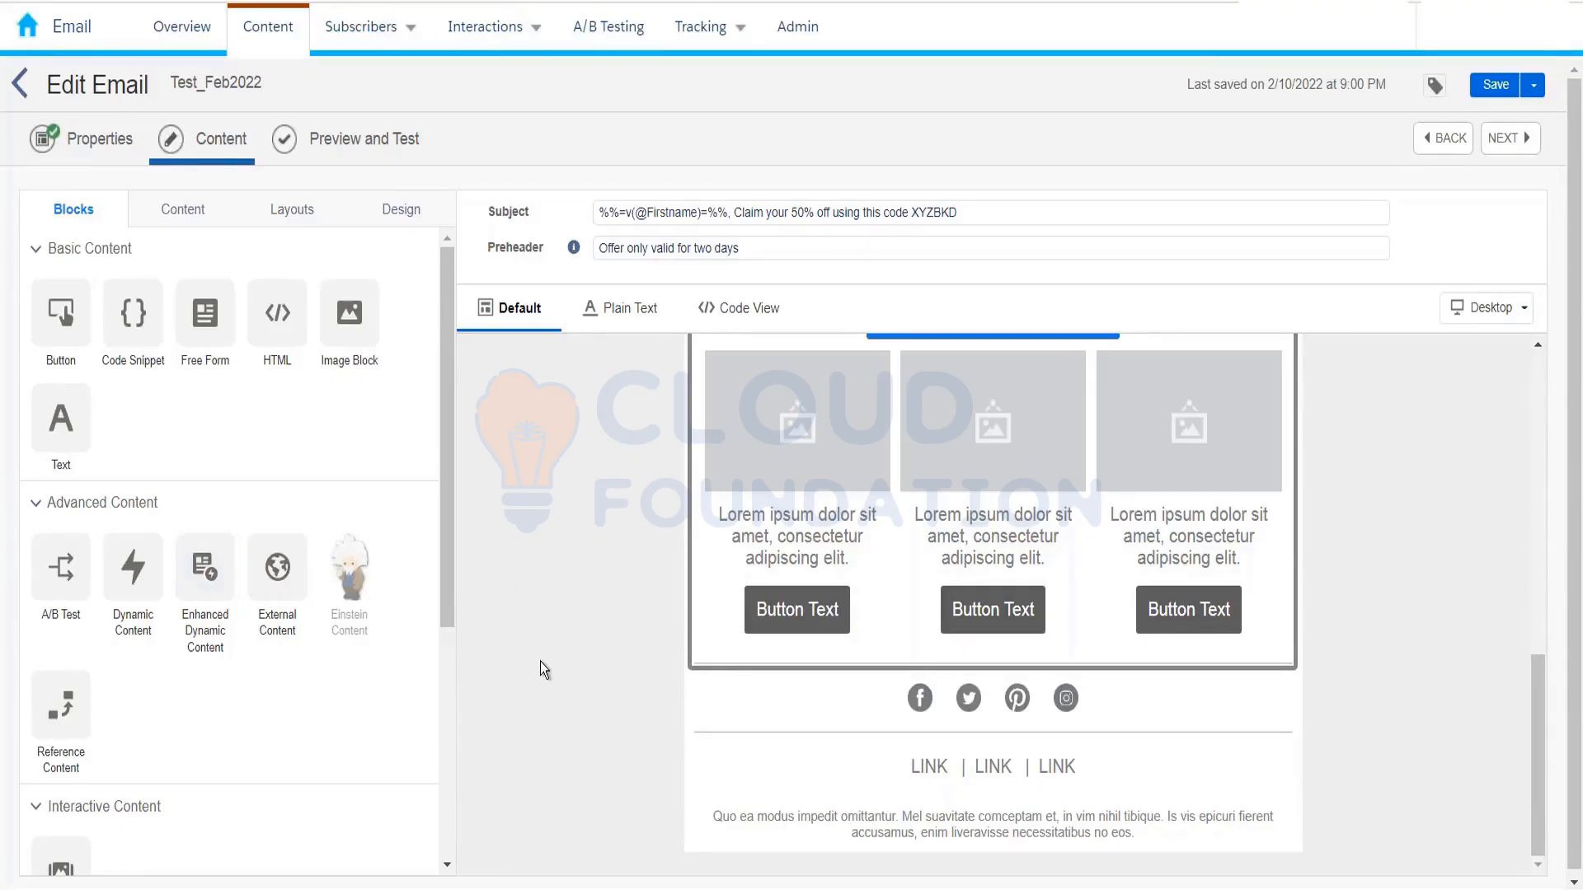
scroll(541, 661, up, 10)
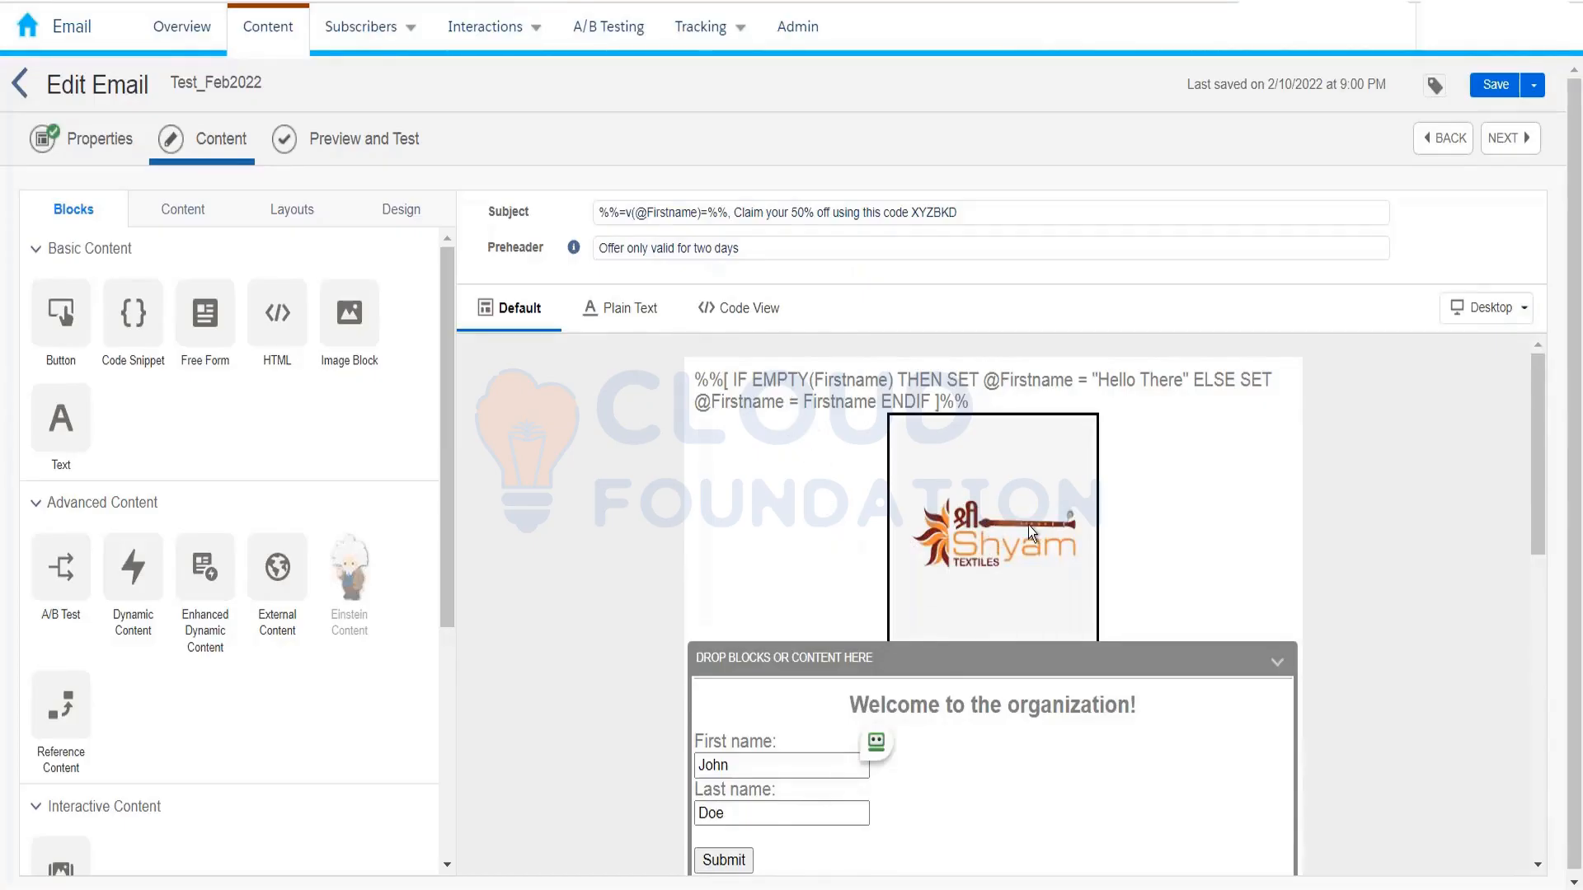
mouse_move(1016, 541)
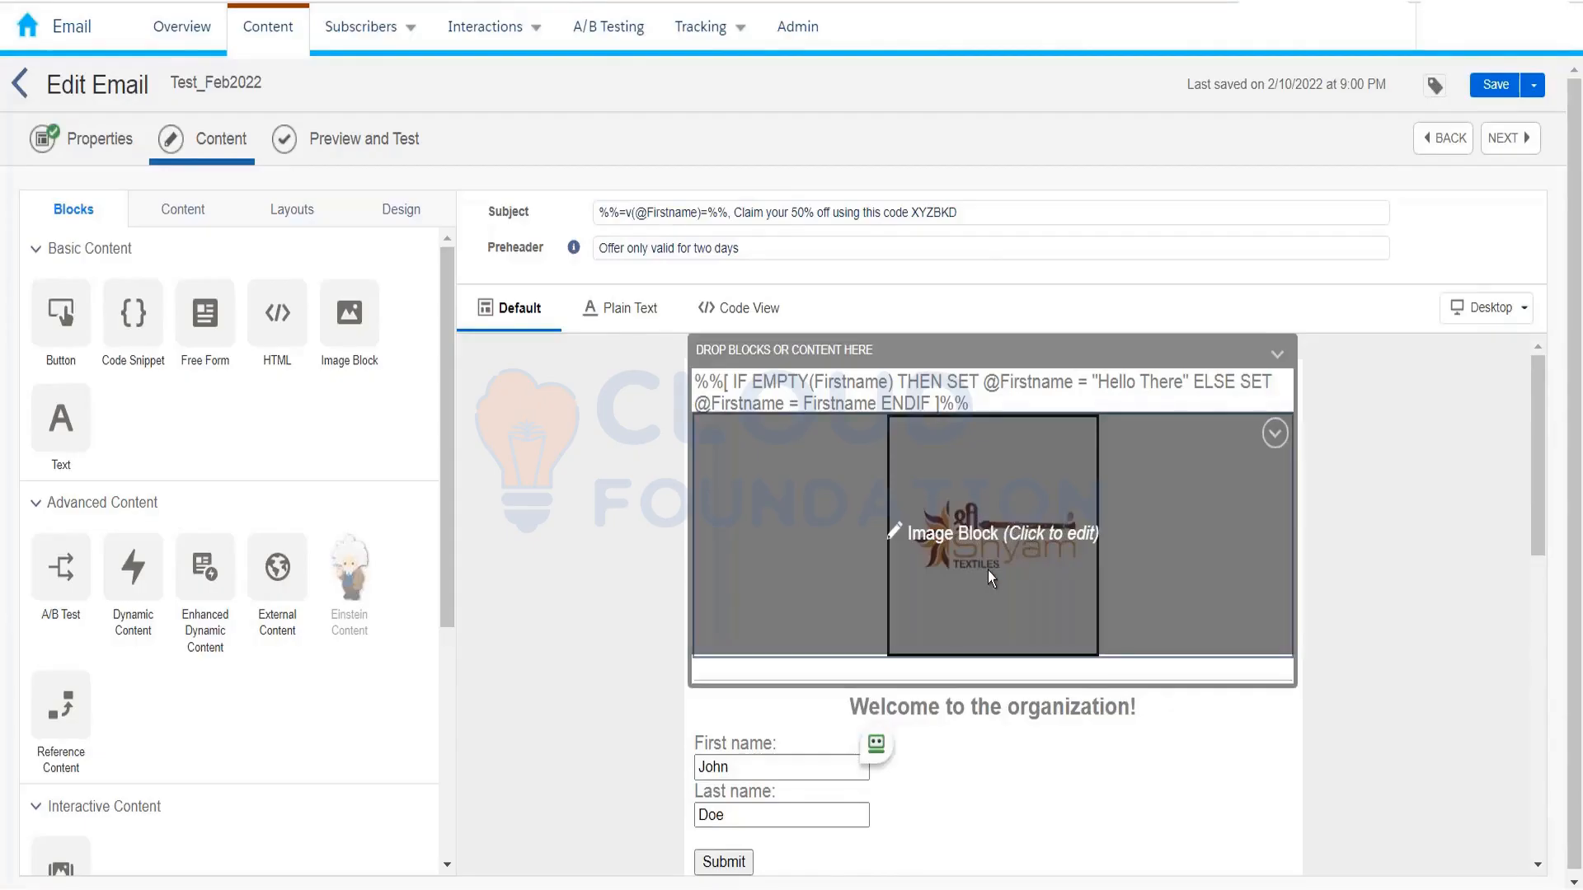
click(987, 566)
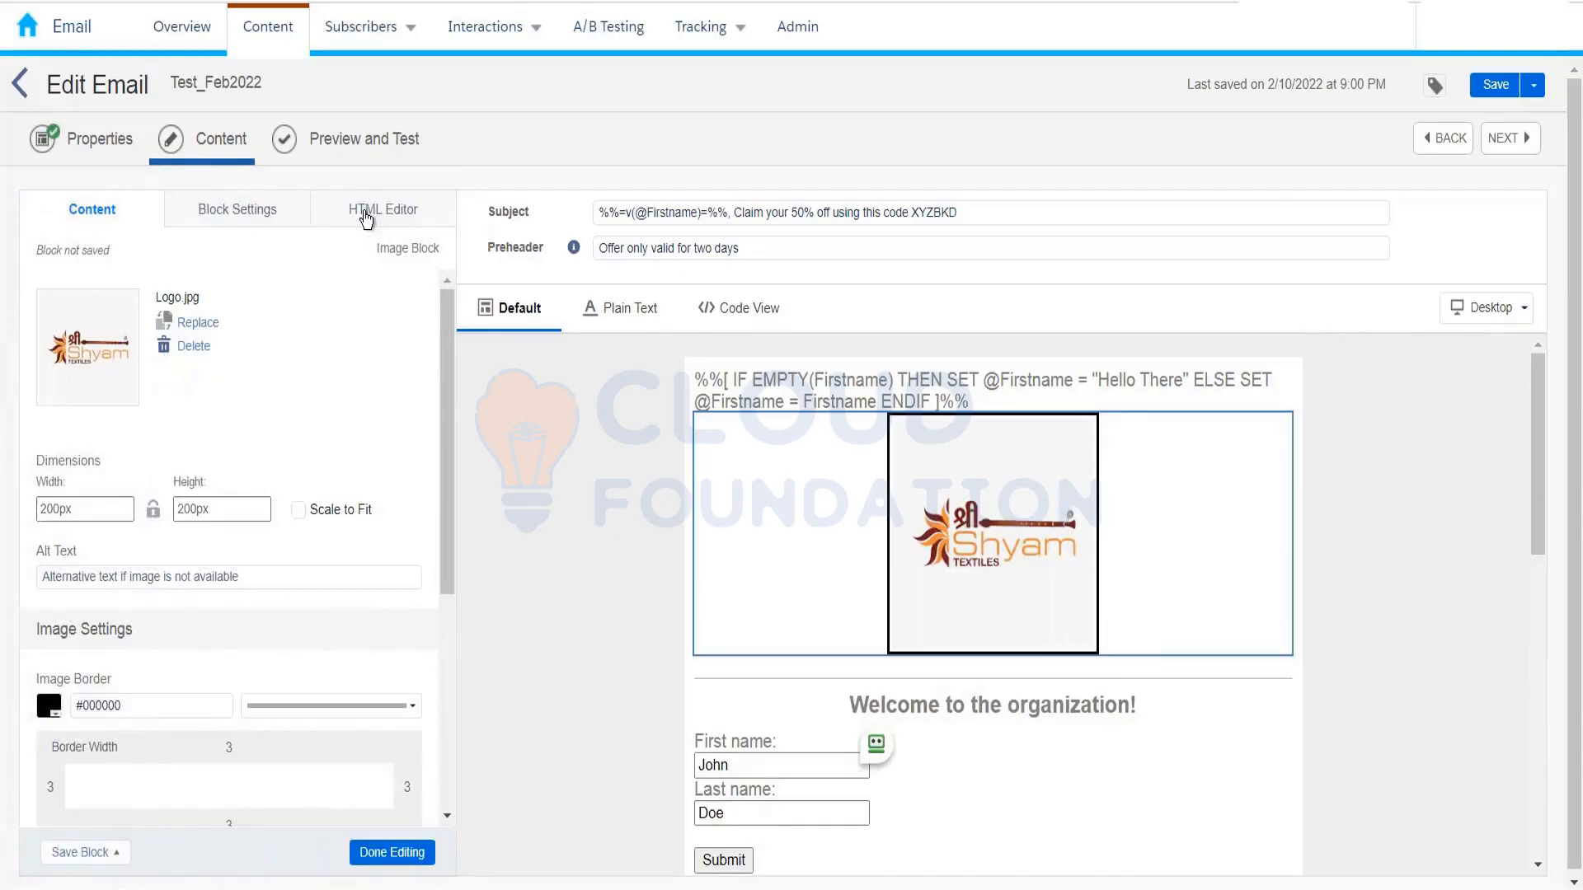
click(366, 216)
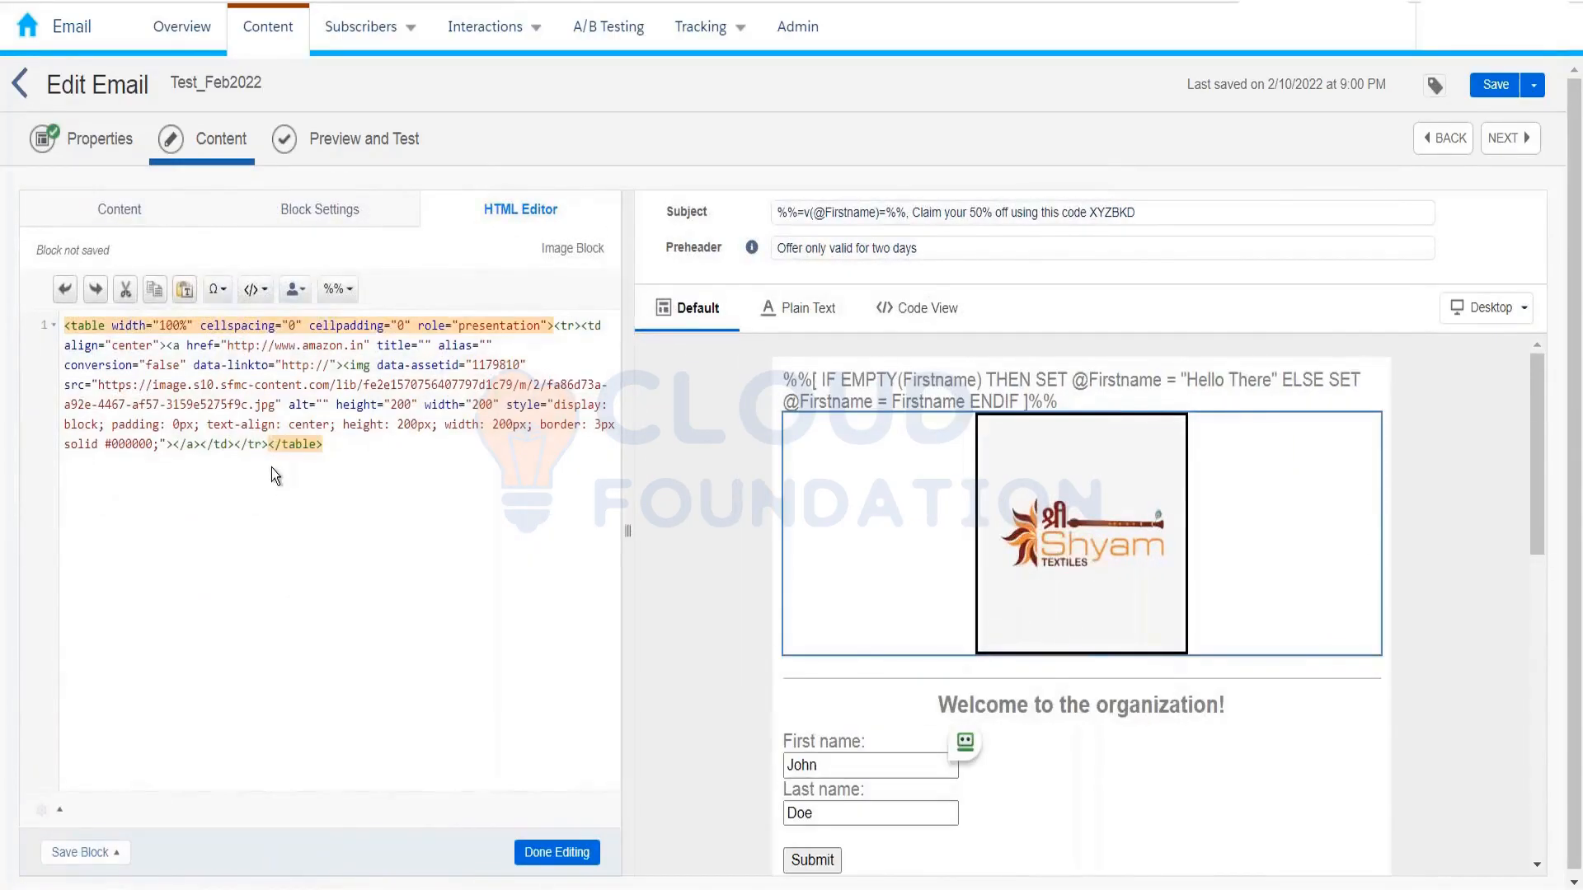
click(554, 852)
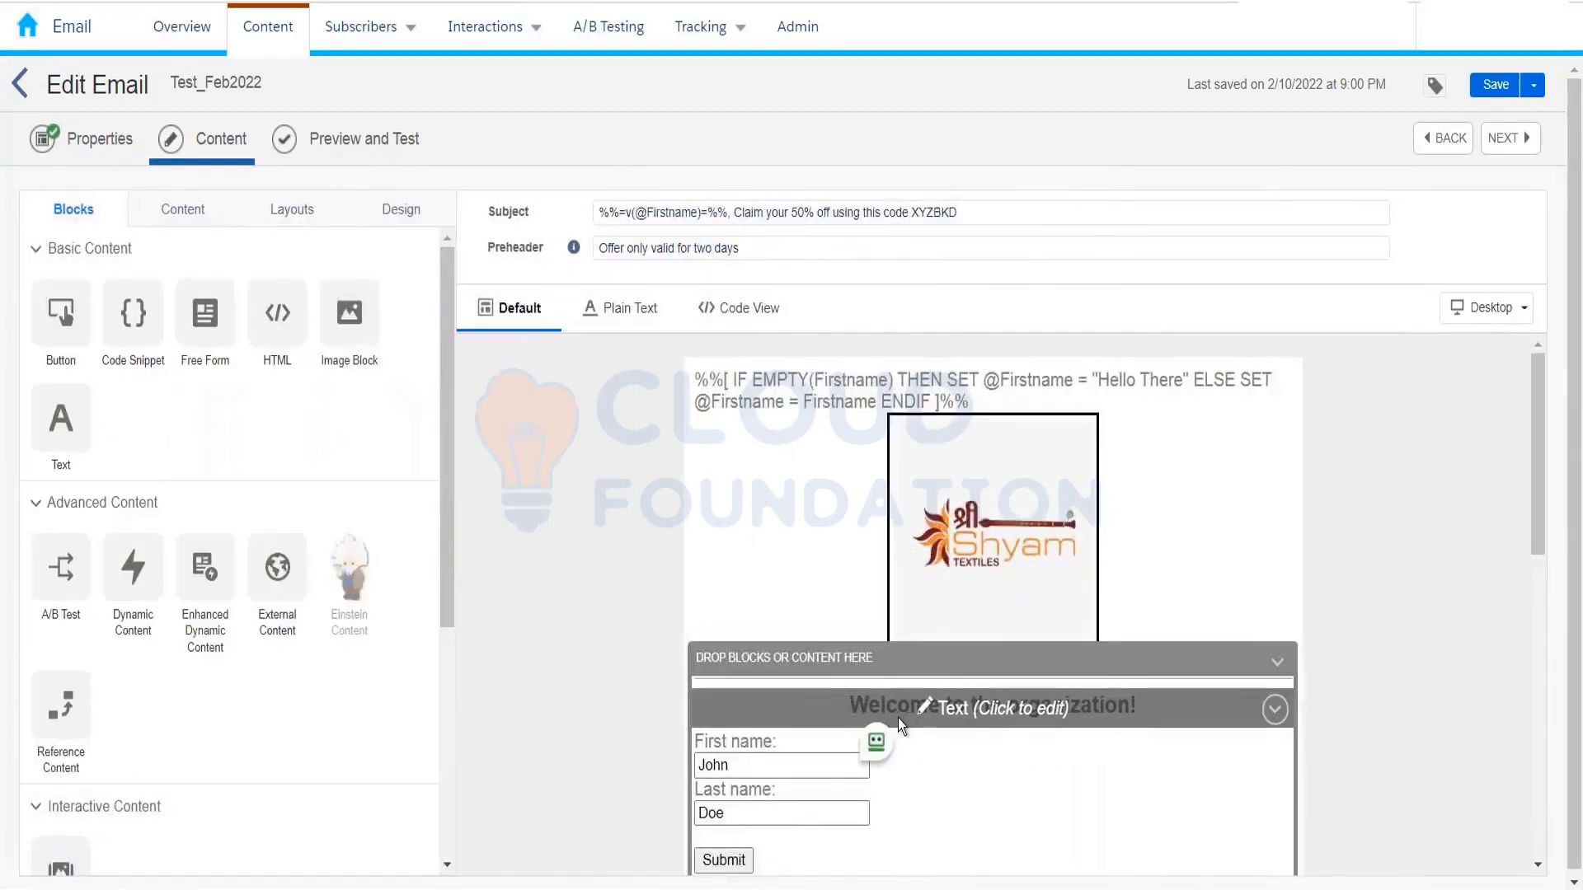
Step: Close the HTML Editor on the centered 'Welcome to the organization!' heading block
click(898, 717)
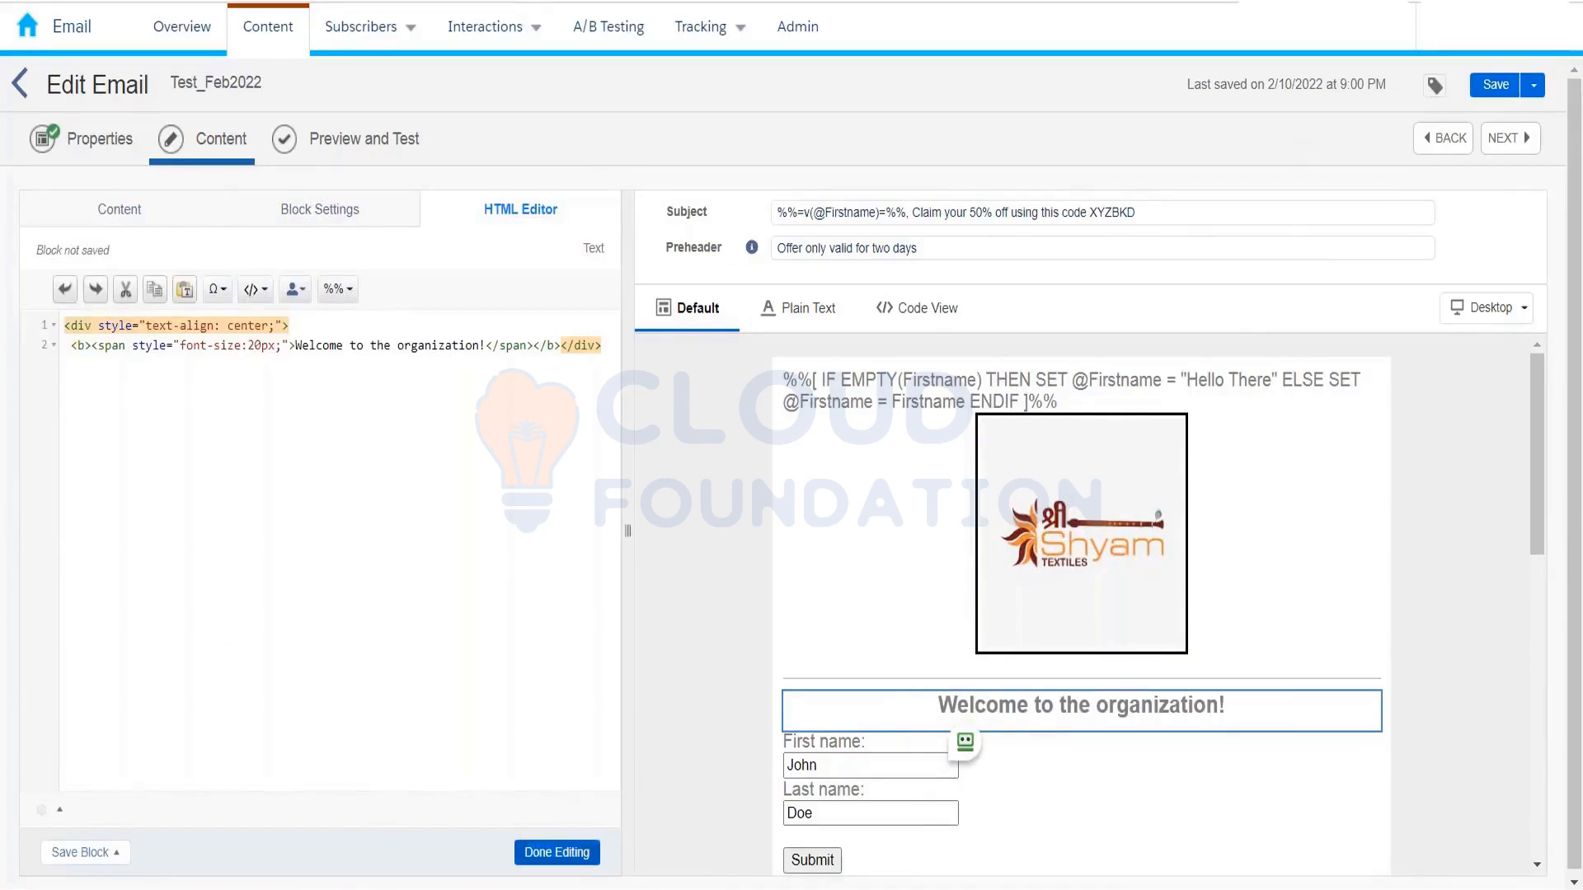
click(556, 852)
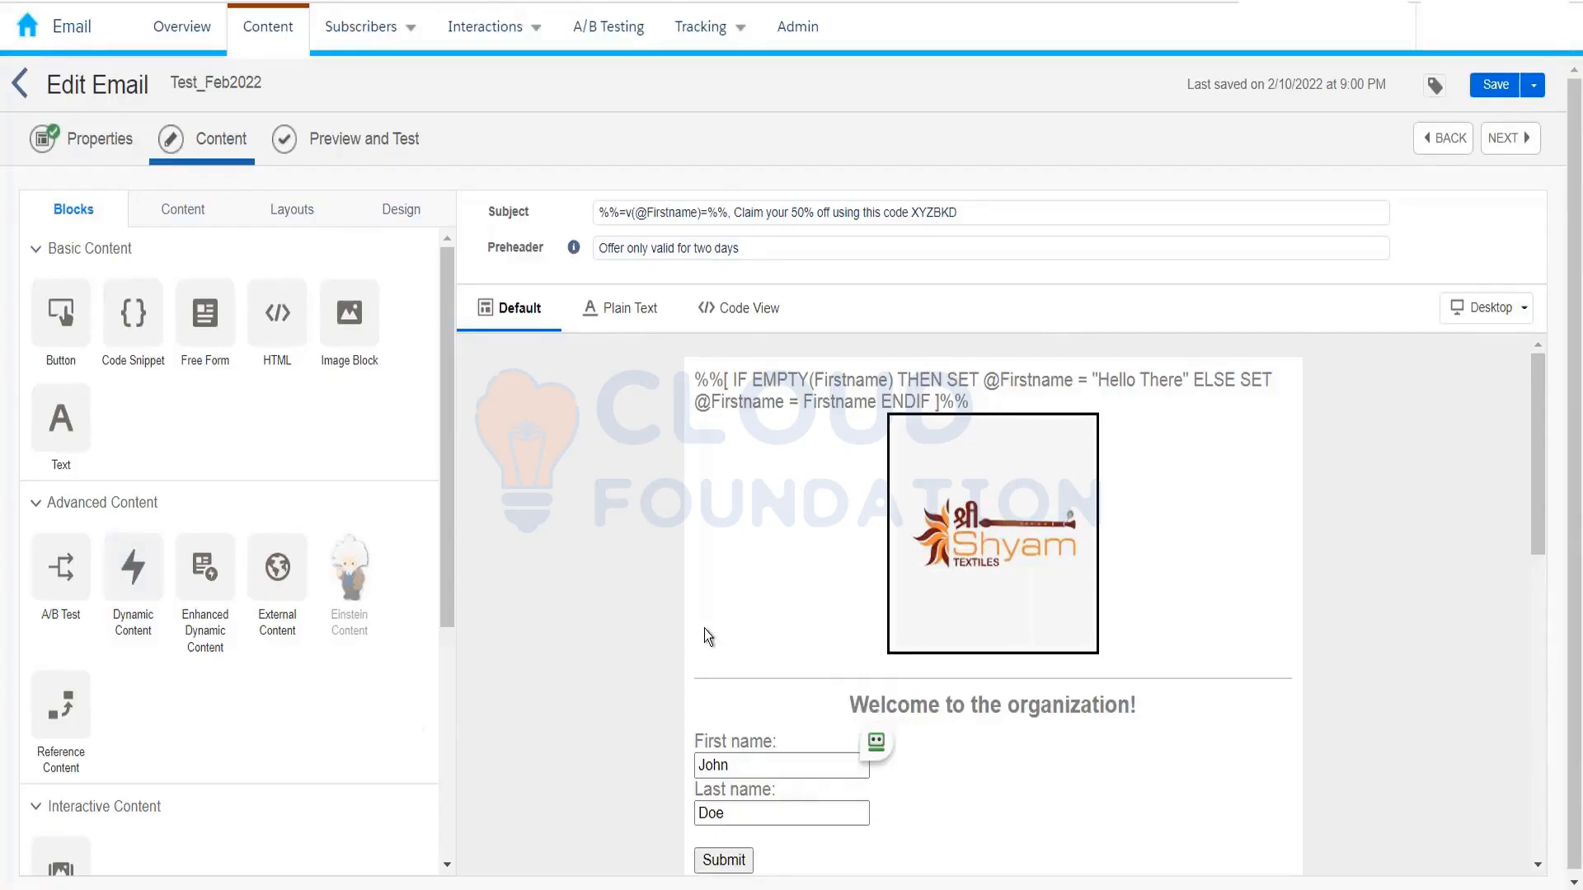
scroll(797, 733, down, 1)
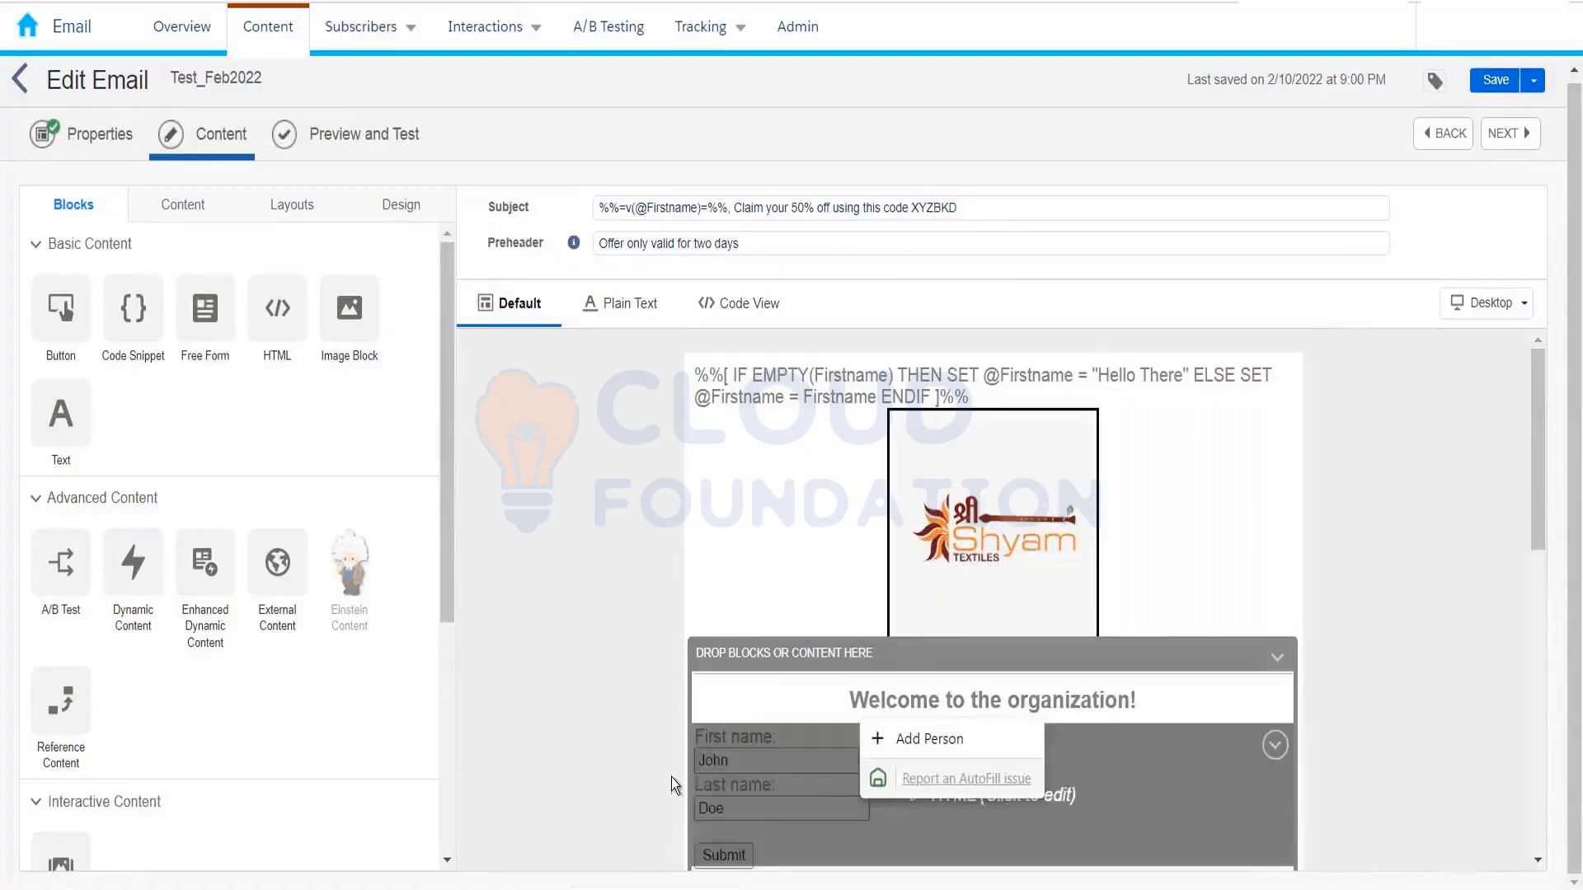
scroll(671, 779, down, 9)
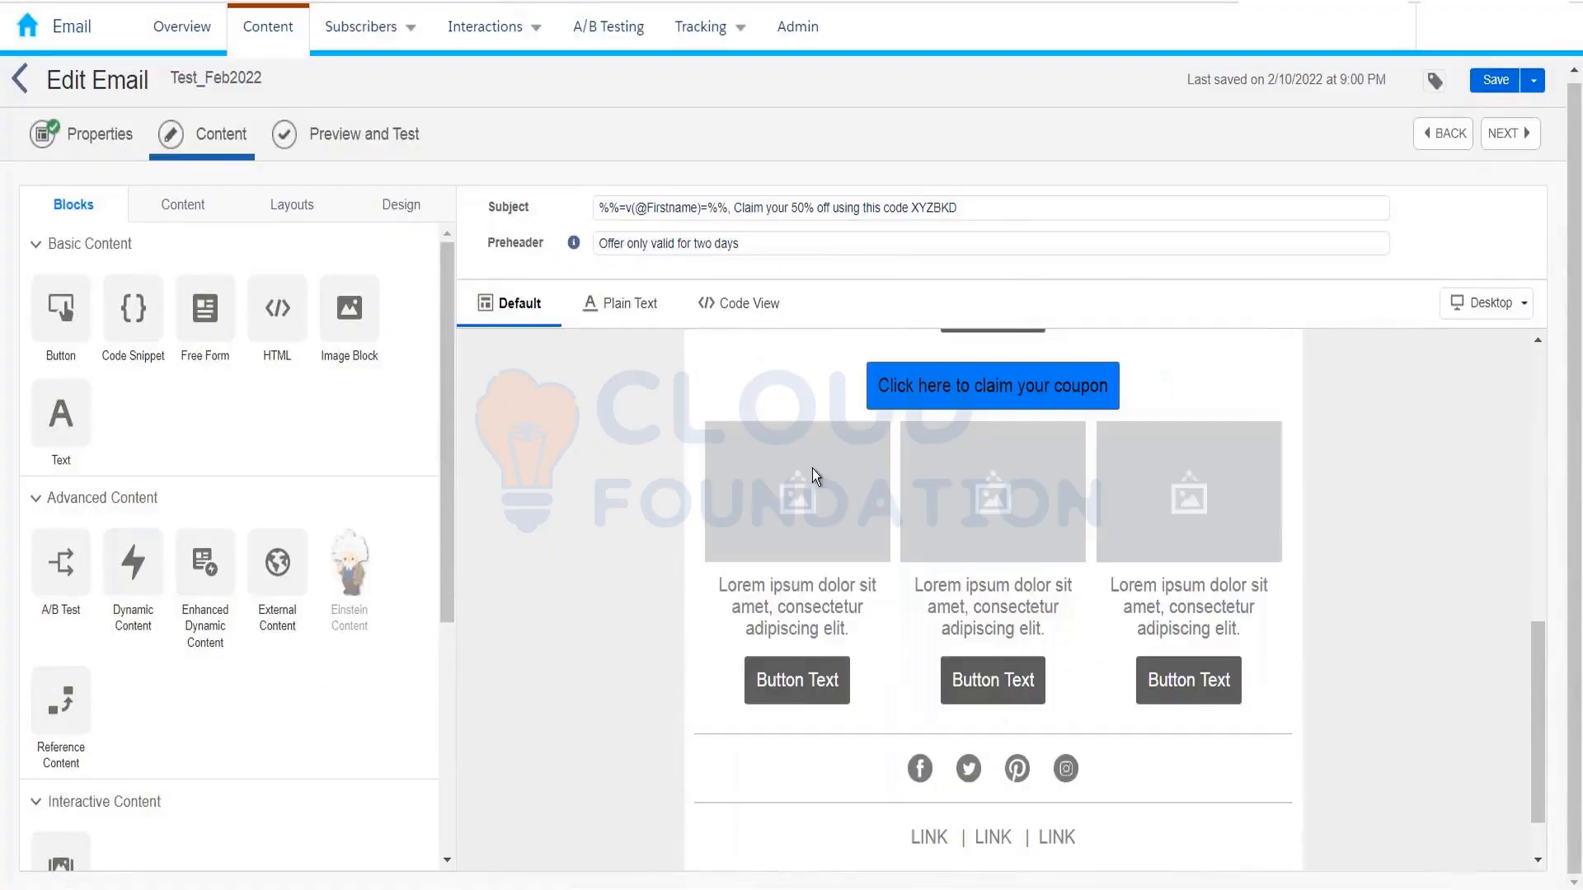
Step: Delete the three-column layout block from Test_Feb2022
click(1276, 429)
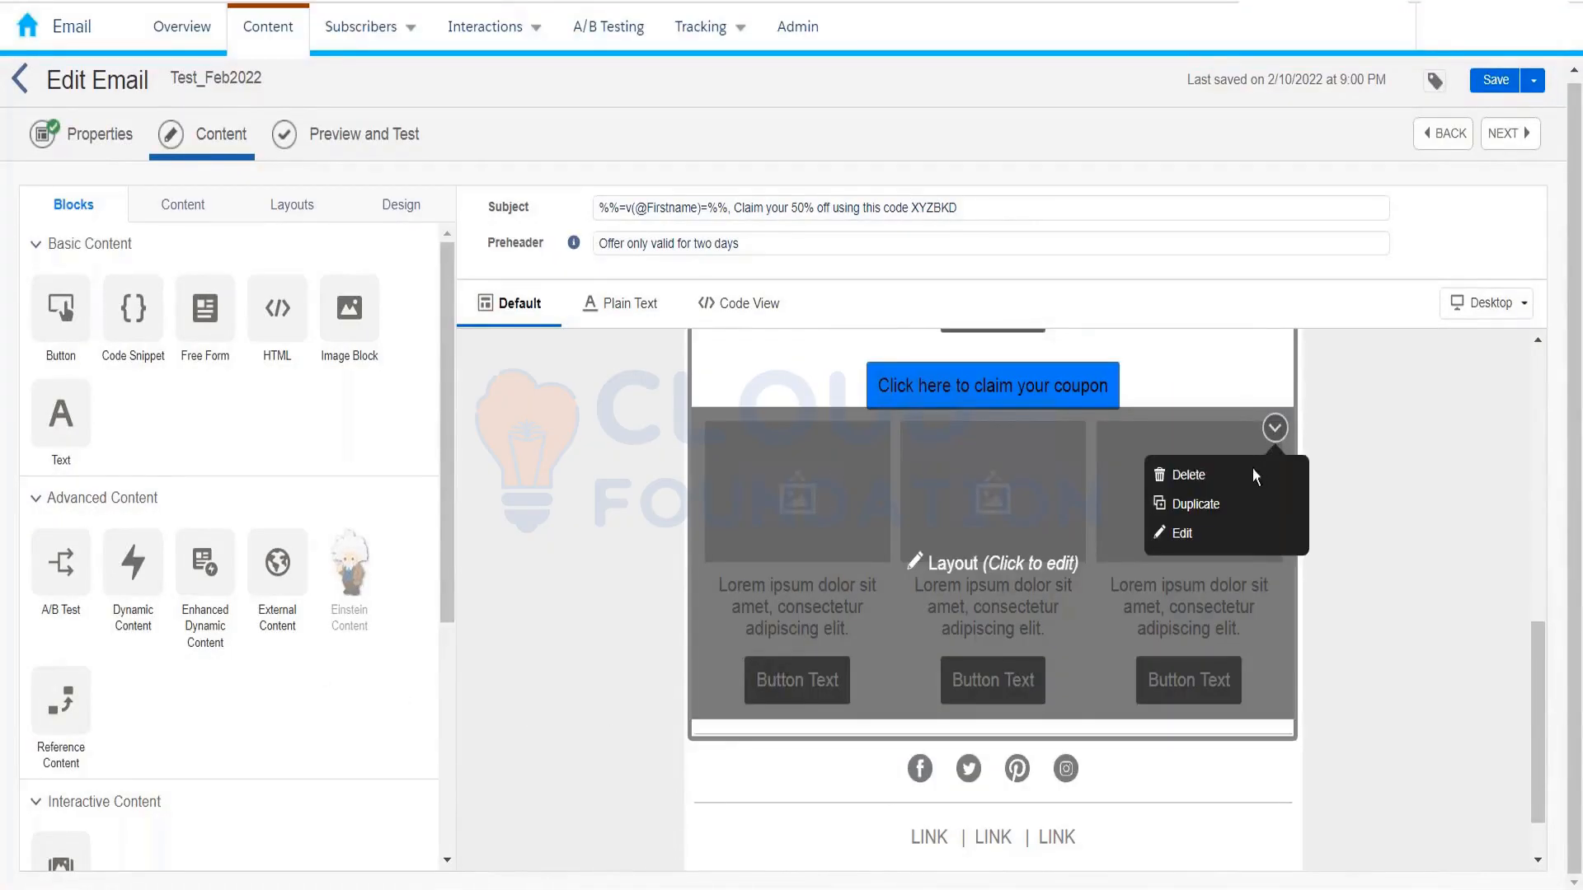
click(1251, 467)
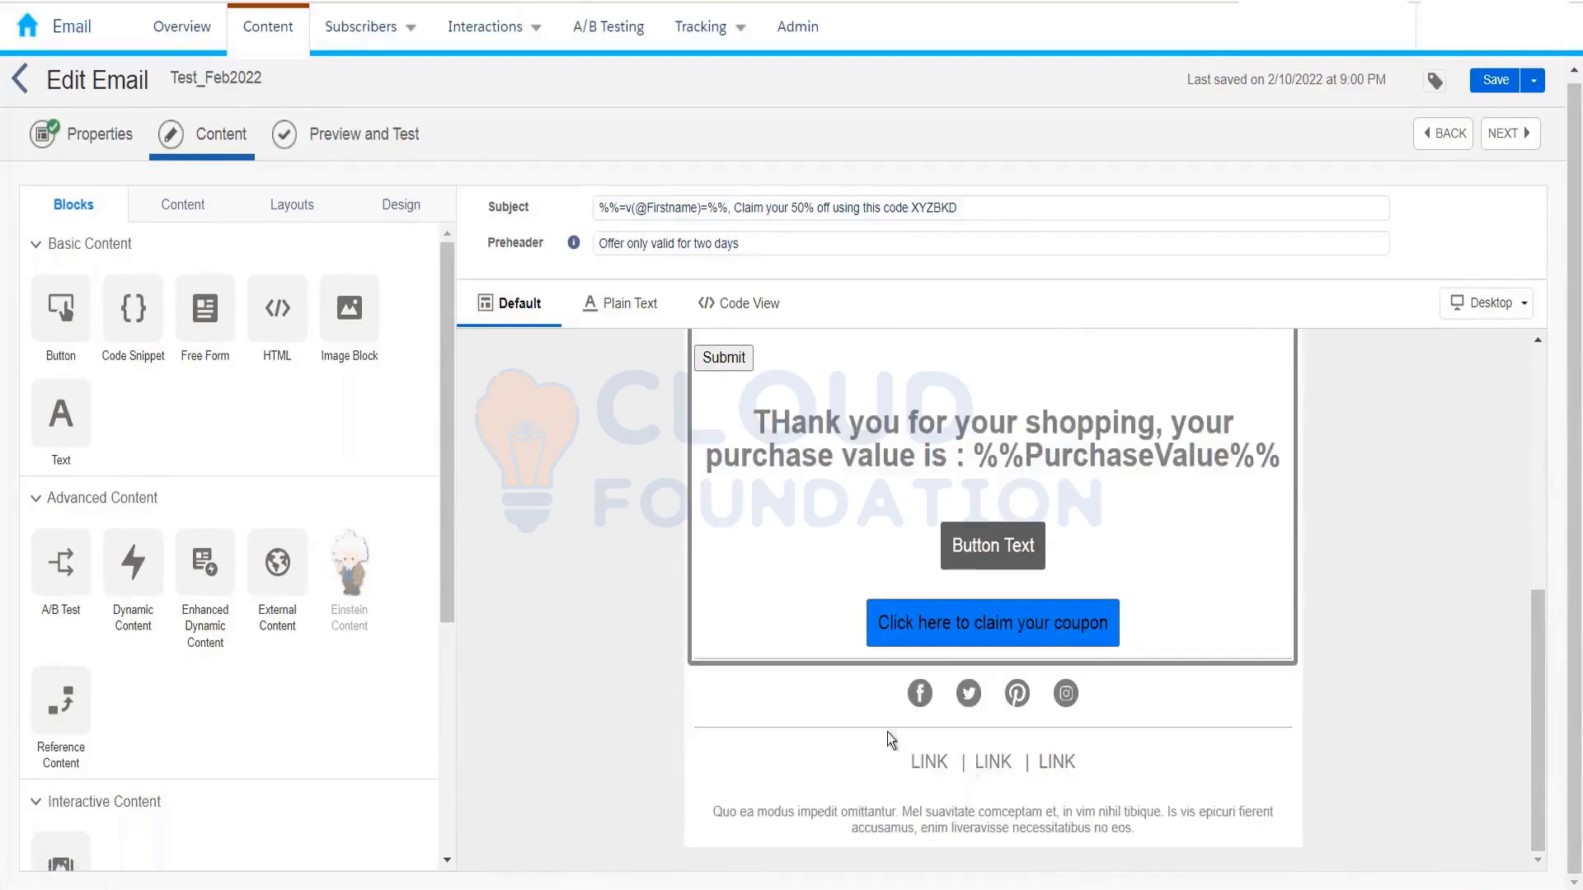
scroll(853, 686, up, 3)
scroll(852, 684, down, 3)
scroll(853, 684, up, 3)
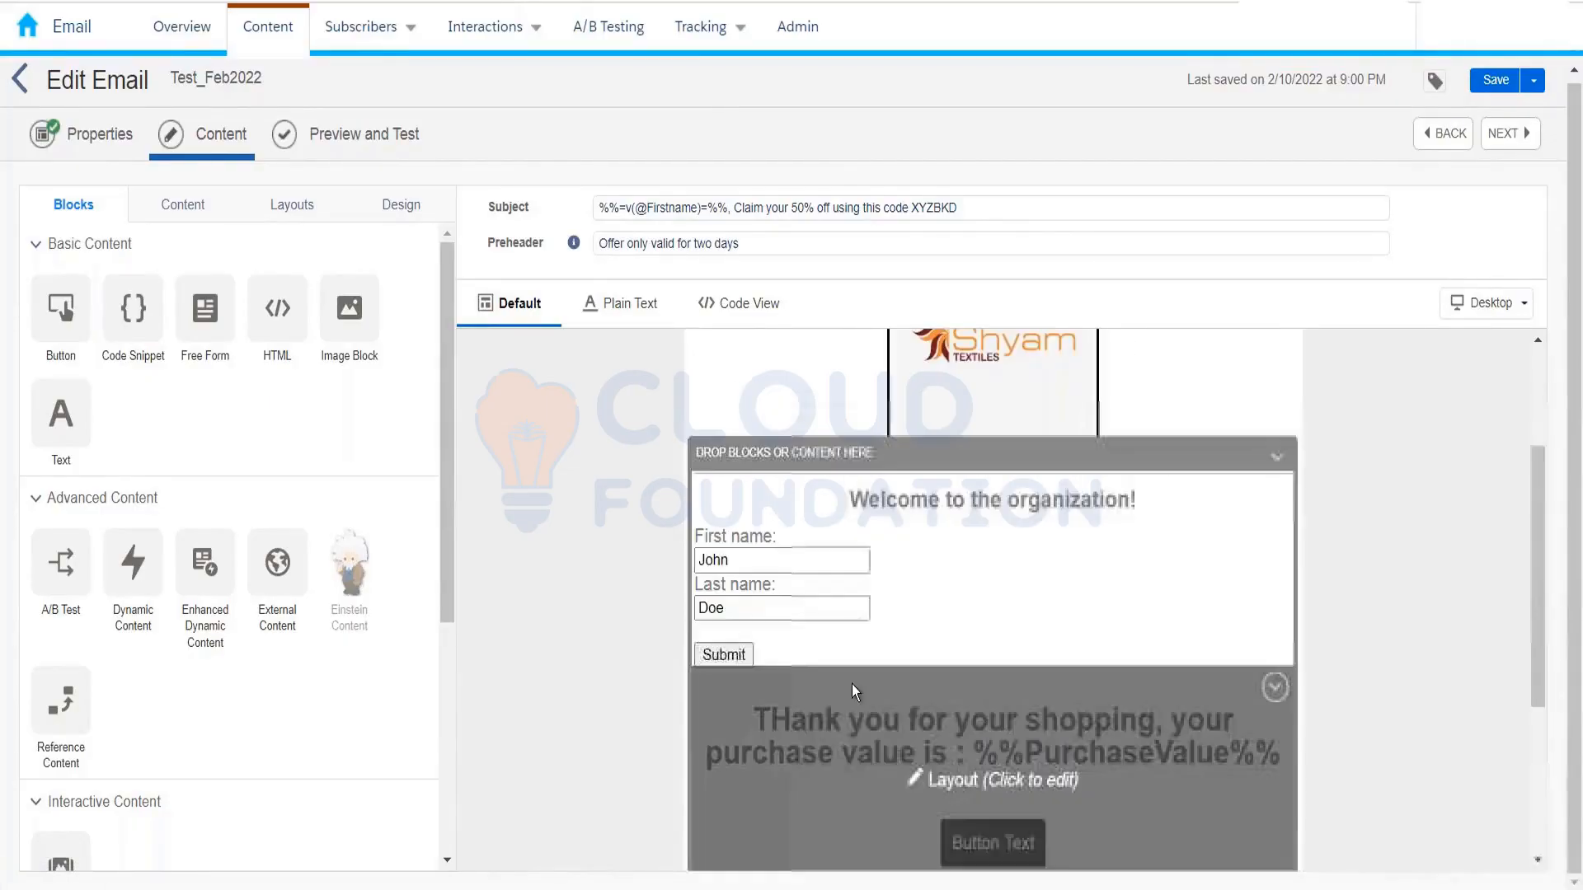
Step: Move the sign-up form below the Button block and add Dynamic Content under the welcome heading
drag(1066, 560, 1036, 820)
scroll(1051, 693, down, 2)
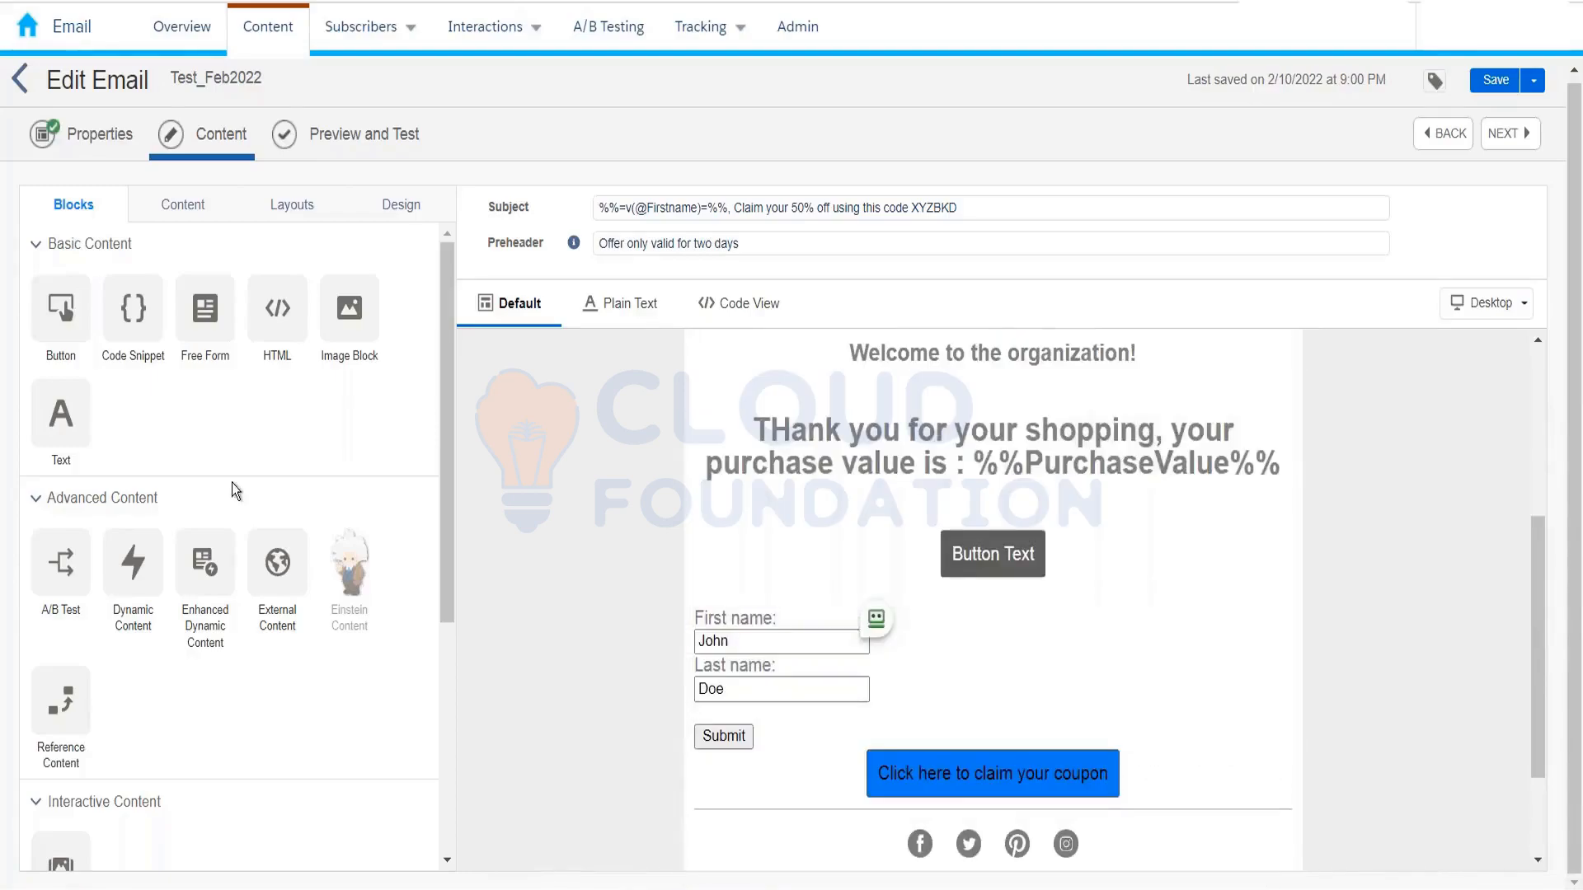
drag(132, 561, 964, 408)
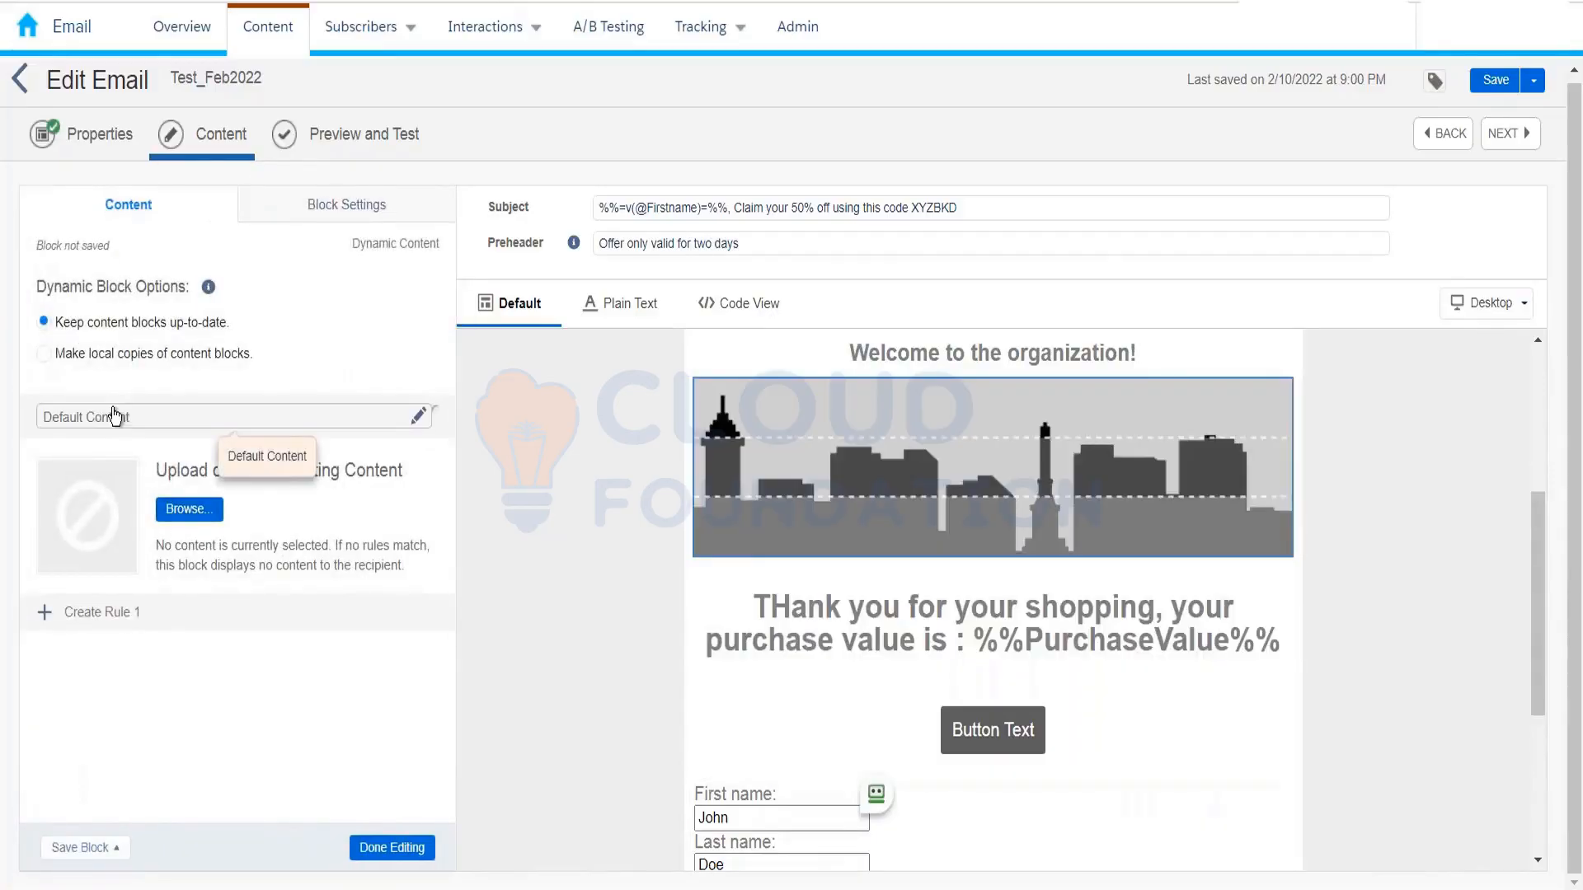
Step: Create Rule 1 sourced from the InterestedCustomer_10thFeb2022 data extension in Kumar_10thFeb_2022
click(118, 615)
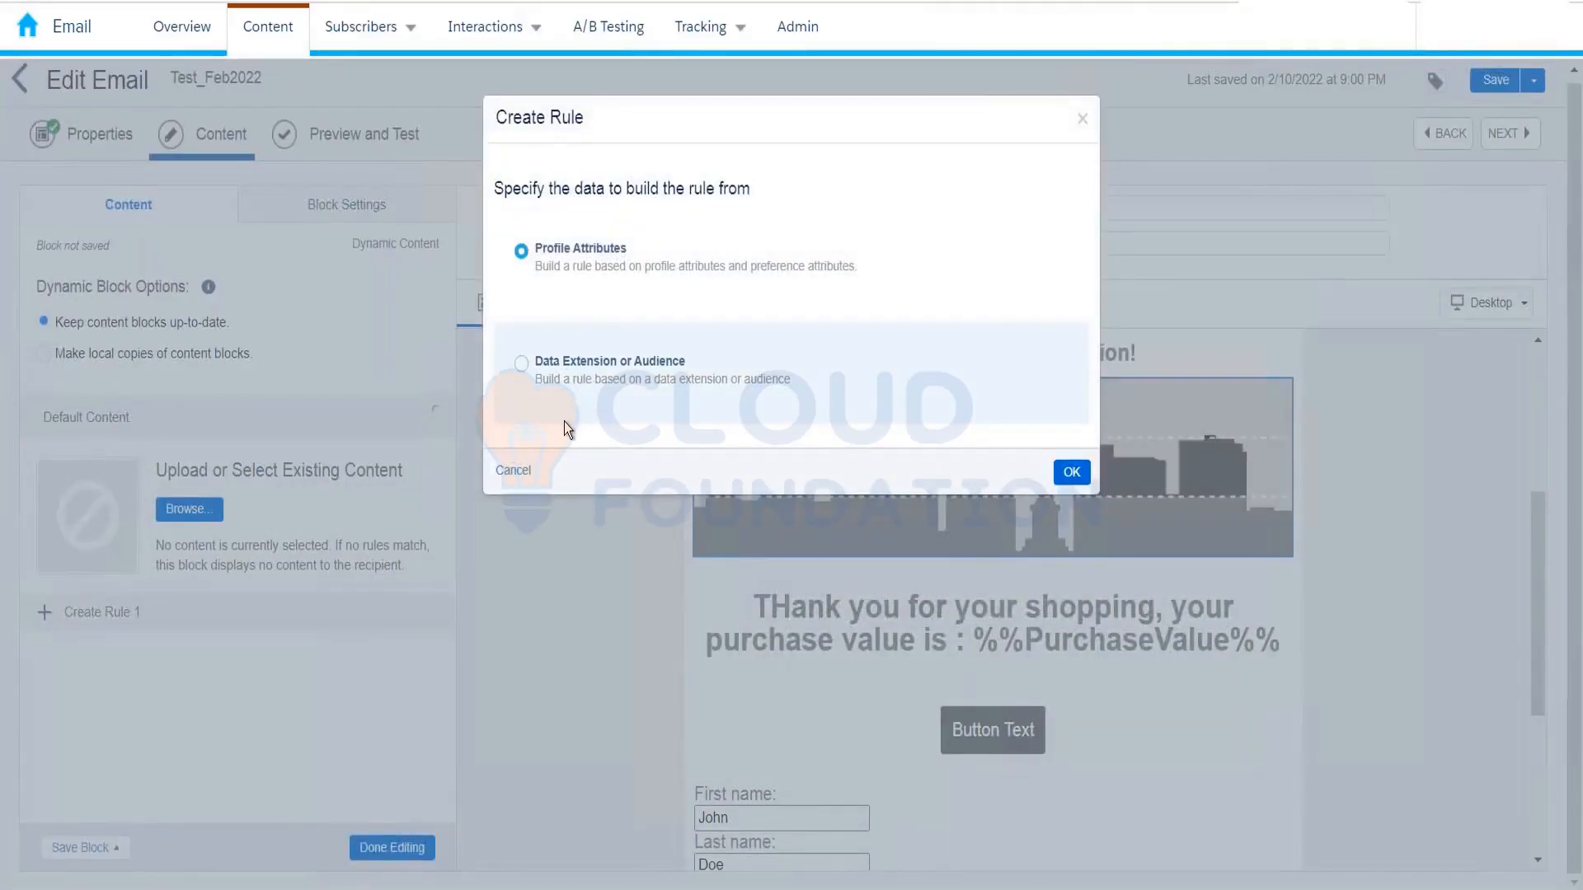
click(519, 363)
click(1071, 471)
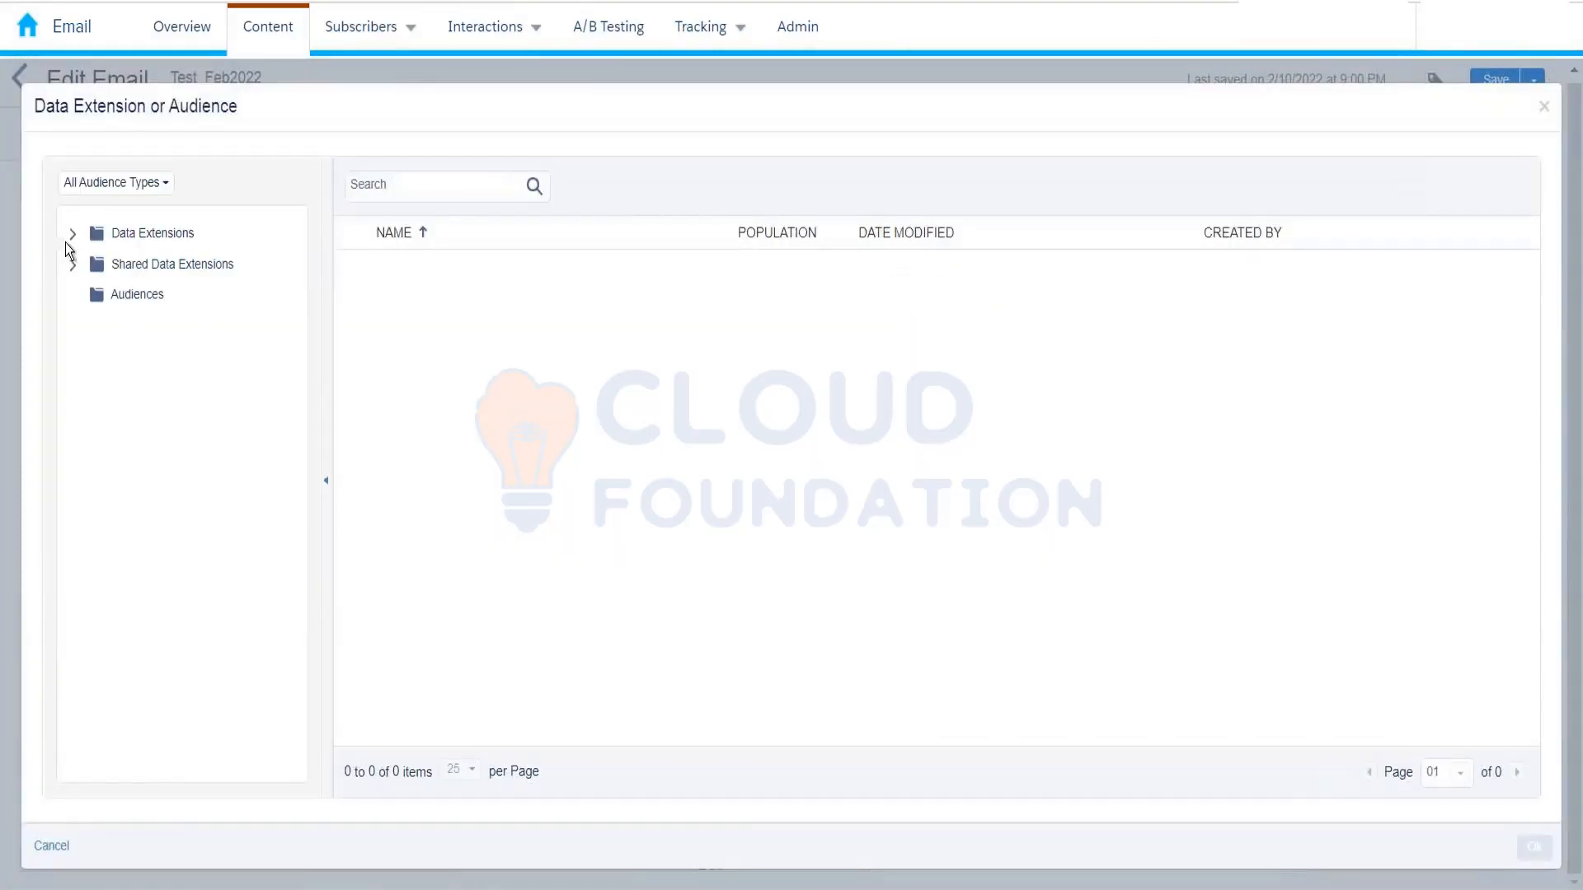
click(73, 234)
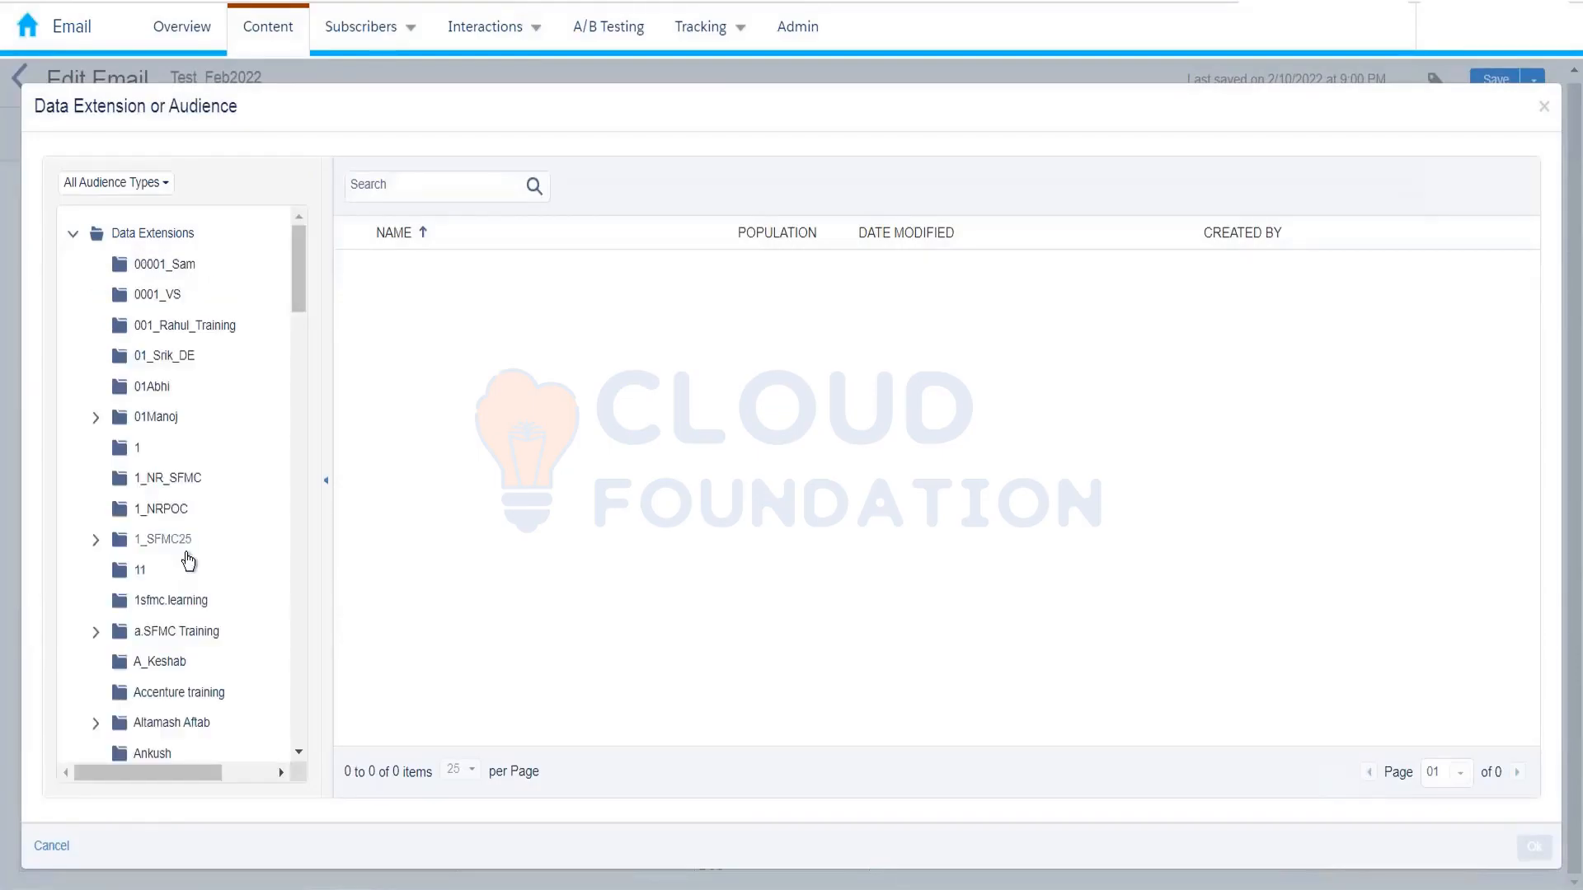
scroll(187, 560, down, 4)
scroll(189, 561, down, 4)
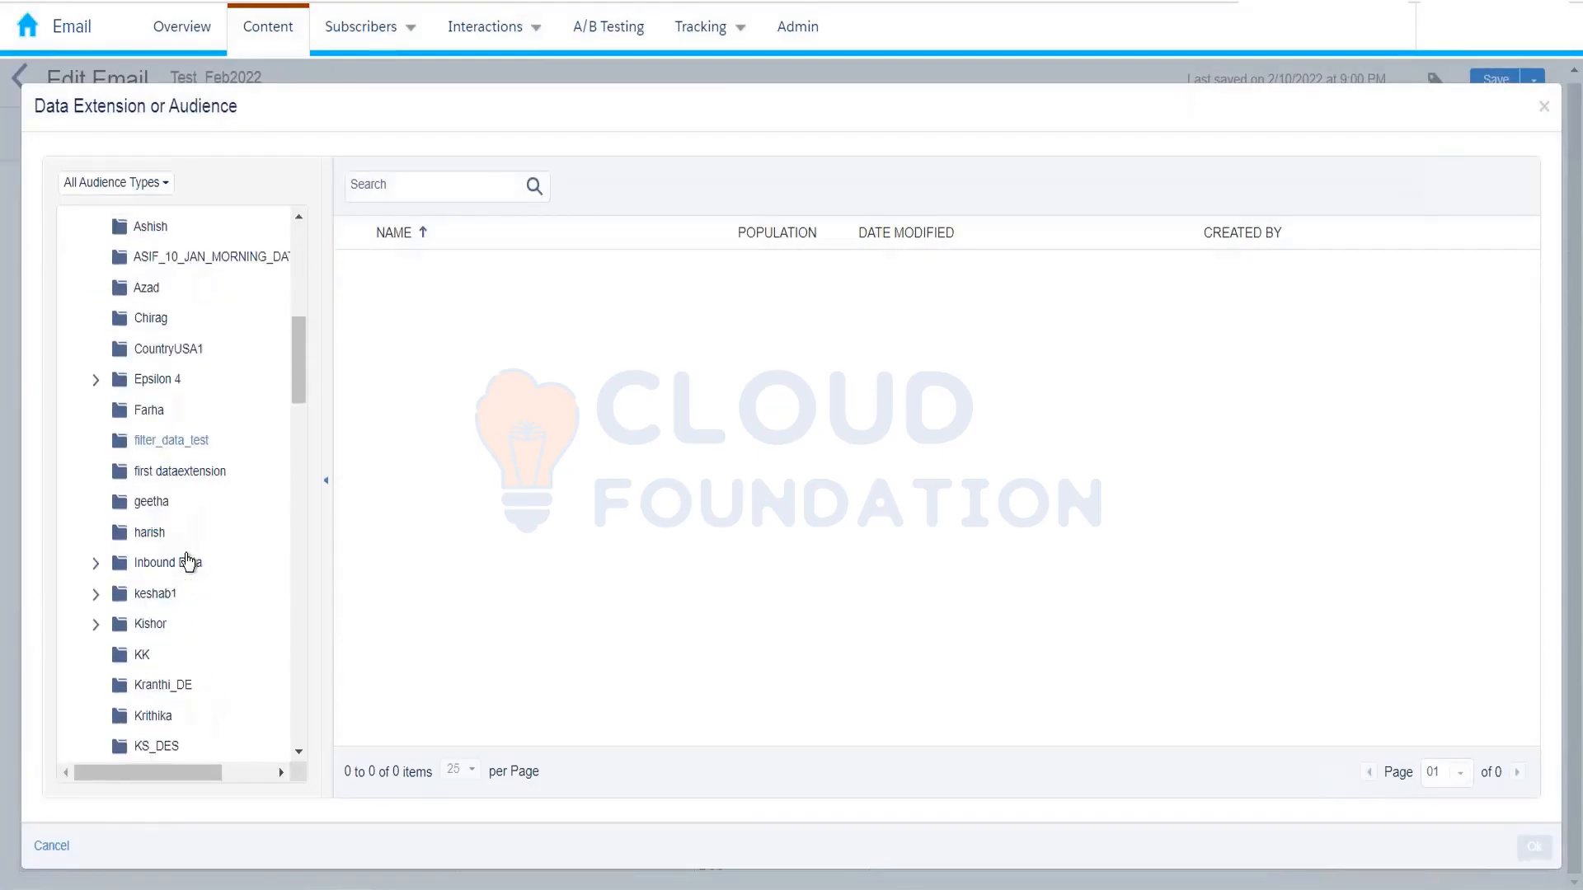
click(183, 668)
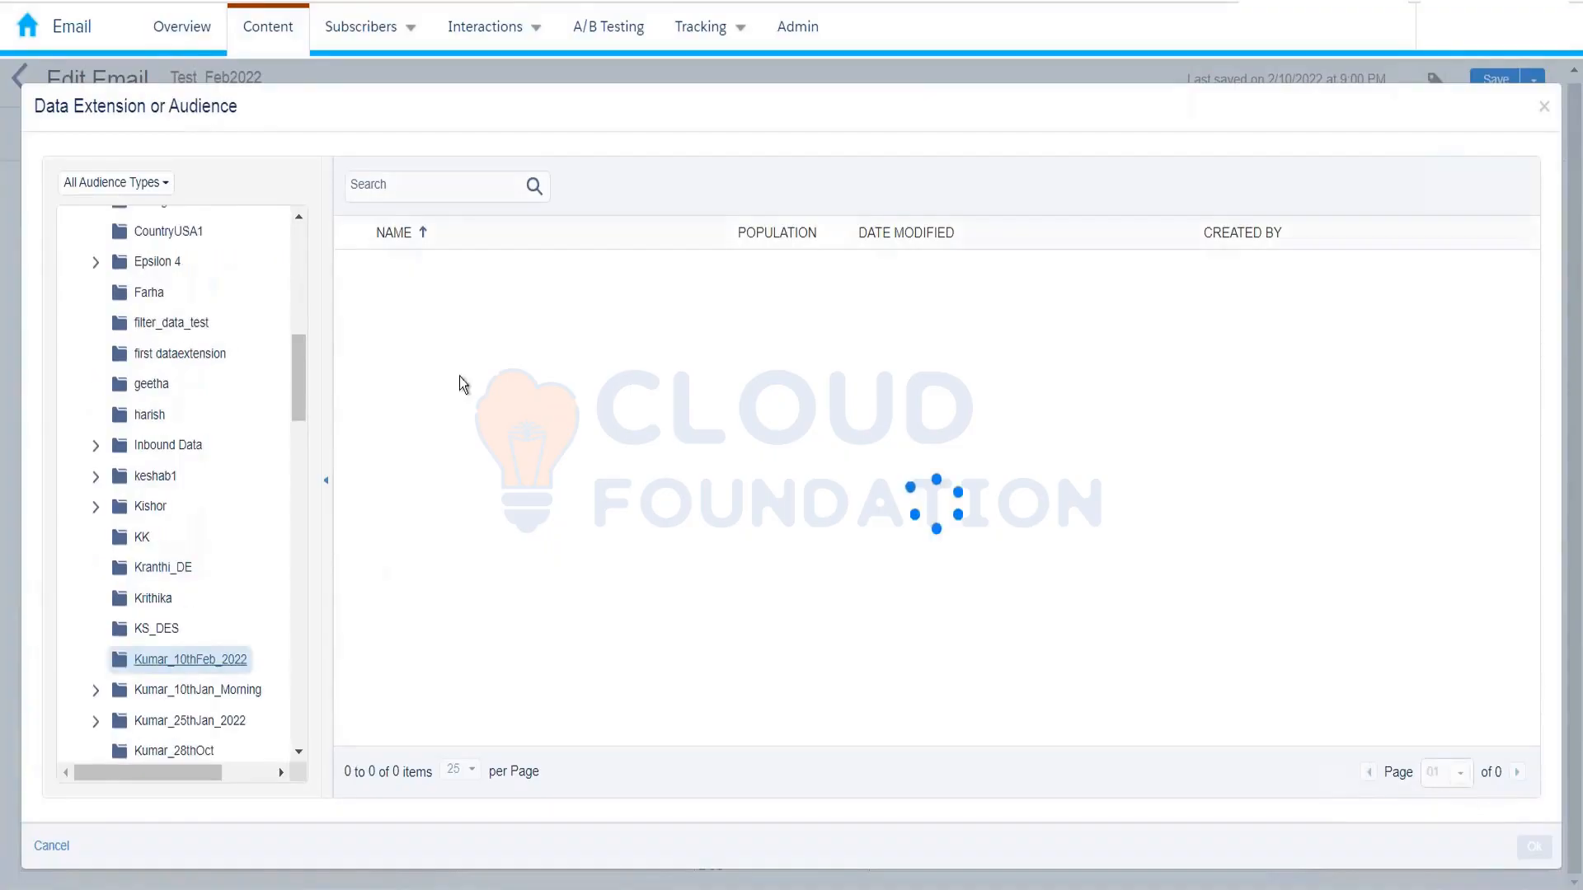
click(452, 285)
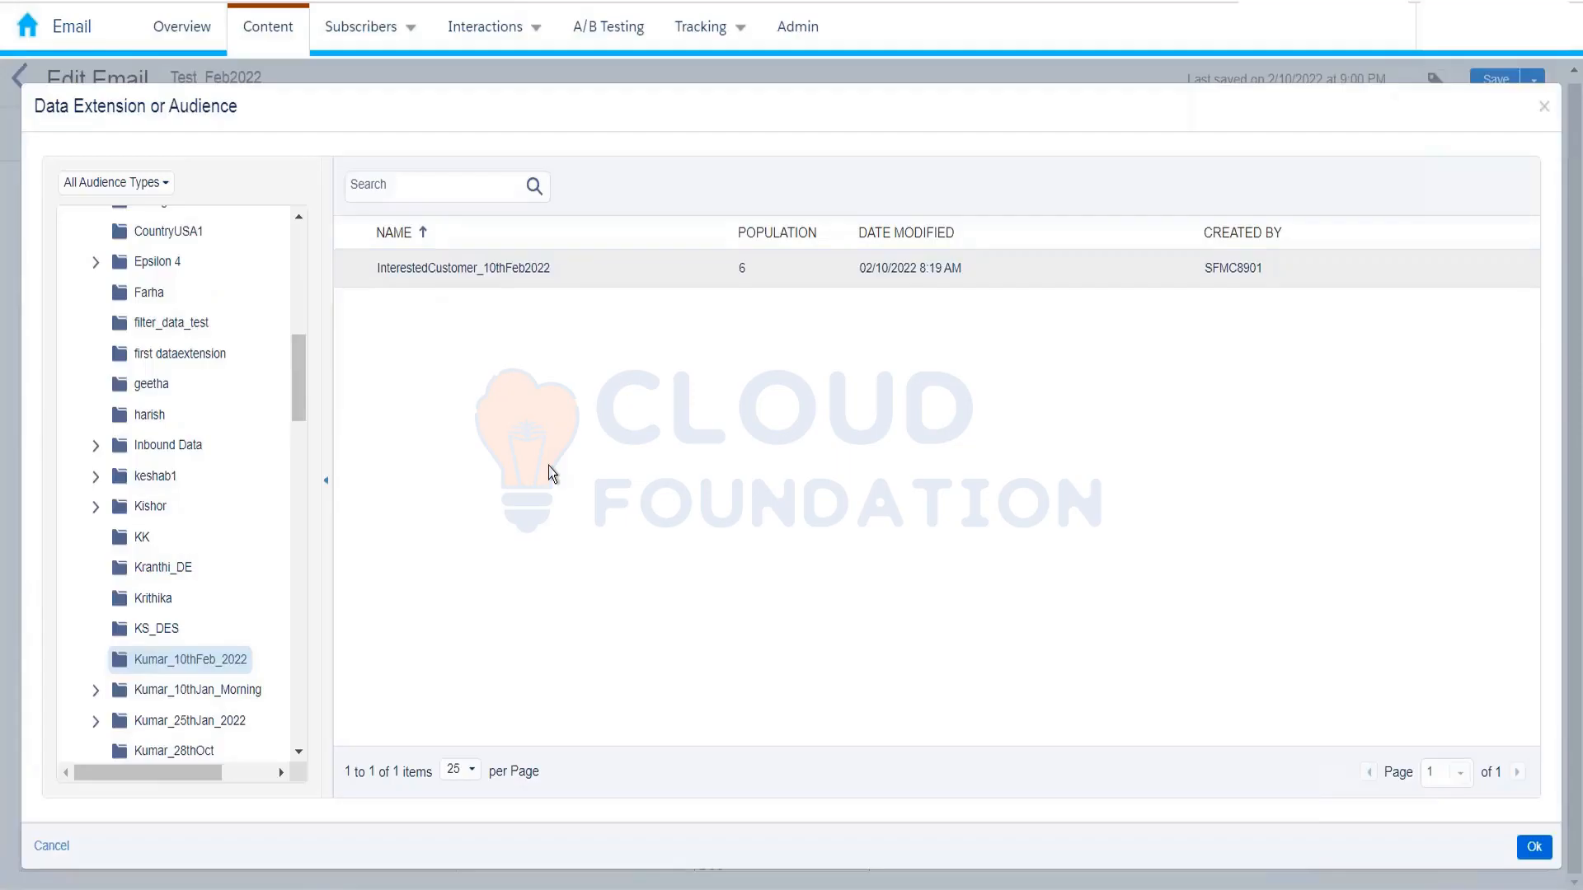
click(477, 270)
click(1534, 856)
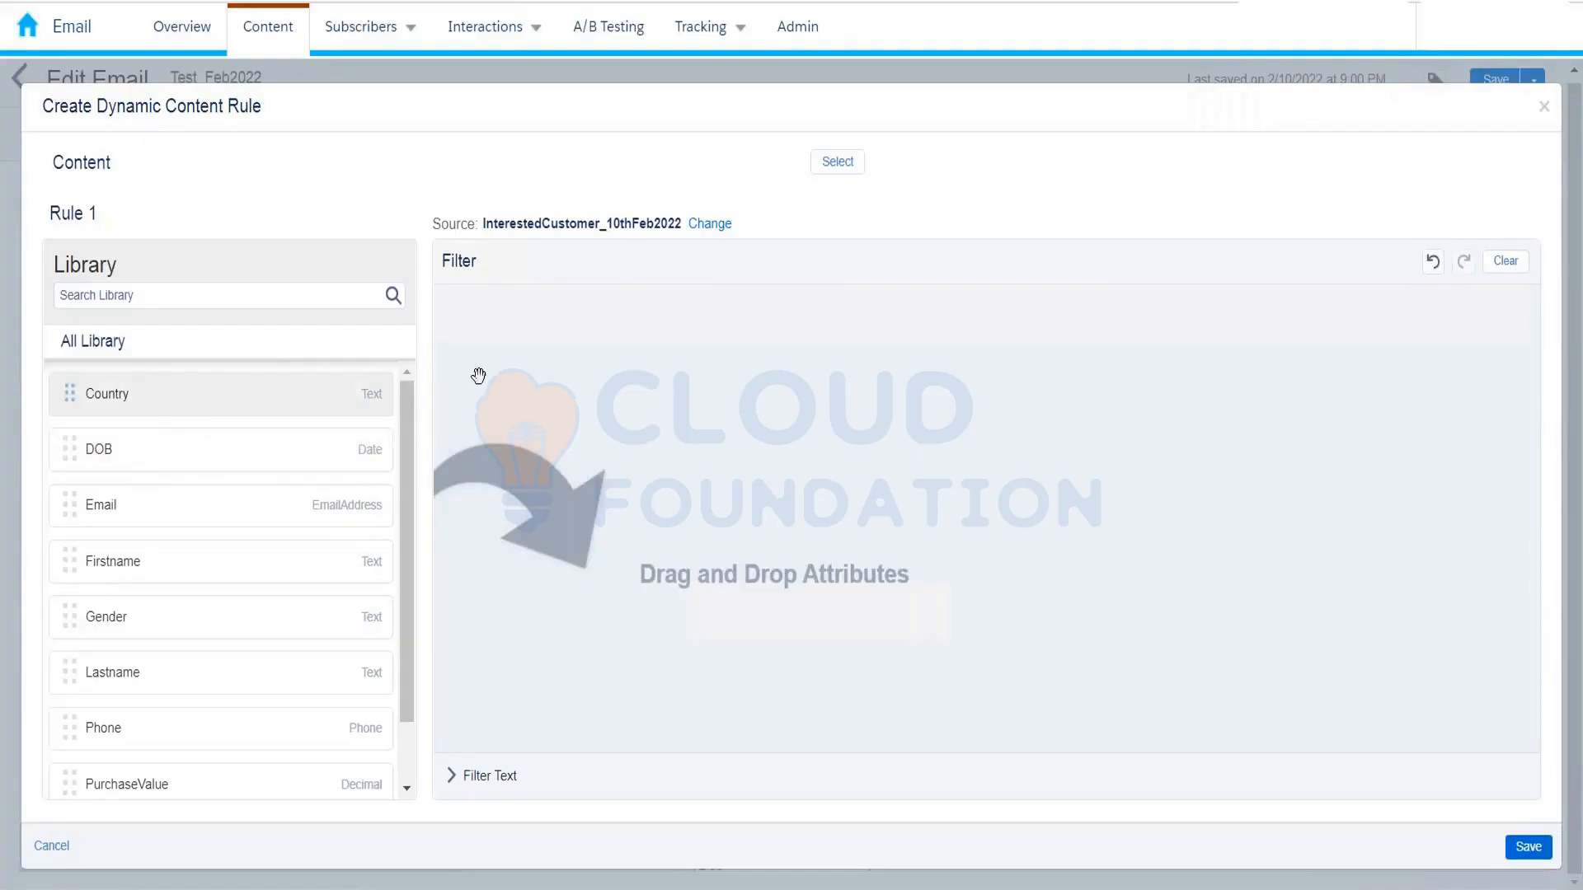
Step: Filter Rule 1 on Country is equal to India and open the content picker
drag(478, 376, 528, 396)
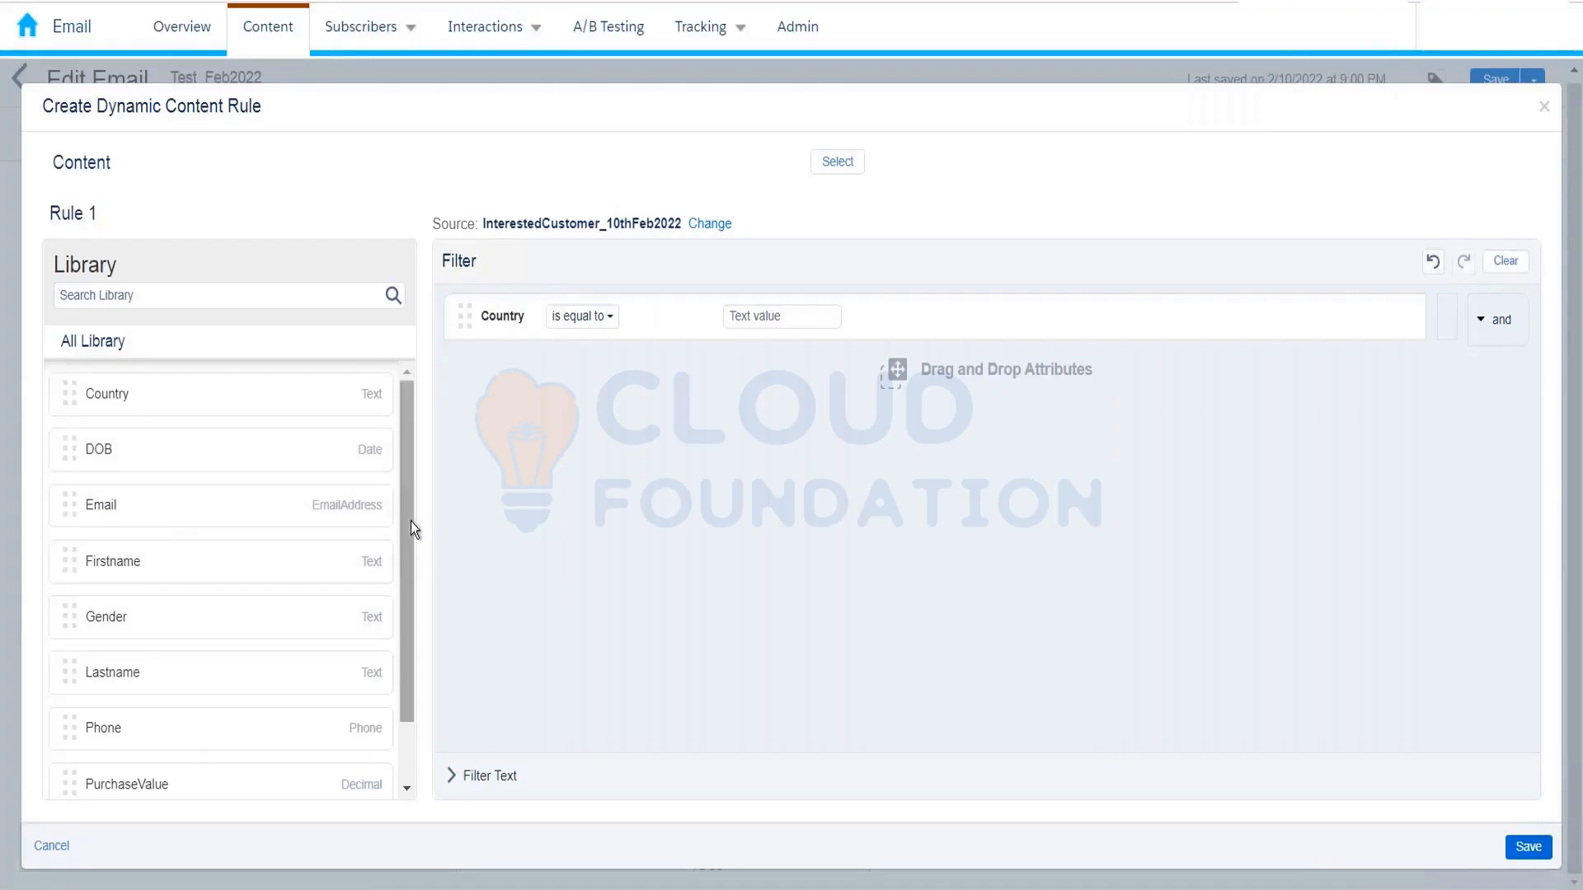
drag(410, 521, 404, 583)
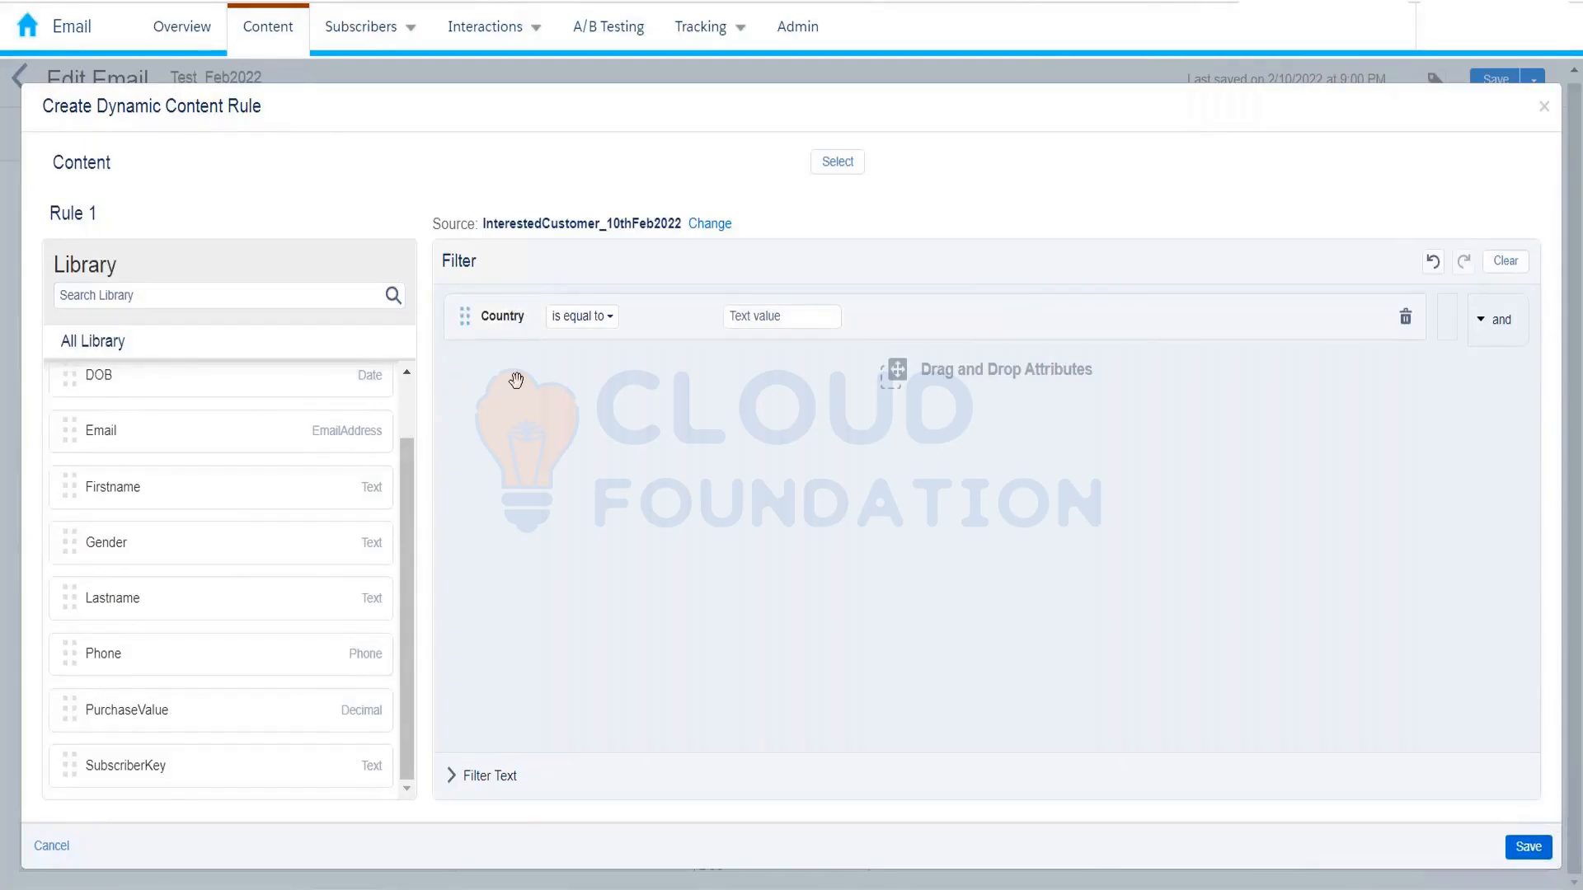
click(771, 315)
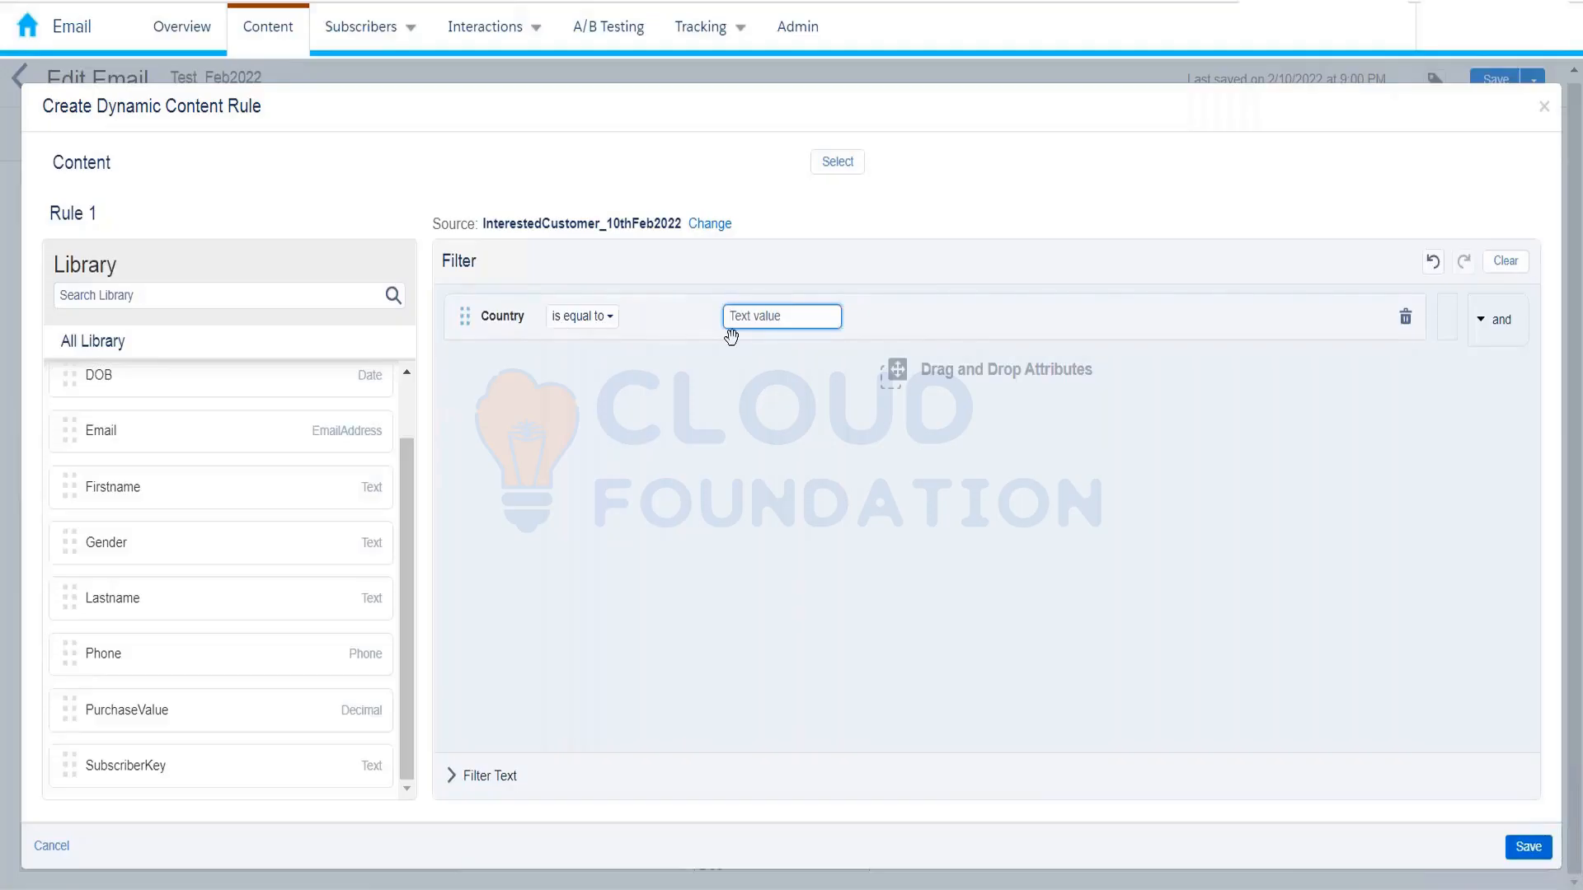
text(India)
click(608, 318)
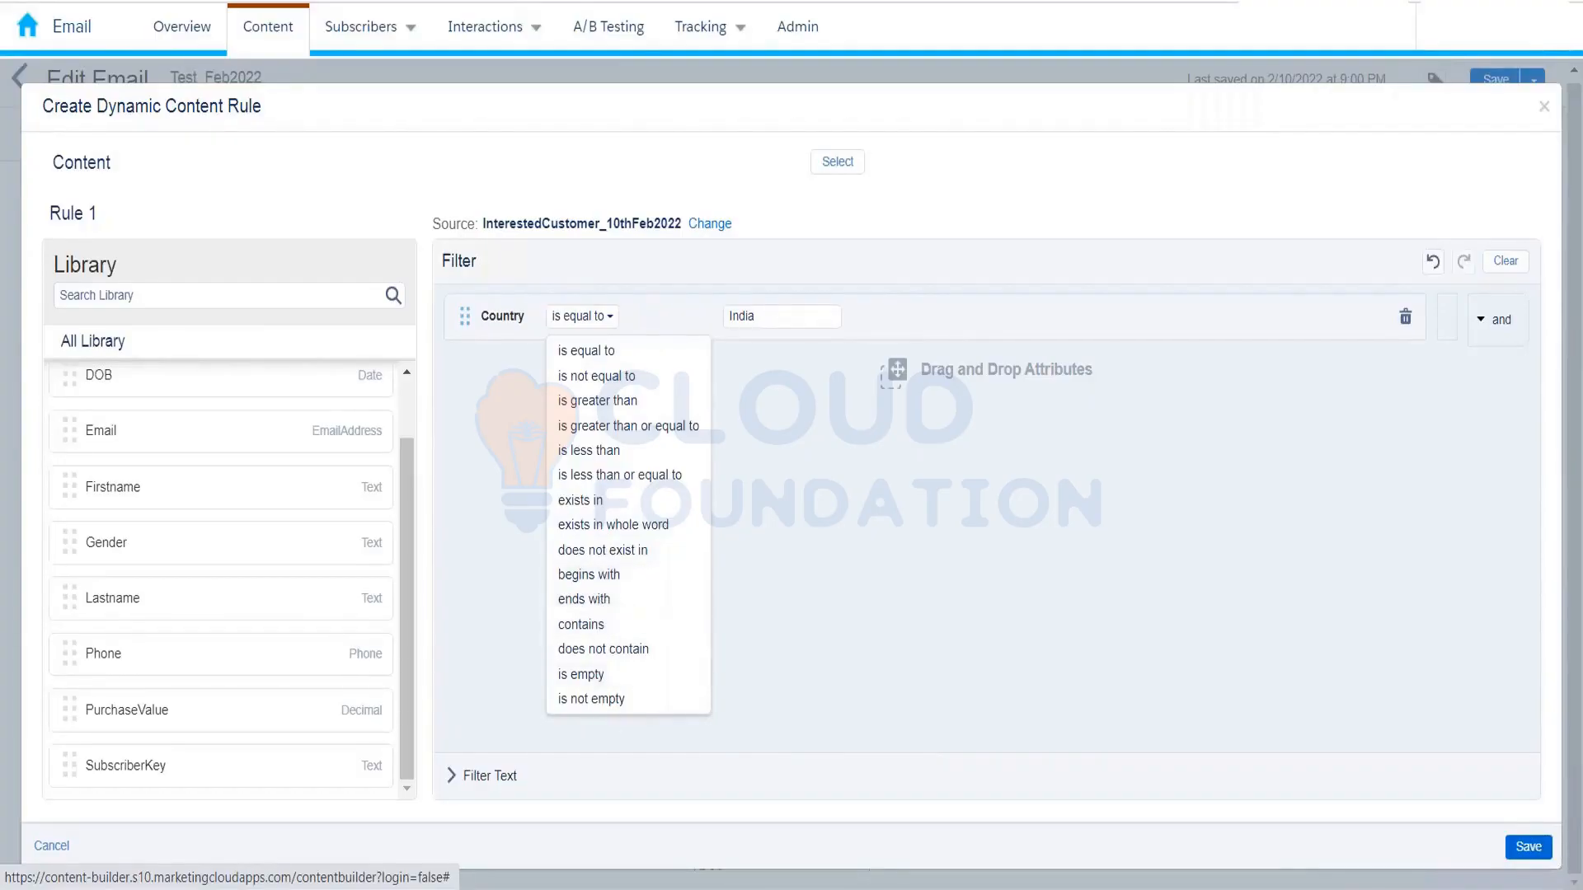
click(873, 675)
click(607, 320)
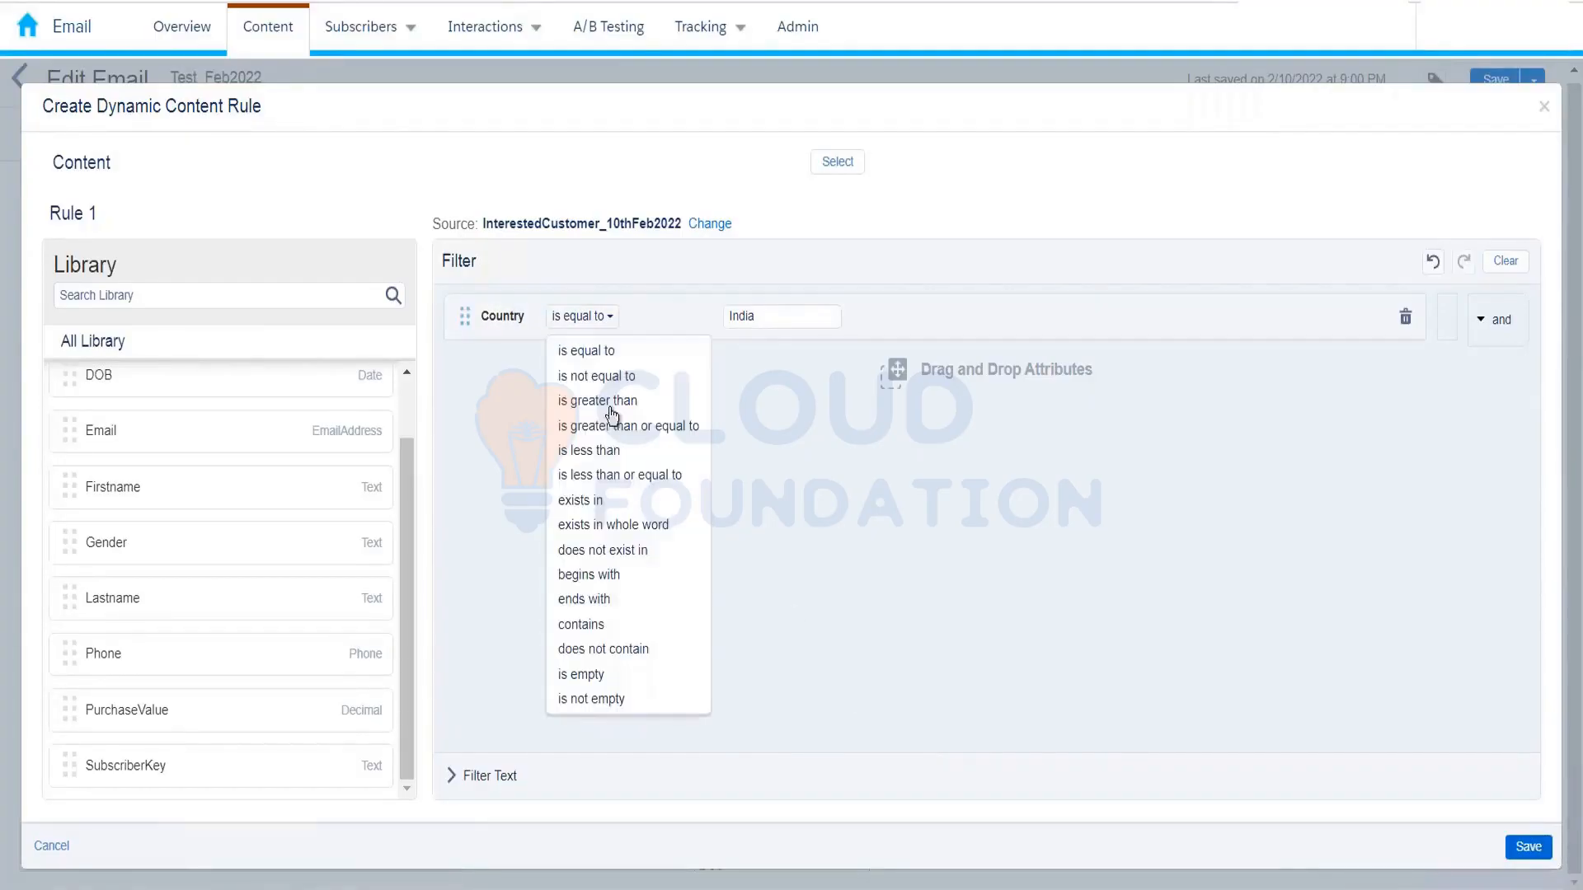
click(768, 446)
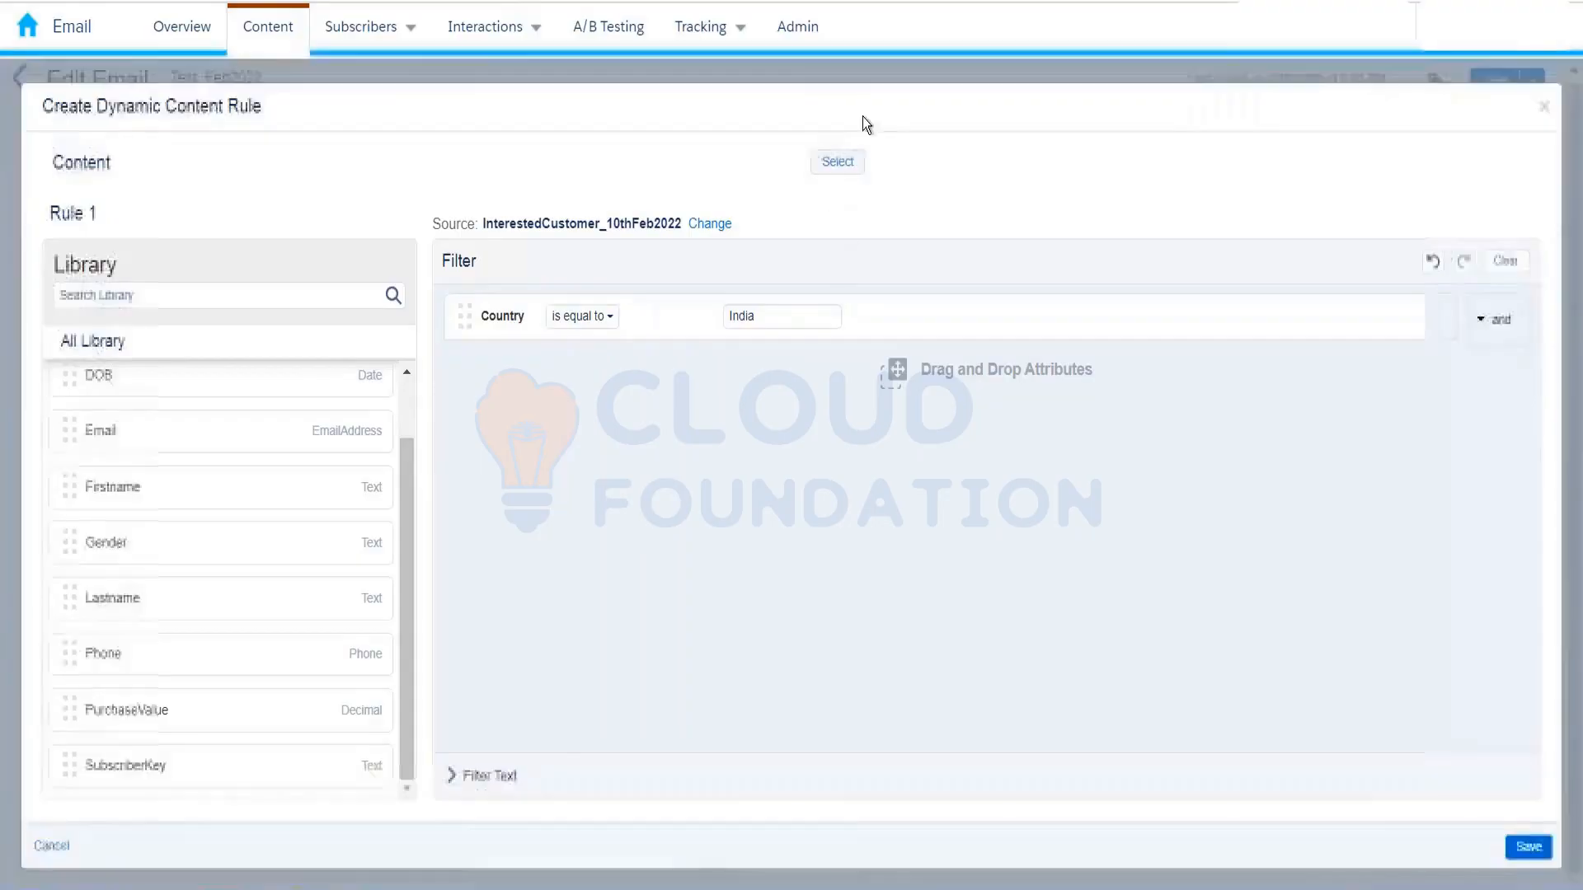
click(835, 163)
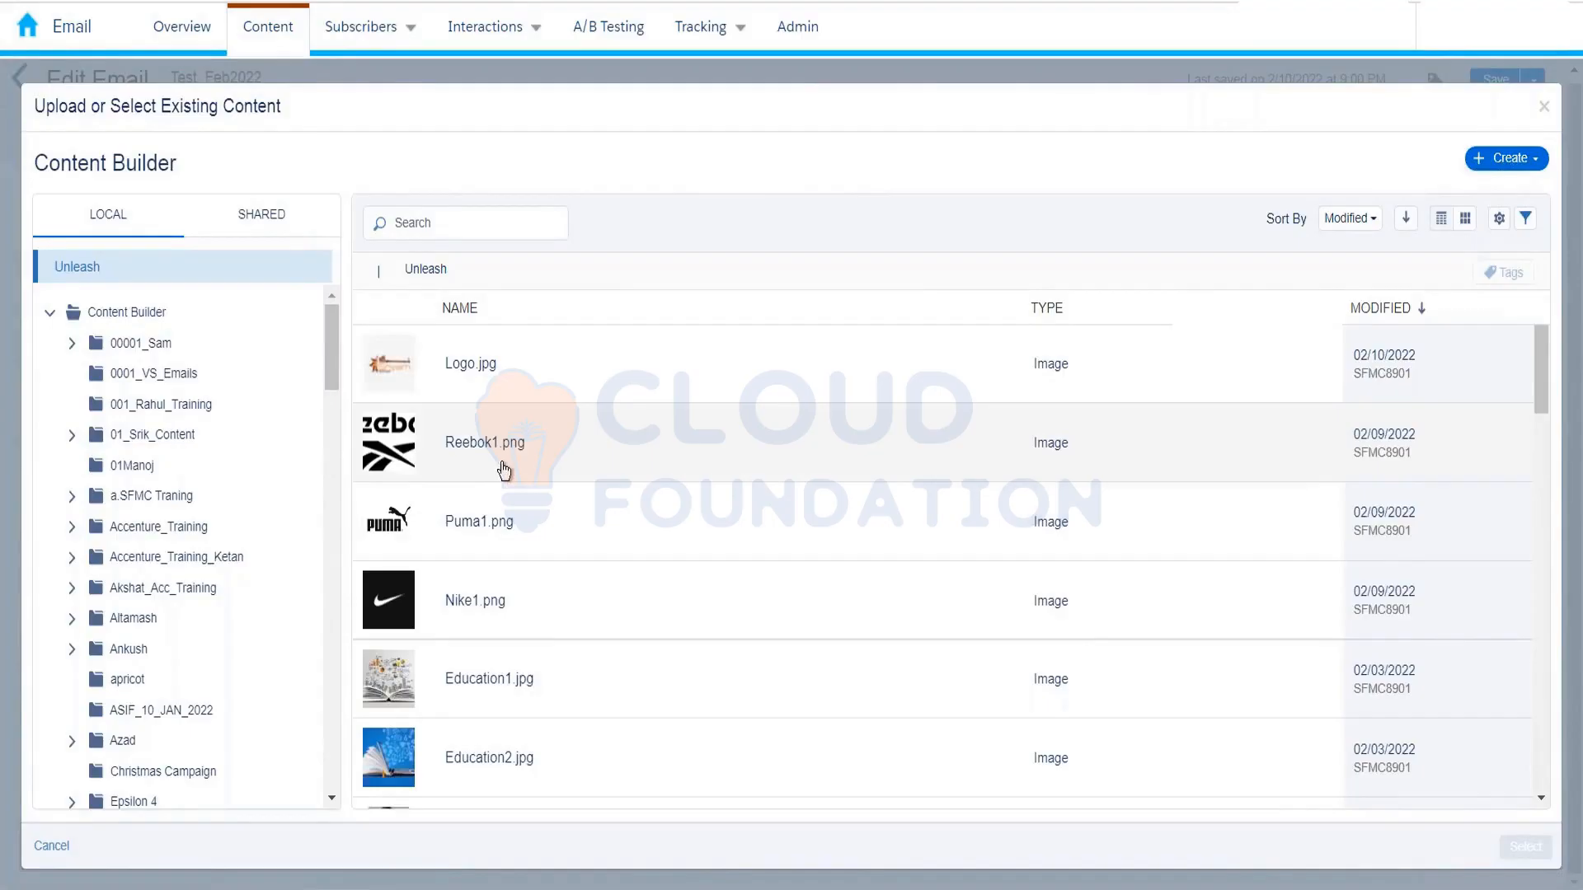
Step: Choose Reebok1.png as Rule 1's content and save the rule
click(523, 552)
click(530, 445)
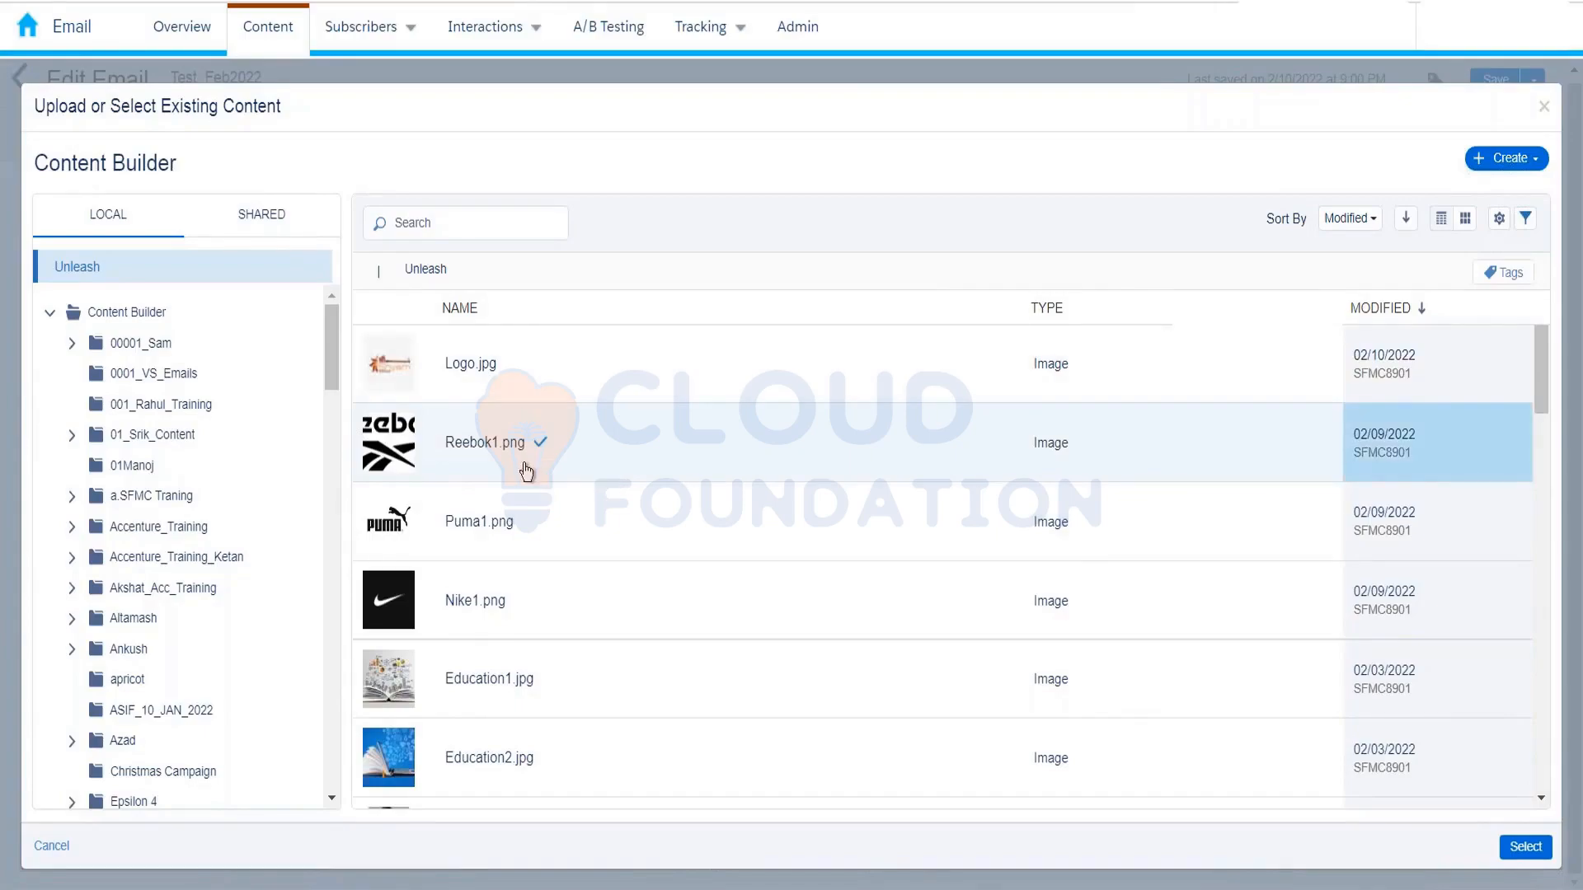
click(1500, 852)
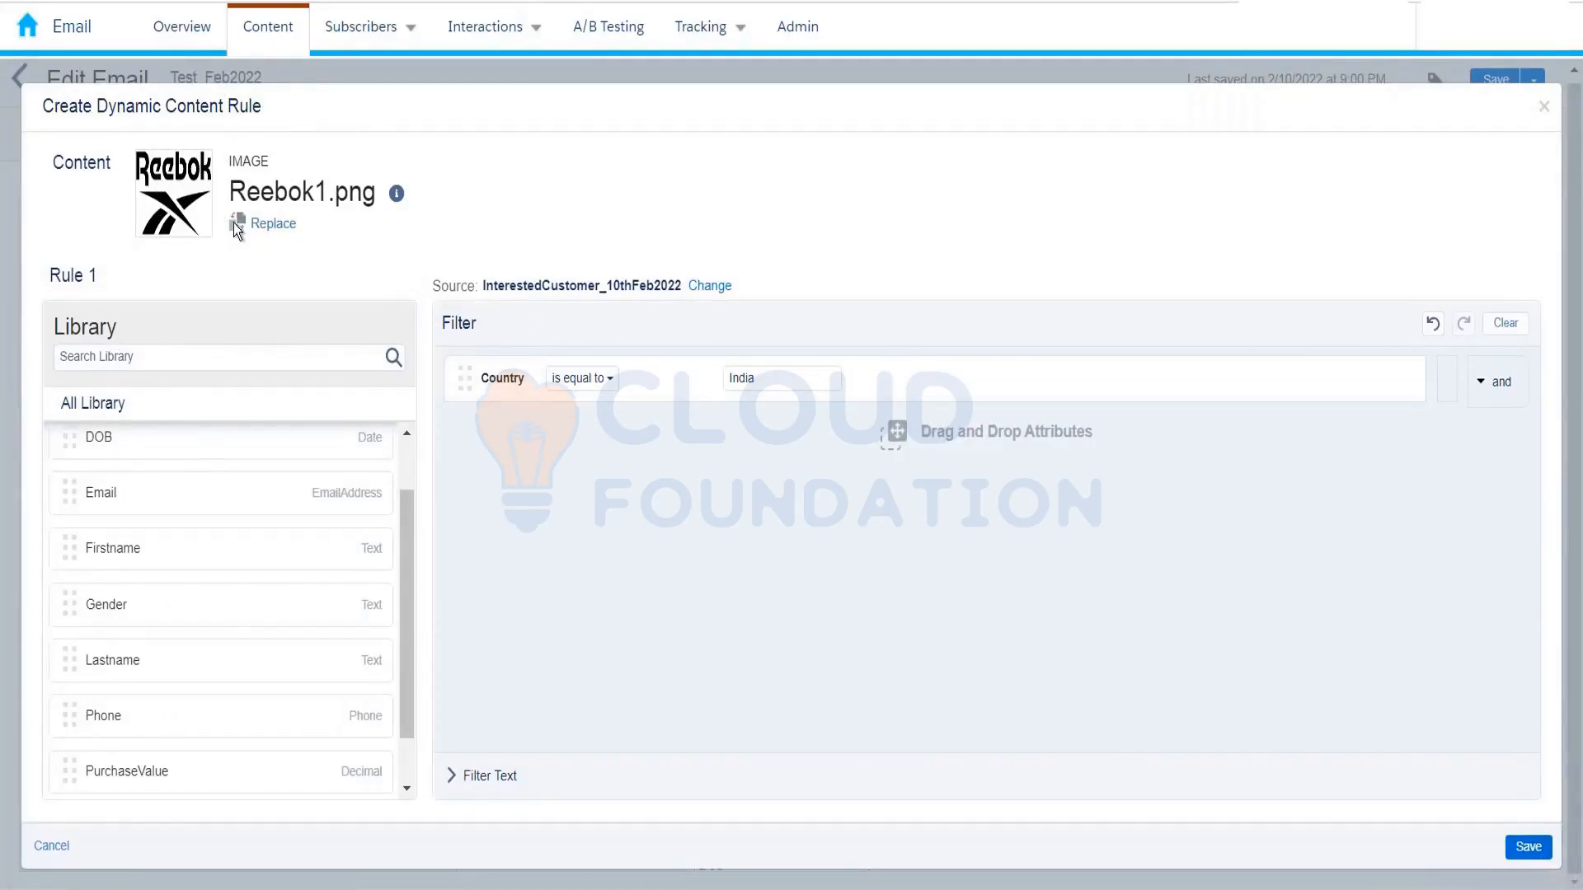
click(1532, 849)
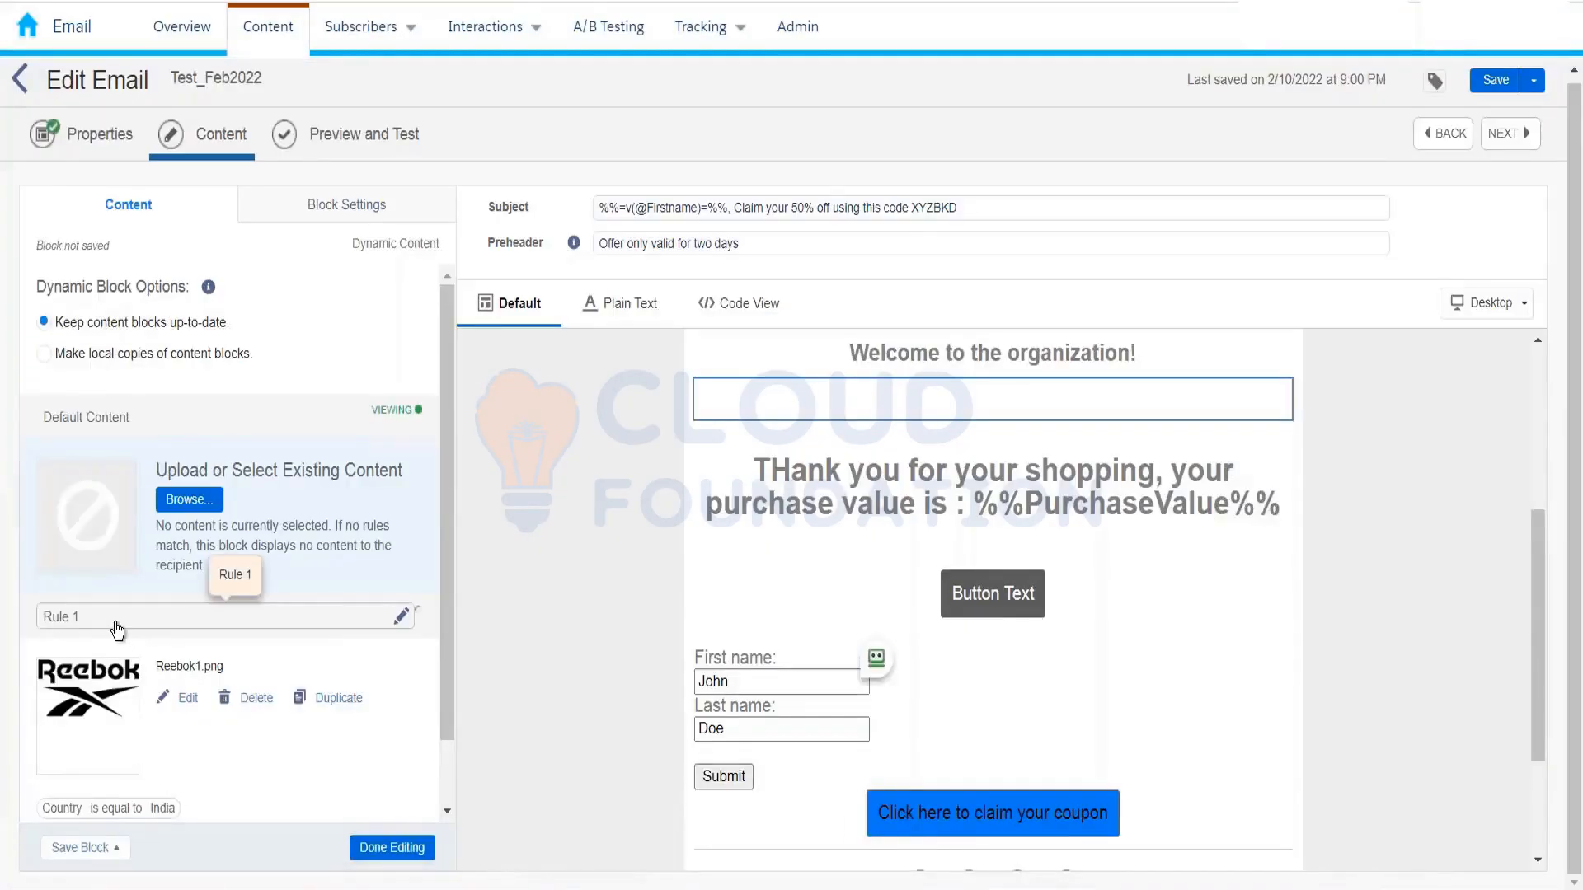
click(117, 631)
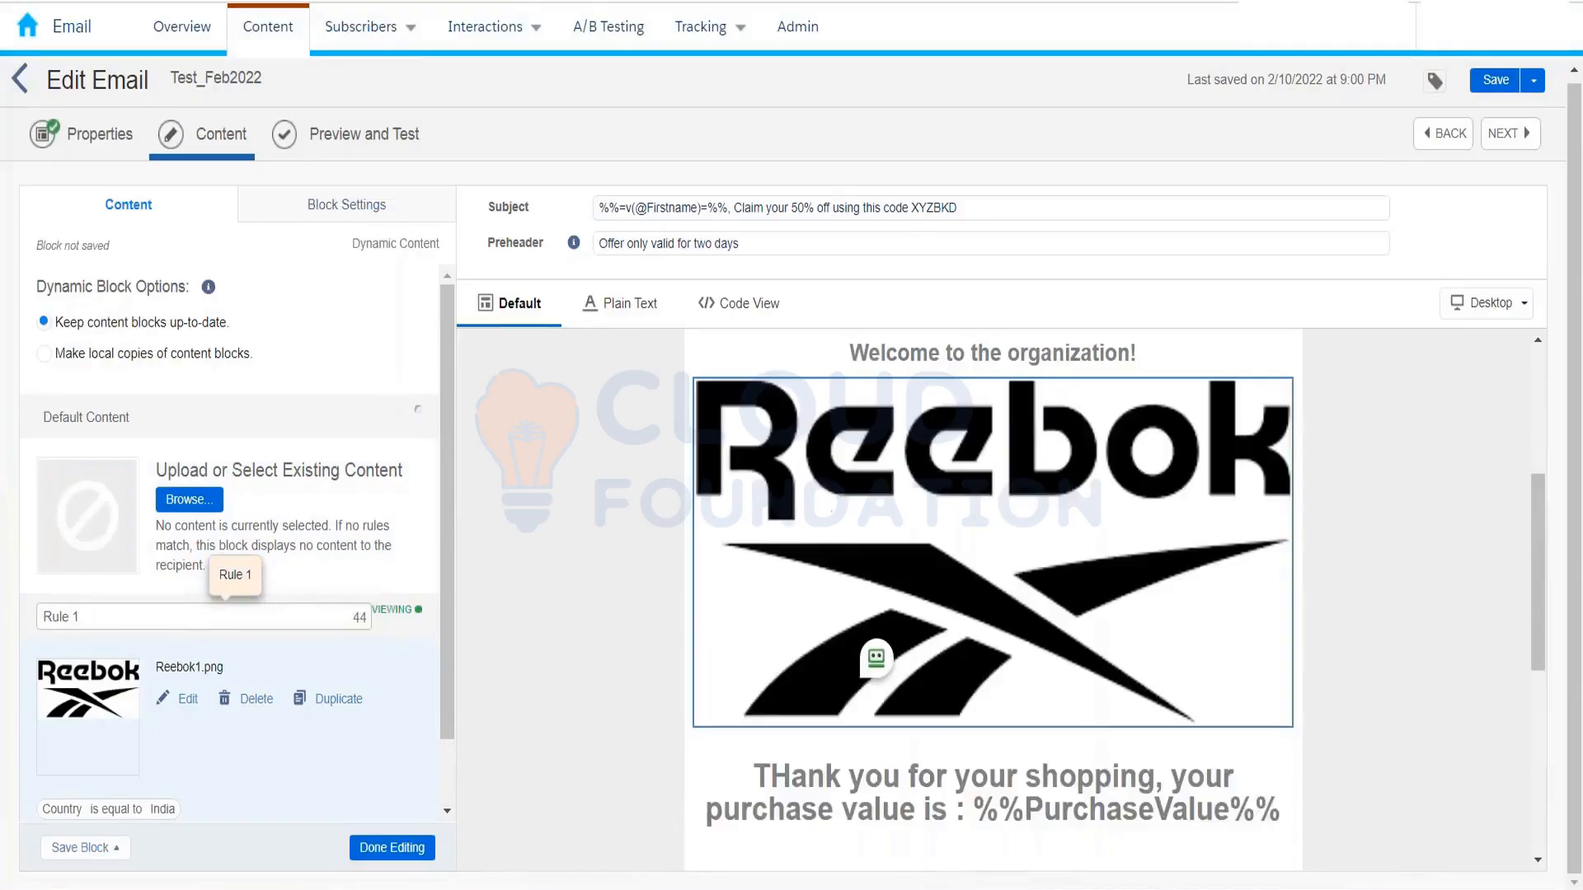
text(India)
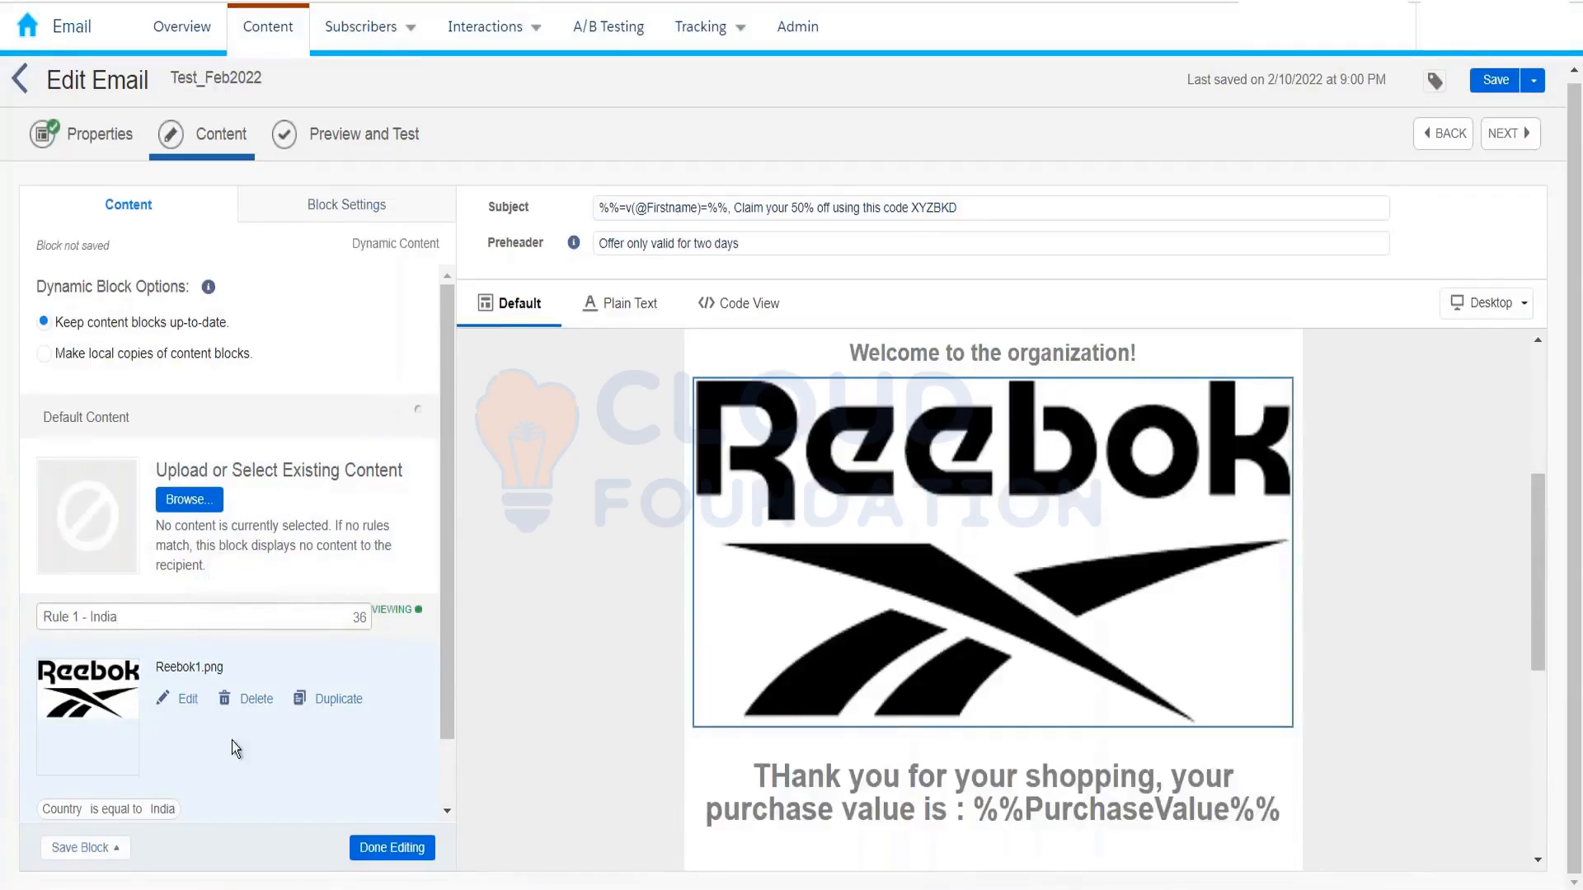
click(380, 849)
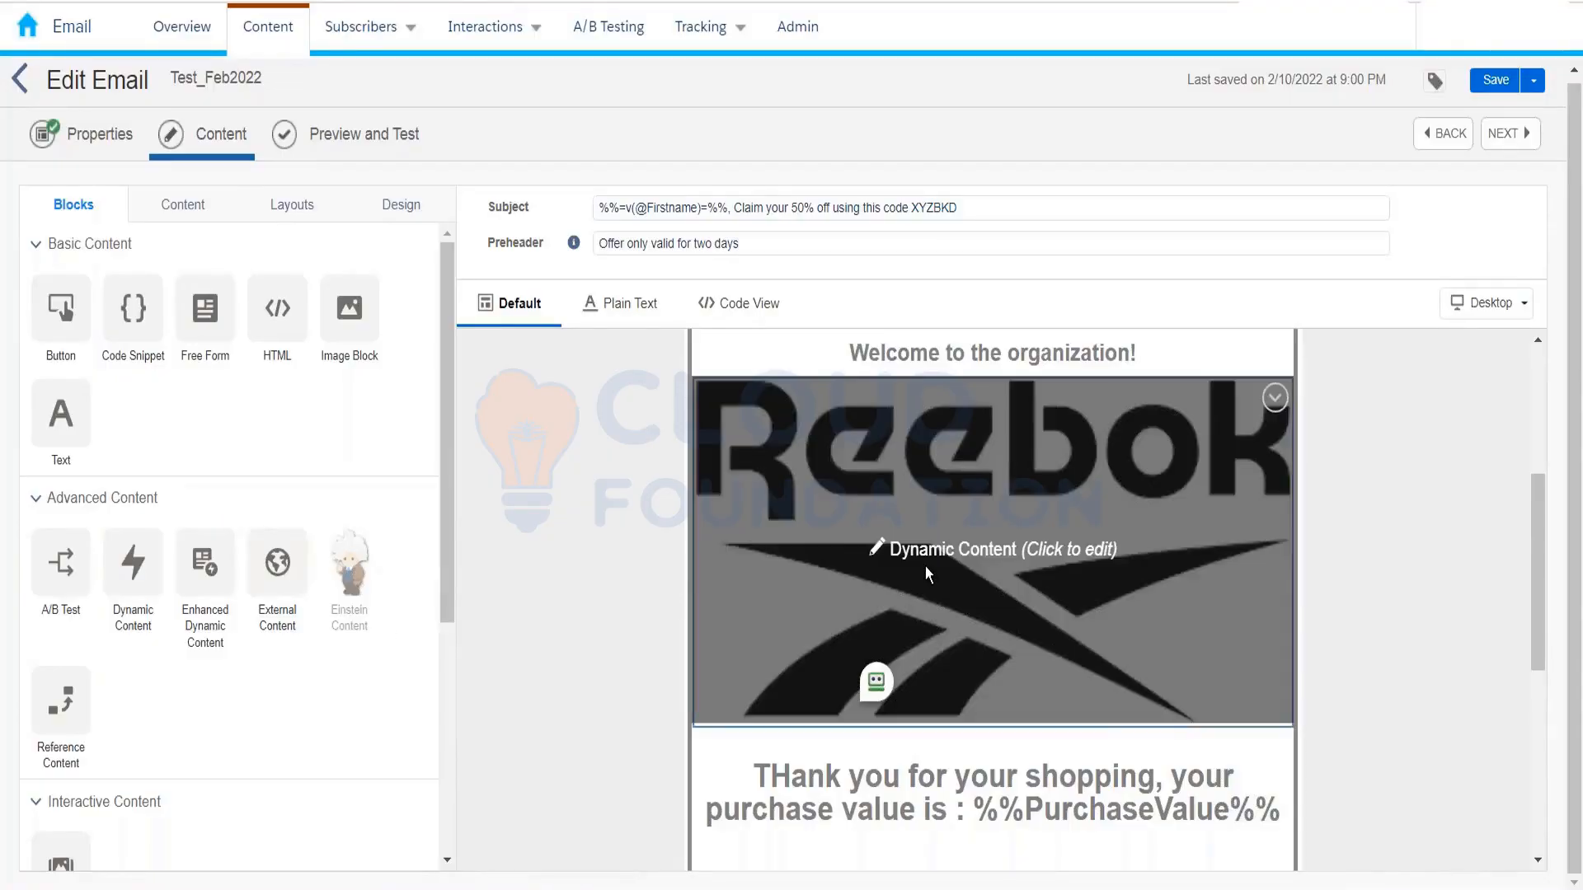
click(923, 566)
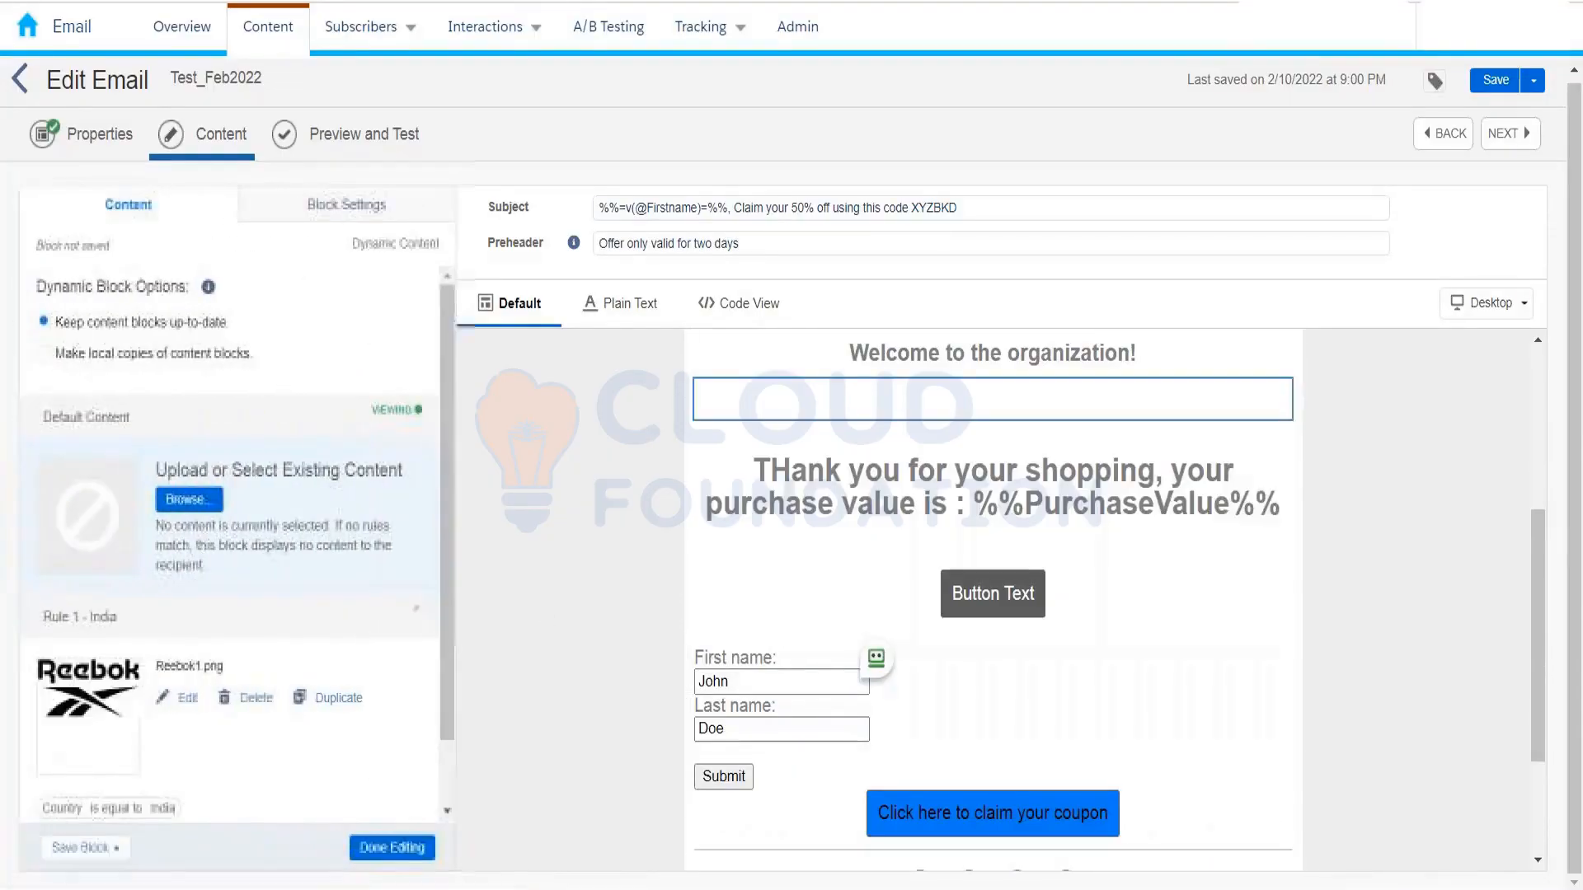
drag(444, 511, 440, 587)
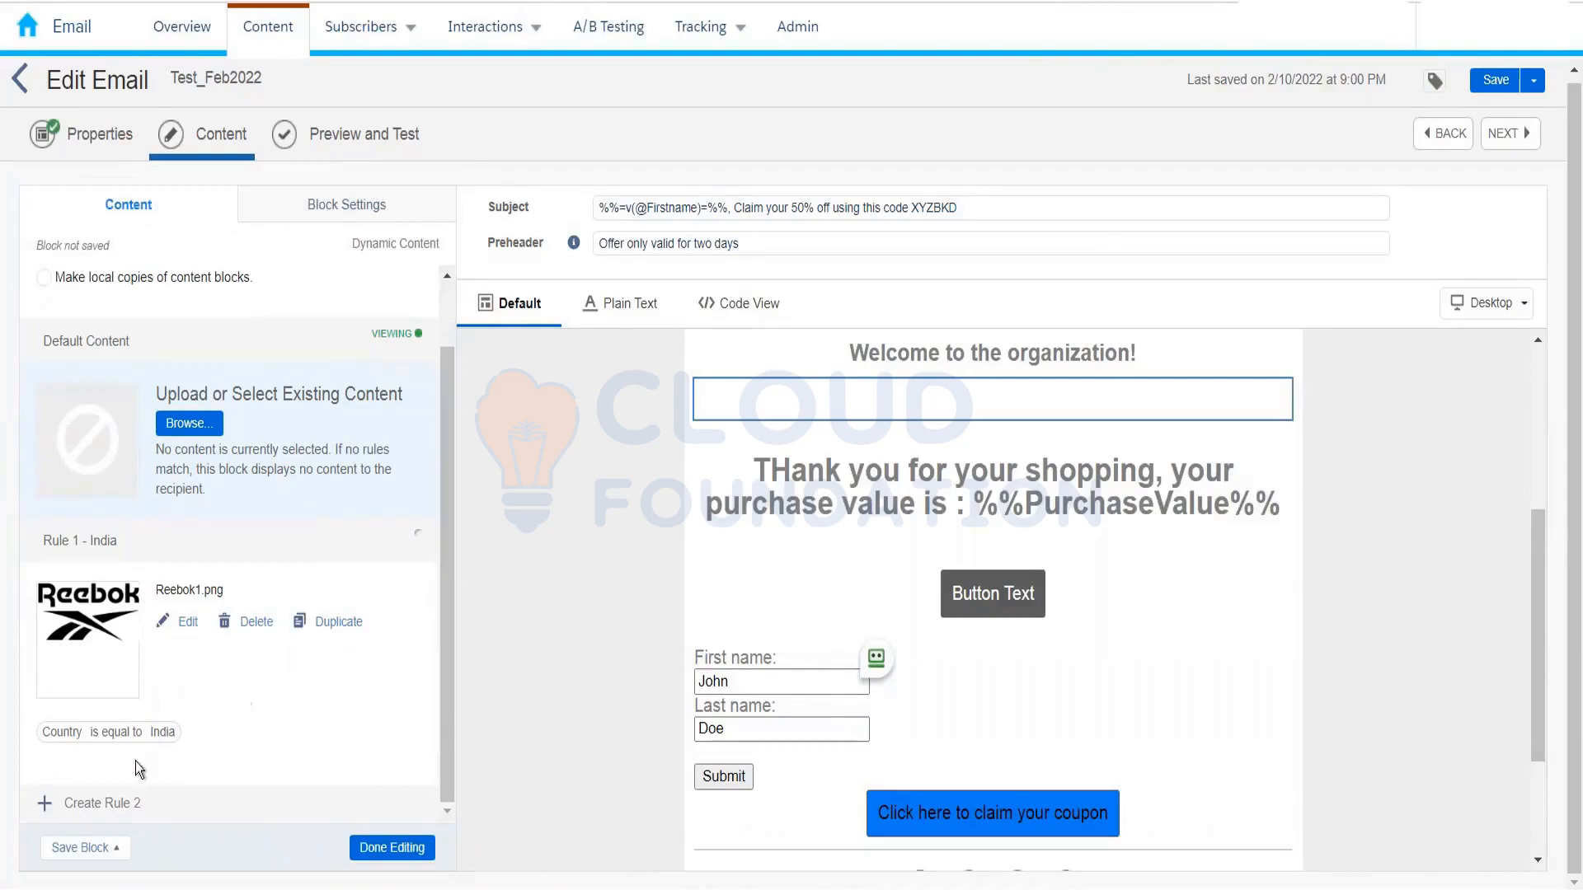
Step: Start Rule 2 with the filter Country is equal to Germany
click(120, 806)
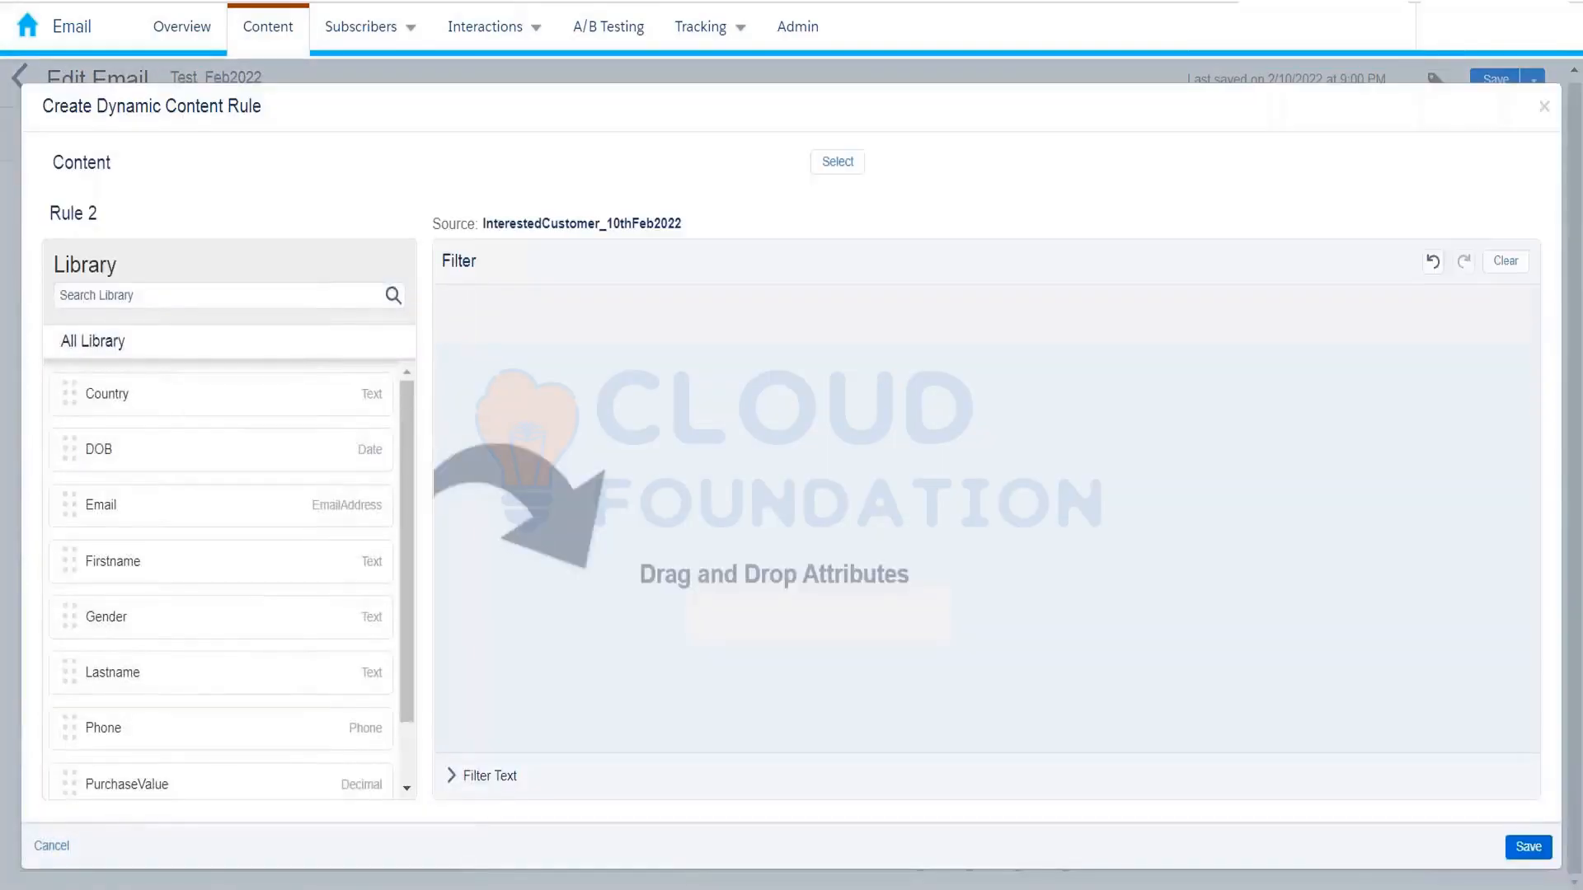
drag(153, 404, 734, 348)
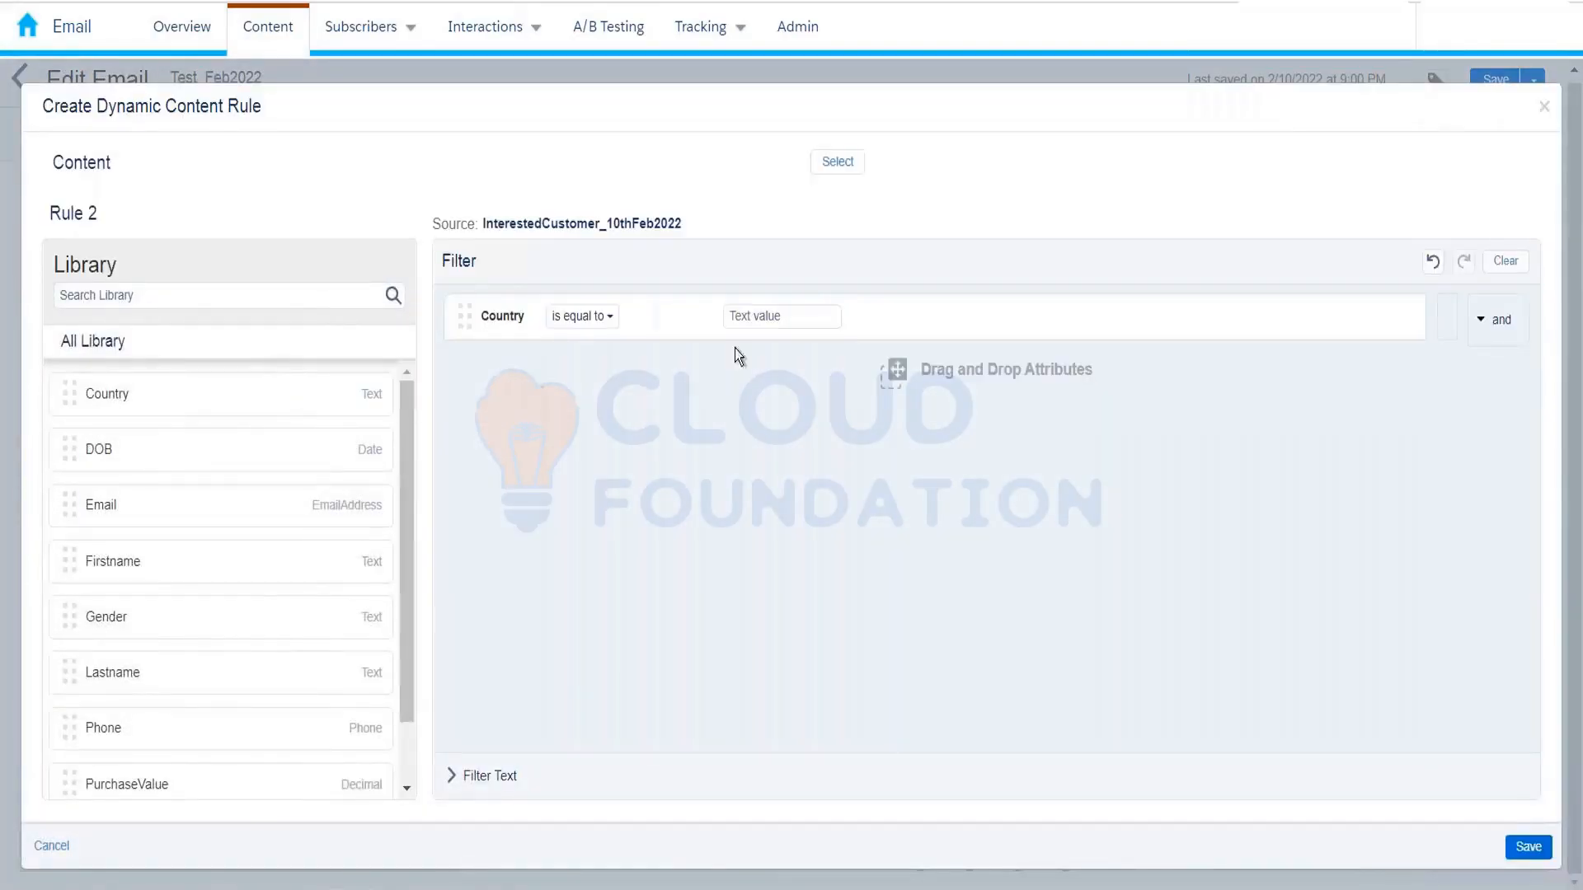
click(781, 310)
text(Ger)
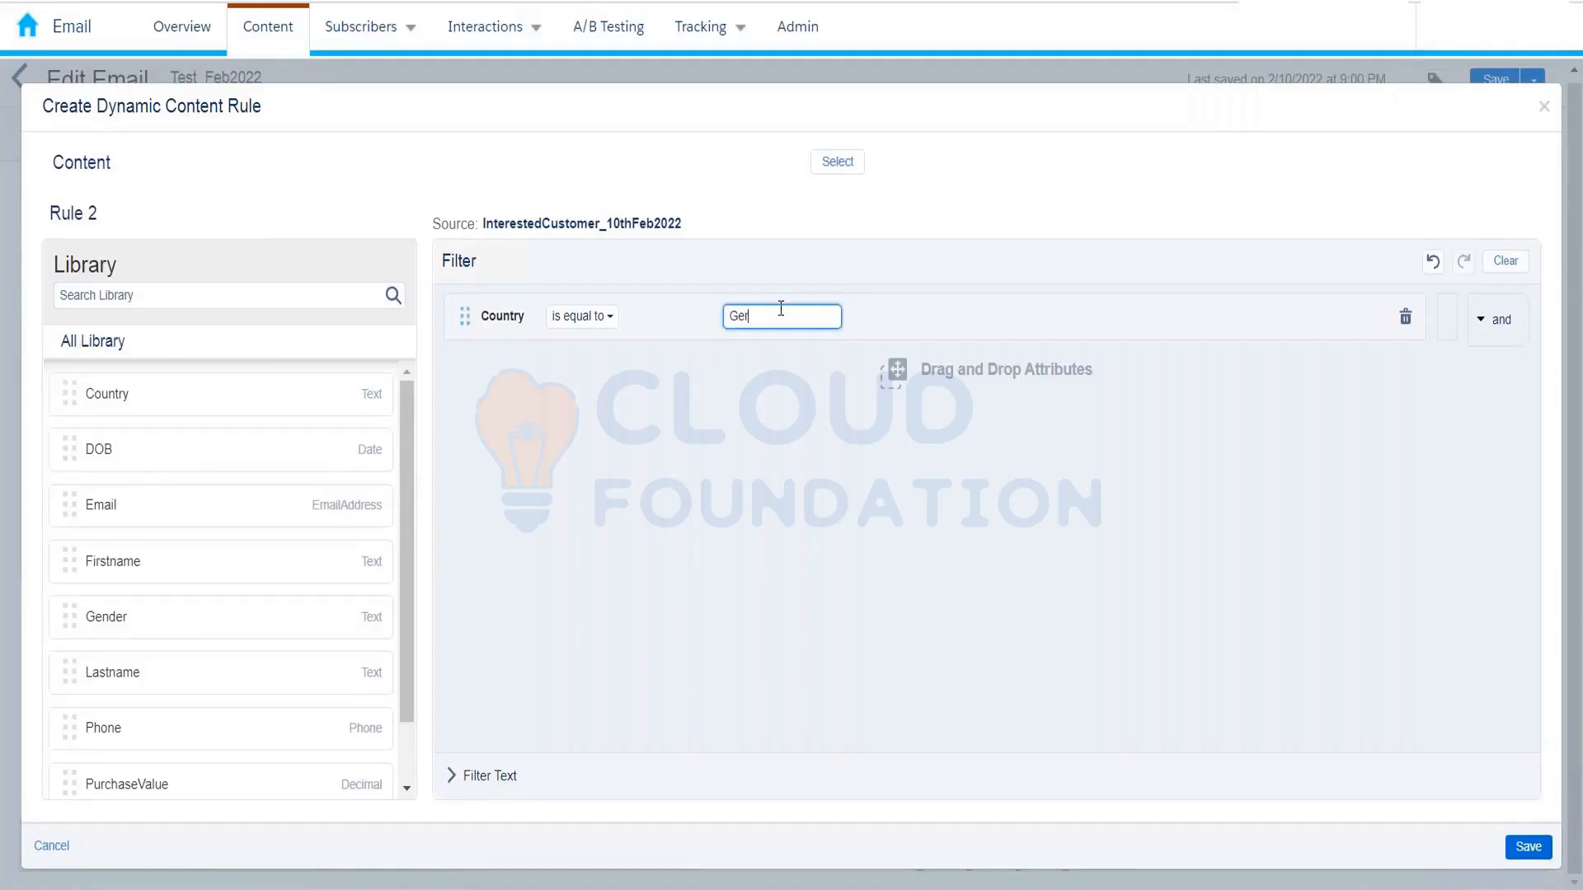
text(many)
Step: Pick Nike1.png as Rule 2's content and save the rule
click(845, 166)
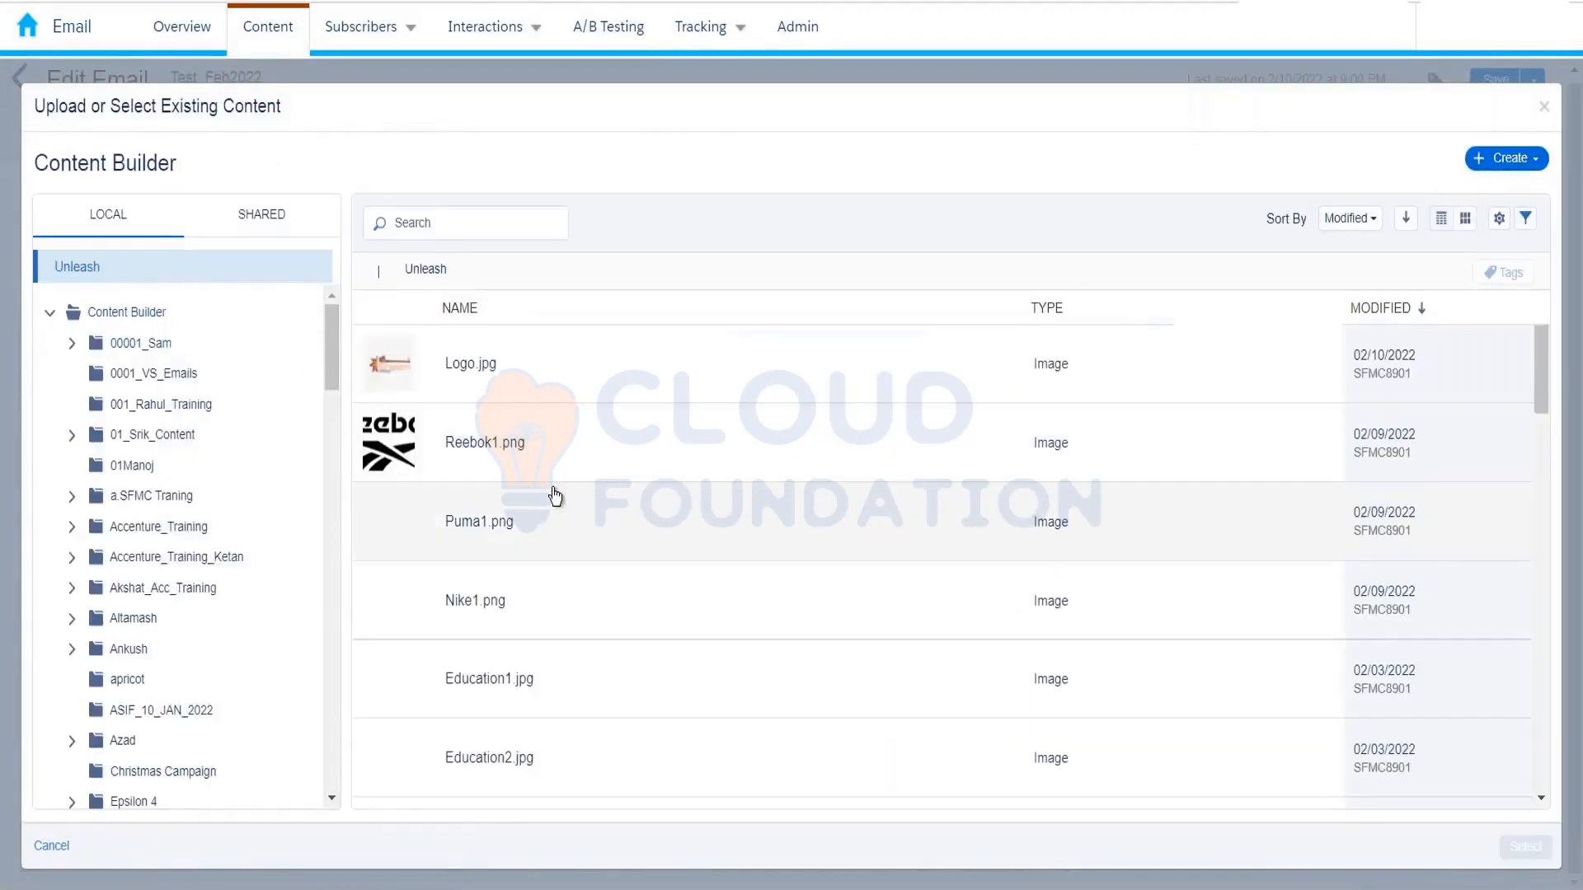
scroll(538, 535, down, 1)
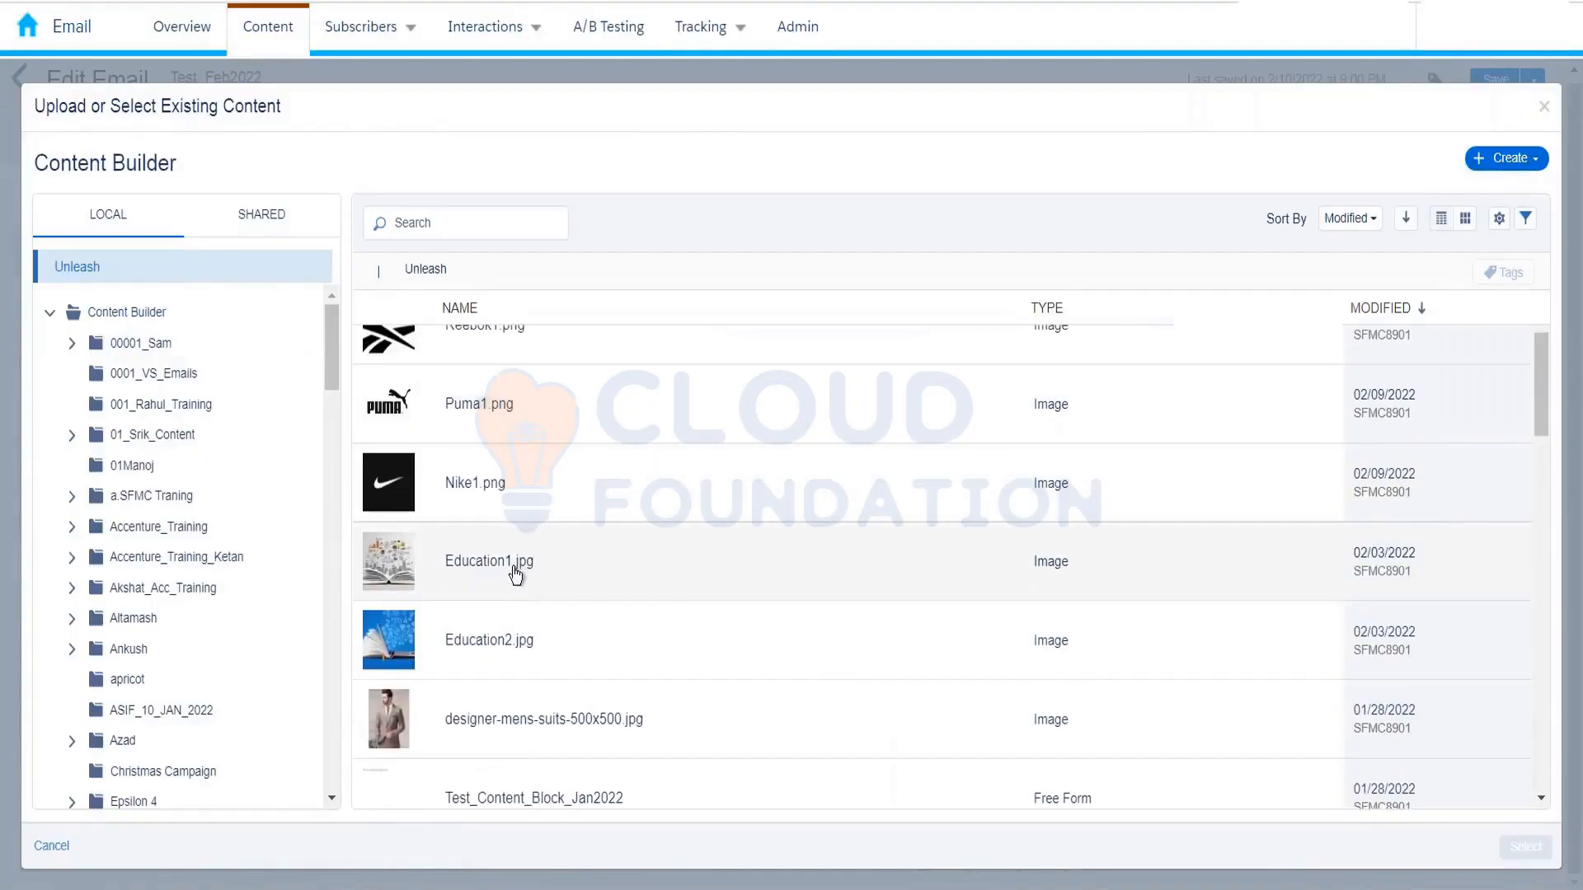
click(514, 571)
click(516, 495)
click(1517, 846)
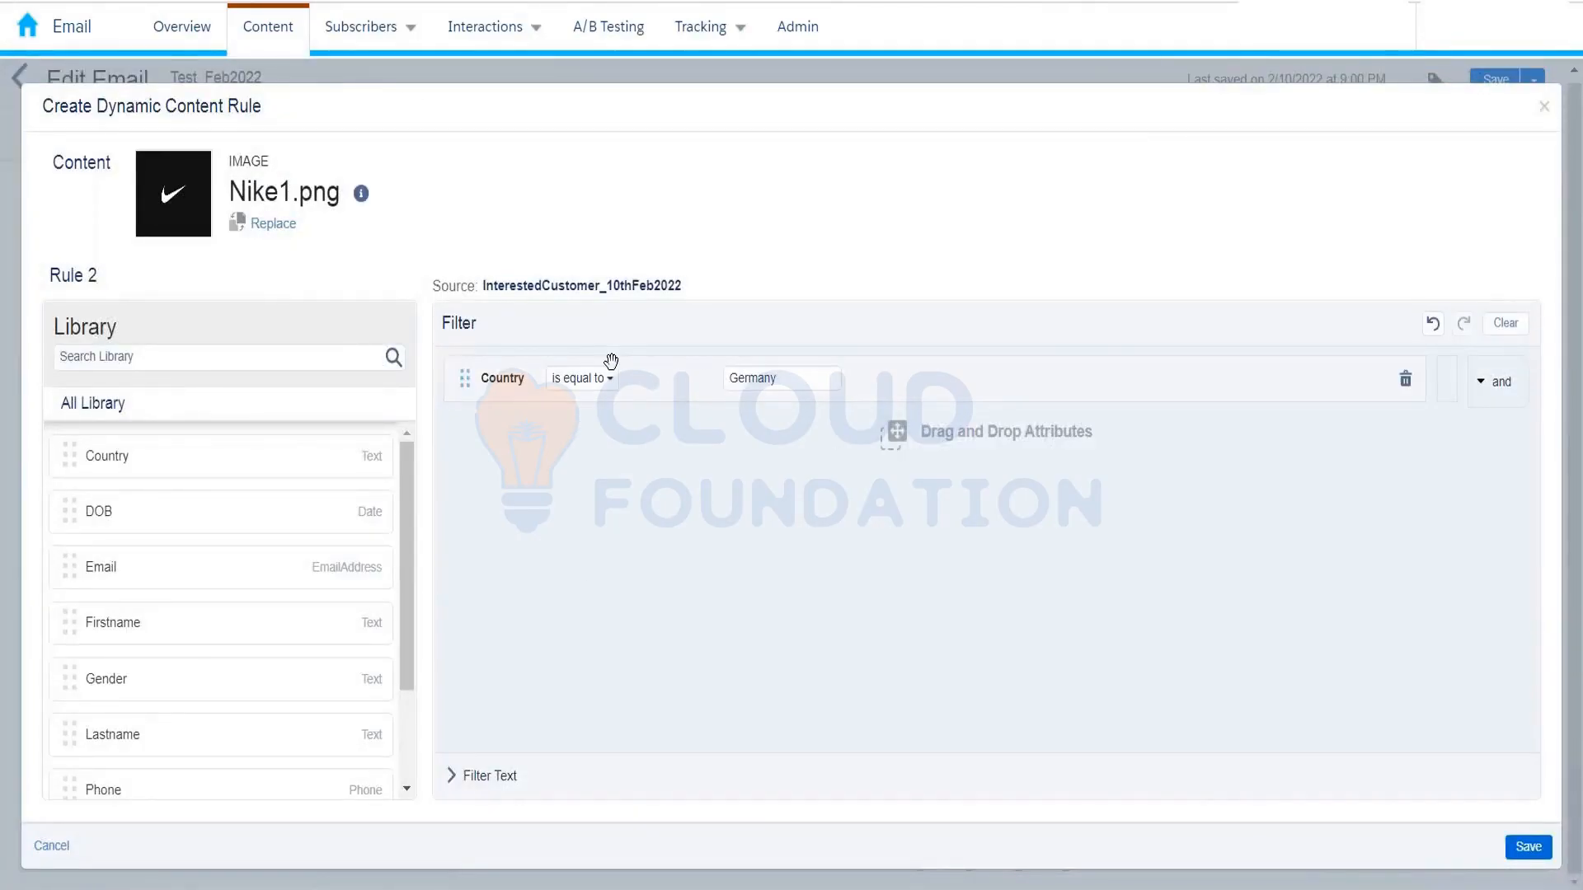
click(1517, 847)
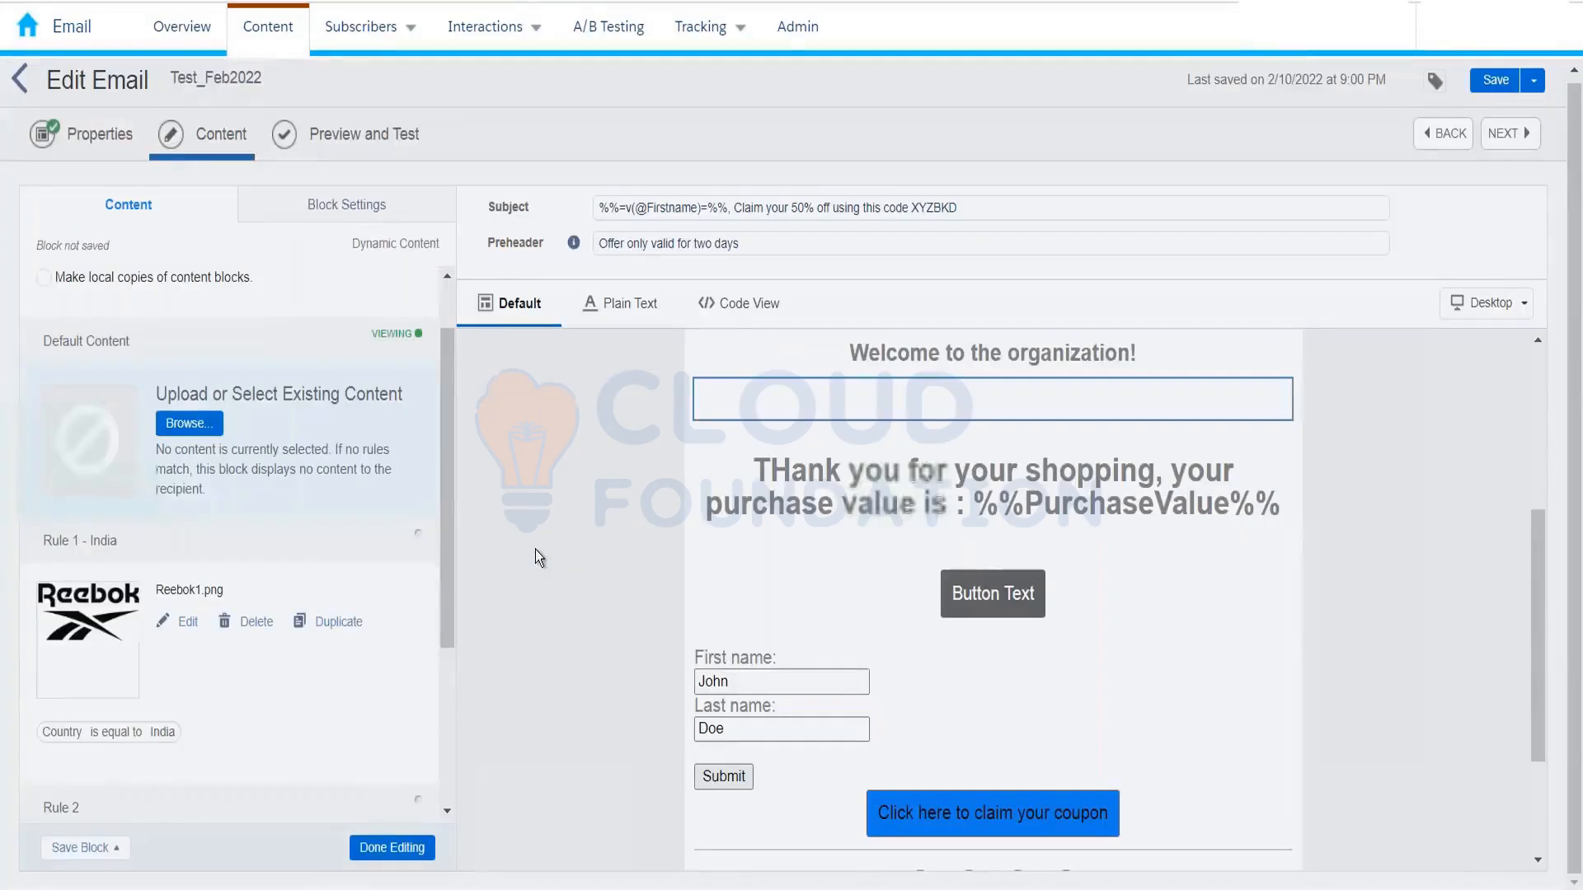
Step: Rename the second rule to 'Rule 2 - Germany'
scroll(330, 580, down, 3)
click(148, 540)
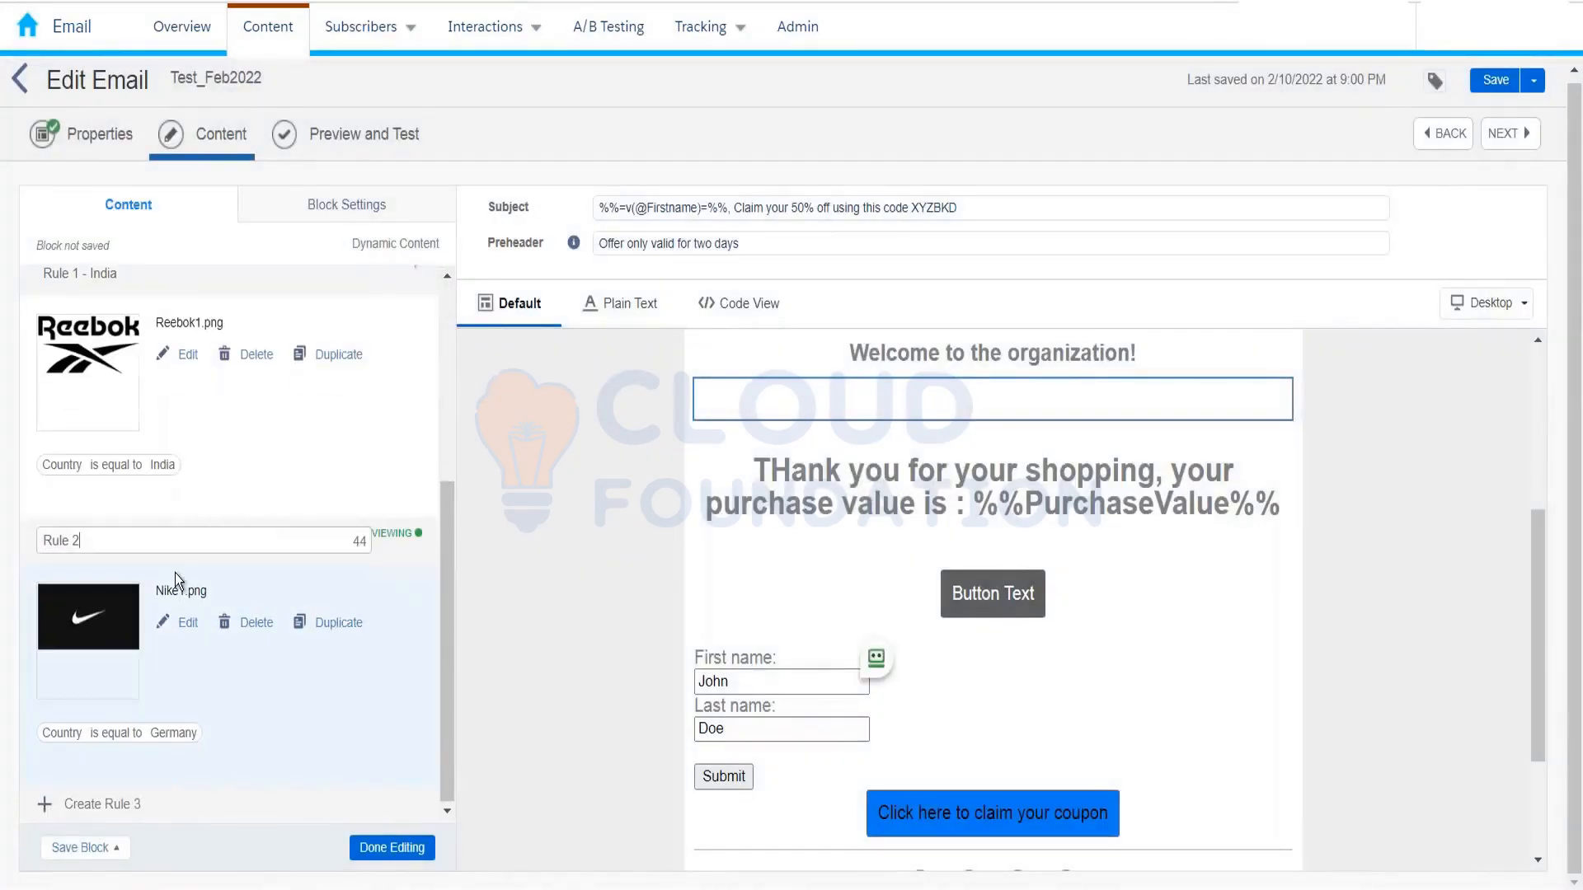
text(- )
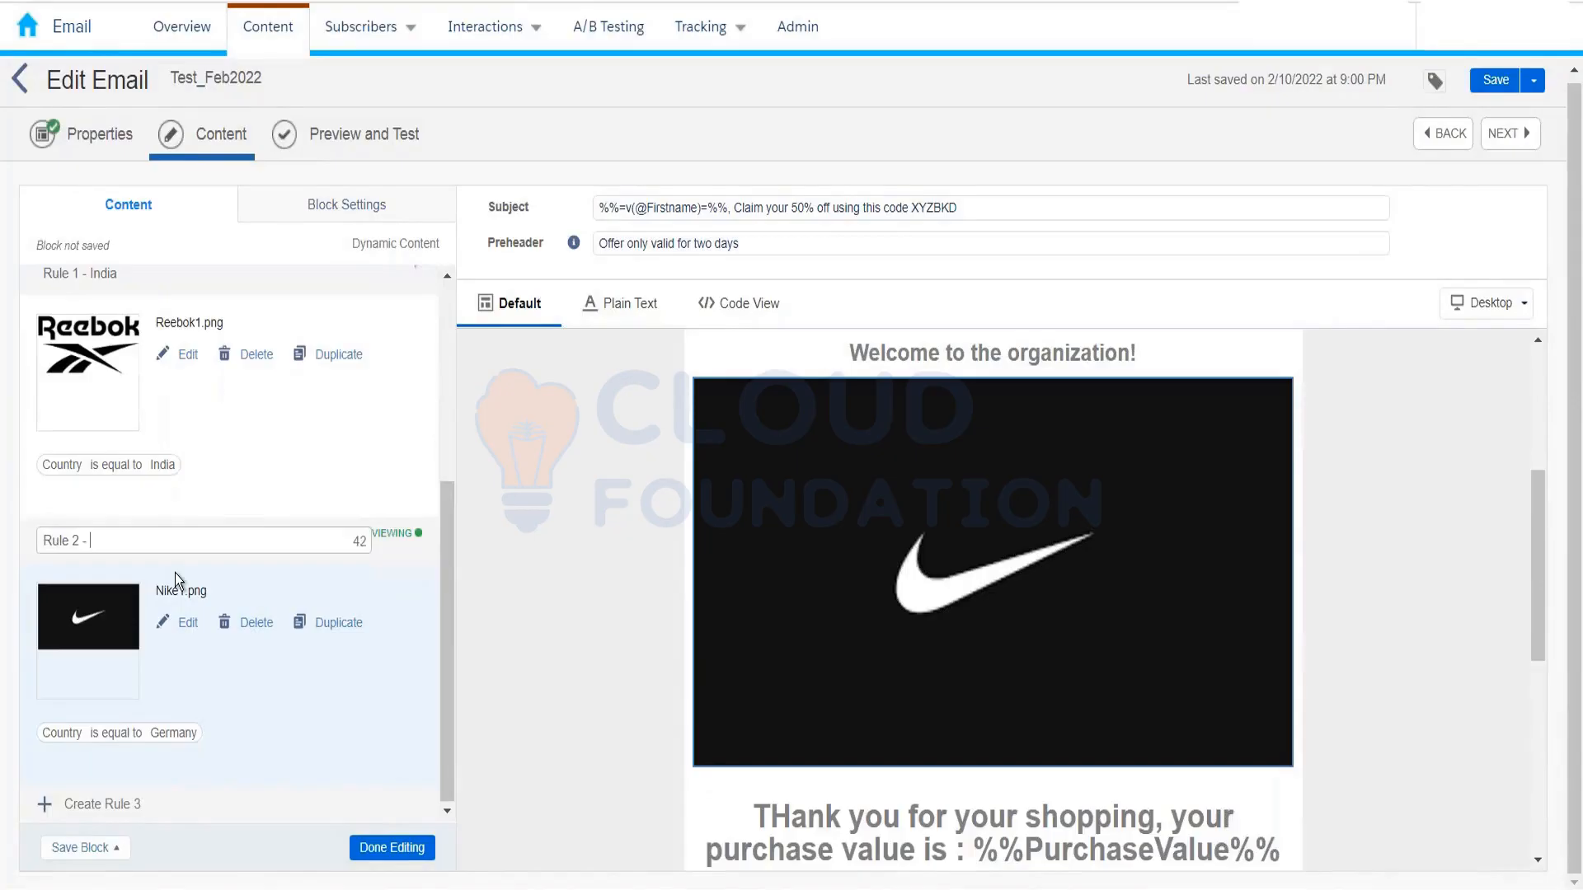
text(Germany)
Step: Add and save Rule 3 with Country equals France, showing Puma1.png
click(130, 804)
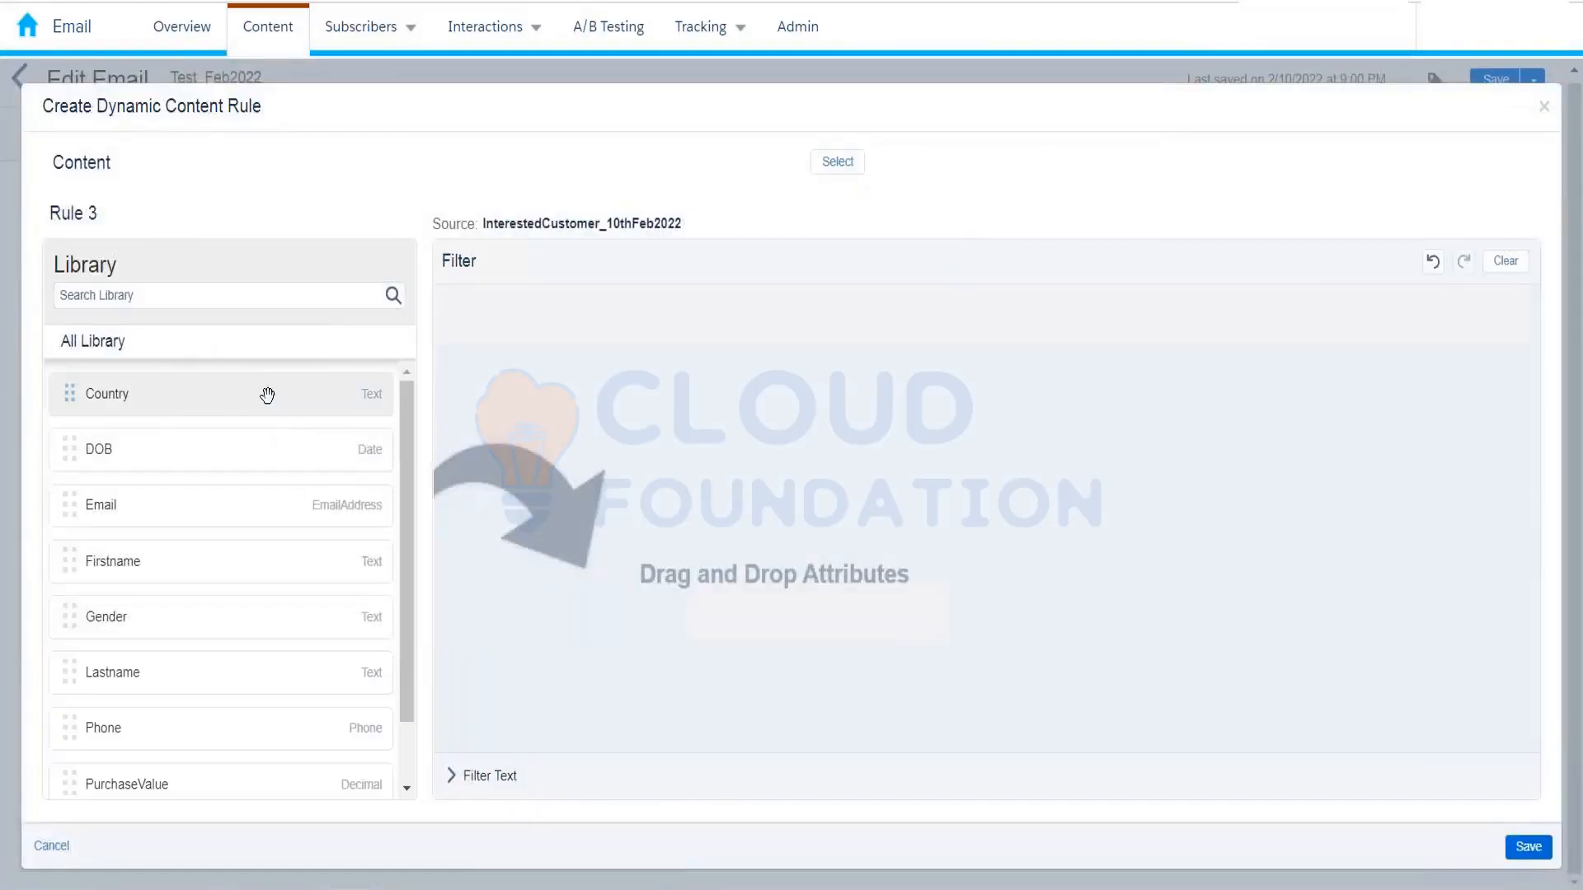
drag(269, 393, 618, 392)
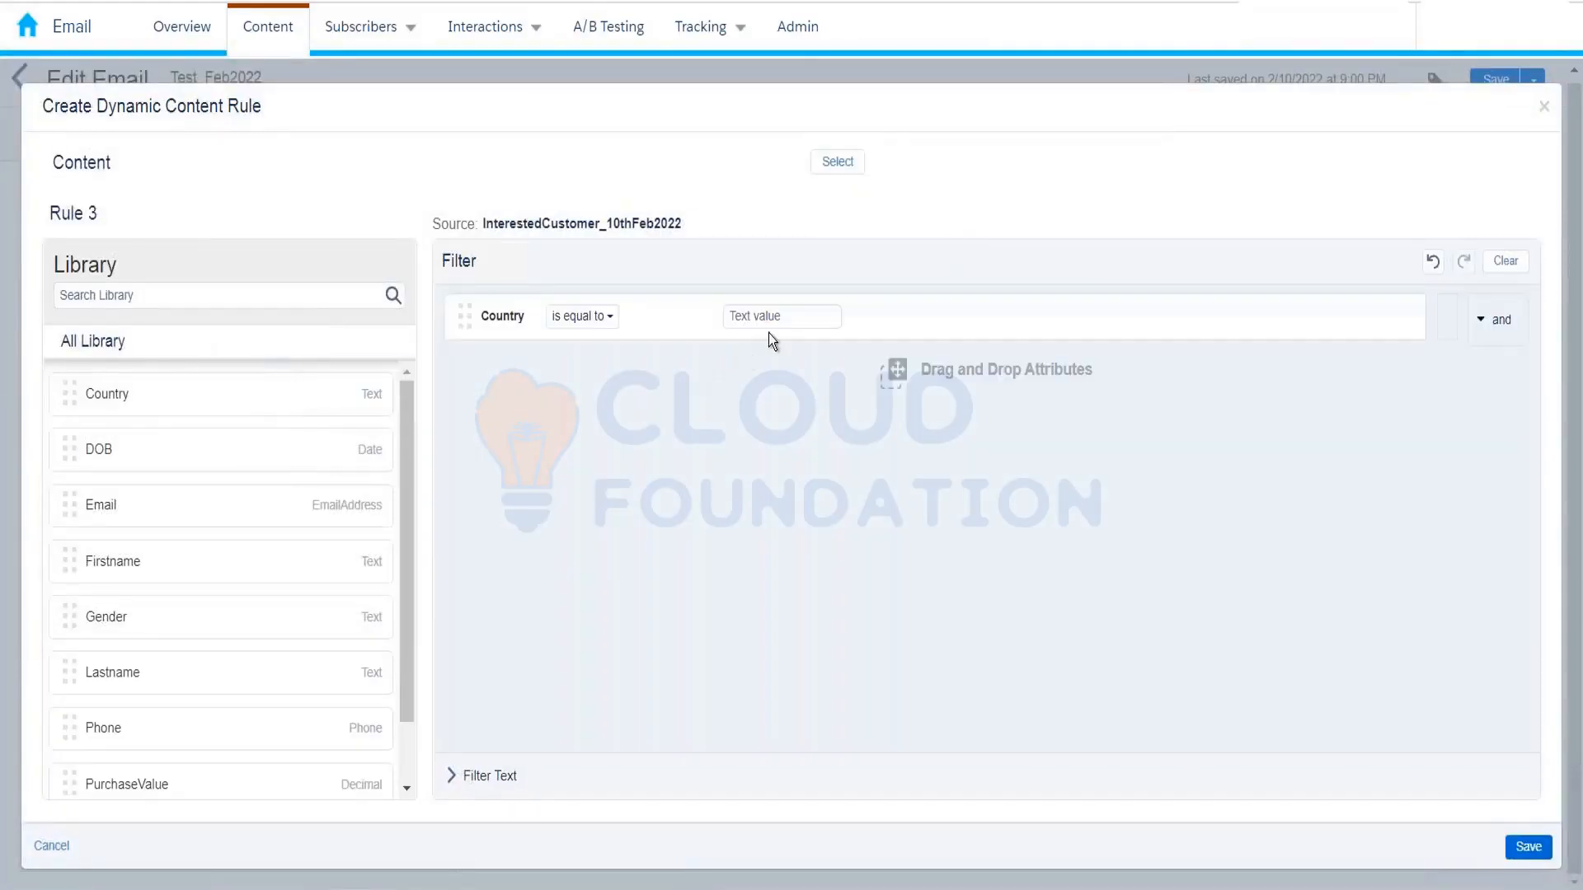
click(783, 318)
text(France)
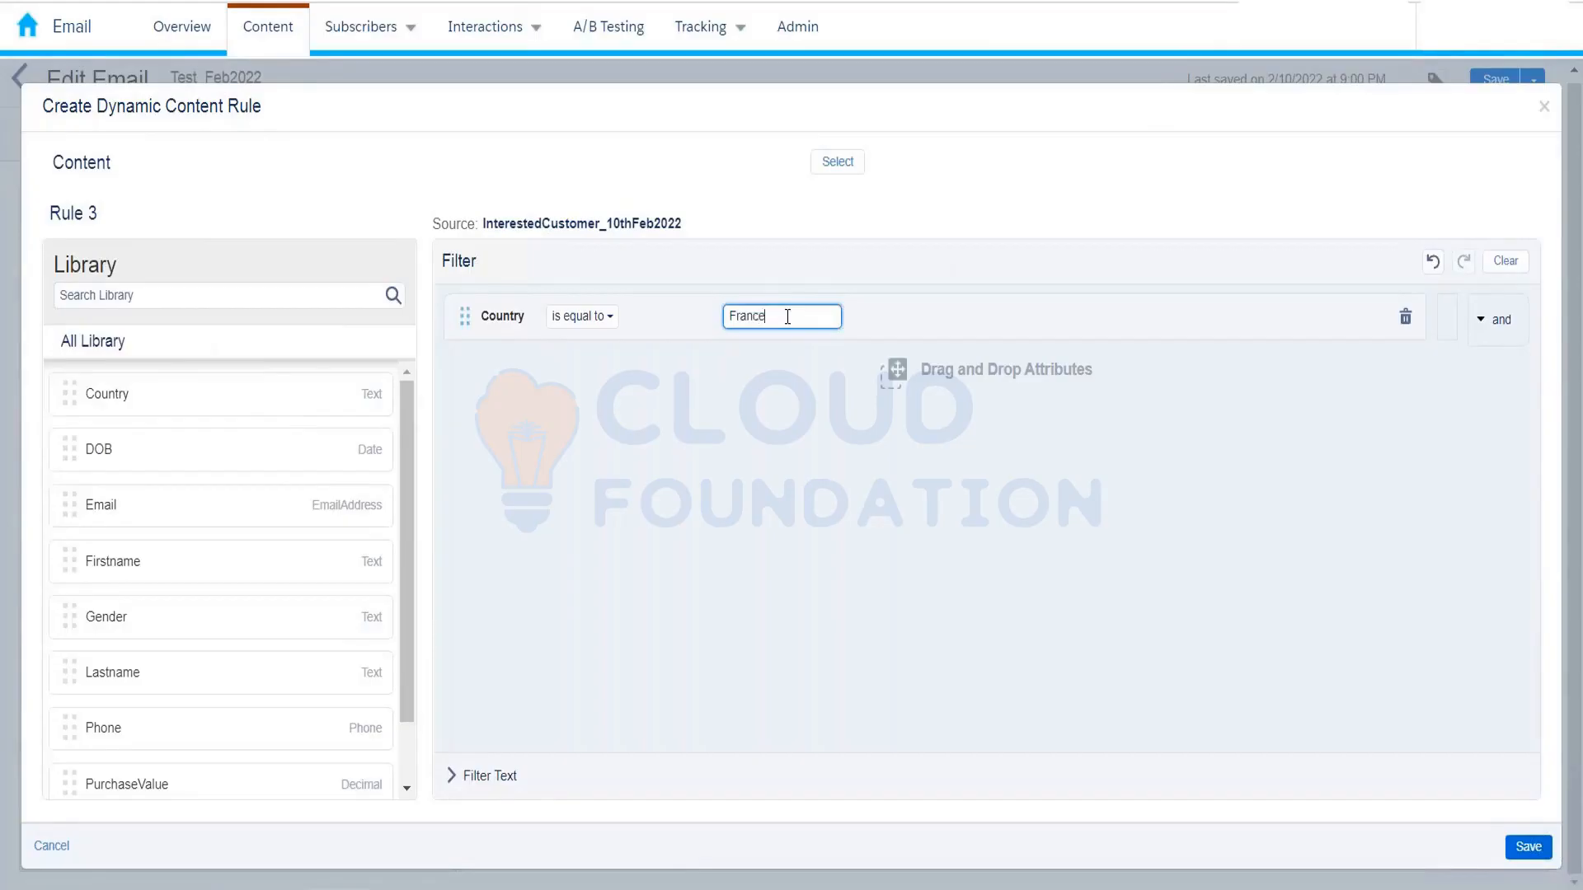
click(838, 161)
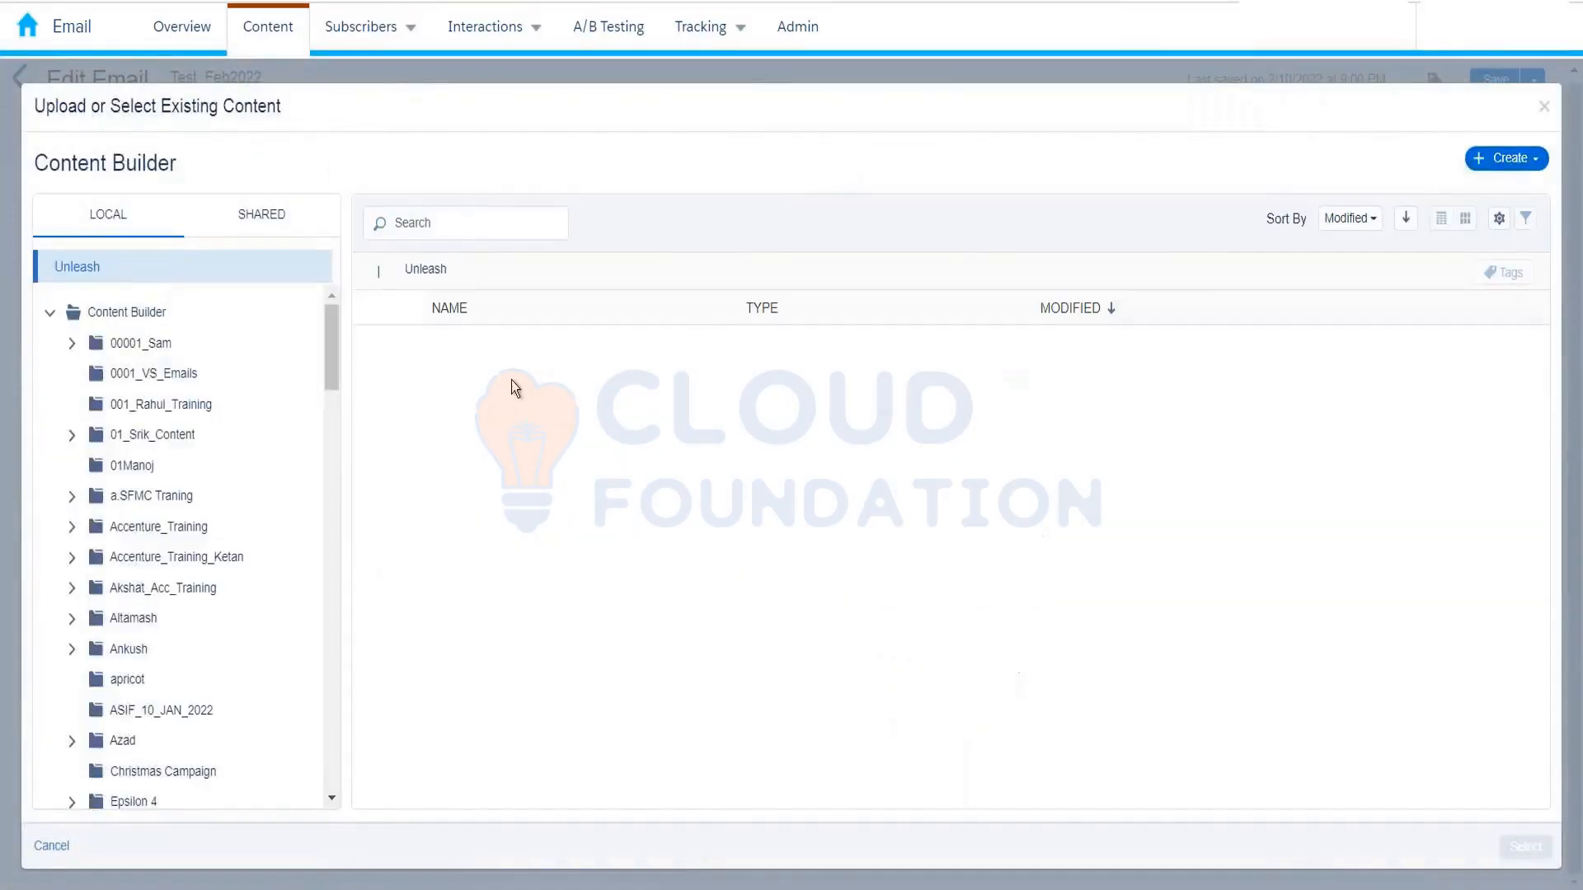
click(528, 521)
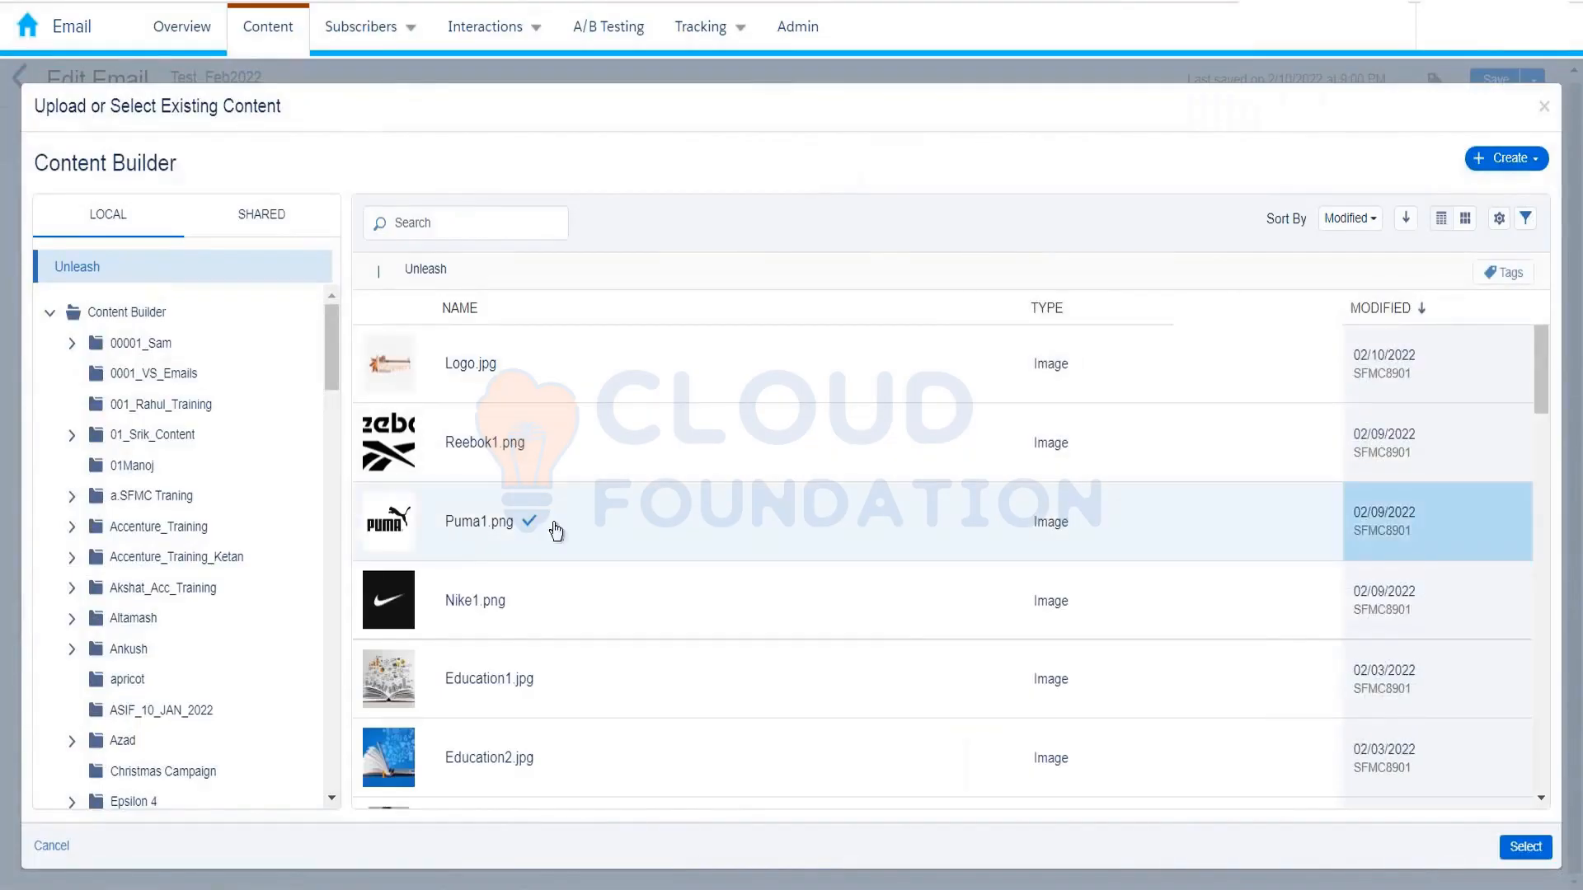
click(1513, 847)
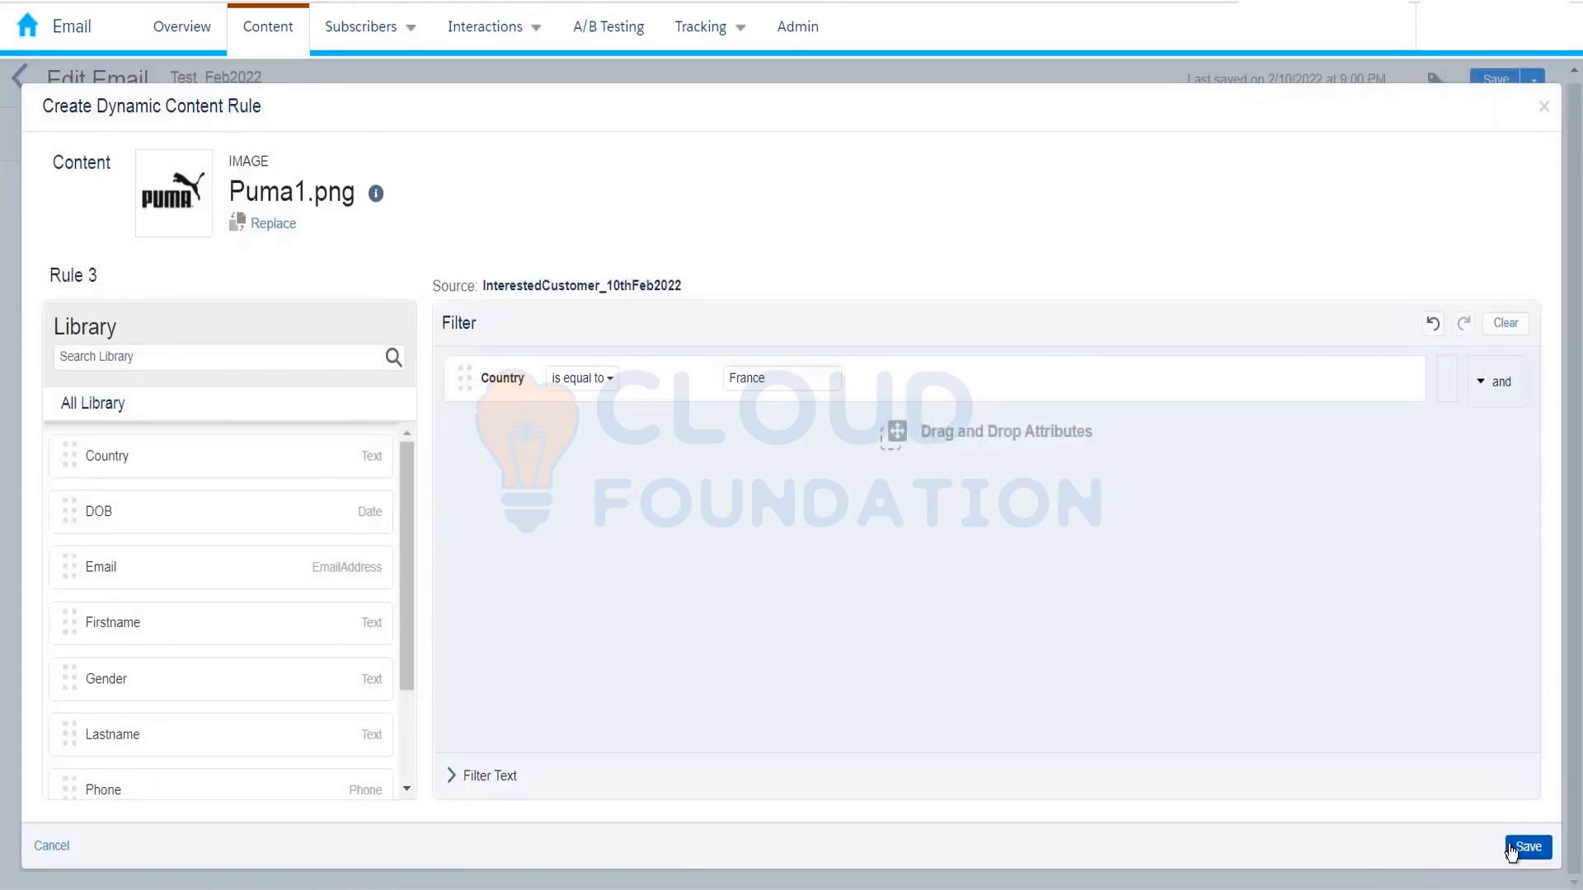
click(1527, 846)
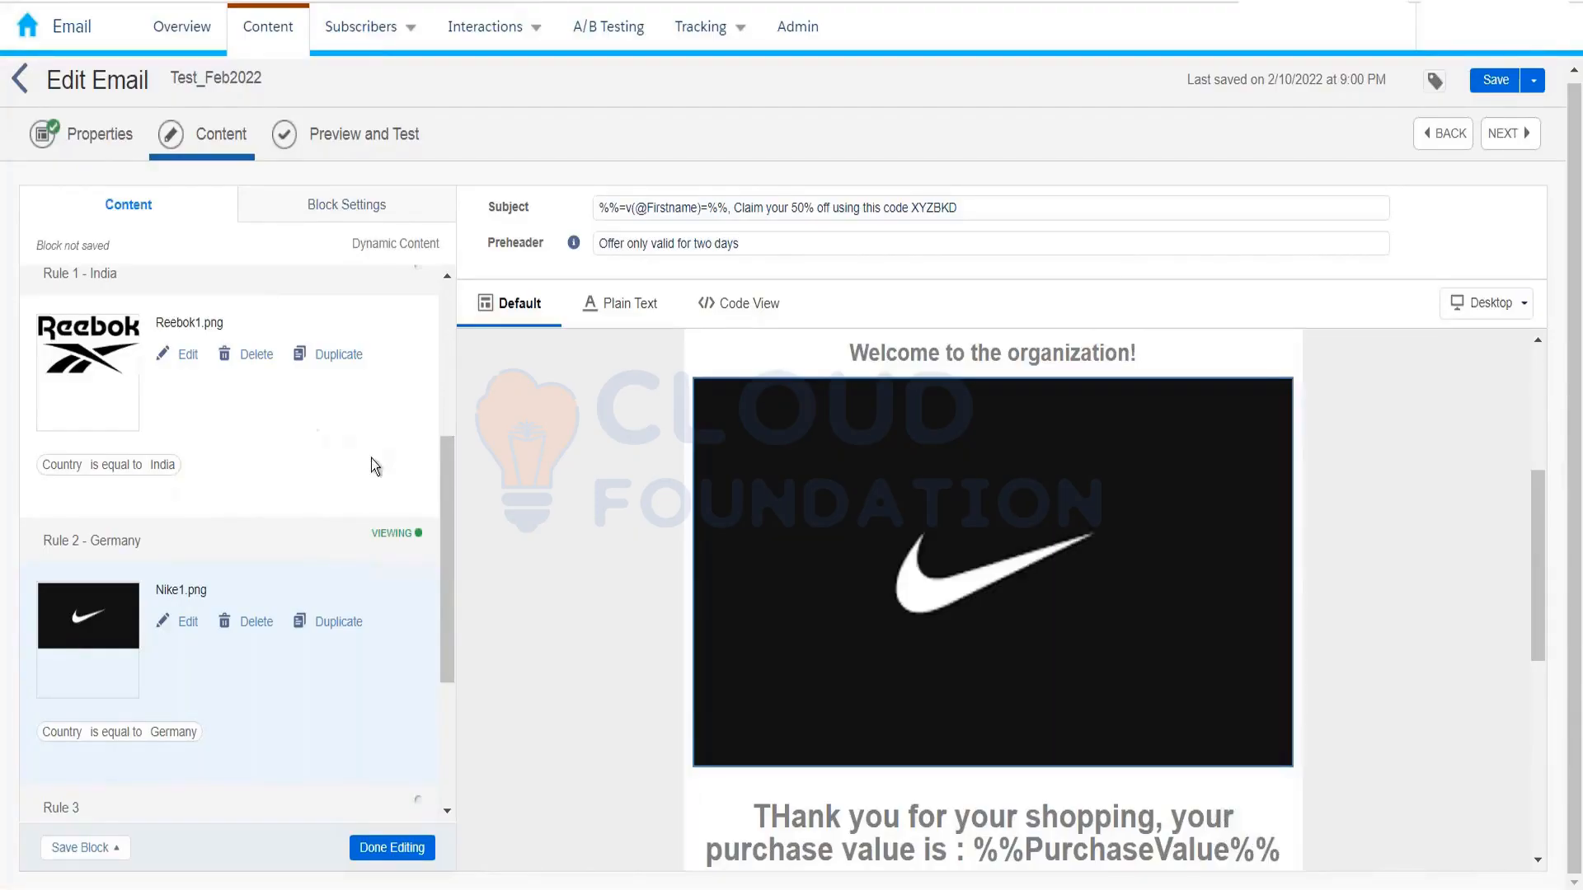
Step: Retitle the third rule 'Rule 3 - France' and scroll back up to Default Content
drag(451, 505, 448, 645)
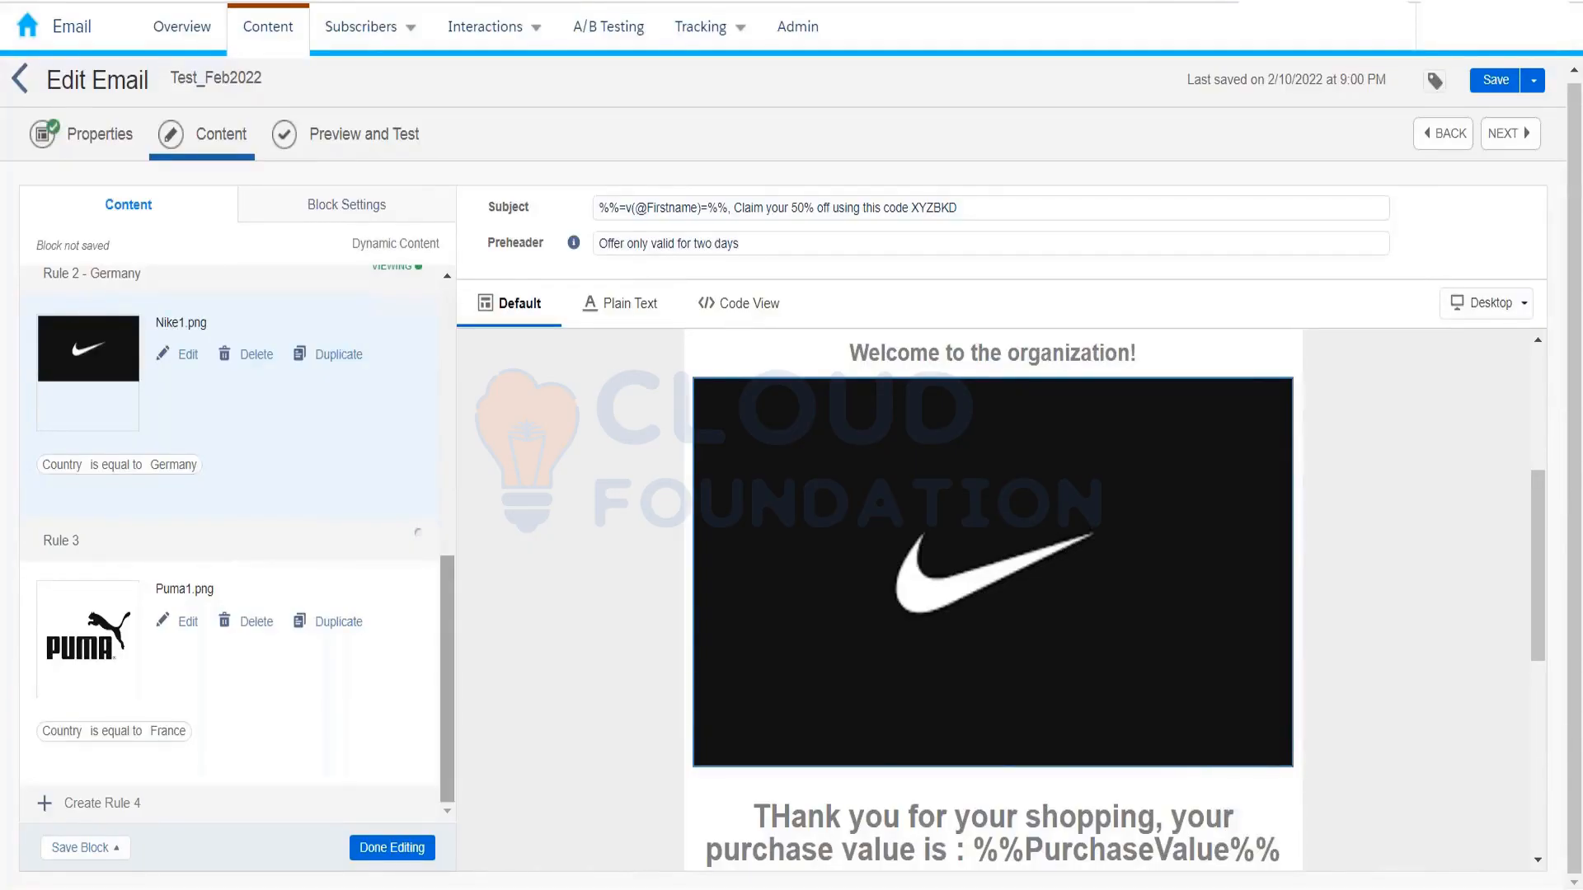
click(251, 542)
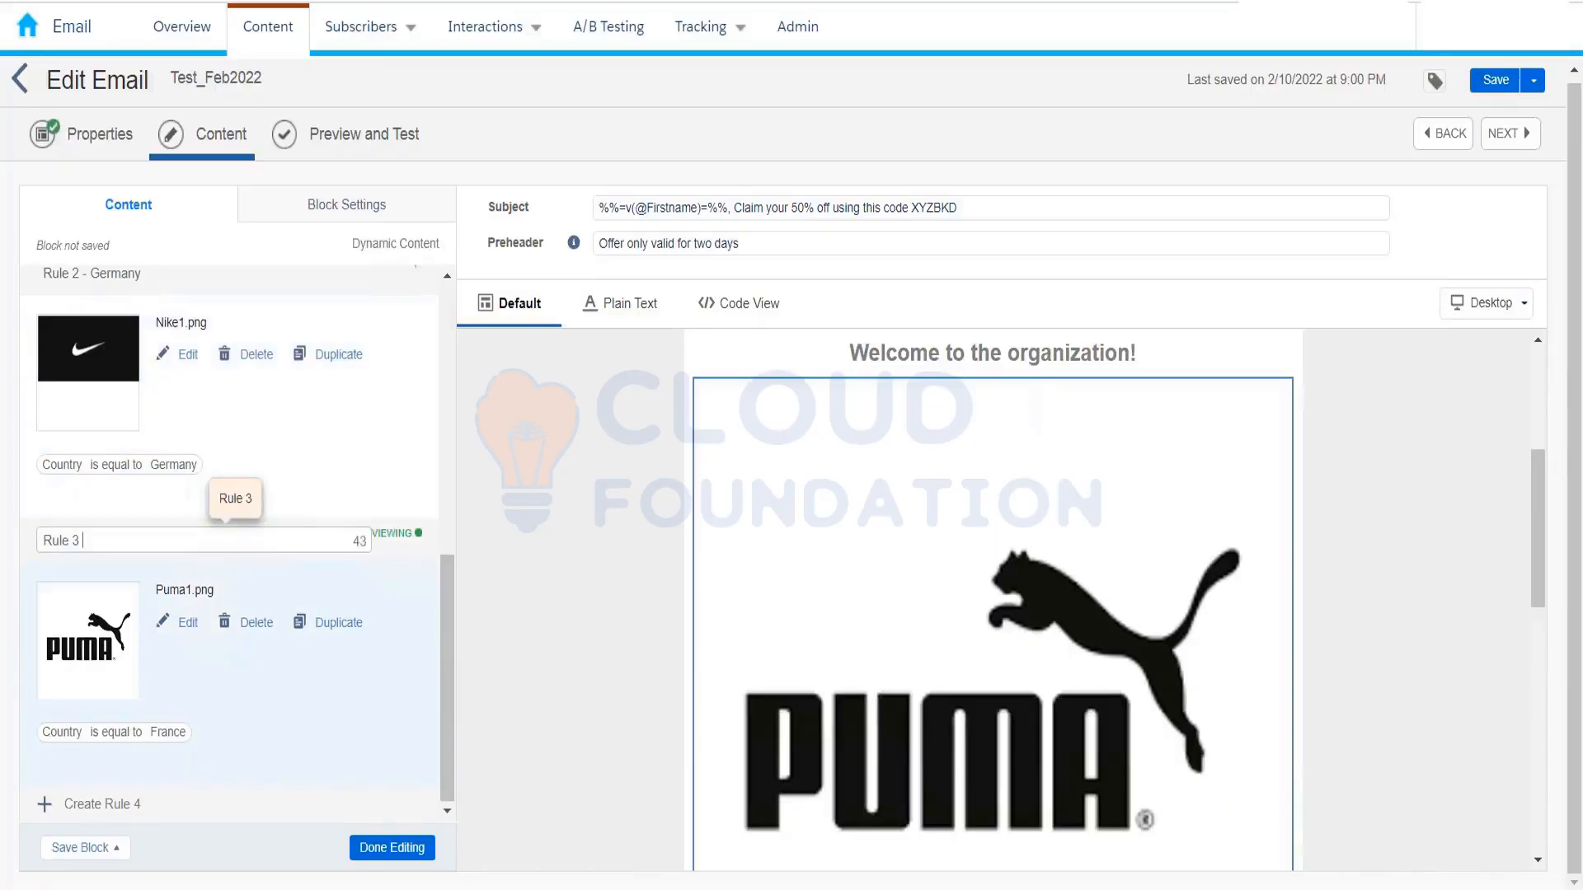
text(- France)
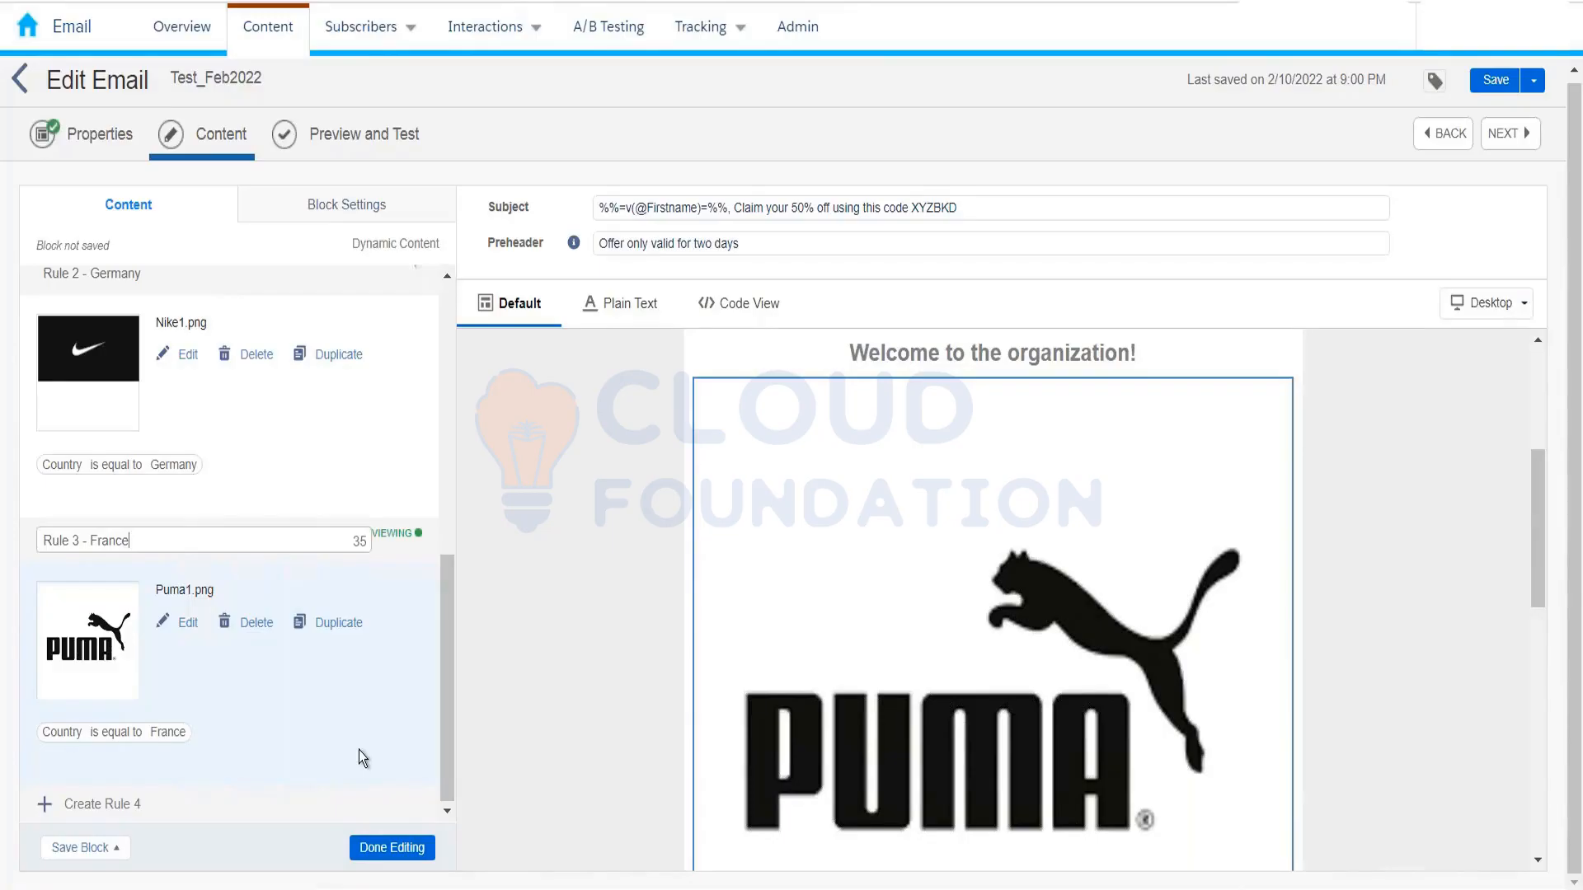
drag(450, 691, 458, 346)
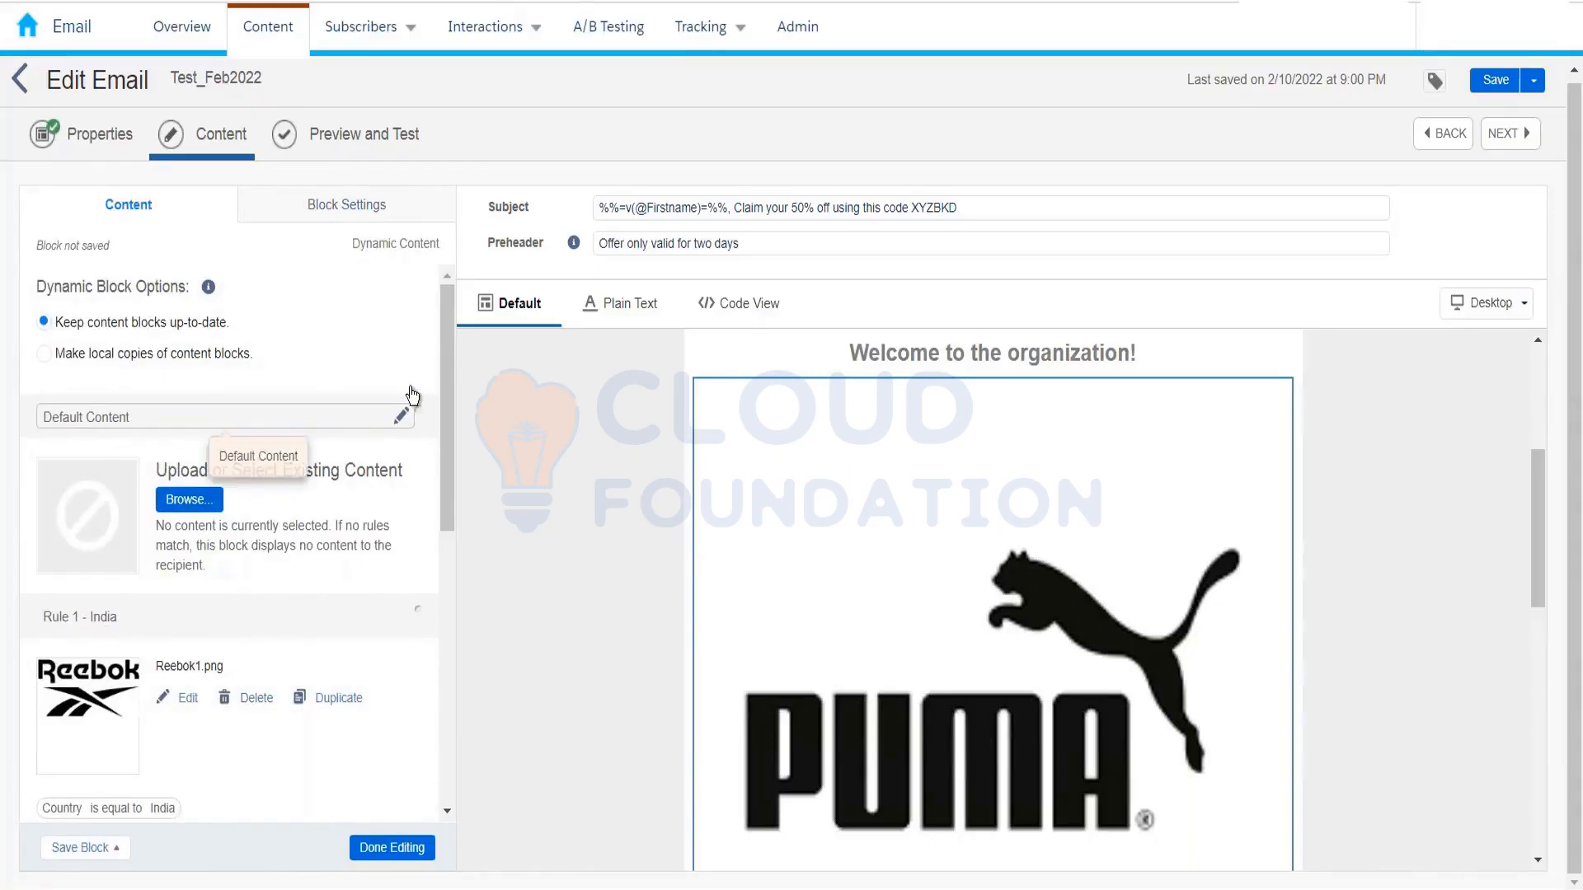
drag(443, 373, 445, 466)
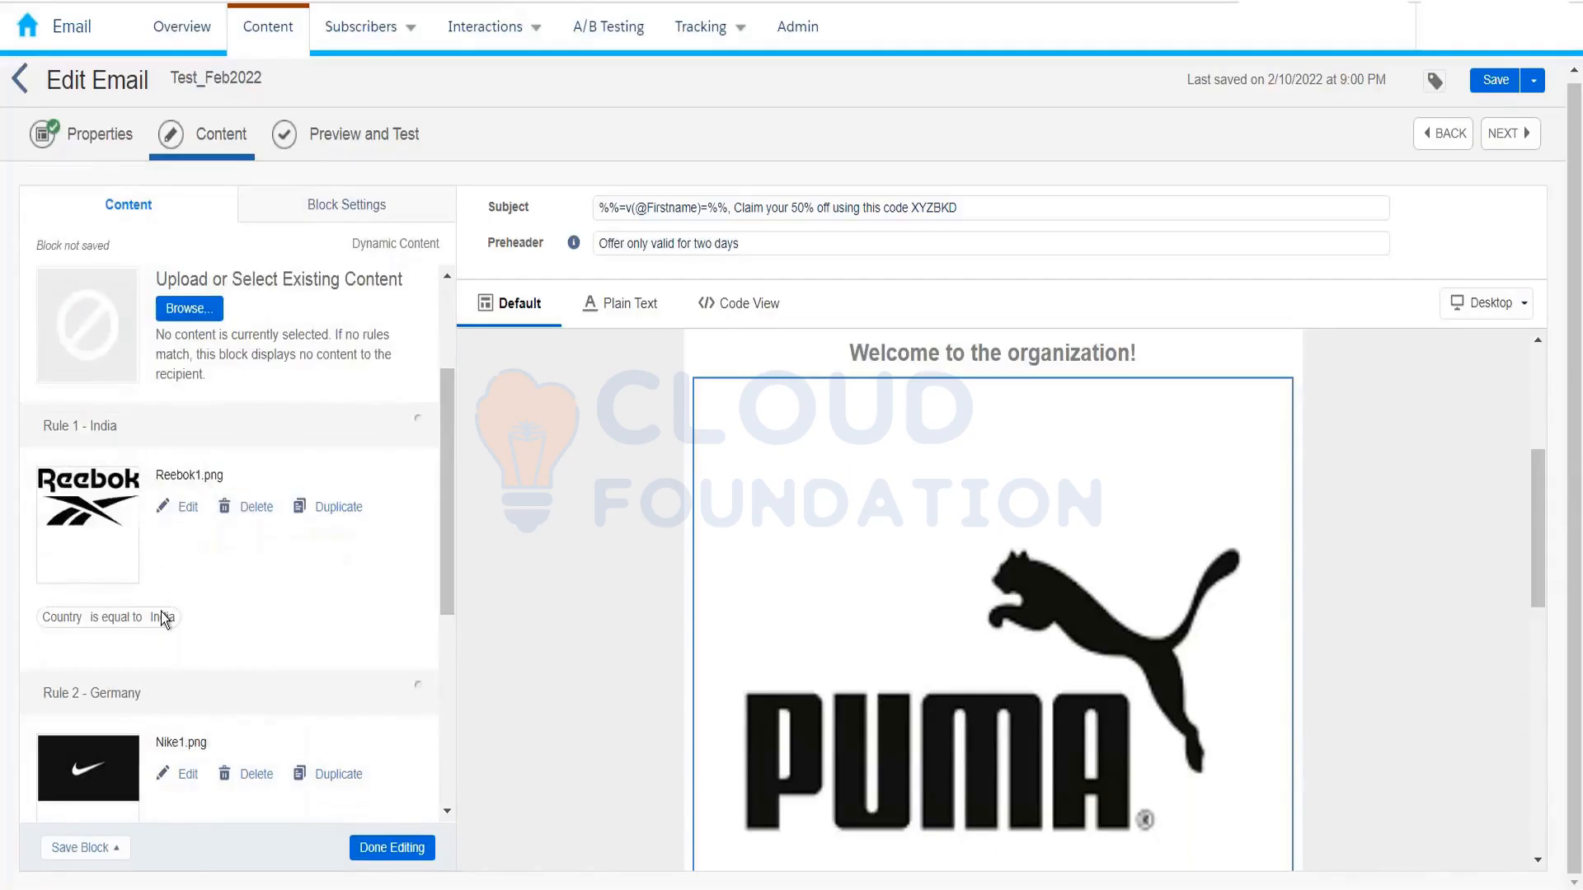
scroll(186, 473, up, 2)
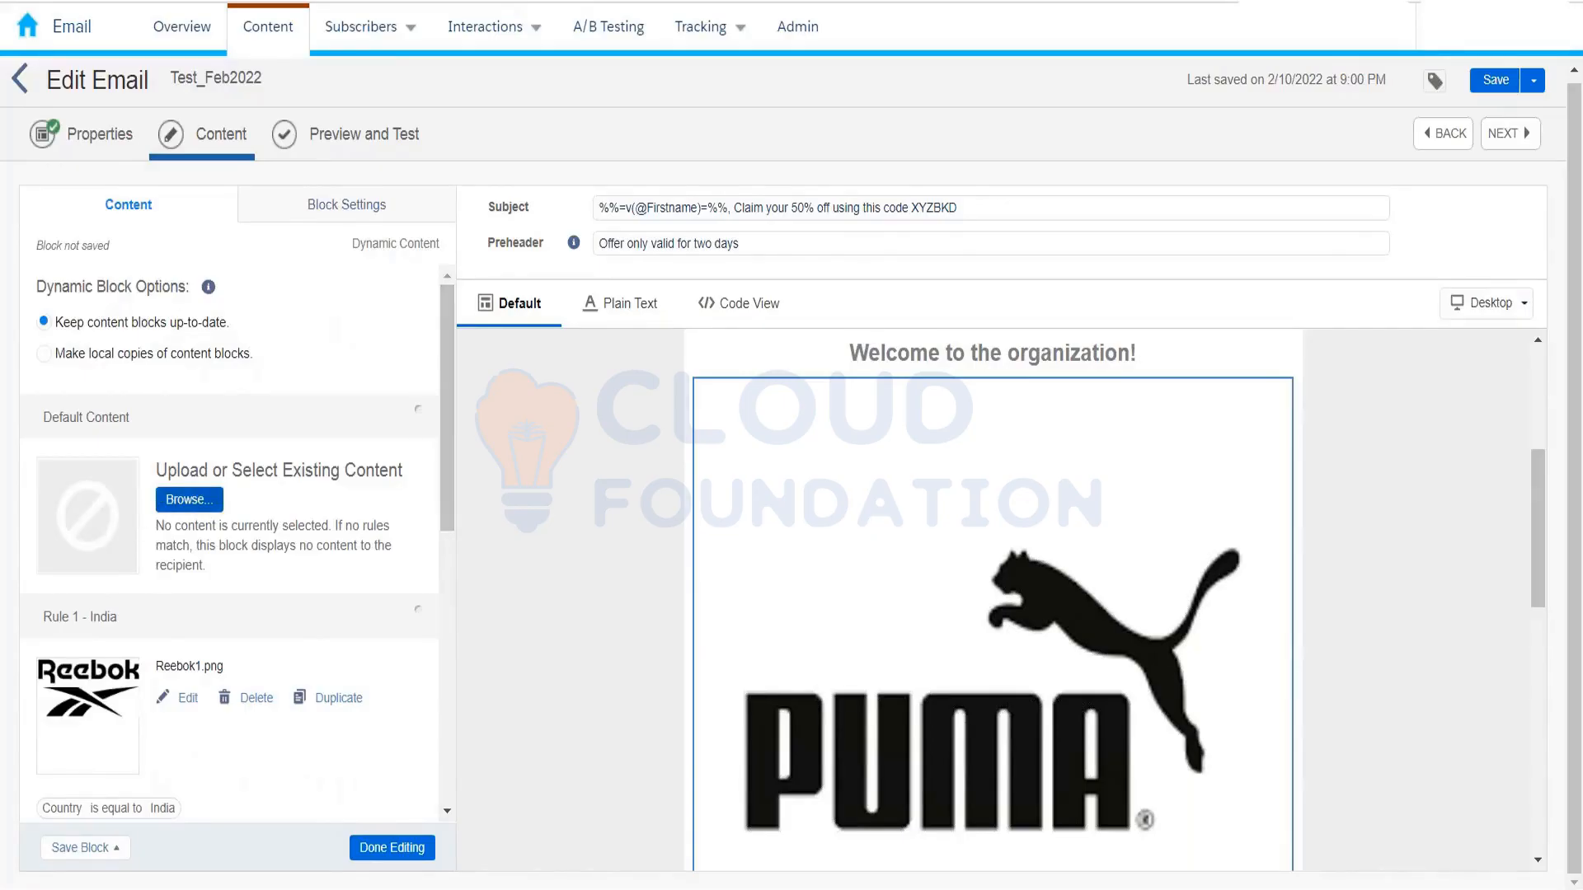
Step: Choose Education2.jpg from the content library as the default content
click(188, 500)
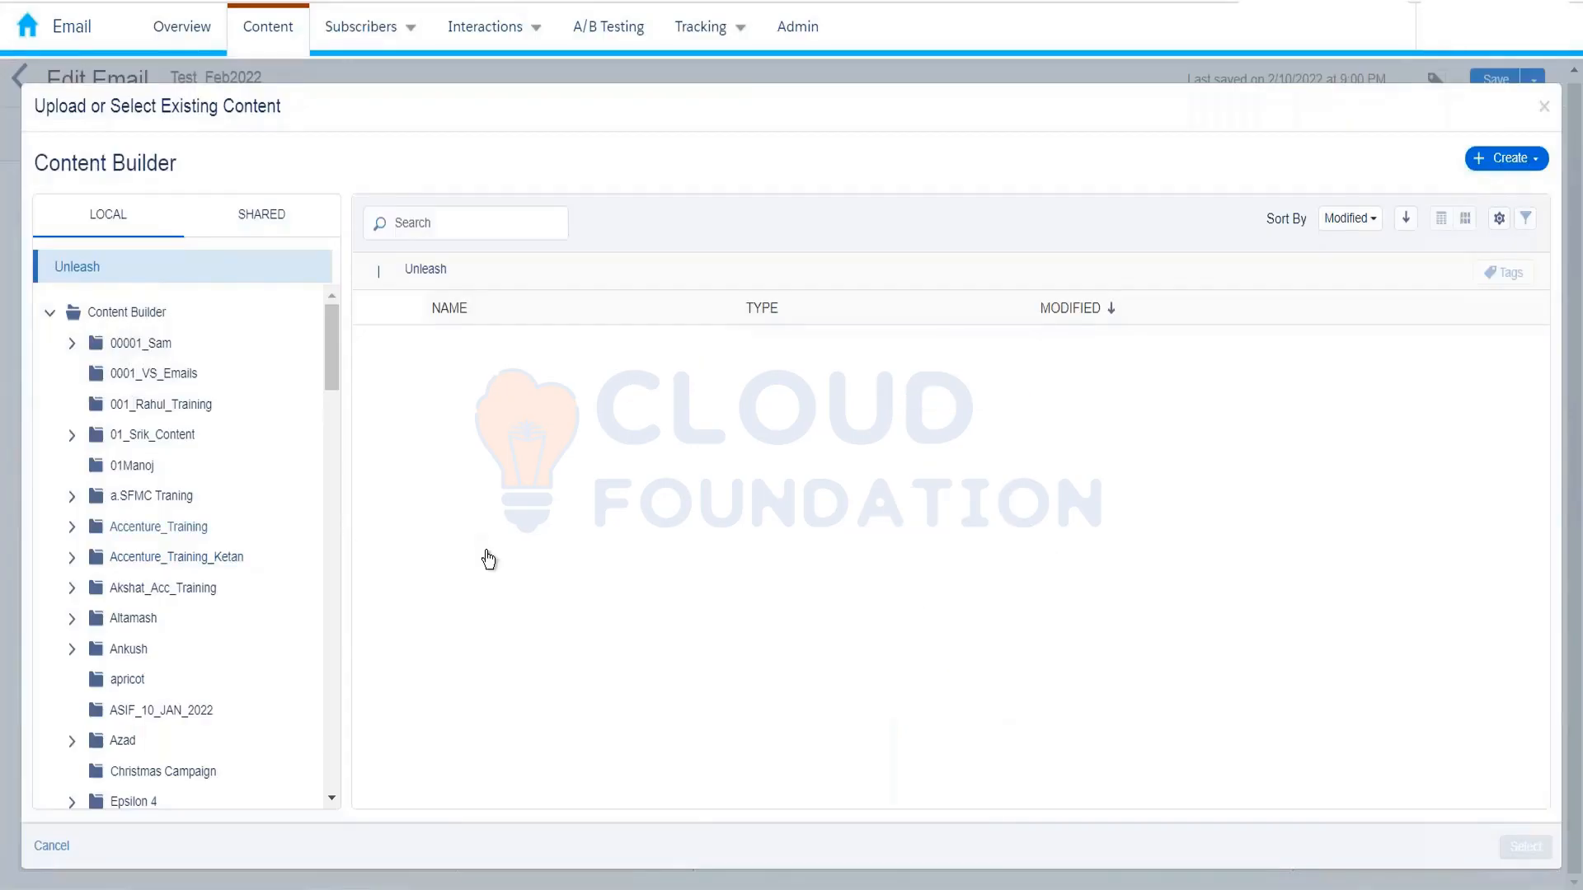
scroll(549, 575, down, 4)
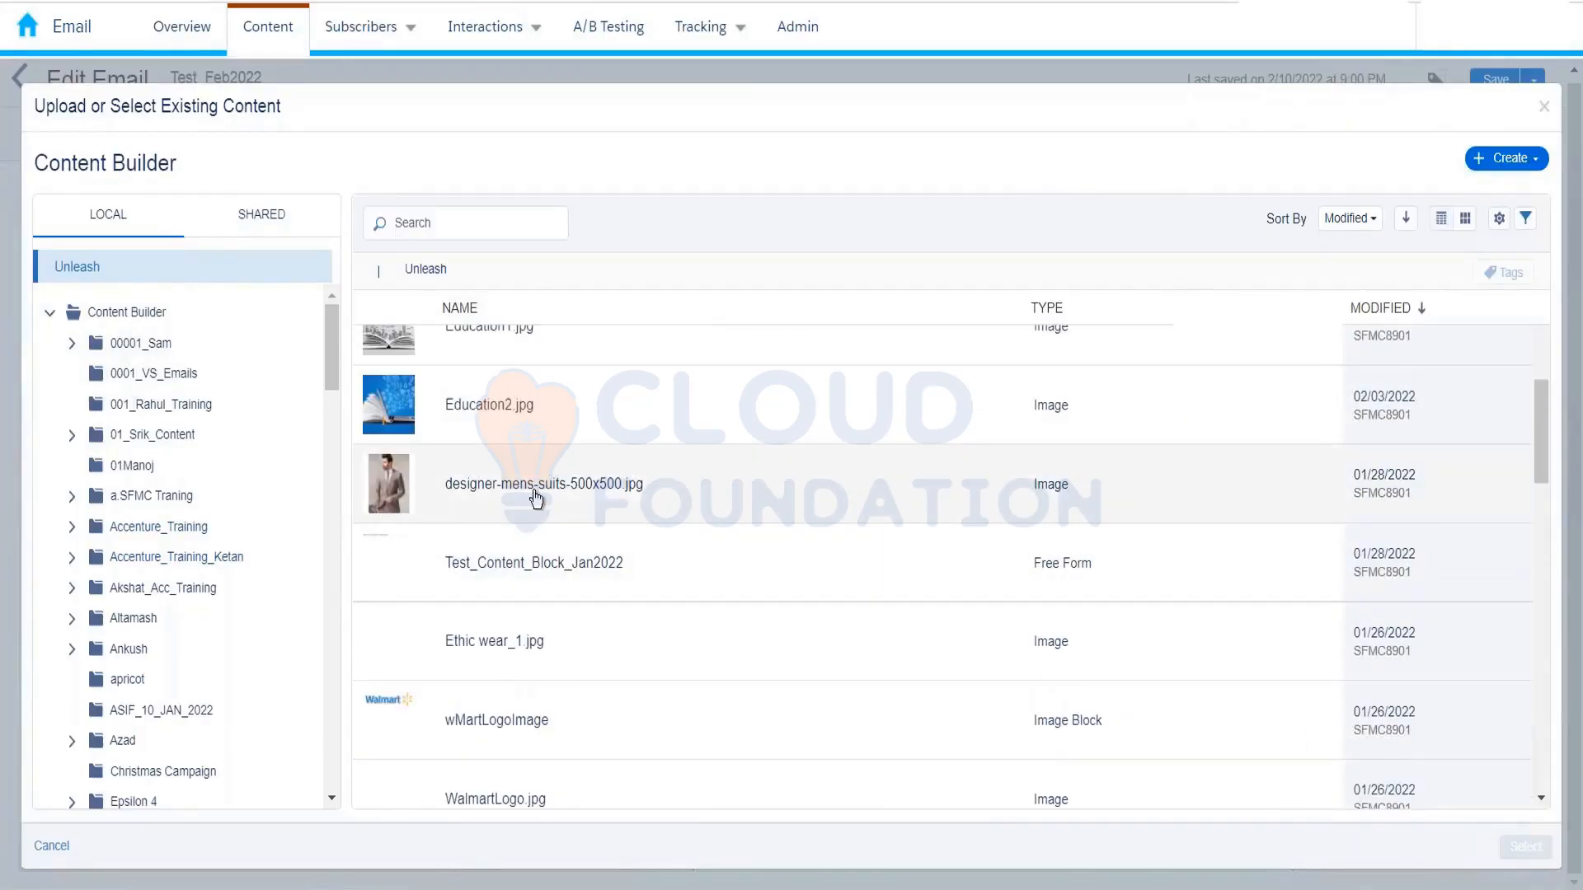
click(536, 405)
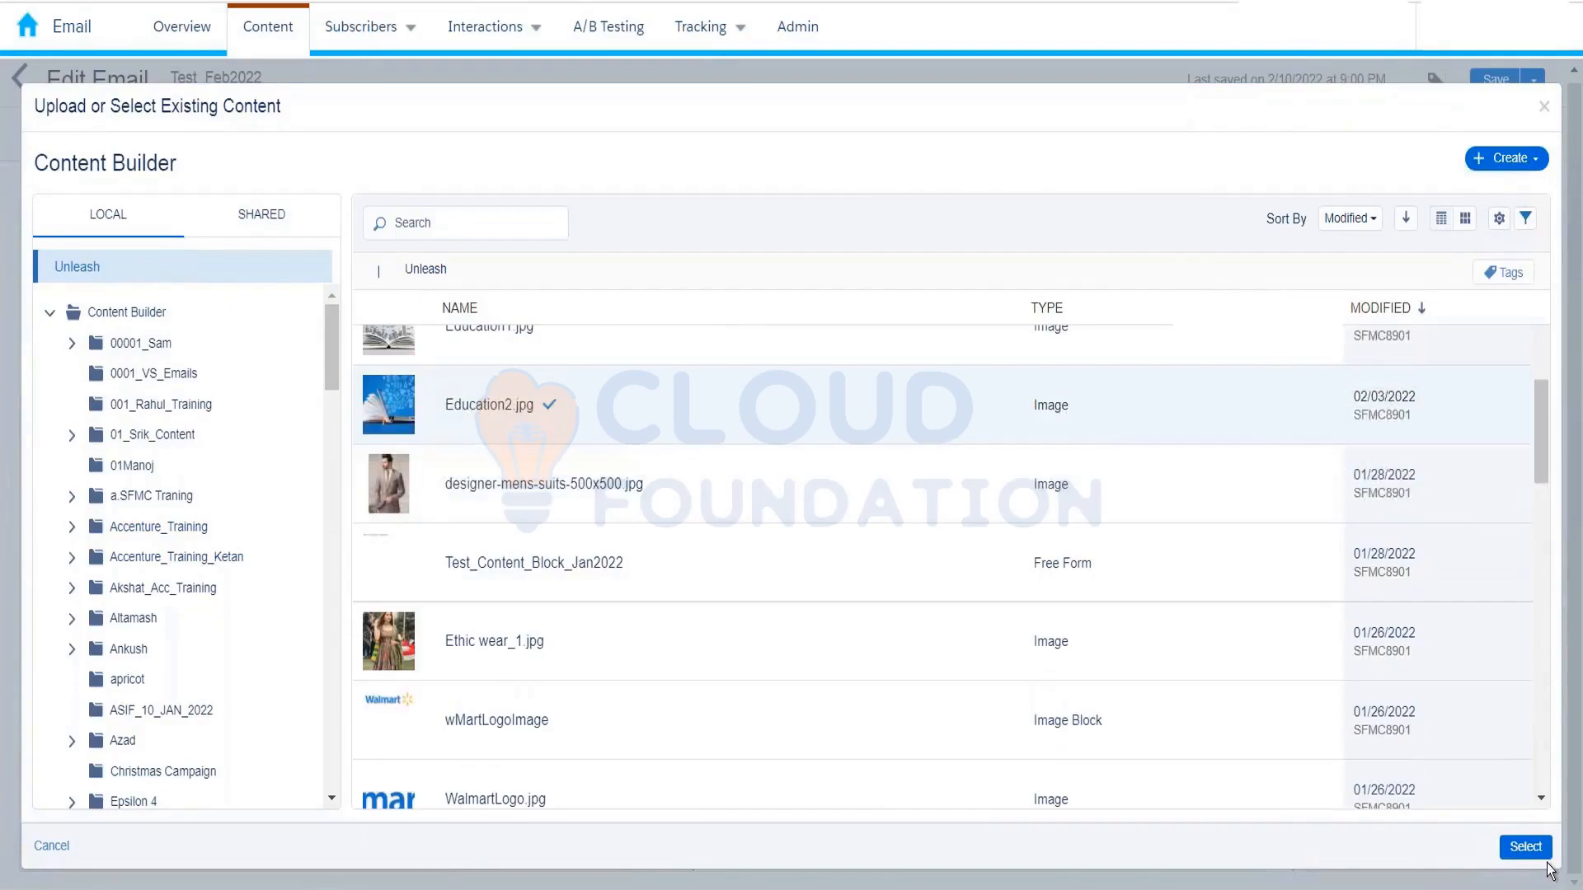
click(1525, 847)
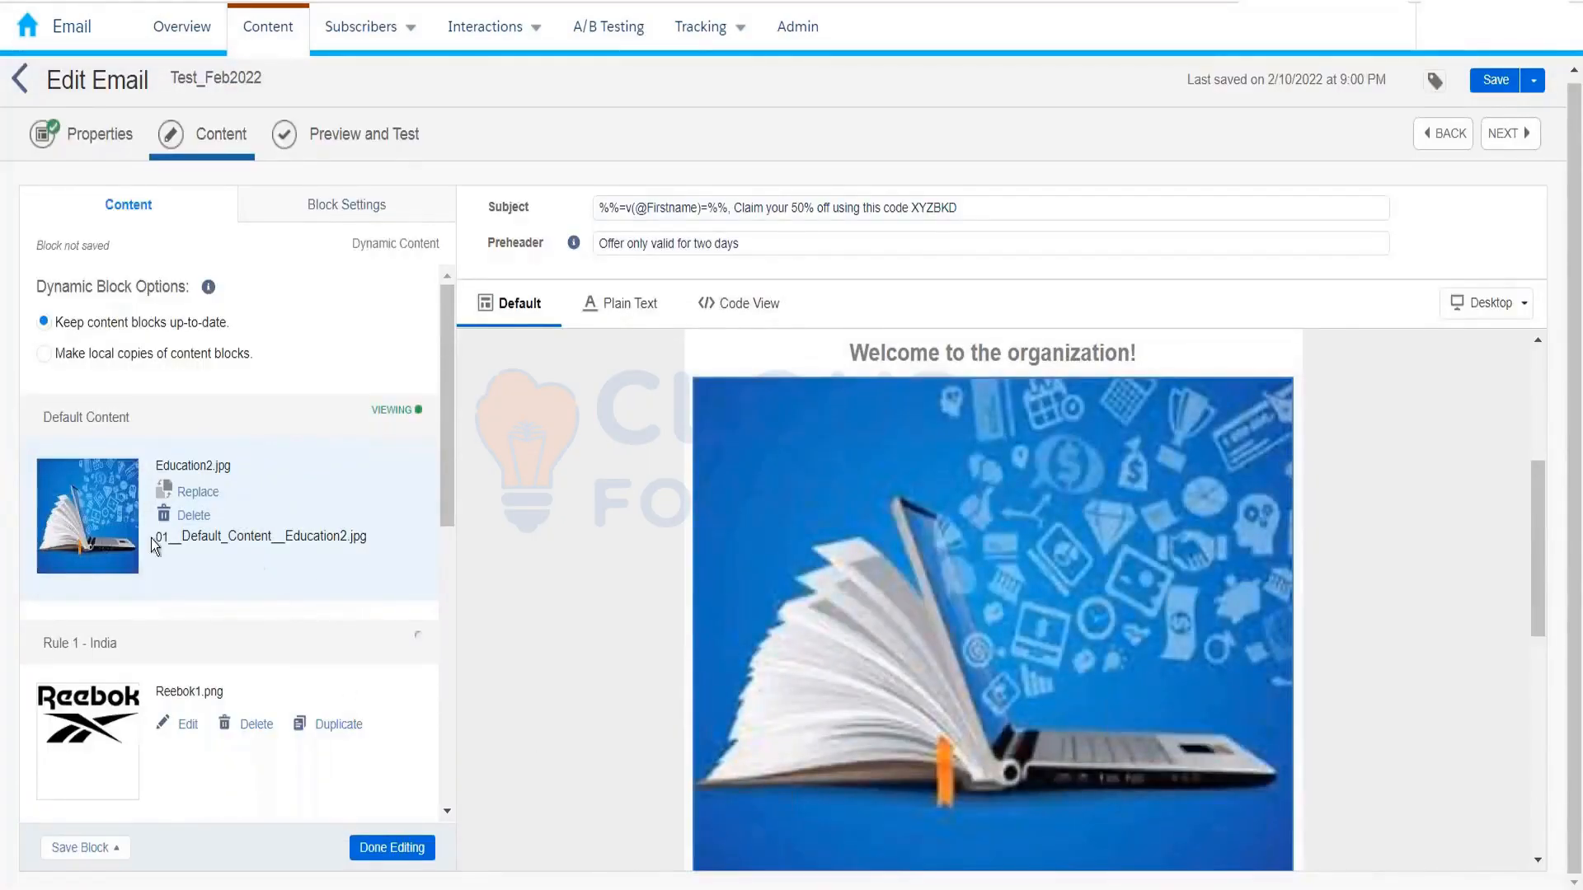
Step: Finish editing the dynamic content block
scroll(126, 527, down, 2)
scroll(129, 546, down, 2)
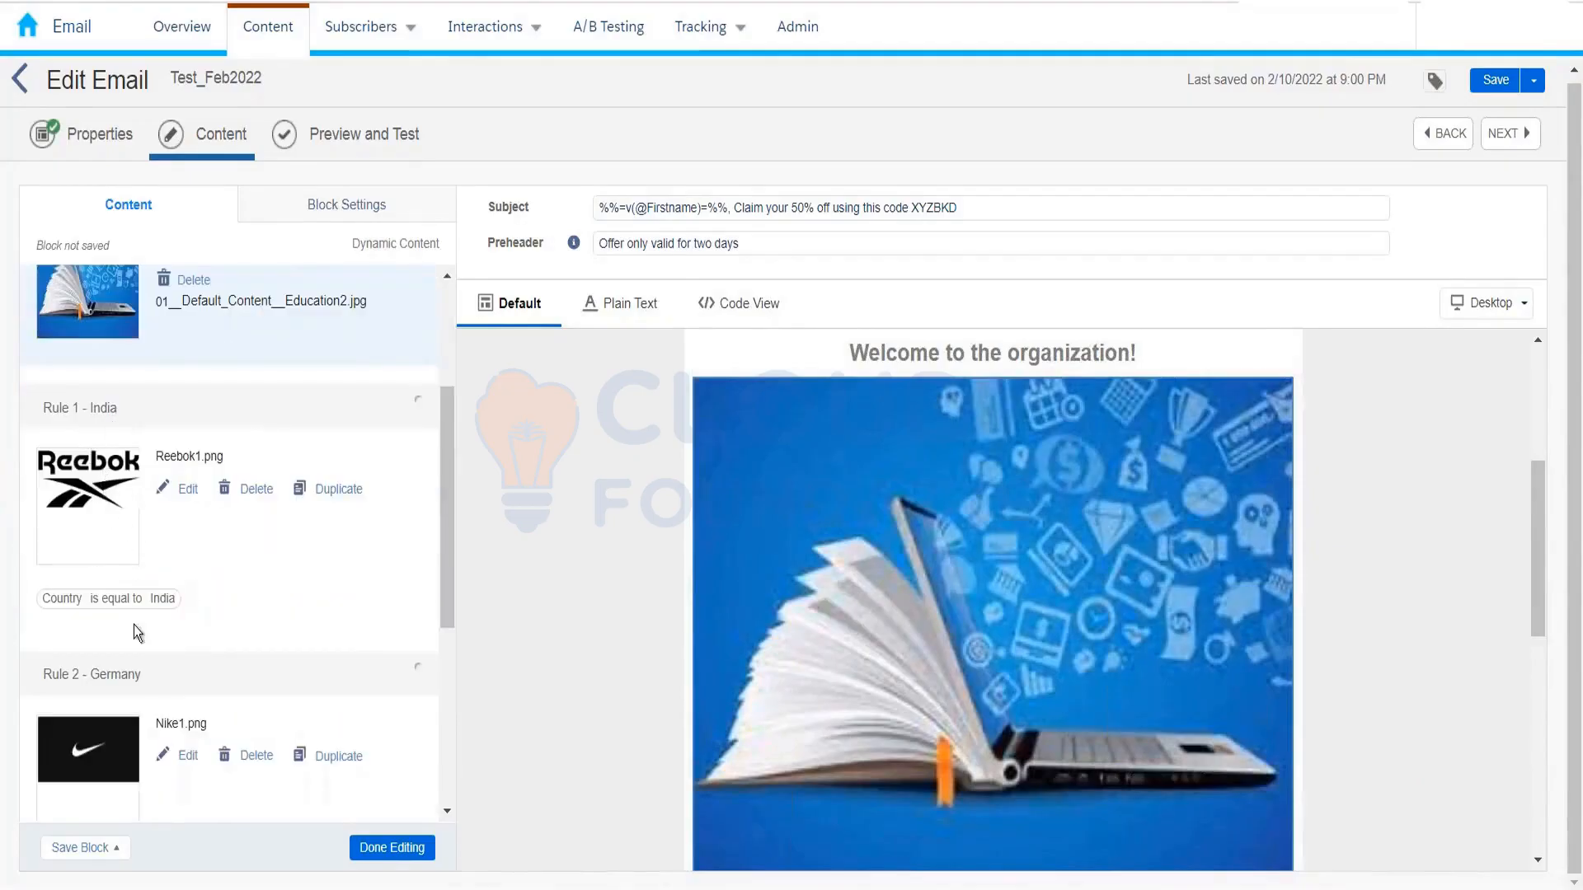
scroll(147, 695, down, 5)
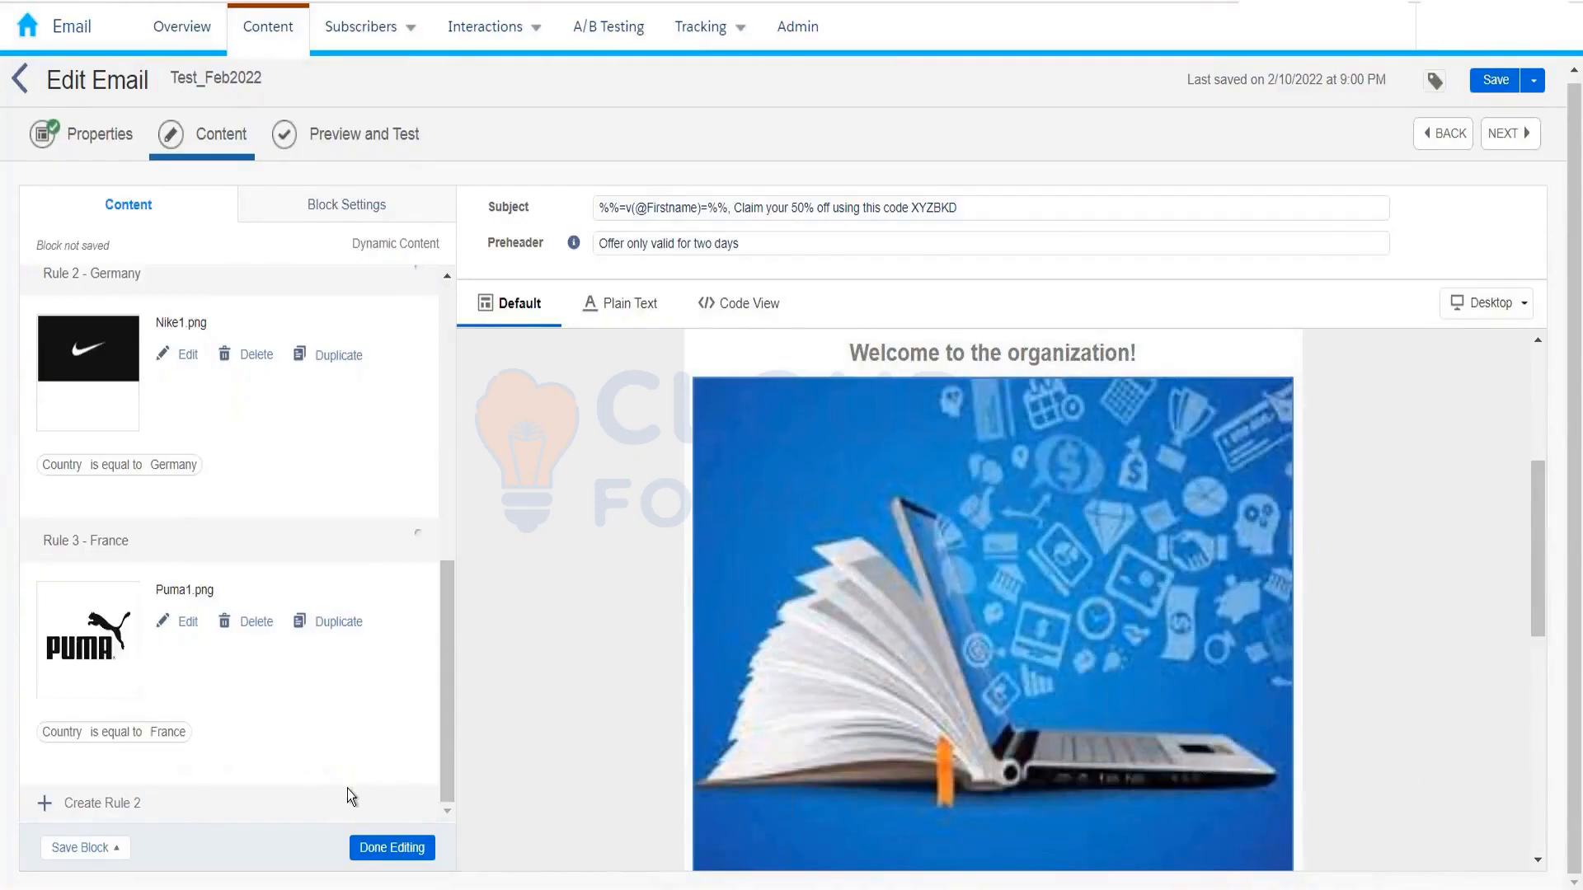
click(408, 850)
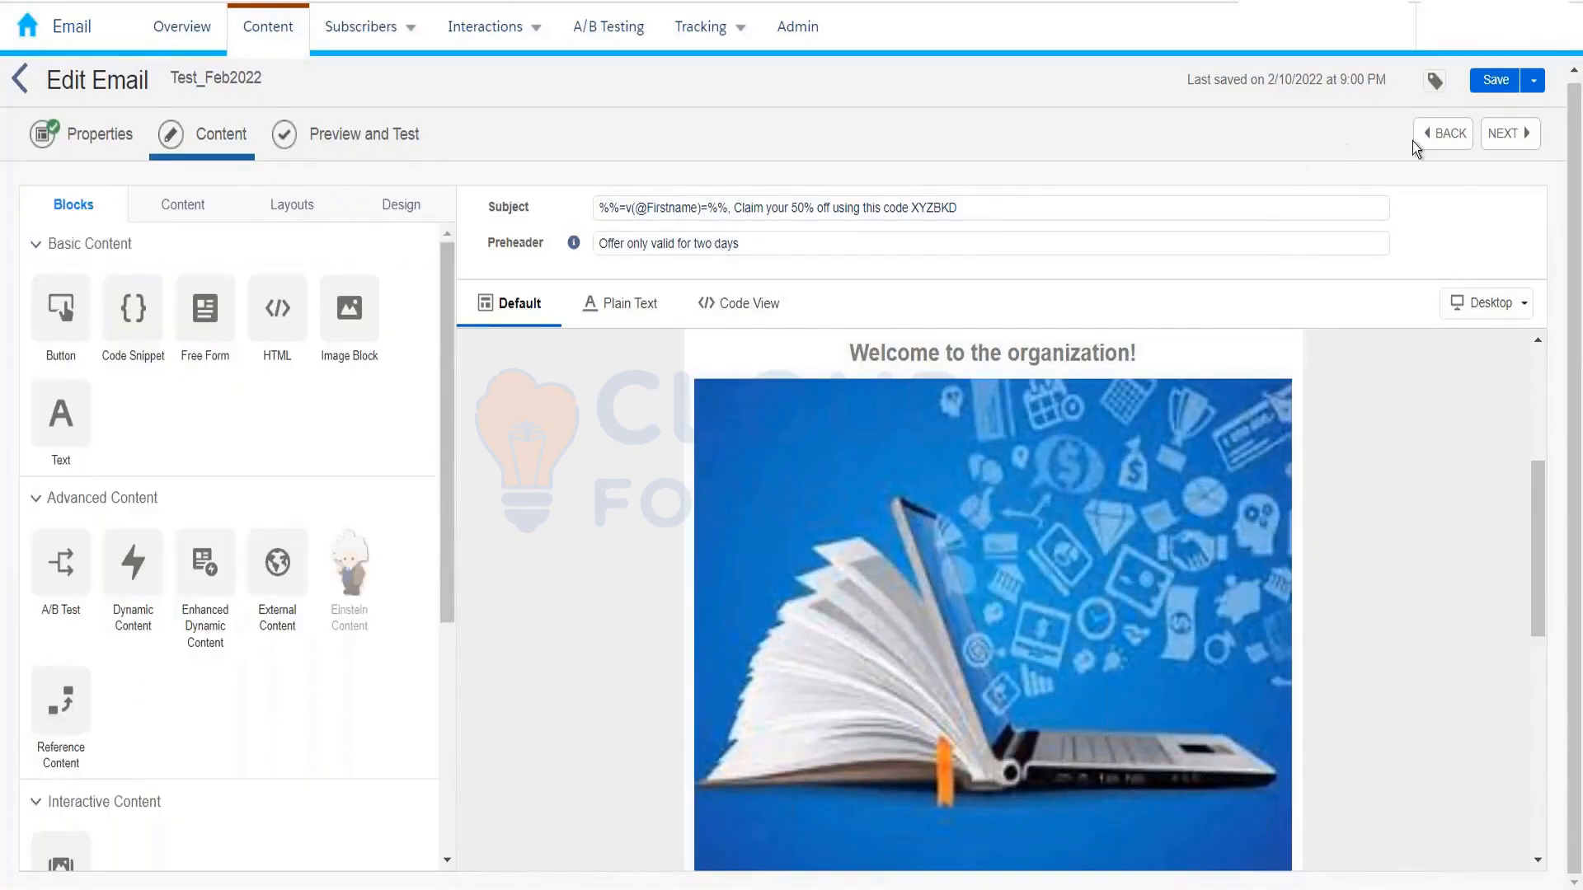
click(1495, 81)
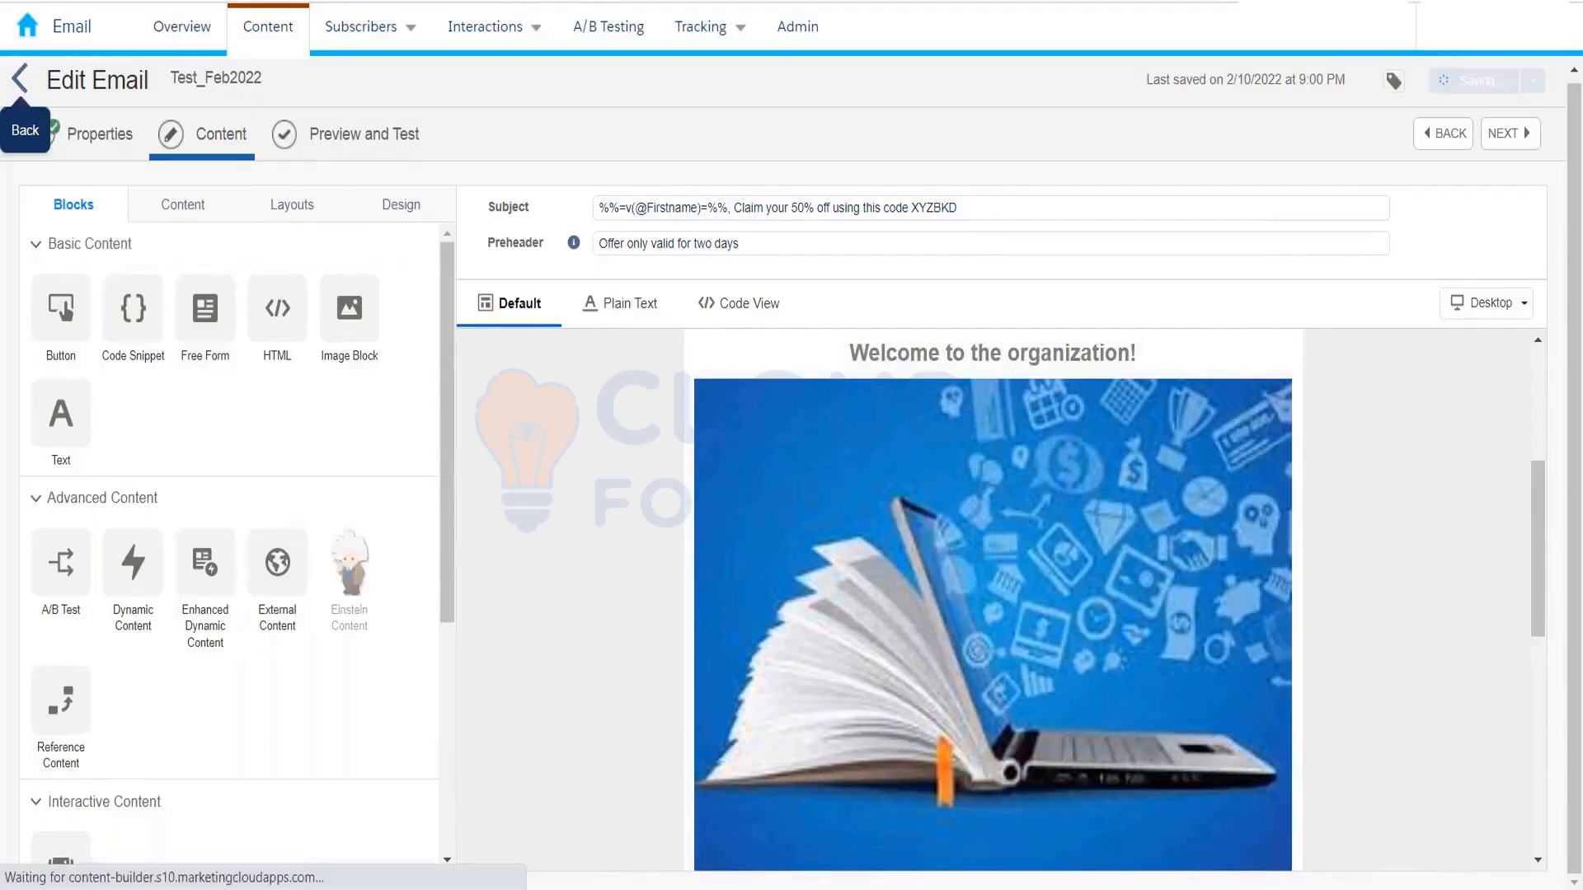
click(16, 82)
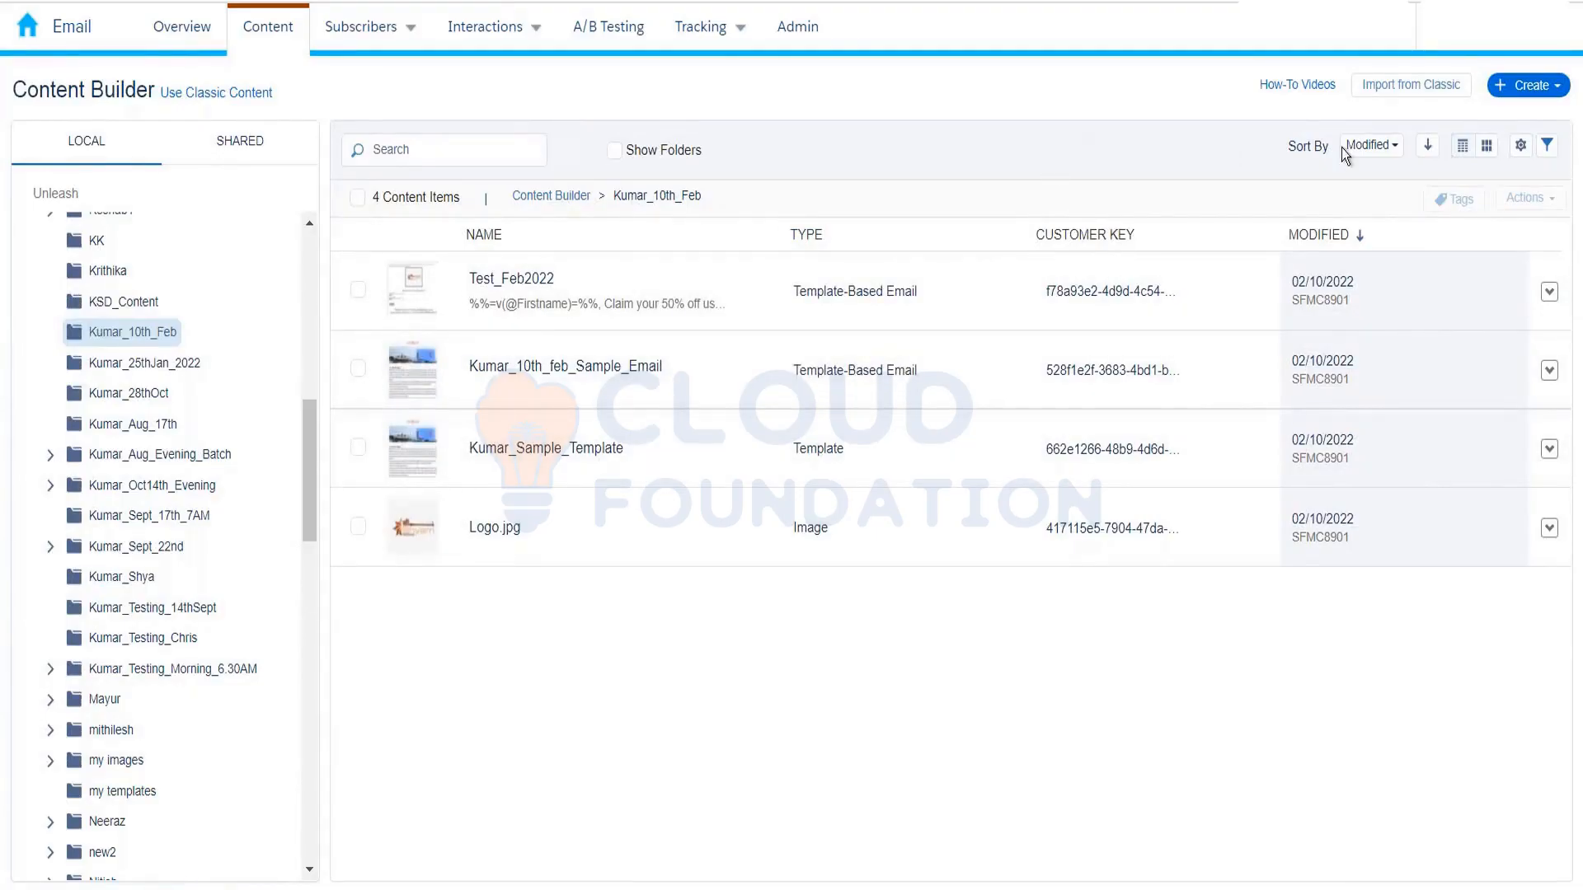
click(1555, 87)
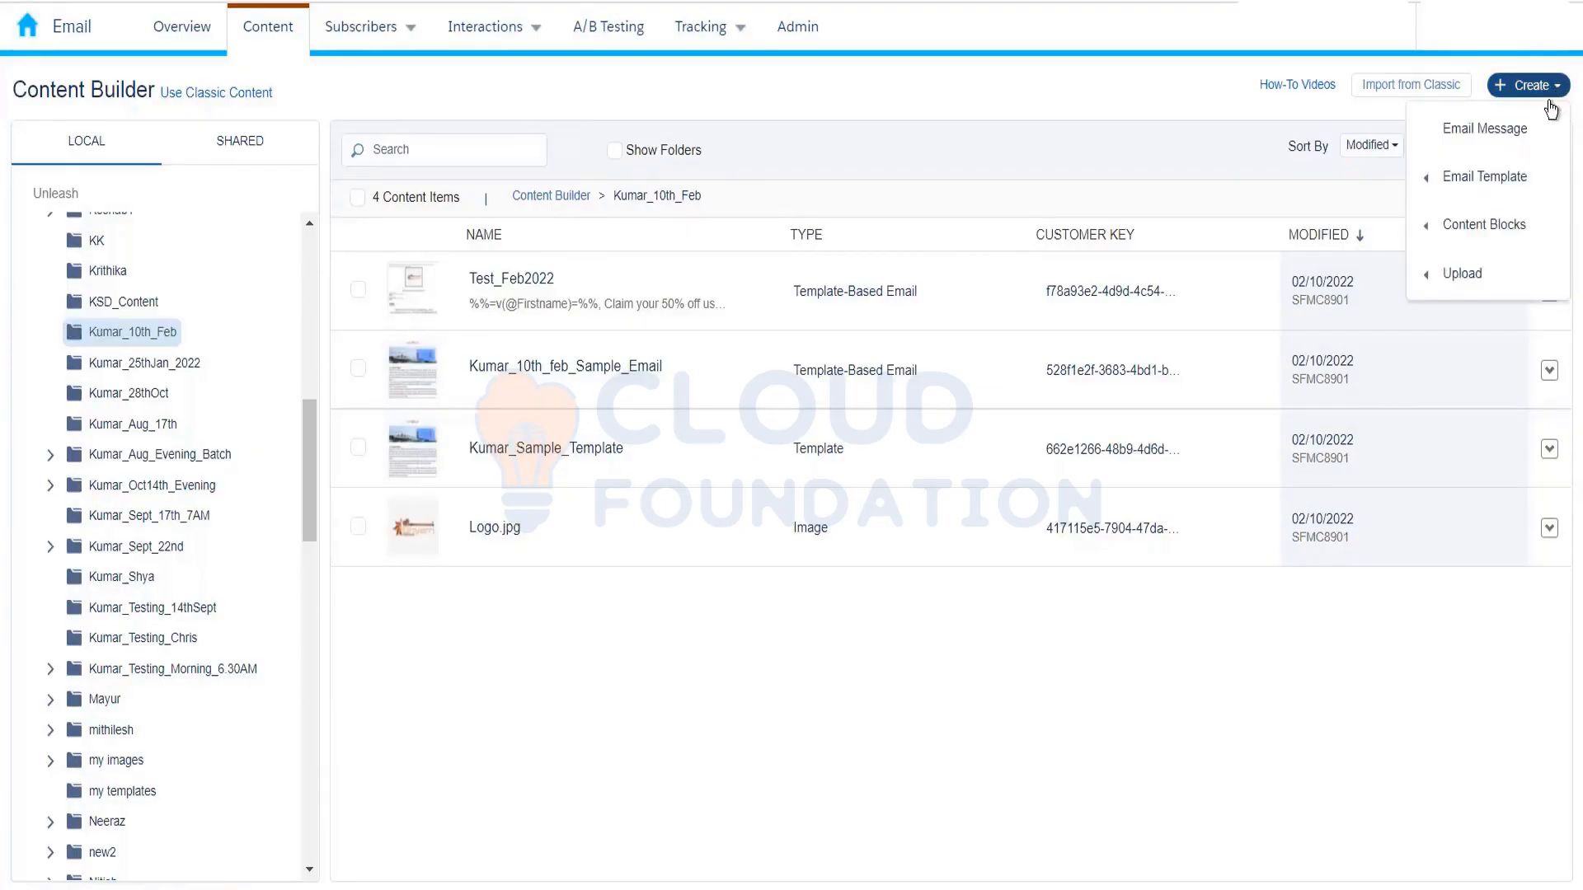
mouse_move(1502, 237)
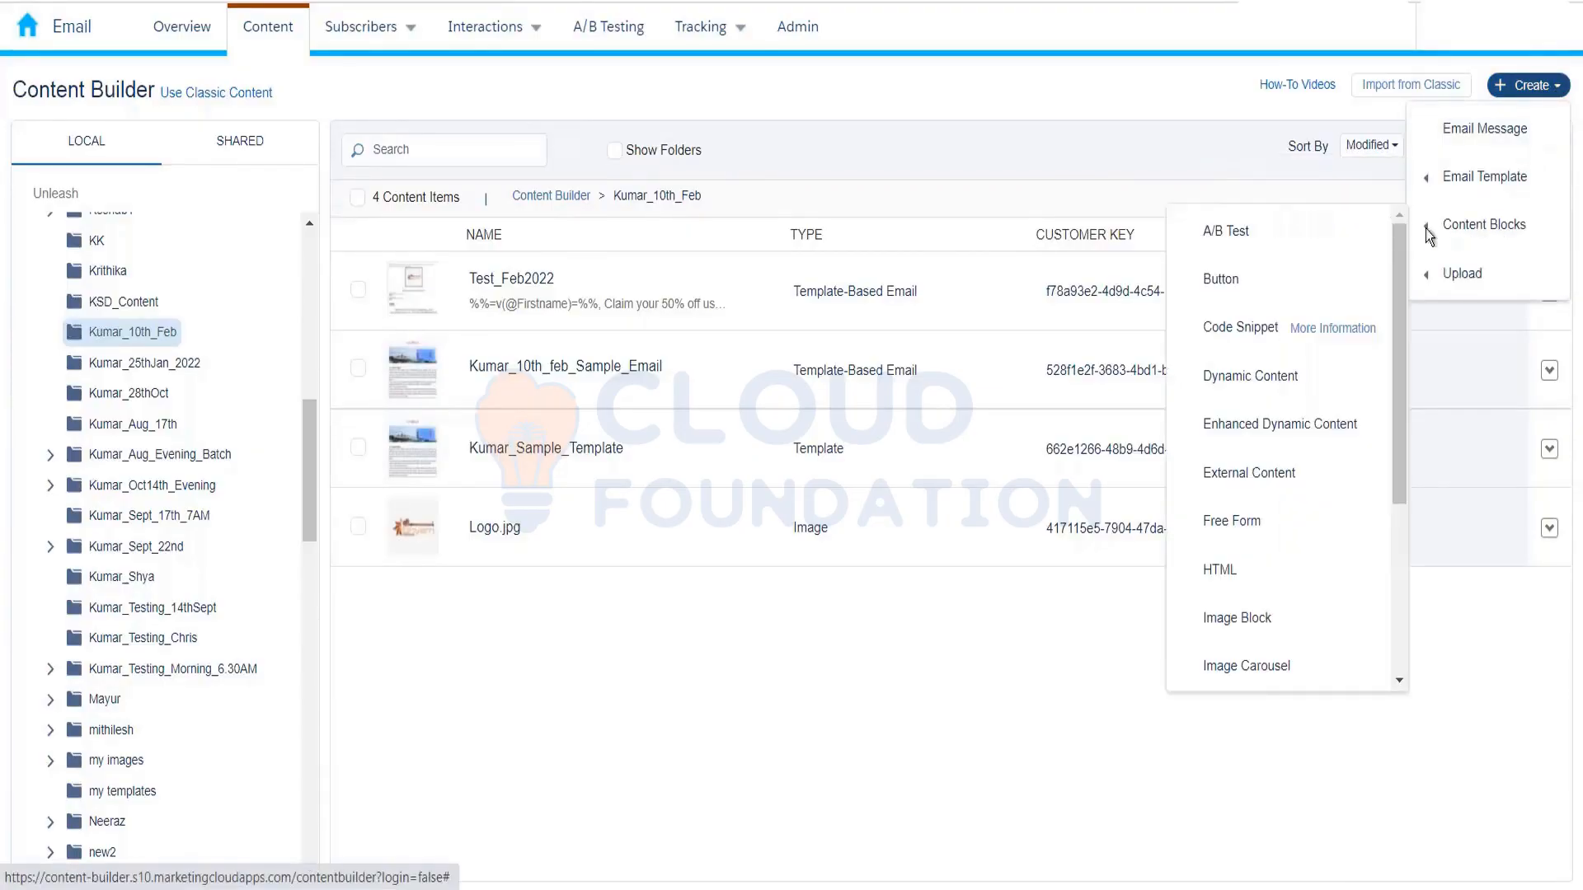
click(1252, 518)
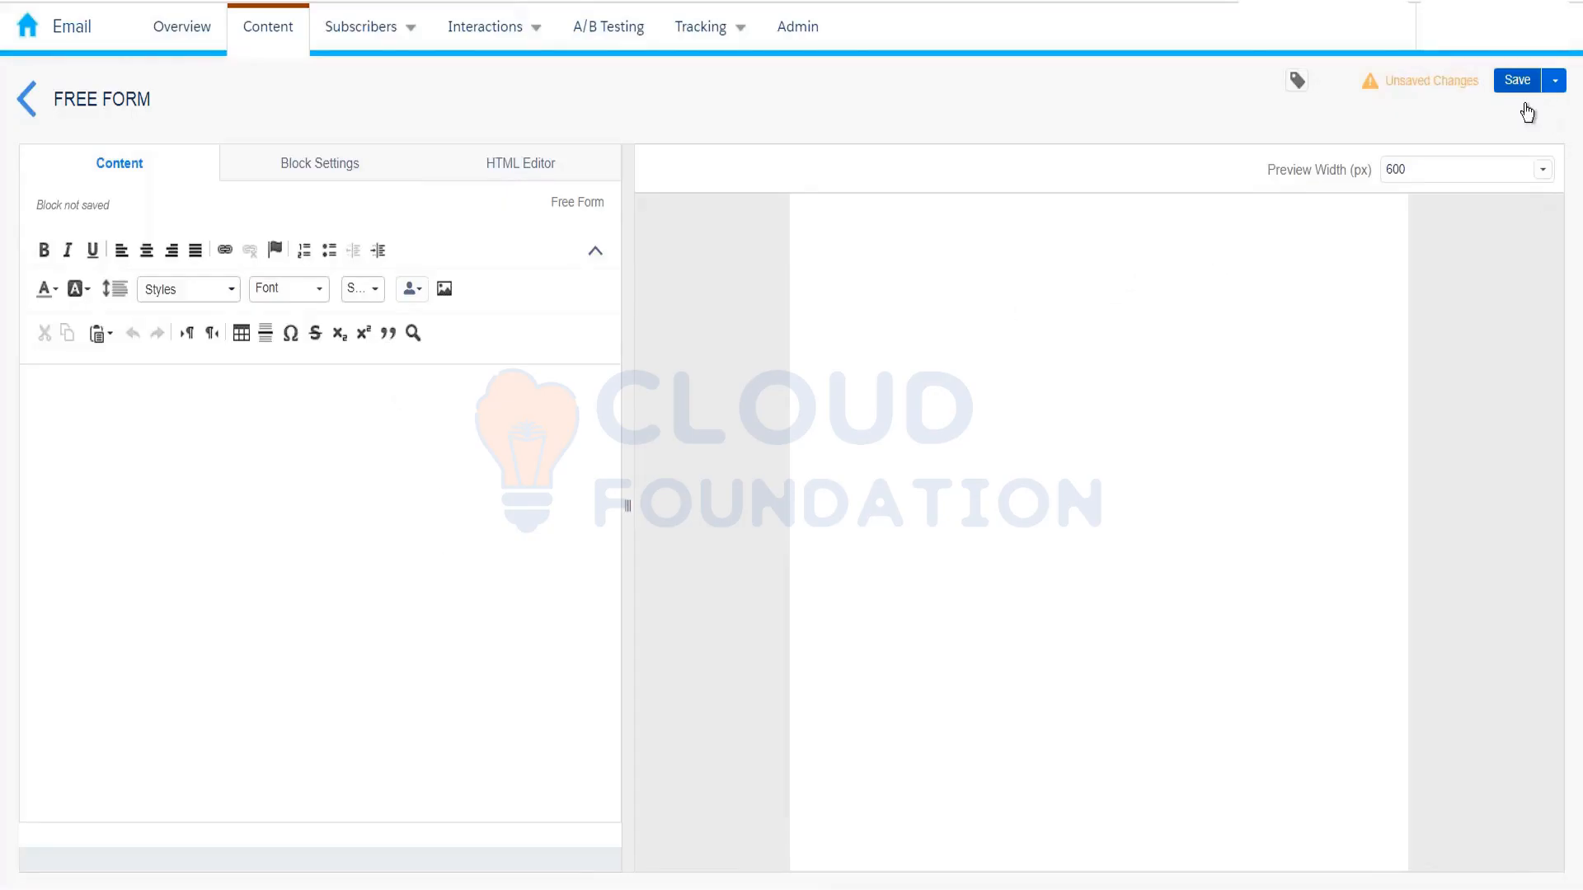
click(27, 99)
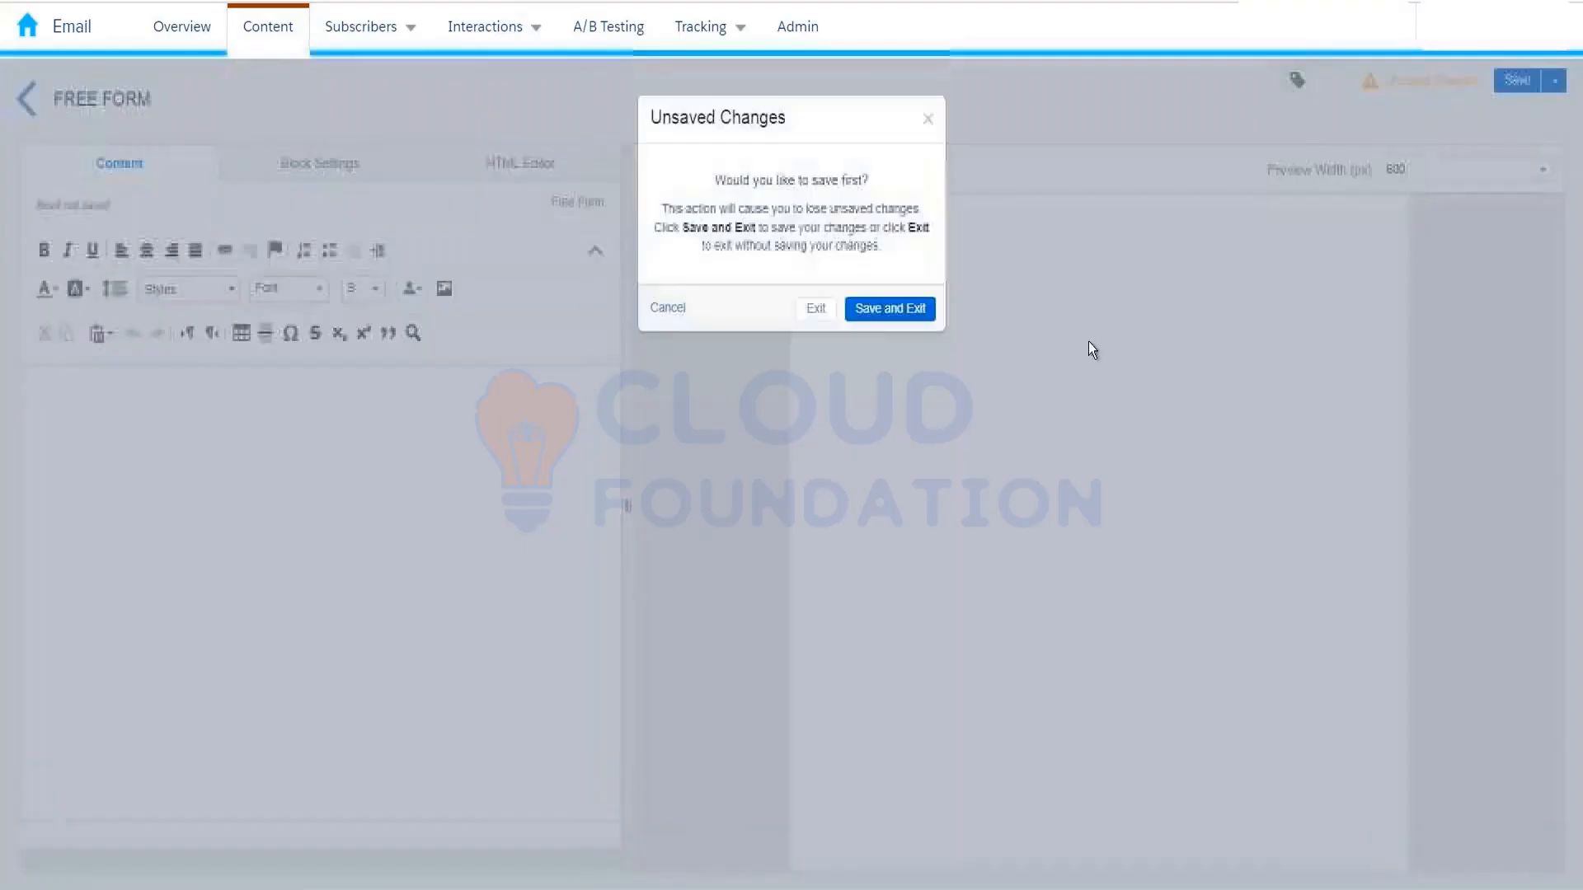
click(823, 310)
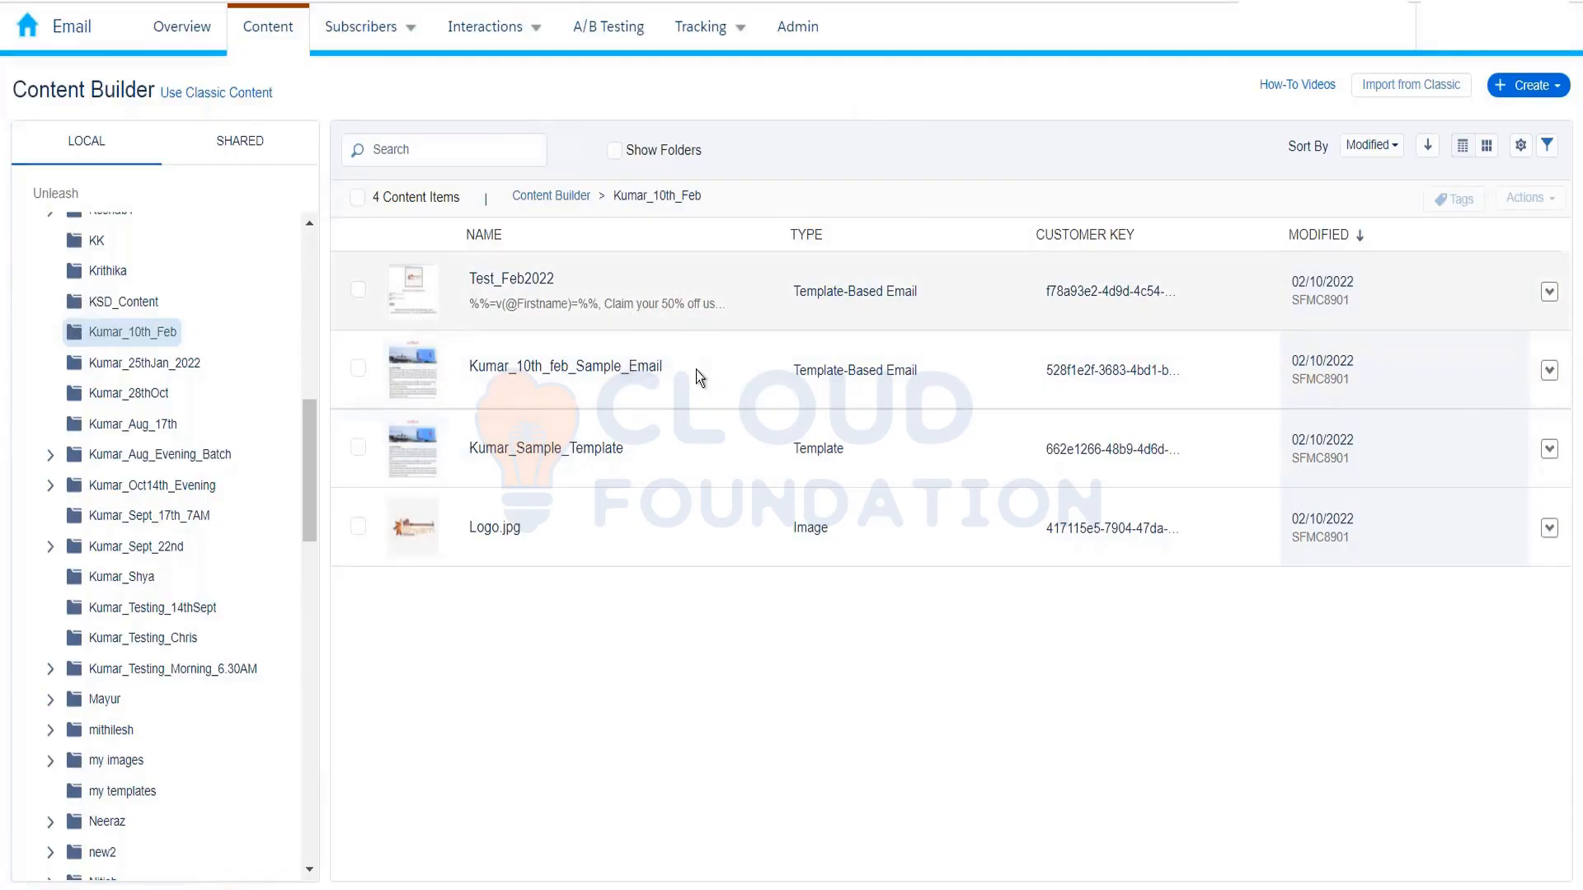
Step: Open the Test_Feb2022 email and choose Edit Content from its Edit menu
click(629, 369)
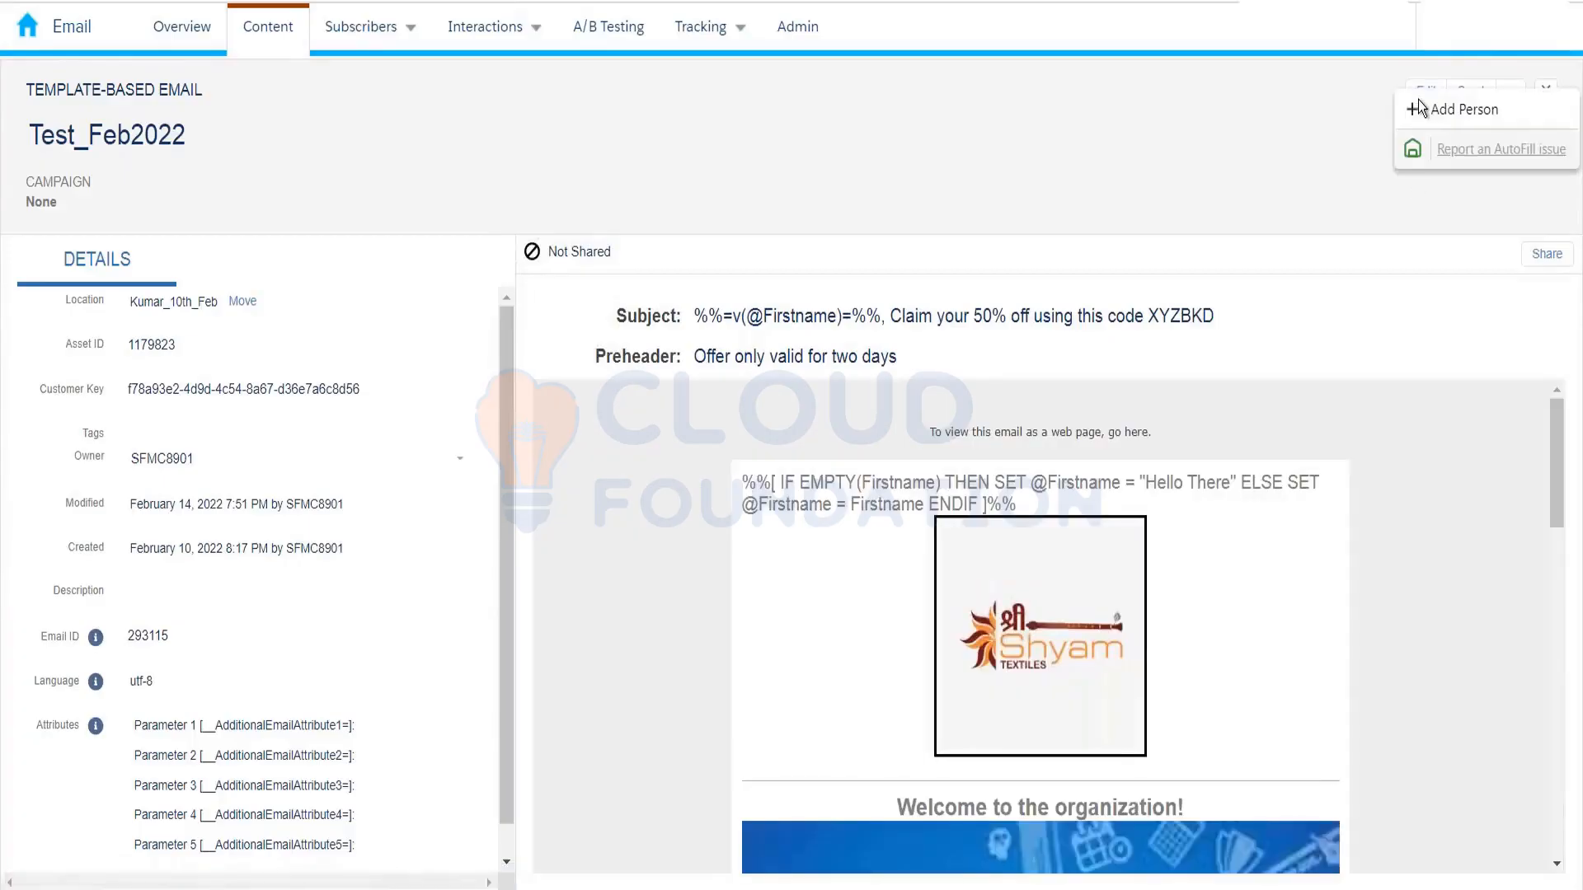
click(1427, 91)
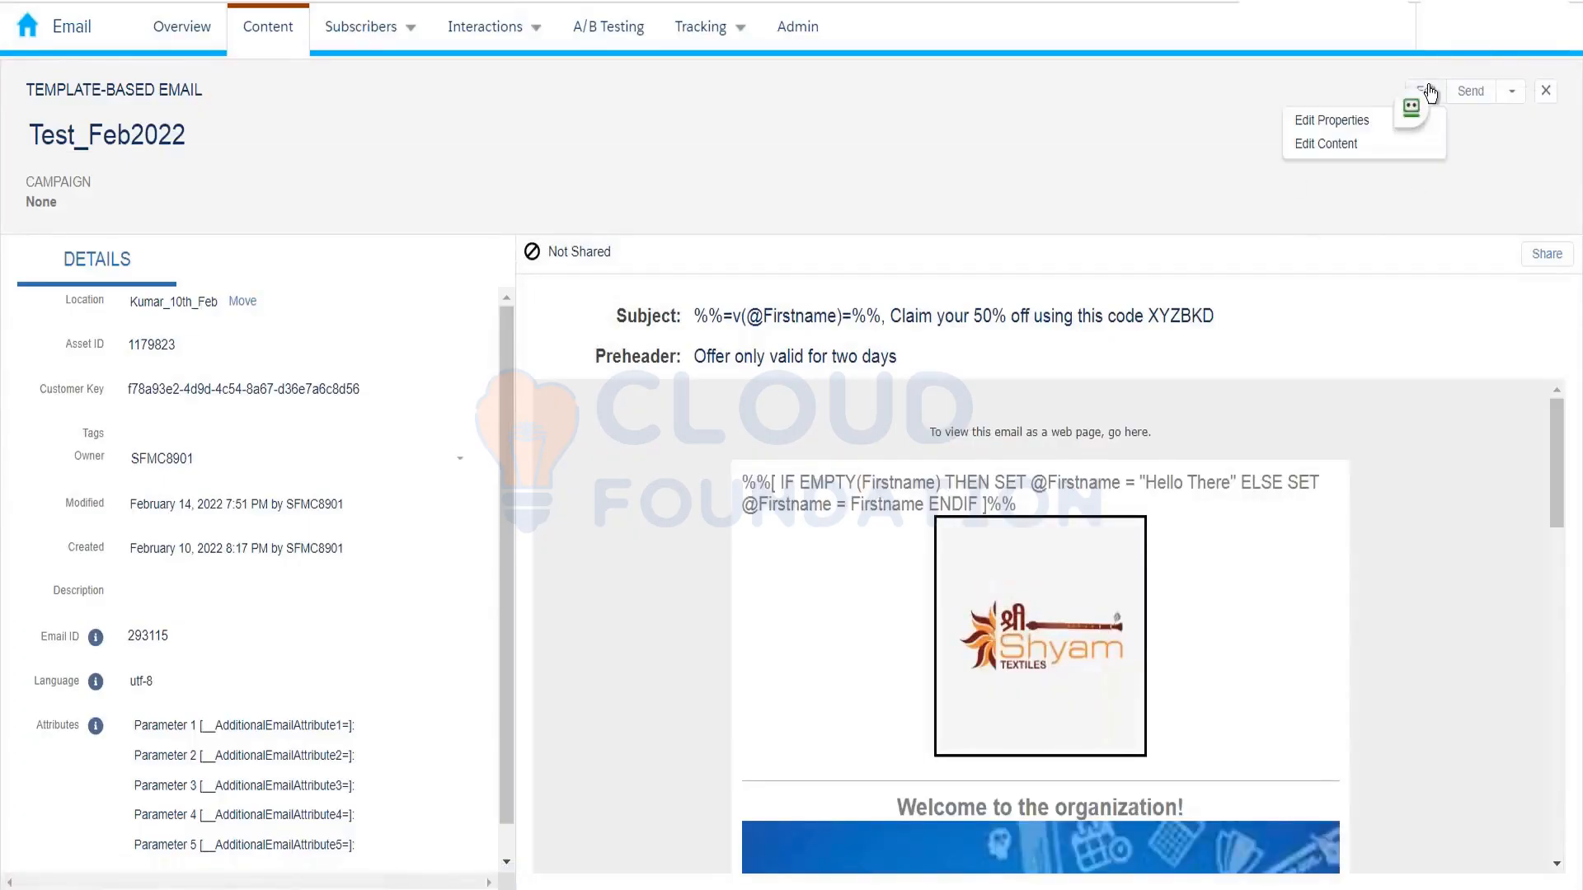
click(1357, 145)
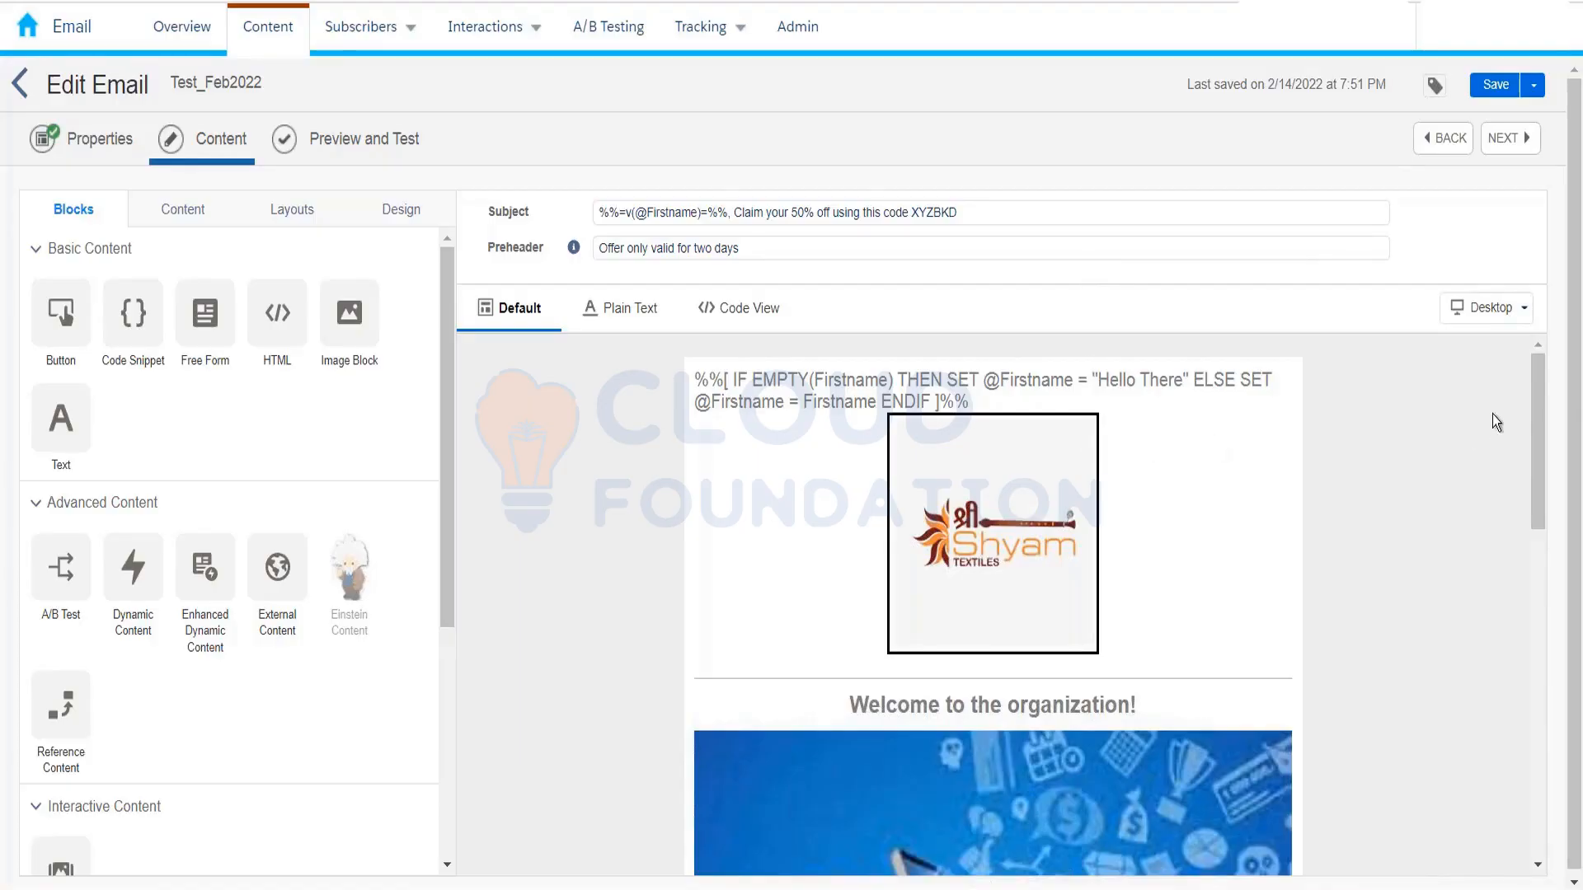
Step: Open the dynamic content image block's Rule 1 - India settings
drag(1540, 417, 1541, 419)
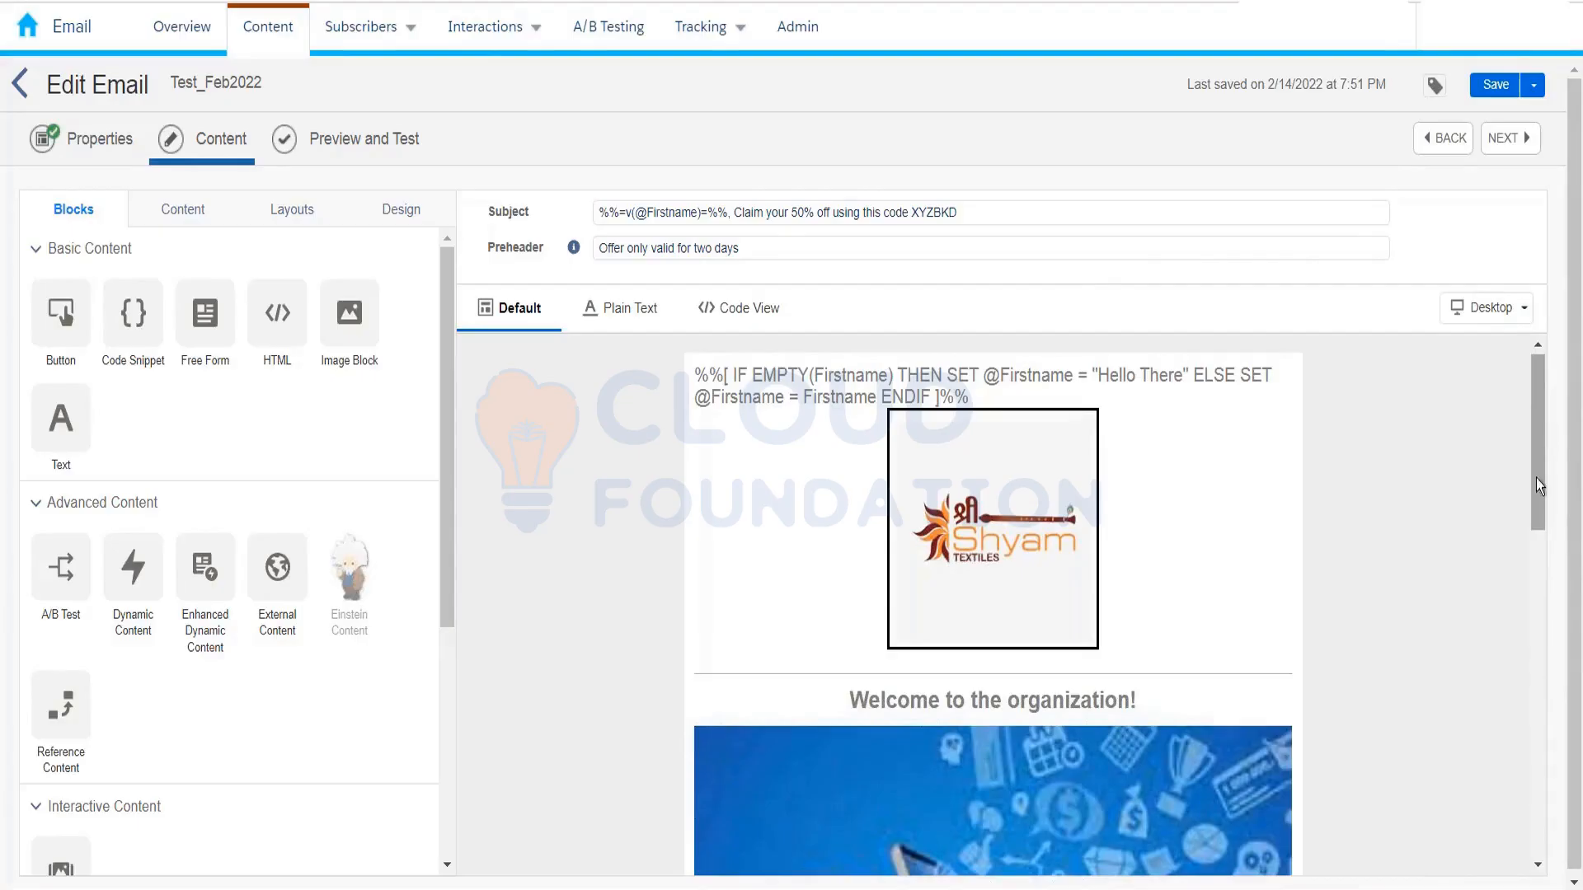
drag(1534, 525, 1531, 574)
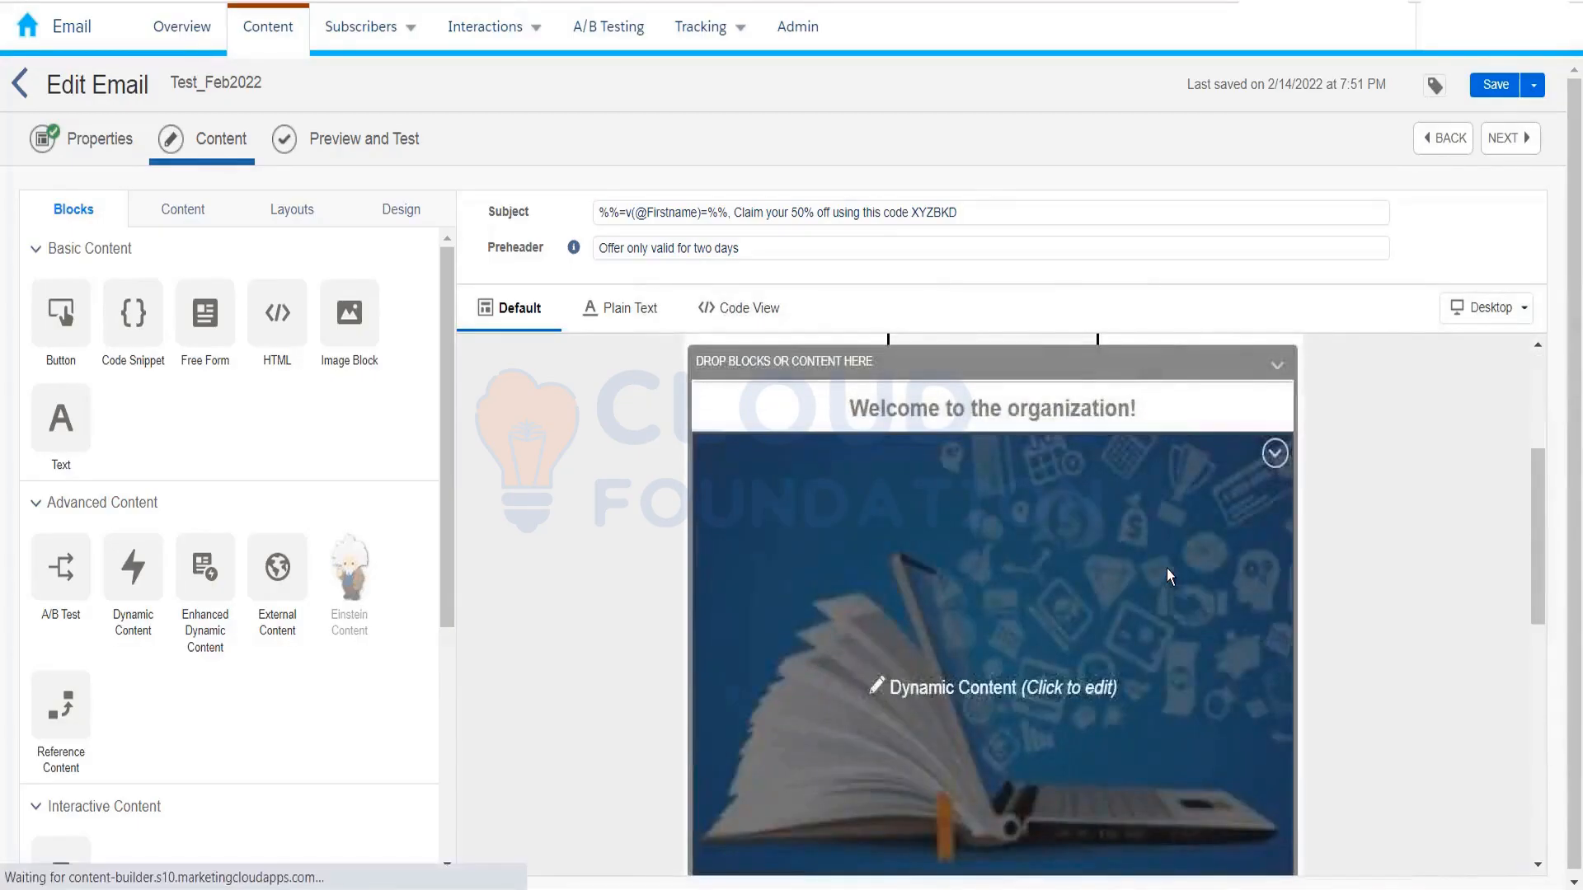
click(1167, 574)
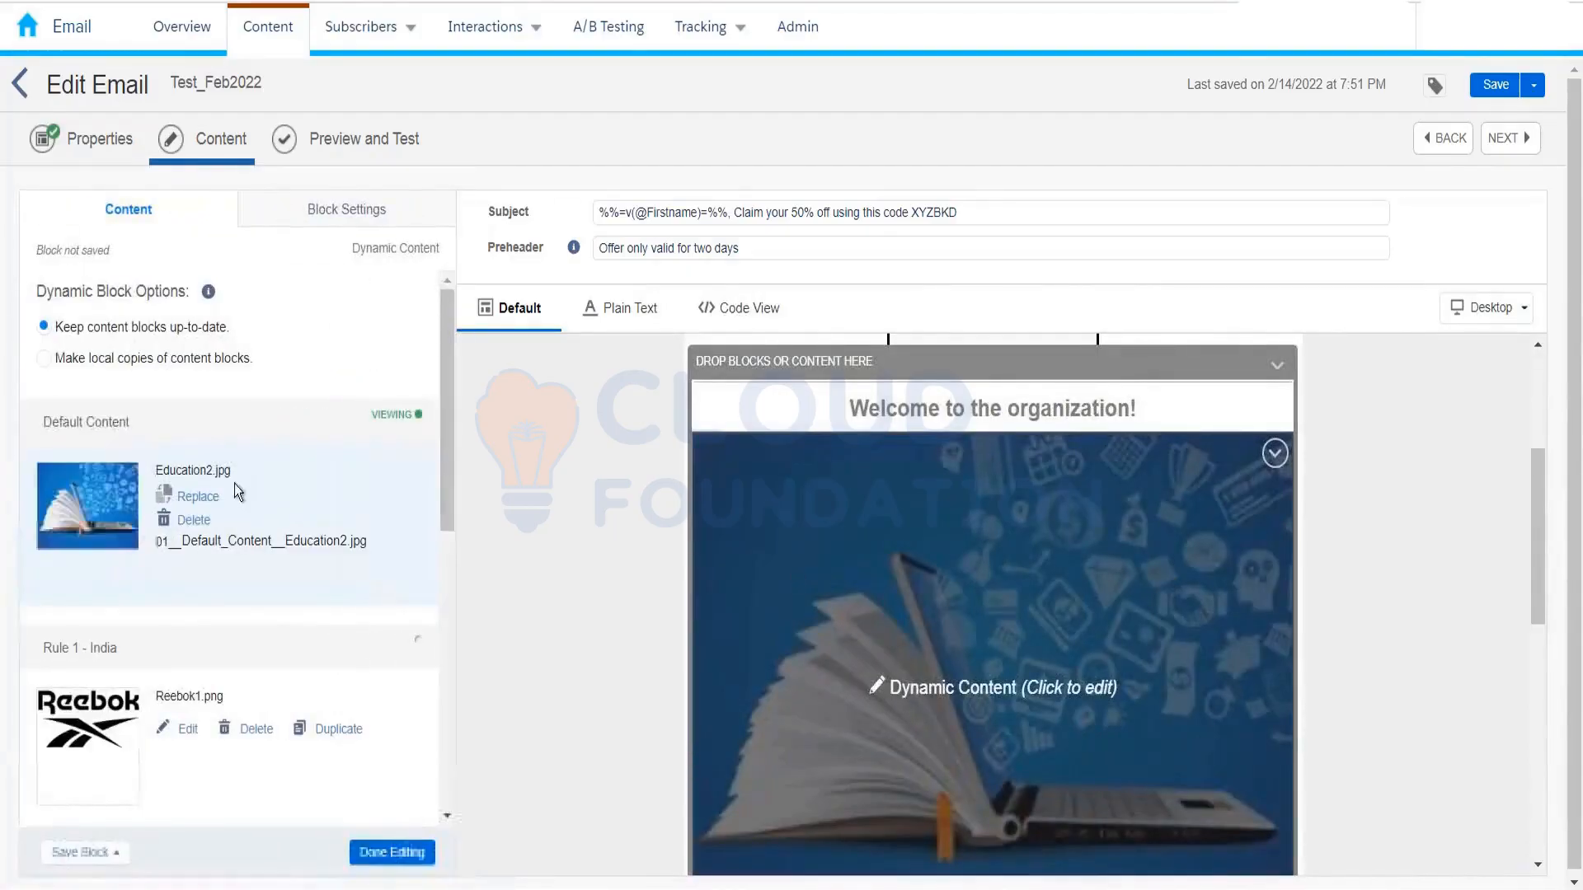
scroll(190, 578, down, 1)
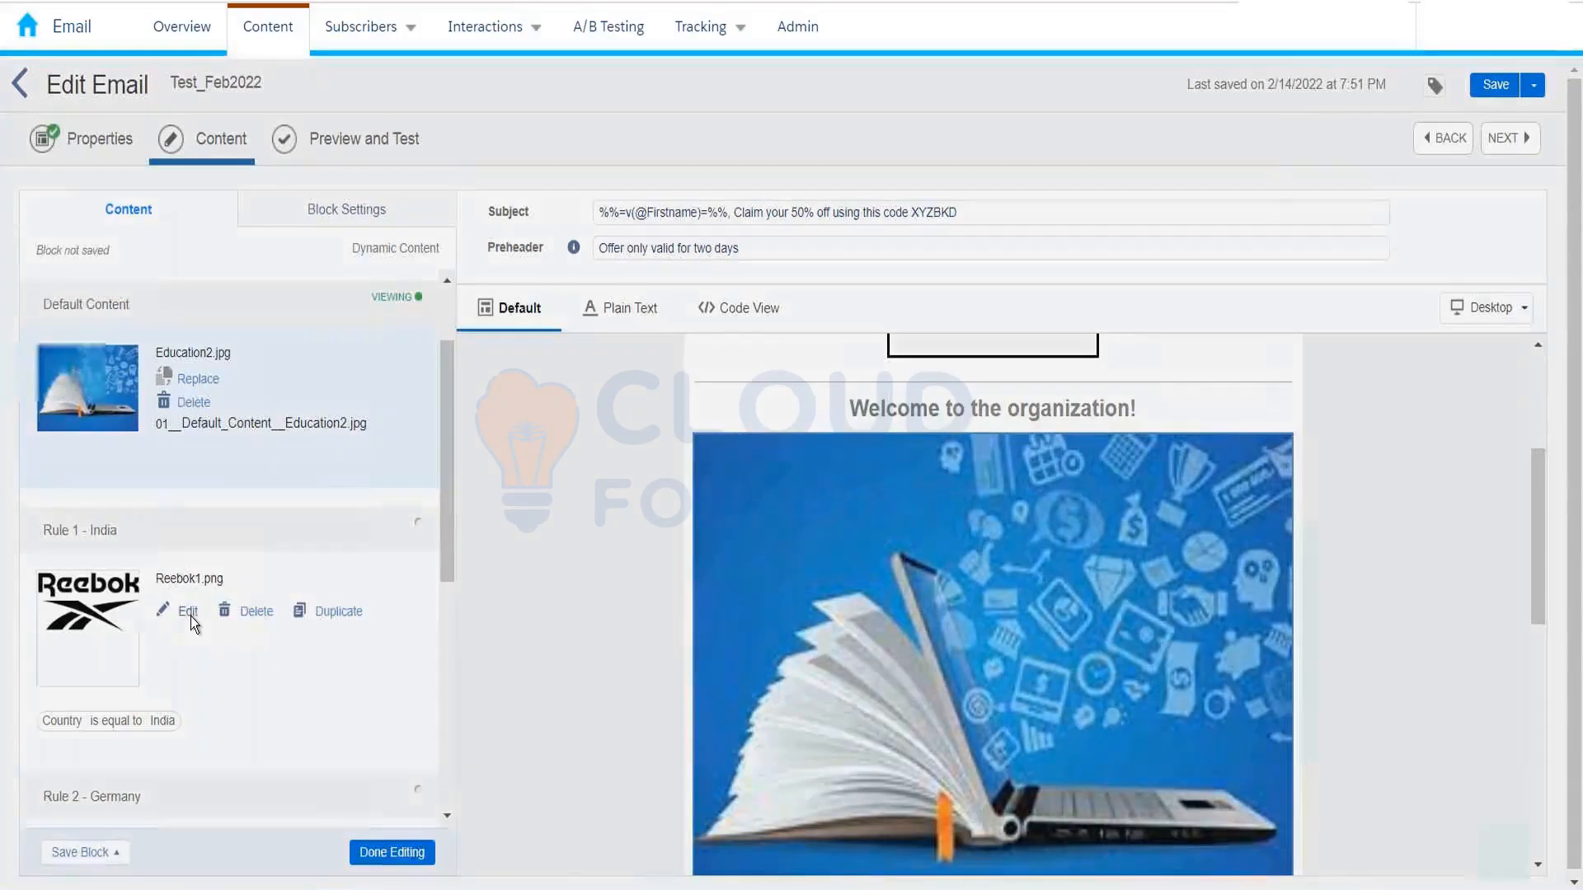
click(189, 613)
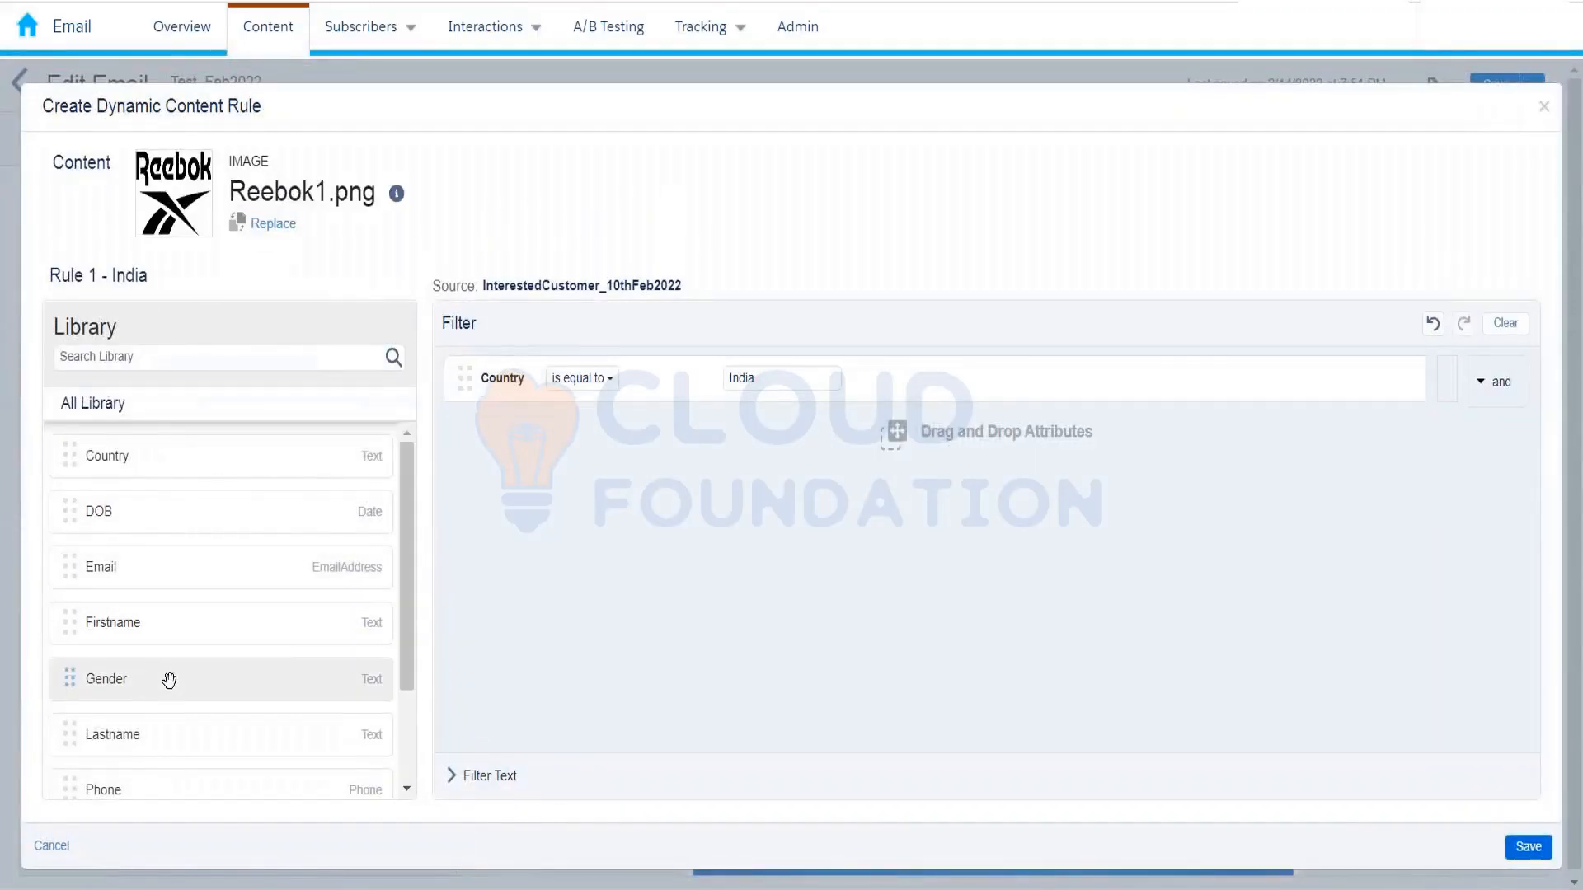
Step: Try a Gender equals Male condition, remove it, and save Rule 1 with Country equals India only
drag(169, 679, 645, 446)
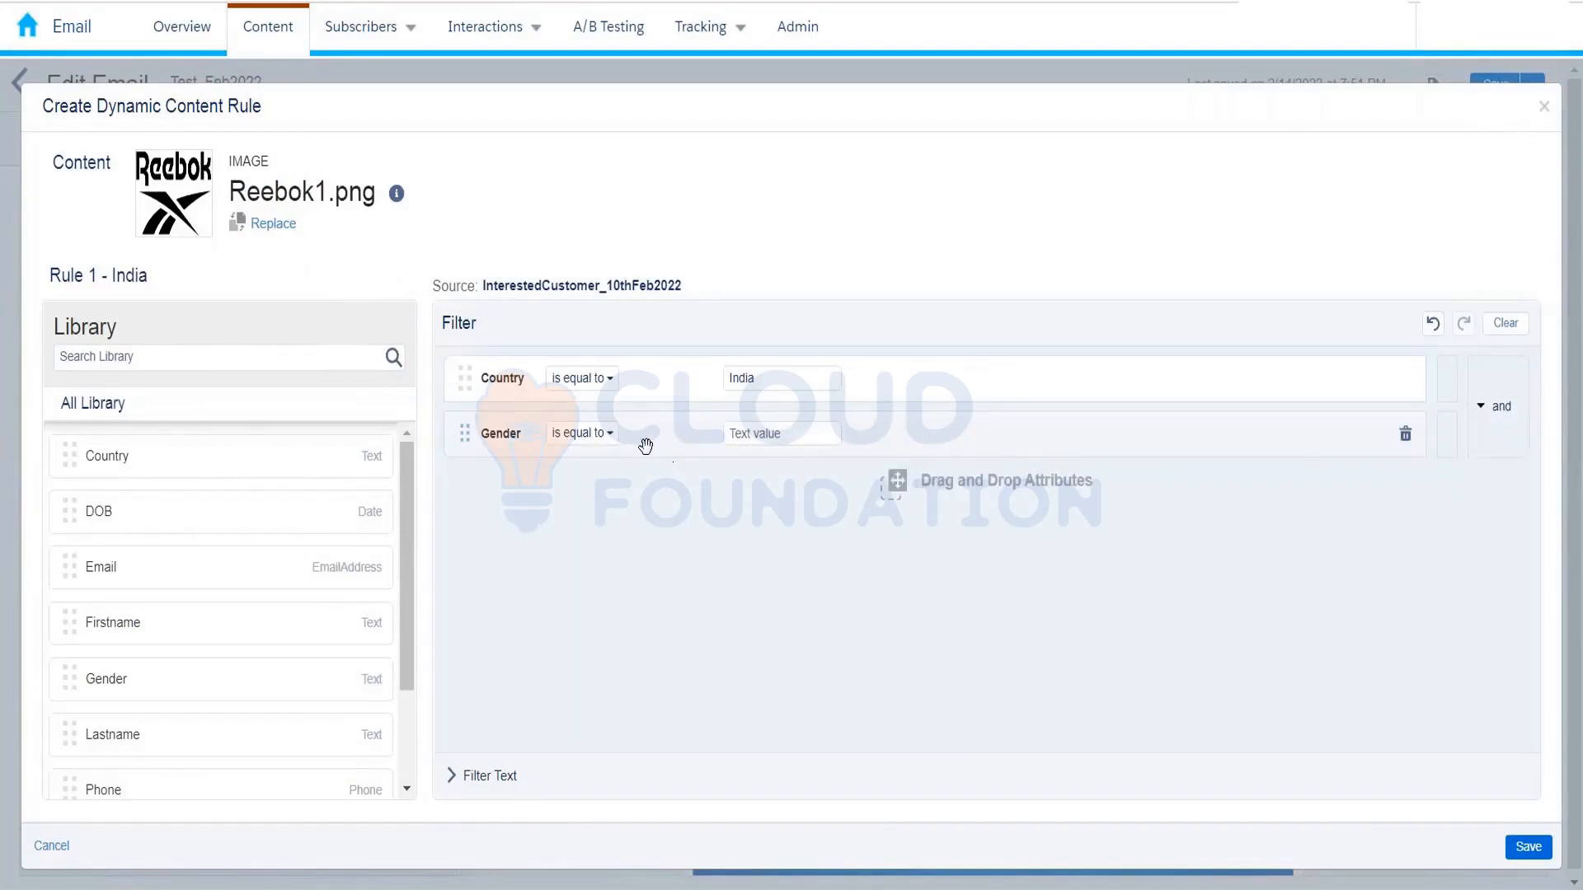
click(783, 434)
text(Male)
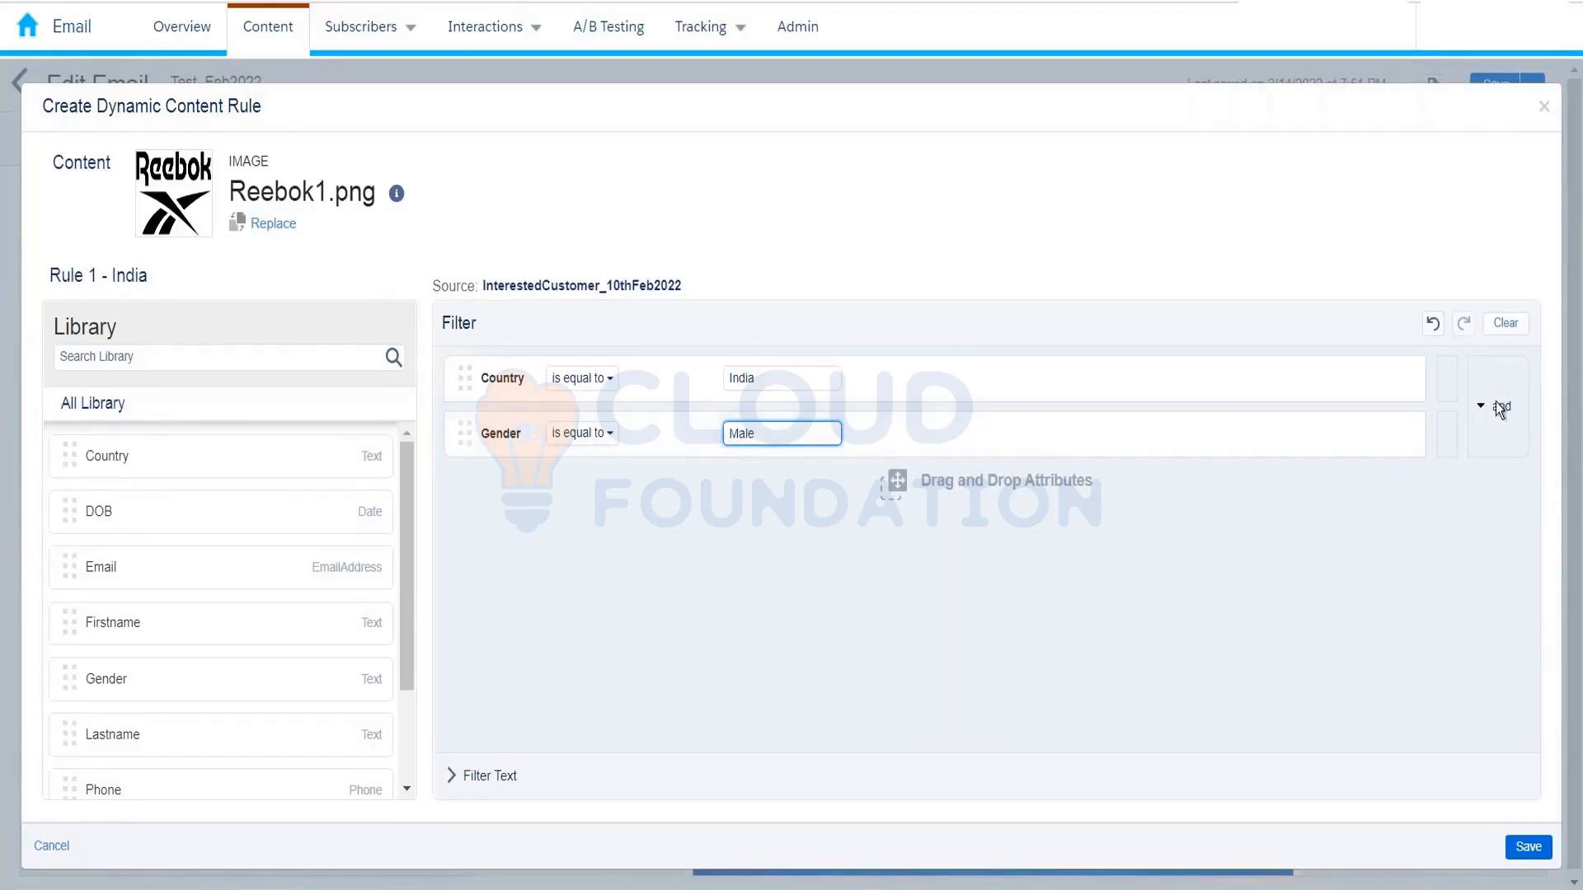
click(1498, 407)
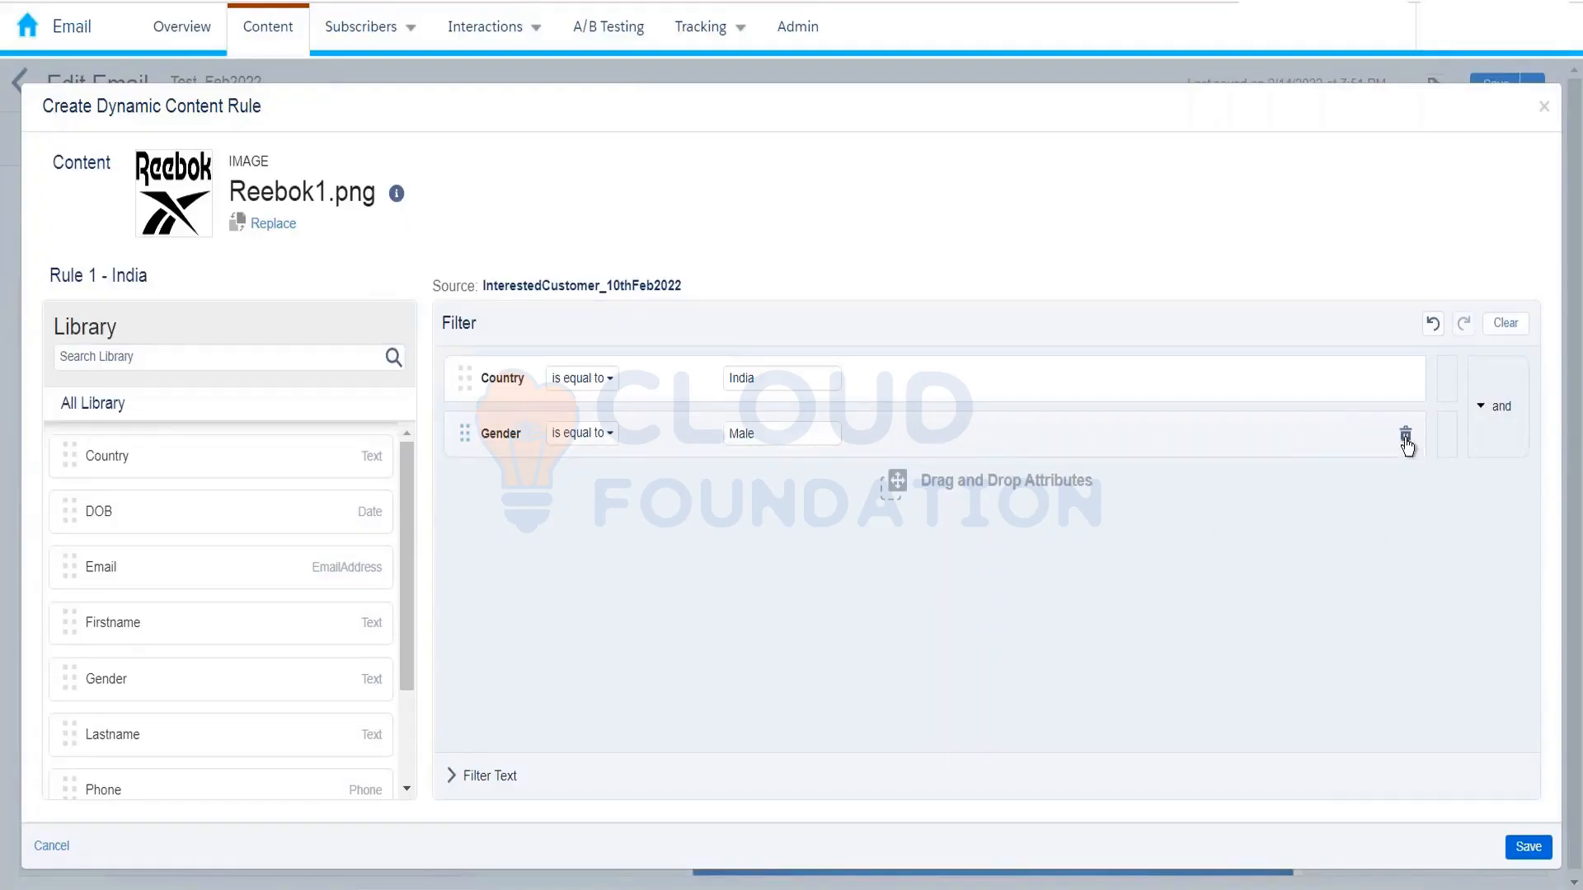
click(1405, 435)
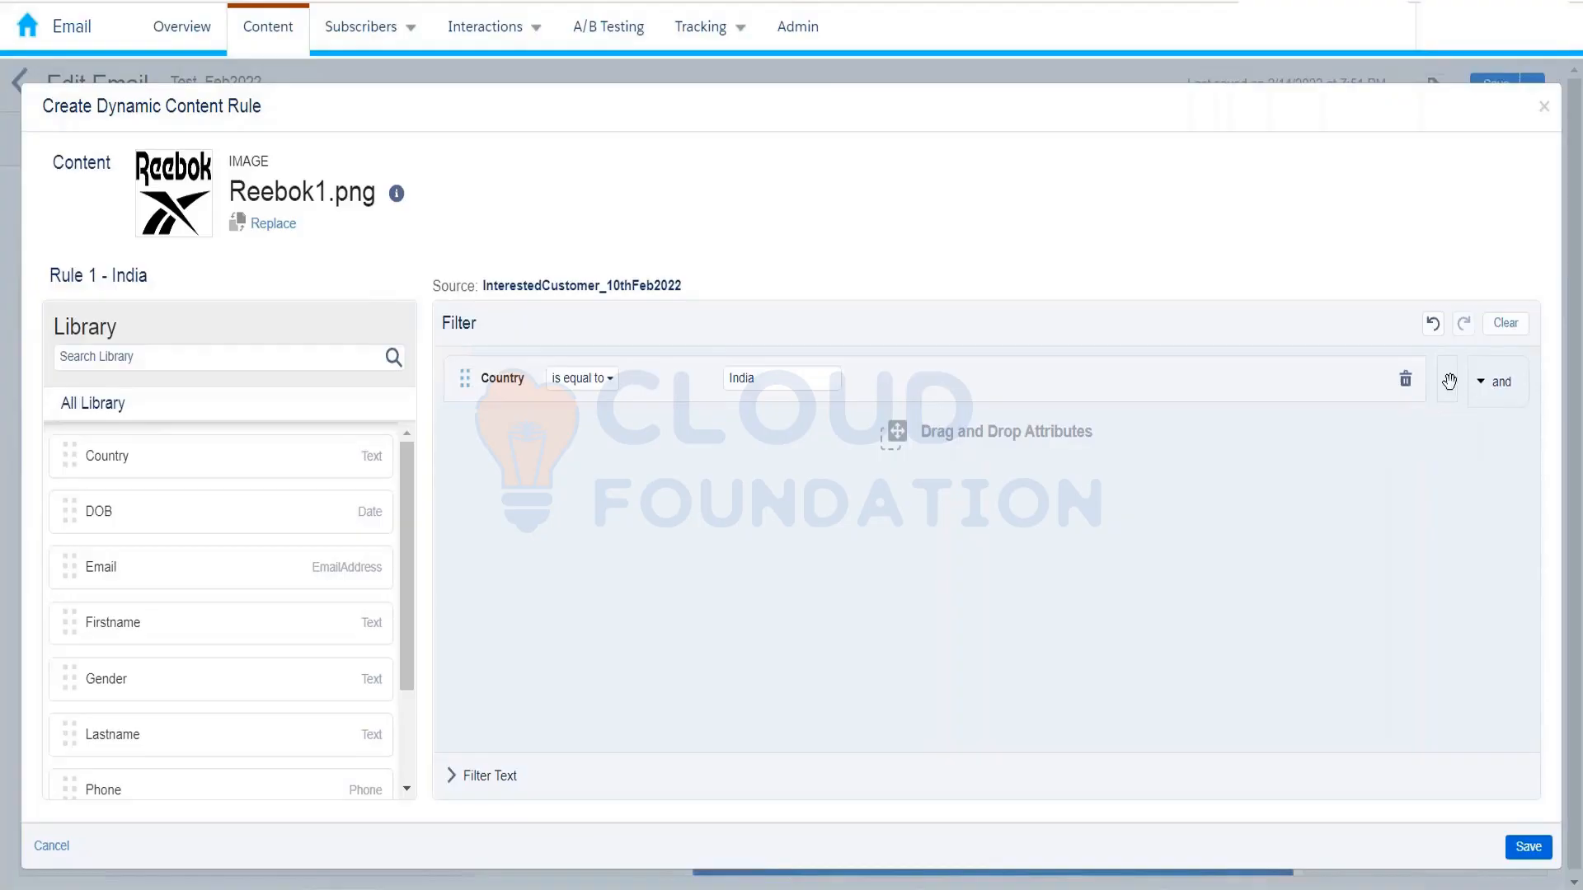
click(1525, 848)
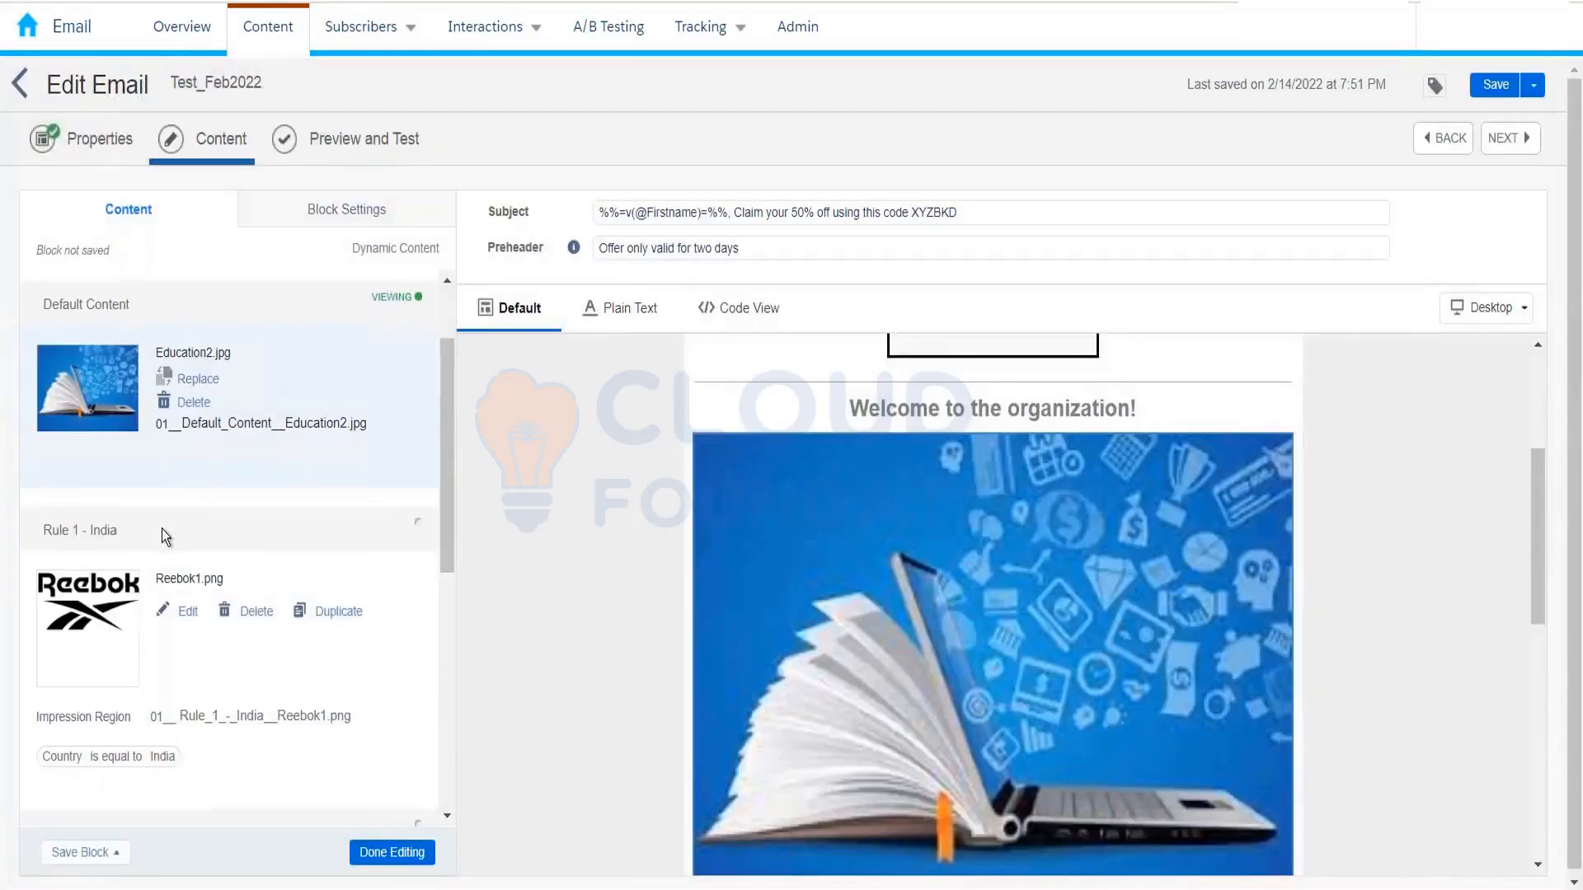
Step: Reopen Rule 1 - India and review the dynamic content rules
click(187, 612)
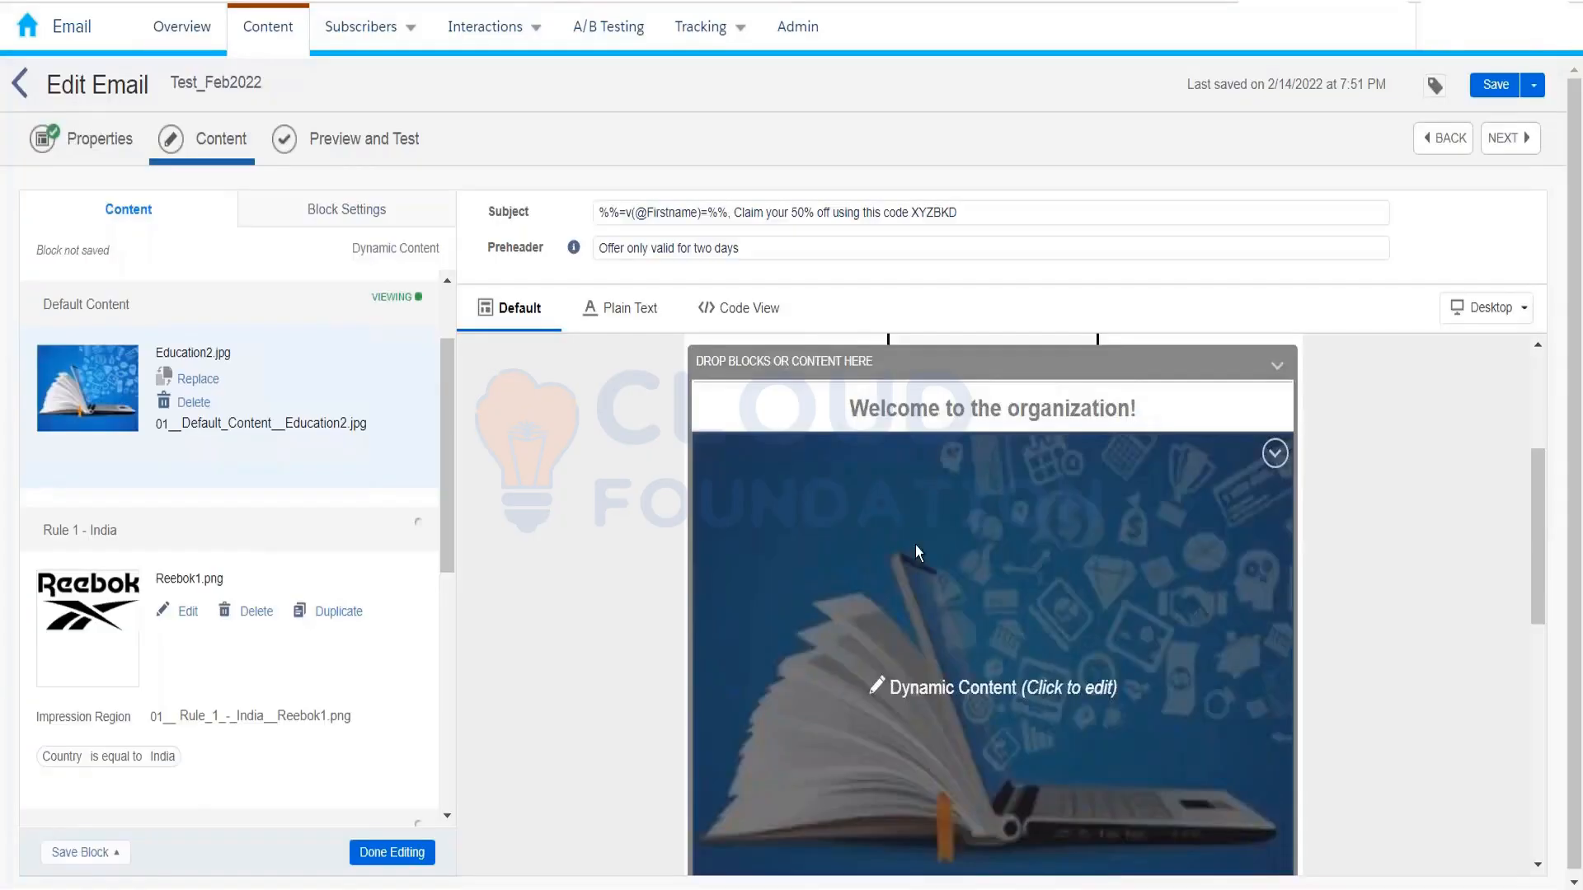
scroll(451, 549, down, 6)
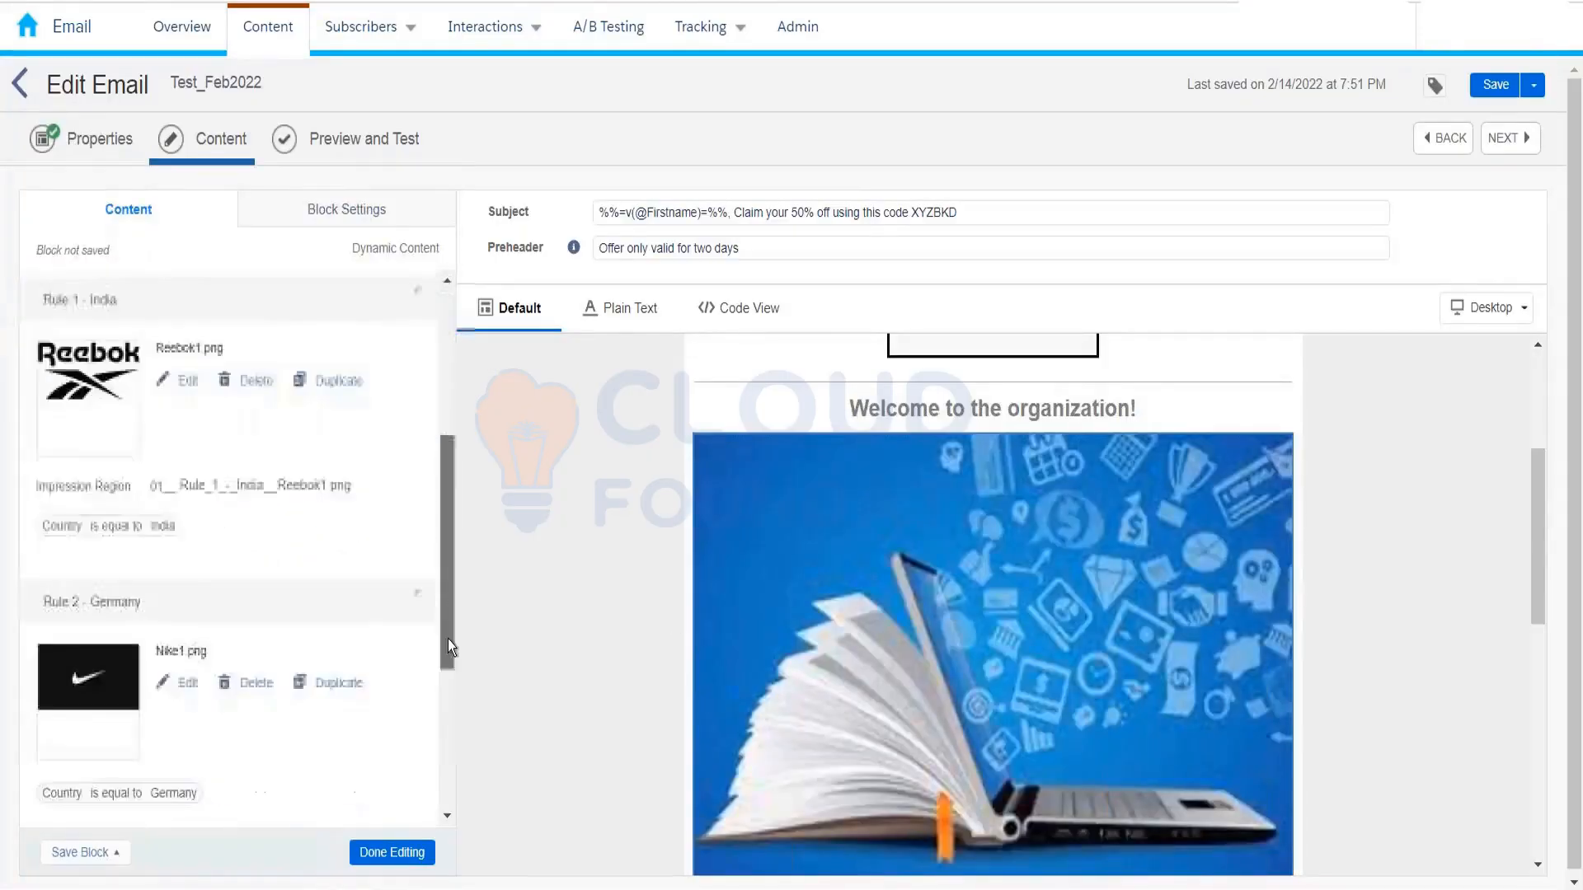
scroll(438, 592, up, 8)
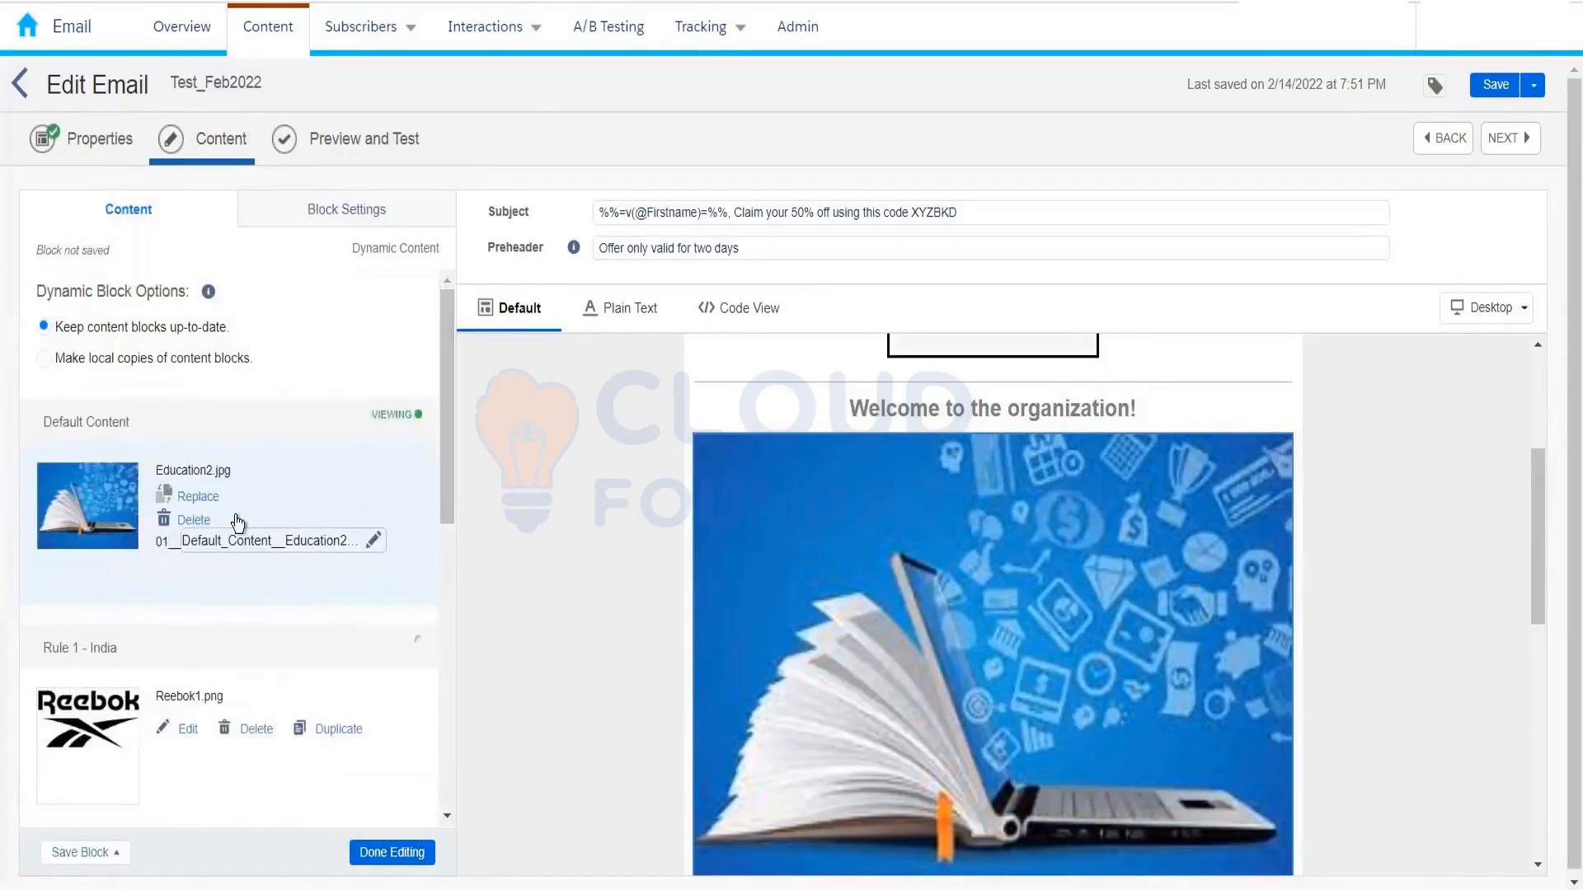
scroll(187, 488, down, 3)
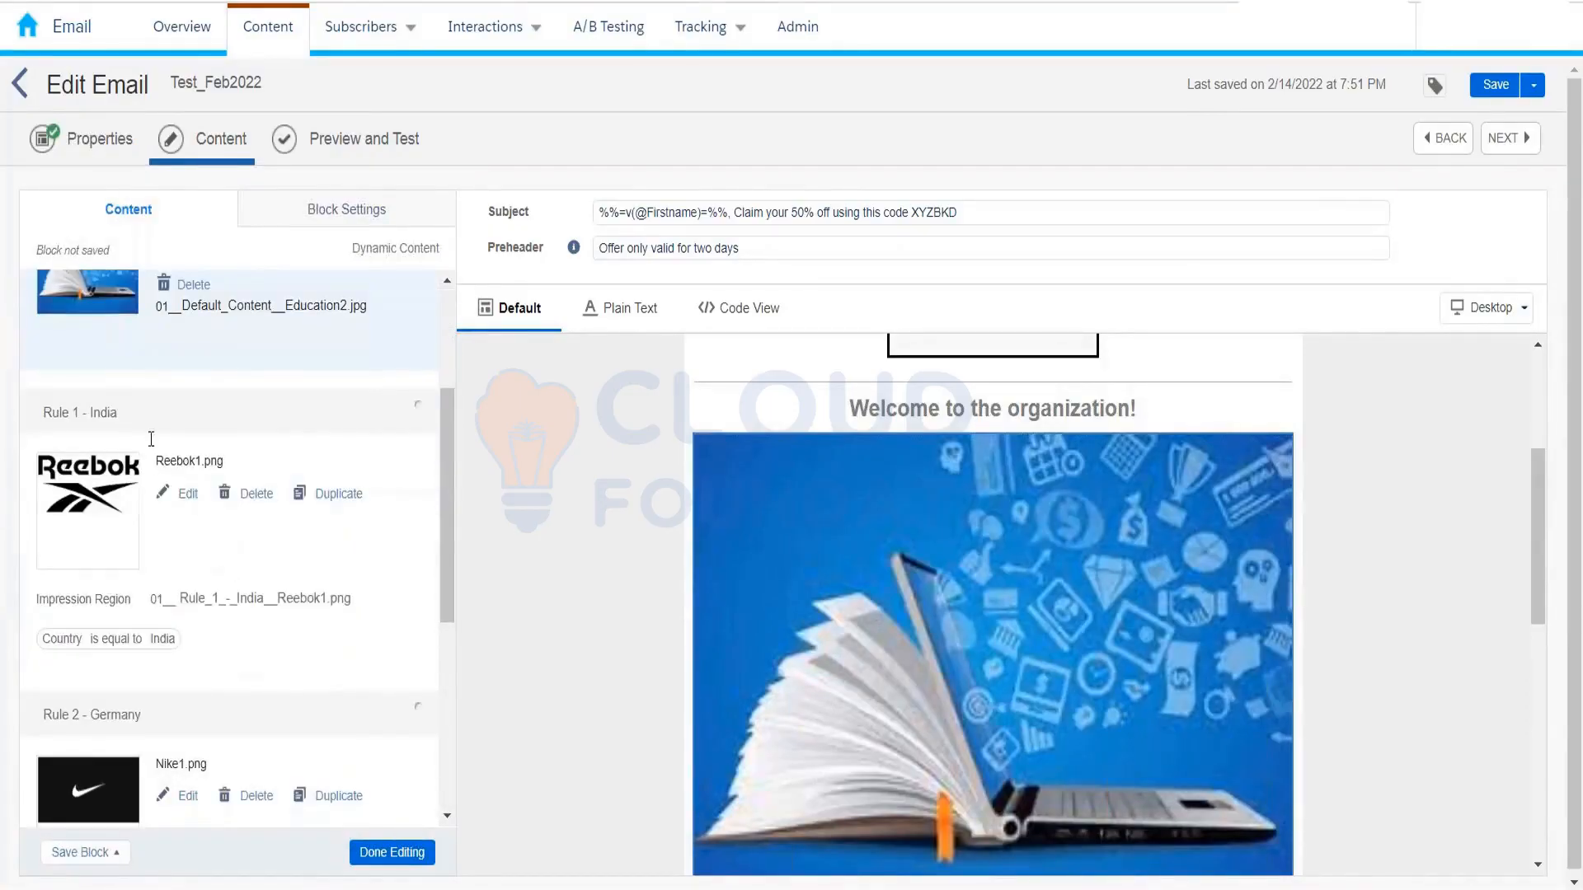
scroll(160, 693, down, 5)
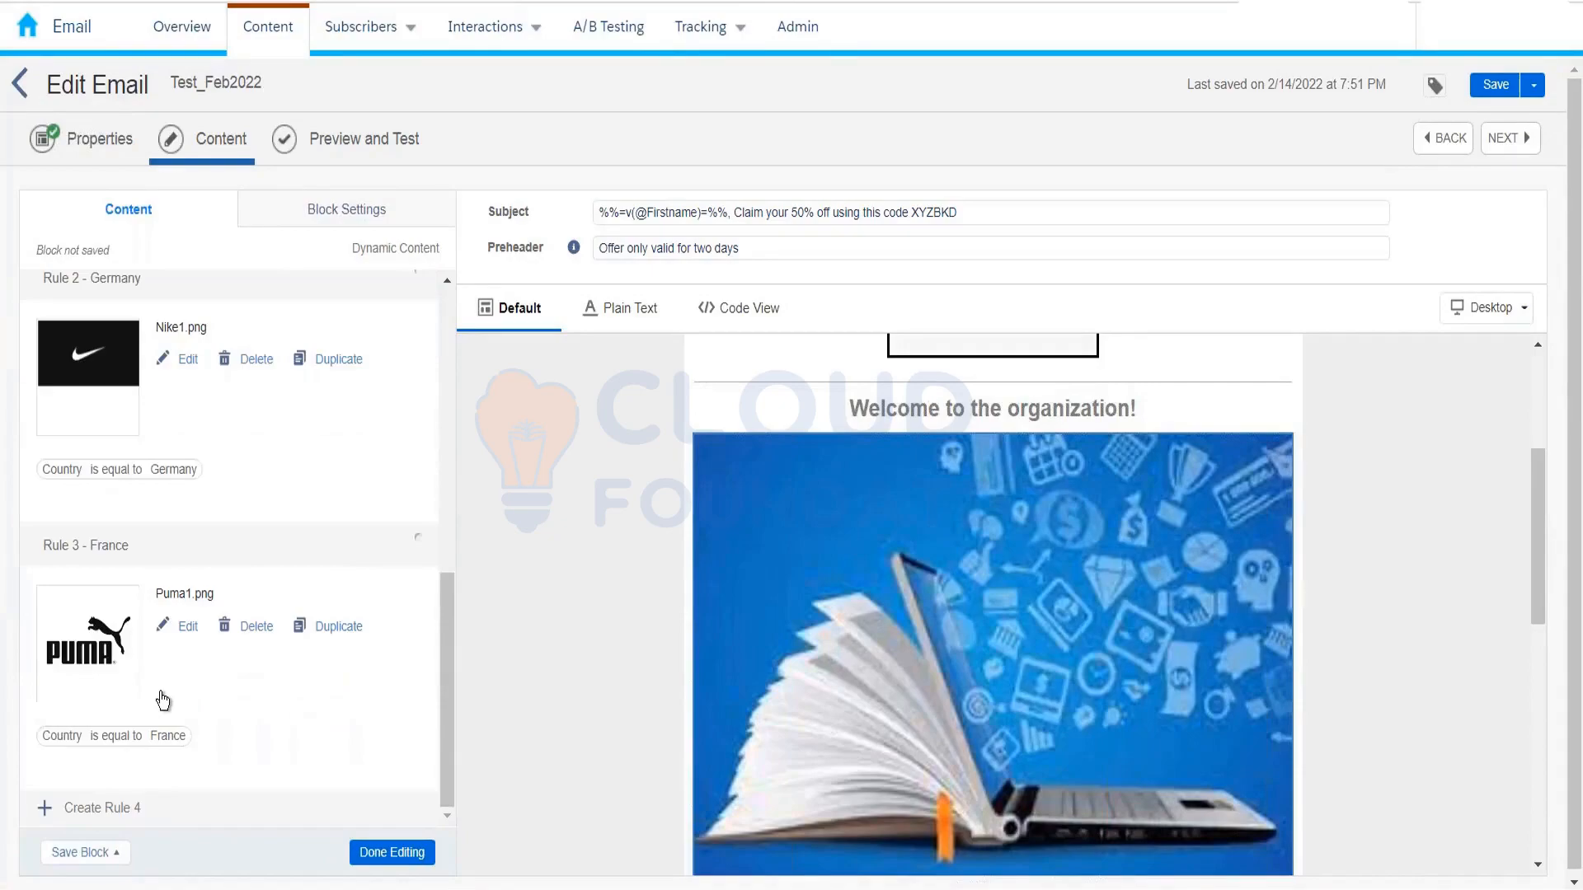
scroll(160, 697, up, 4)
scroll(228, 544, up, 4)
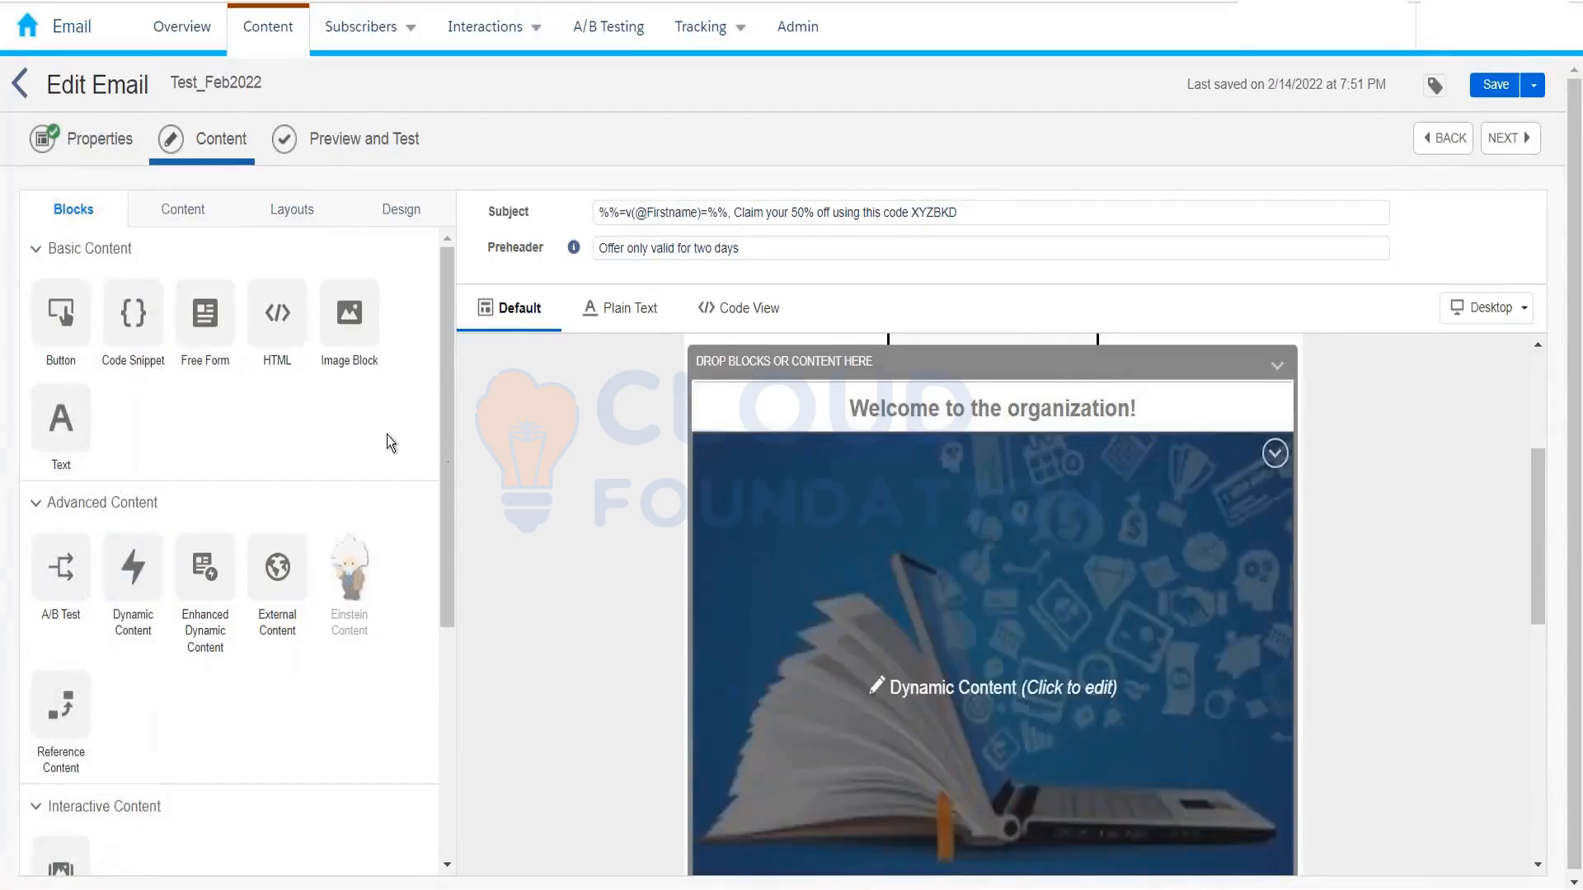
Step: Close the dynamic content panel and save the Test_Feb2022 email
click(849, 563)
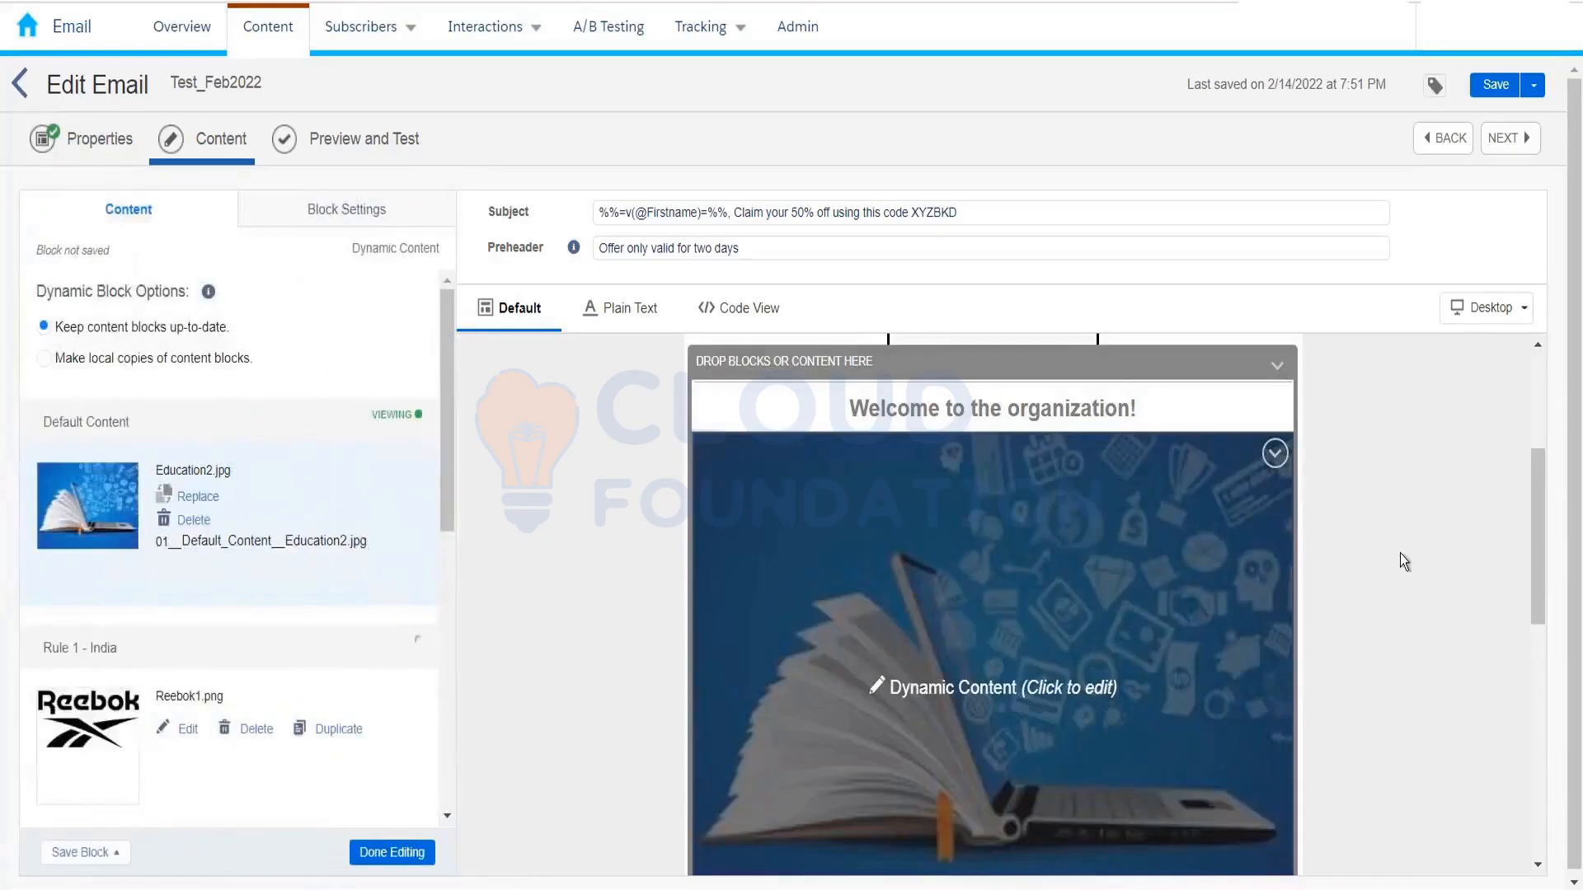
click(602, 474)
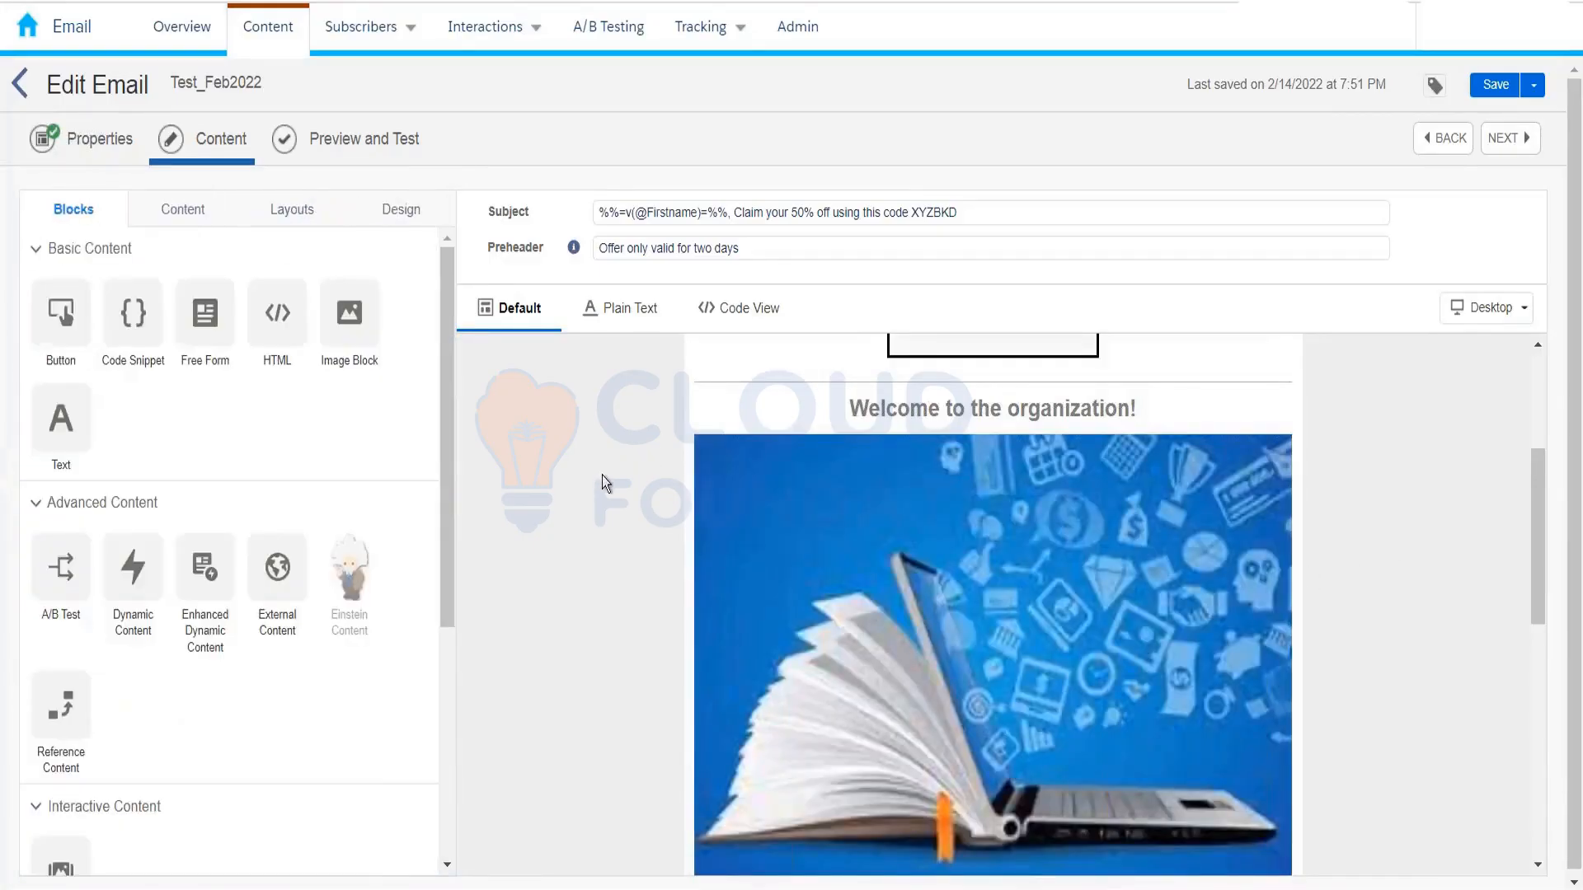
scroll(602, 476, down, 1)
click(356, 155)
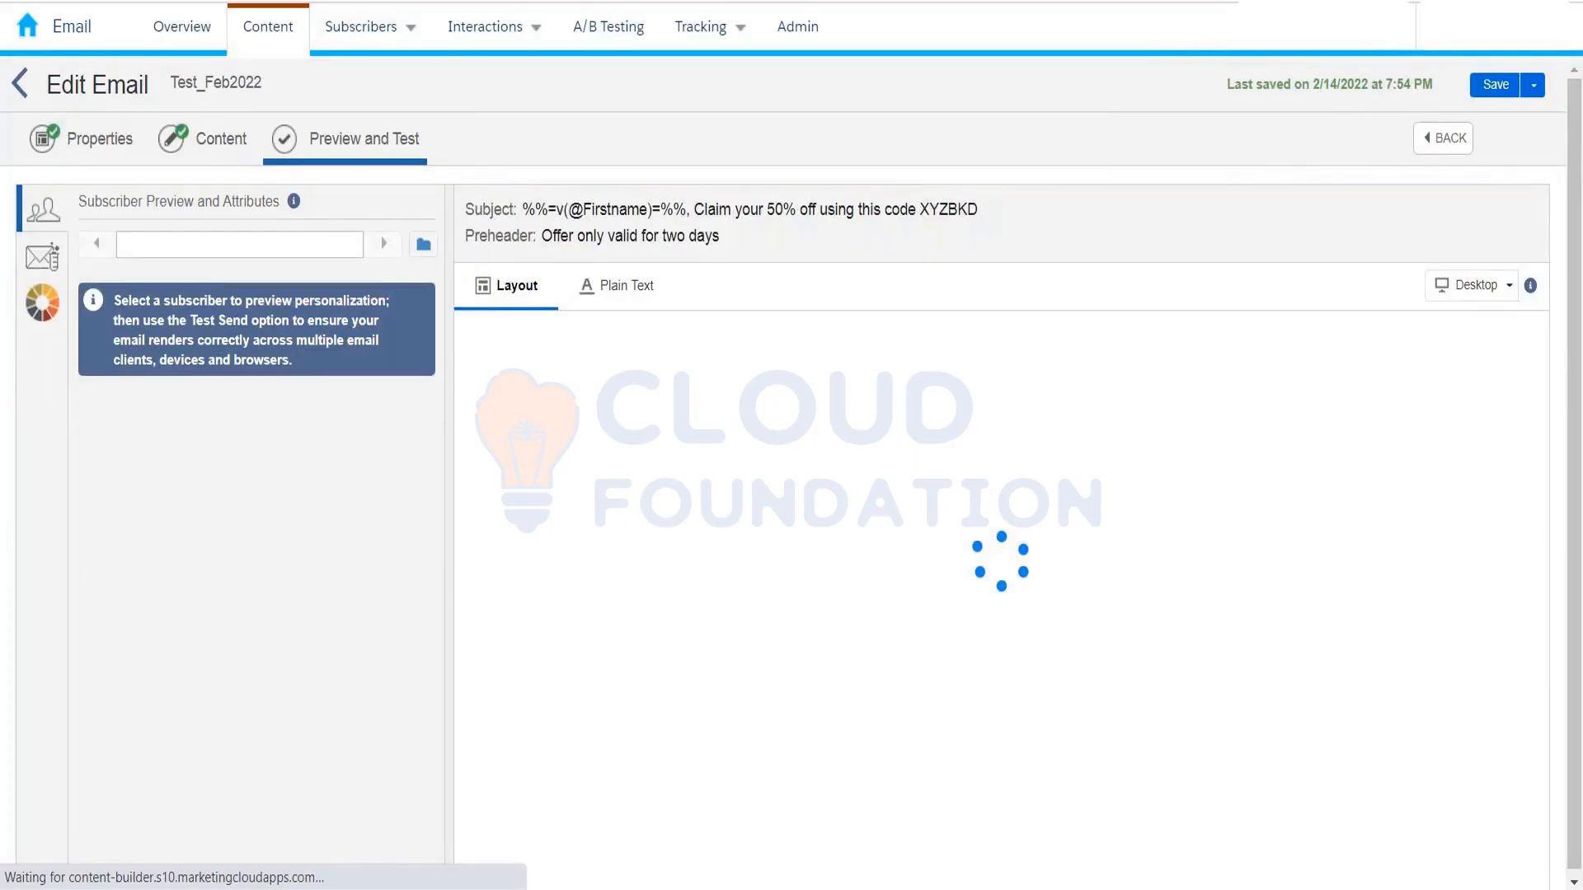
Step: Preview as the first subscriber of InterestedCustomer_10thFeb2022 from the 10thFeb data extension folder
click(422, 249)
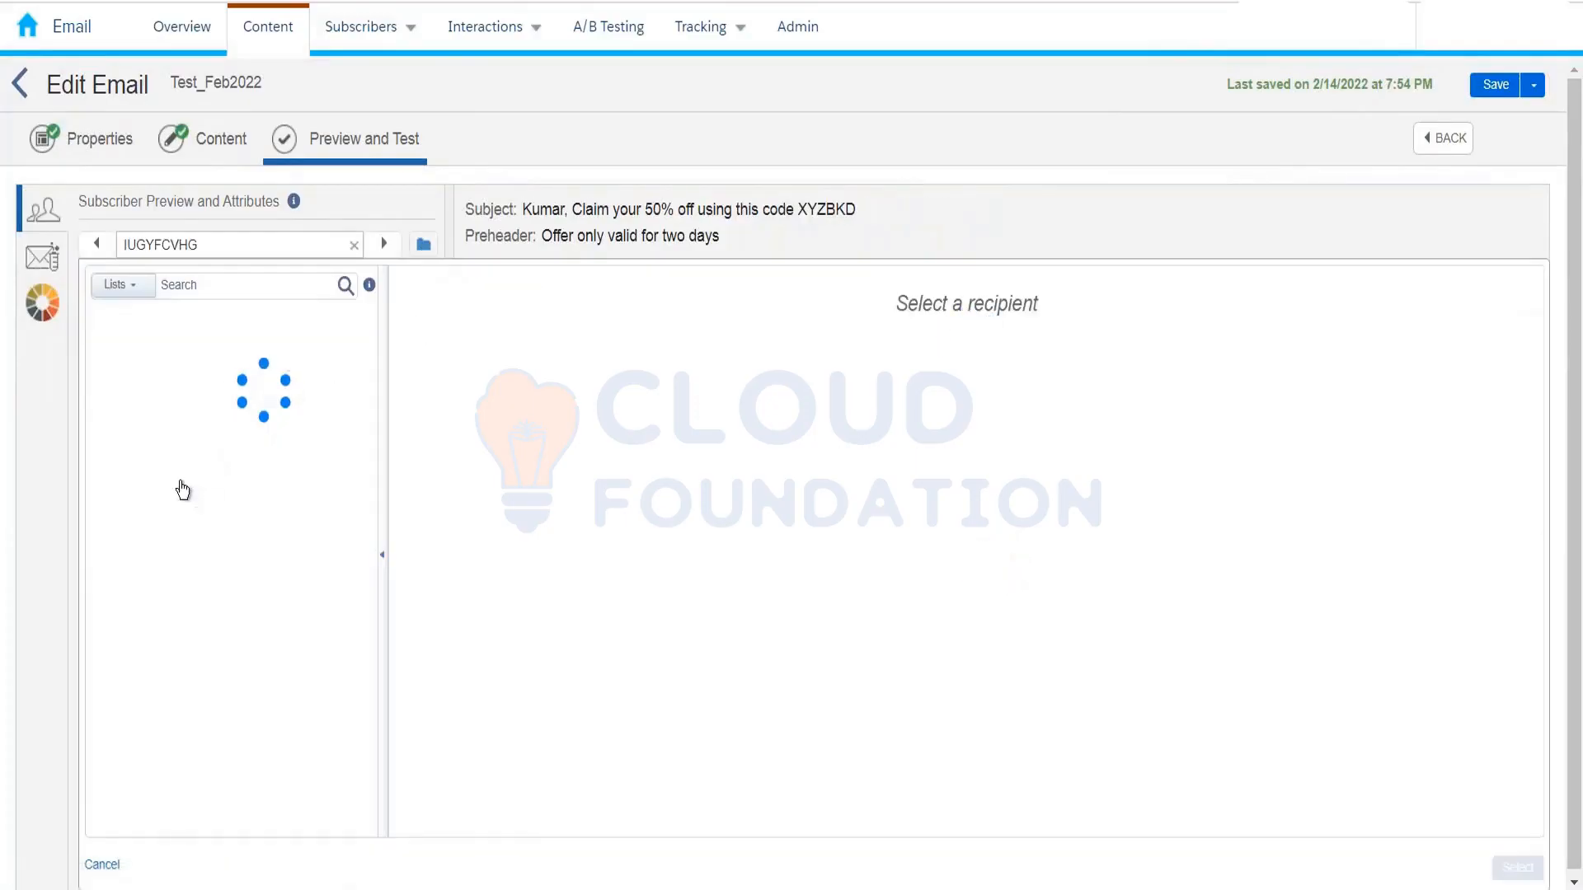
click(102, 422)
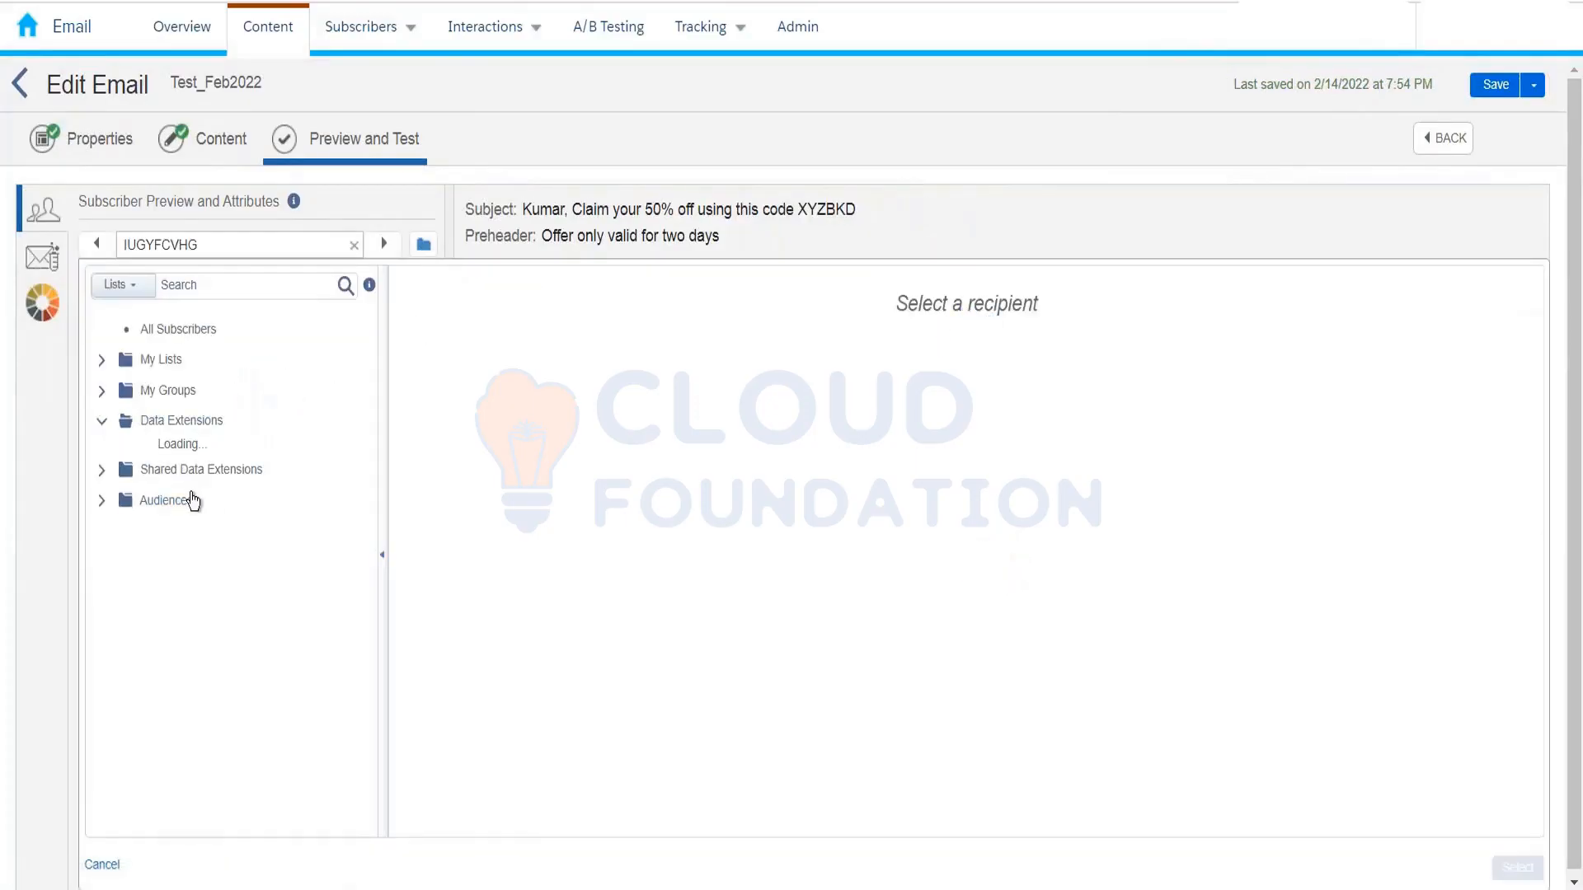
scroll(197, 600, down, 5)
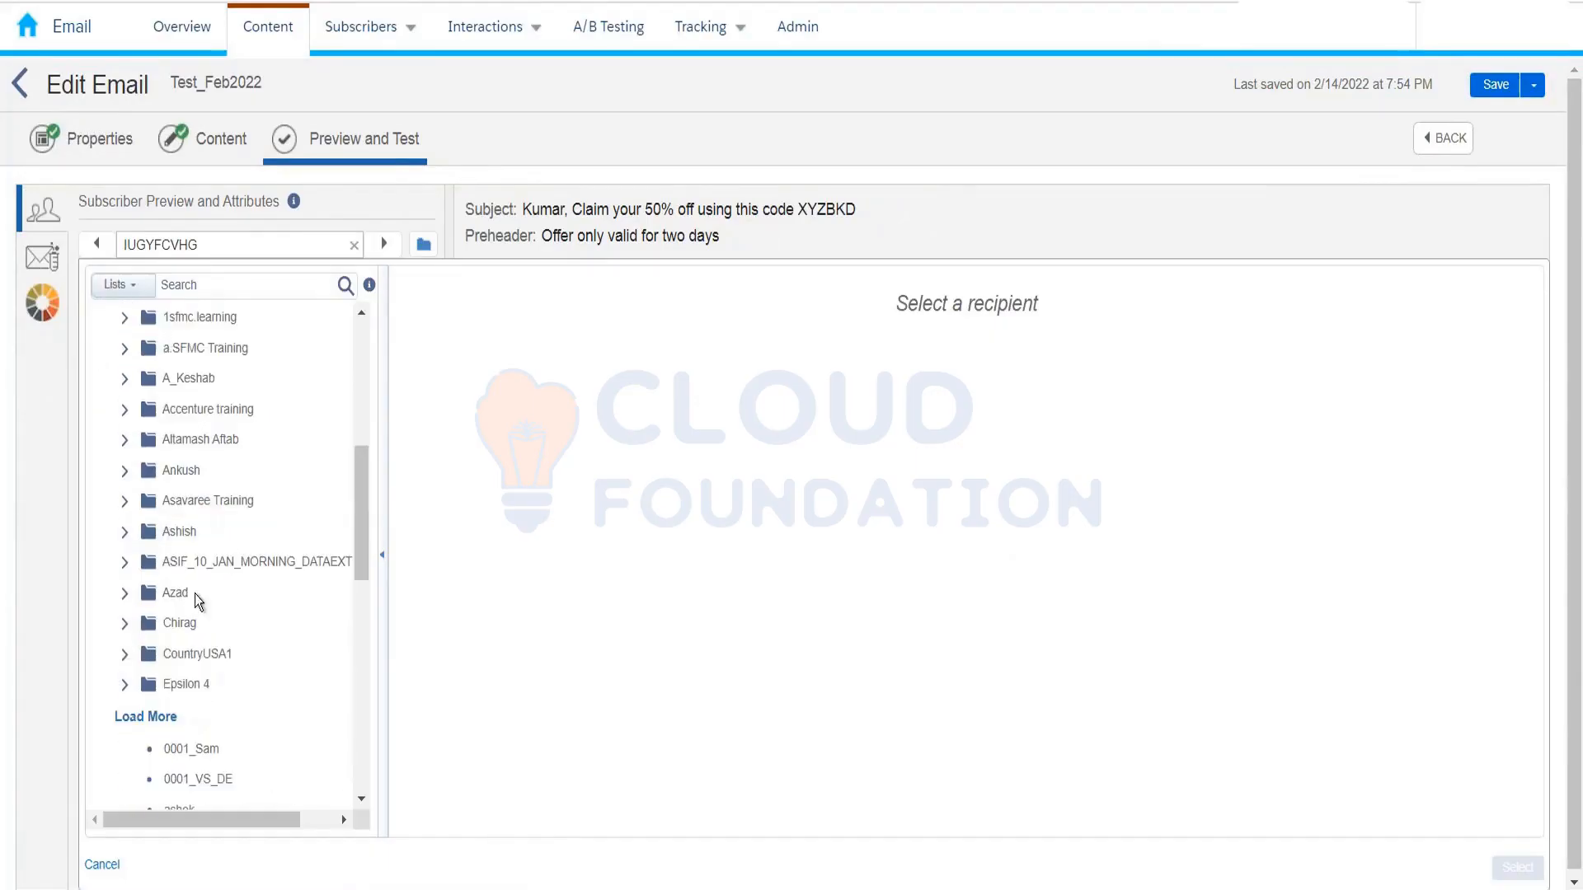
click(162, 716)
scroll(300, 554, down, 2)
scroll(300, 545, down, 8)
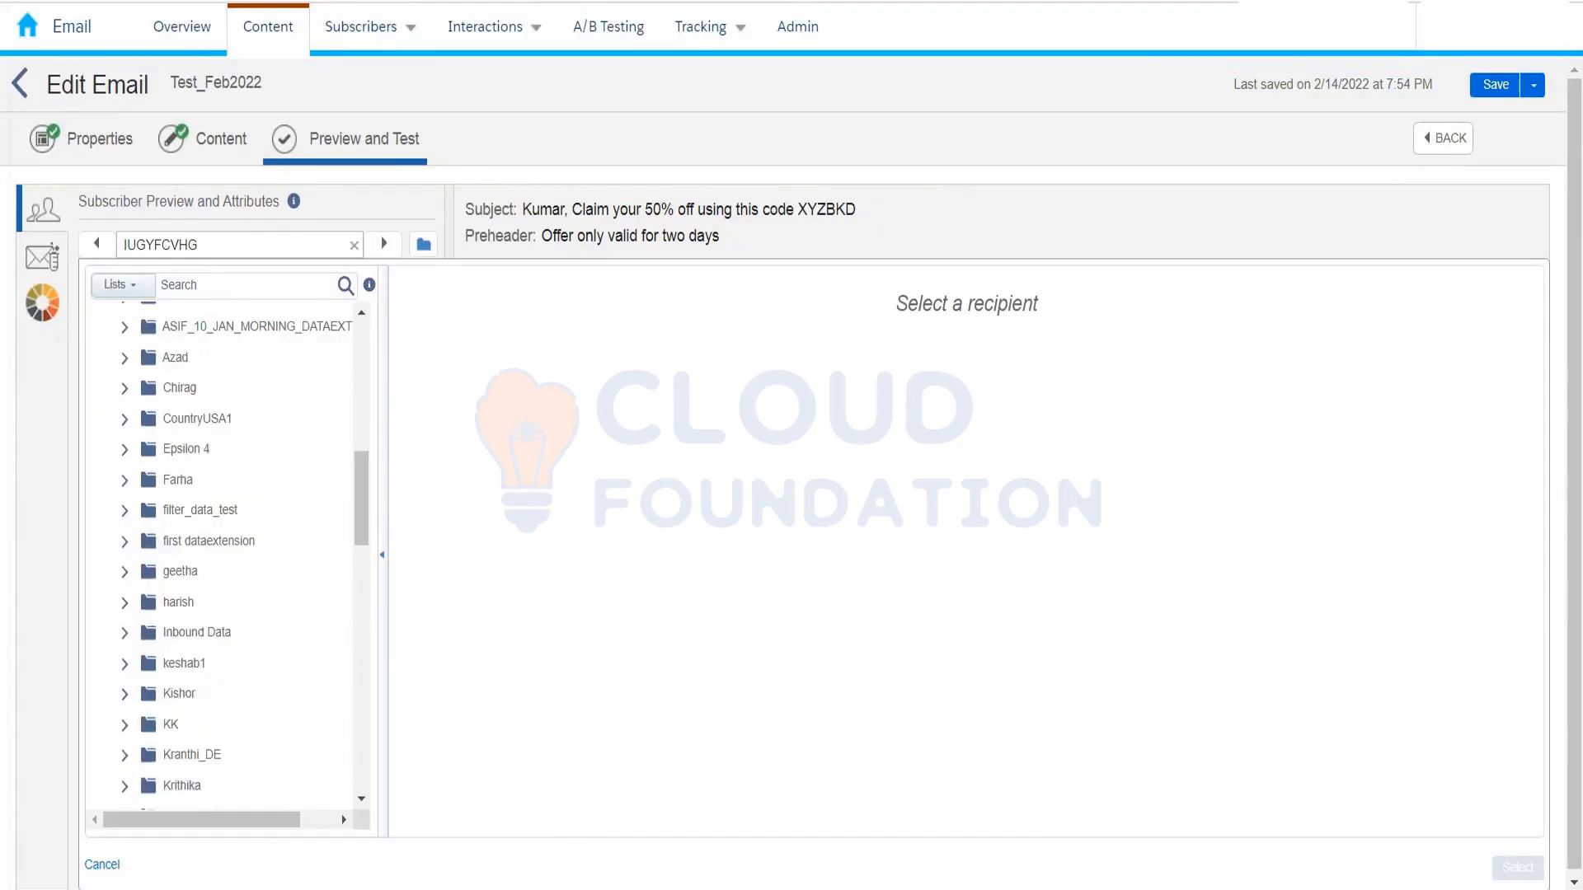
click(253, 497)
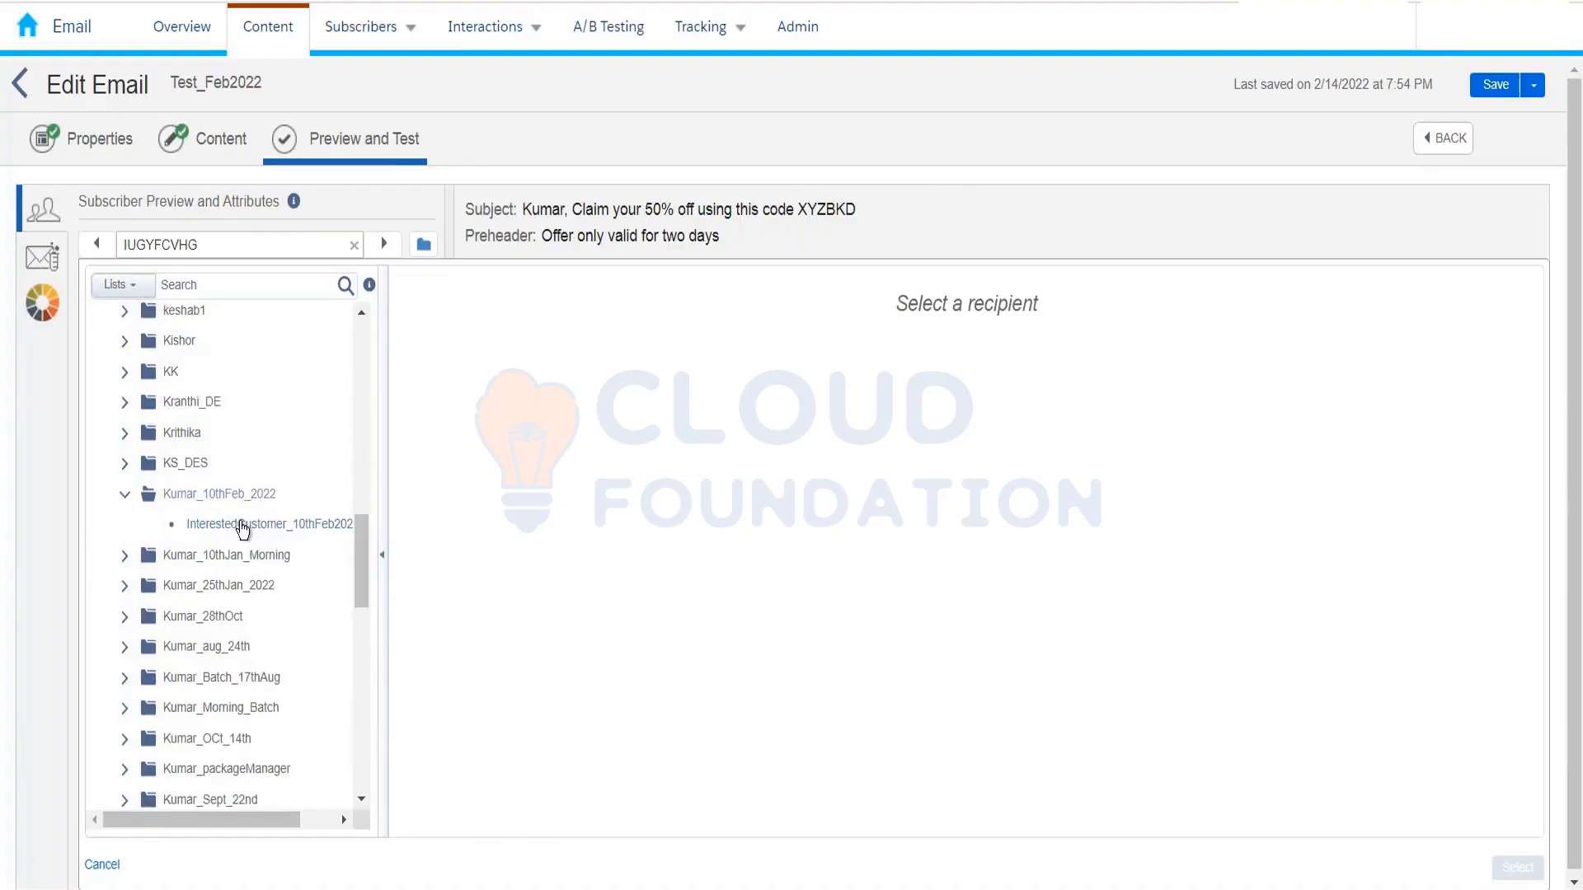
click(340, 524)
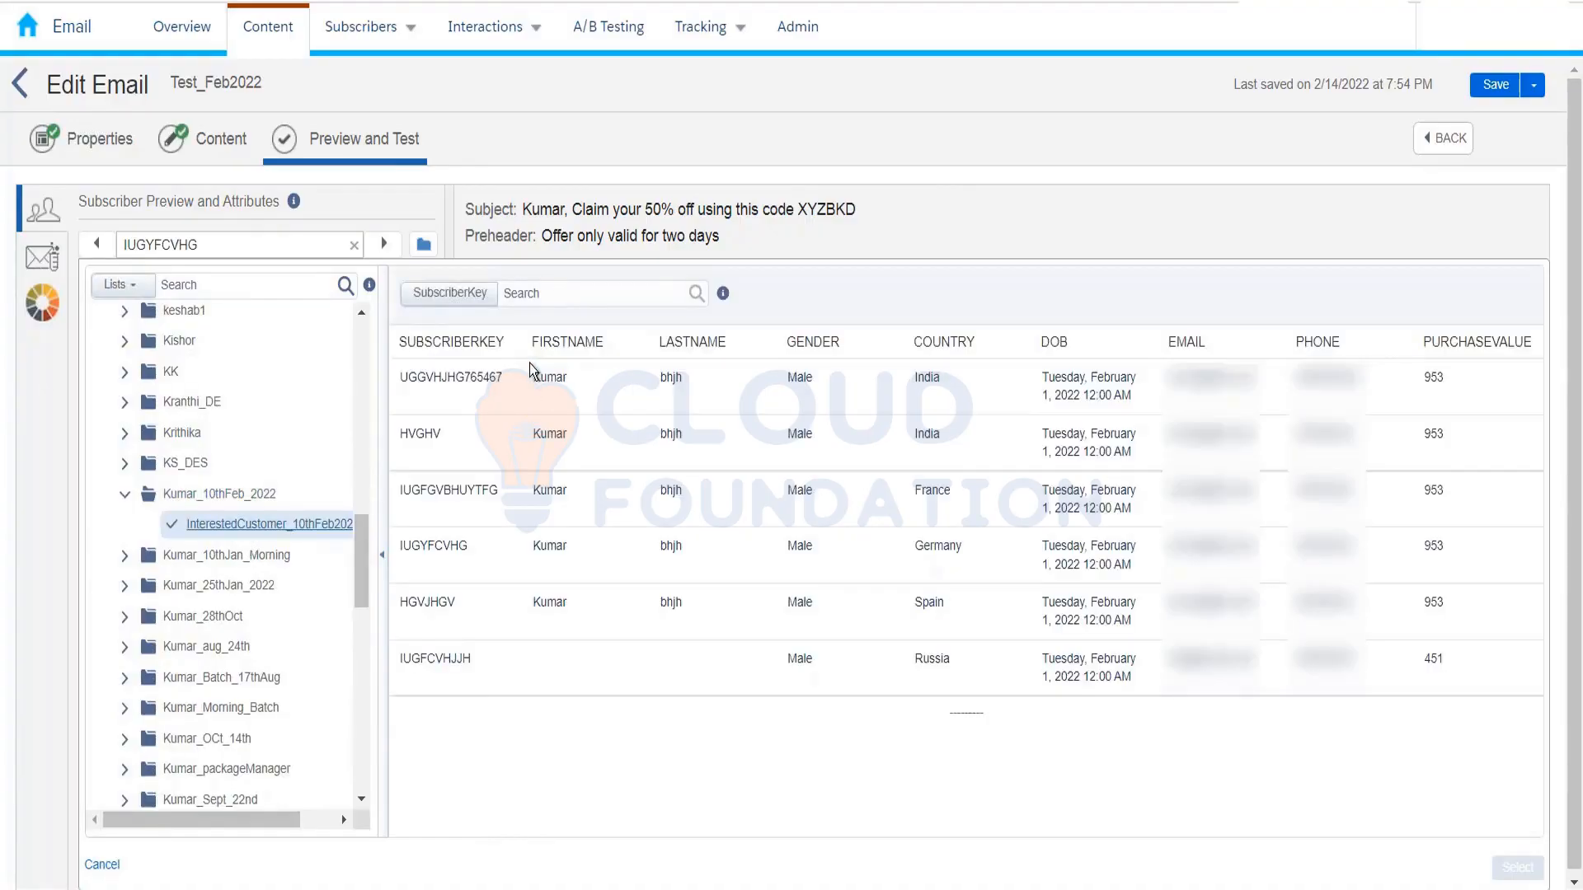
click(529, 367)
click(1518, 868)
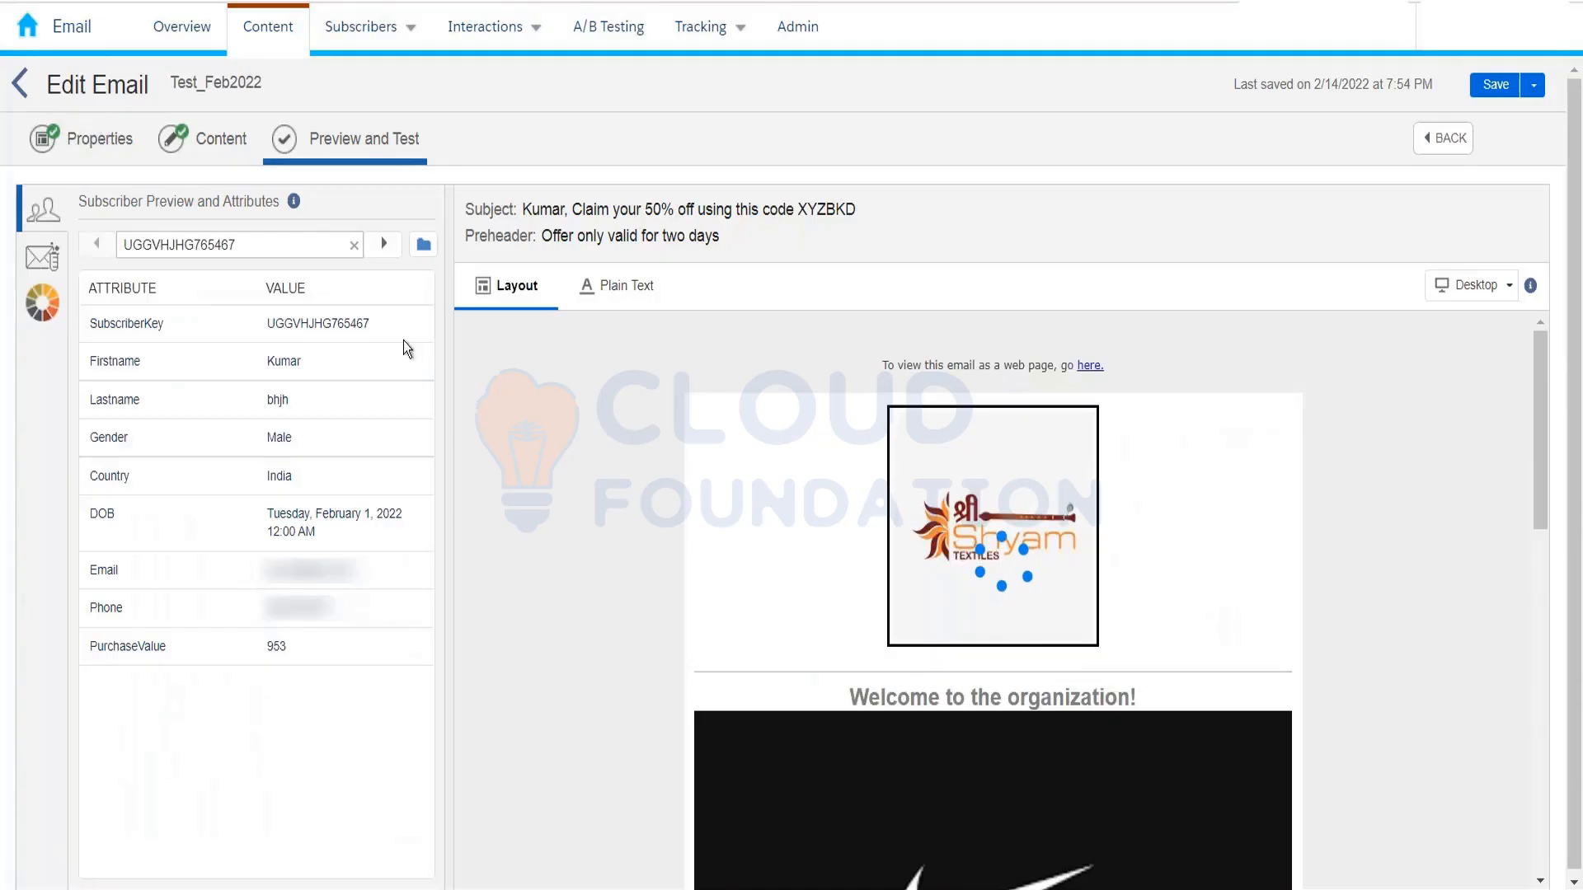
Step: Step through the first preview subscribers, checking the India, India and France images
scroll(659, 512, down, 3)
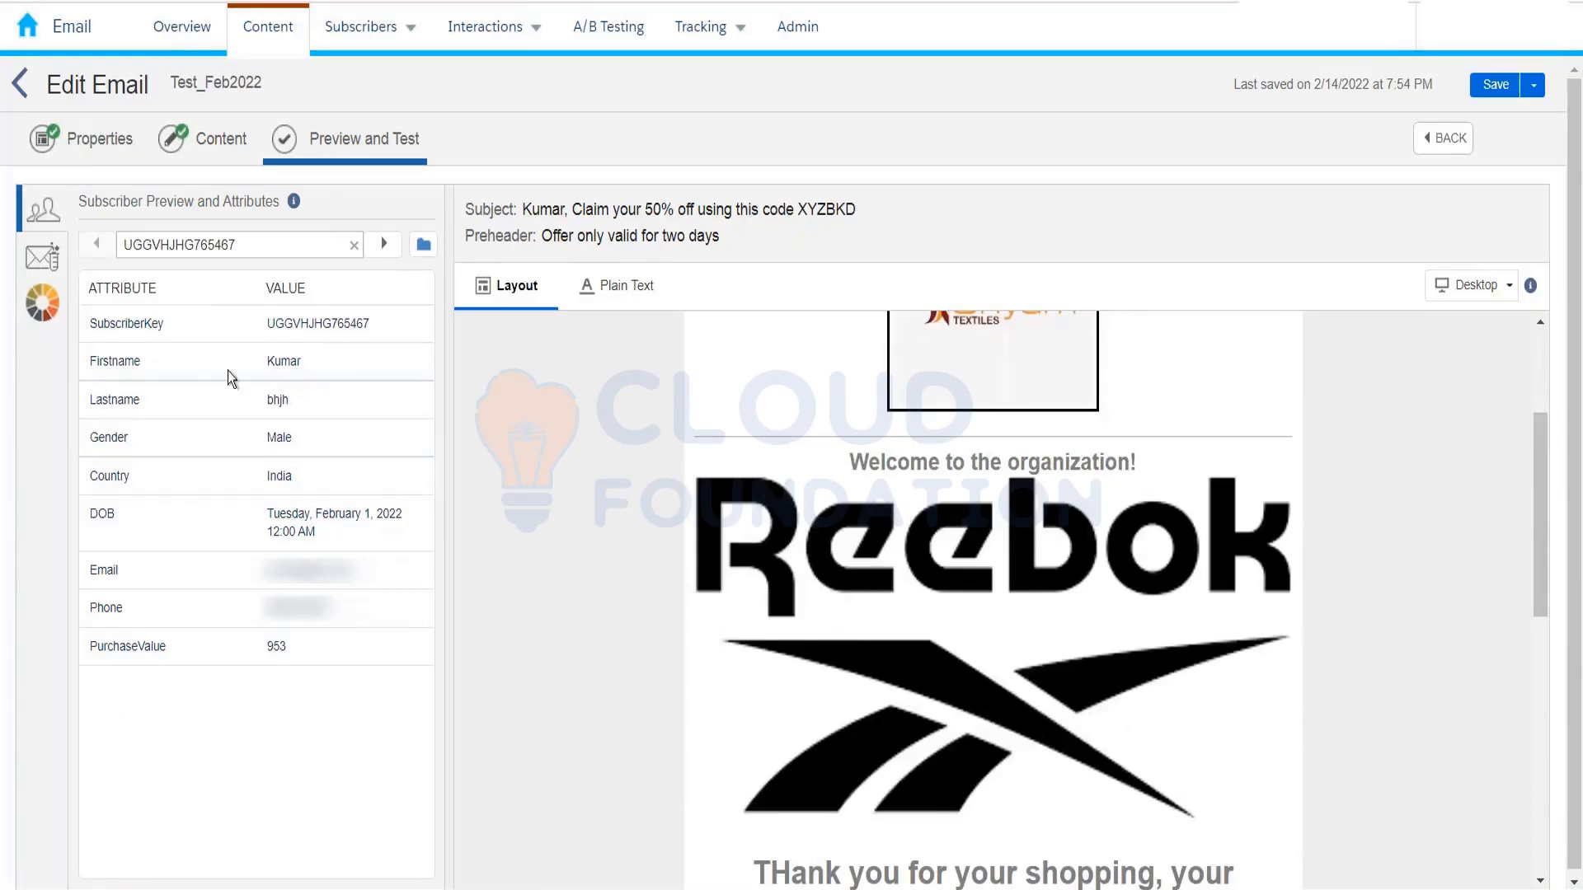
double_click(278, 477)
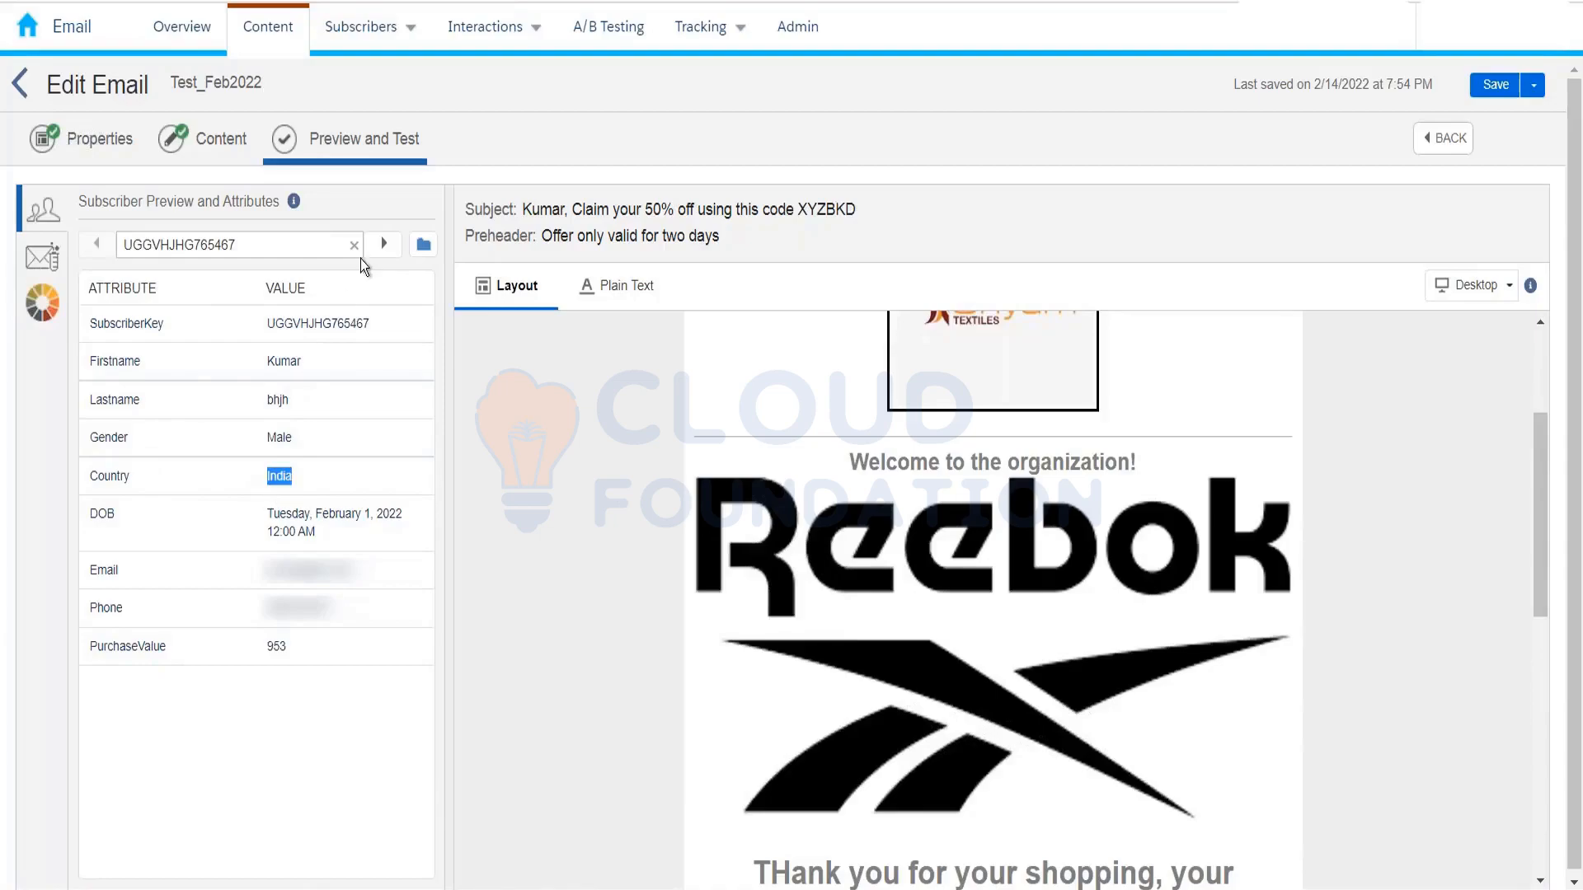
click(383, 244)
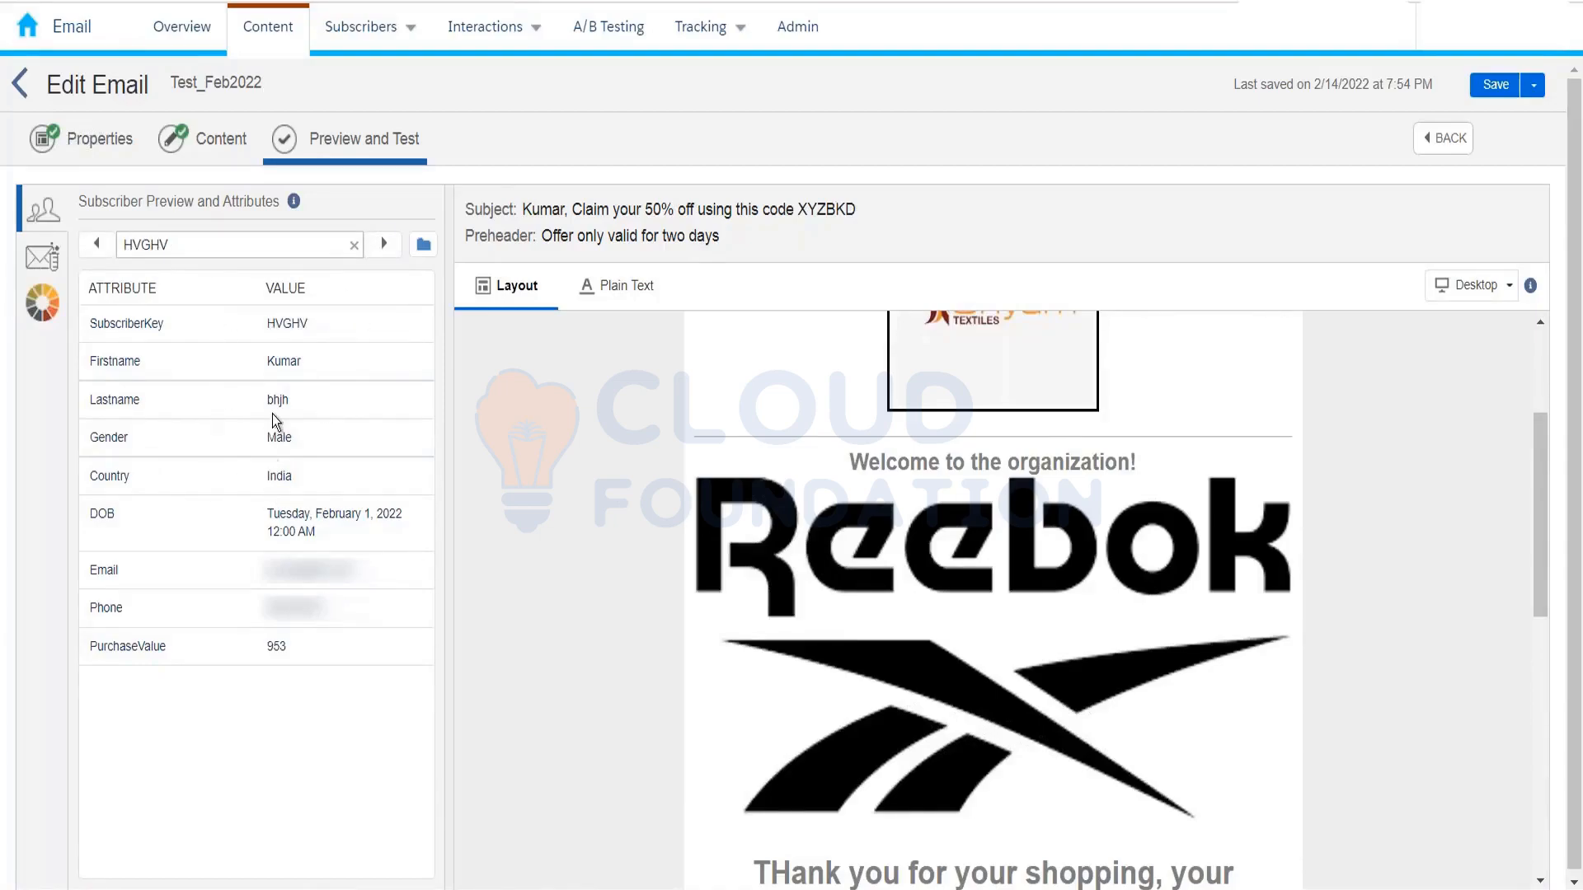
double_click(273, 476)
click(380, 249)
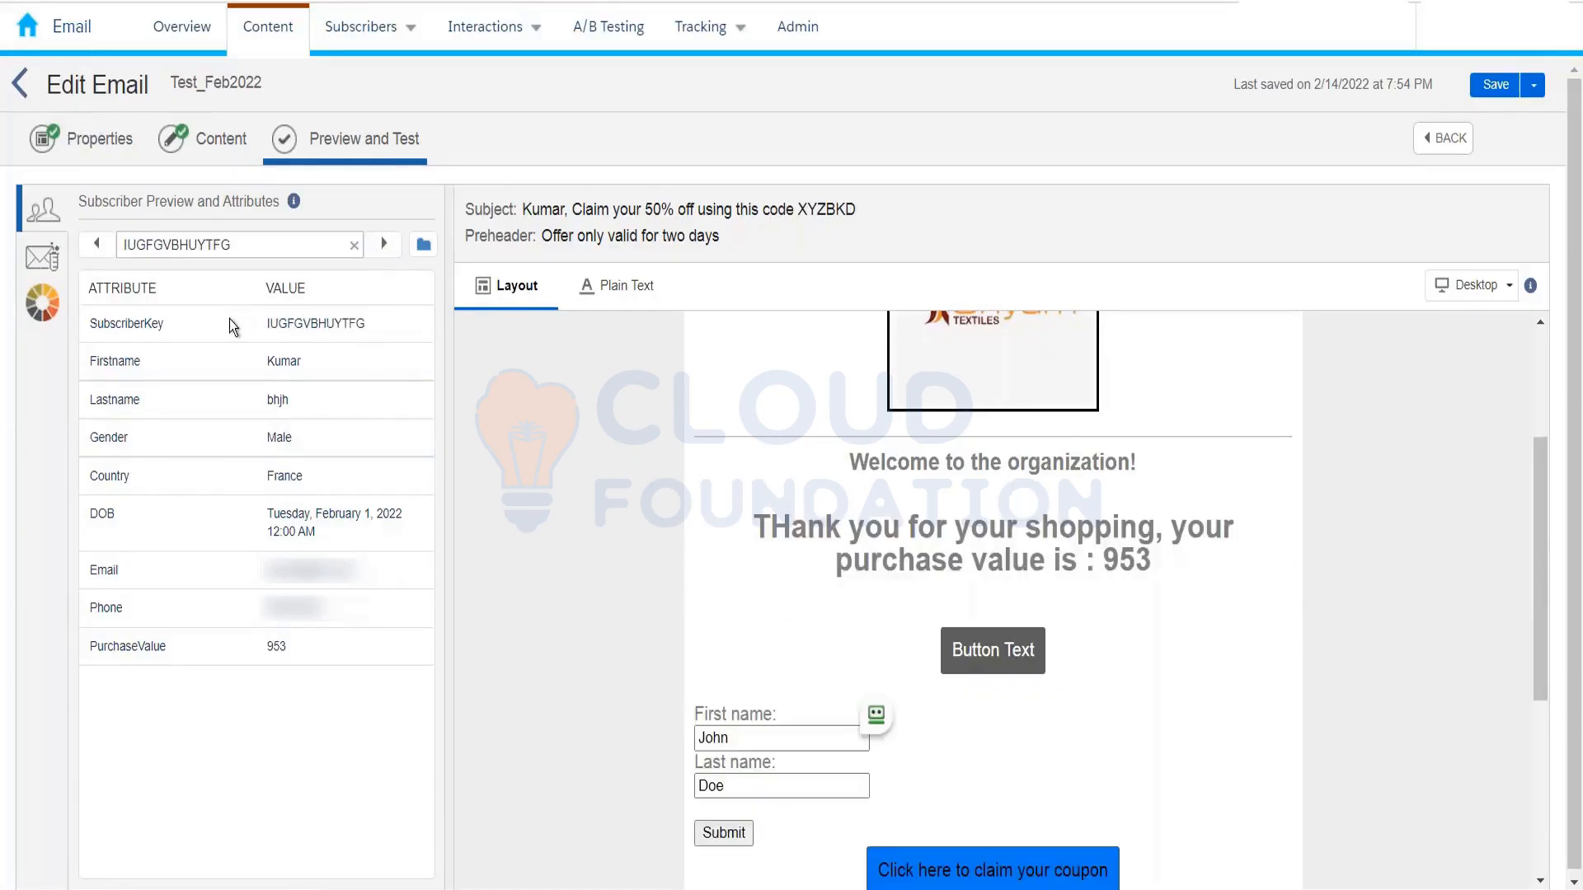
double_click(295, 477)
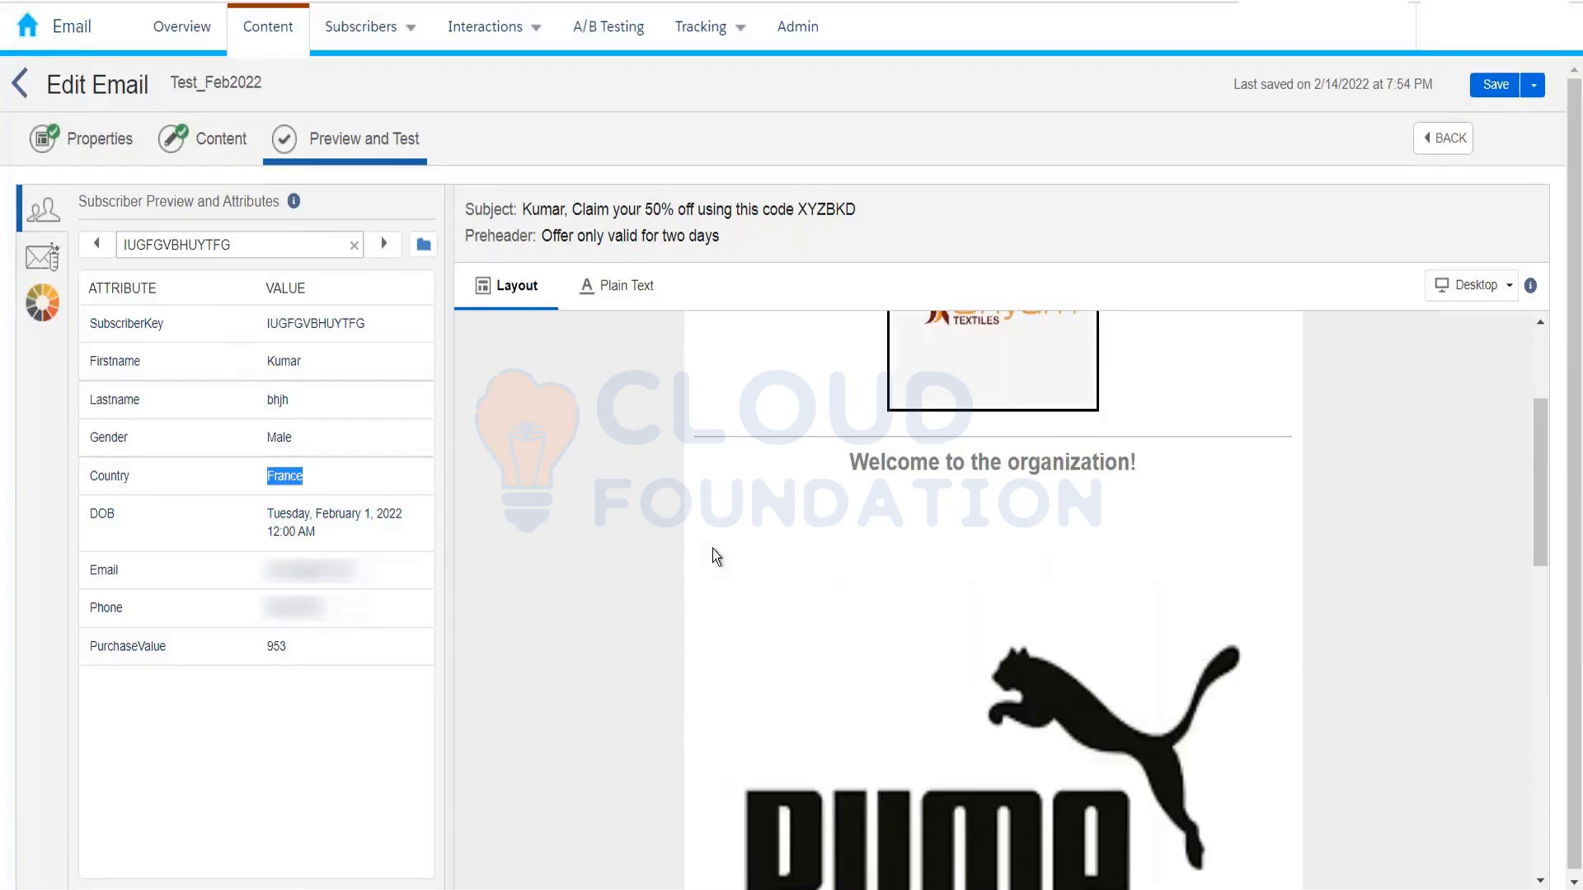
Step: Check the Germany, Spain and Russia subscribers' images, then return to the Content step
scroll(712, 547, down, 1)
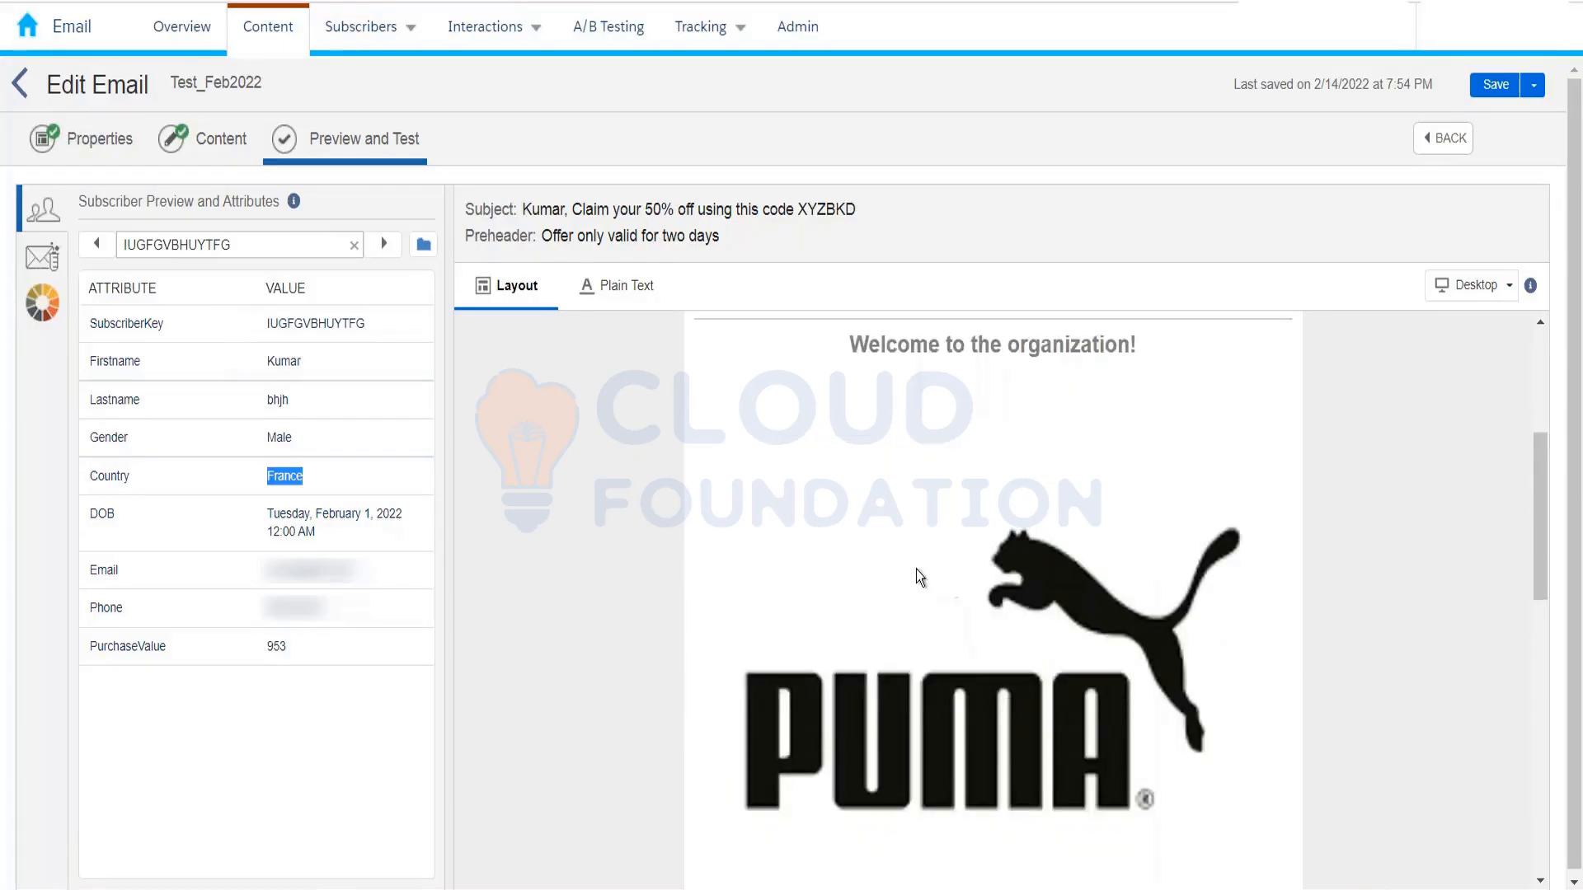
click(383, 246)
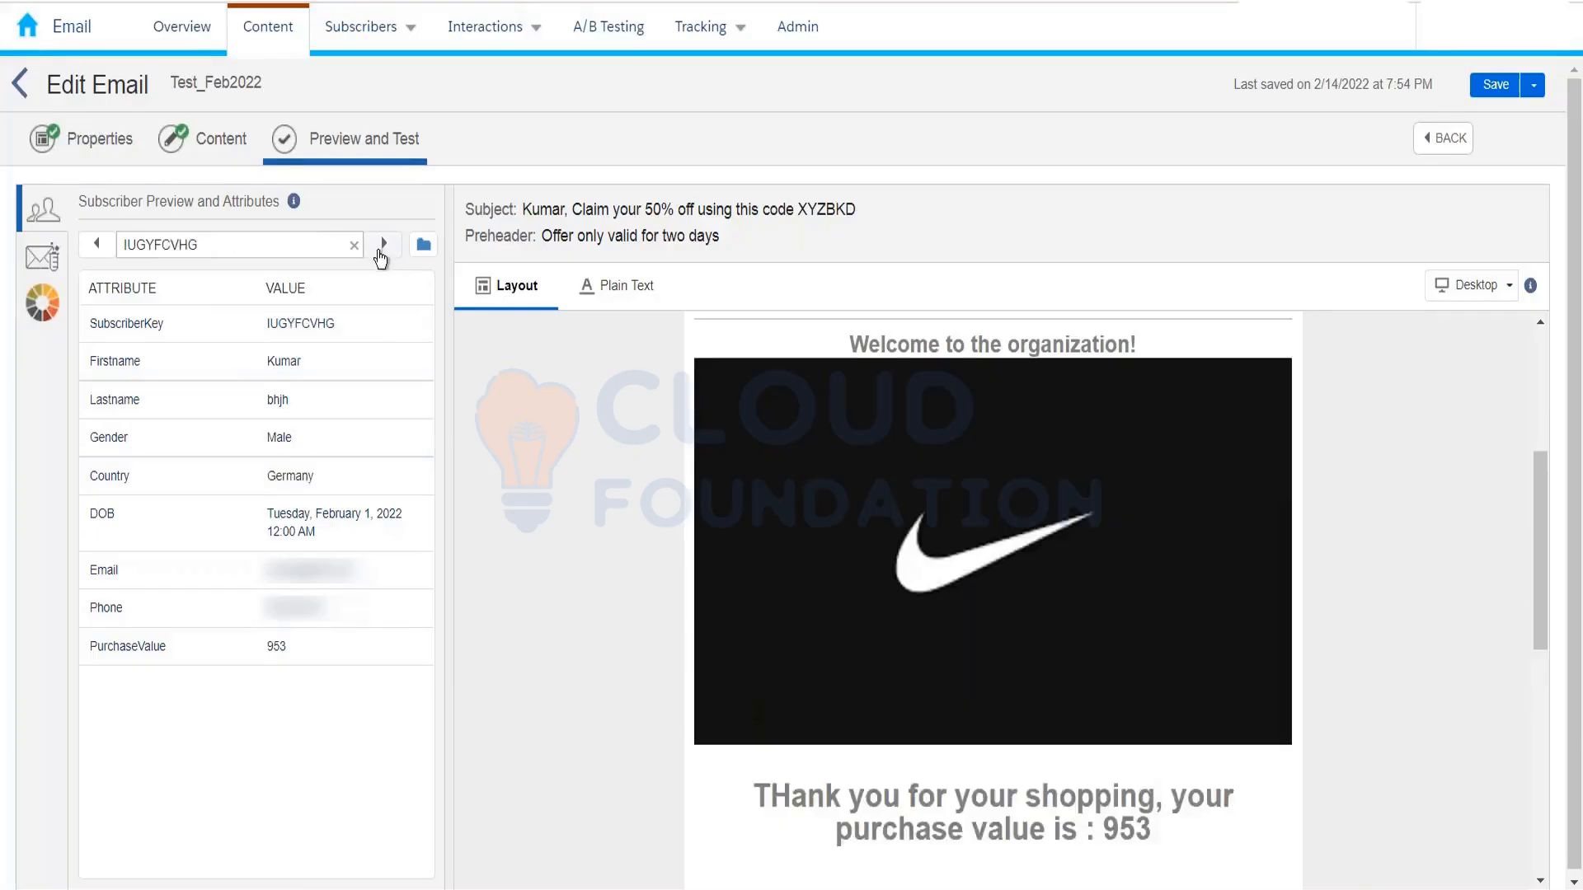
double_click(292, 479)
click(380, 245)
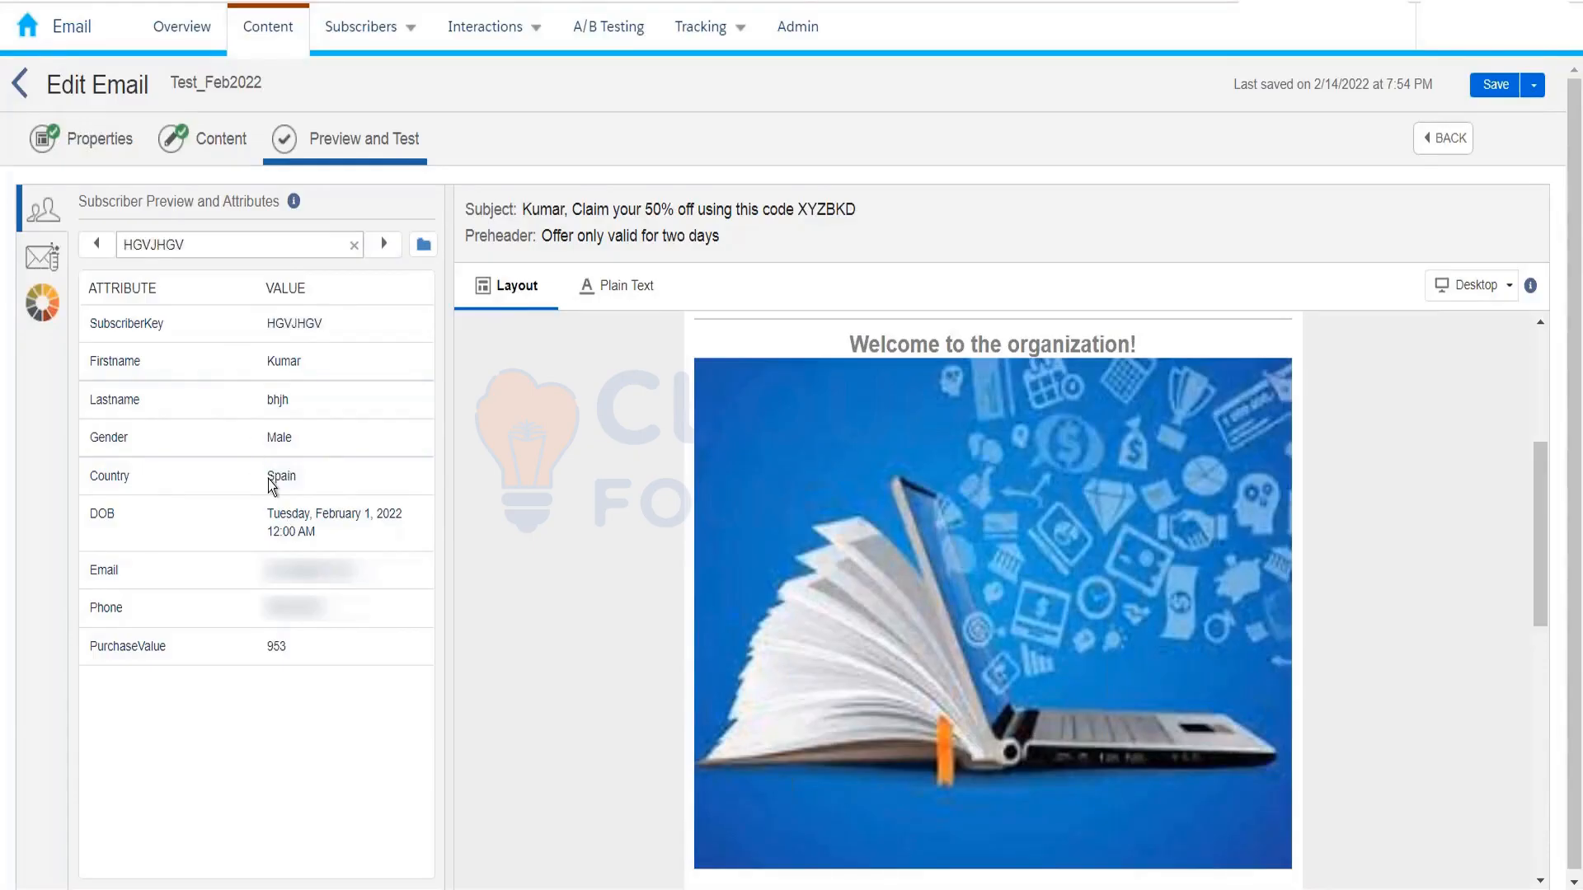
double_click(272, 480)
scroll(852, 630, down, 2)
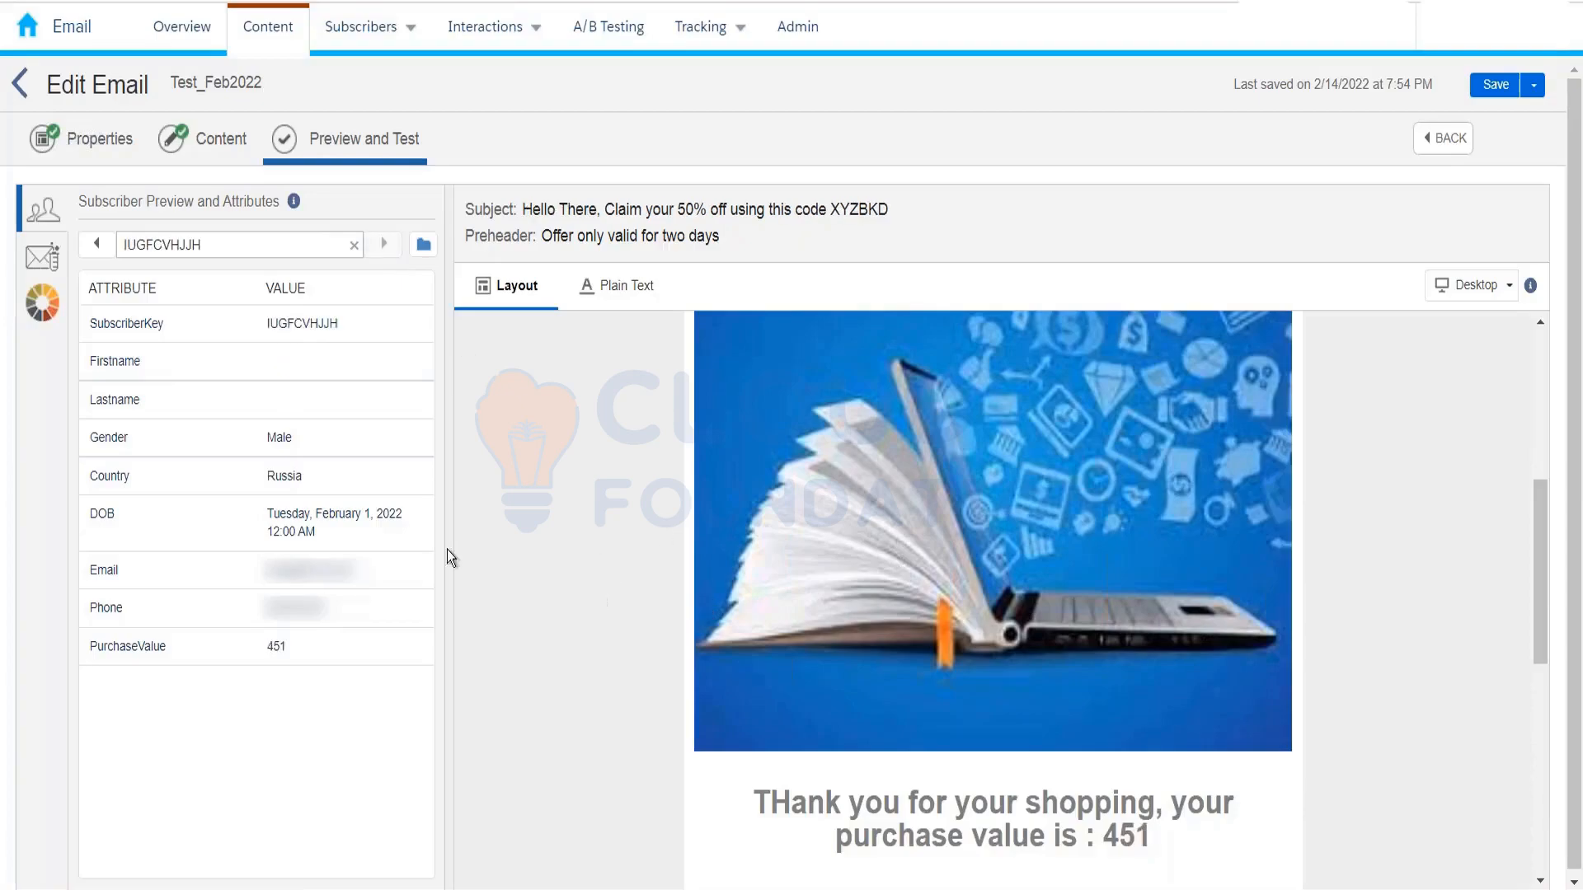
double_click(272, 478)
click(220, 148)
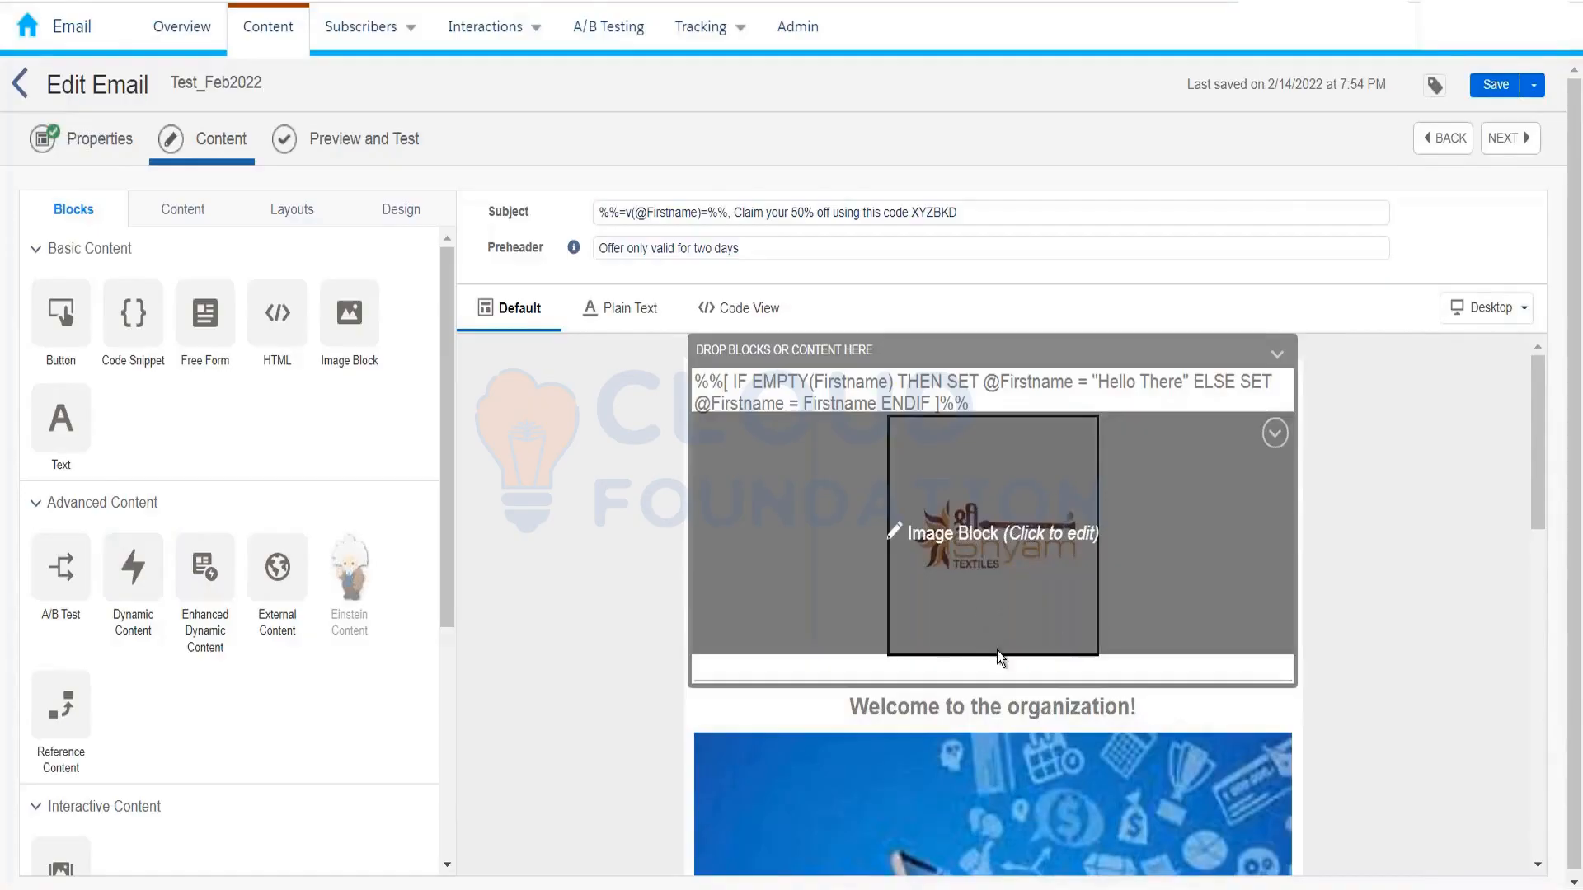
scroll(620, 675, down, 3)
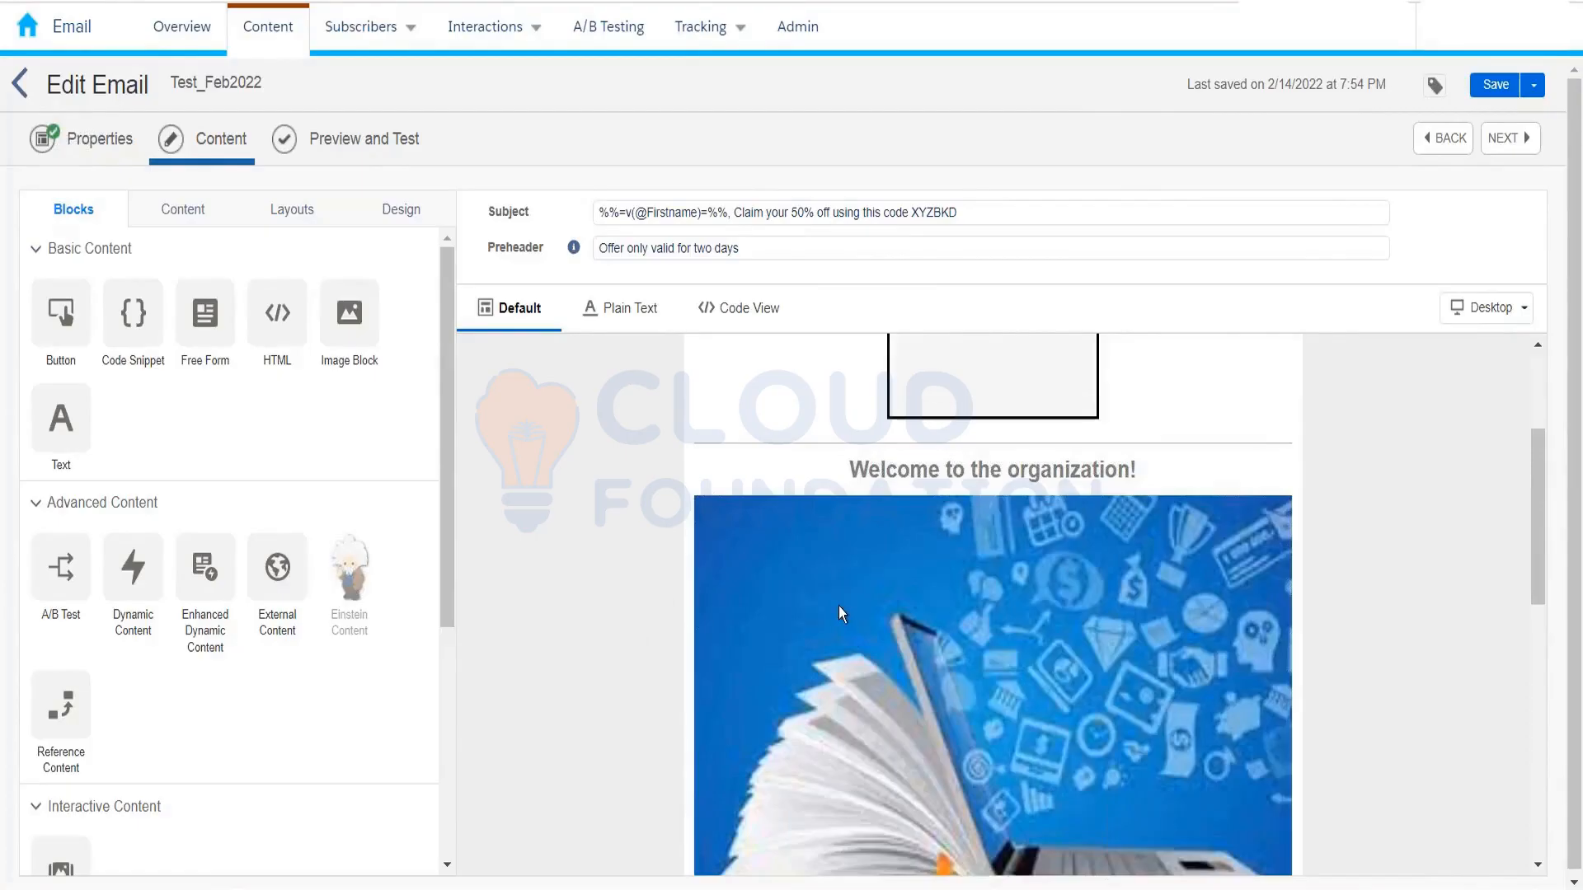
Step: Dismiss the Unsaved Changes warning and save Test_Feb2022
mouse_move(880, 653)
drag(1535, 493, 1535, 594)
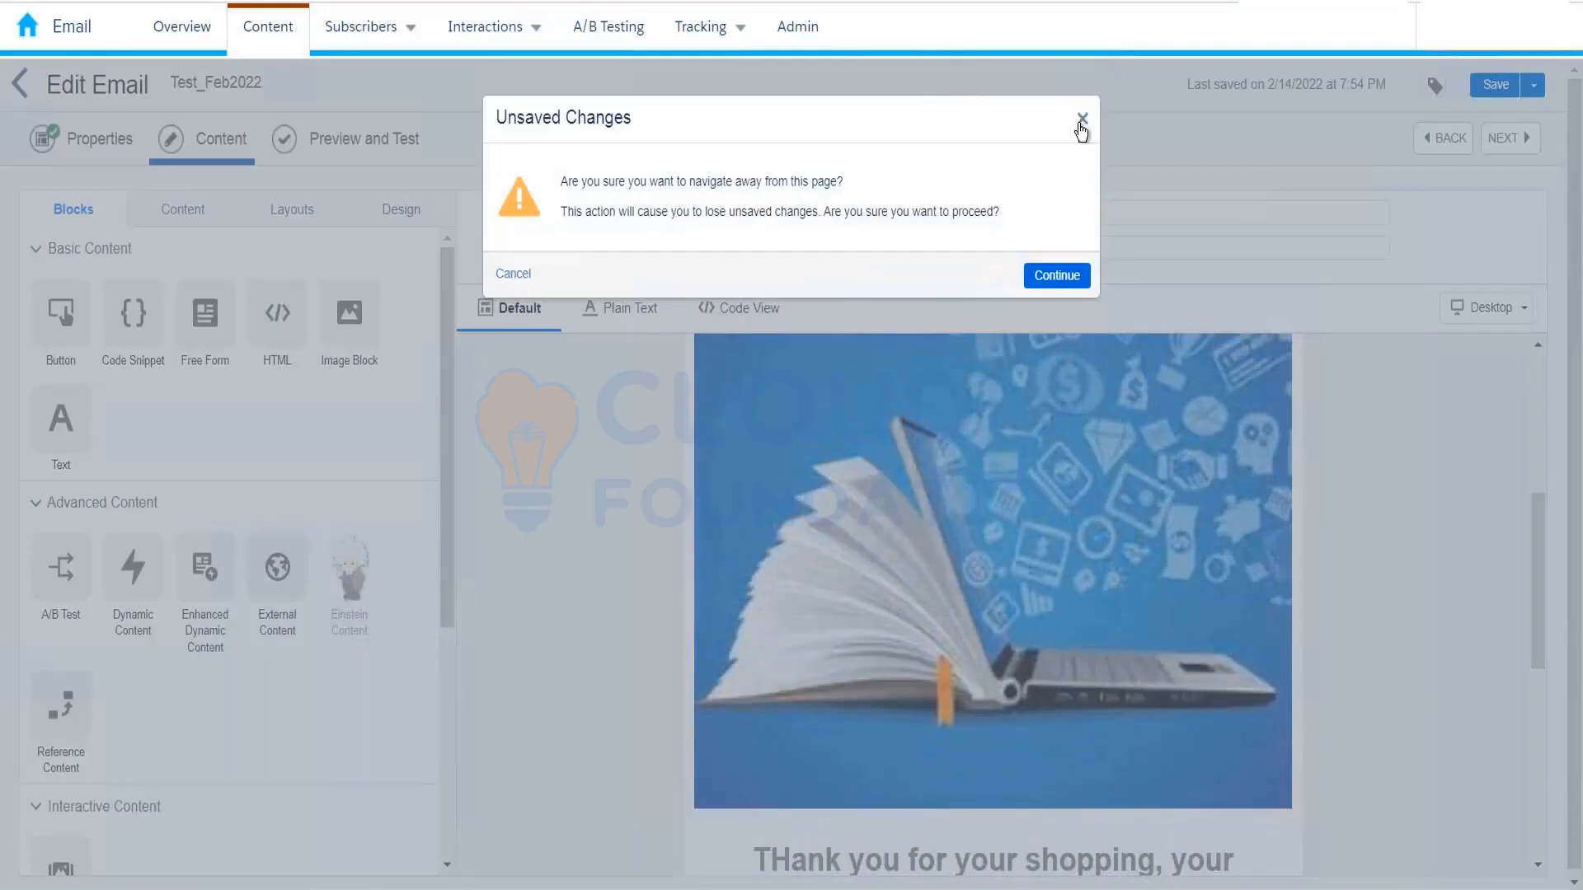
click(1081, 123)
click(1517, 91)
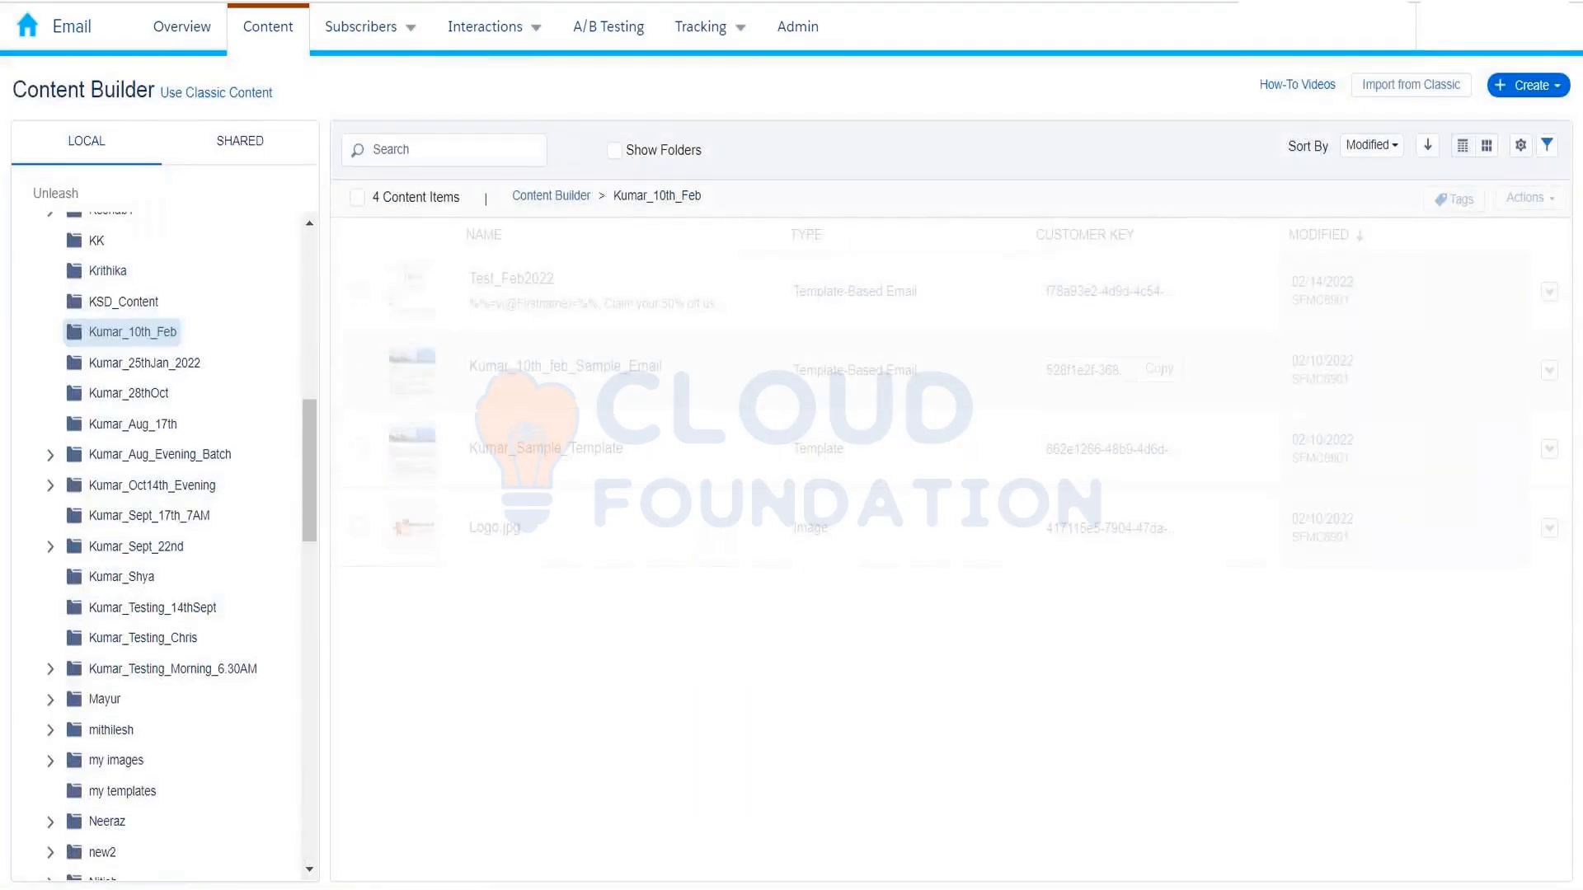
Step: Create a new free-form content block containing 'This is testing'
click(1535, 89)
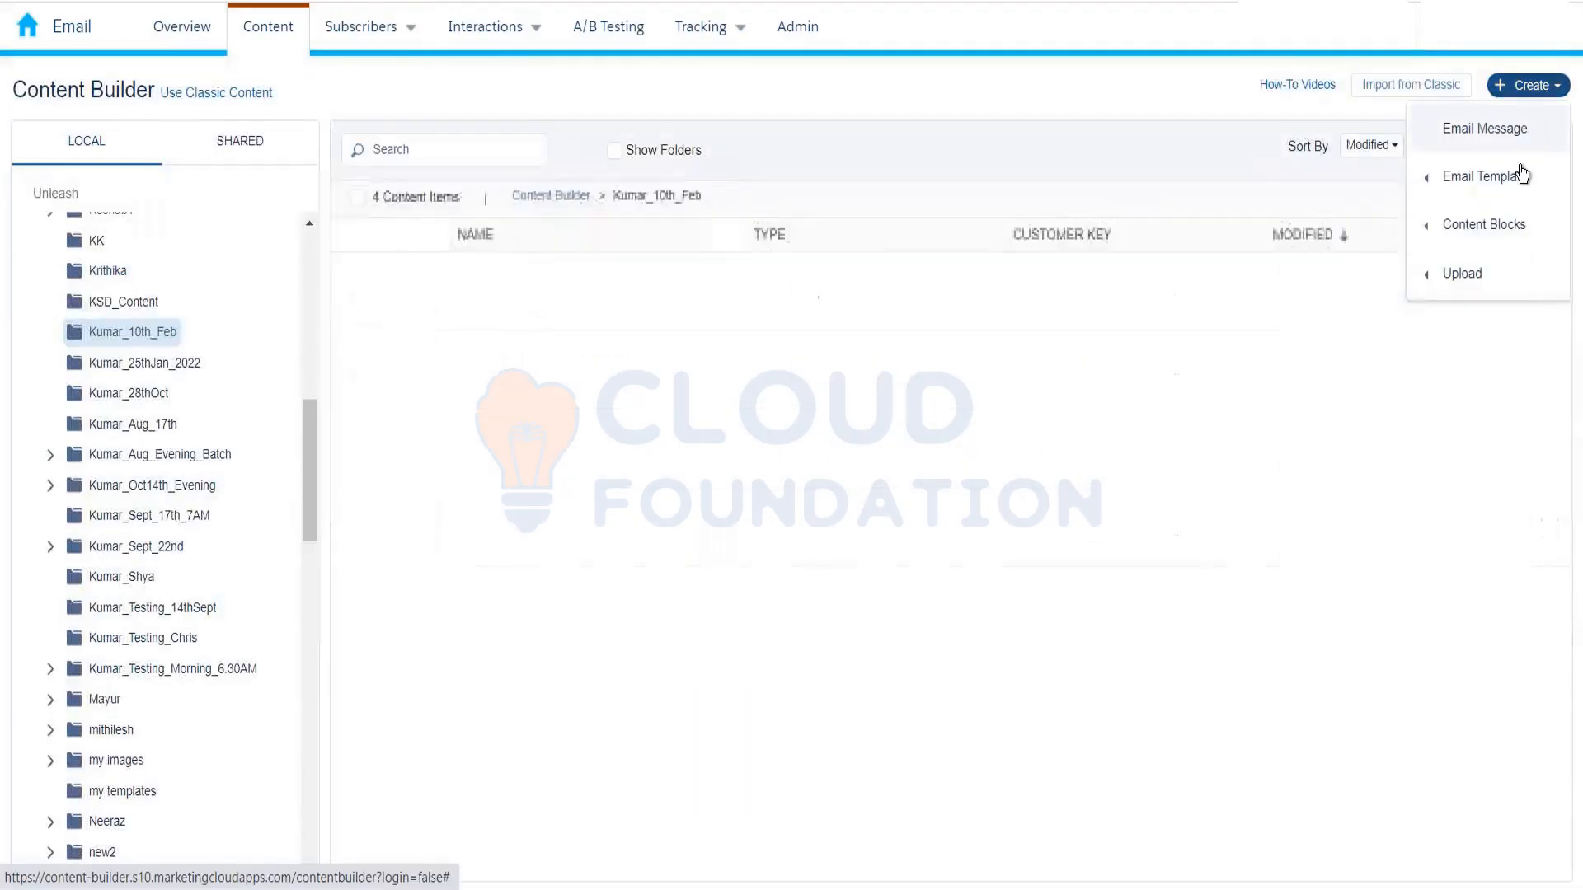
mouse_move(1512, 221)
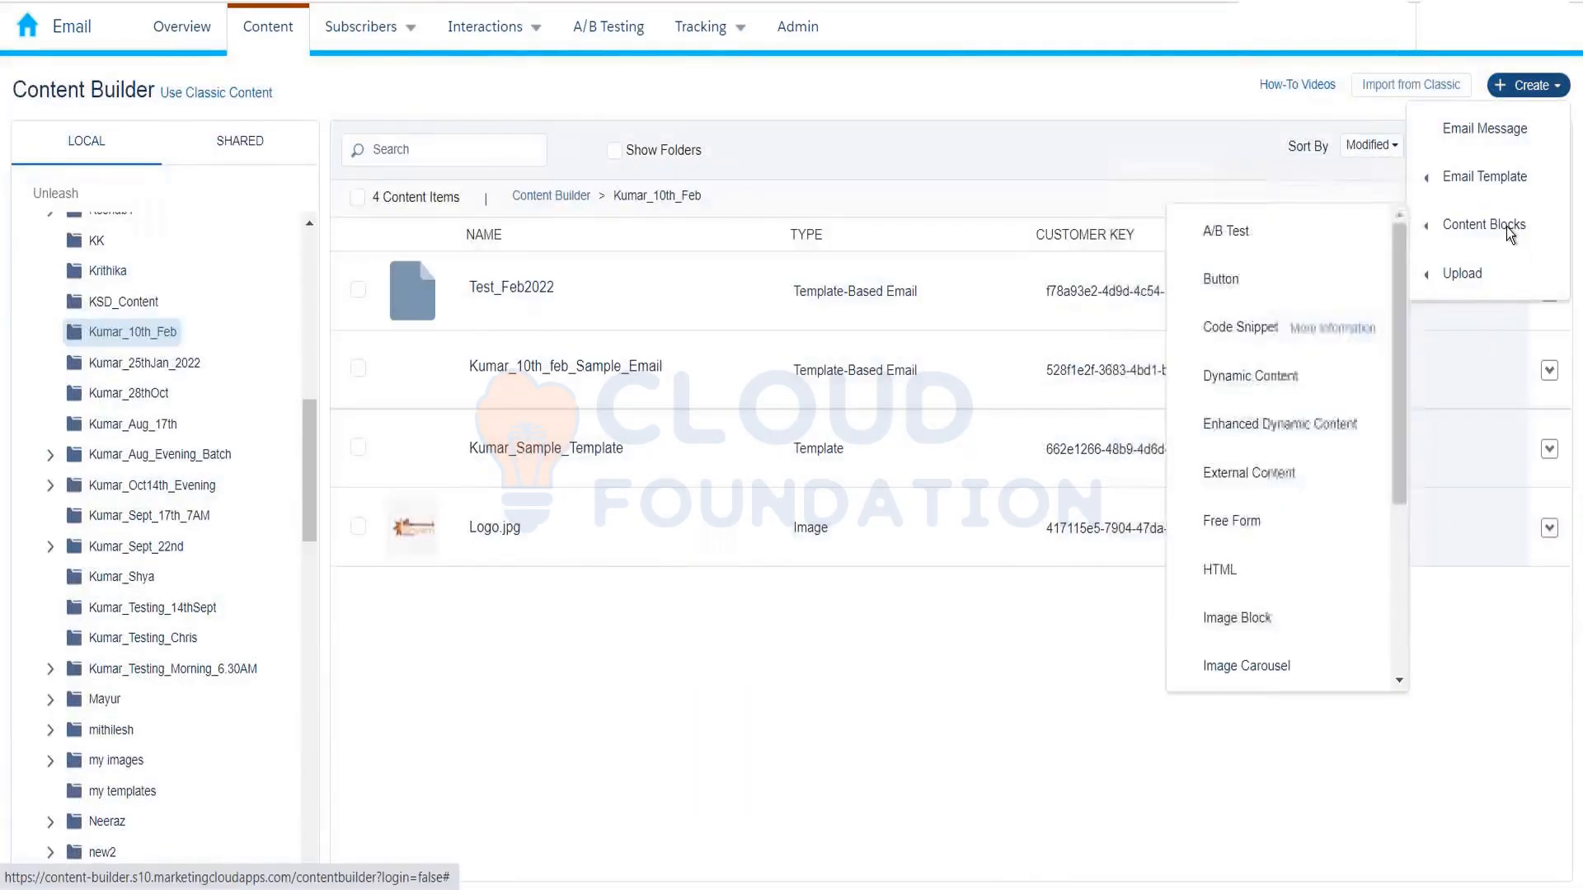
click(1246, 521)
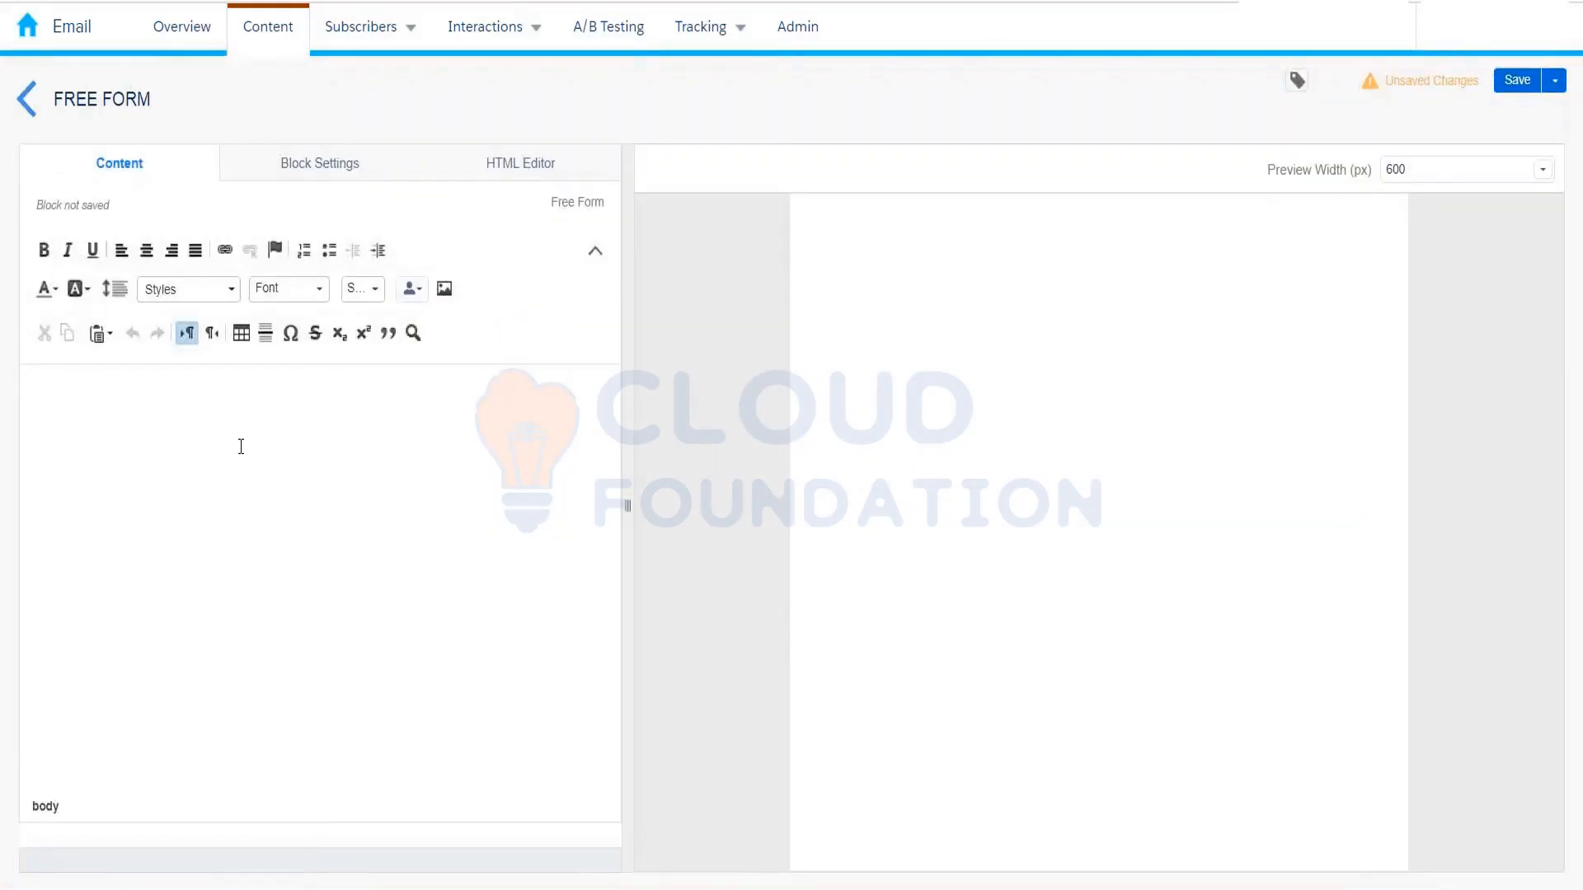
text(This is testing)
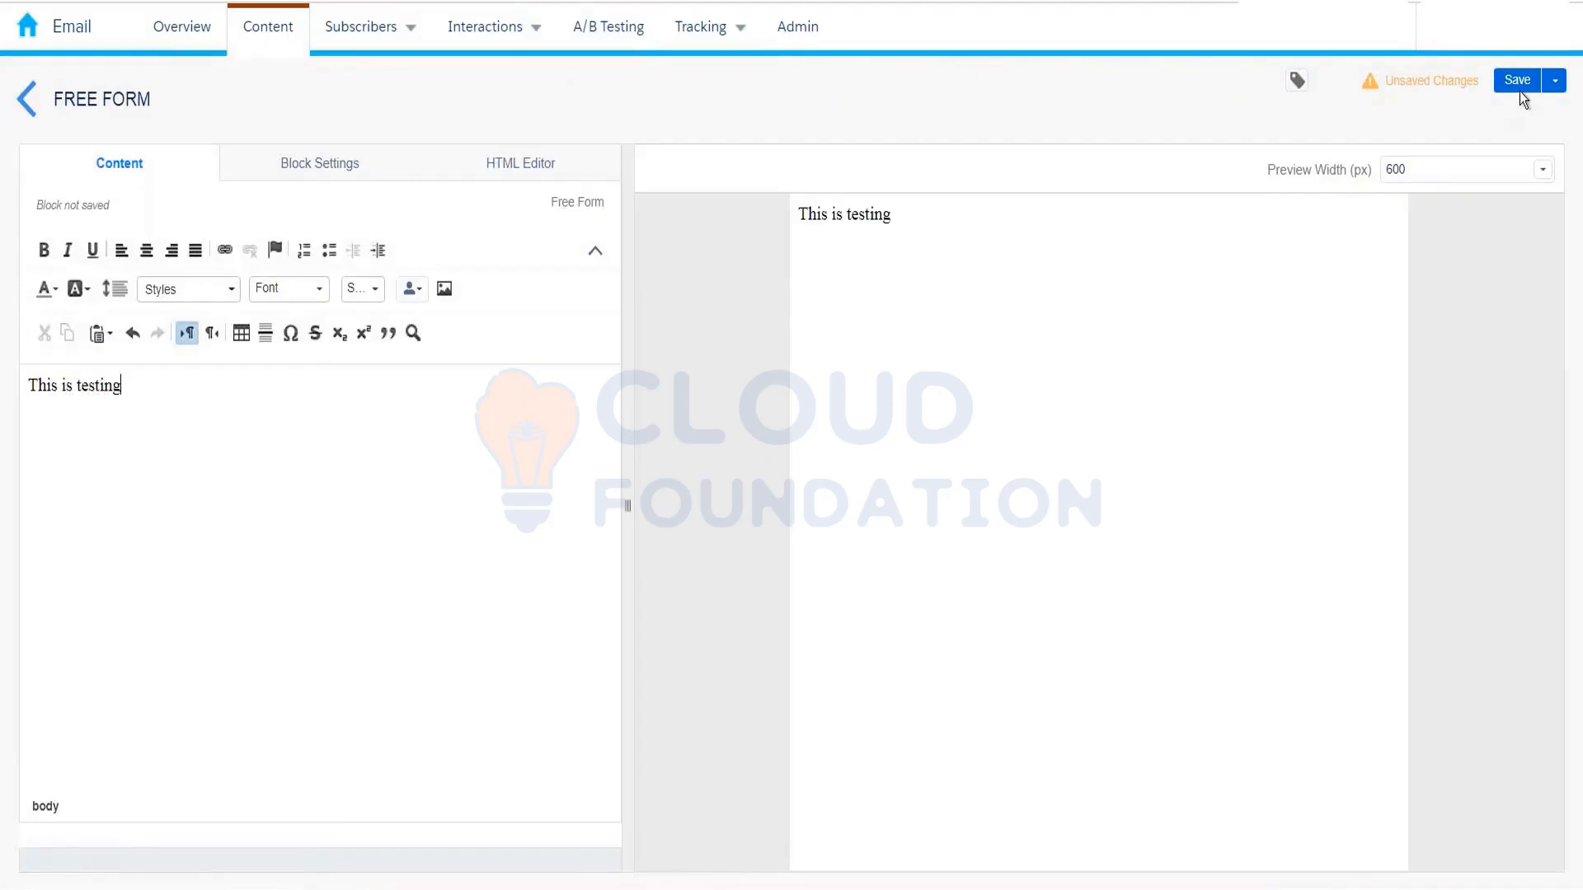
Step: Save the block as 'Test_block_uptodate' and return to the Kumar_10th_Feb content list
click(1520, 89)
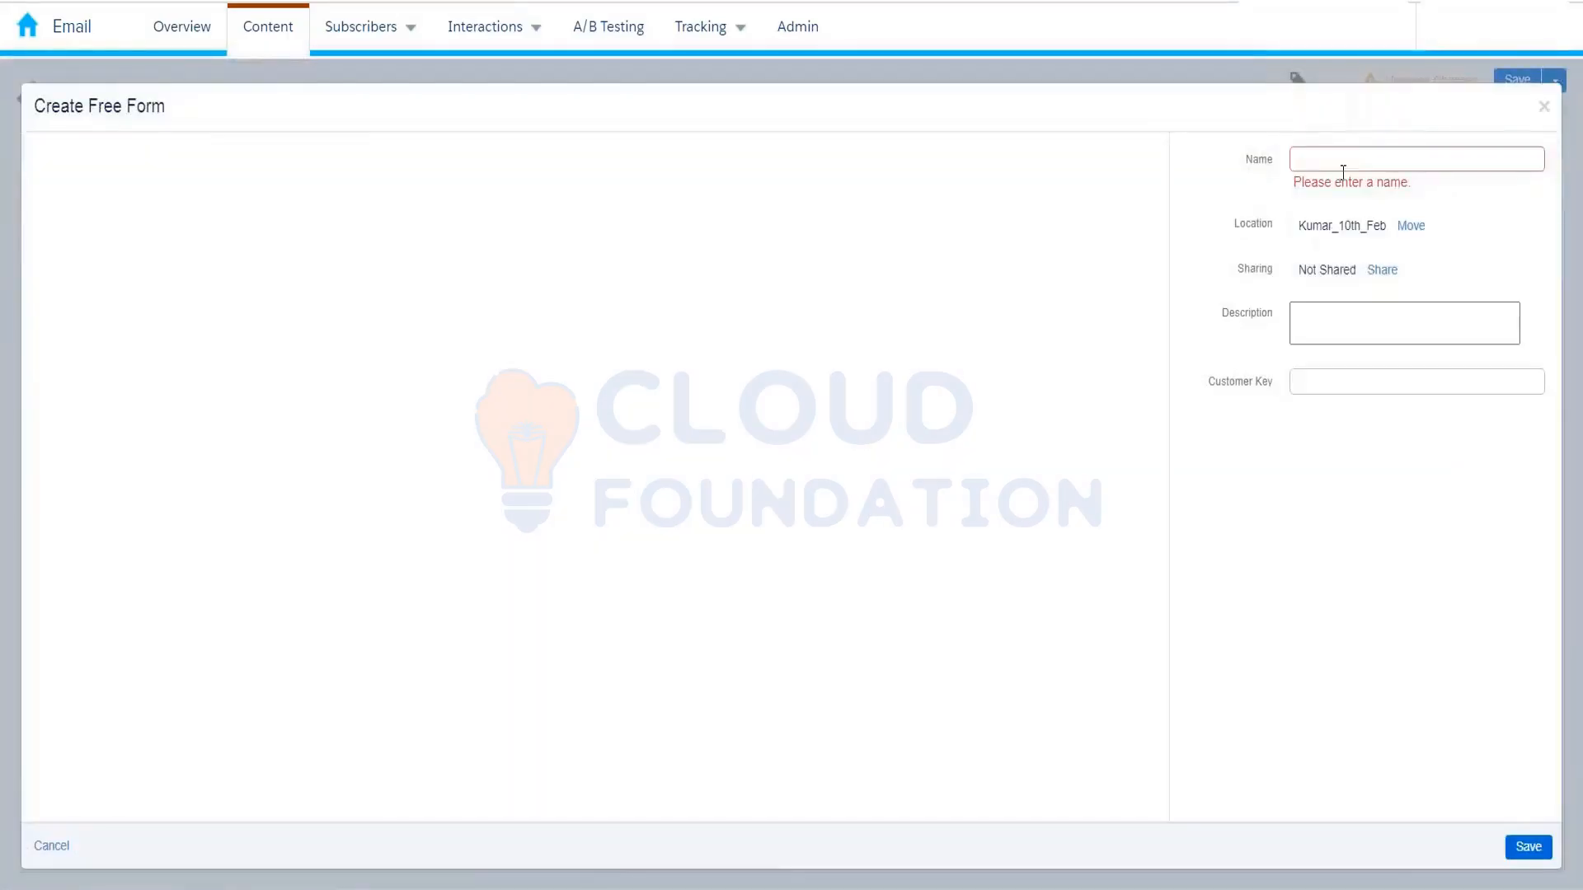
click(1343, 169)
text(Test)
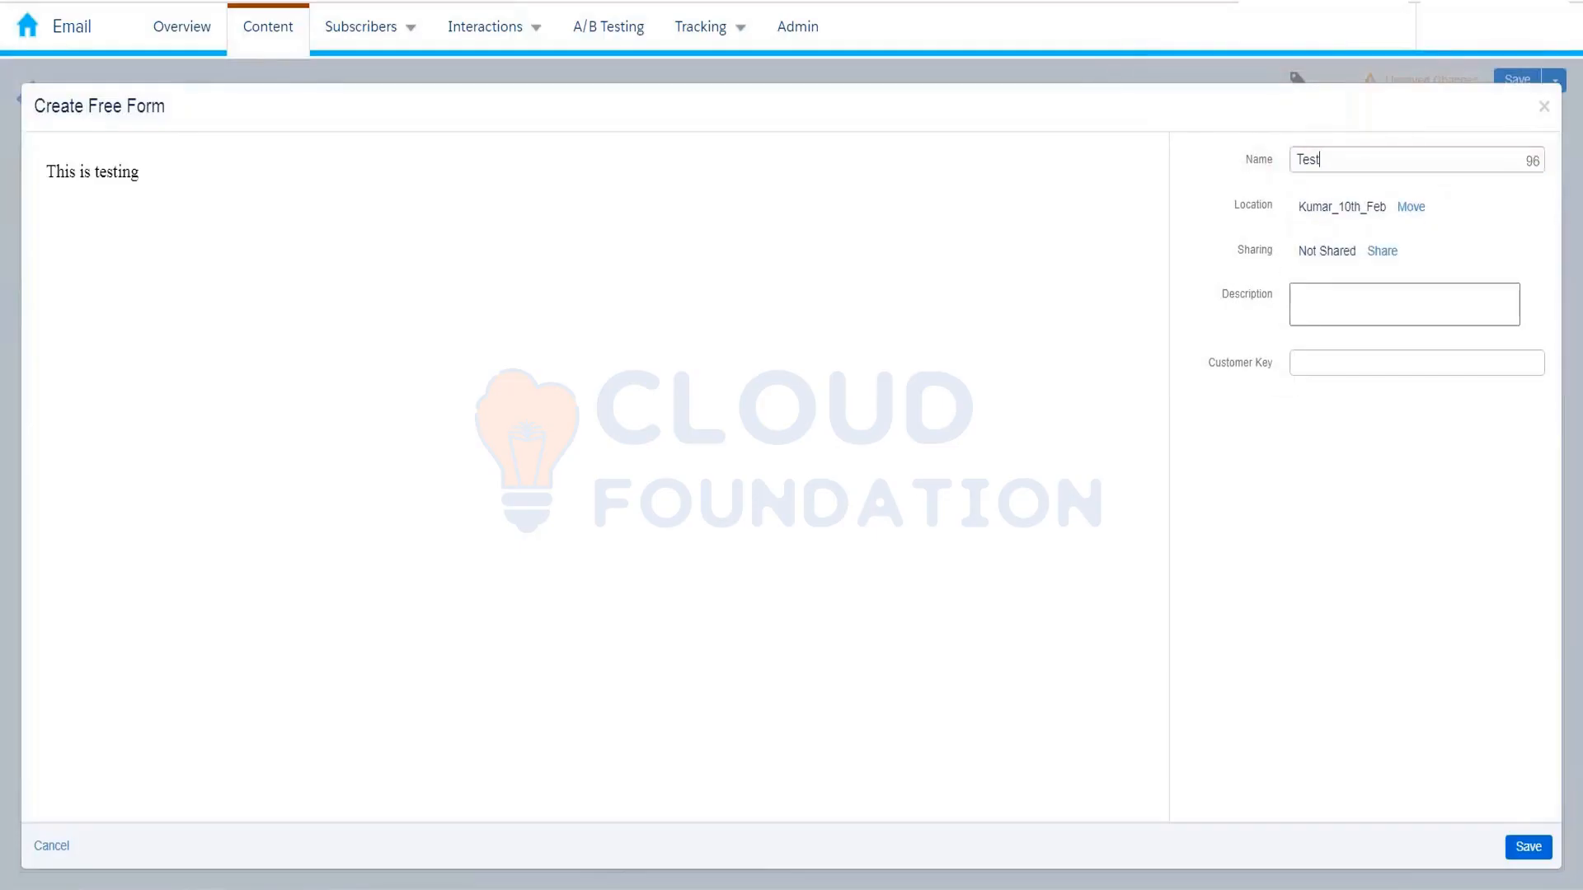
text(_block_uptodate)
click(1537, 843)
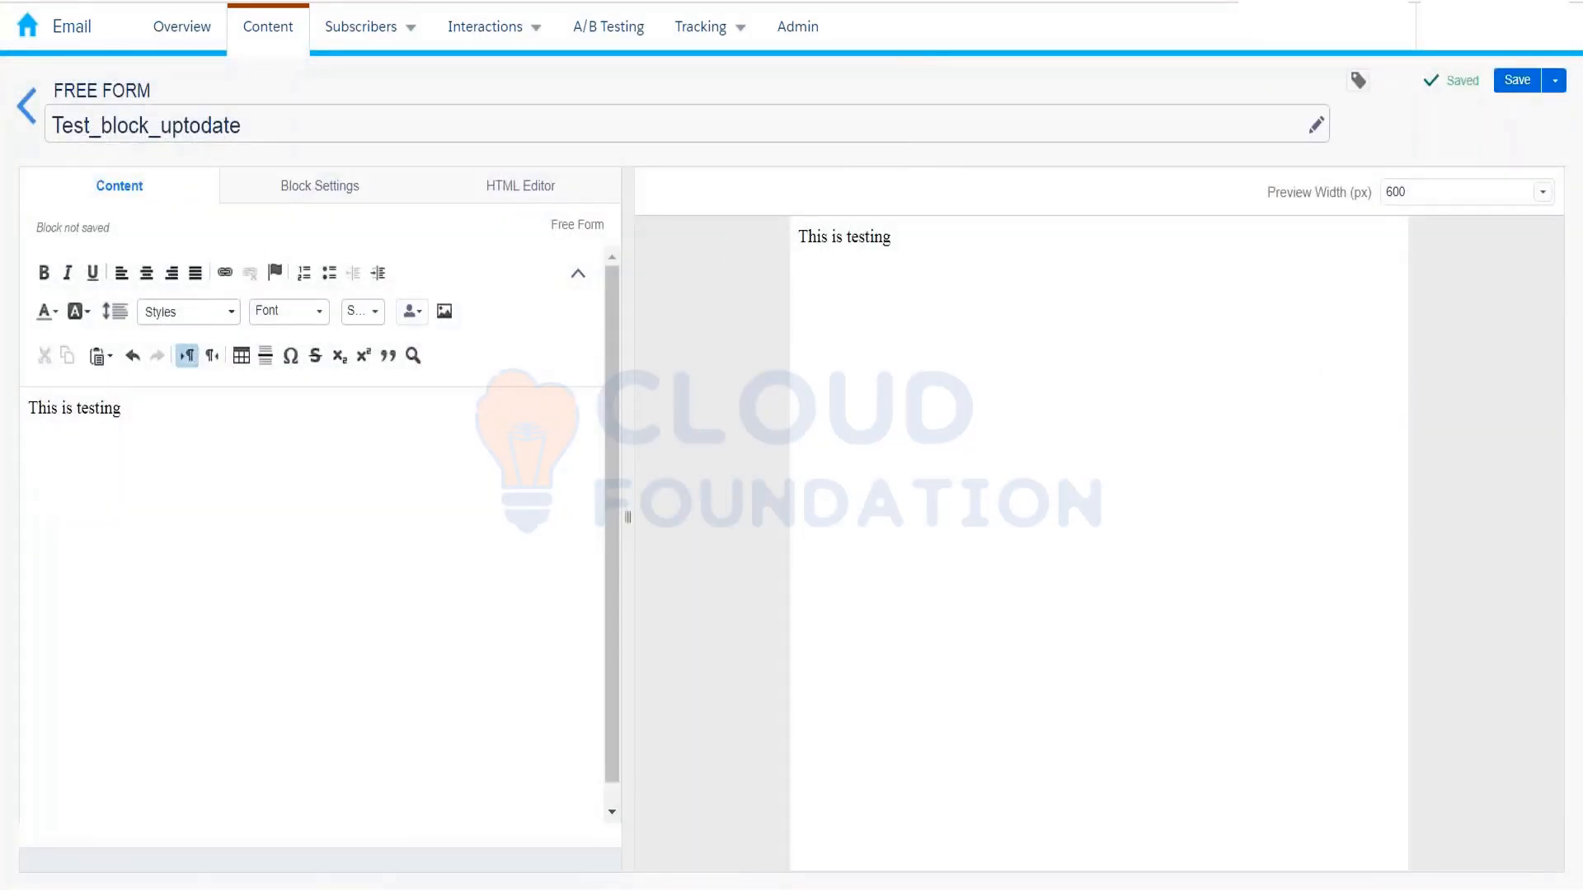
click(28, 105)
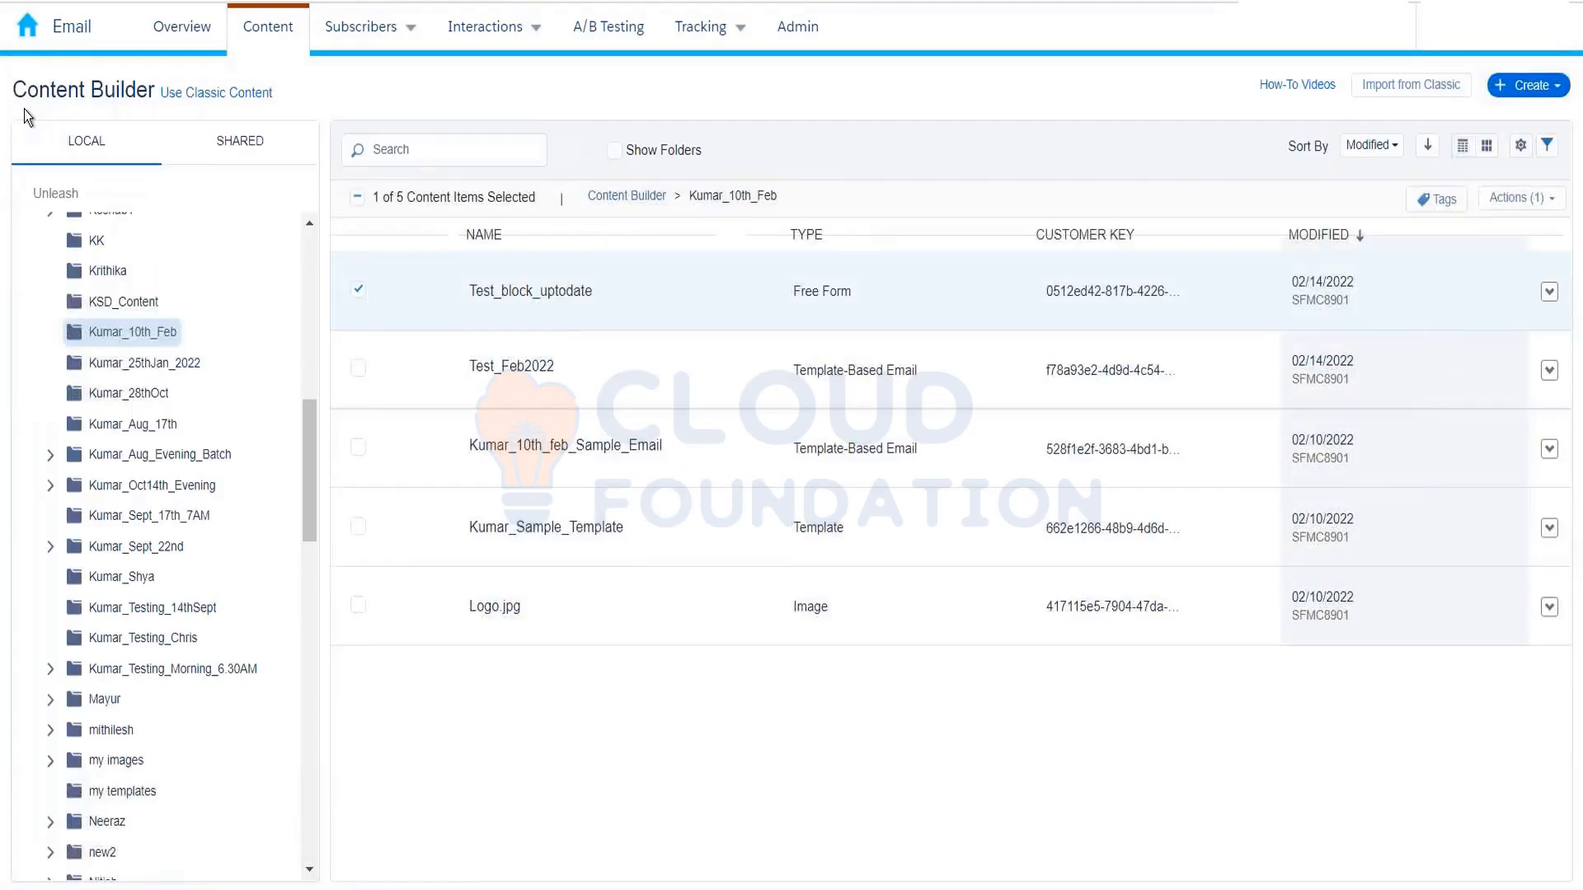
Step: Open the Test_Feb2022 email's content for editing
click(359, 299)
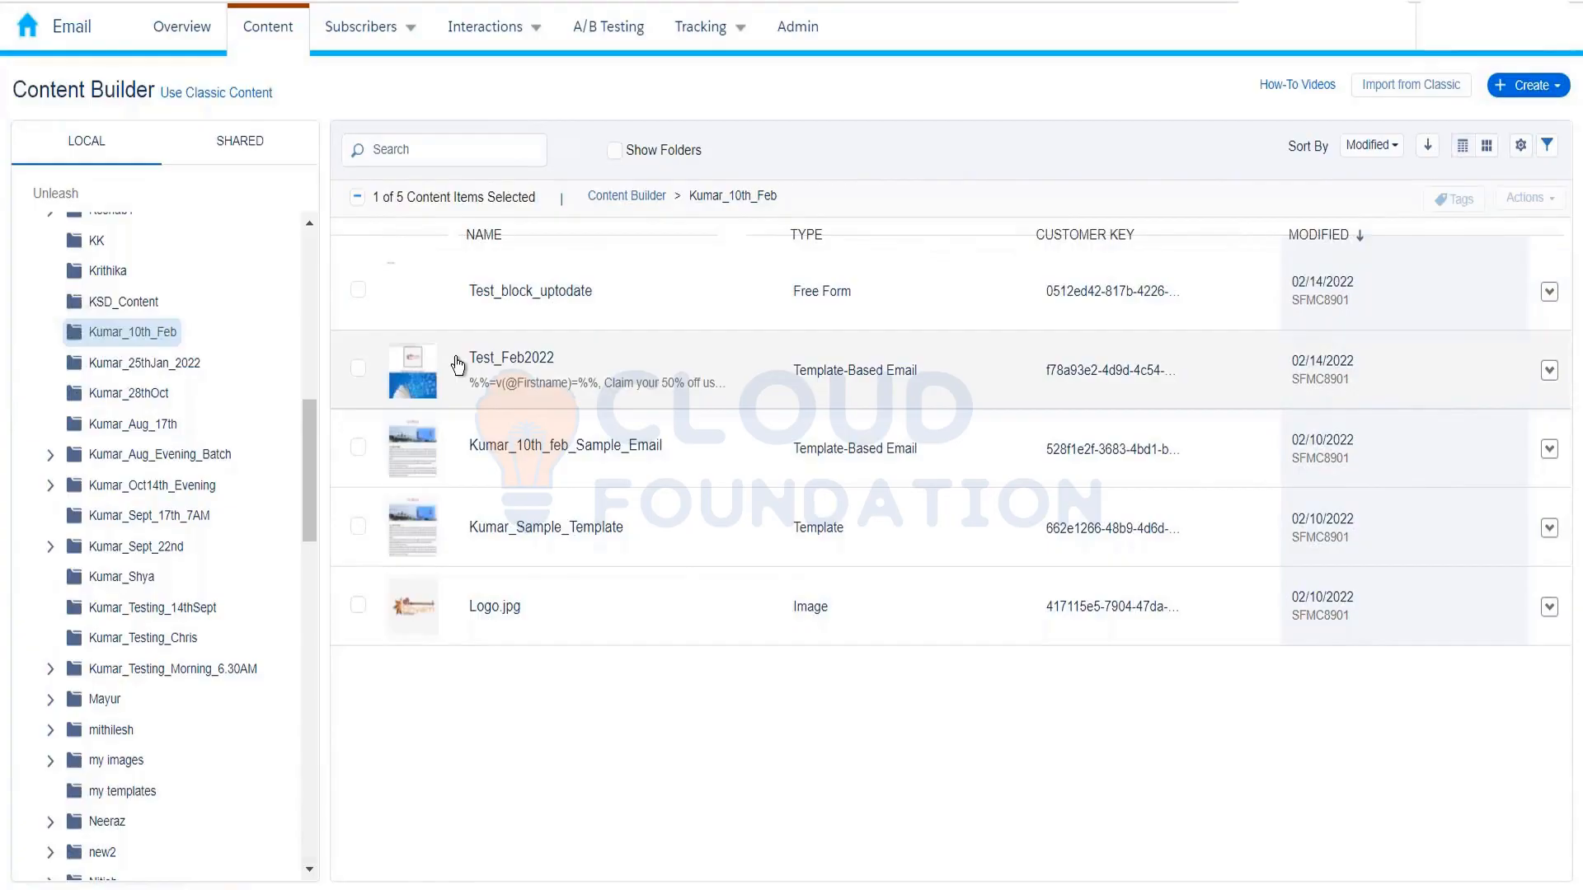
click(519, 384)
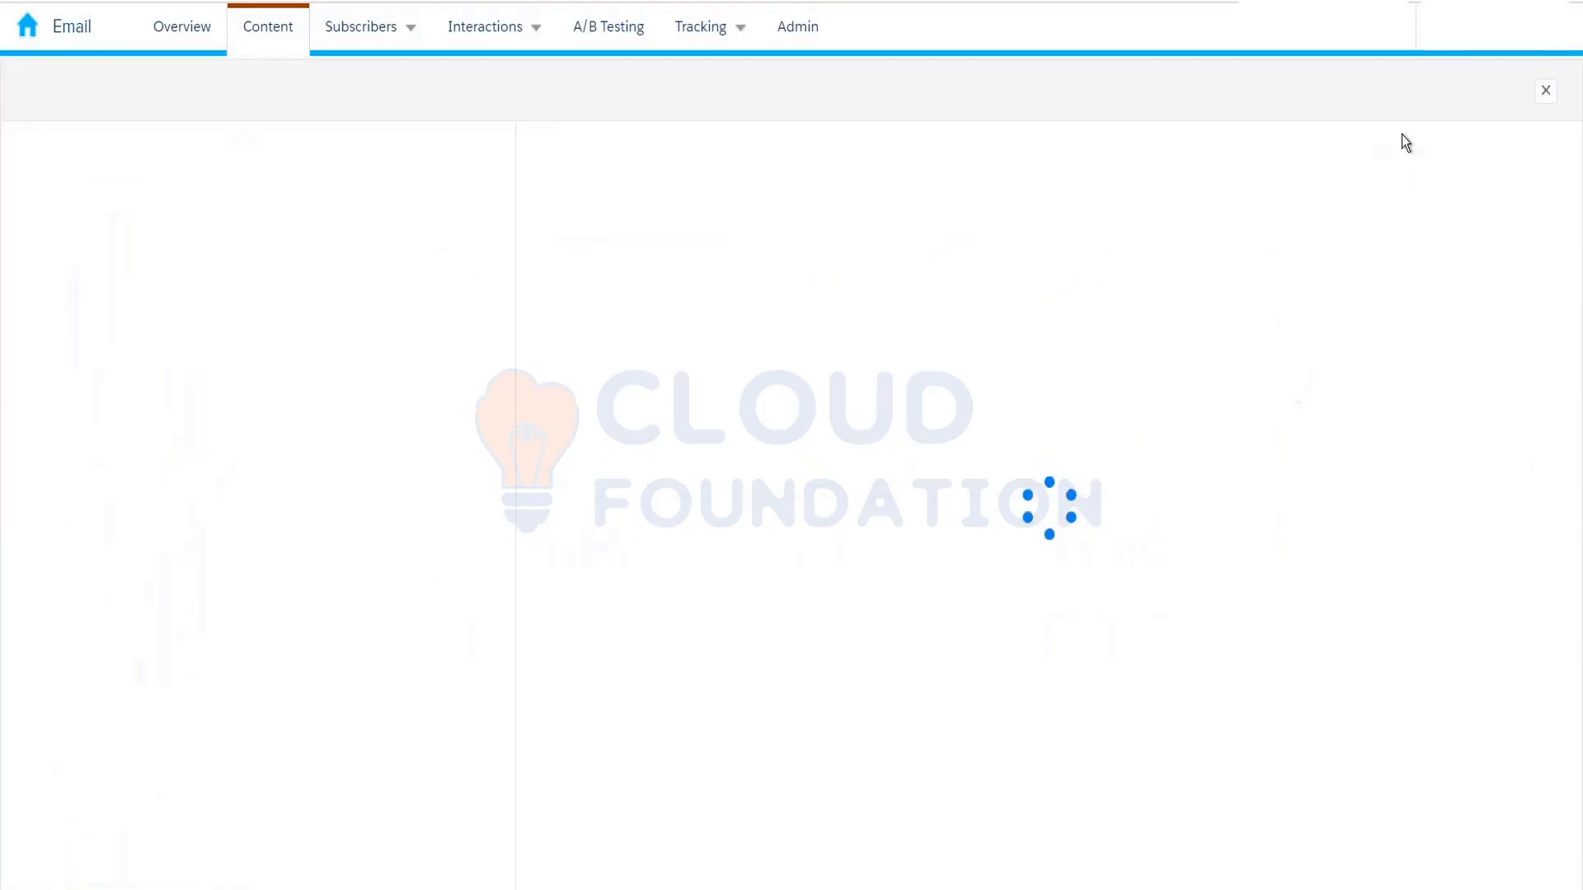
click(1429, 100)
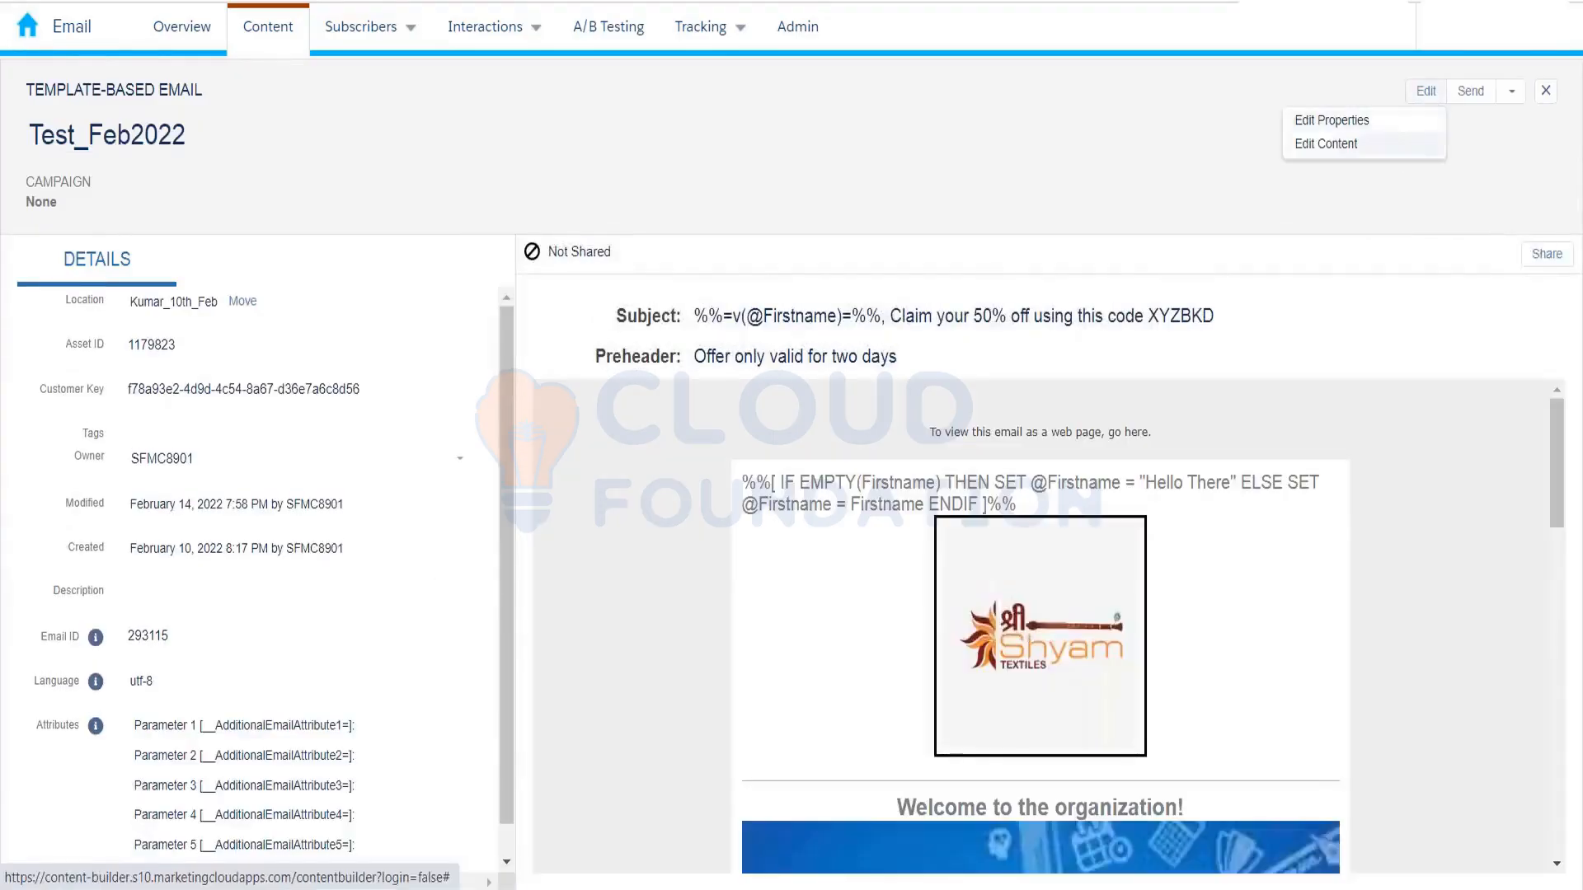
click(1403, 142)
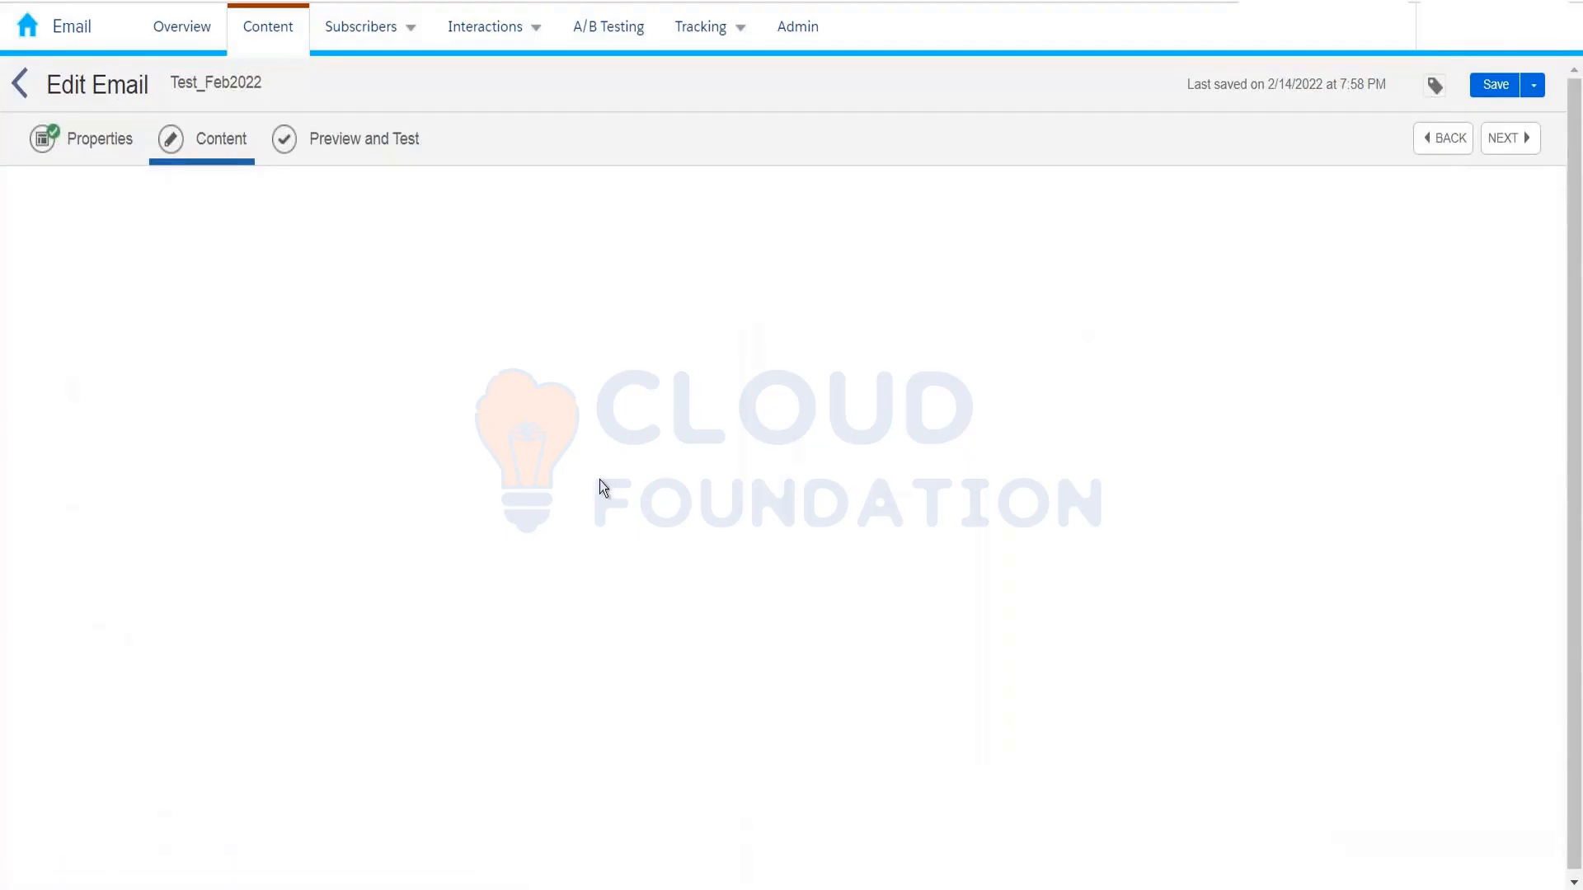
scroll(1018, 652, down, 3)
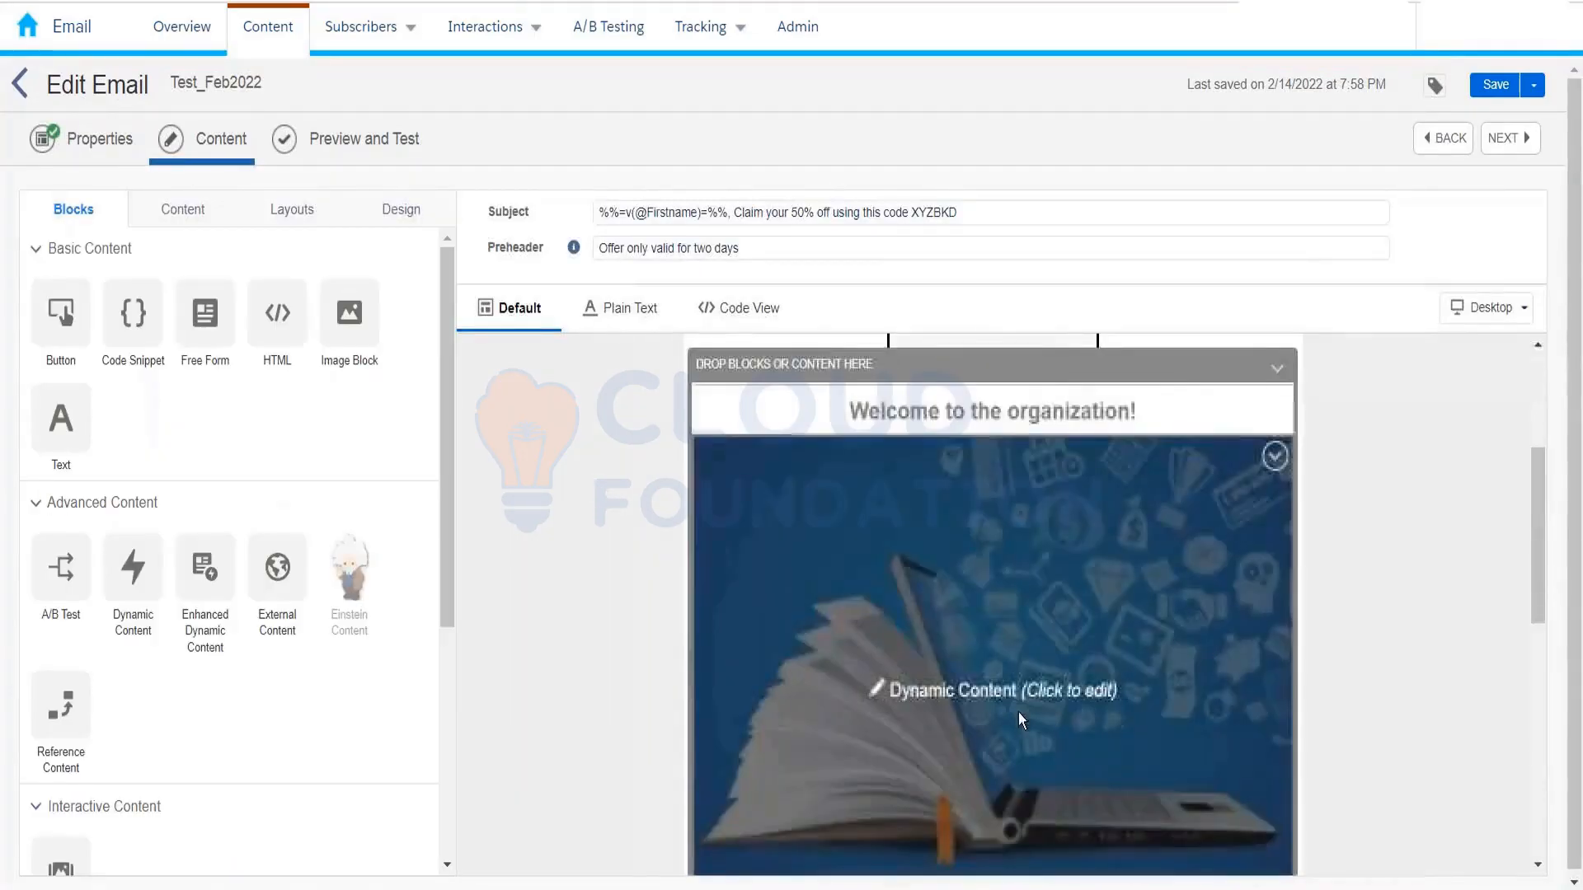
Step: Delete the India, Germany and France rules from the dynamic content block
click(1010, 637)
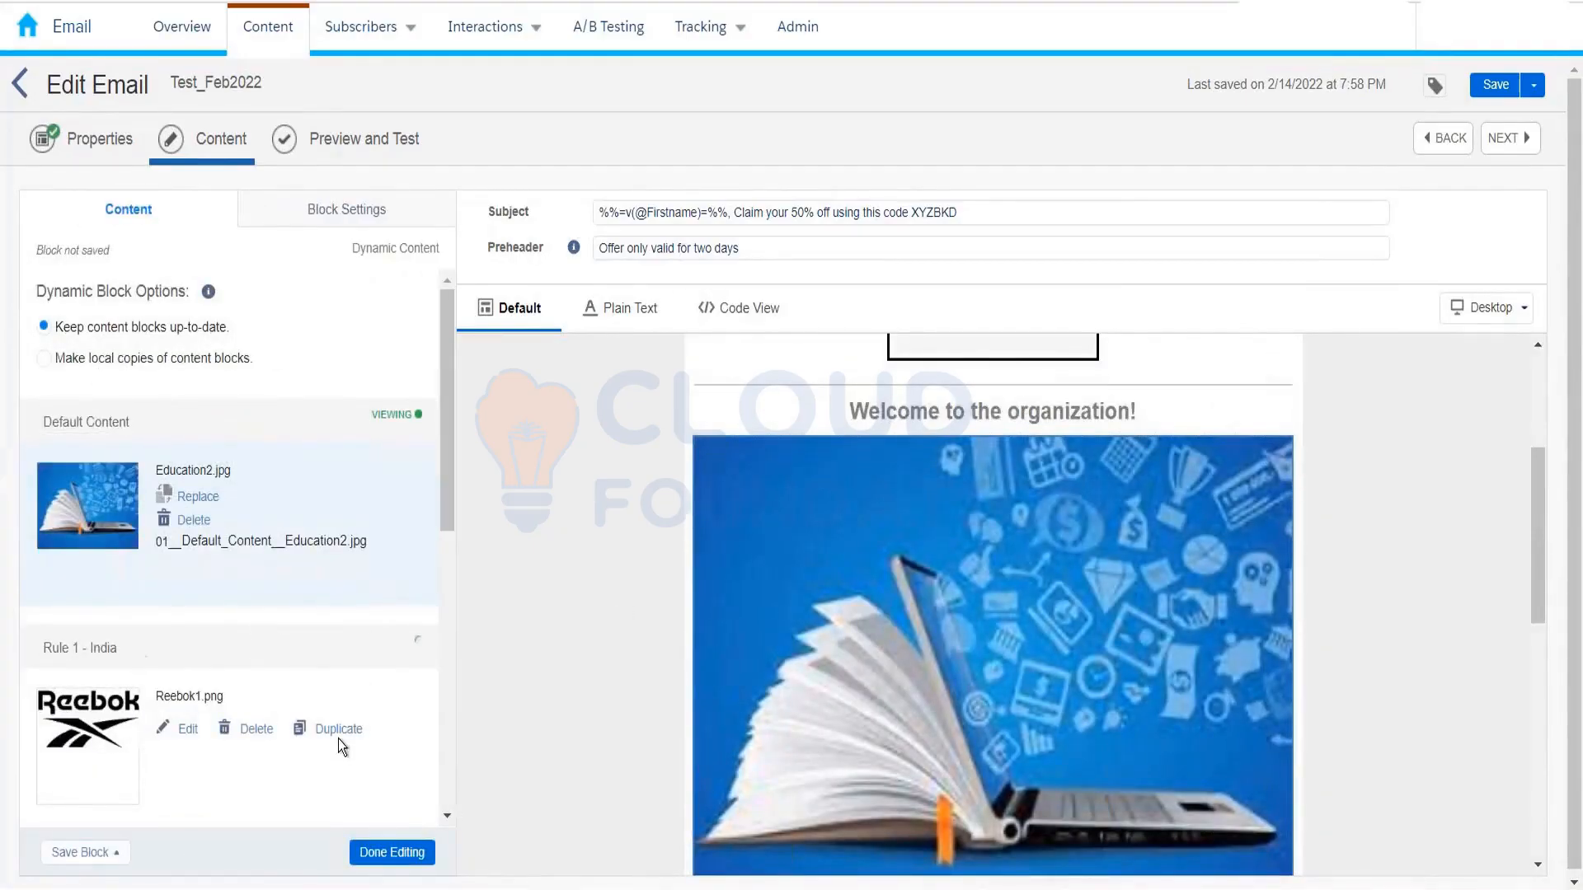
click(248, 729)
click(432, 695)
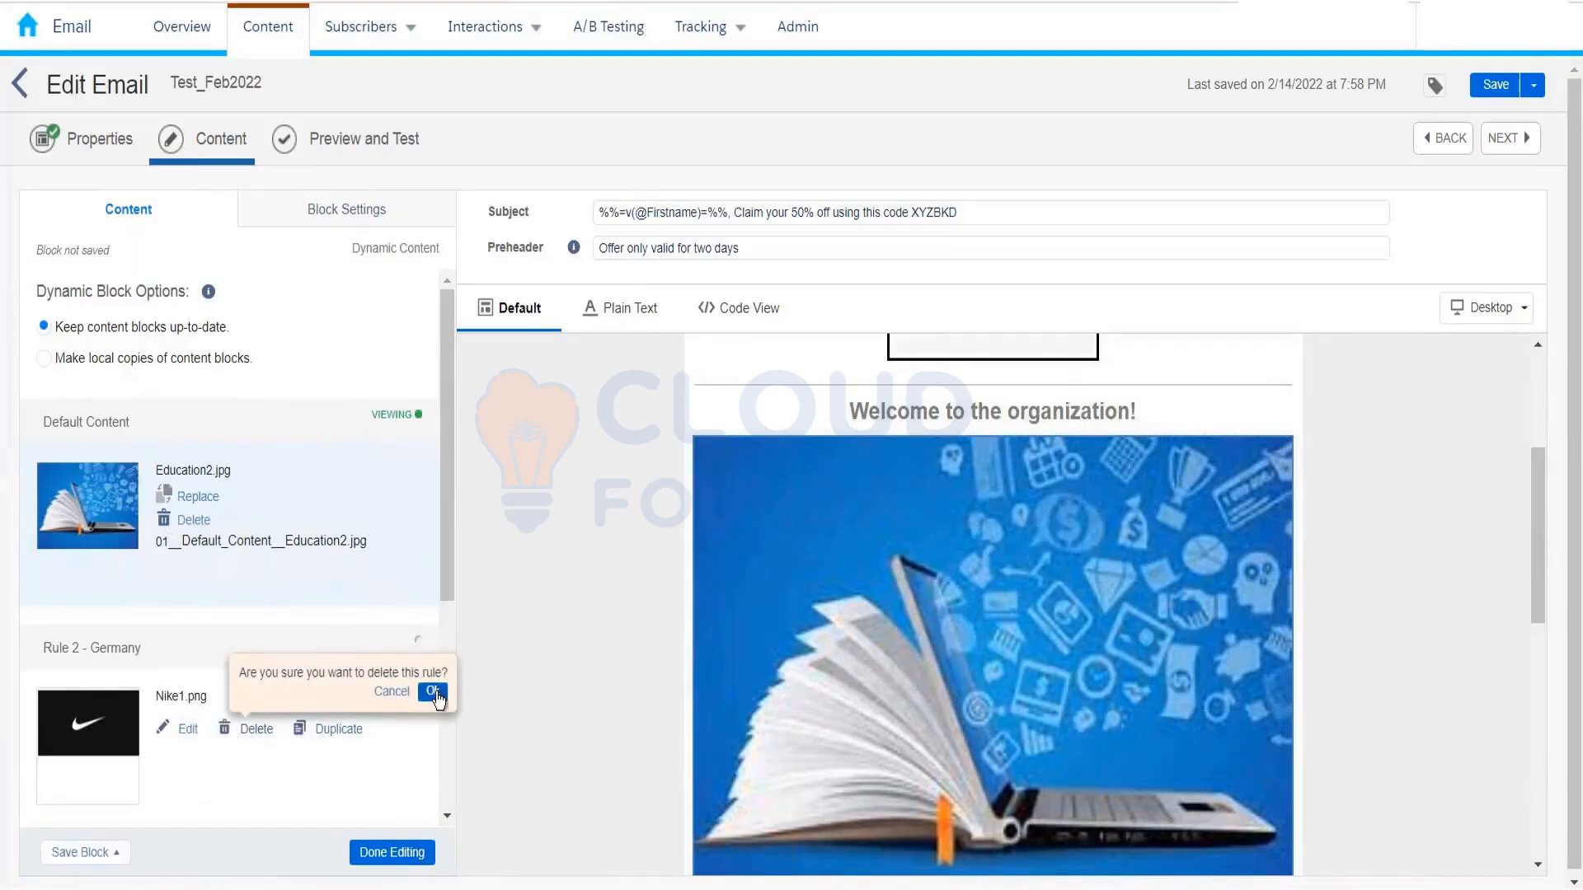
click(433, 692)
click(249, 729)
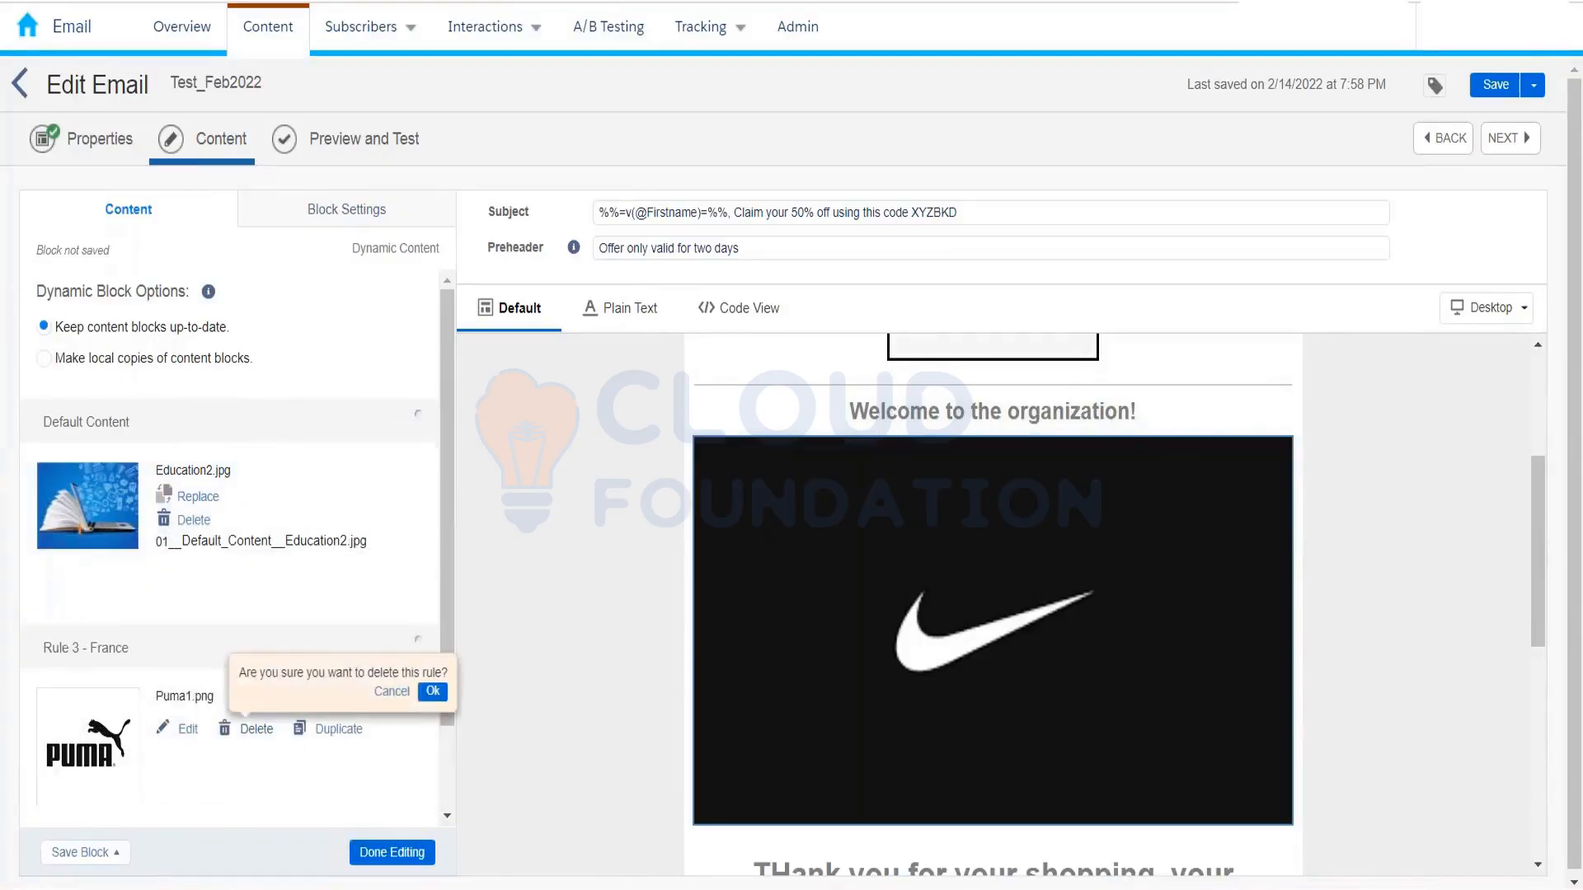
click(433, 692)
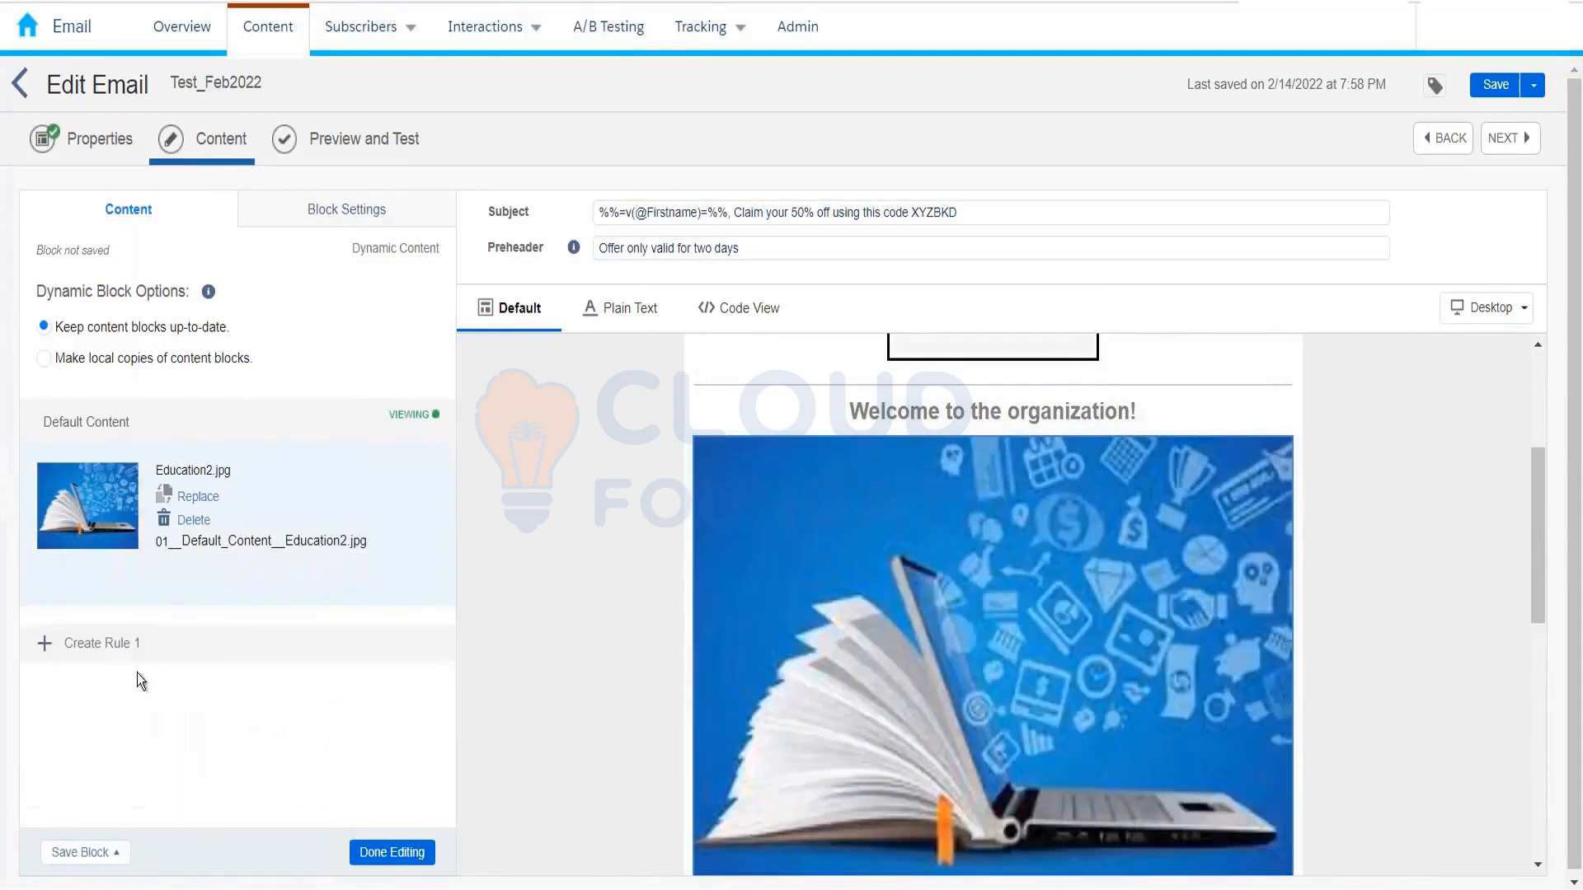
Step: Replace the dynamic block's default content with the Test_block_uptodate free-form block
click(198, 495)
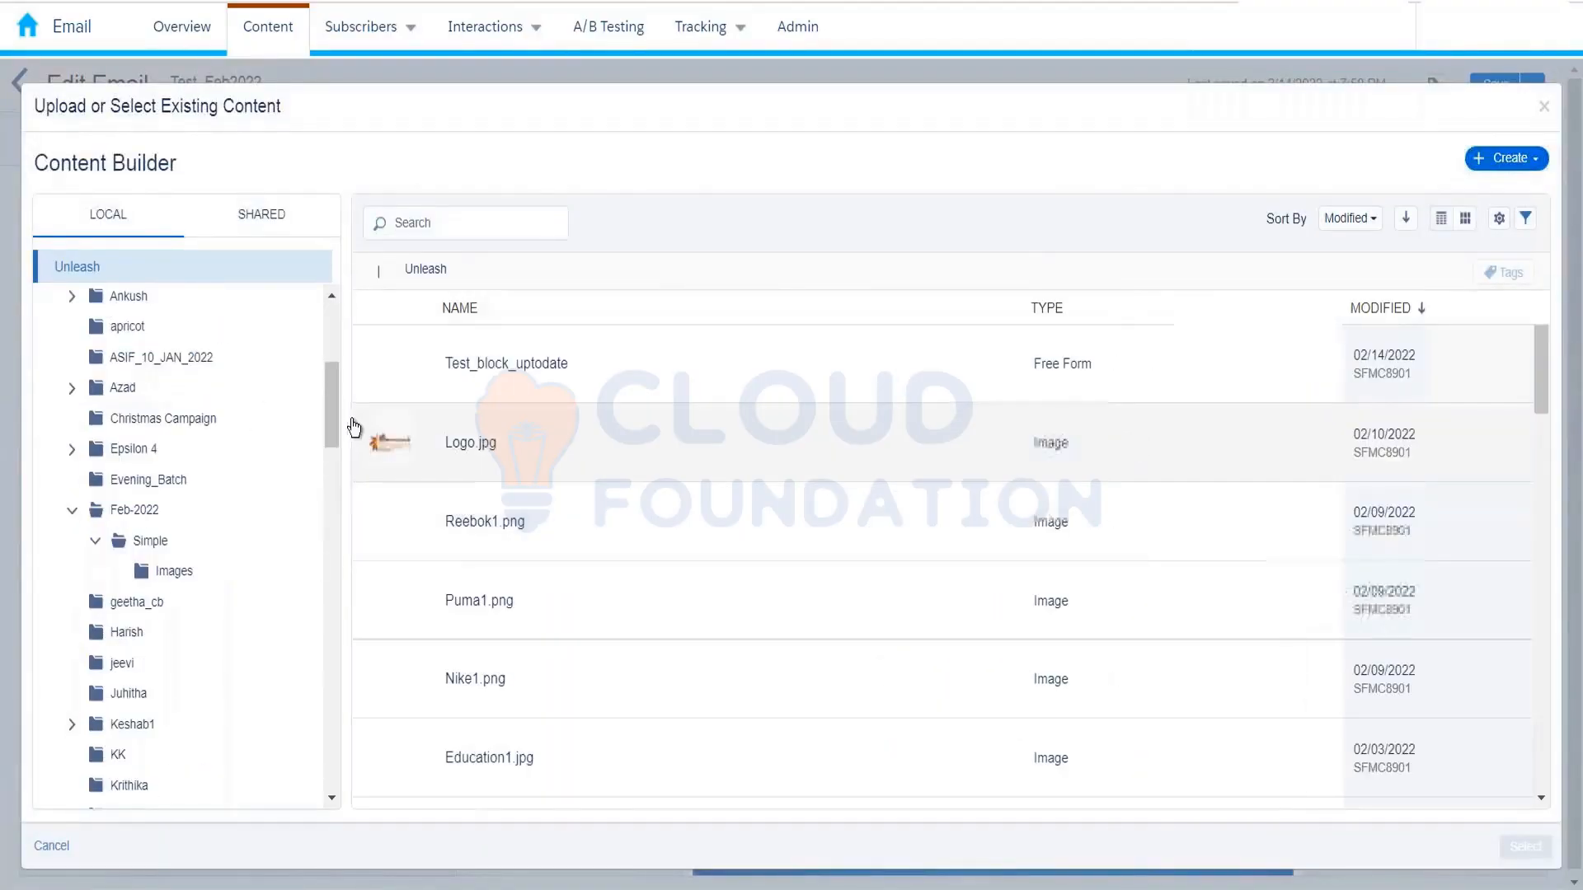
click(480, 386)
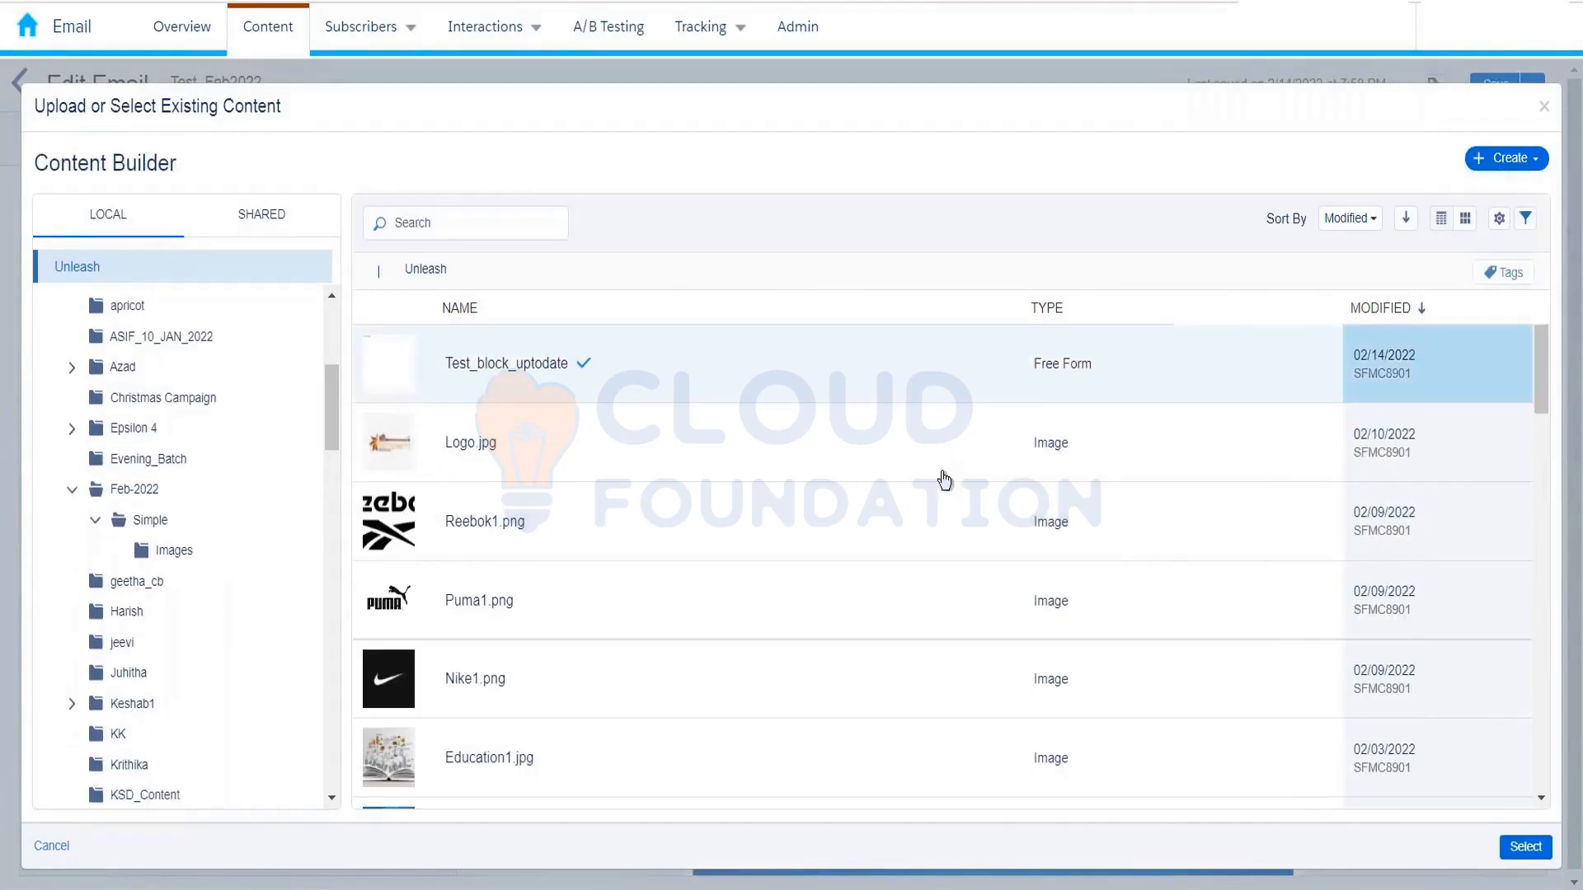
click(1525, 847)
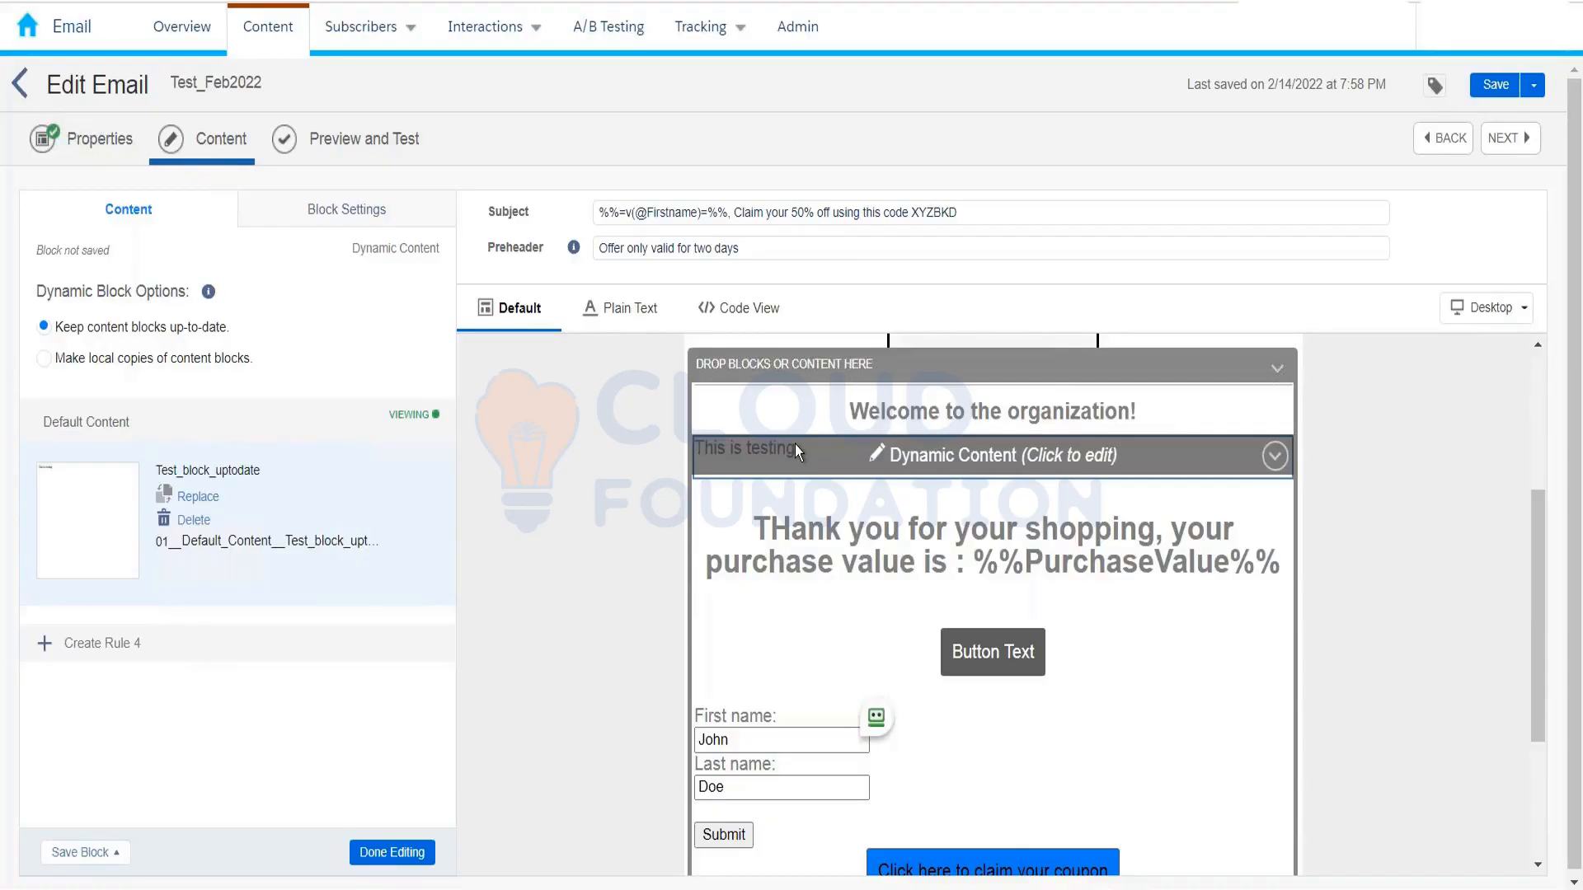
Step: Keep the content block up to date, finish editing the dynamic block, and save the email
click(141, 361)
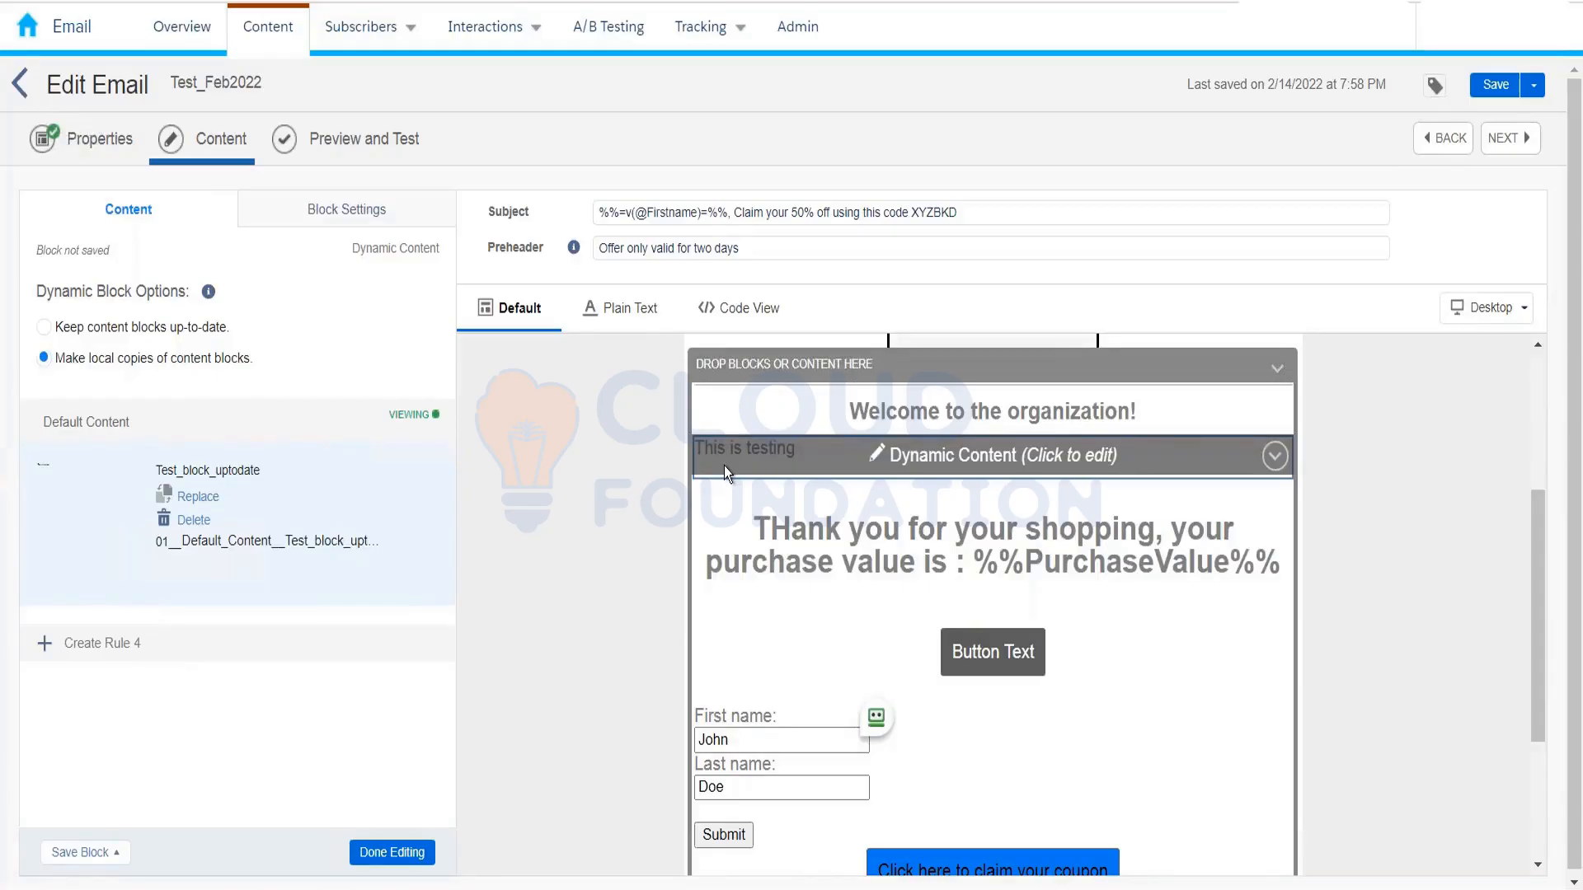
click(185, 329)
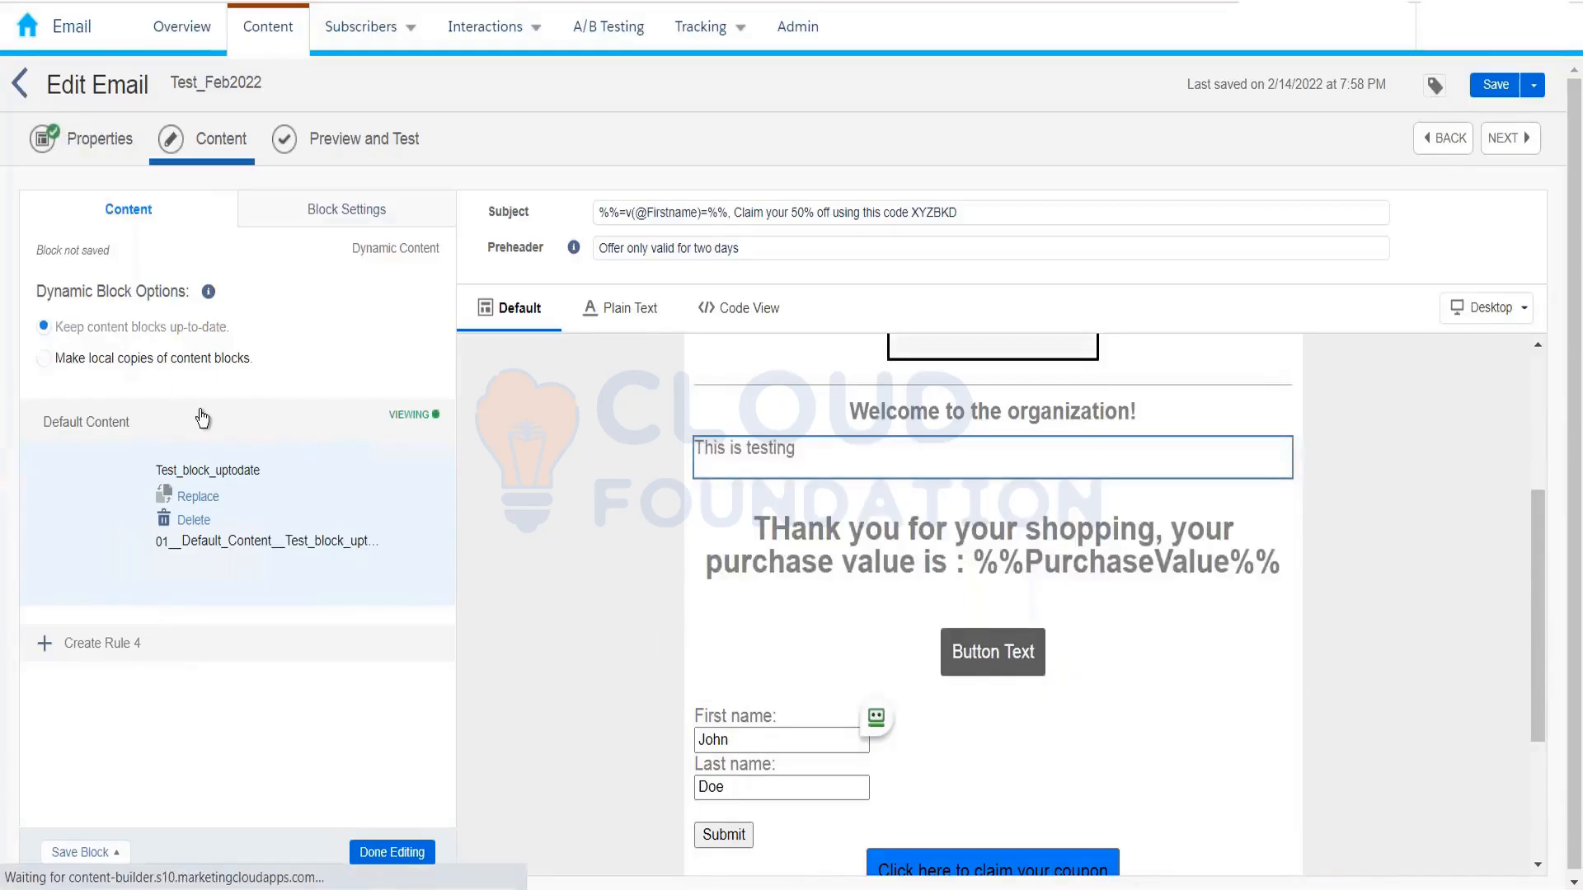
click(393, 852)
click(1472, 86)
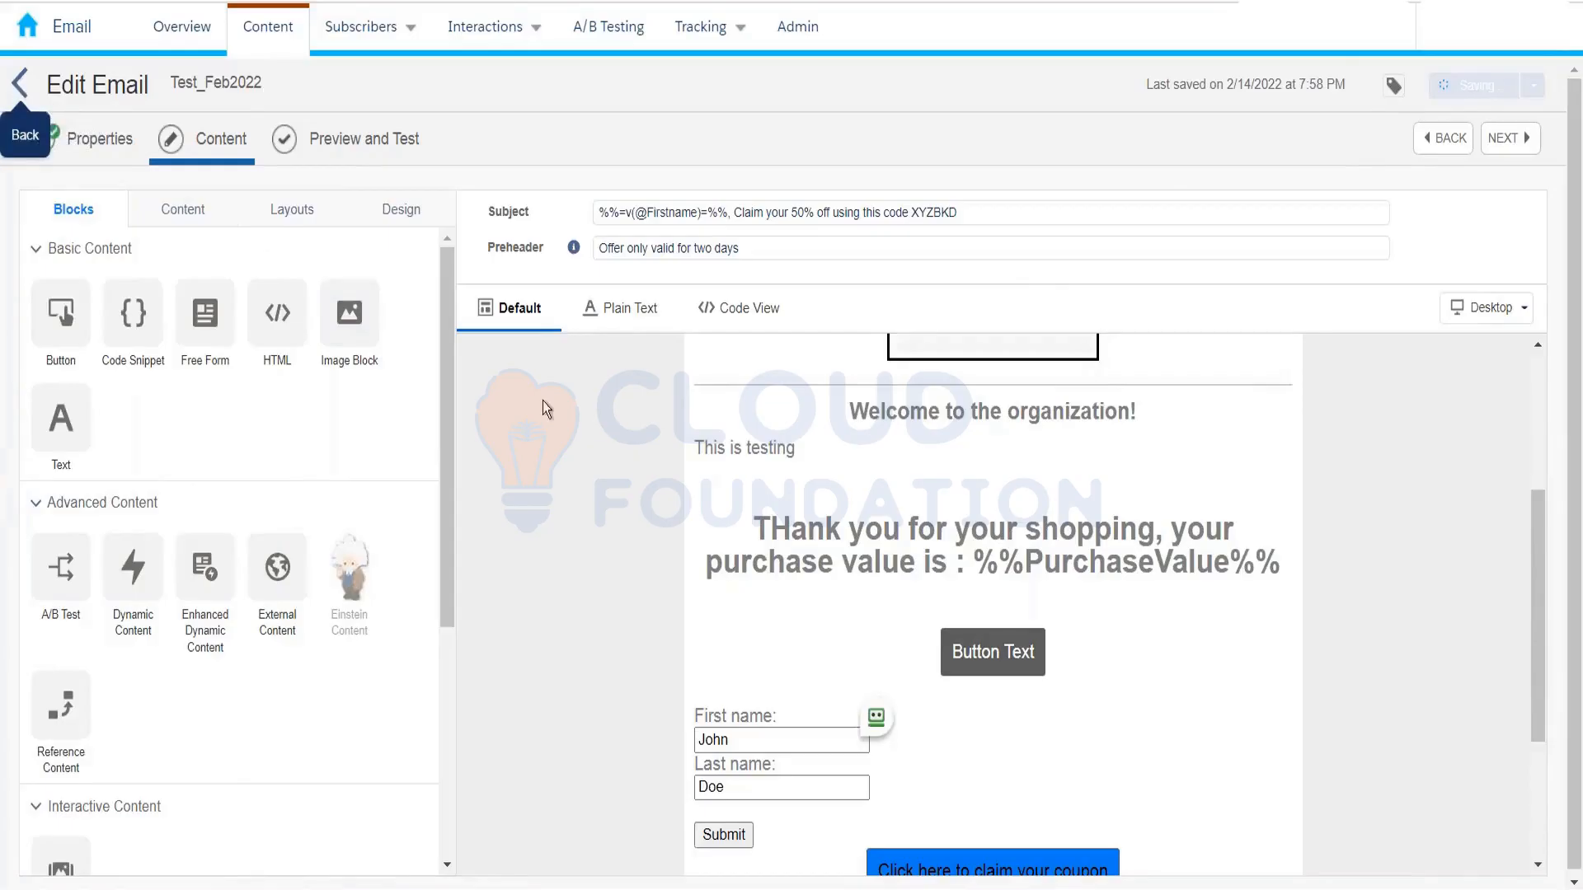
Step: Append ' - Revised' to Test_block_uptodate's text and save the block
click(19, 83)
click(568, 293)
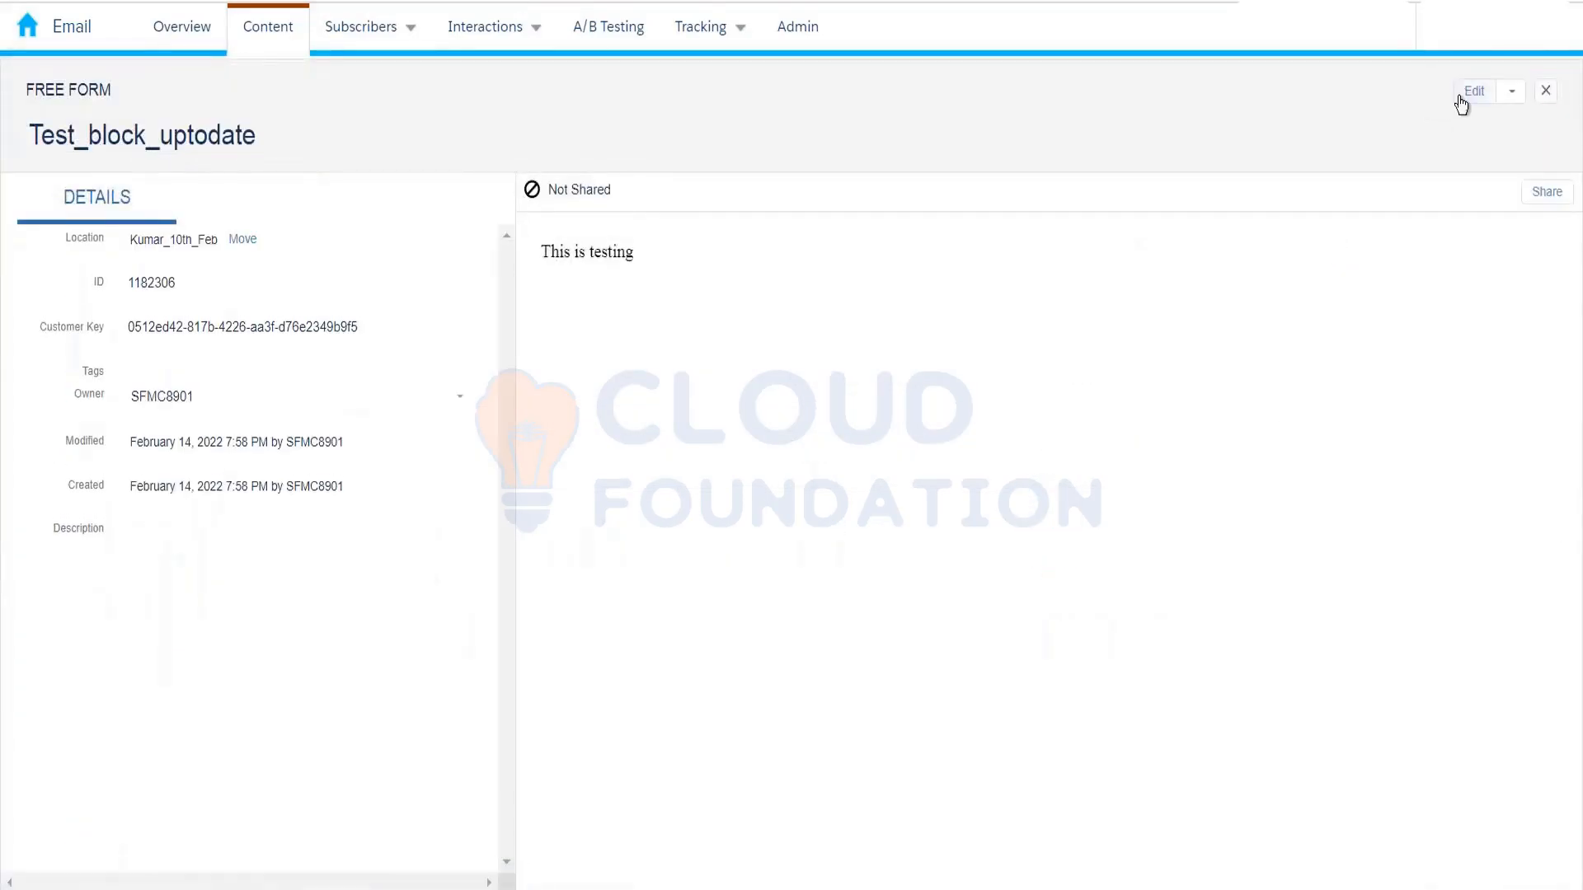
click(1469, 93)
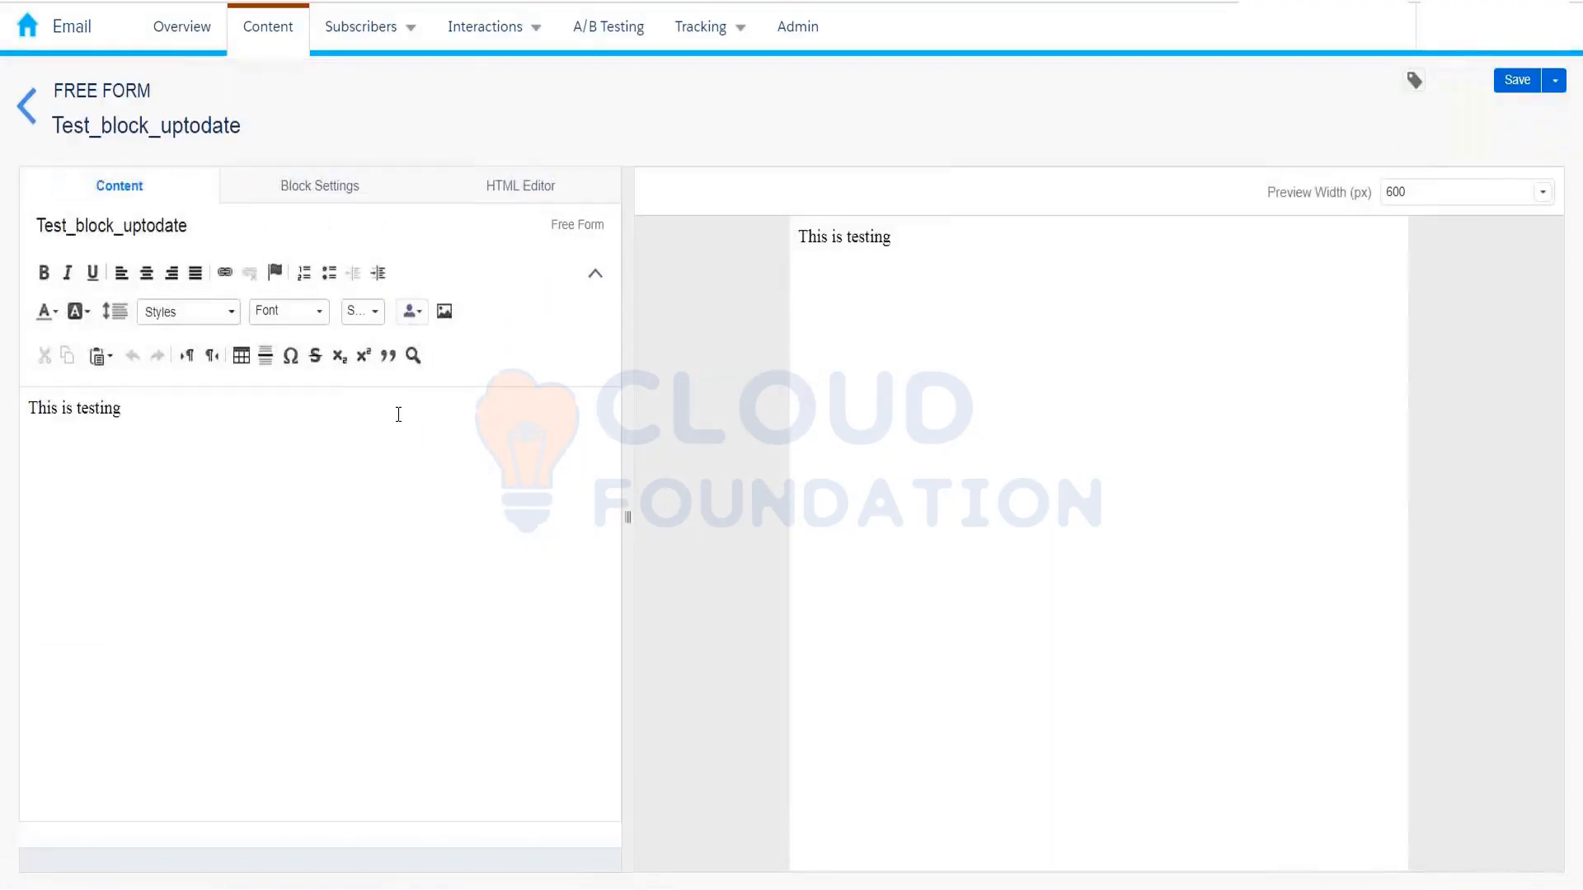
click(398, 415)
text(- Revised)
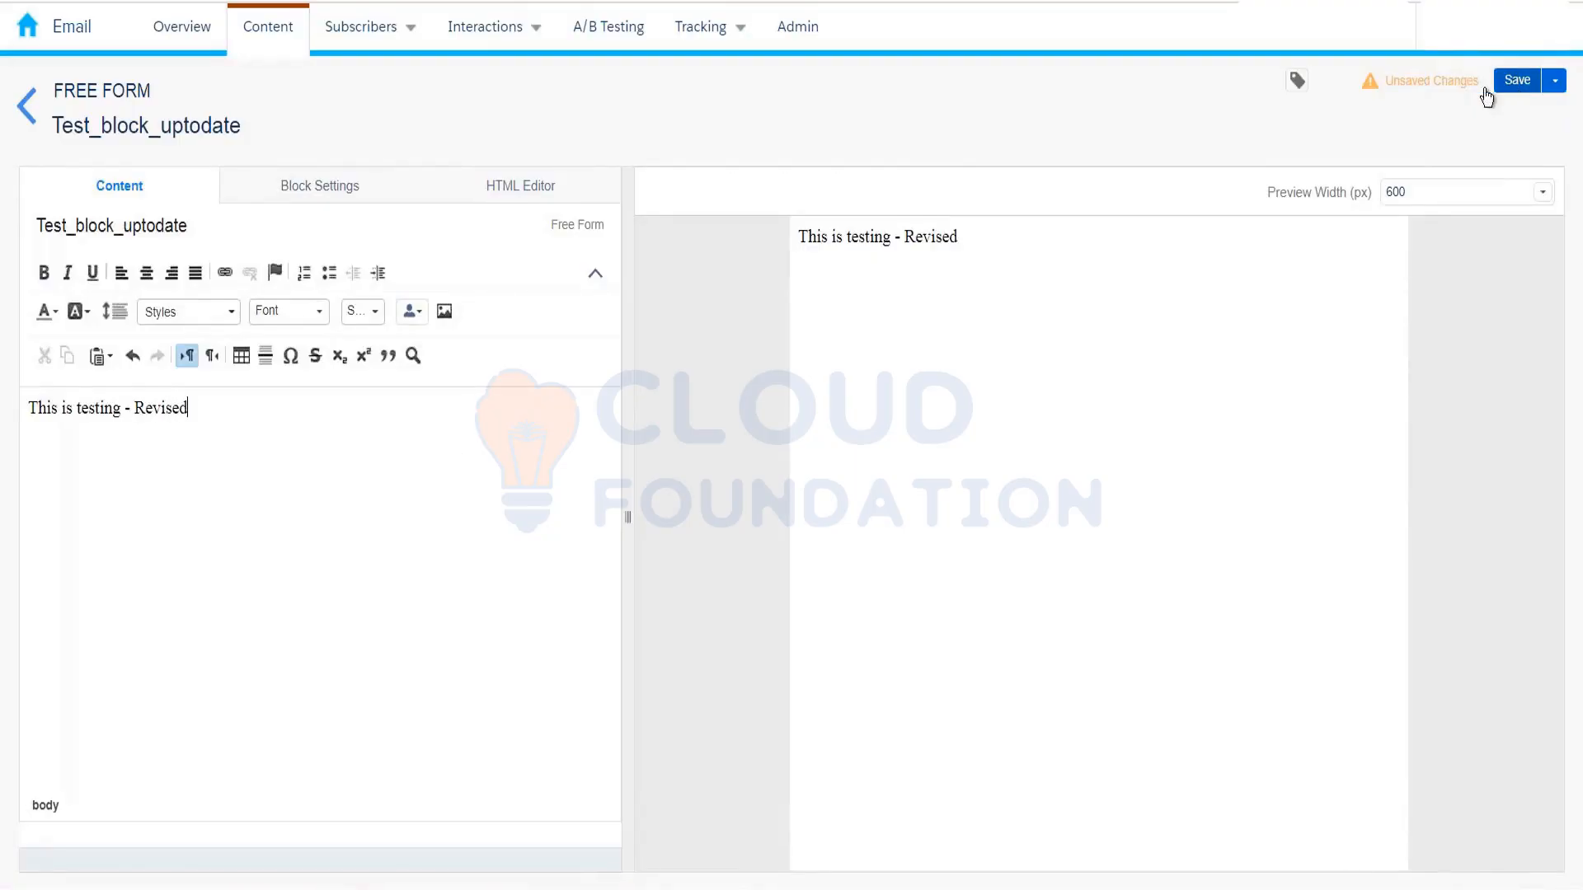
click(1513, 82)
click(26, 120)
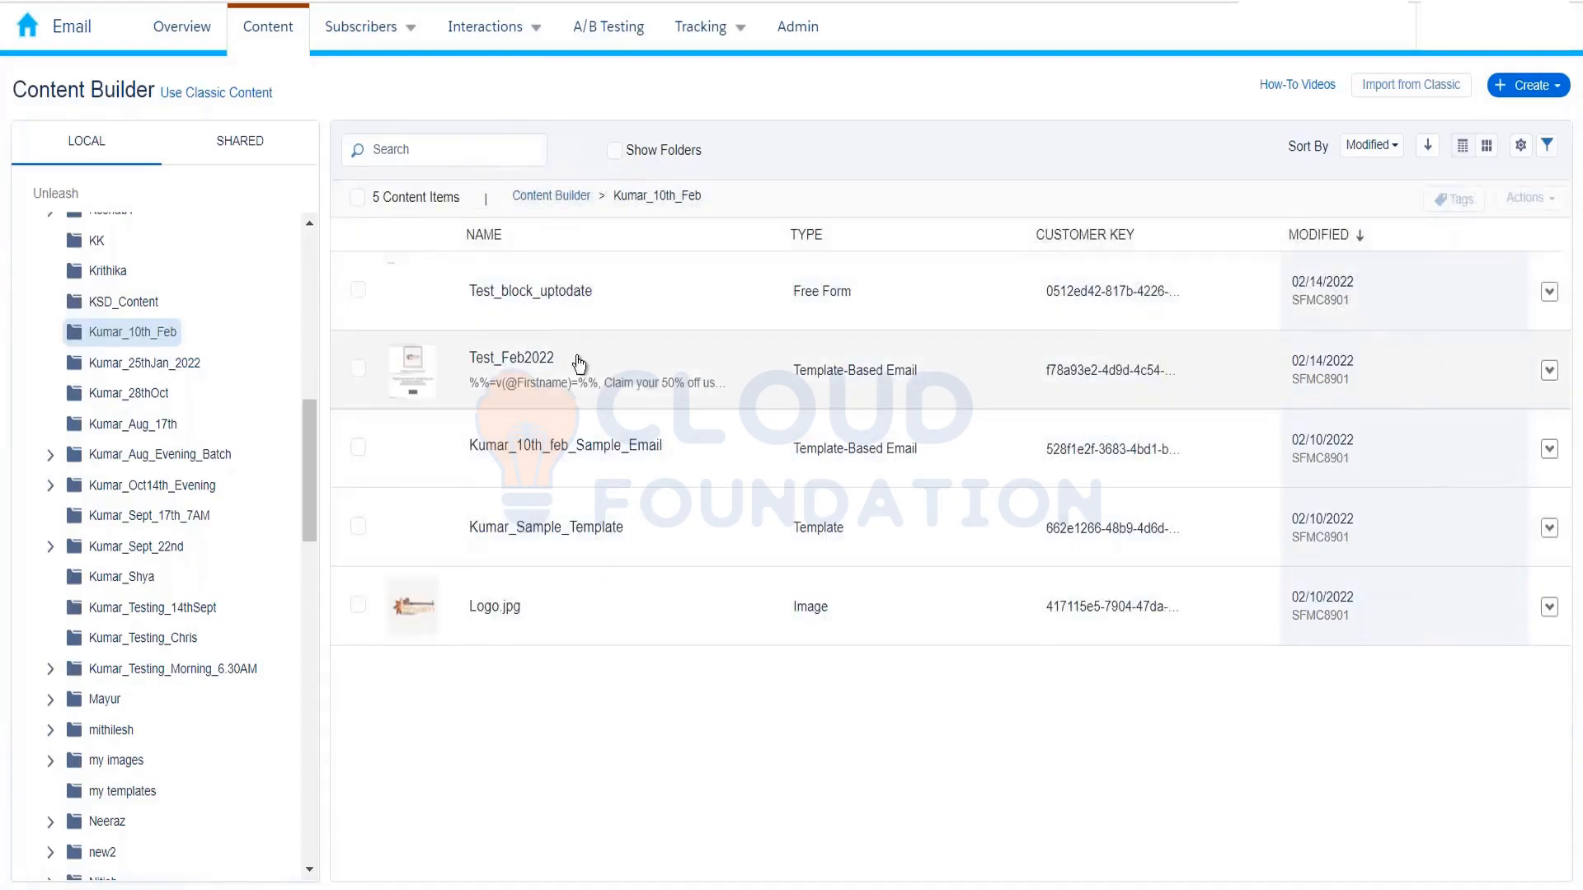
Step: Preview Test_Feb2022 to verify 'This is testing - Revised' appears, then return to the Content step
click(574, 358)
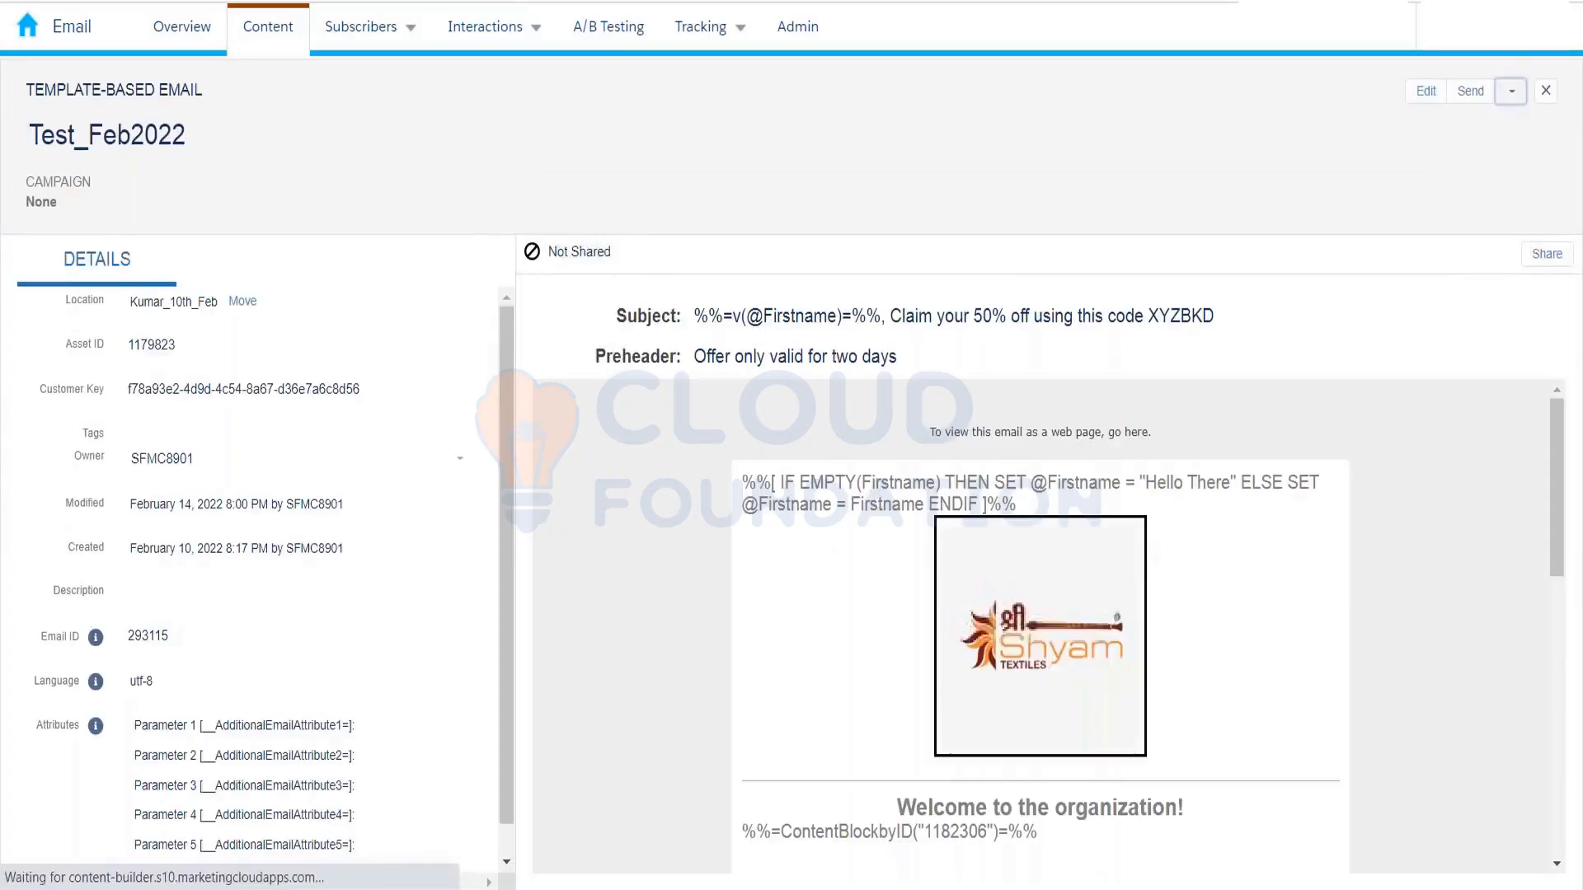
click(1512, 92)
click(1464, 124)
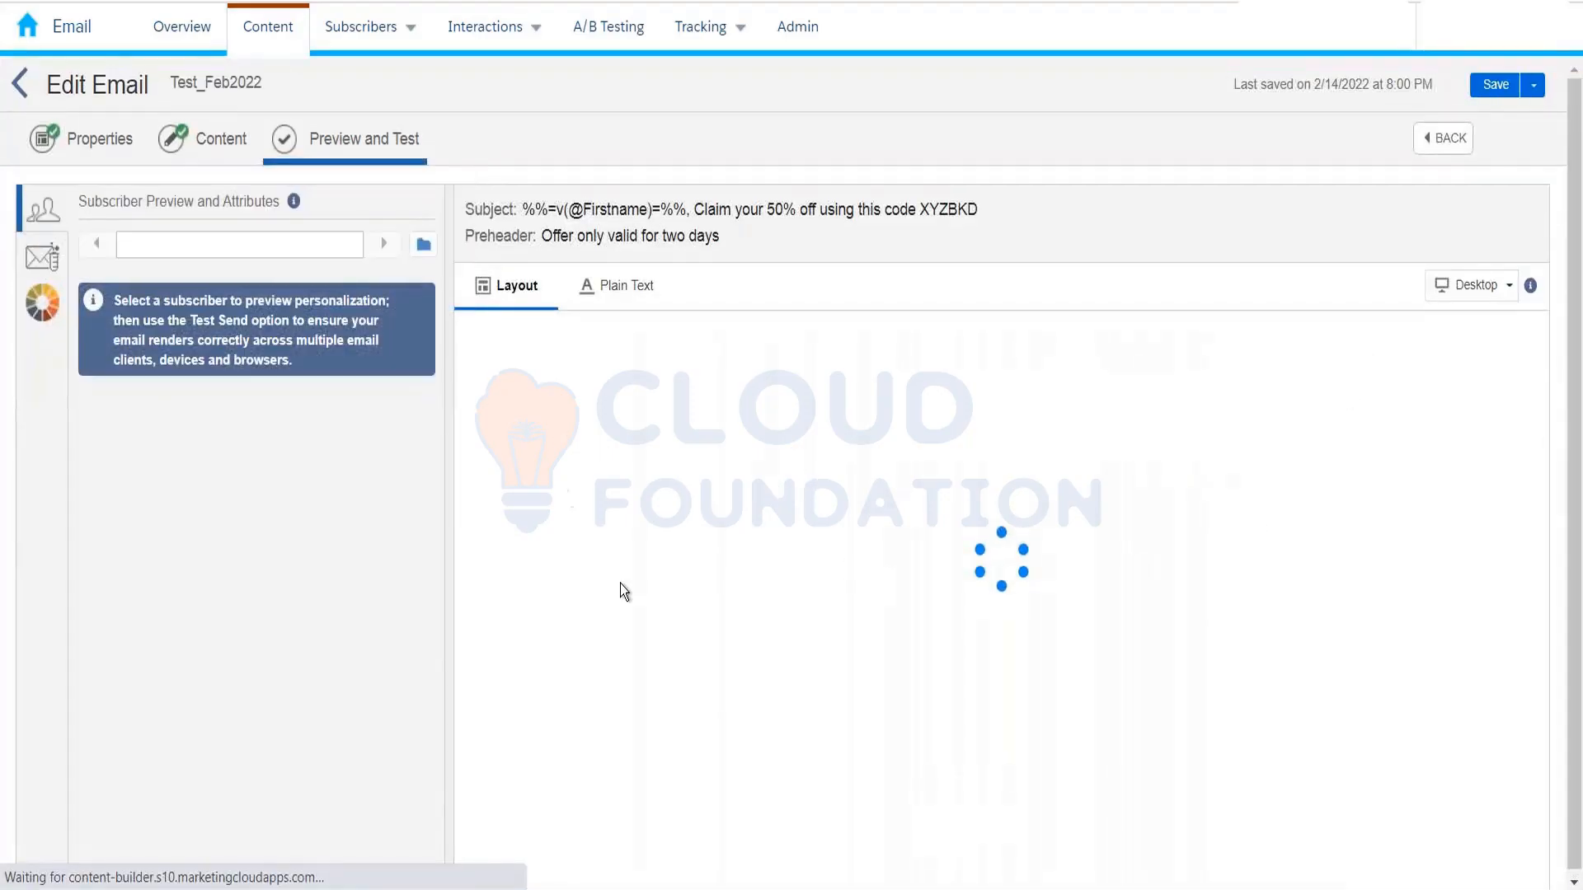
scroll(651, 614, down, 2)
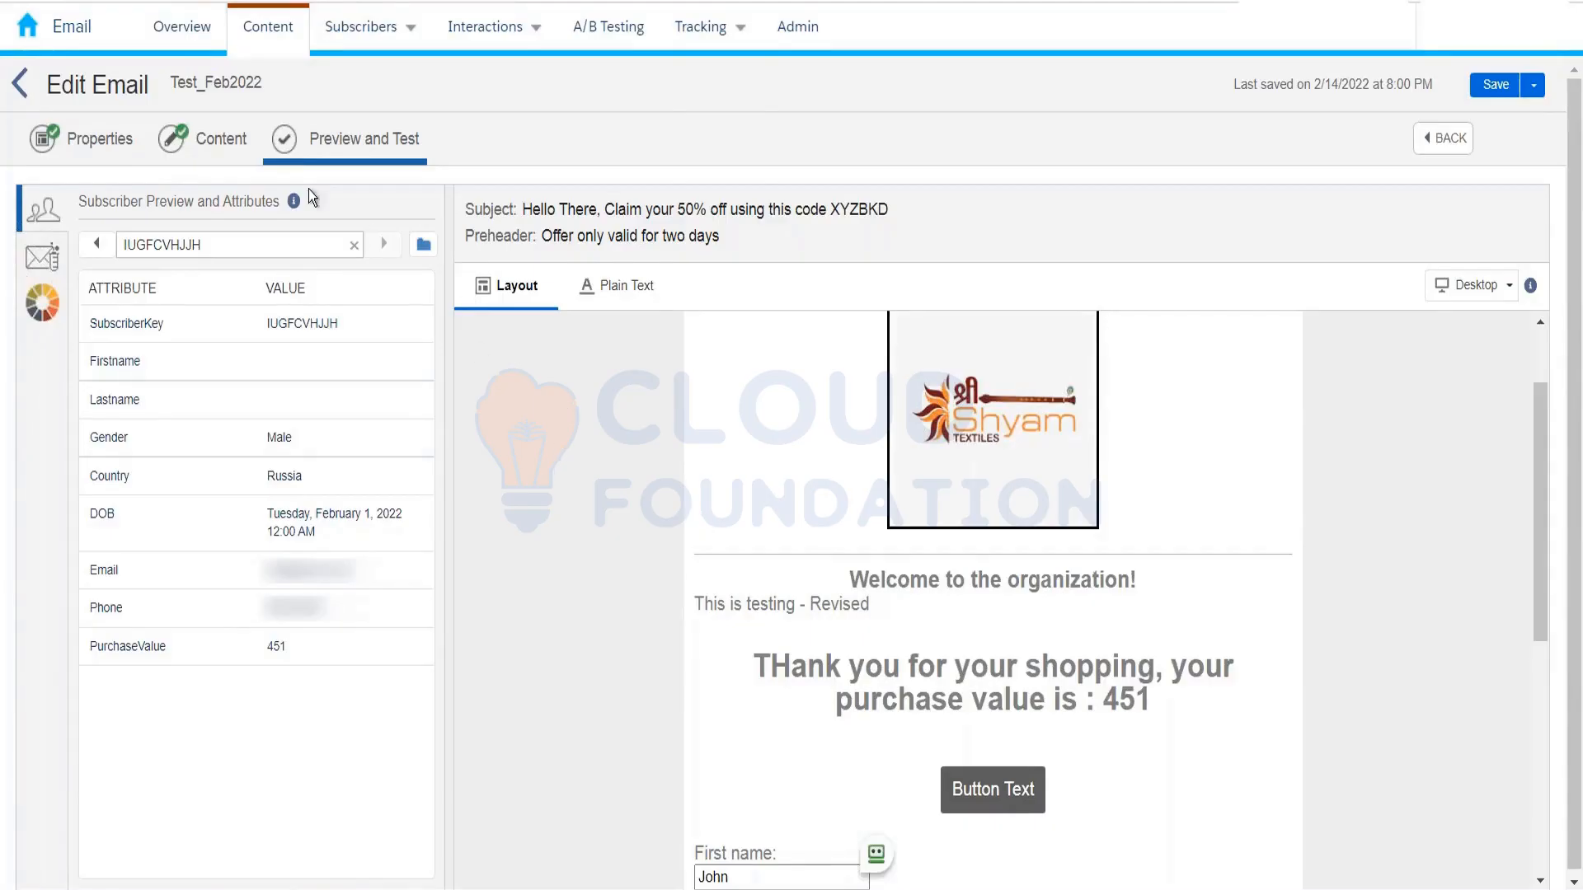
click(239, 145)
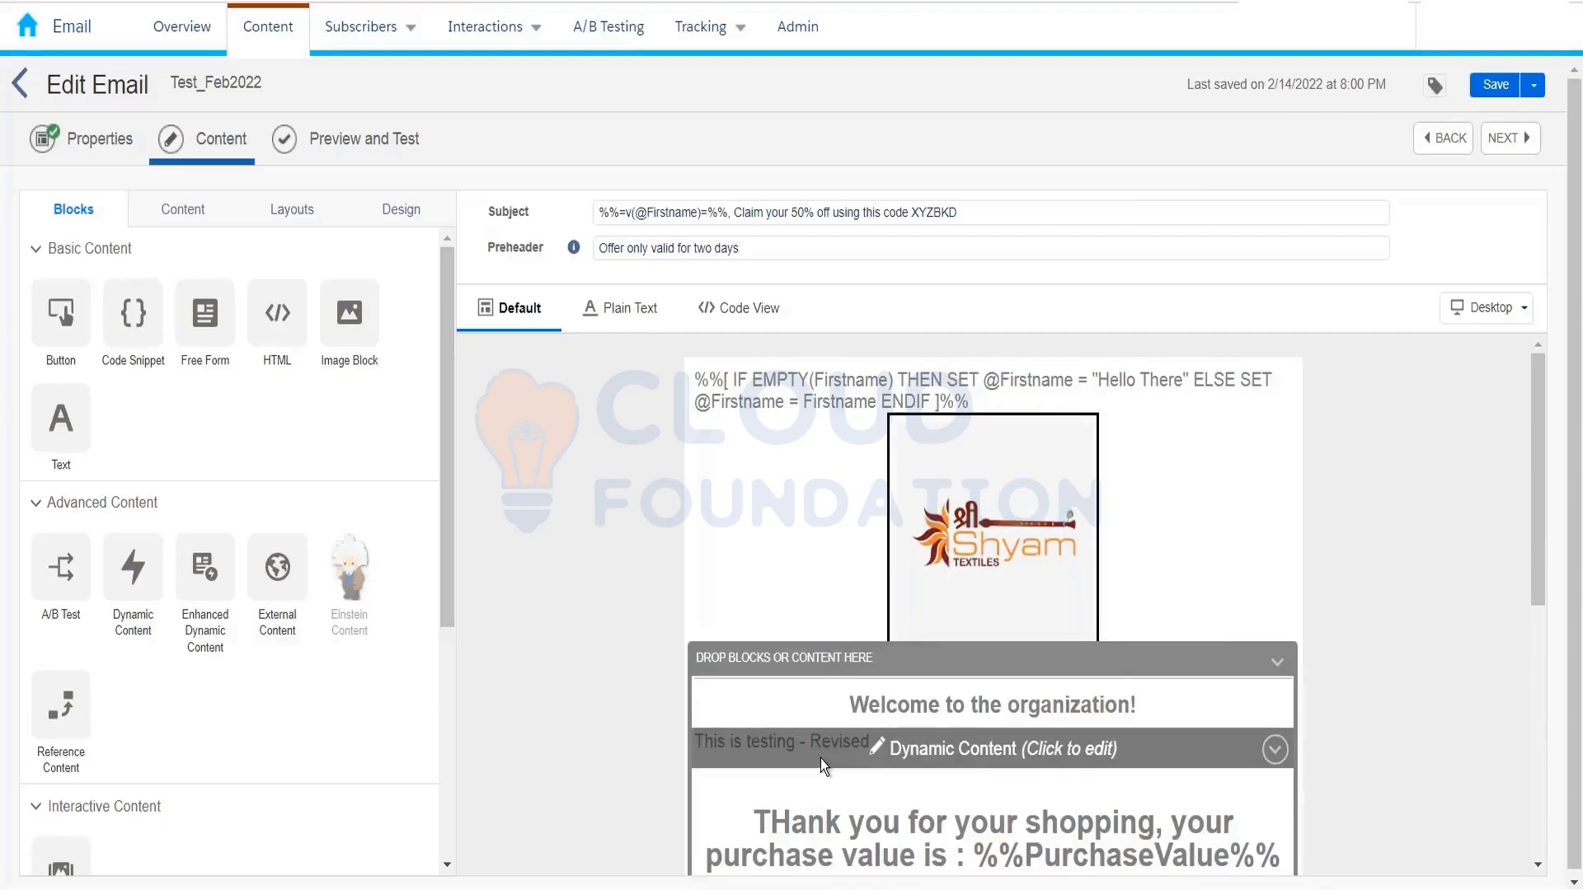
Step: Add a Reference Content block below the dynamic block pointing to Test_block_uptodate
scroll(575, 601, down, 1)
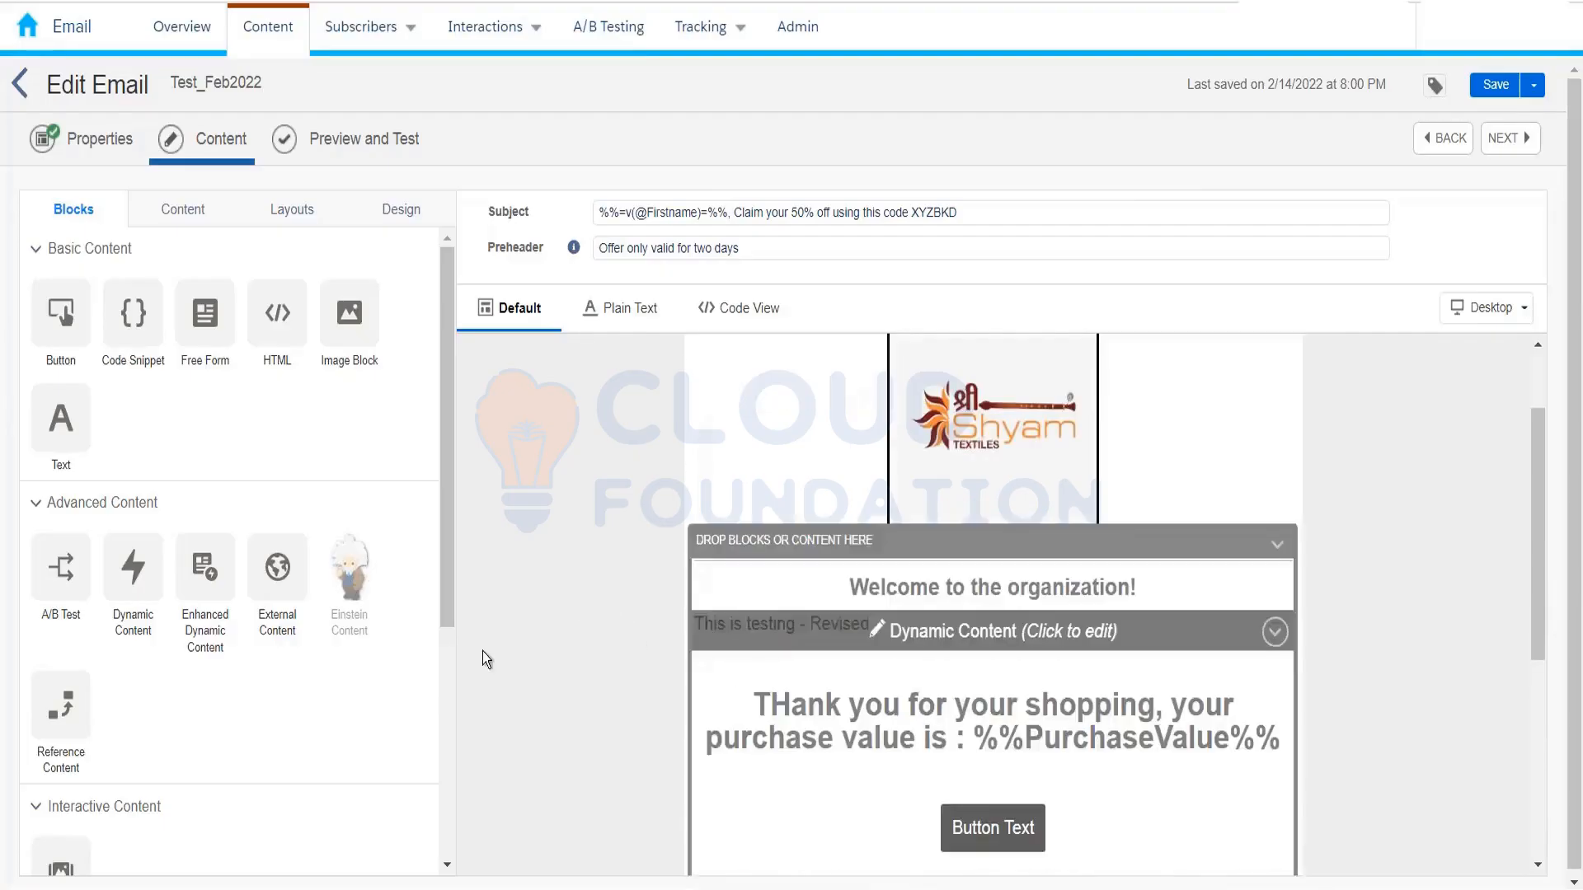
drag(76, 695, 731, 655)
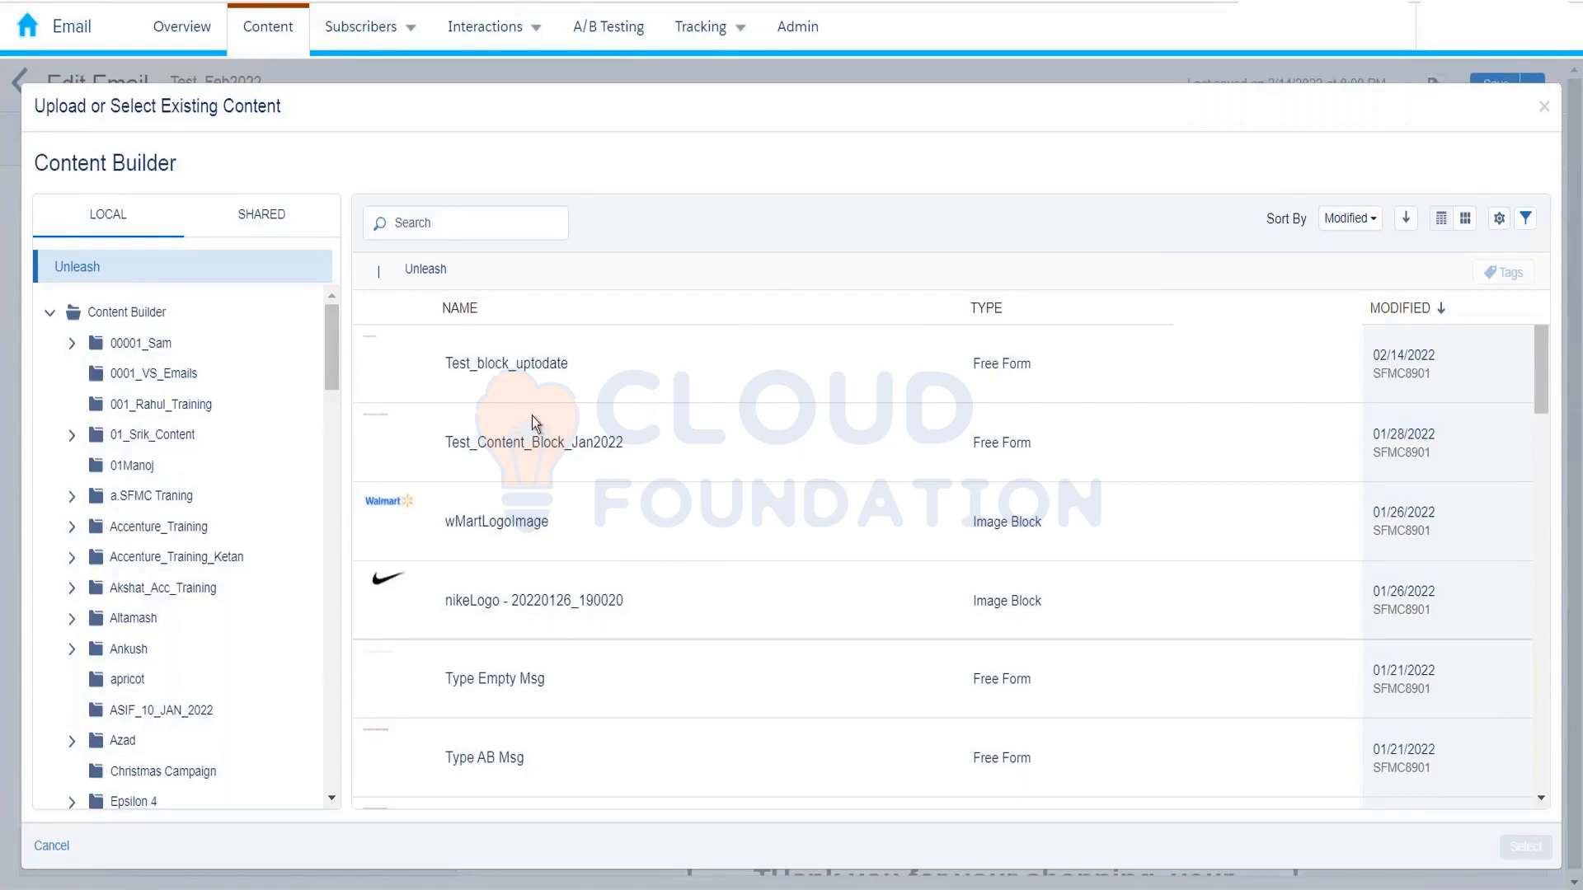
click(581, 378)
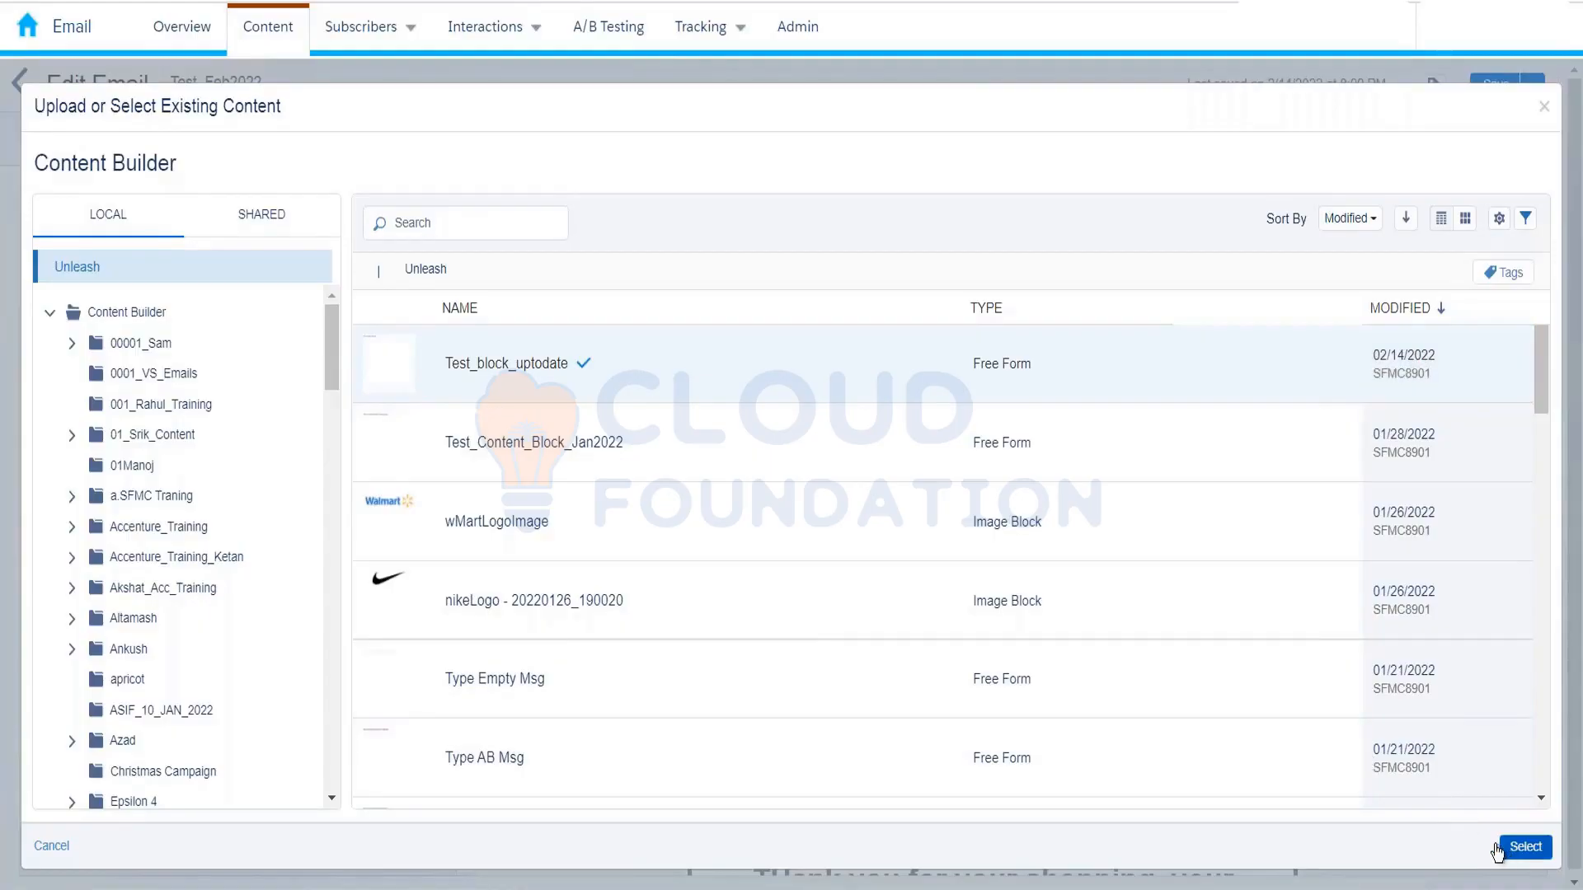
click(1524, 846)
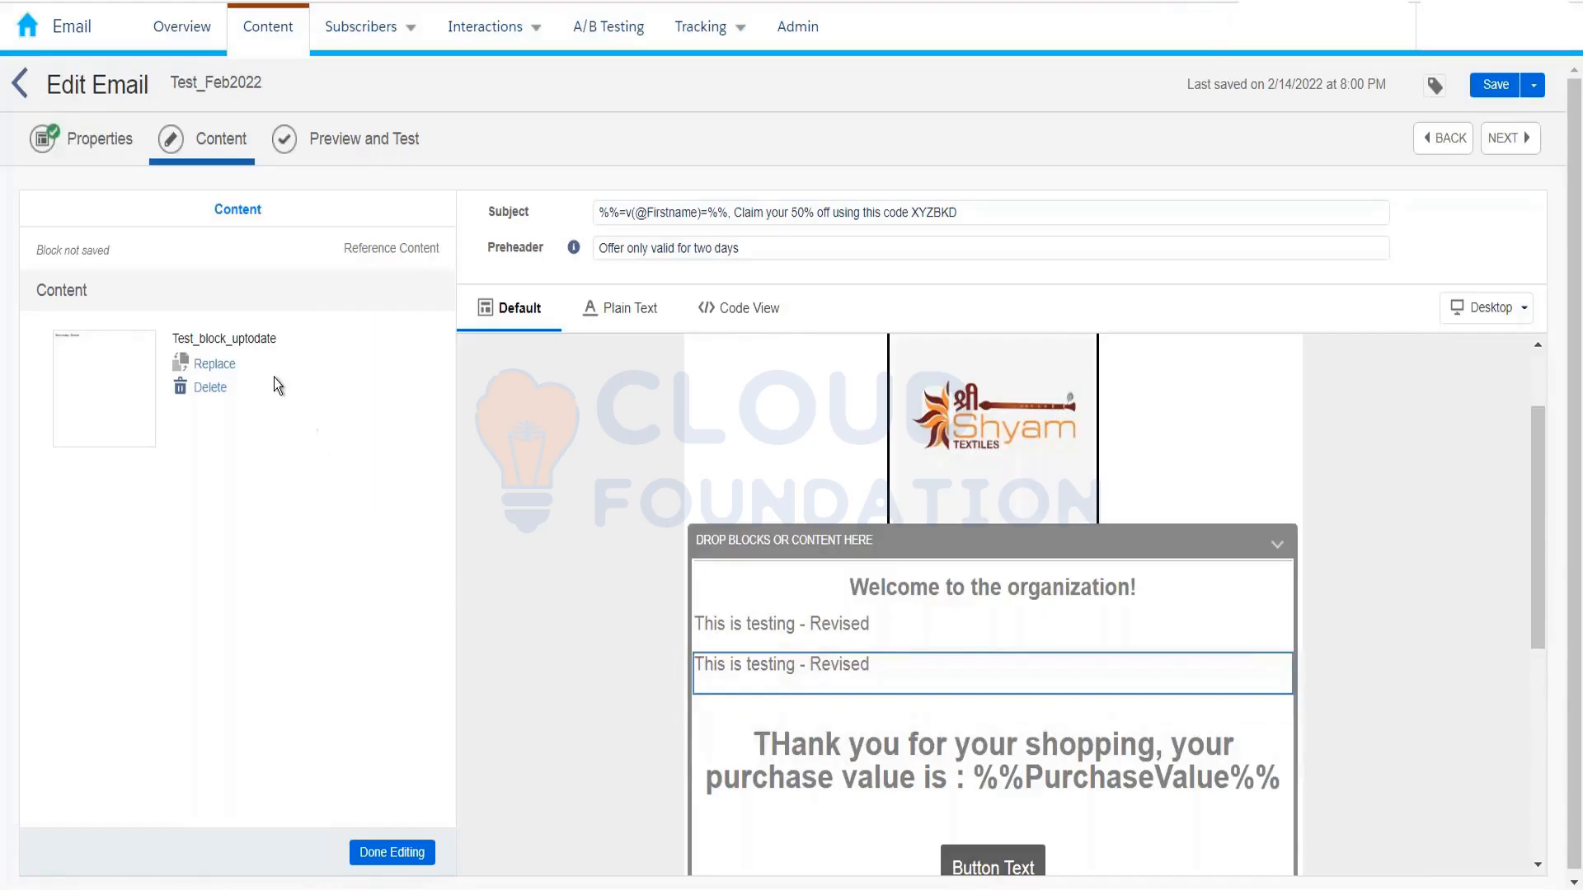
click(363, 864)
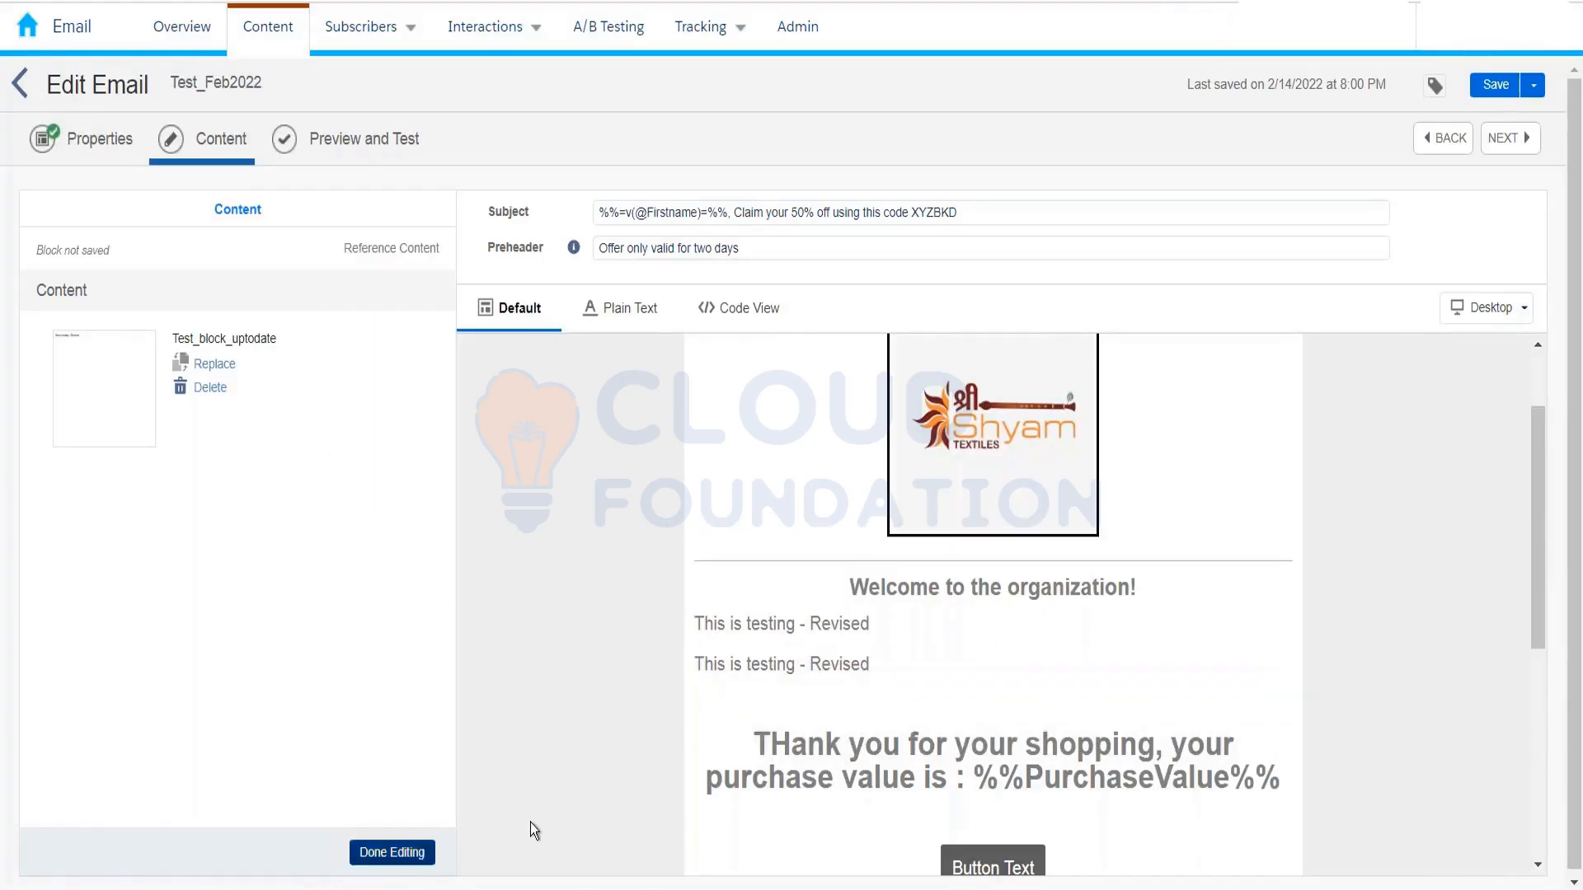
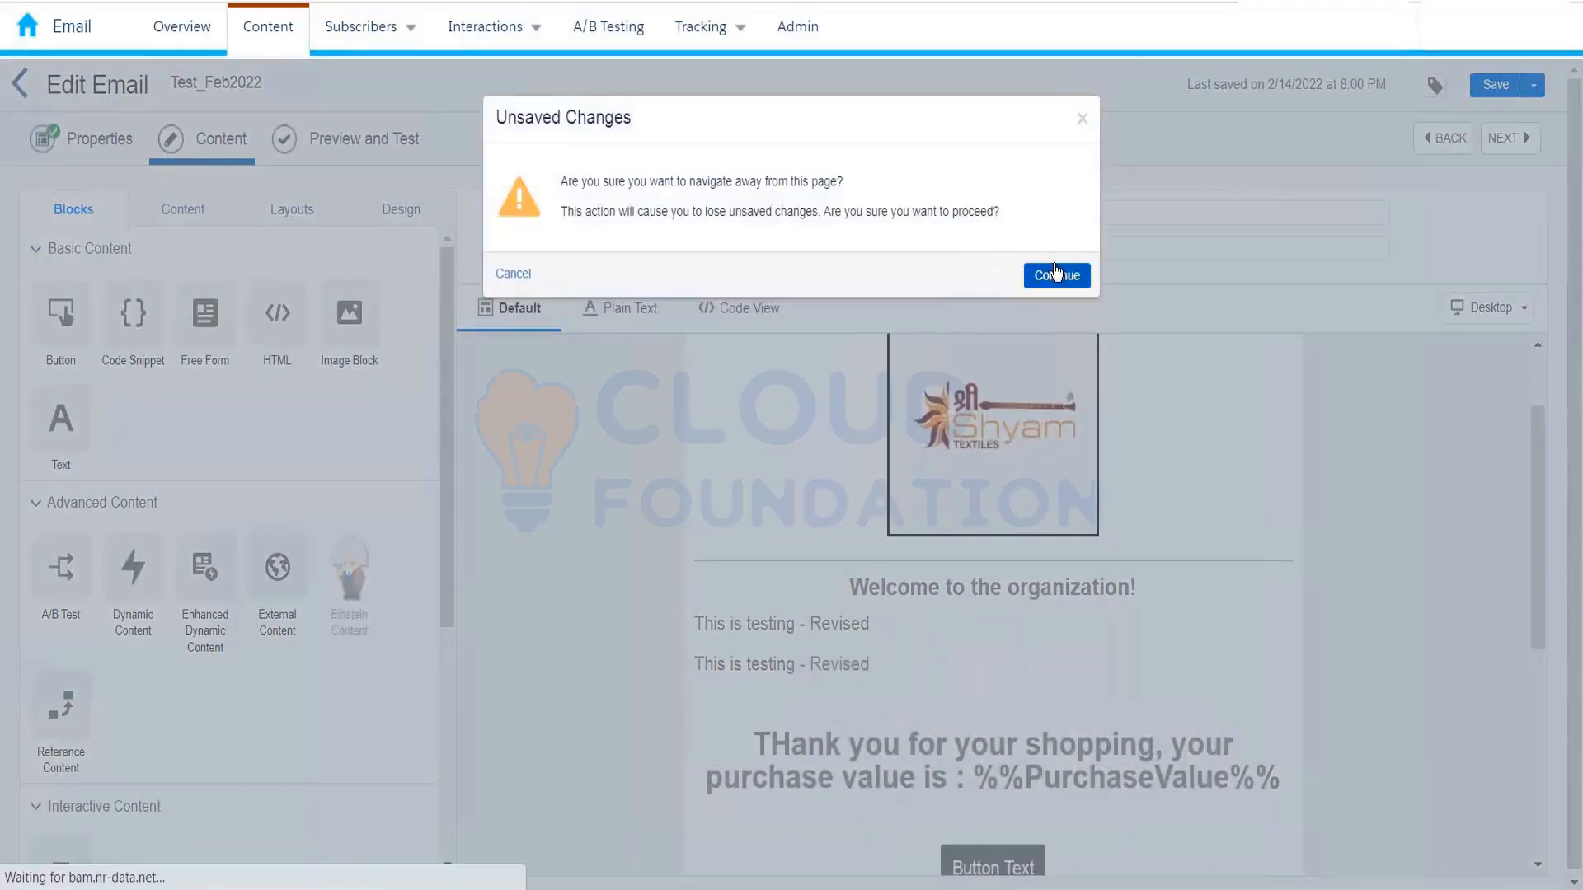
Step: Discard the unsaved edits and scroll through the 364 items in the Content Builder root folder
click(1055, 274)
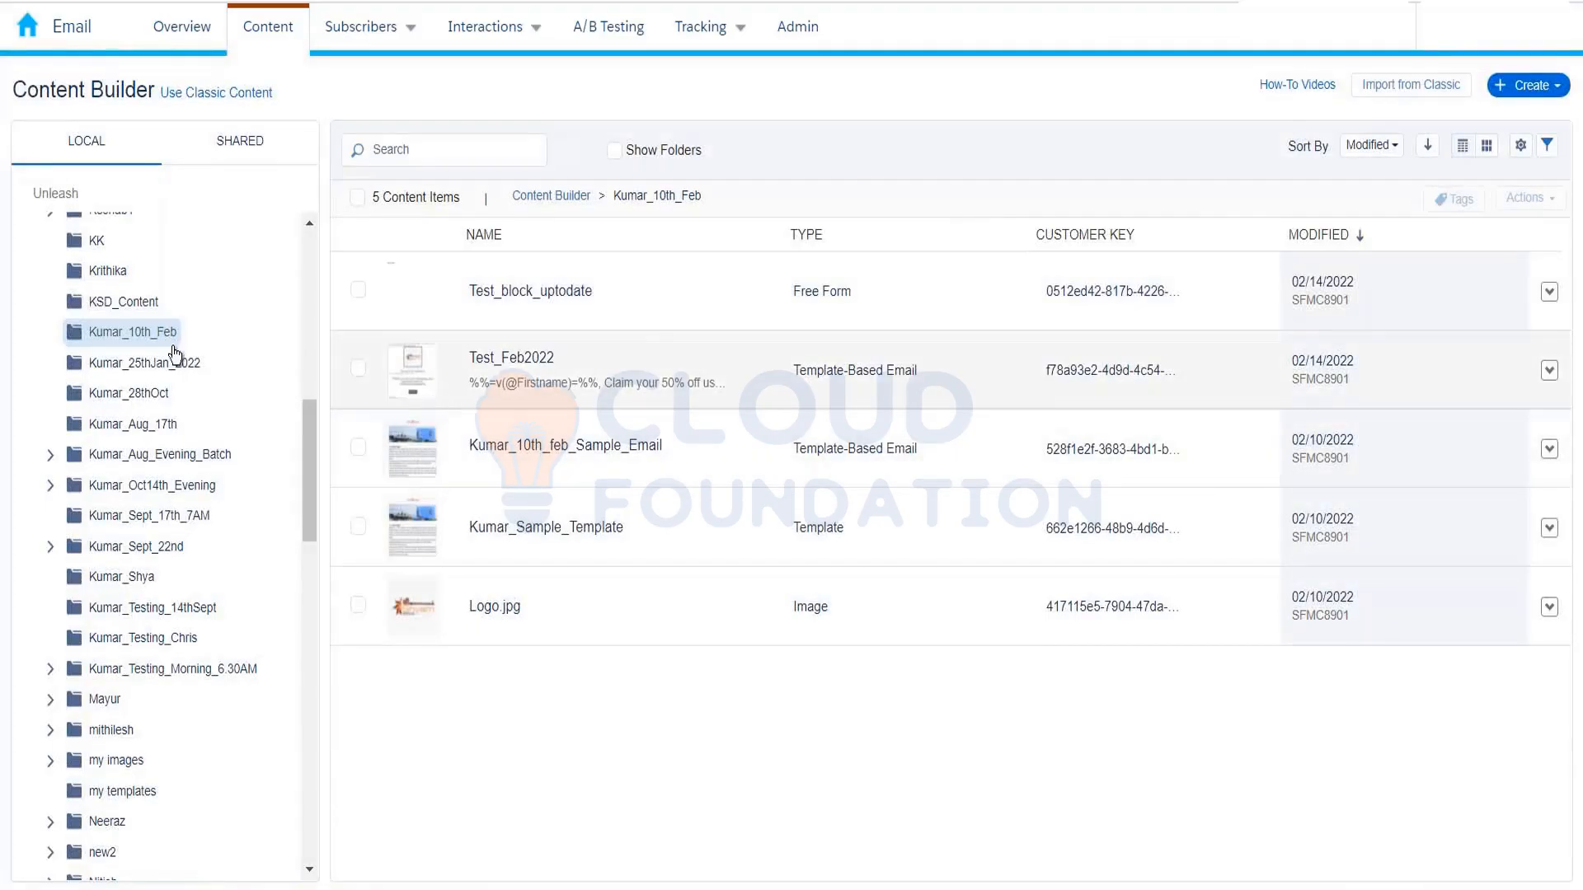
scroll(130, 363, up, 10)
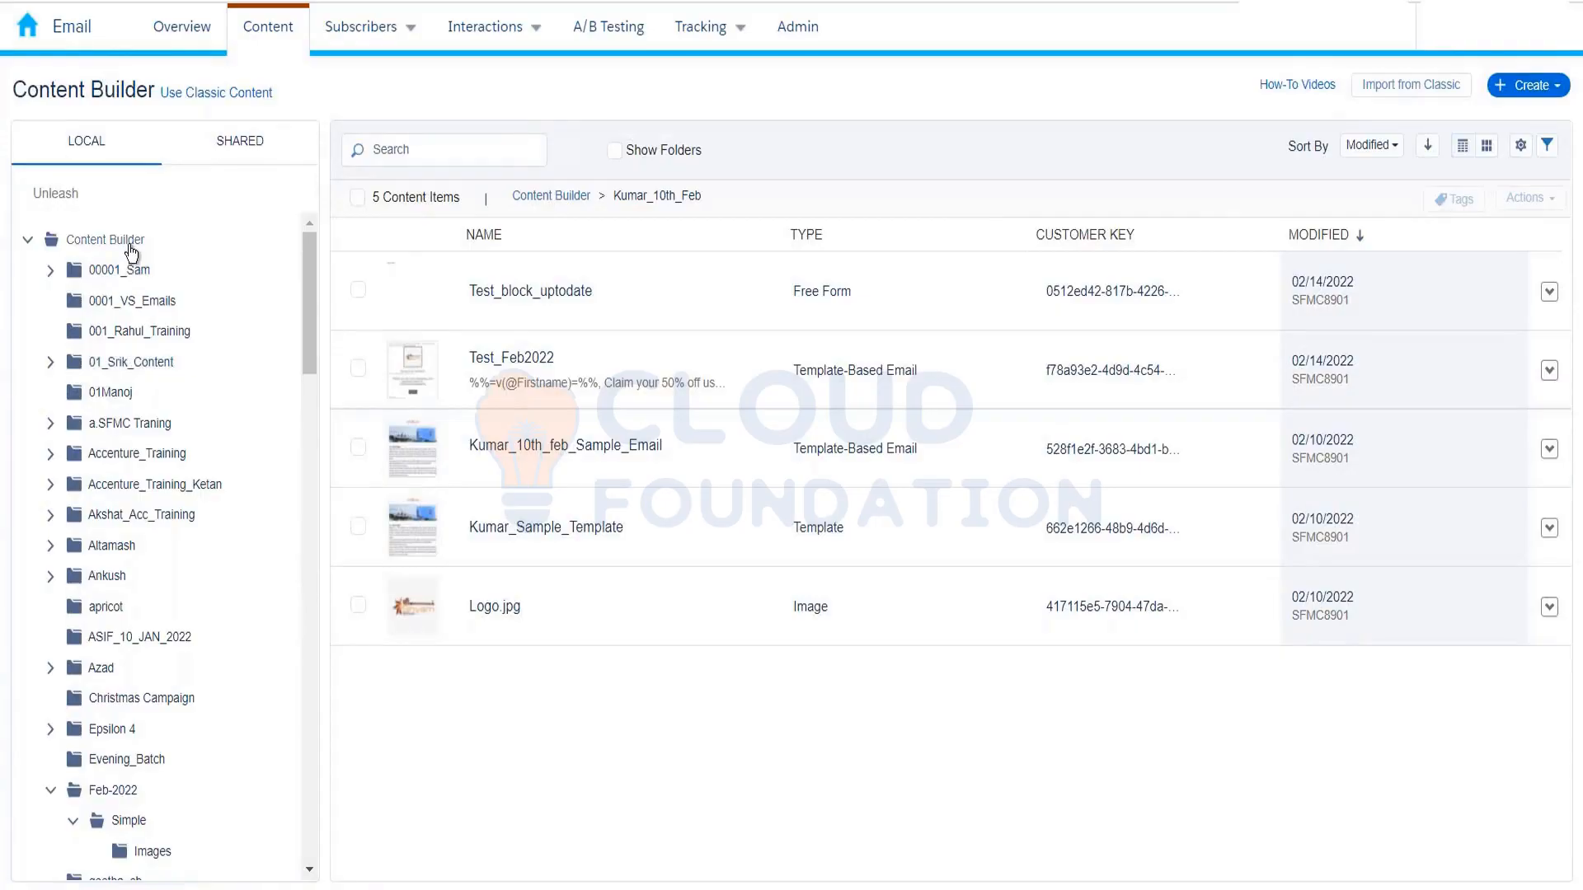
click(131, 244)
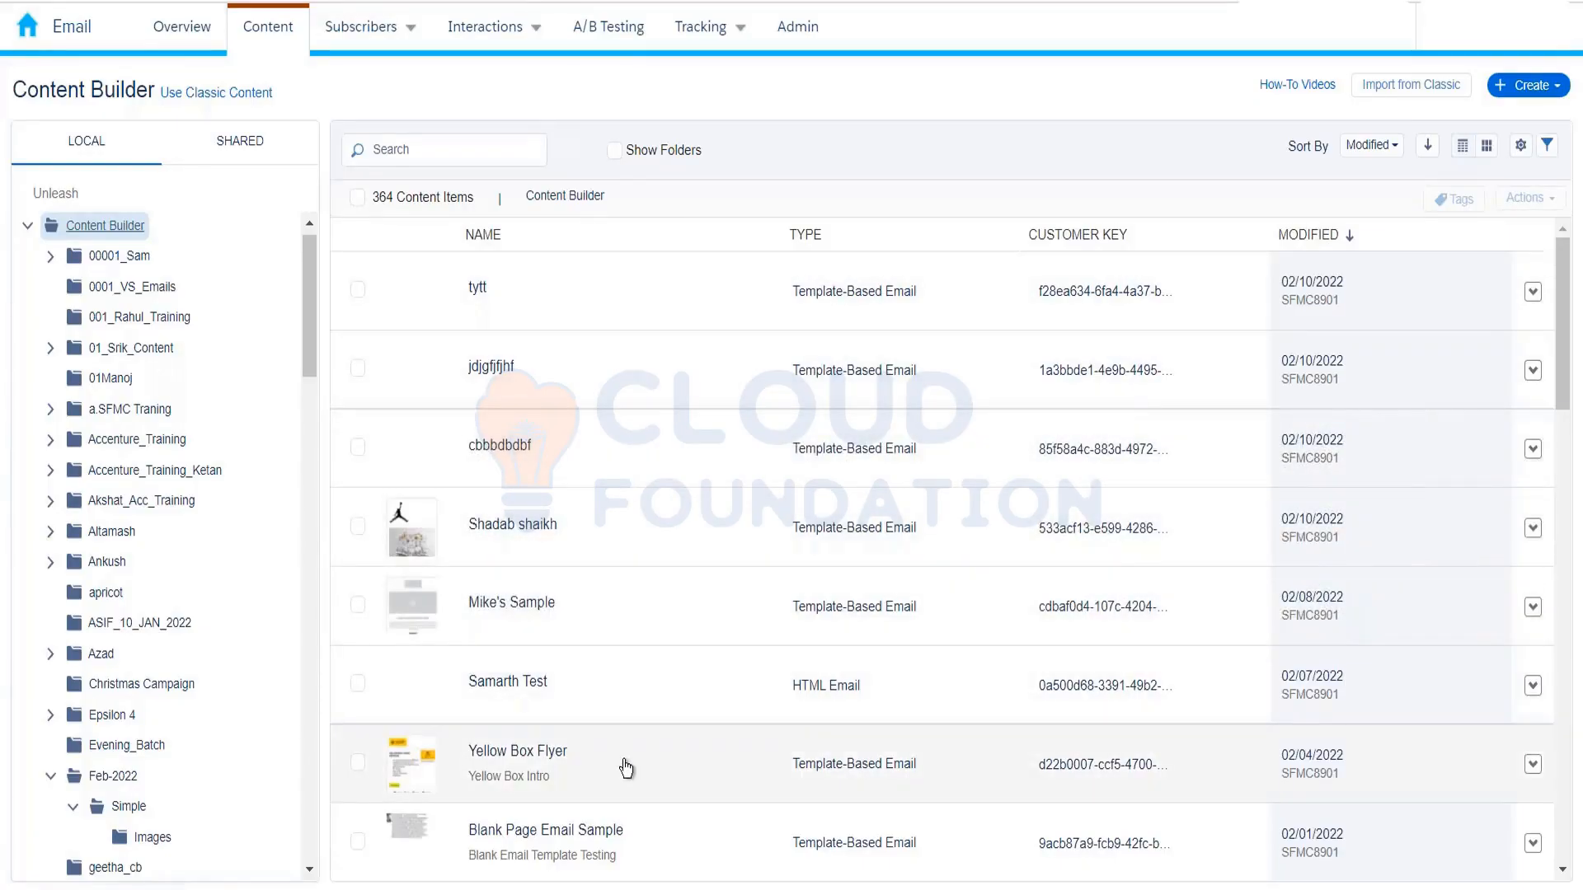
scroll(627, 744, down, 5)
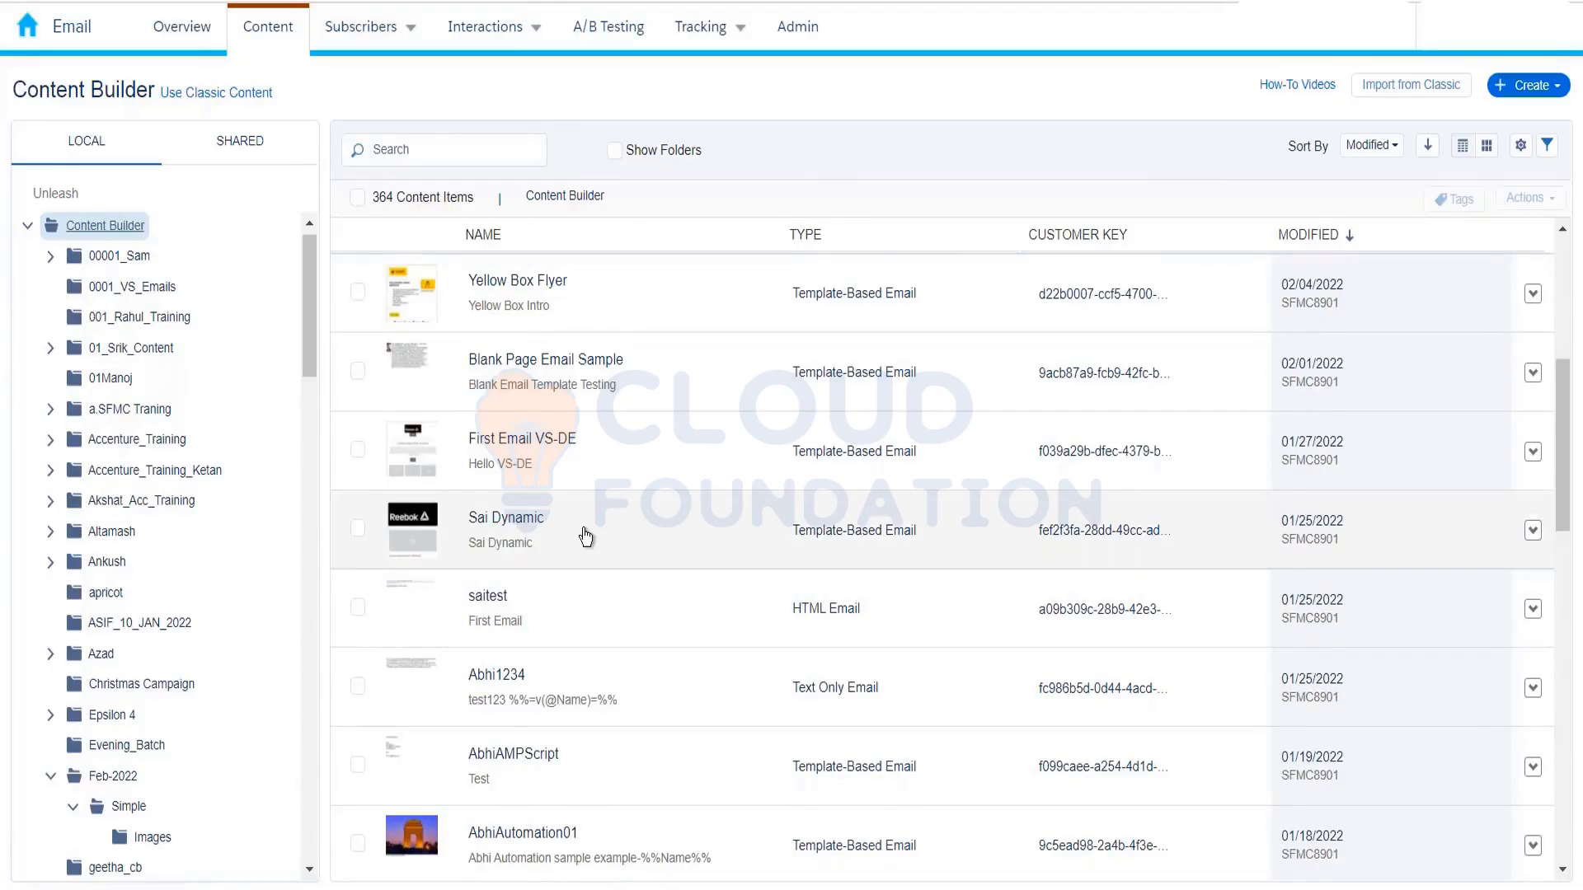
scroll(585, 536, down, 1)
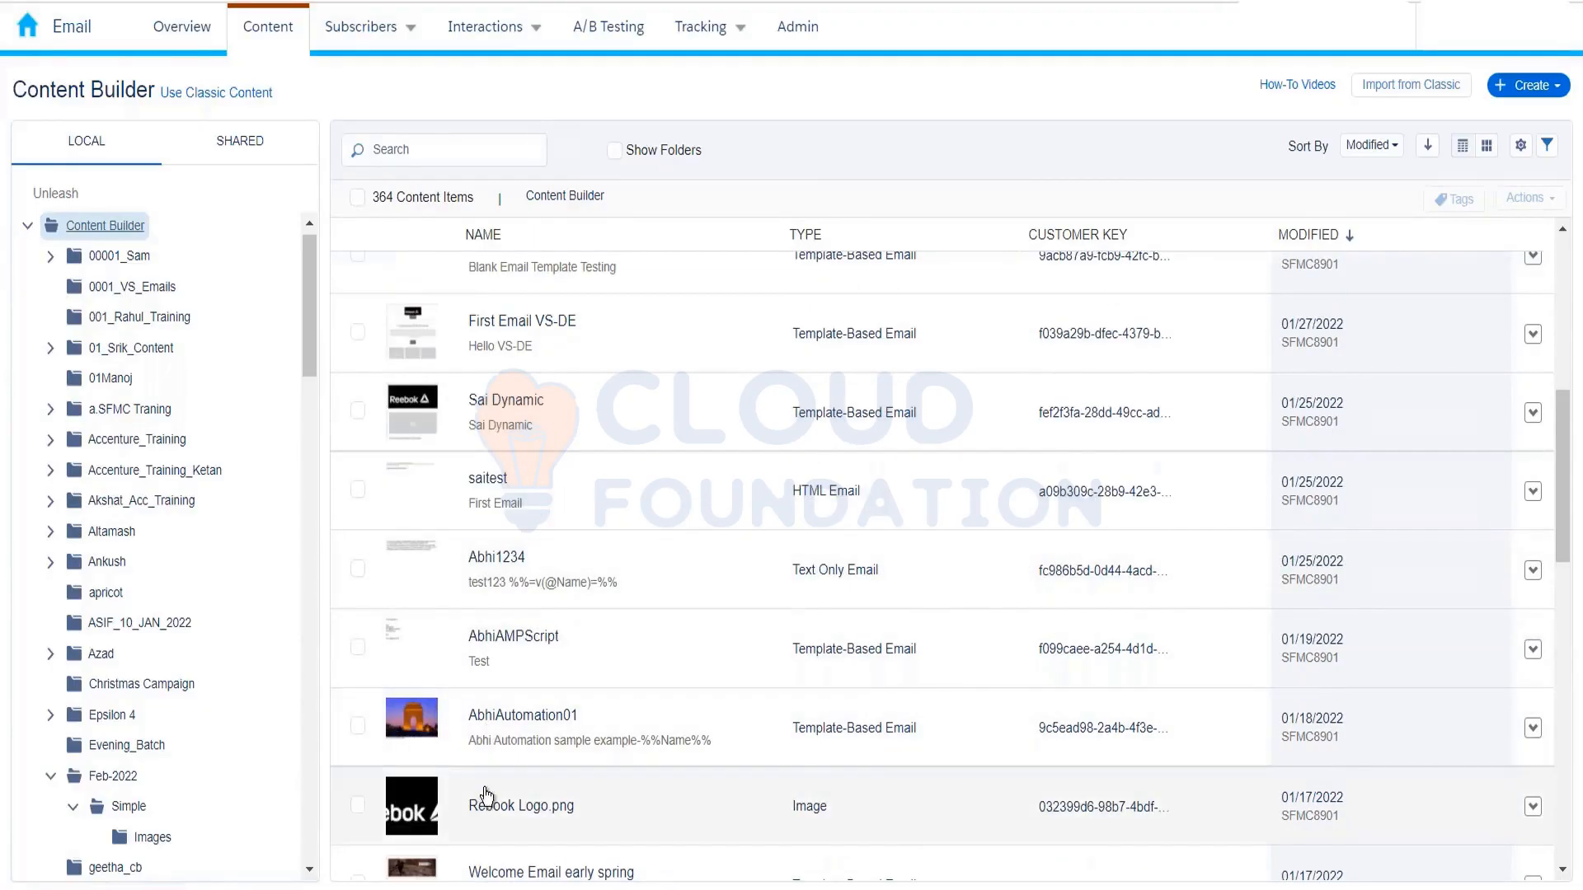
scroll(495, 796, down, 1)
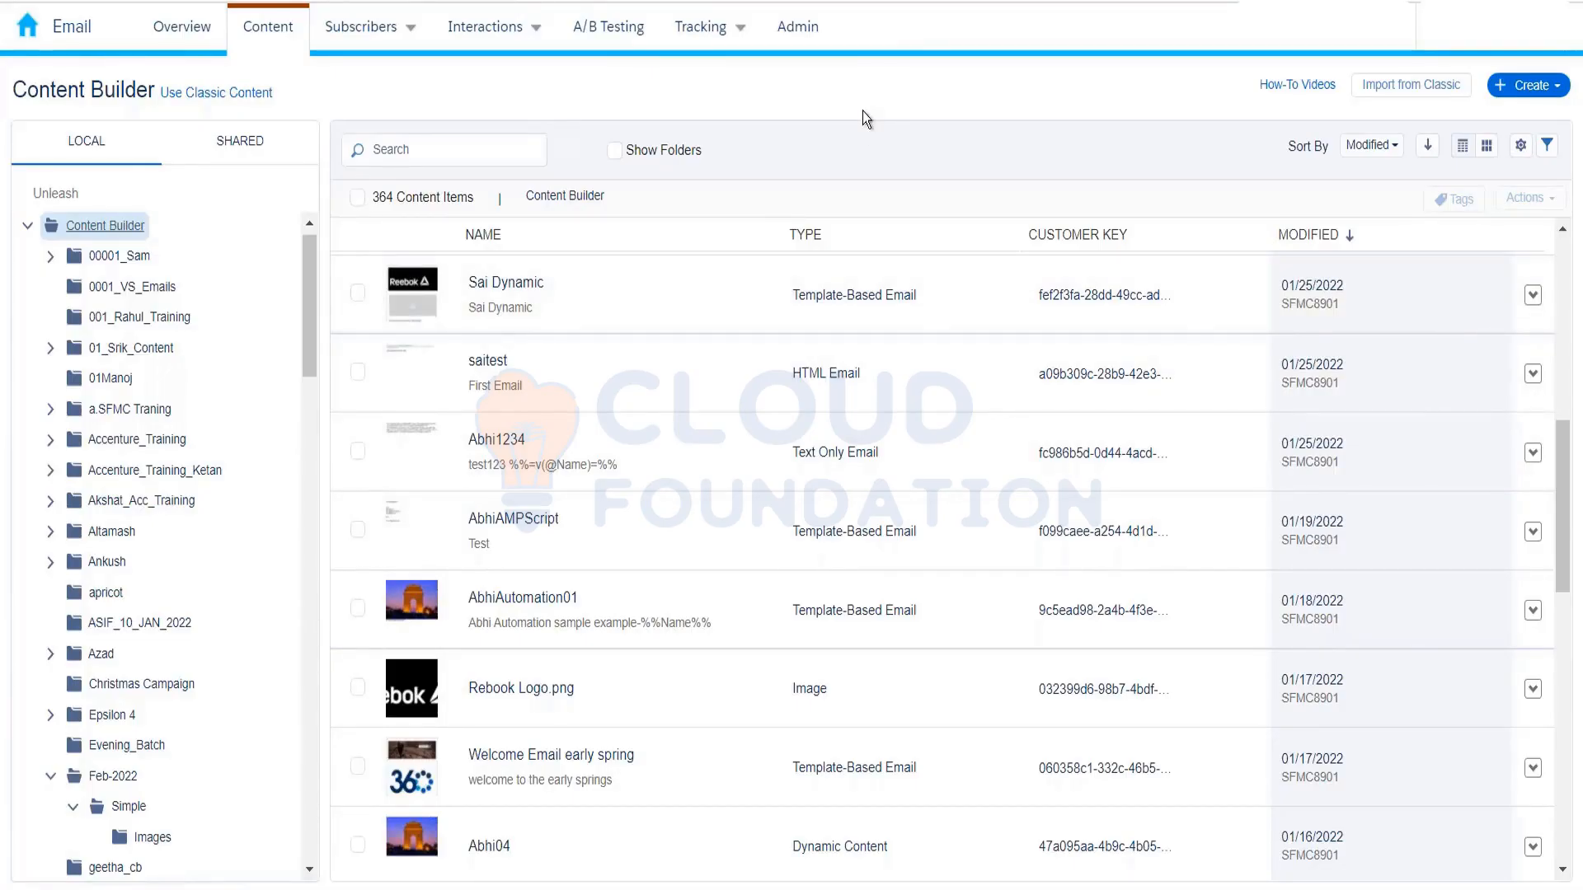
Step: Open the Kumar_10th_Feb folder to list its five items, including Test_Feb2022 and Logo.jpg
click(35, 24)
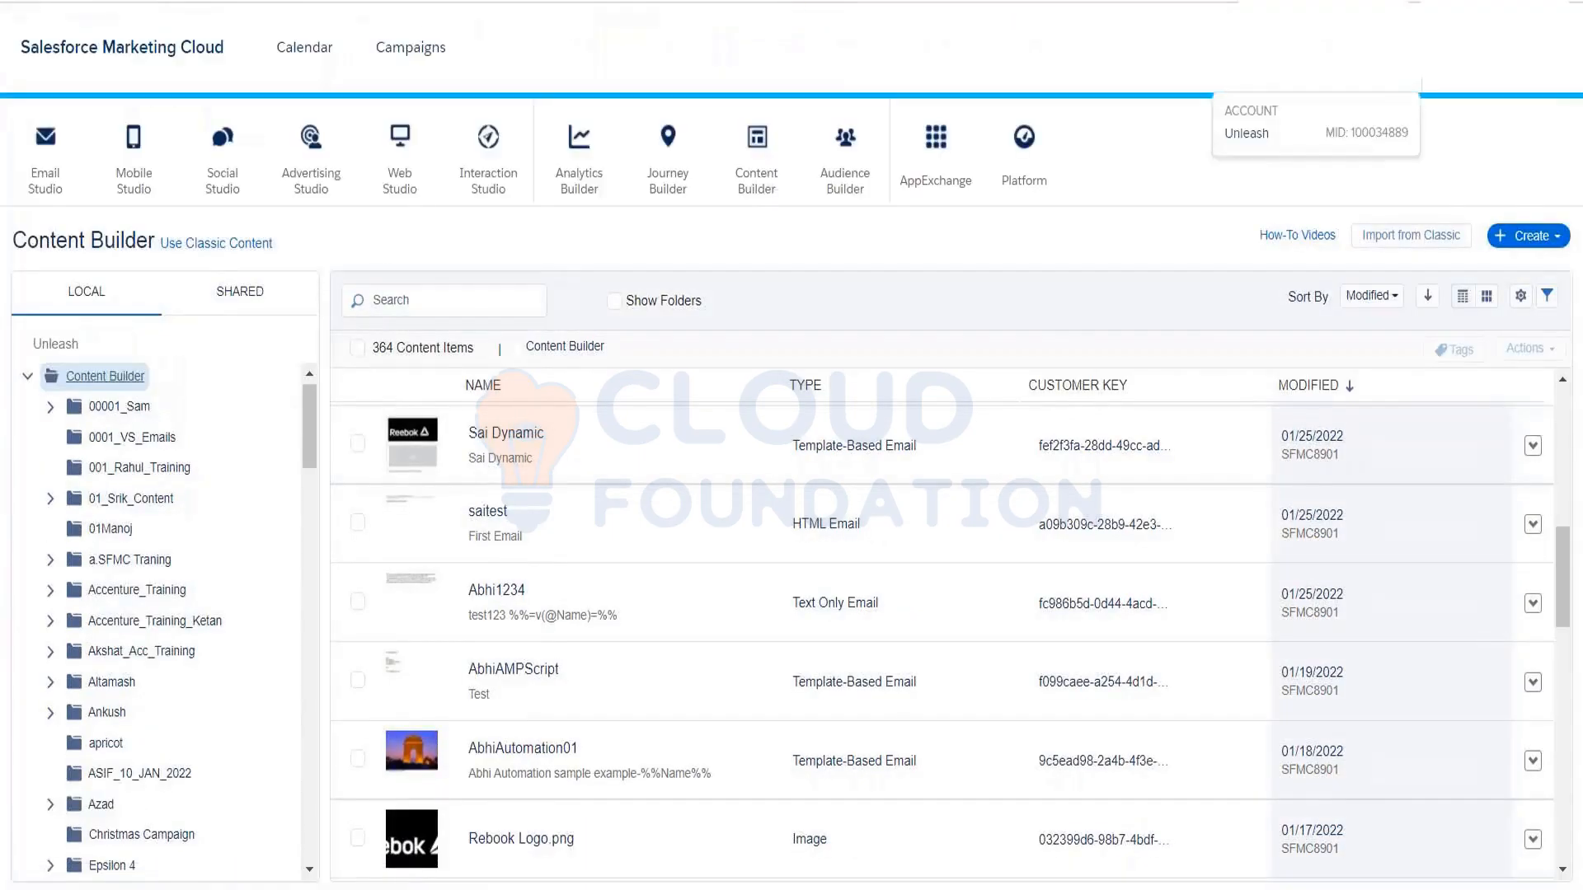
mouse_move(1454, 84)
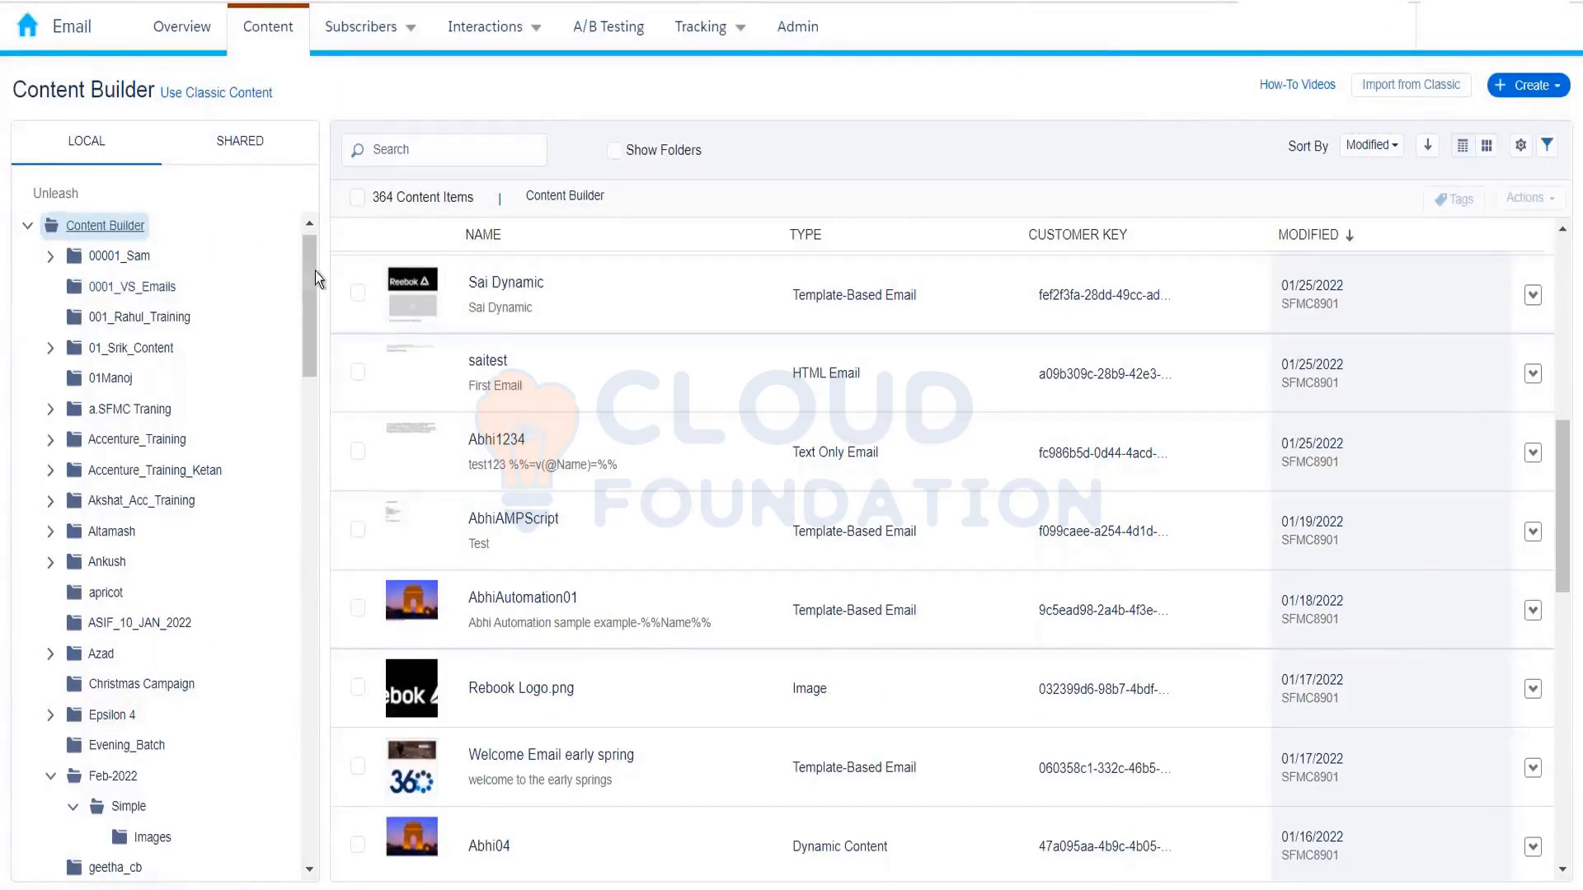
drag(312, 275, 313, 467)
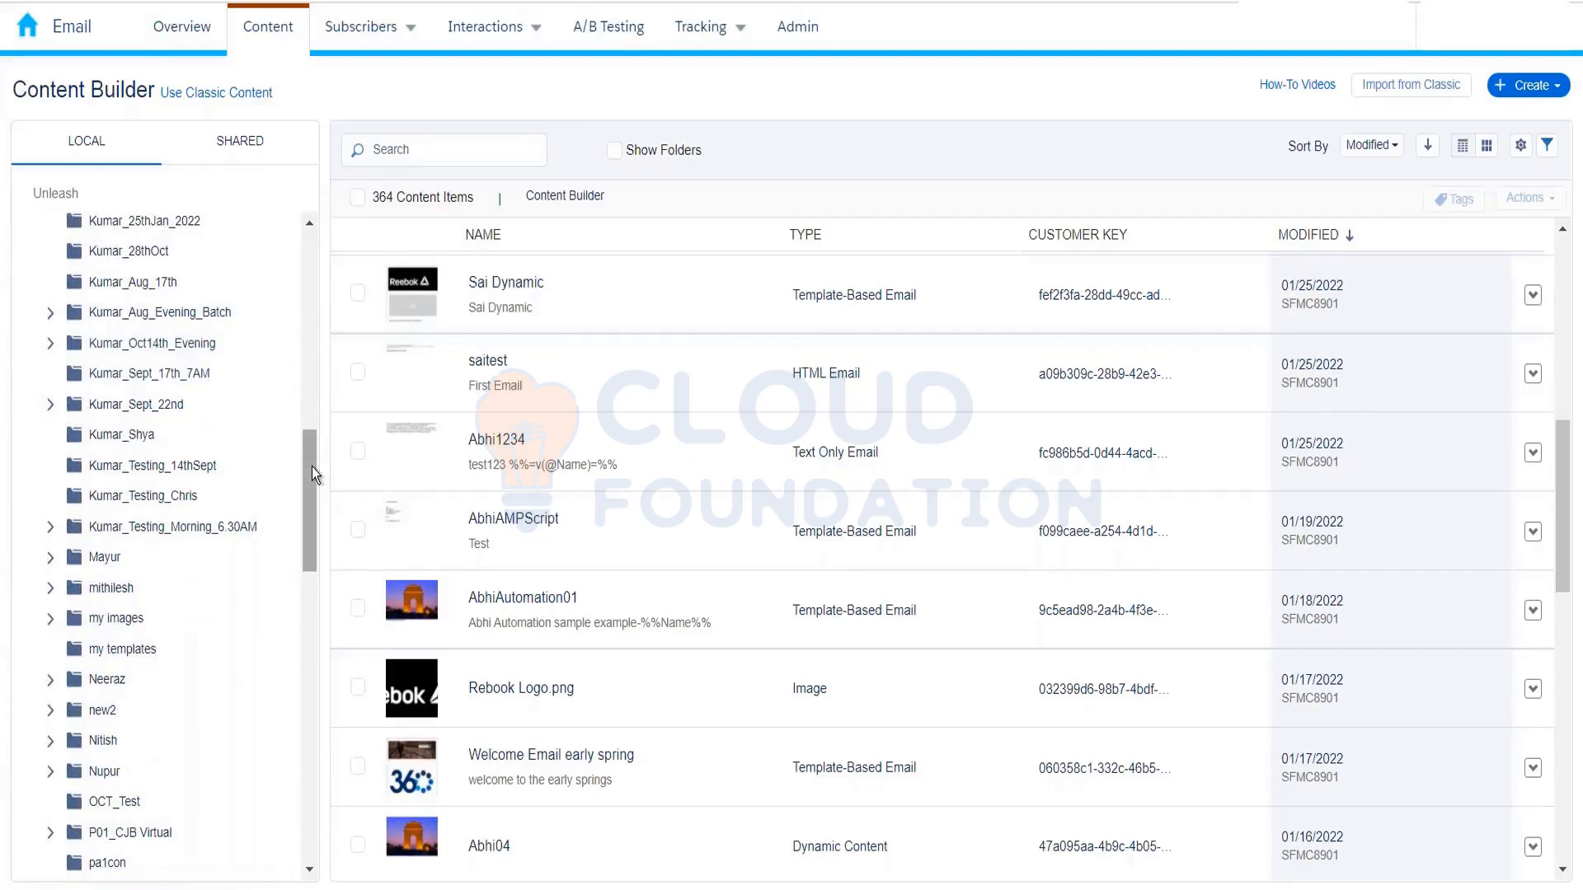
drag(312, 466, 313, 446)
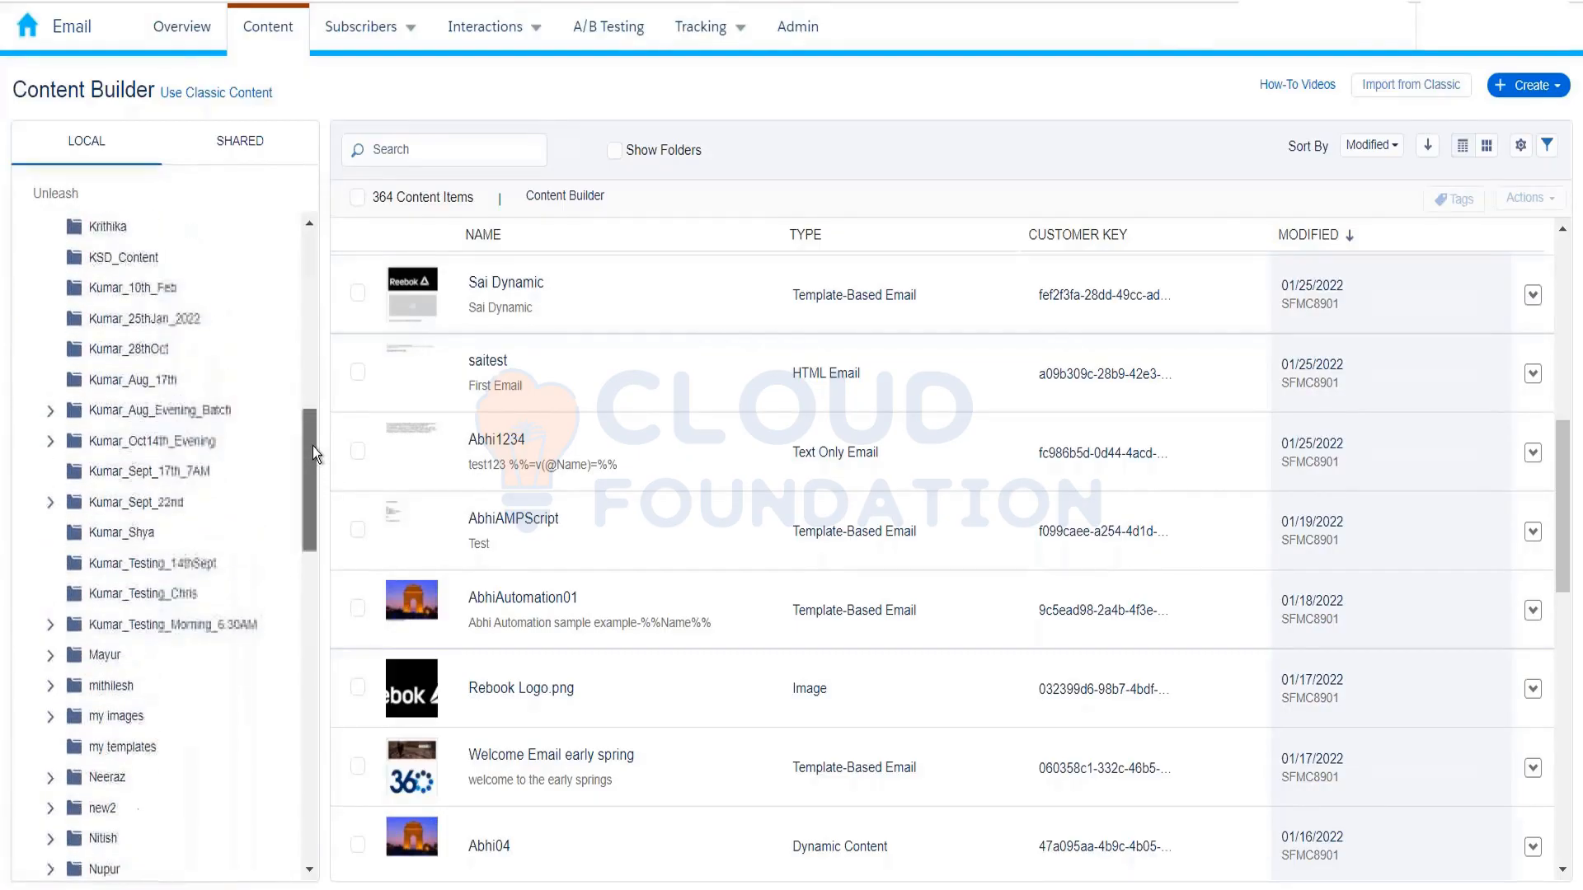
click(163, 288)
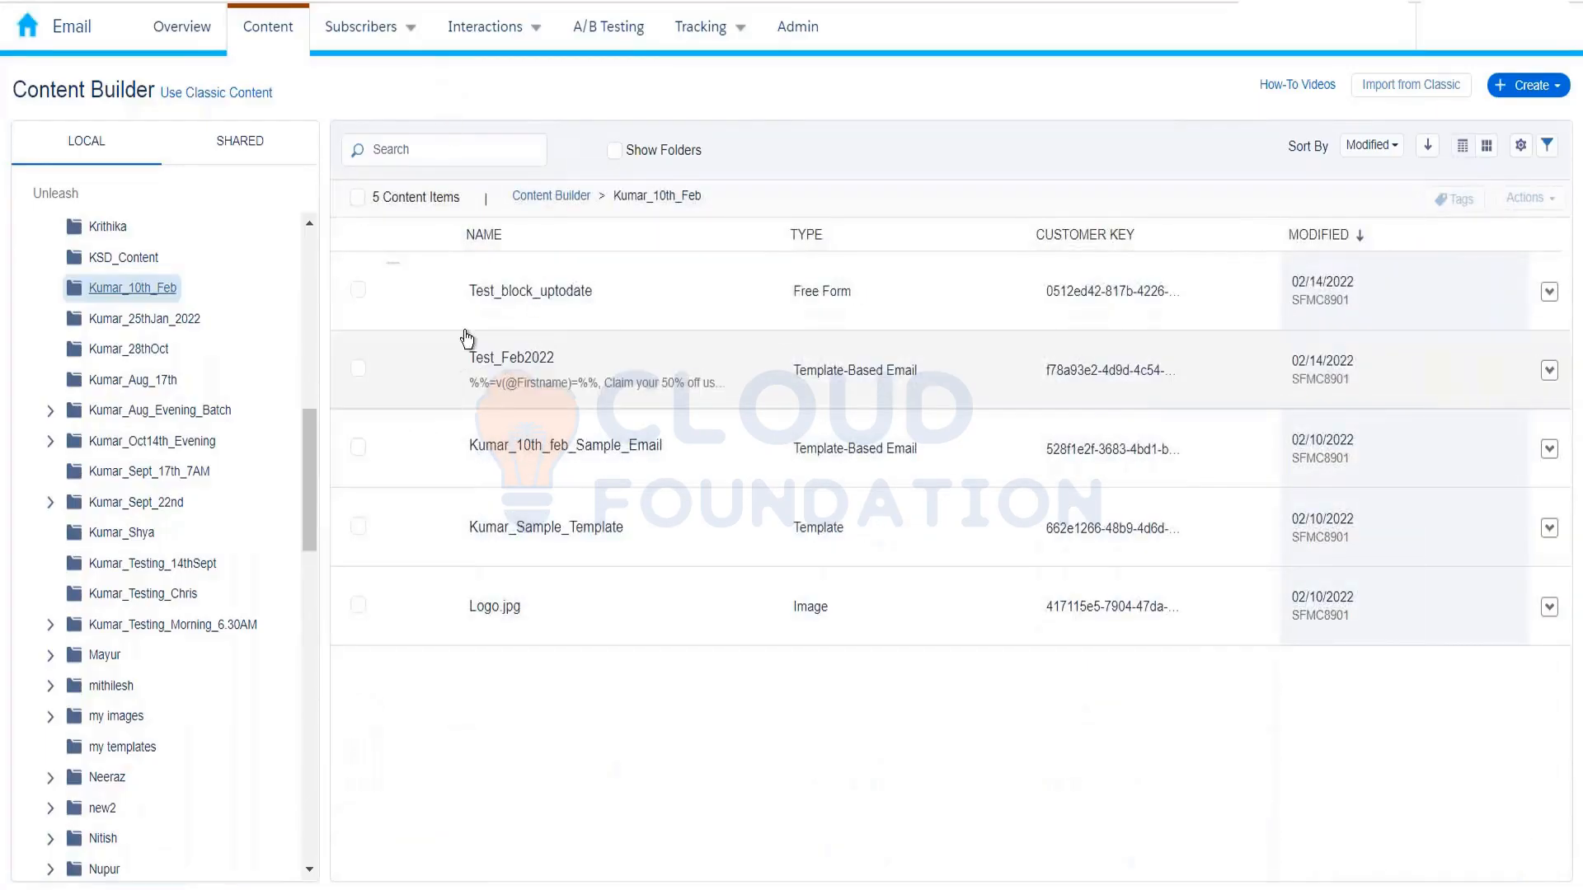
click(478, 303)
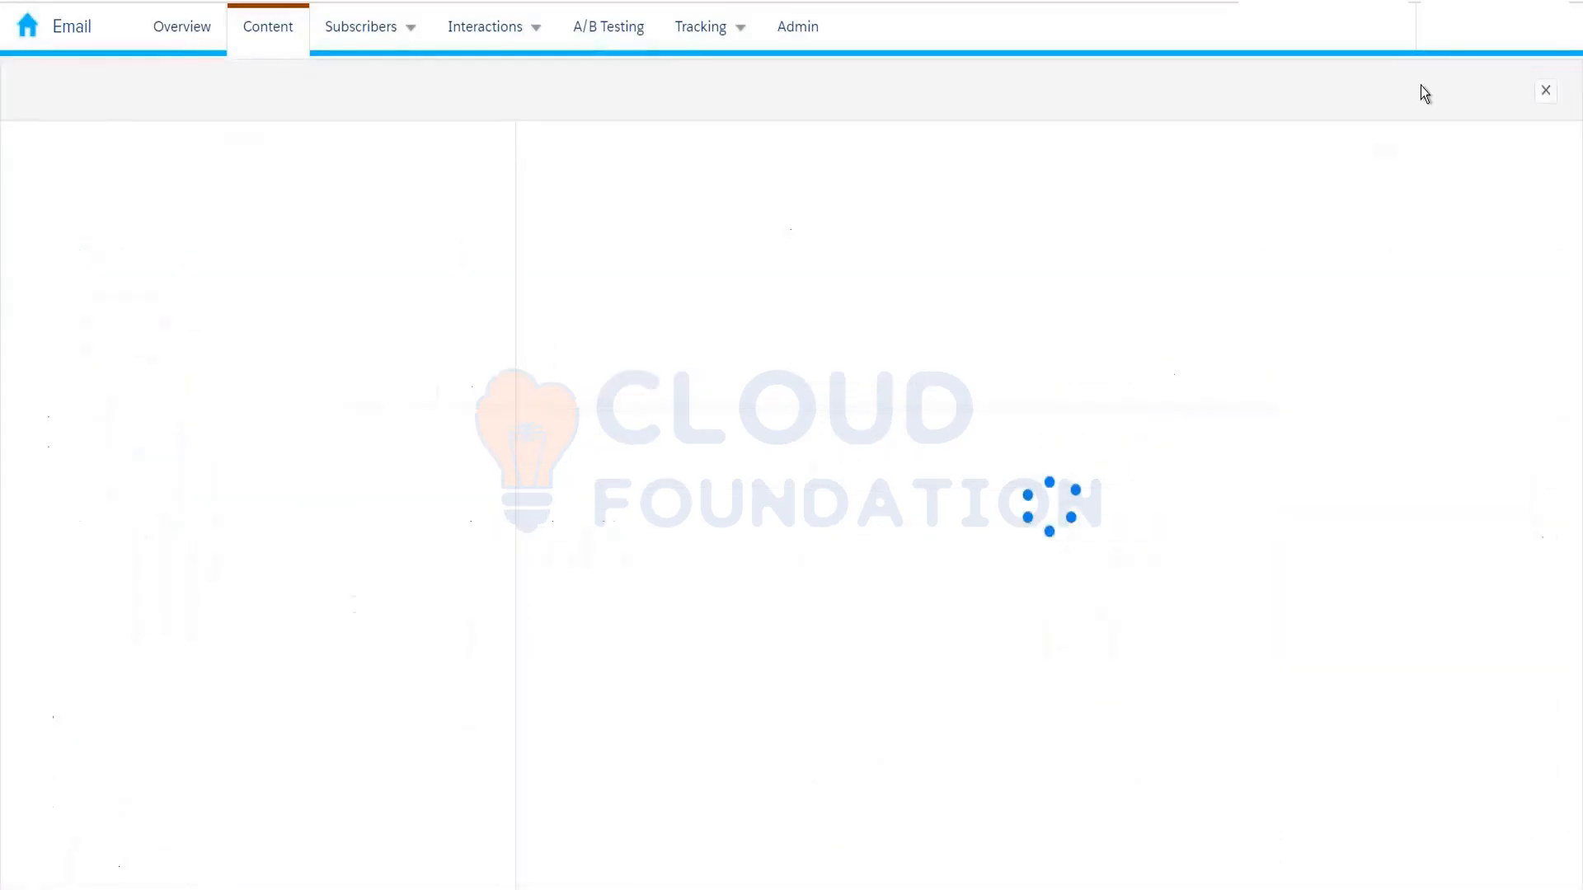
click(1461, 97)
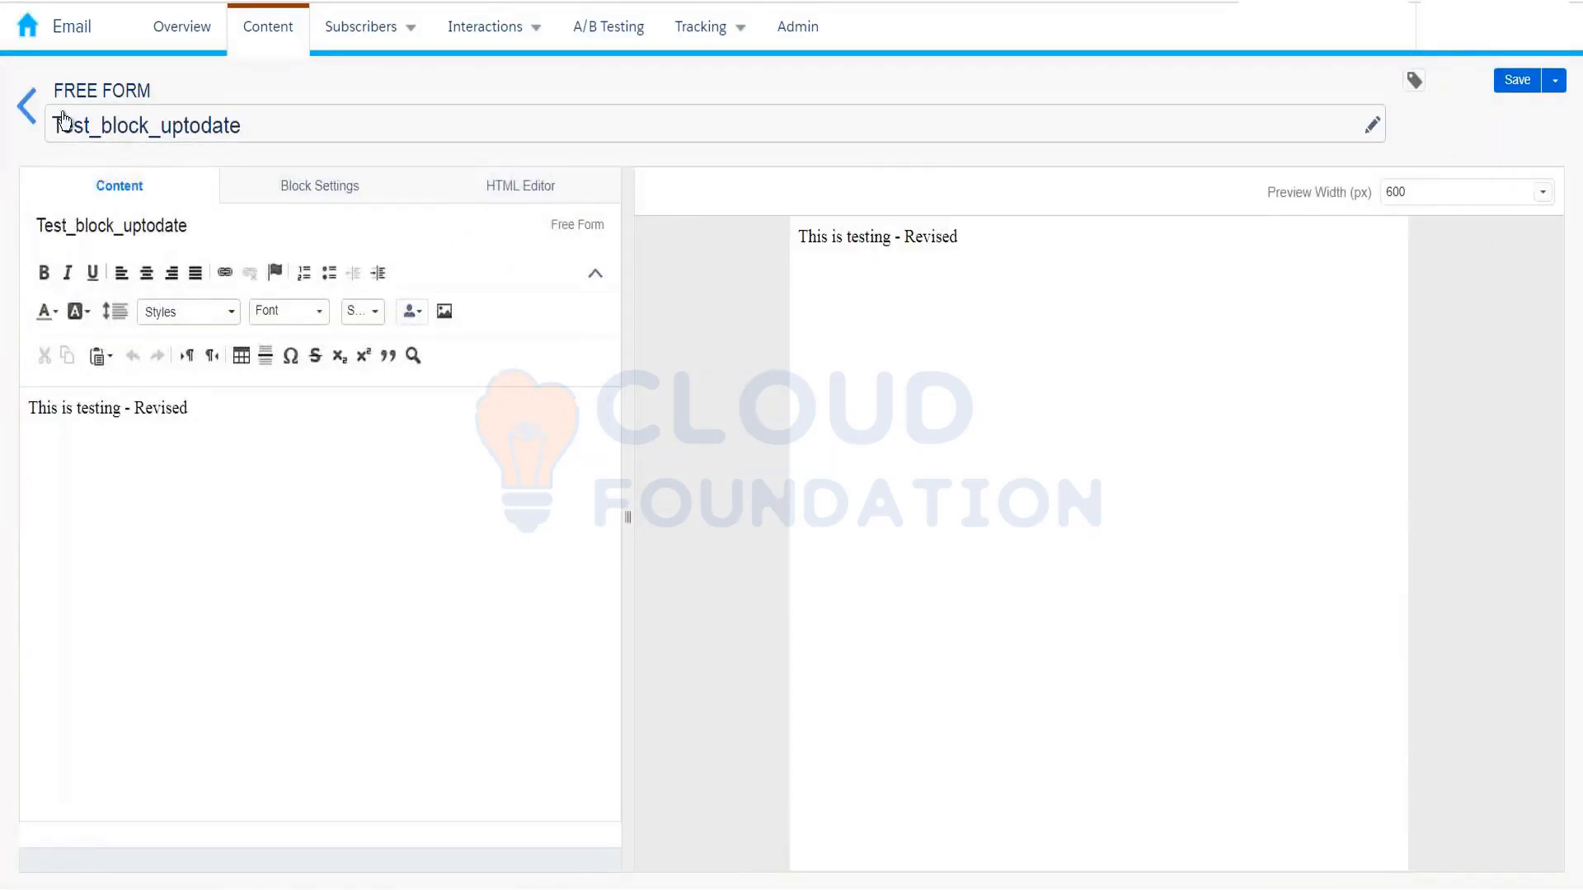
click(28, 107)
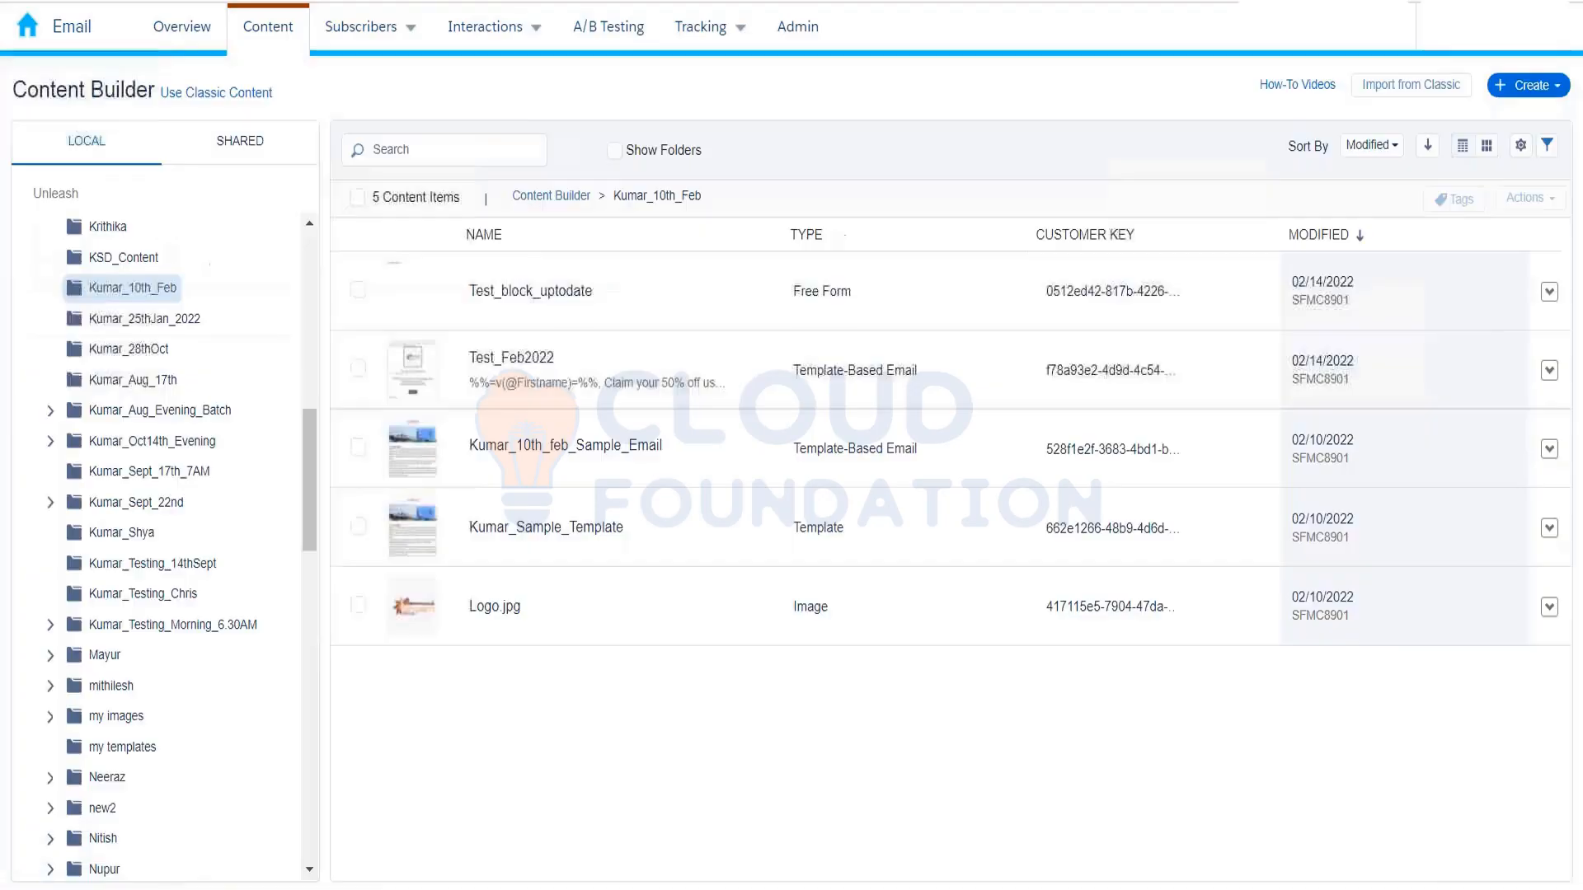
Step: Select Test_Feb2022 and choose Edit Content to open it in the email editor
click(513, 361)
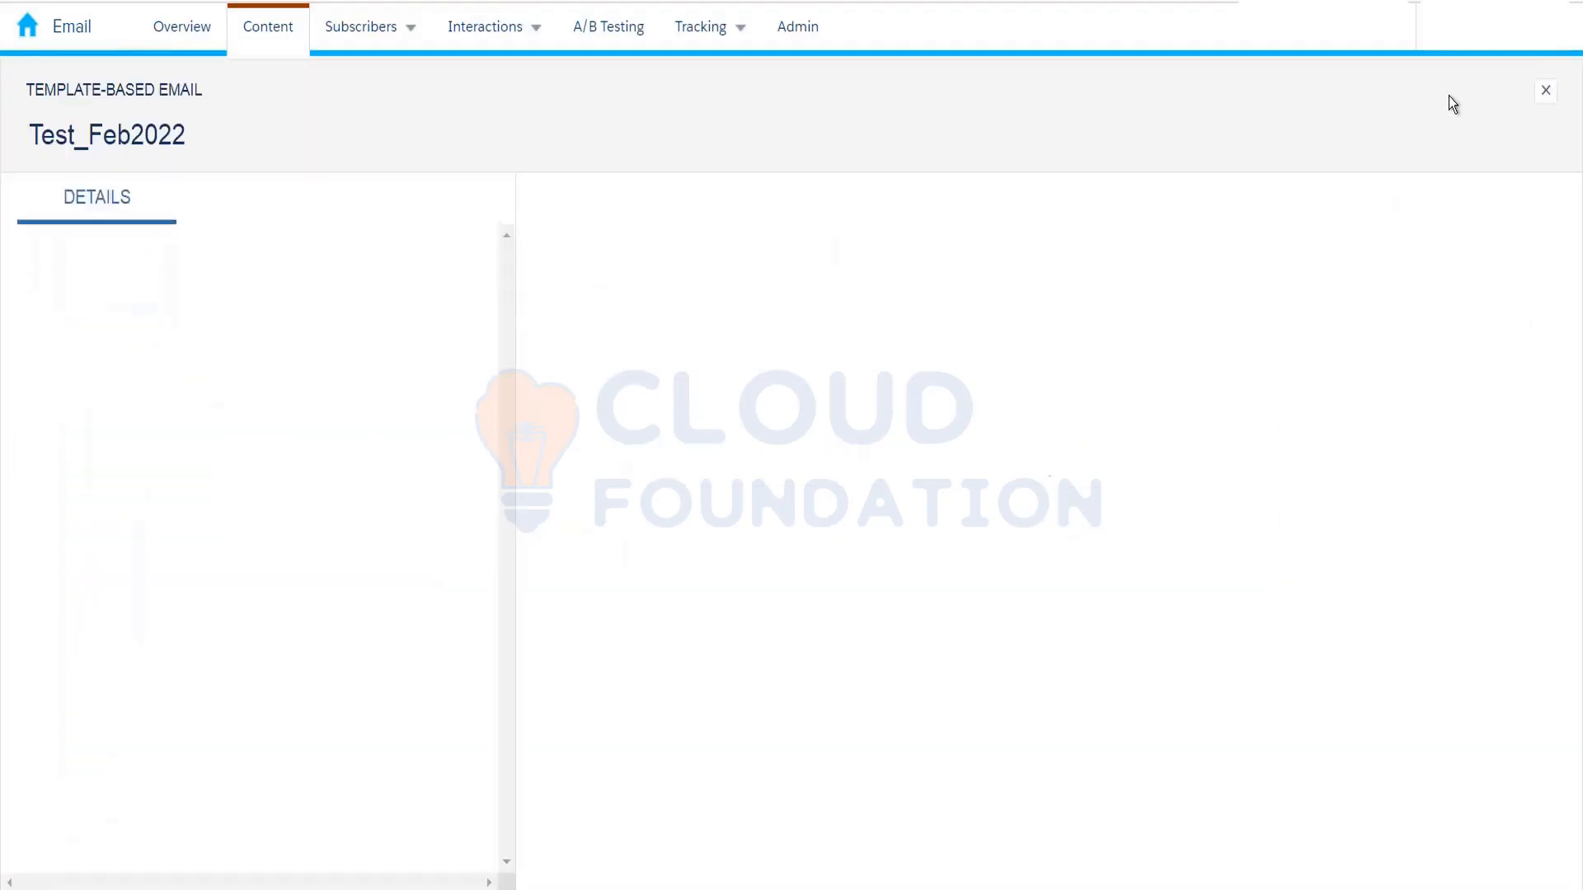
click(1428, 94)
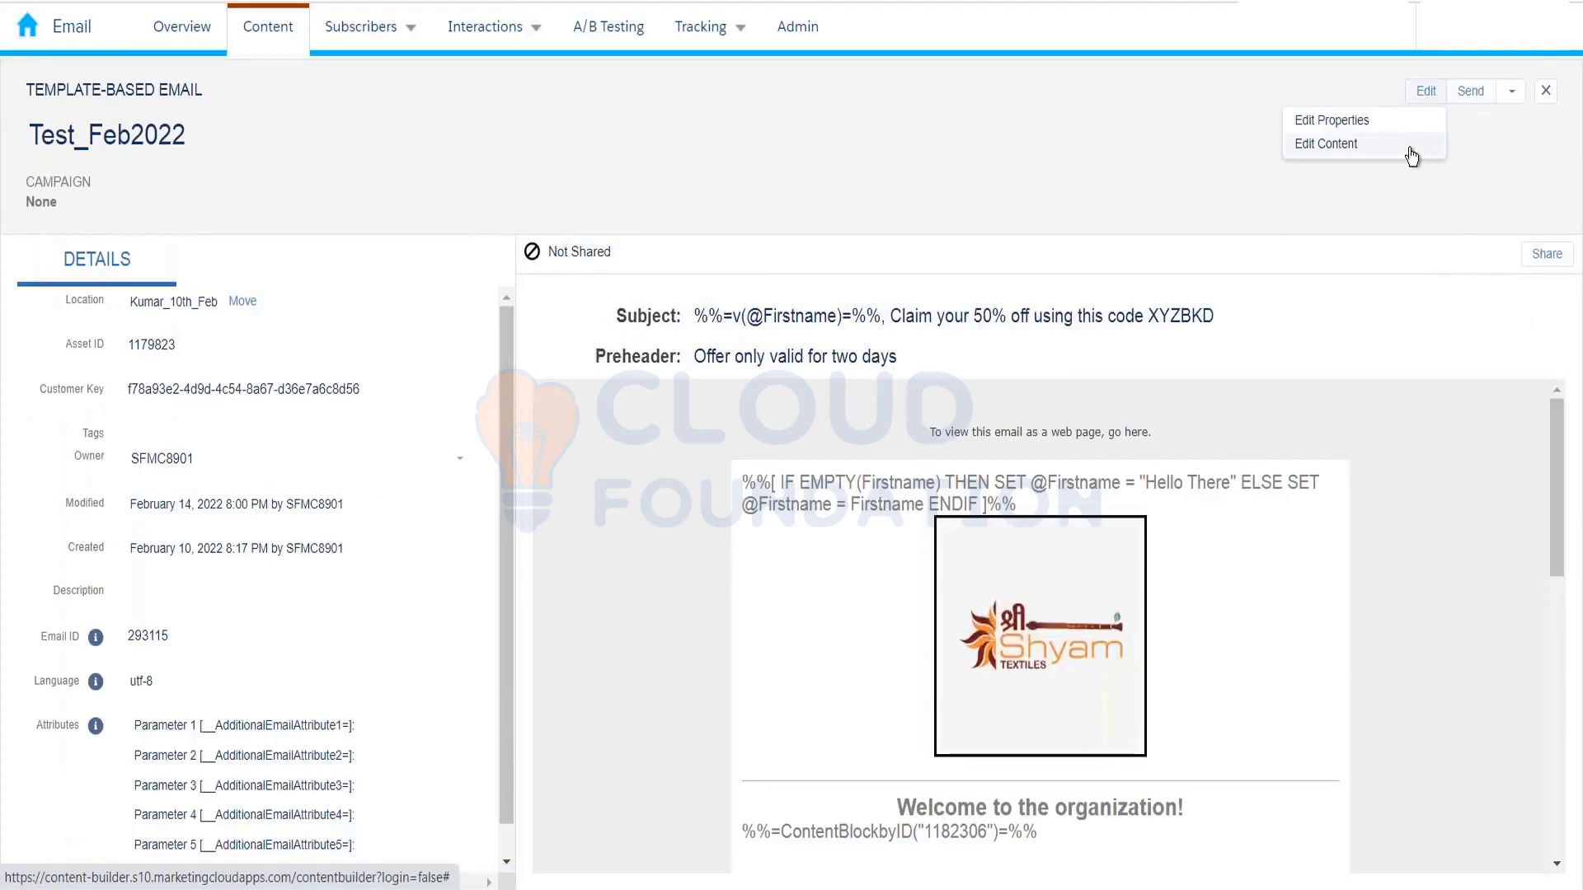
click(1412, 146)
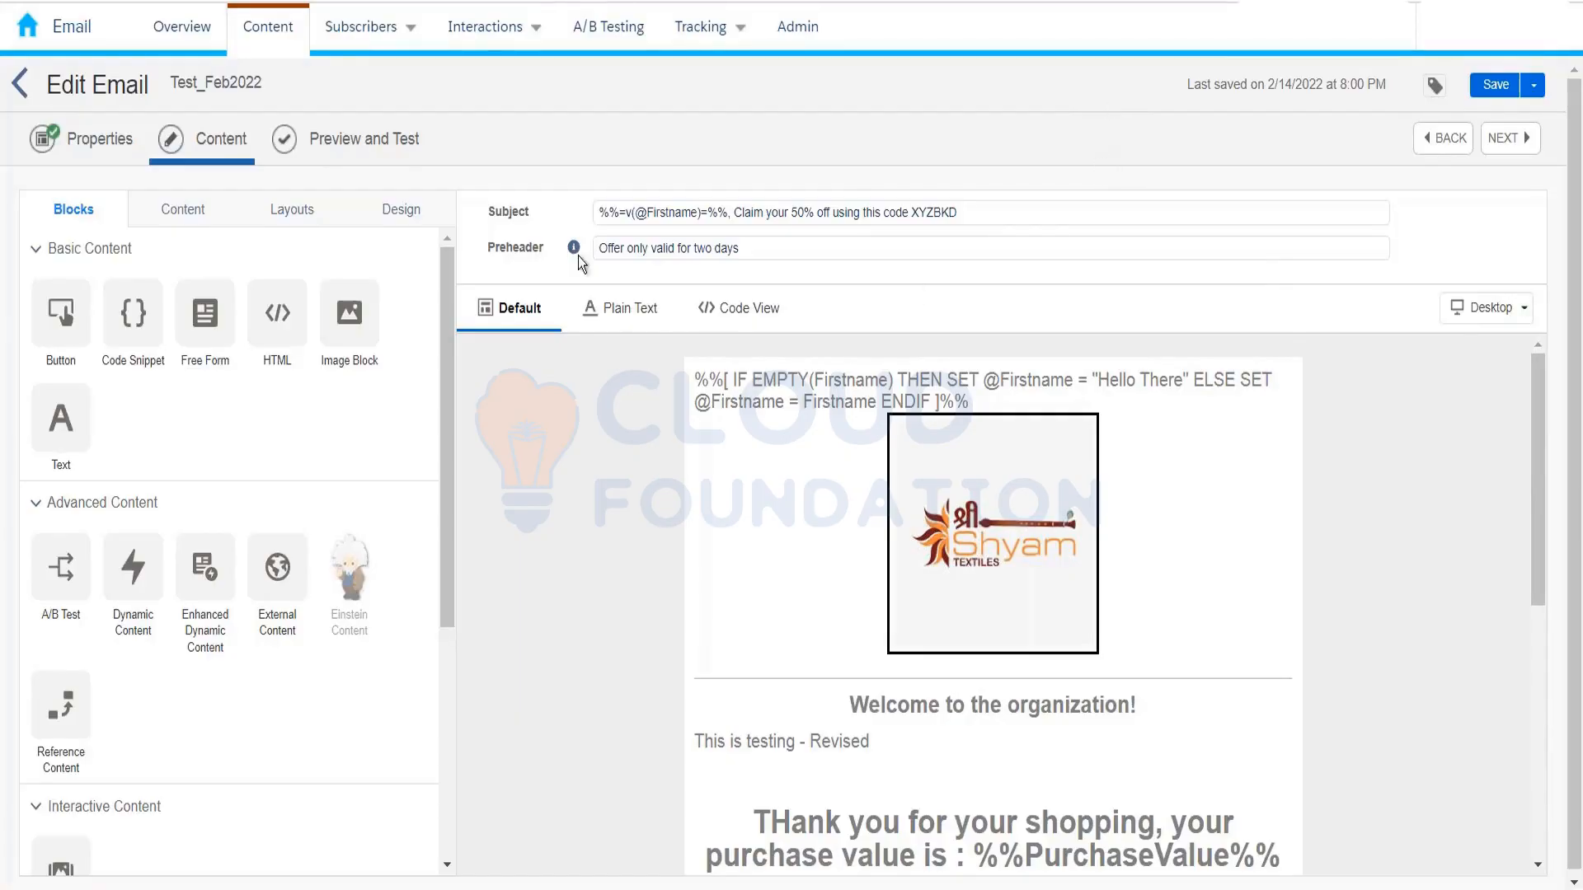
click(35, 39)
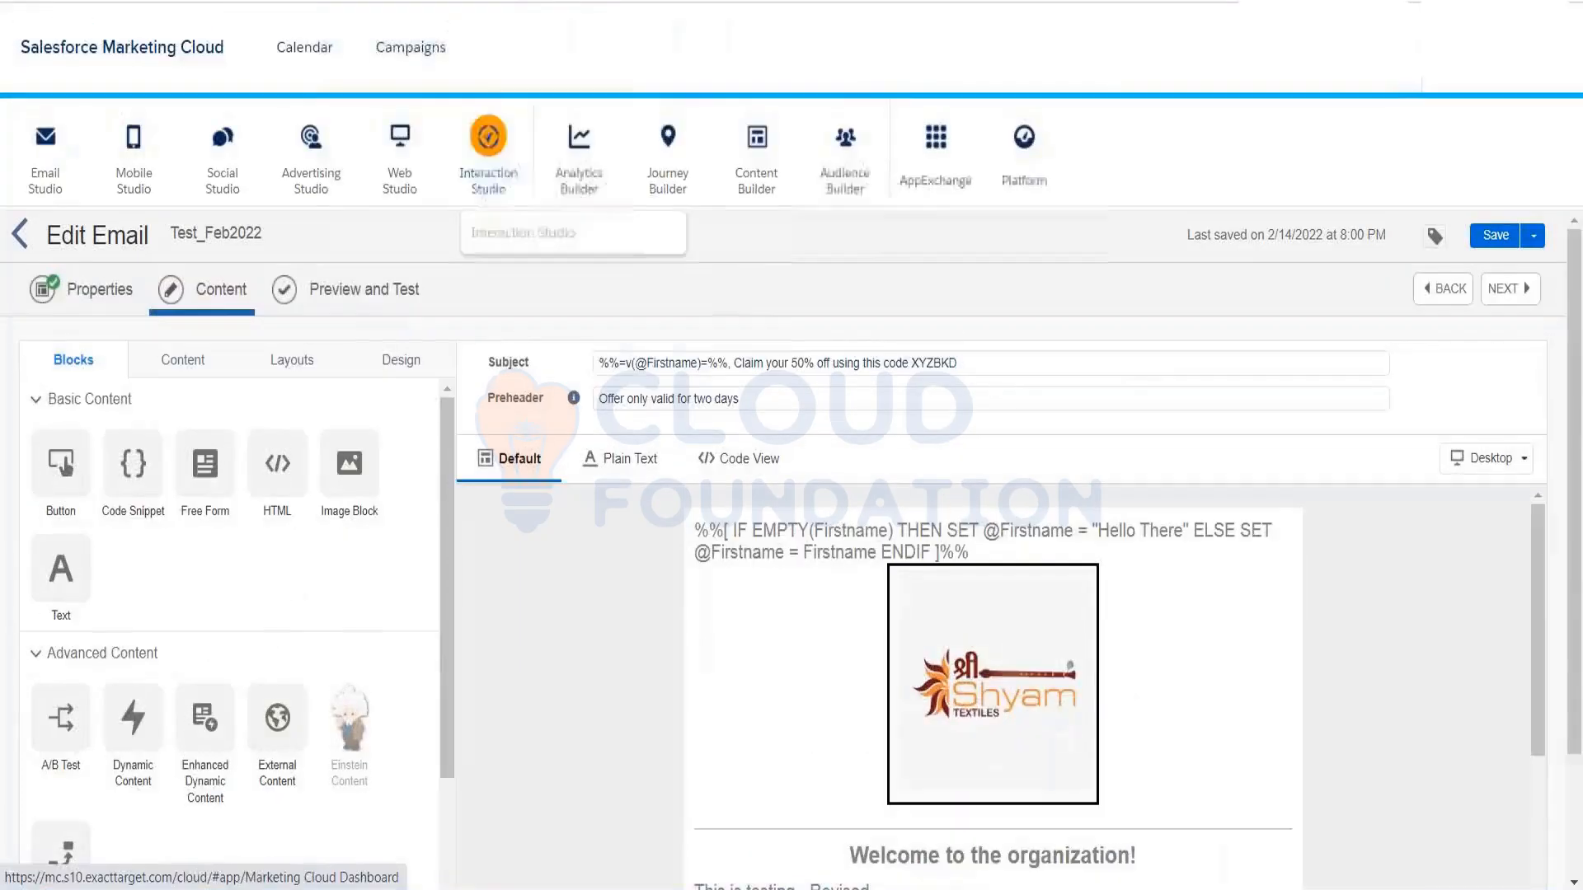
mouse_move(766, 192)
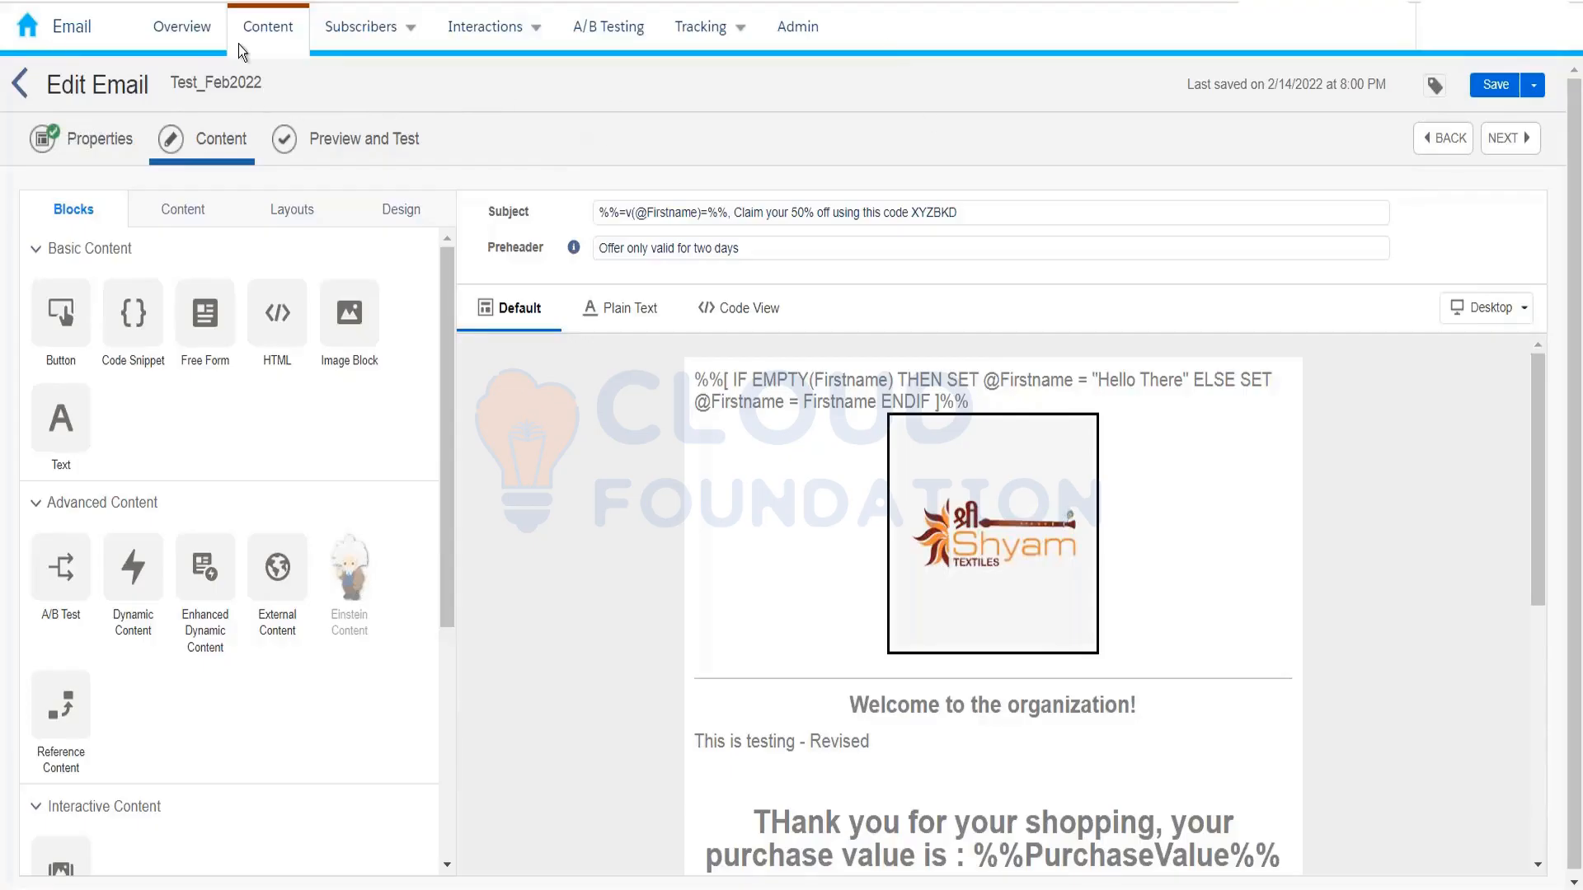
mouse_move(51, 29)
mouse_move(756, 177)
mouse_move(27, 30)
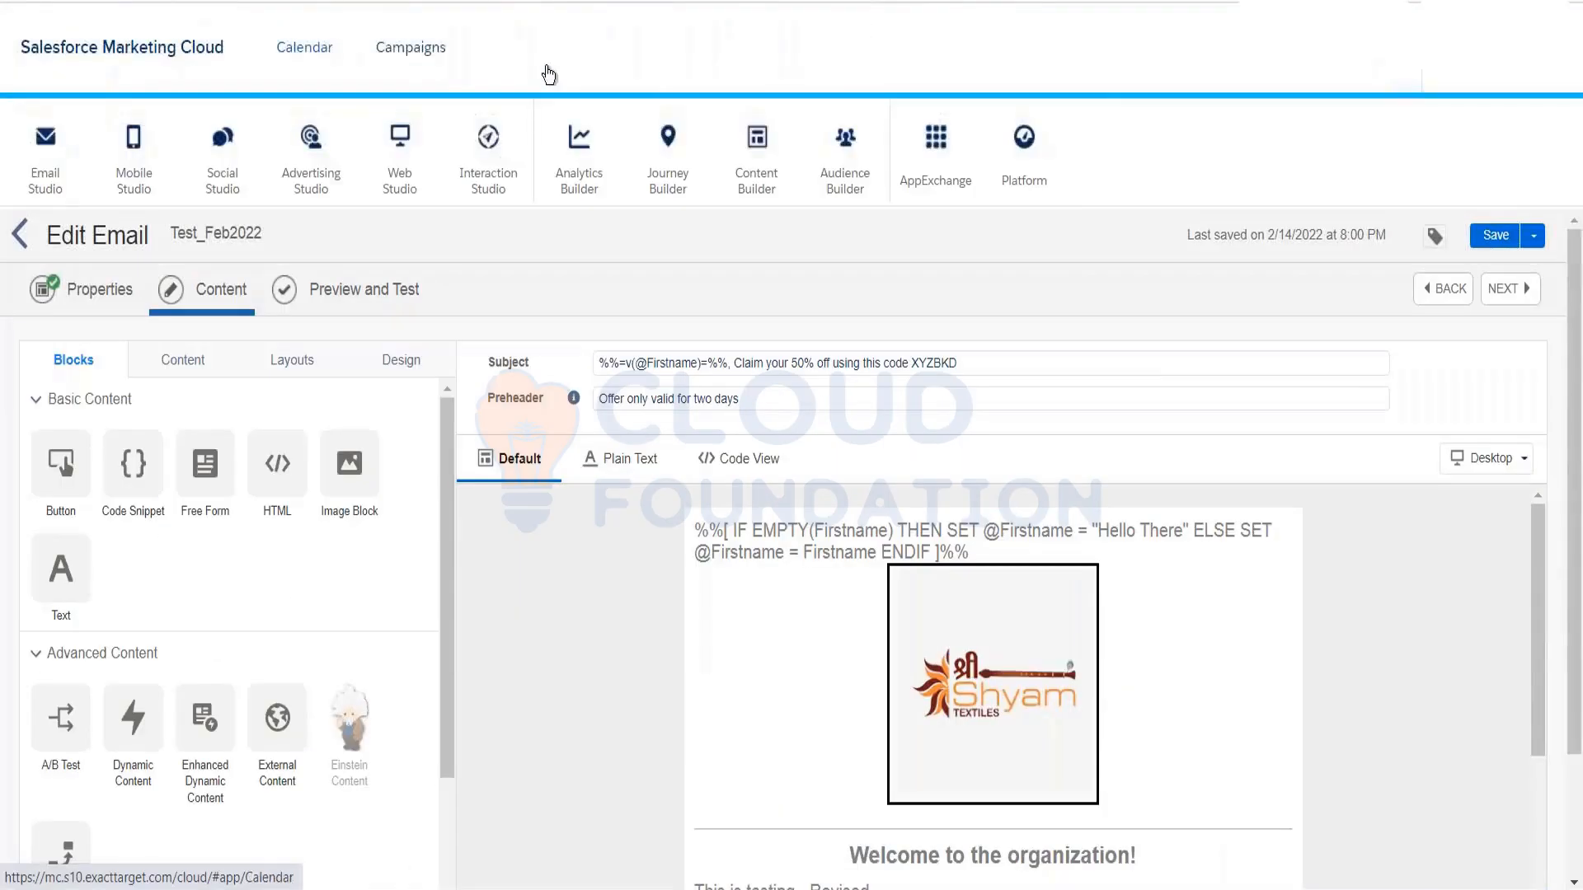
mouse_move(845, 152)
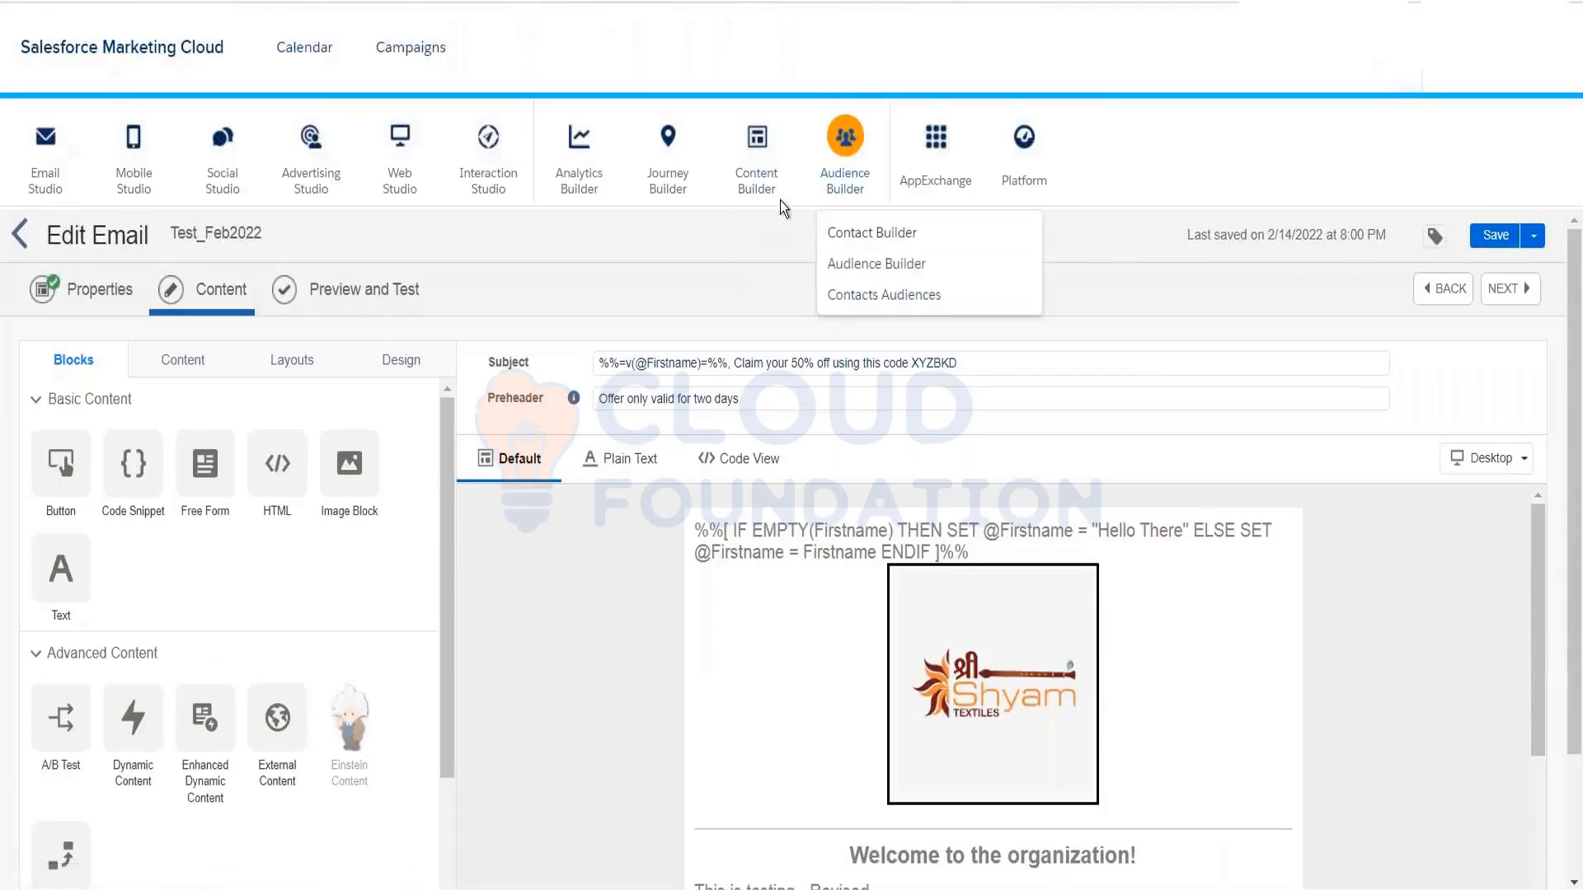
mouse_move(770, 245)
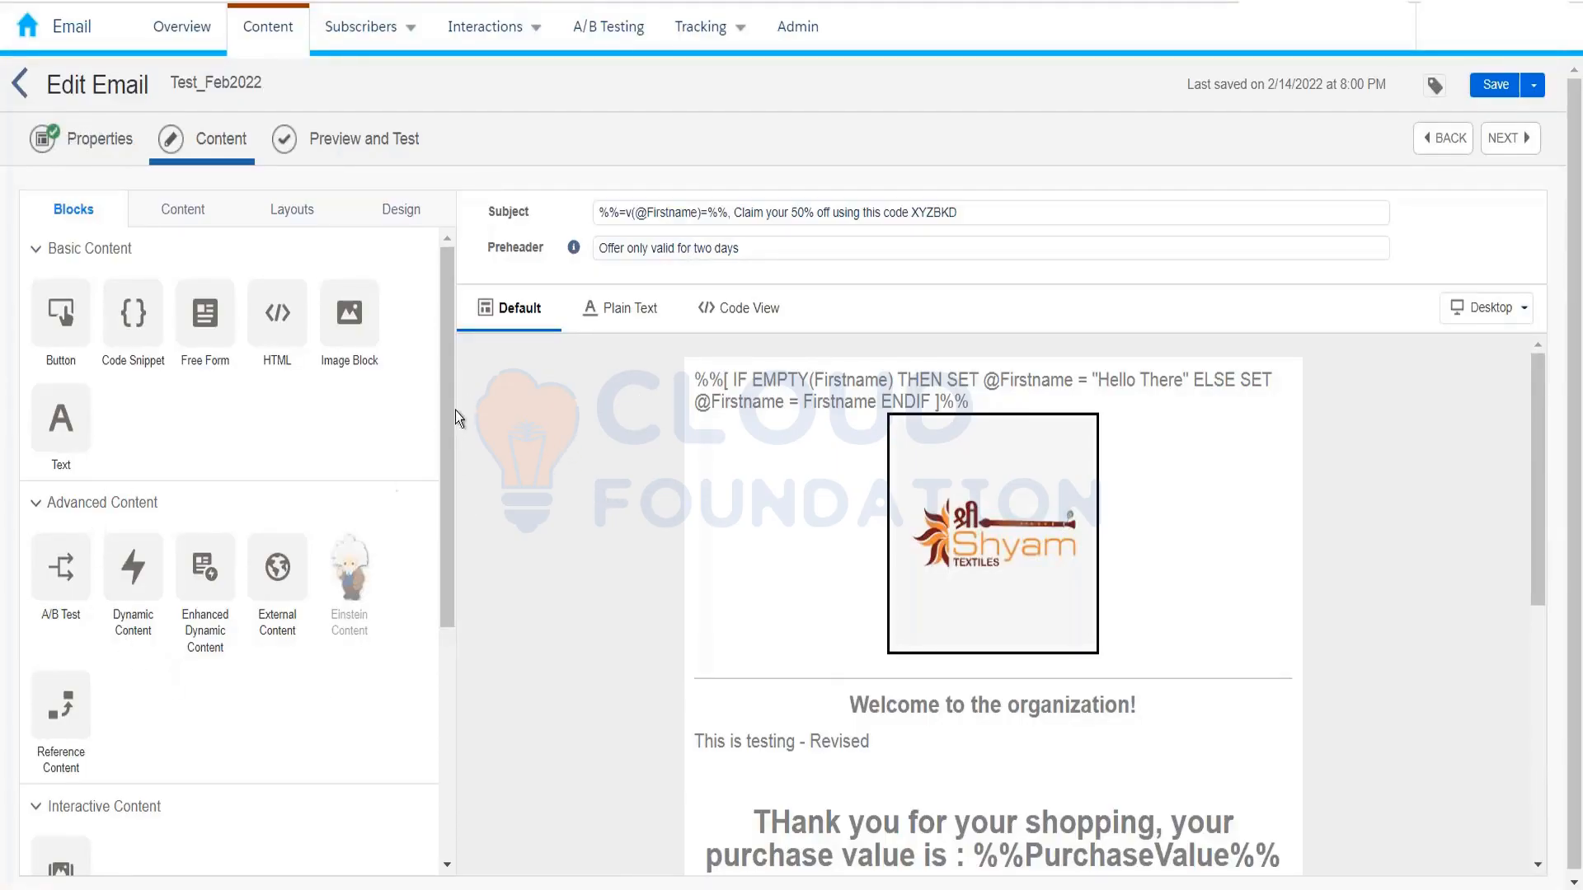
drag(449, 427, 447, 568)
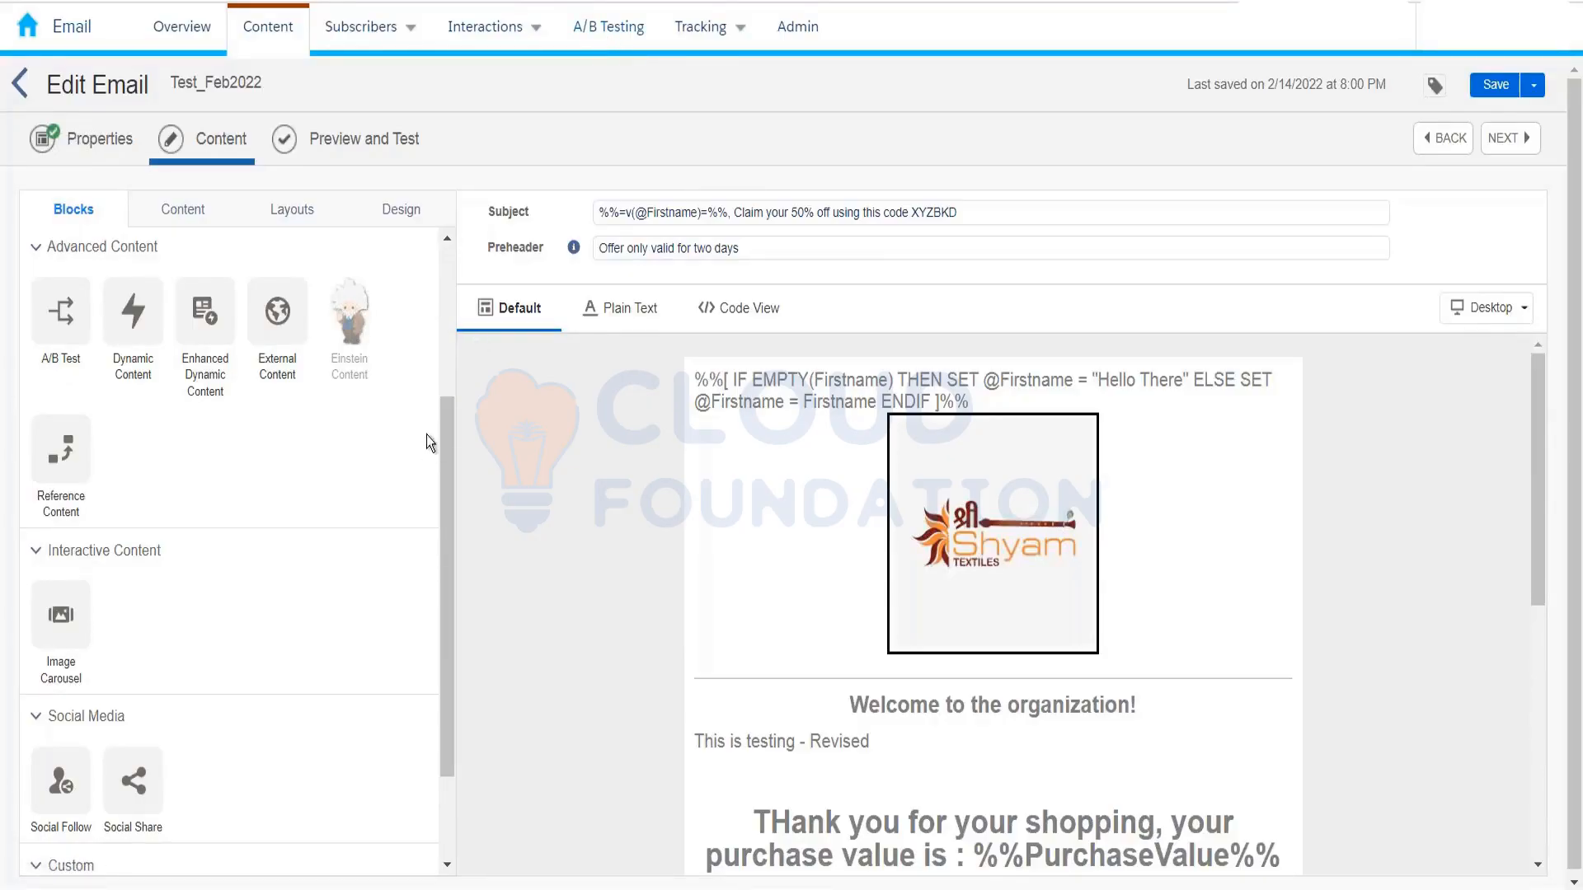
drag(443, 468, 388, 572)
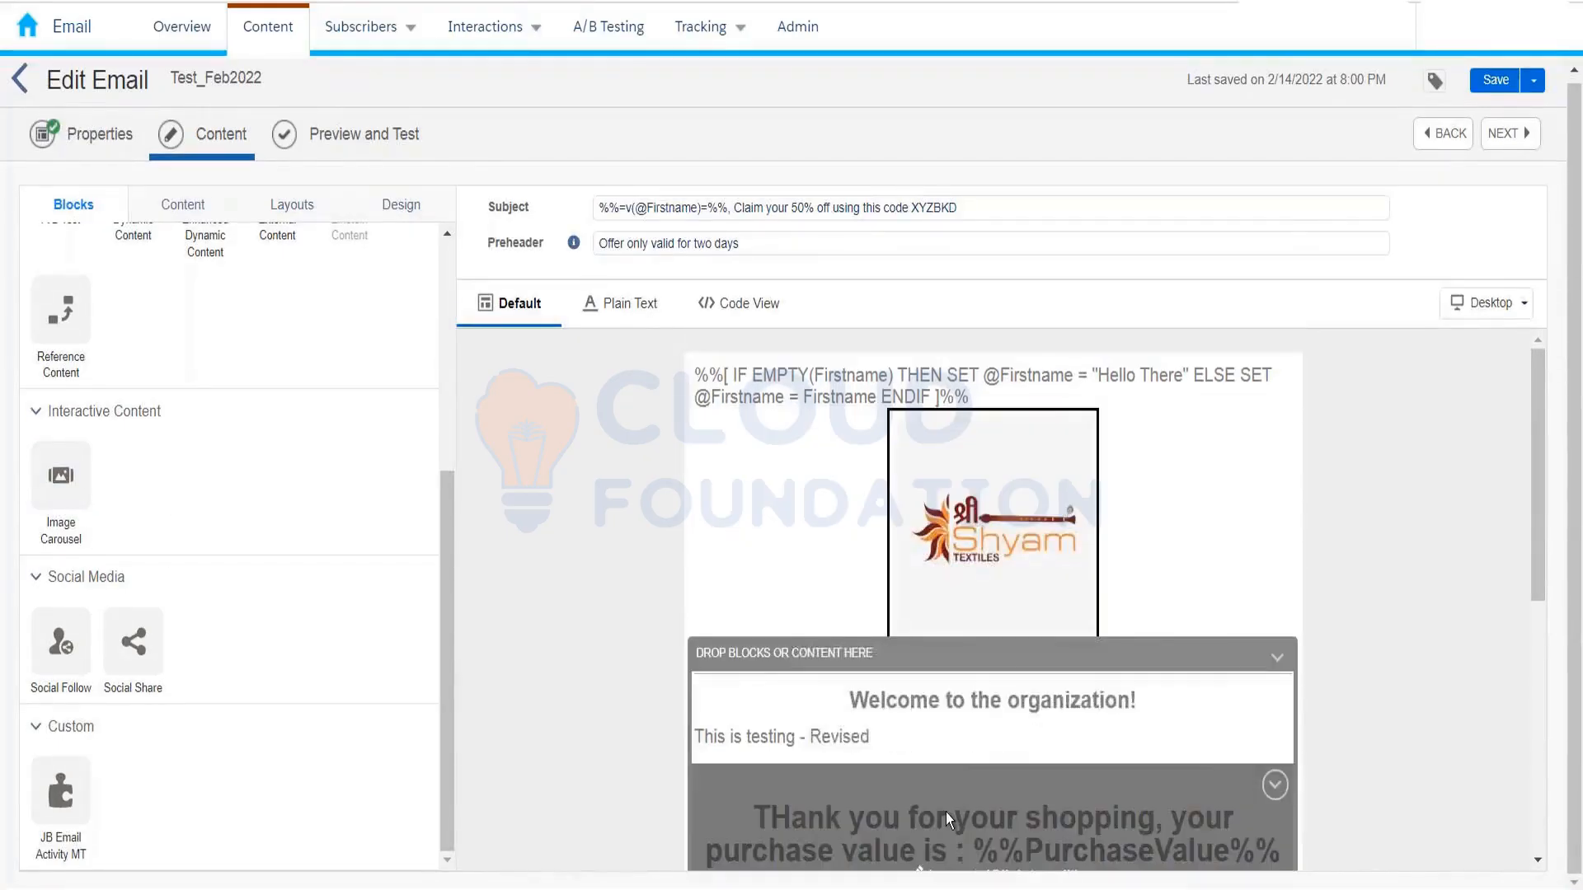
Step: Delete the 'This is testing - Revised' dynamic content block and confirm the deletion
scroll(946, 813, down, 3)
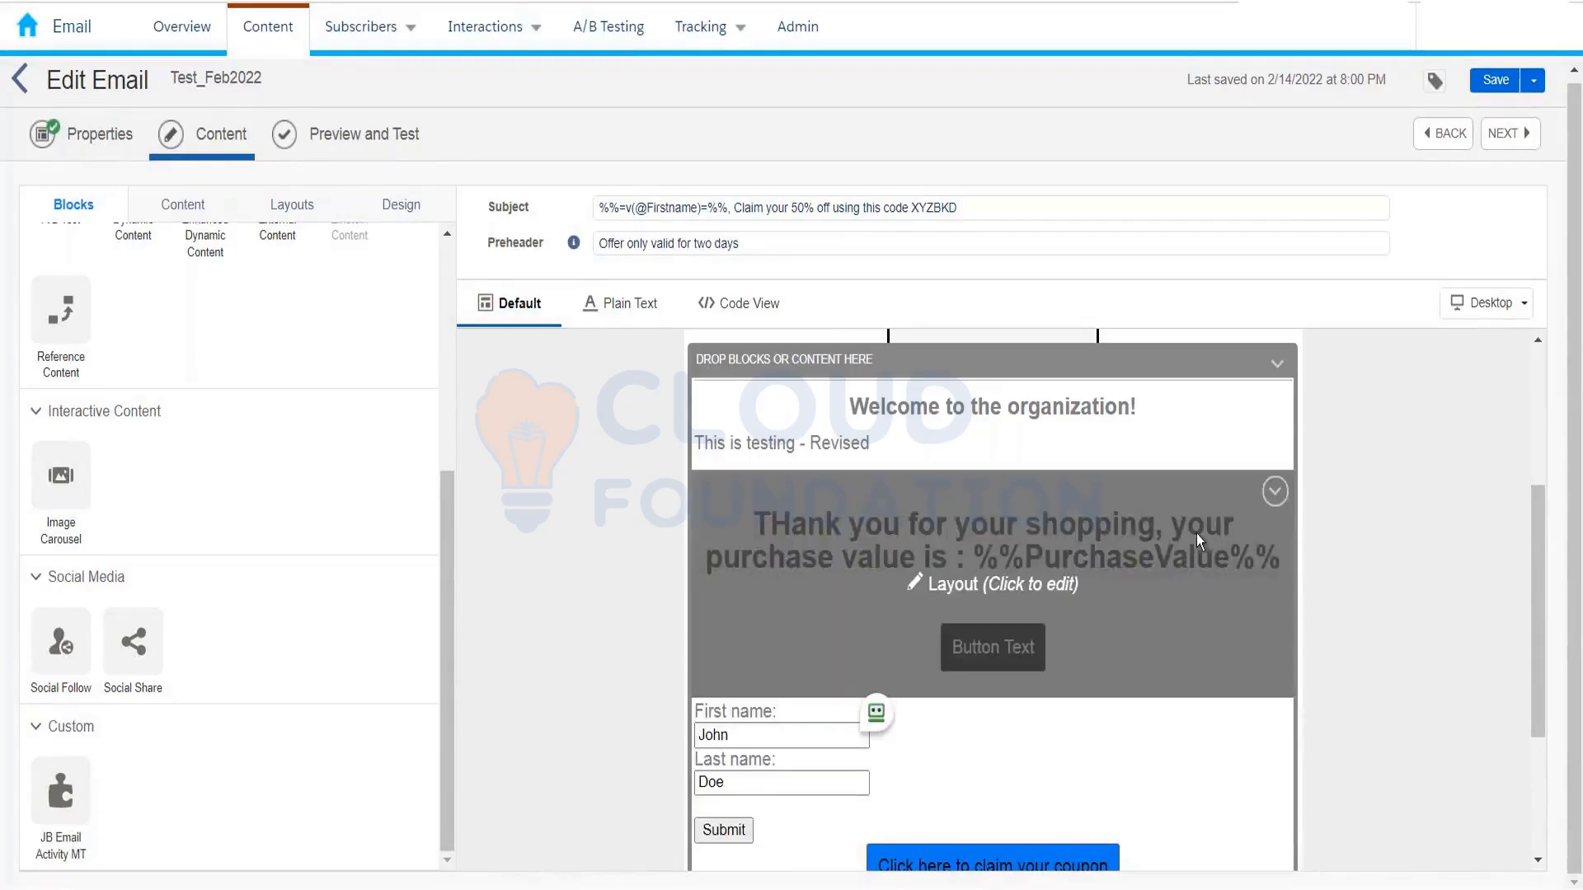
click(1275, 453)
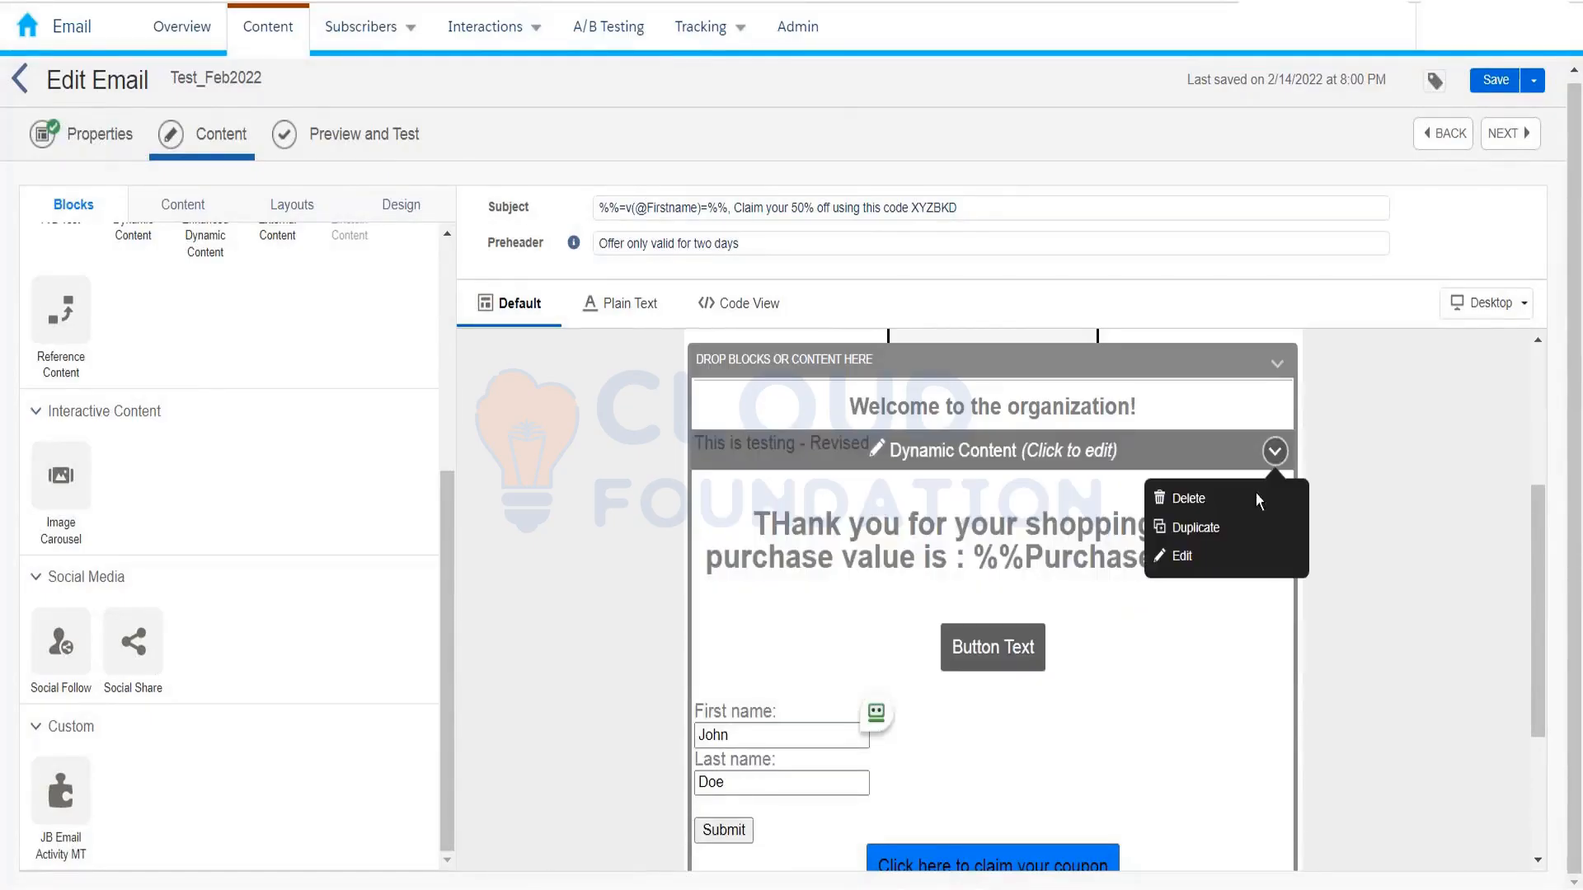
click(1187, 499)
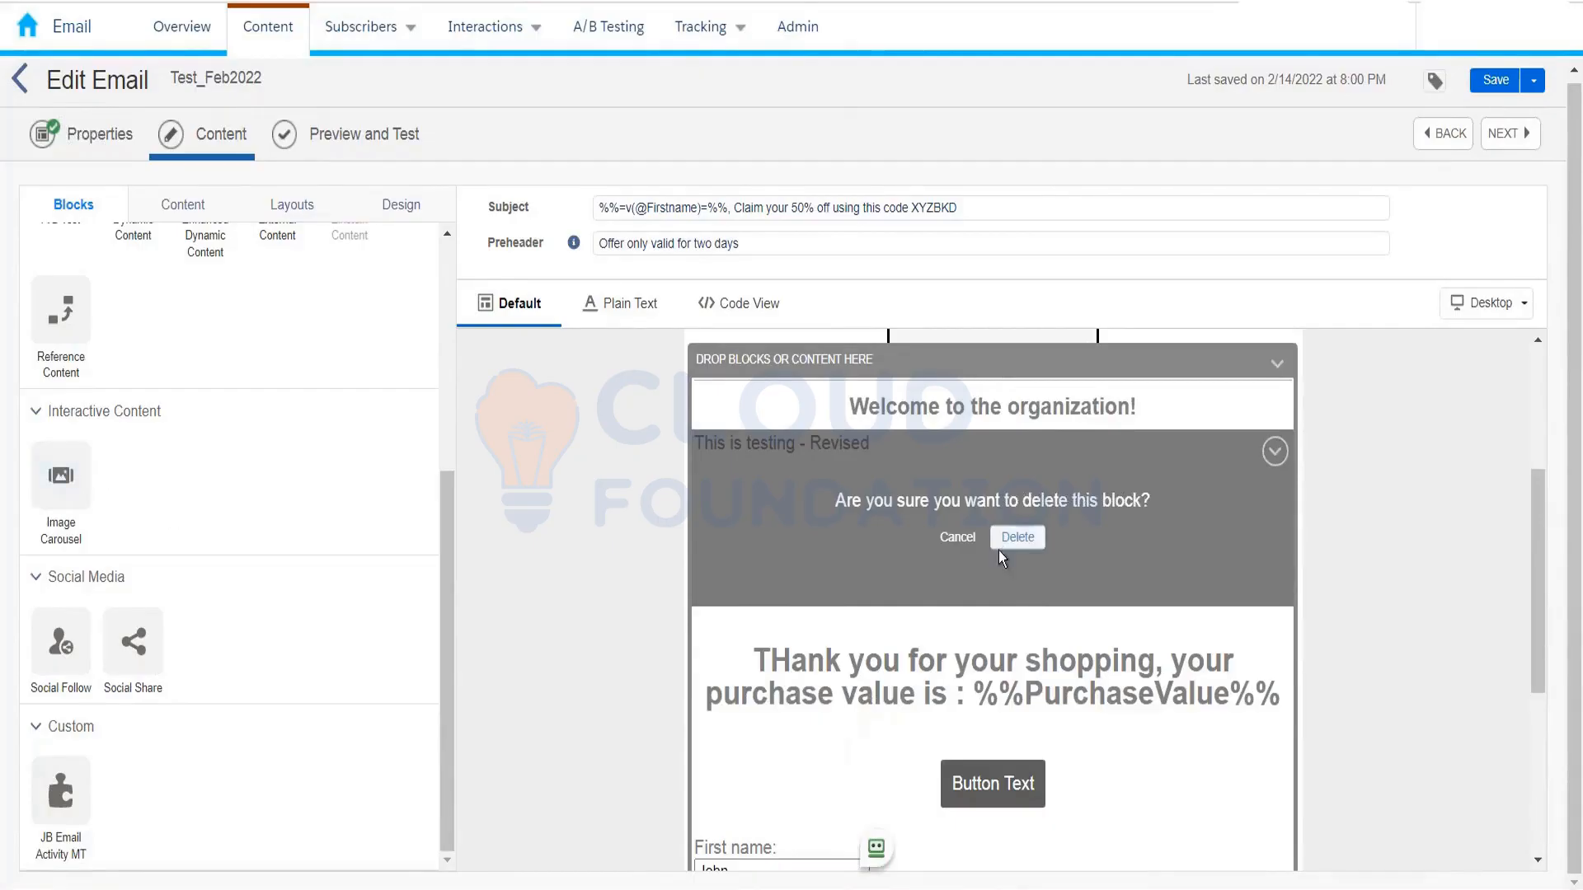
click(1025, 540)
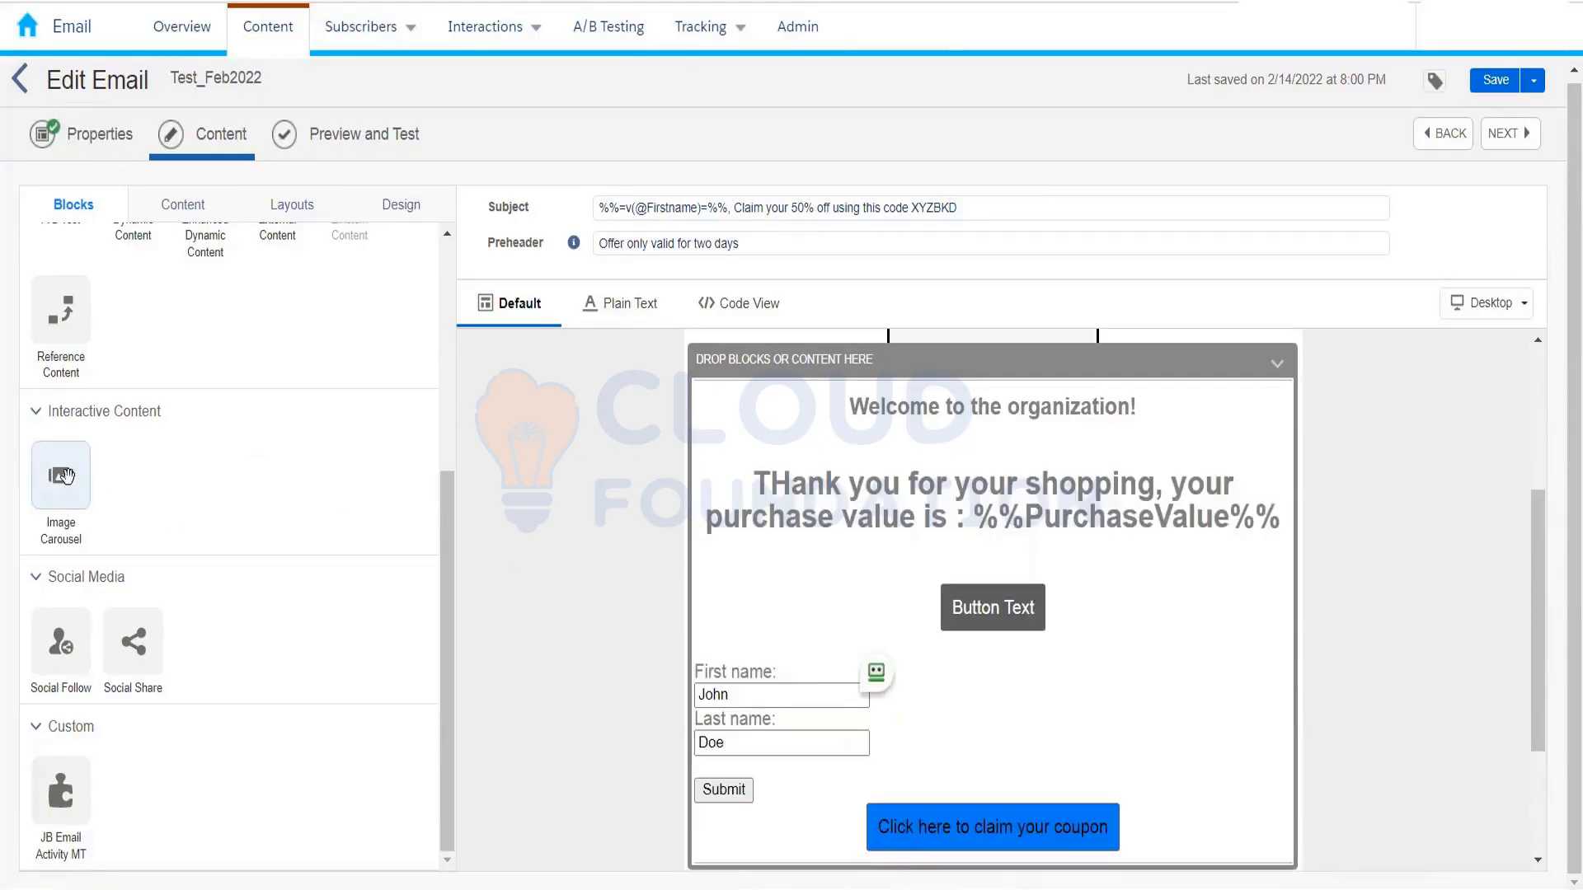
Step: Drop an Image Carousel block below the Welcome heading and review its image and block settings
drag(64, 477, 989, 447)
click(949, 494)
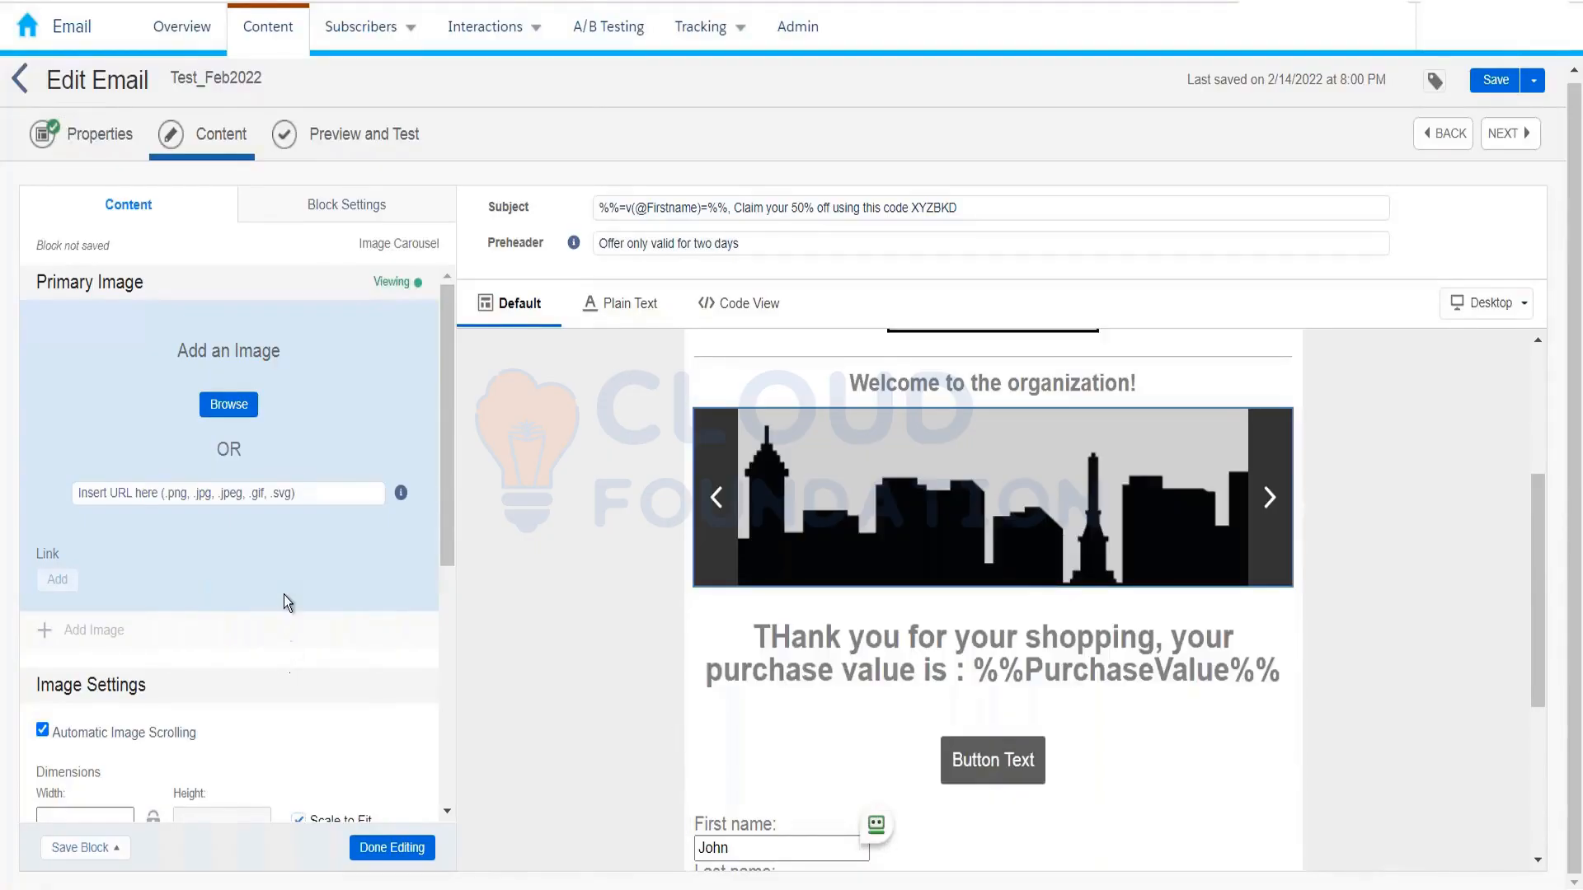
scroll(284, 596, down, 3)
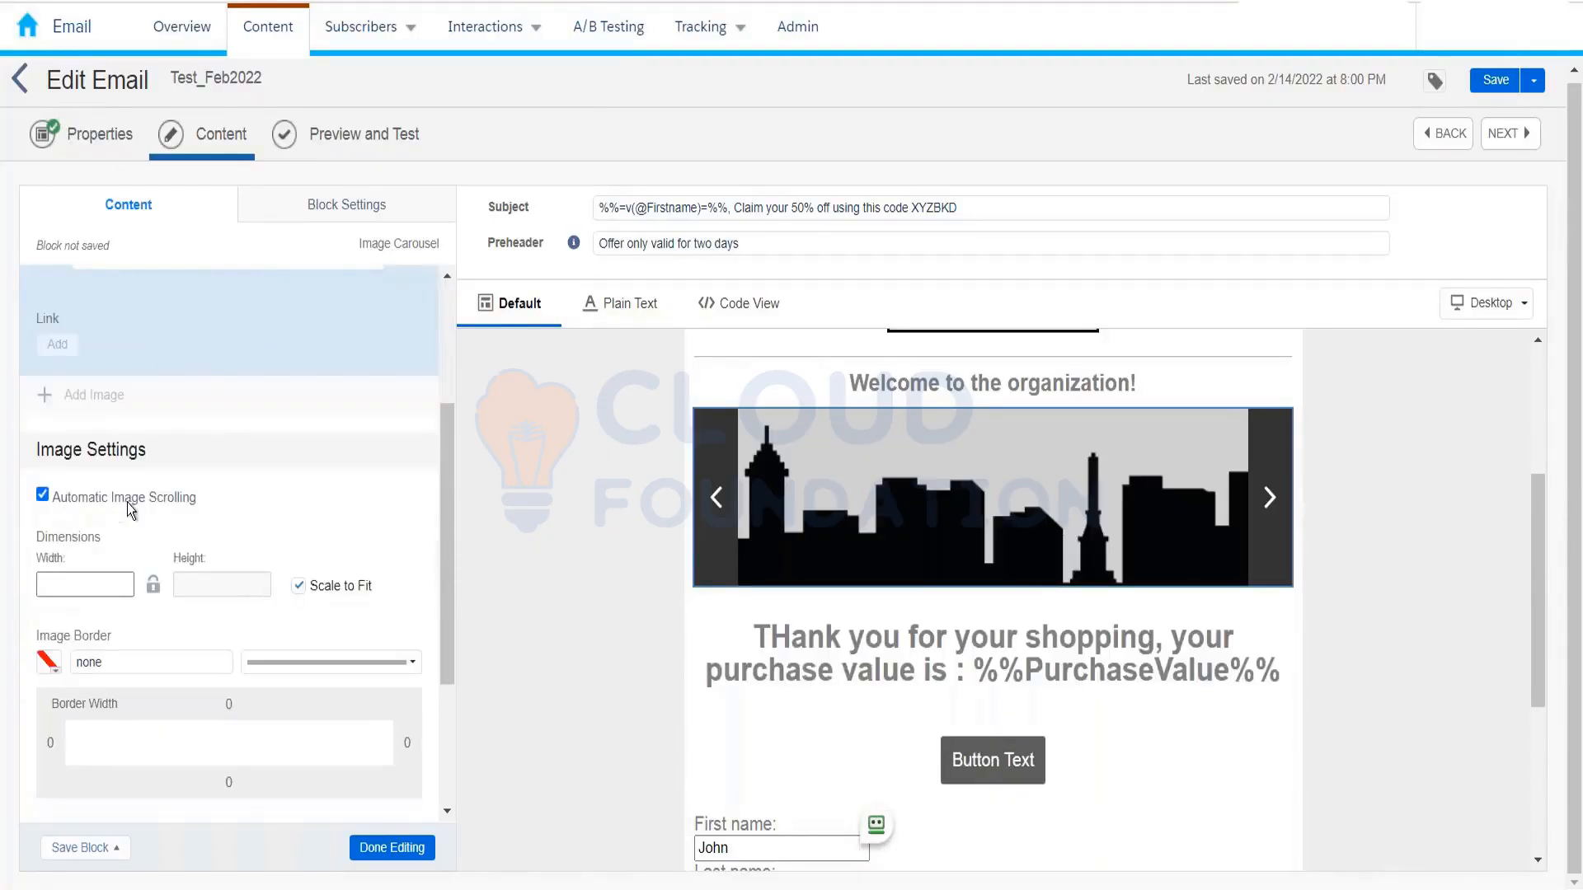
scroll(344, 518, down, 1)
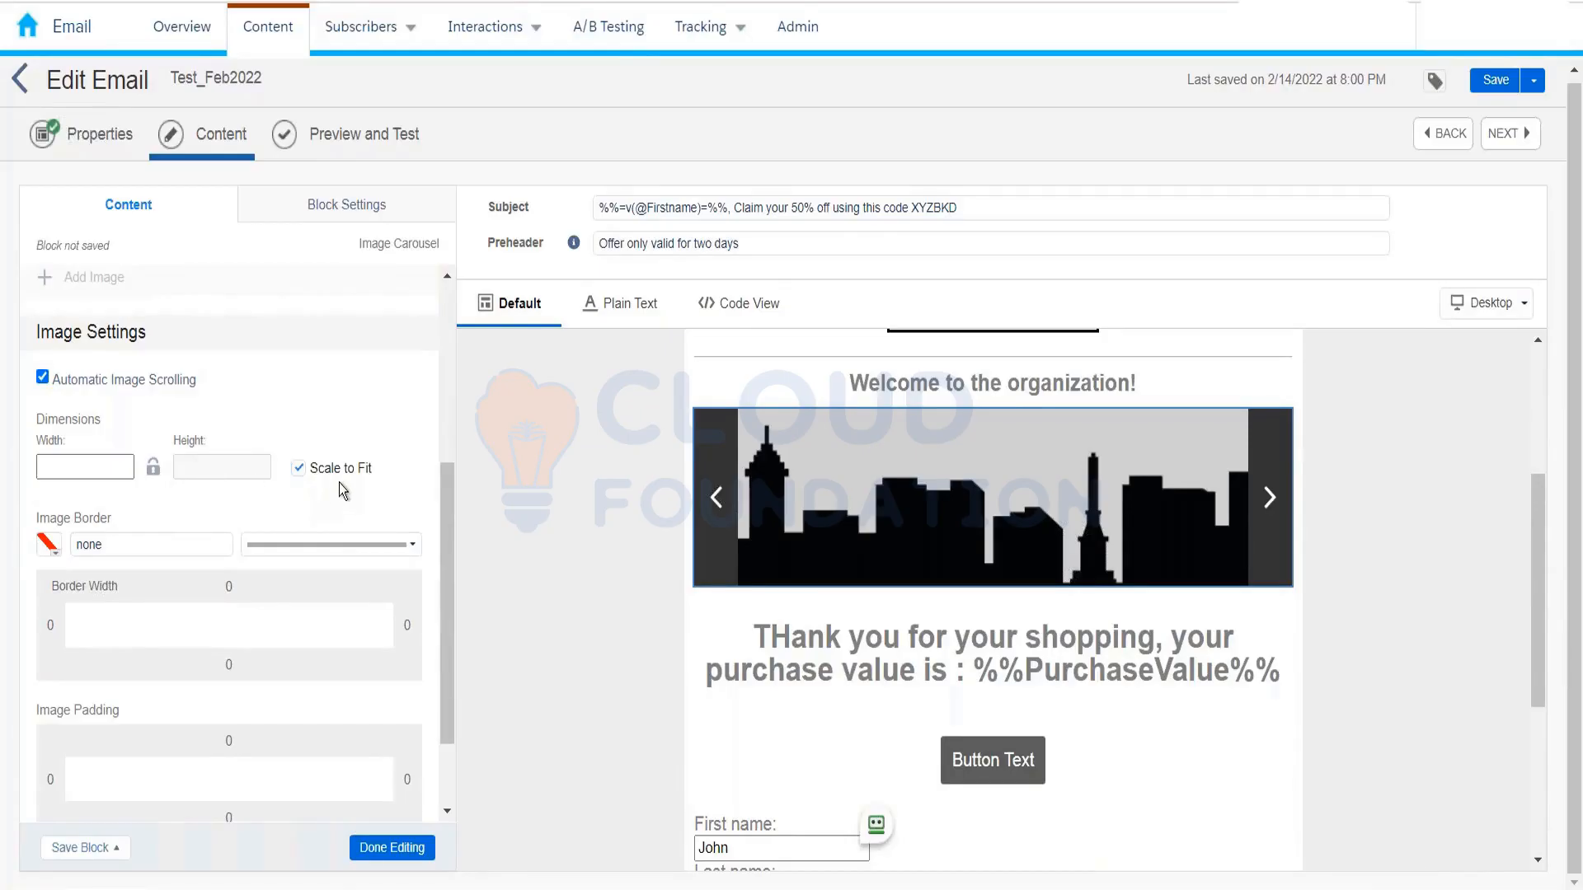
mouse_move(336, 478)
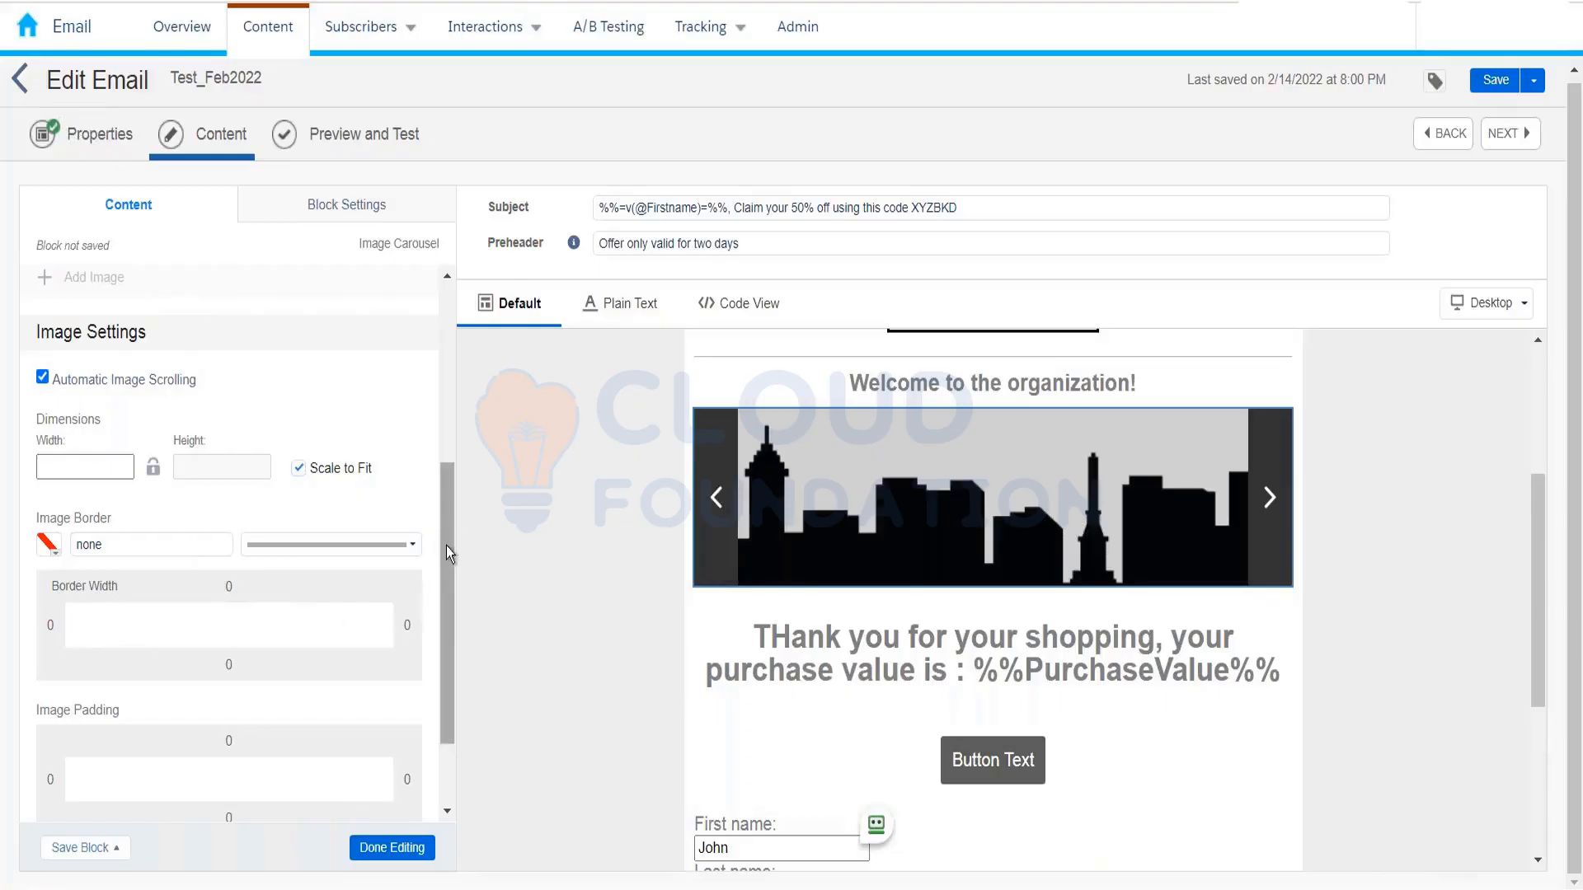
scroll(447, 546, down, 2)
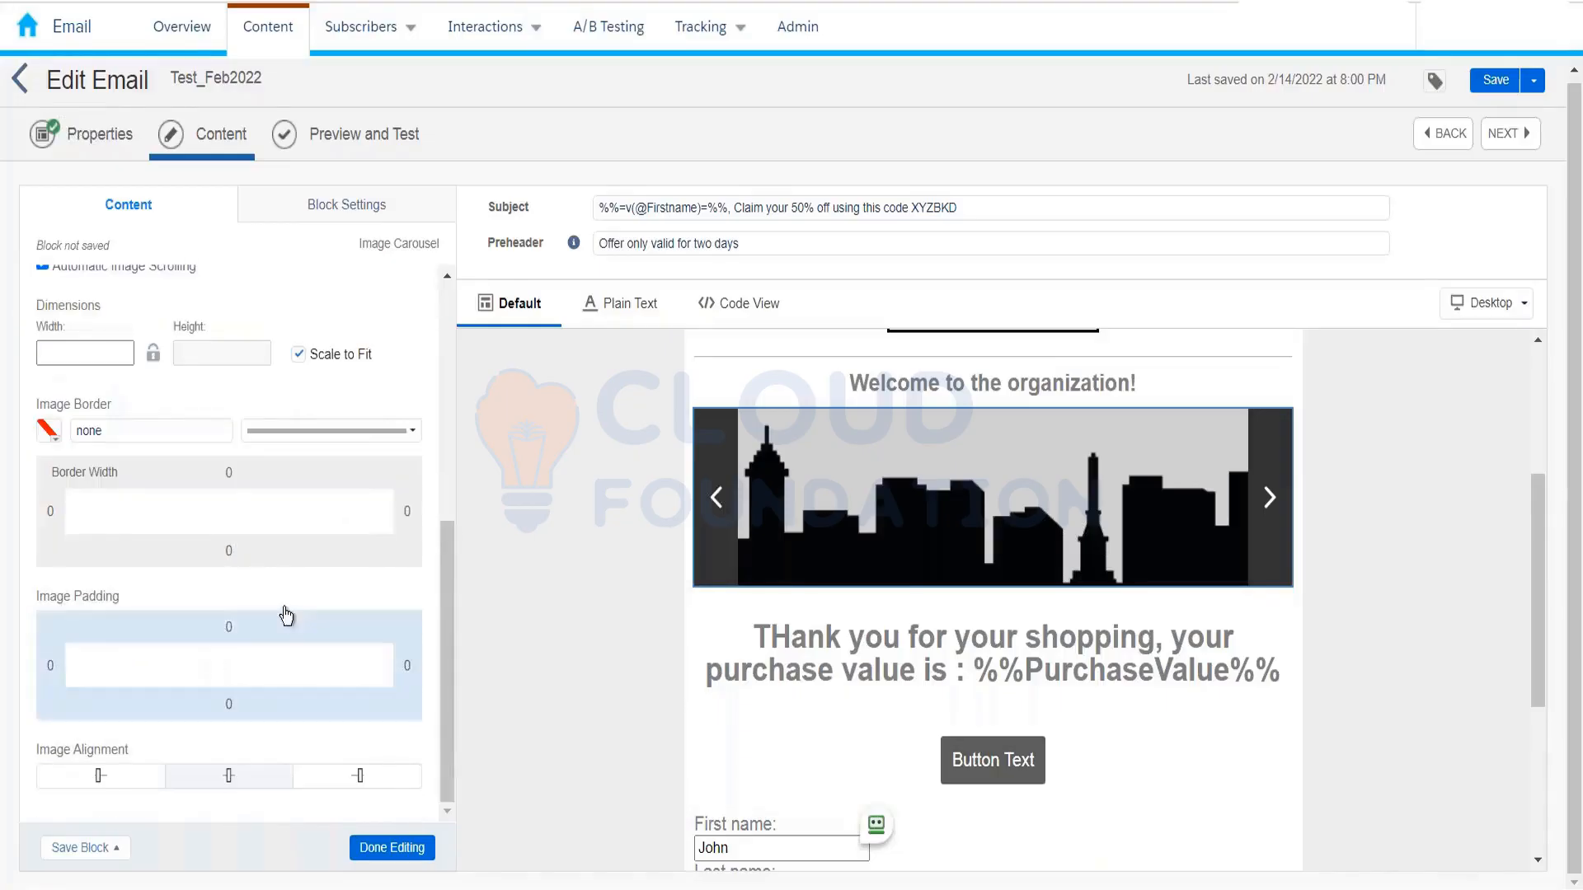
scroll(295, 614, up, 6)
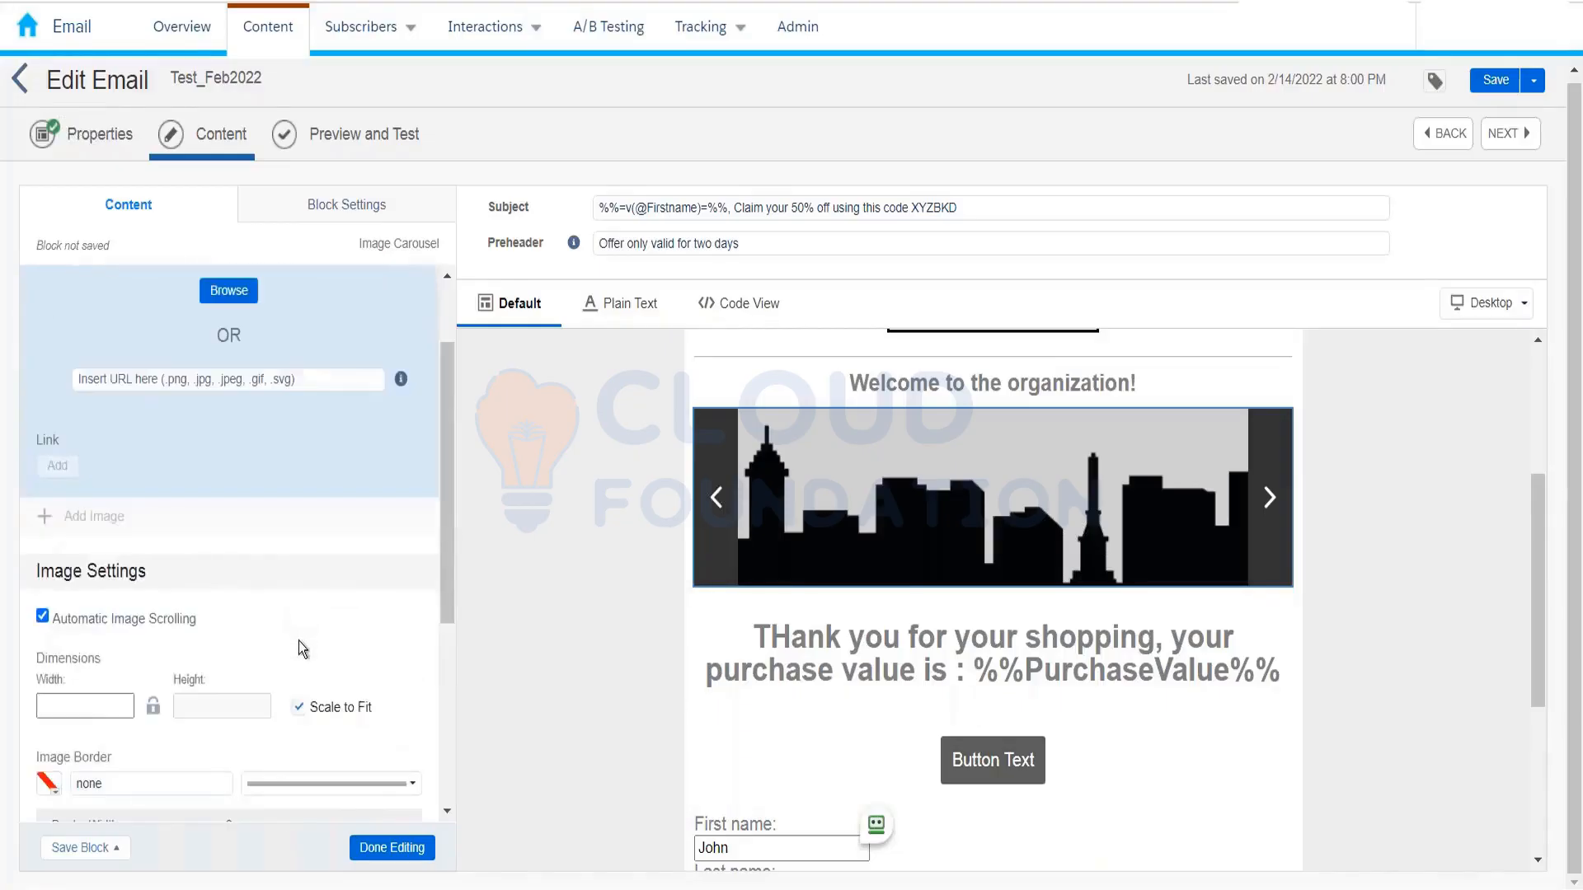
scroll(319, 521, up, 2)
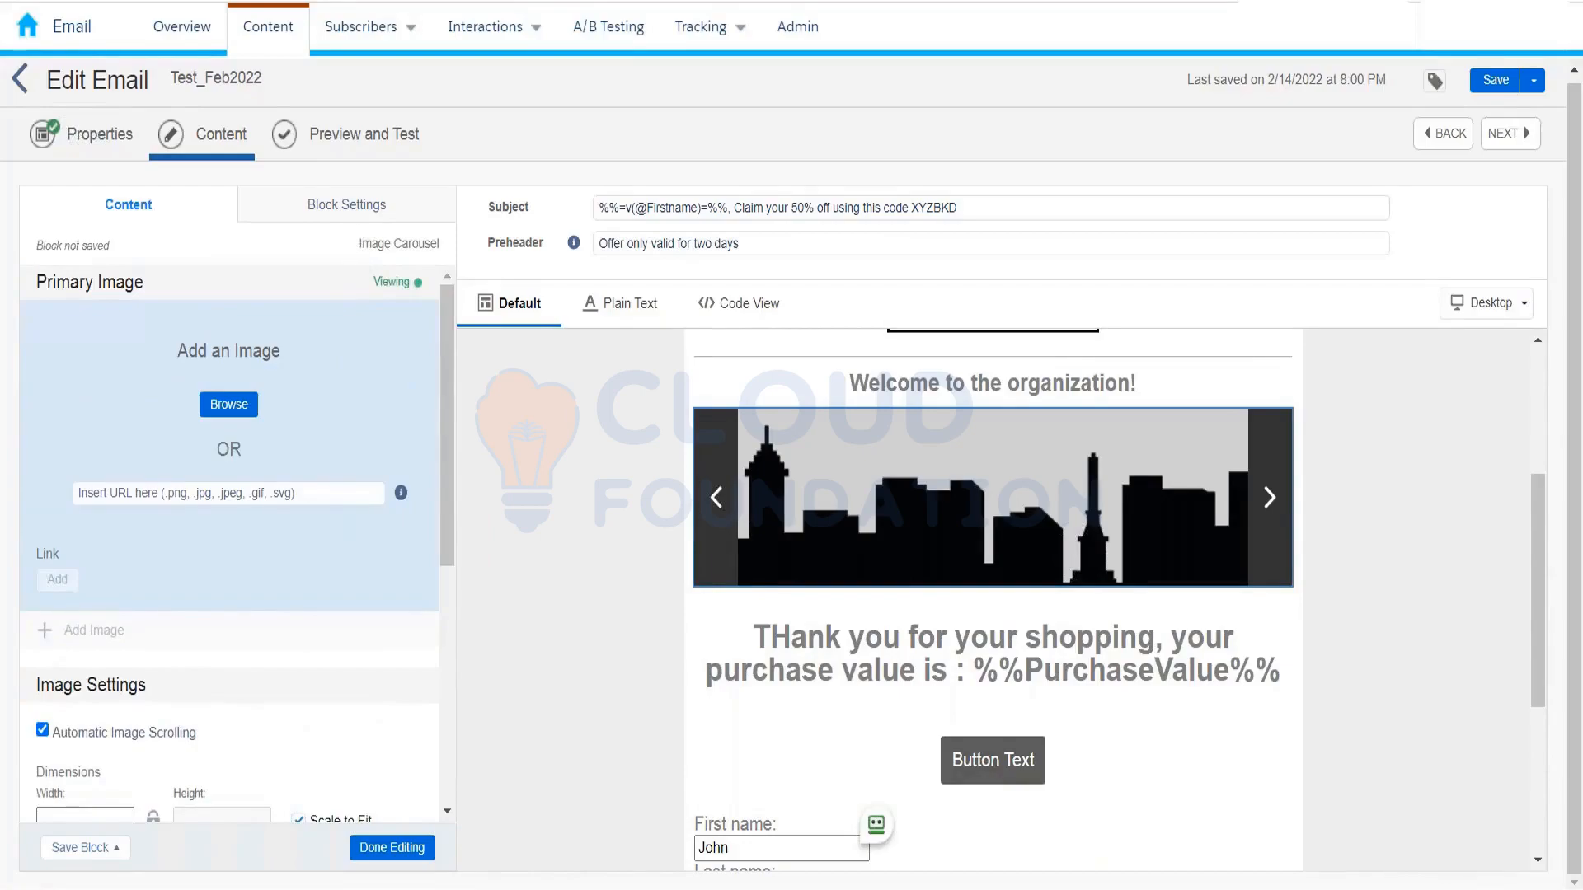
click(349, 206)
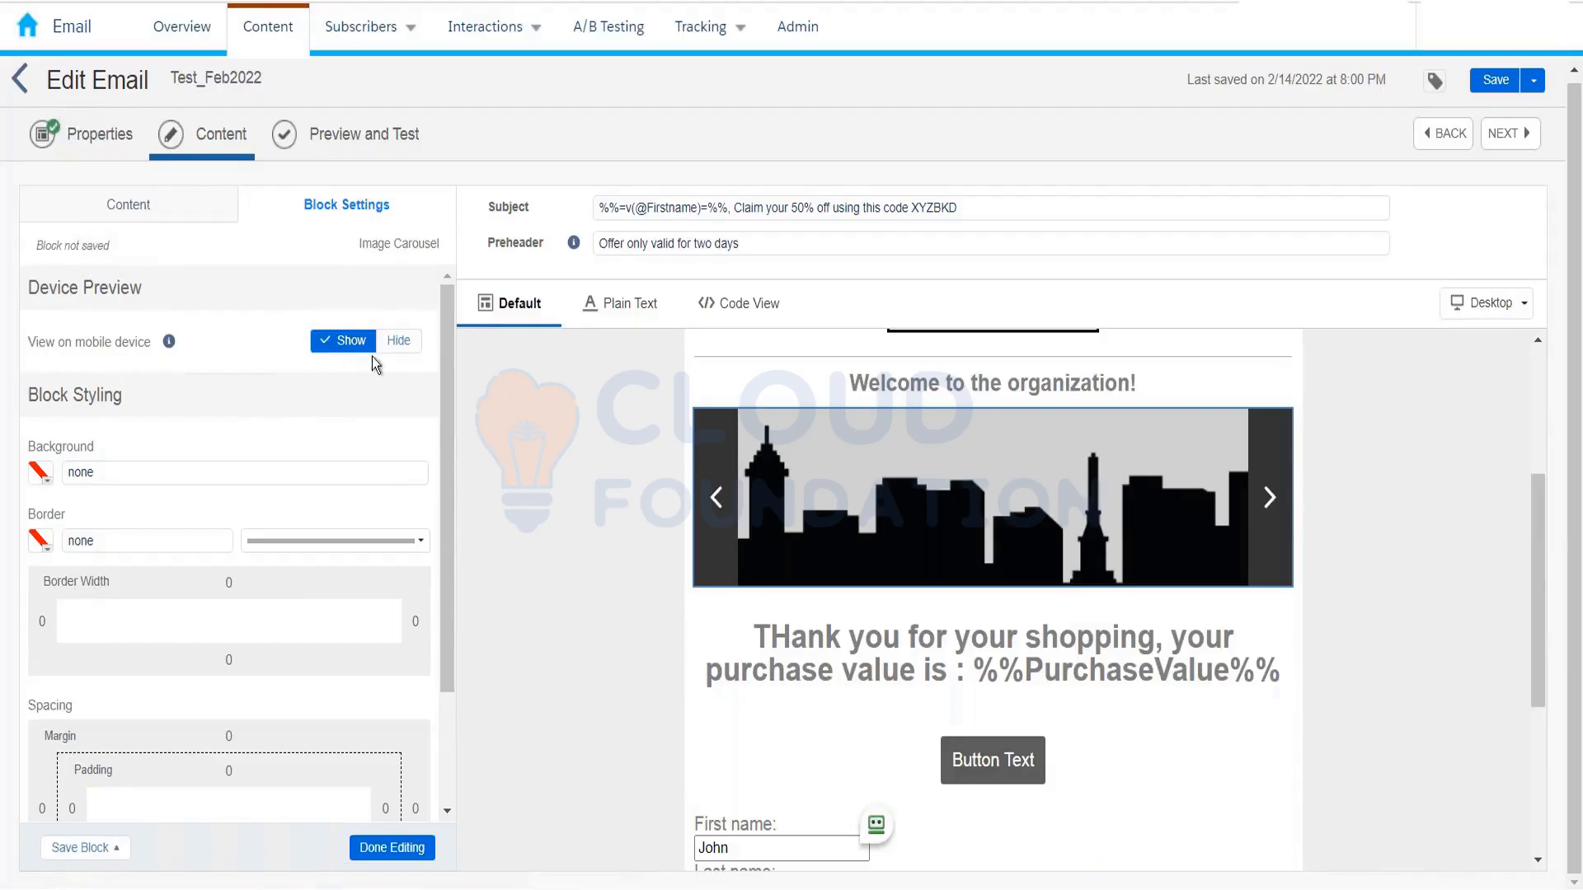
Step: Toggle the carousel's mobile visibility to Hide and back to Show, then finish editing it
click(400, 346)
click(334, 341)
scroll(426, 701, down, 2)
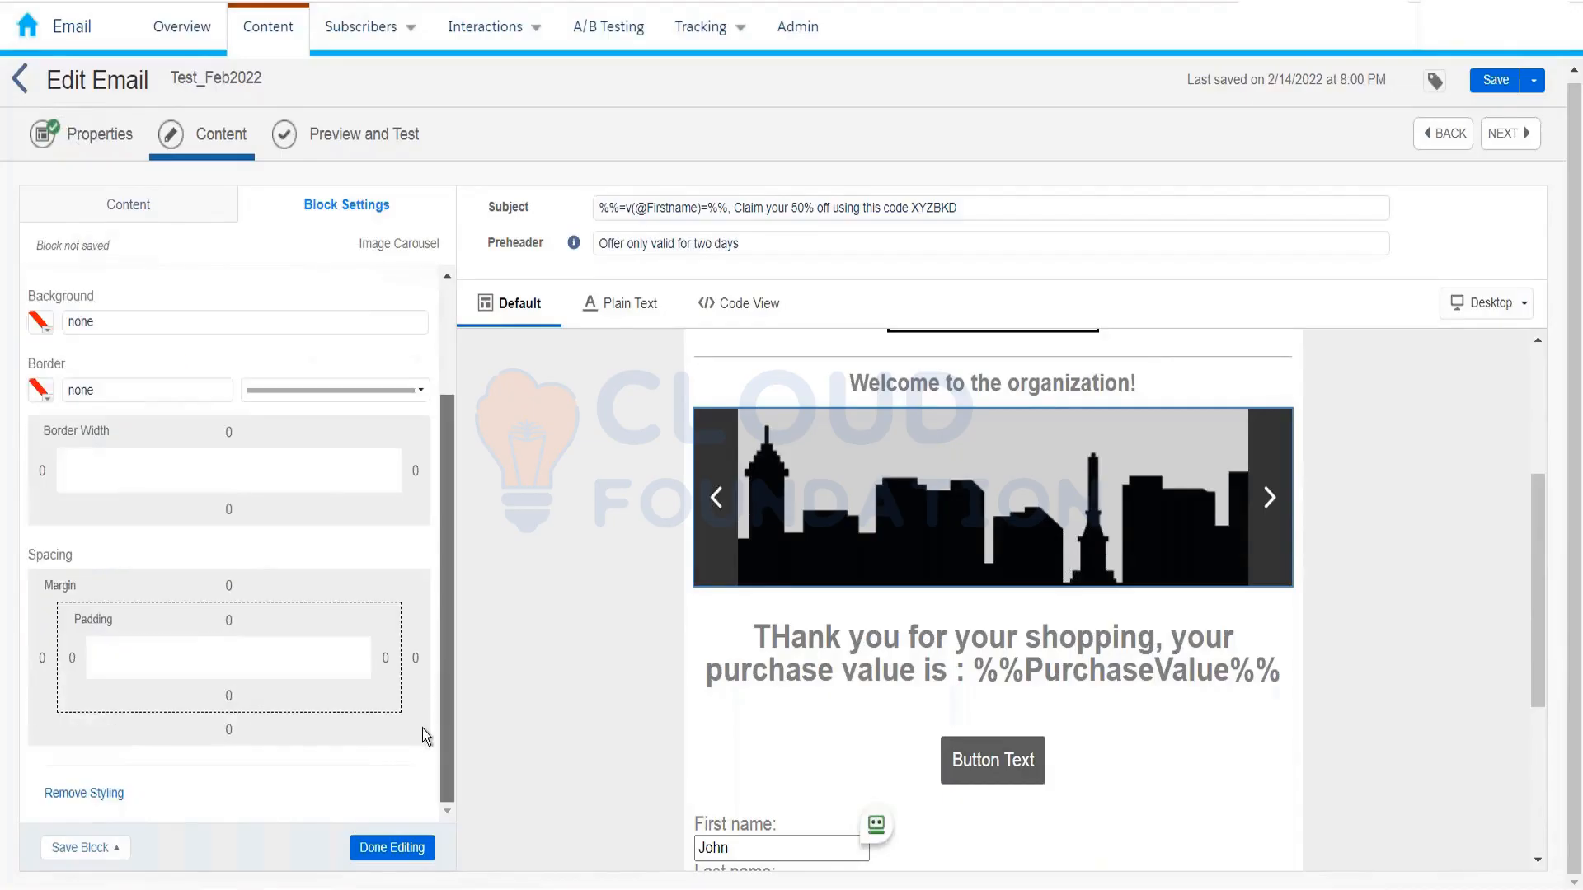
scroll(447, 343, up, 2)
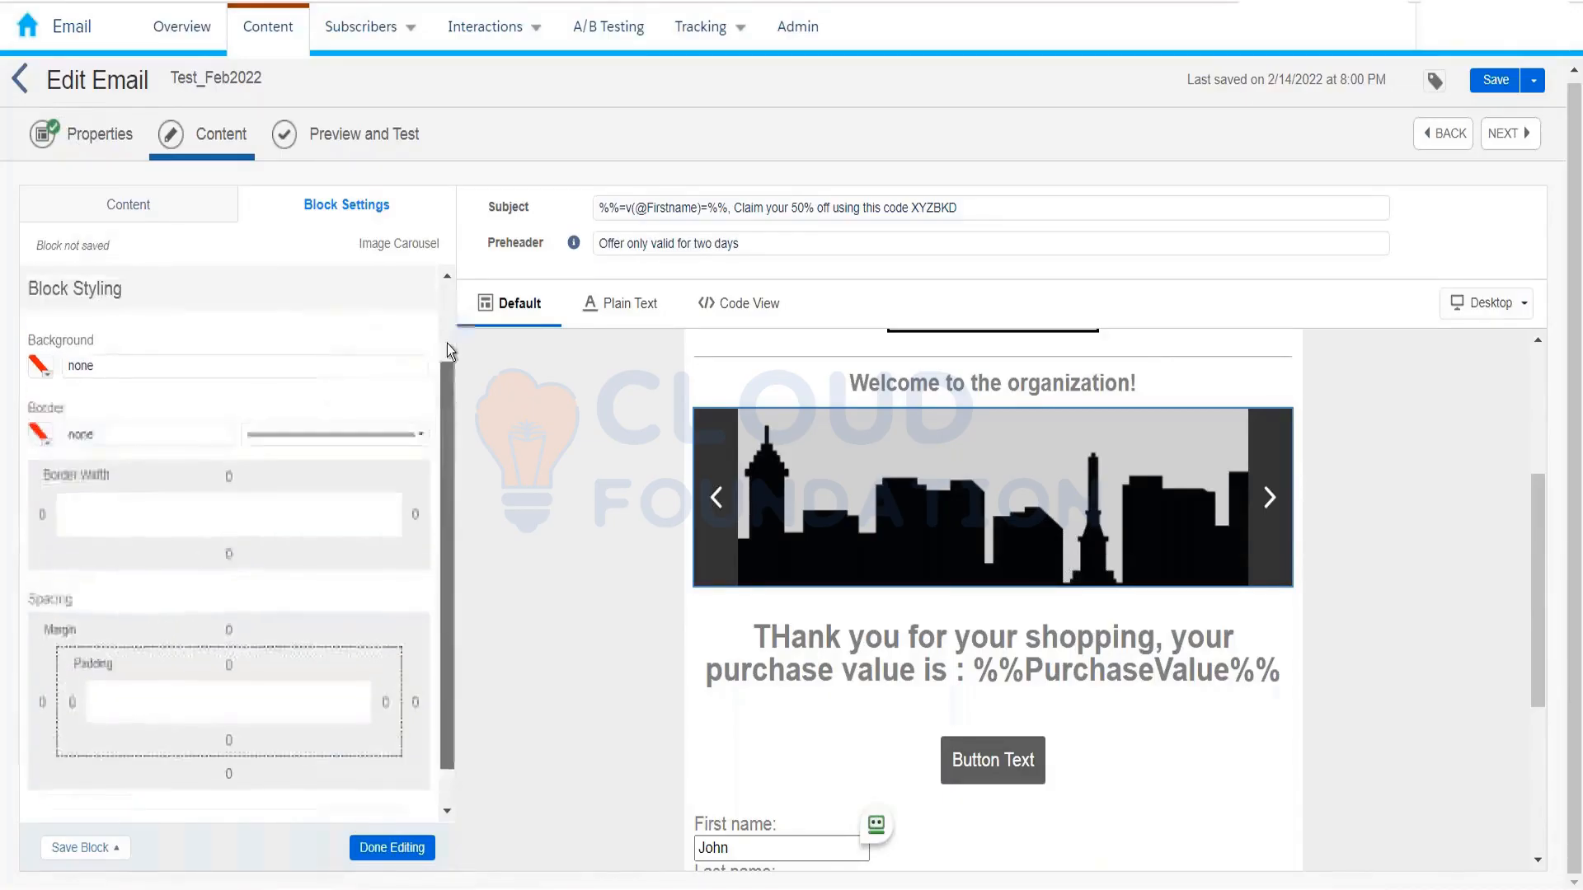
scroll(447, 343, up, 1)
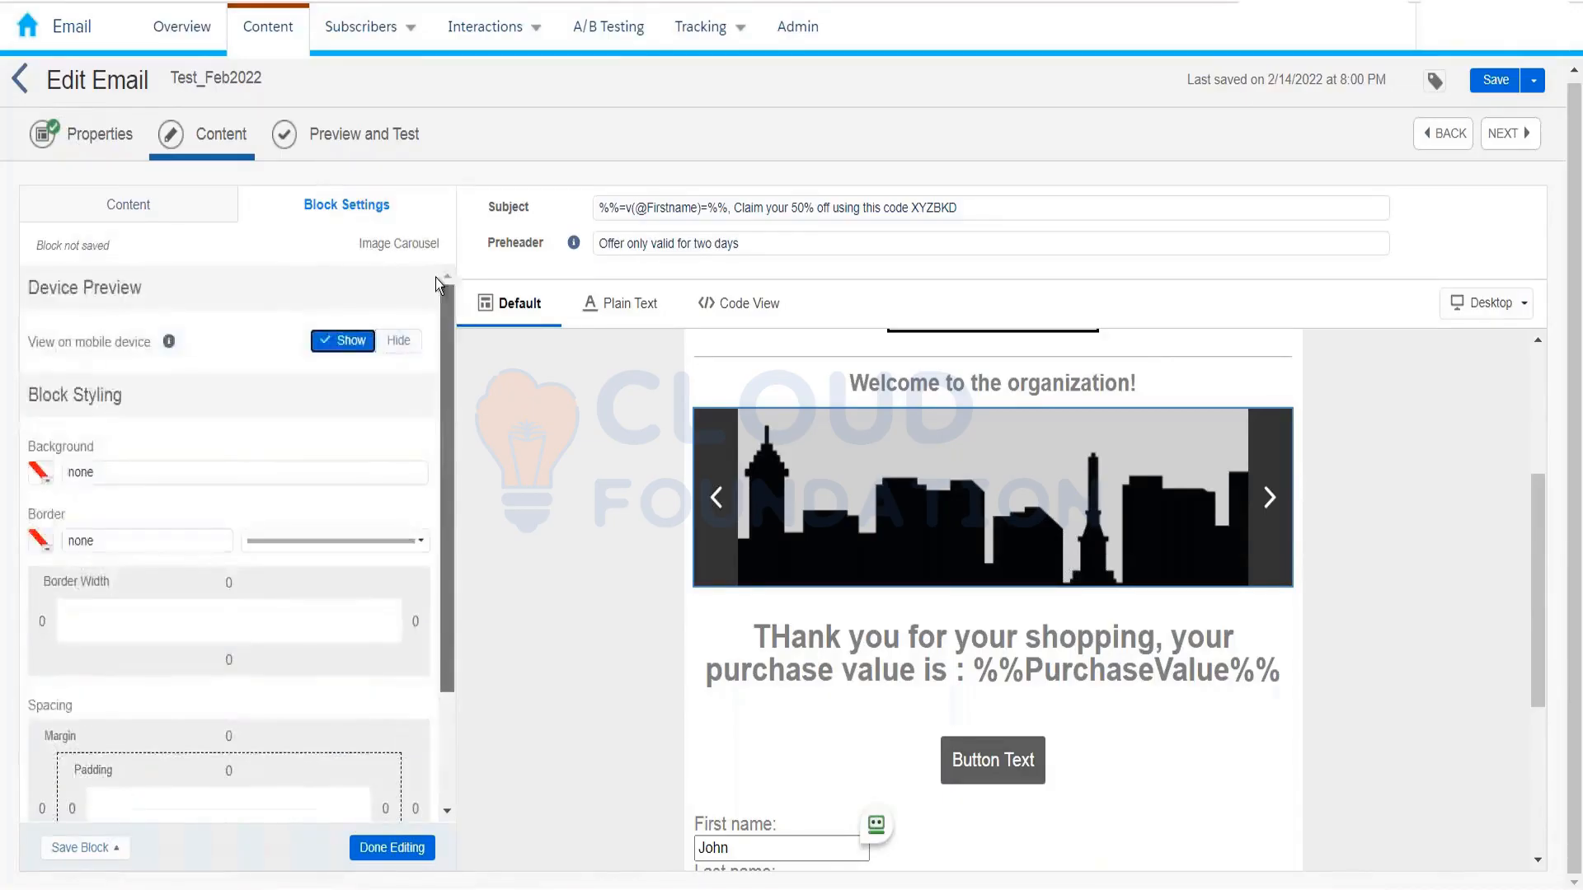
click(169, 213)
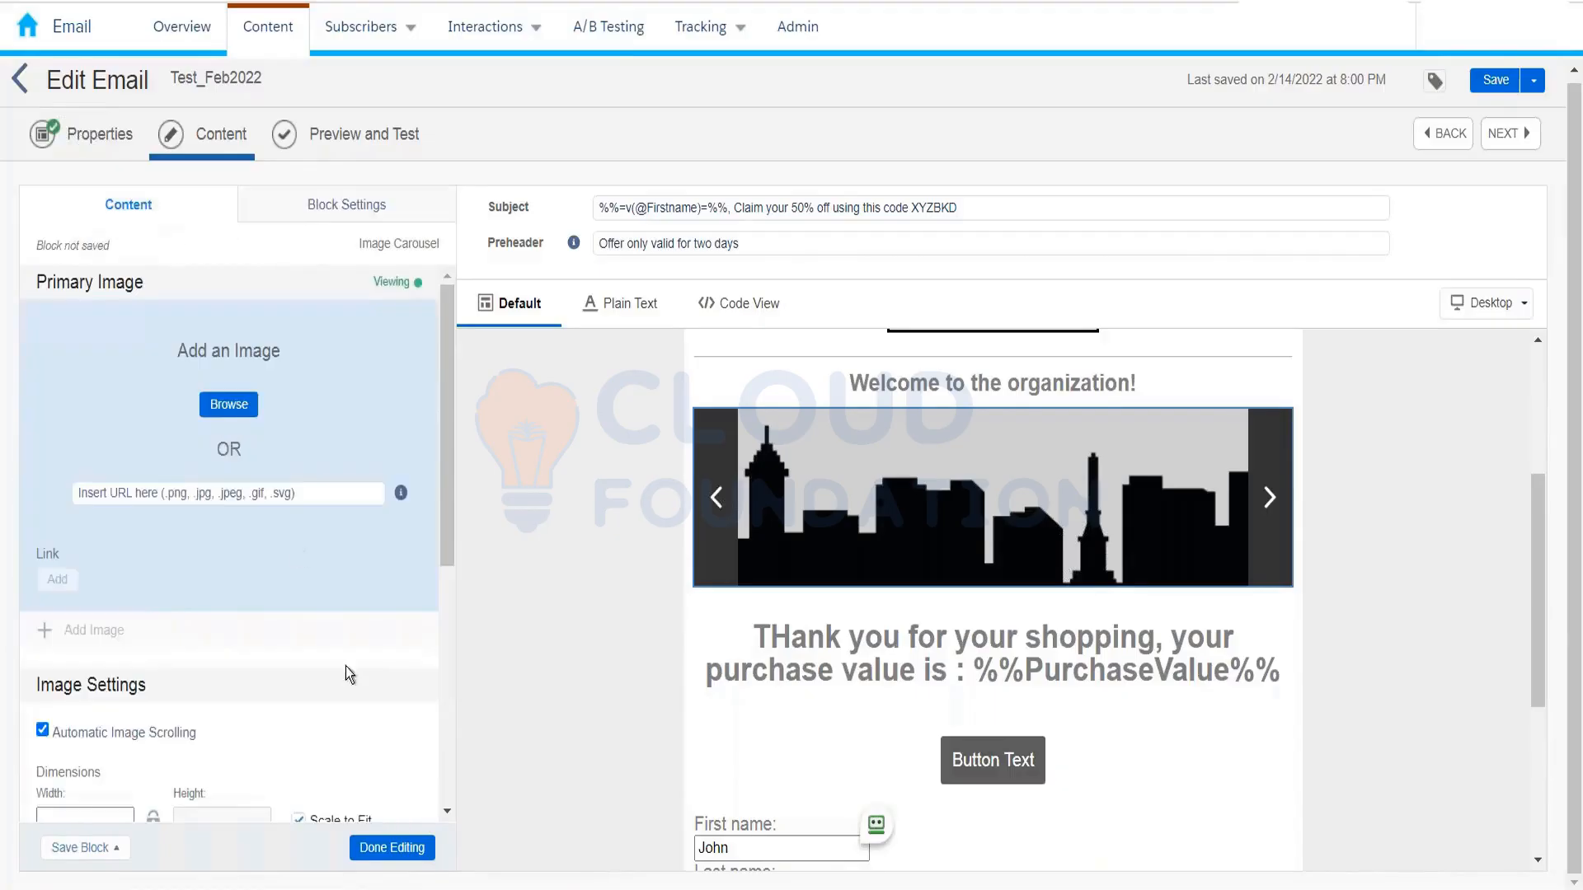
click(370, 847)
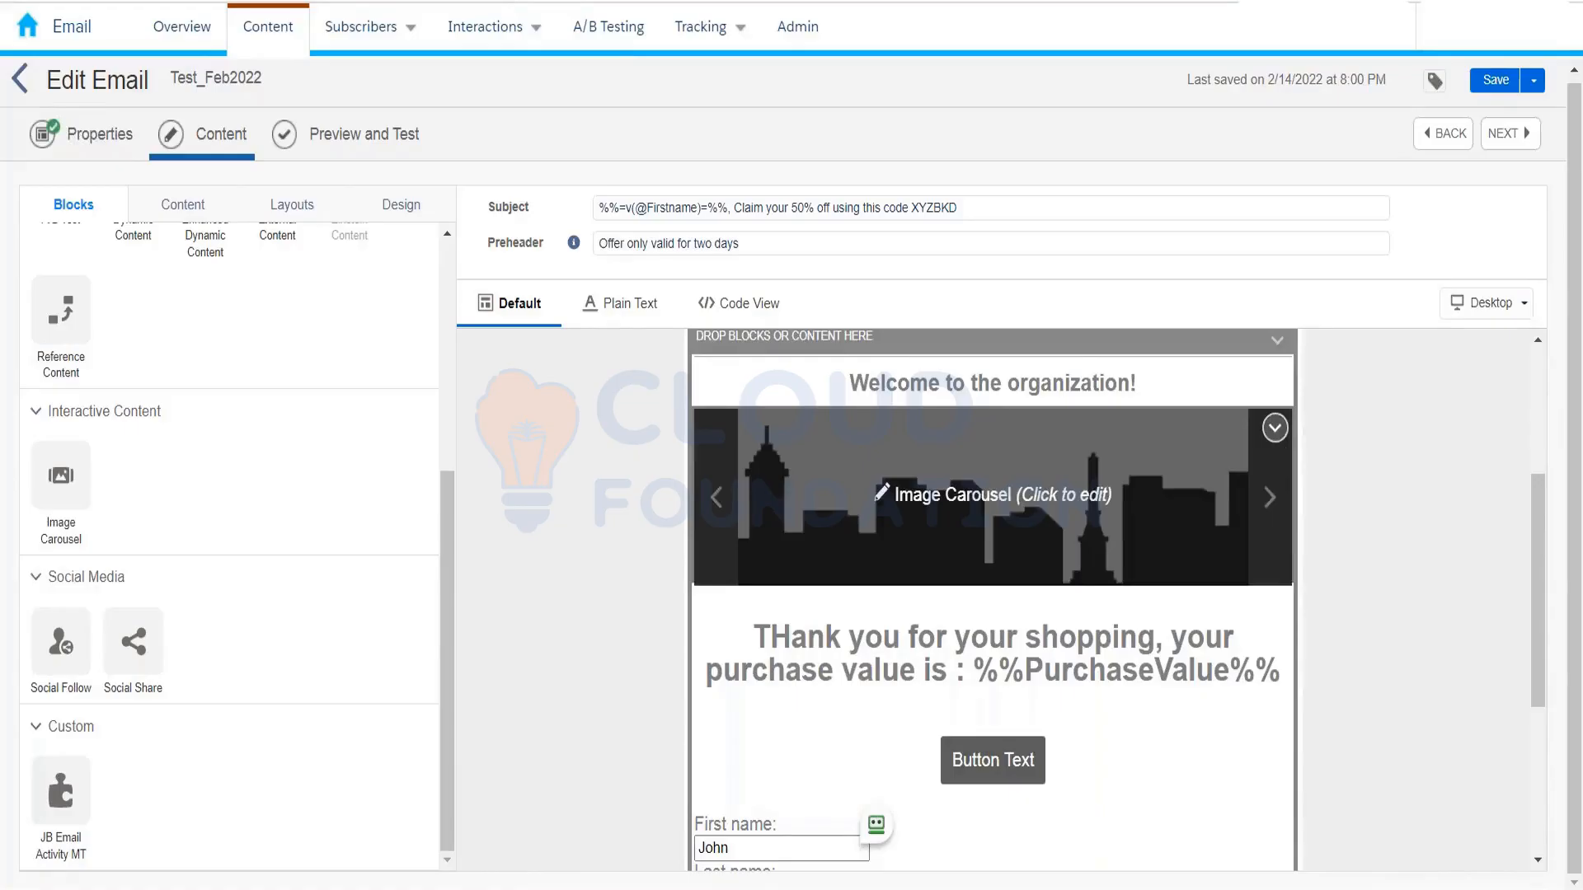
Step: Delete the image carousel, the Social Follow icons and the three-LINK text block, confirming each
click(1274, 427)
click(1257, 472)
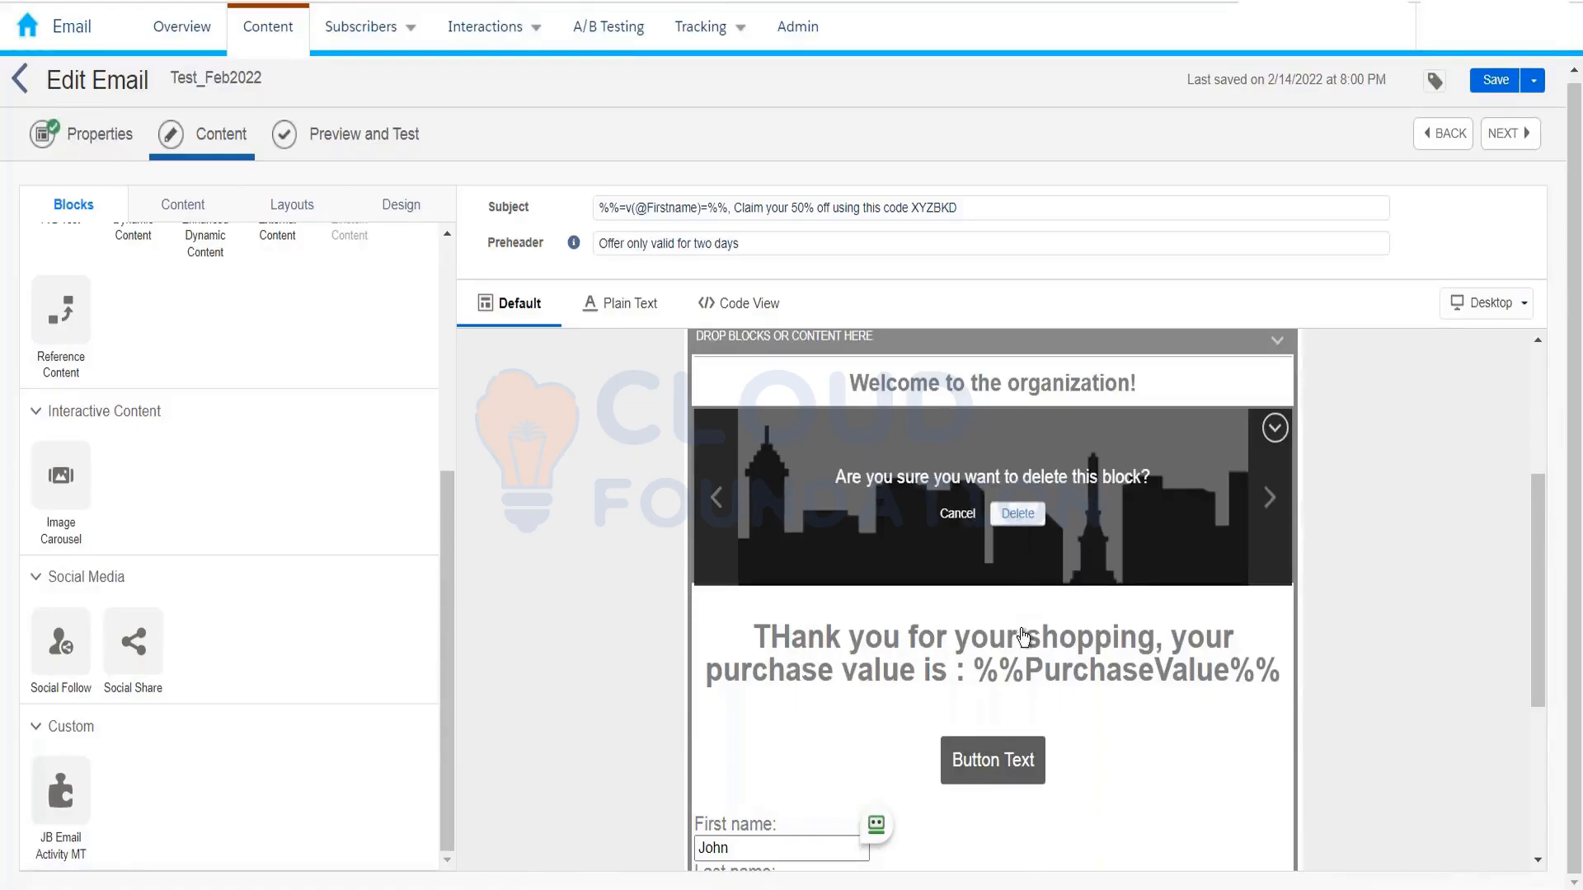
click(1018, 513)
scroll(1057, 626, down, 3)
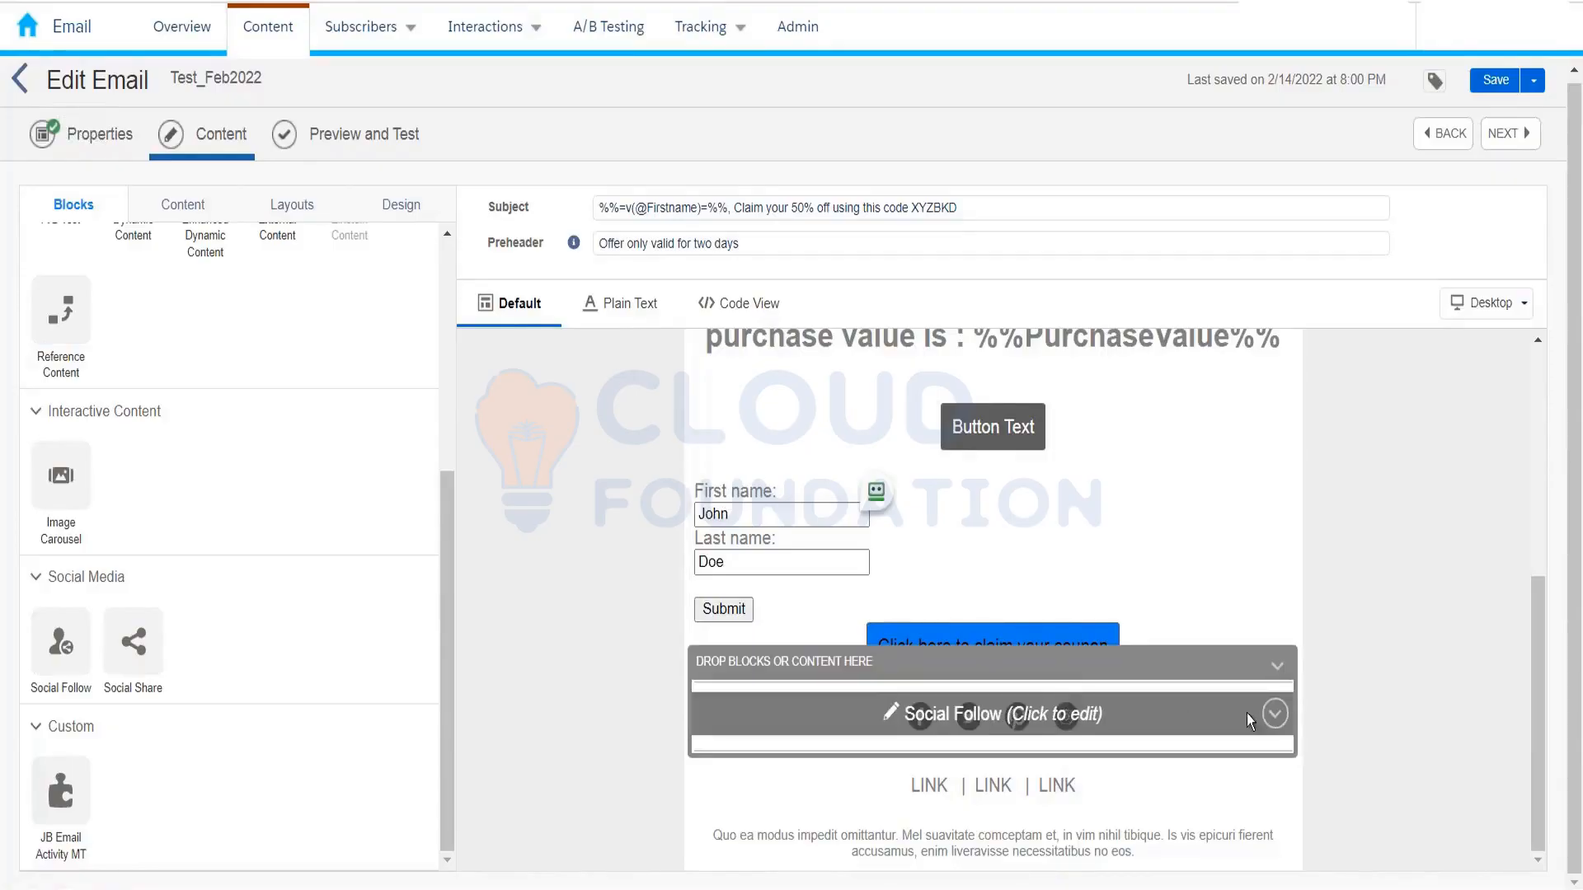
click(1275, 714)
click(1170, 758)
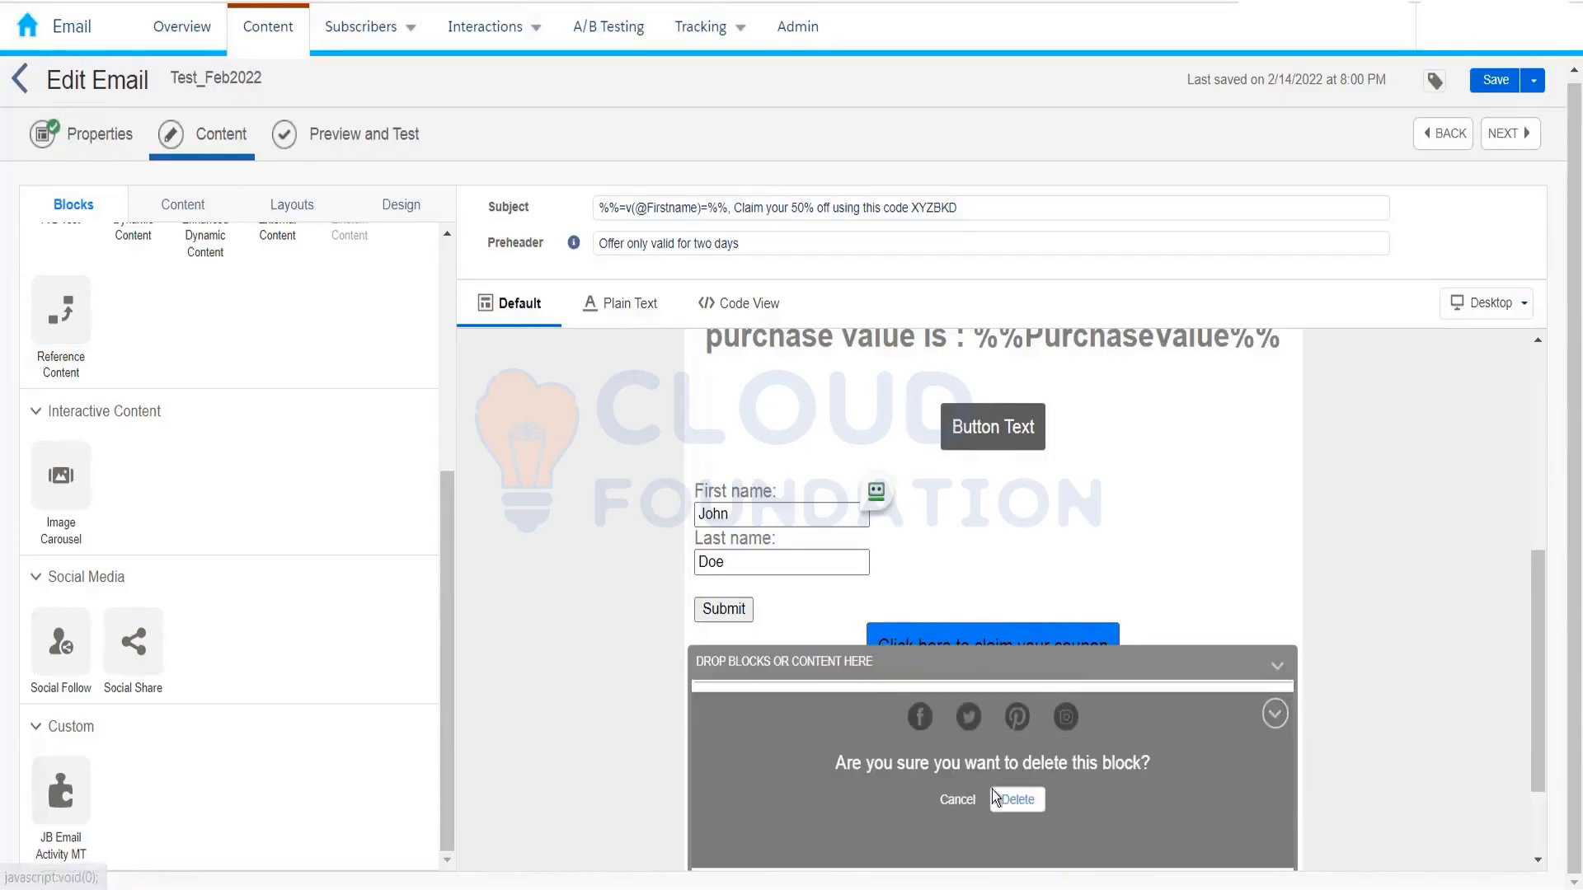
click(1016, 799)
scroll(1338, 710, down, 2)
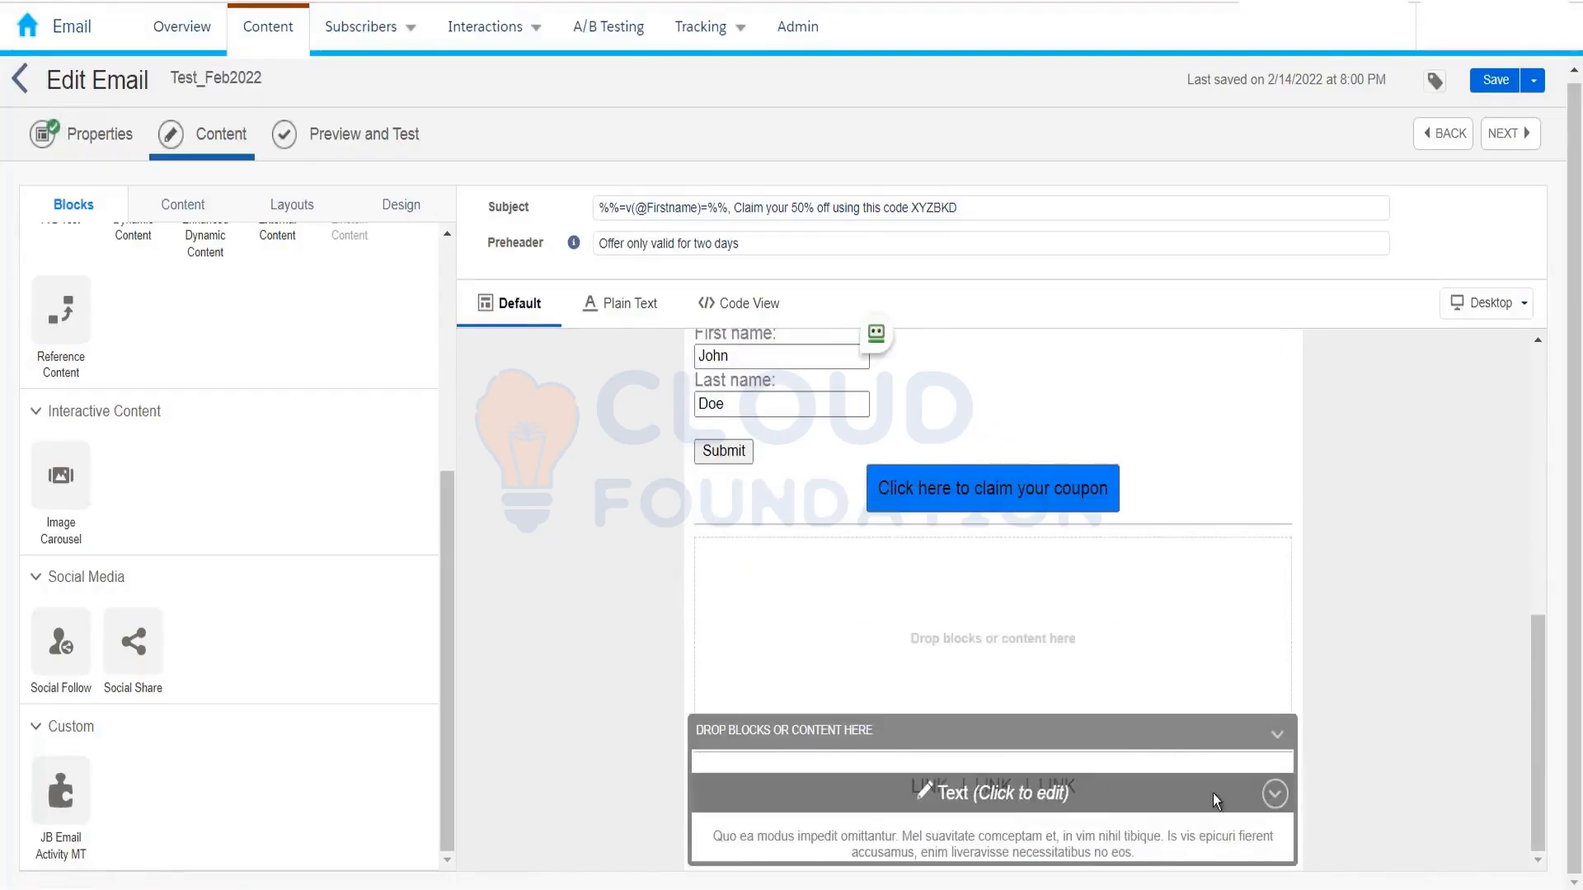
click(1274, 793)
click(1188, 687)
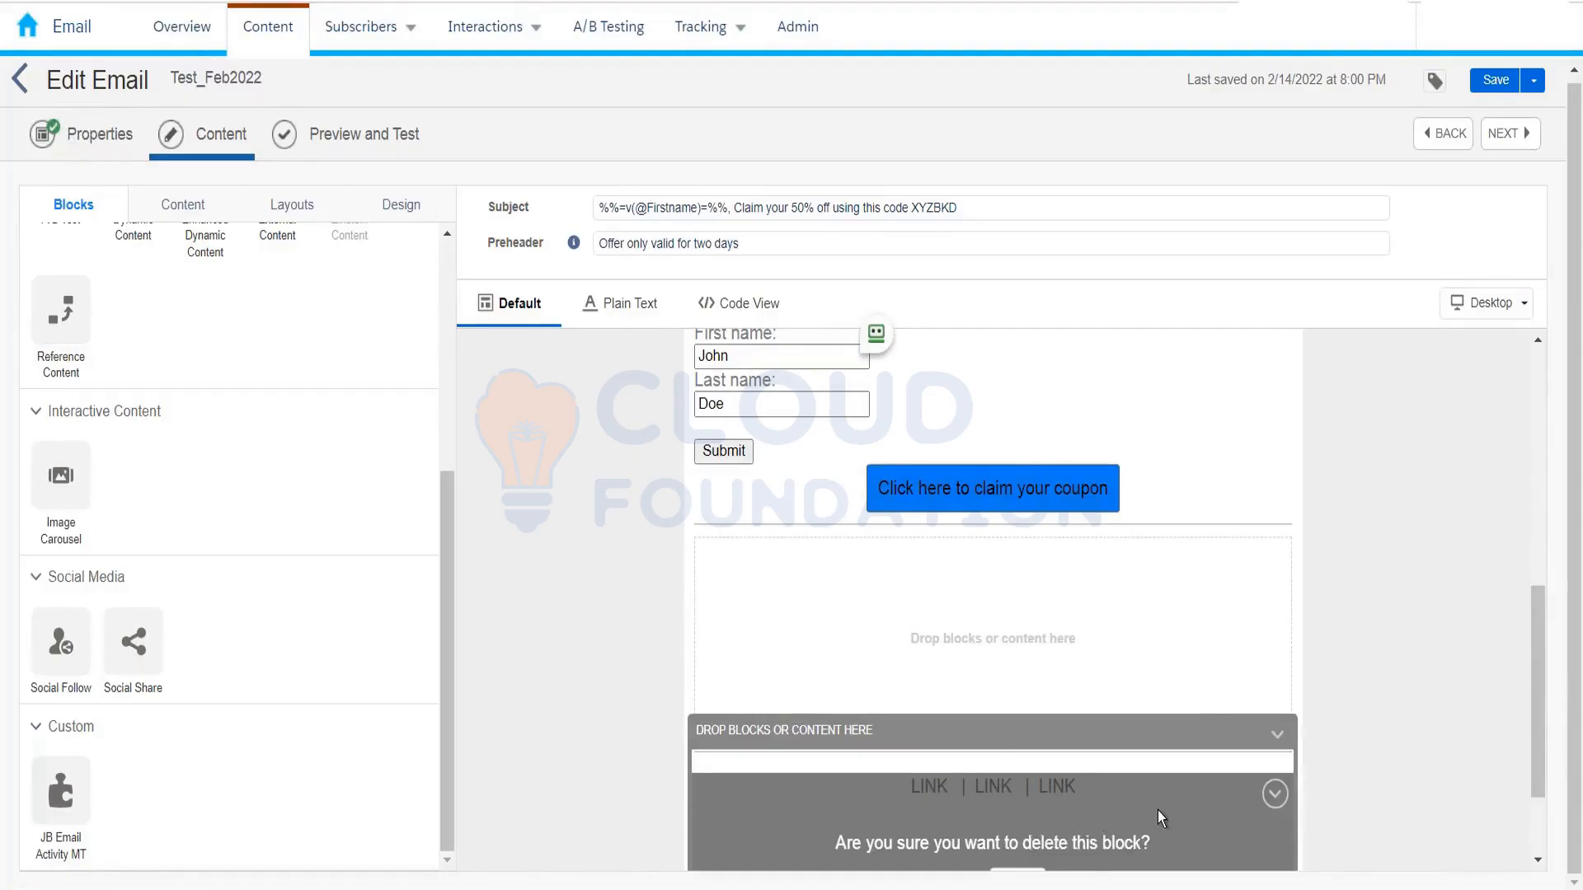
scroll(1157, 809, down, 2)
click(1014, 742)
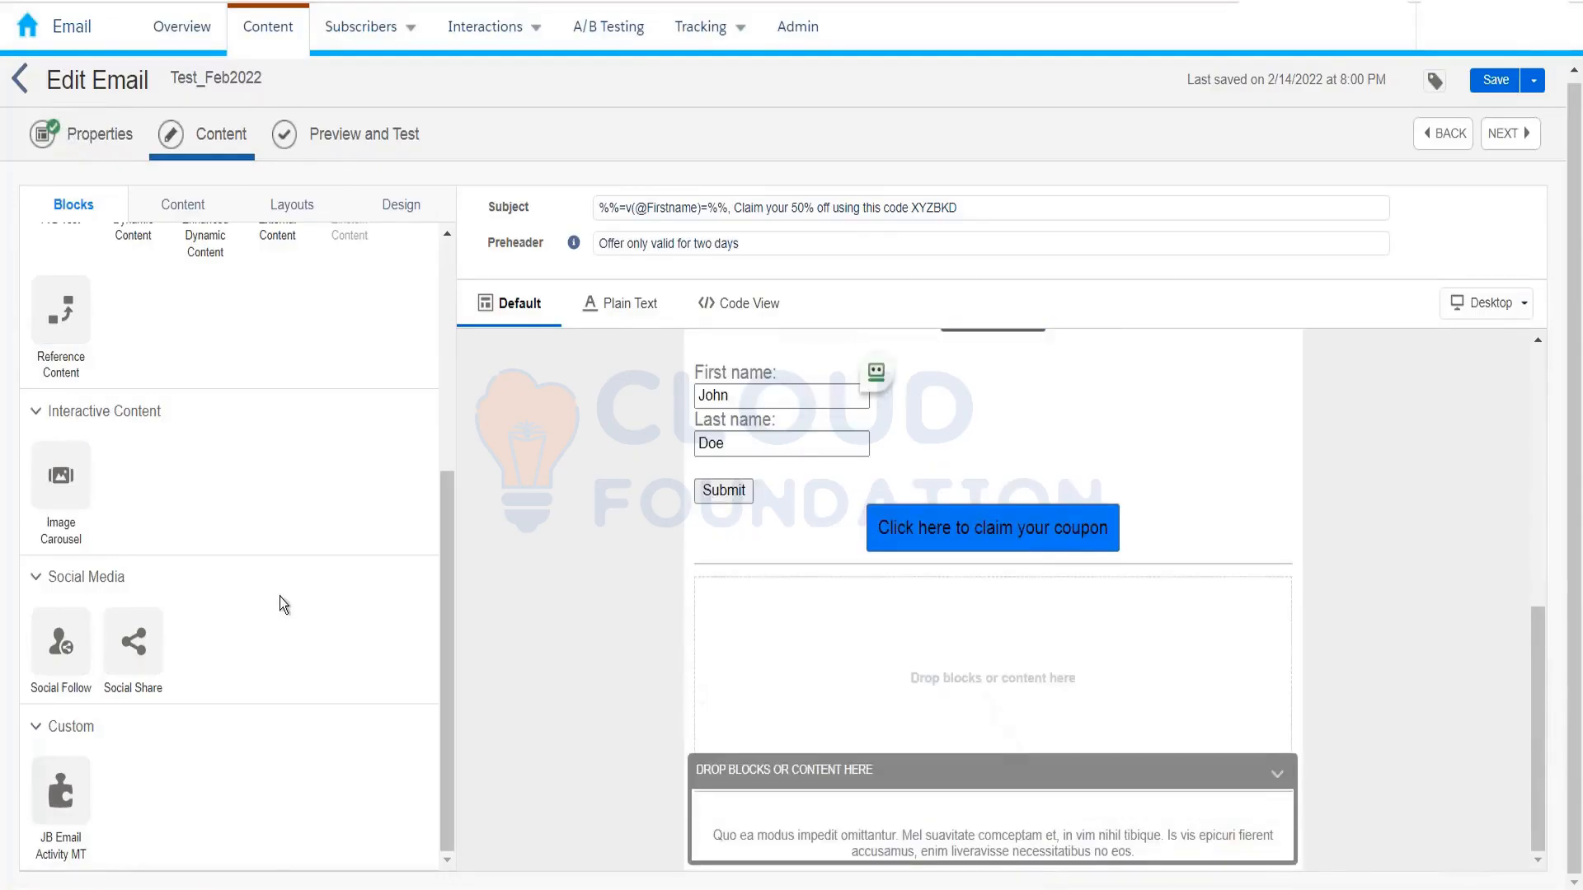
Step: Lock then unlock the empty drop area, and add a Facebook and Twitter Social Follow block below it
drag(168, 634, 773, 684)
drag(61, 643, 755, 637)
drag(893, 616, 869, 816)
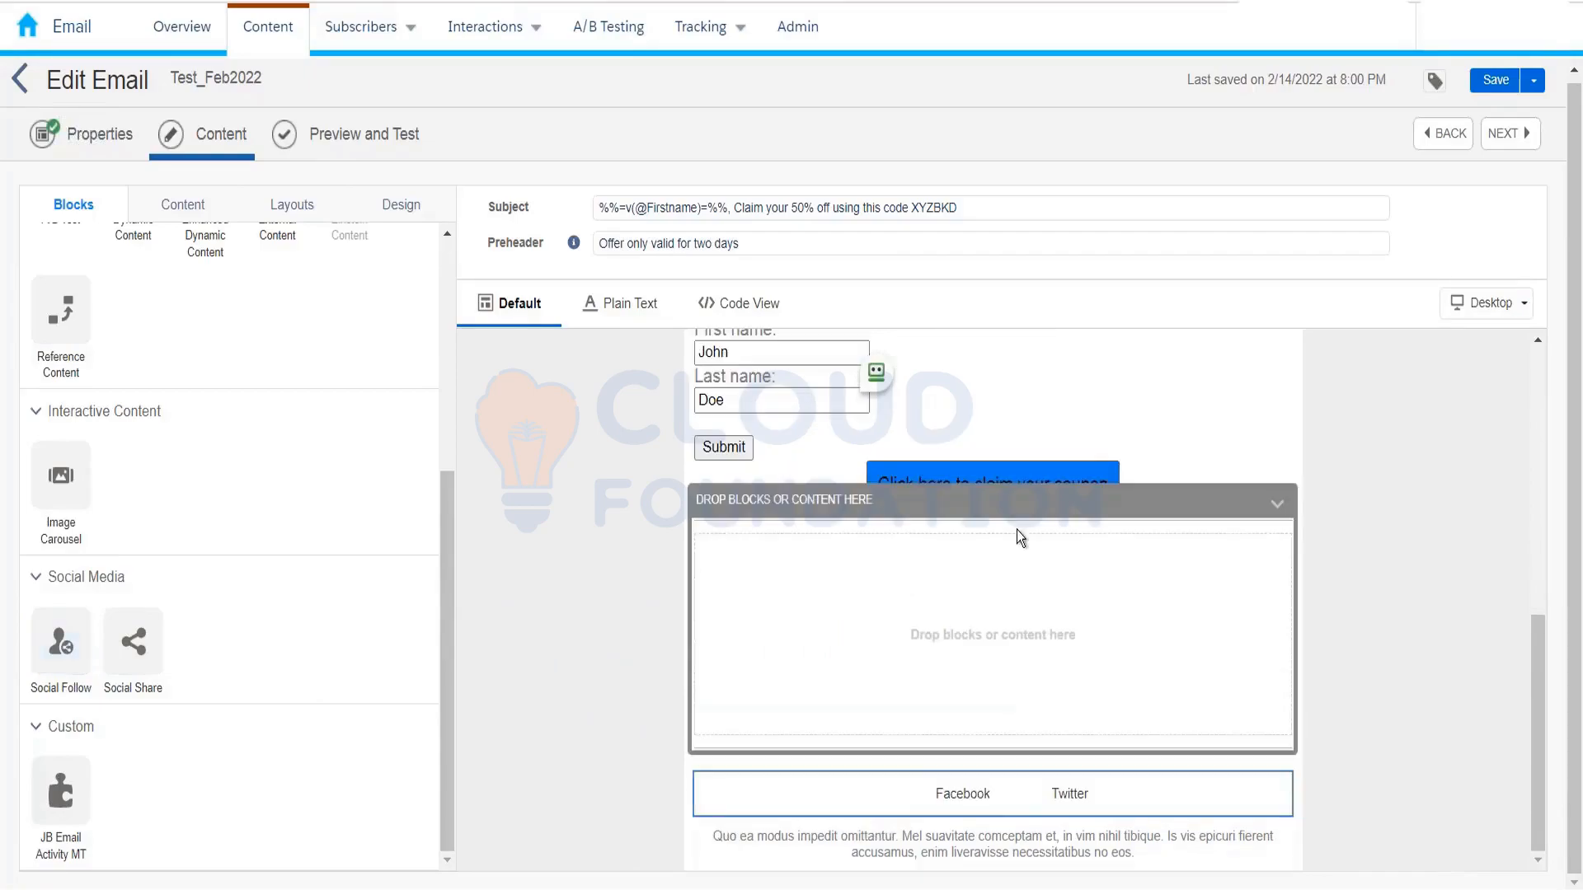
click(1278, 504)
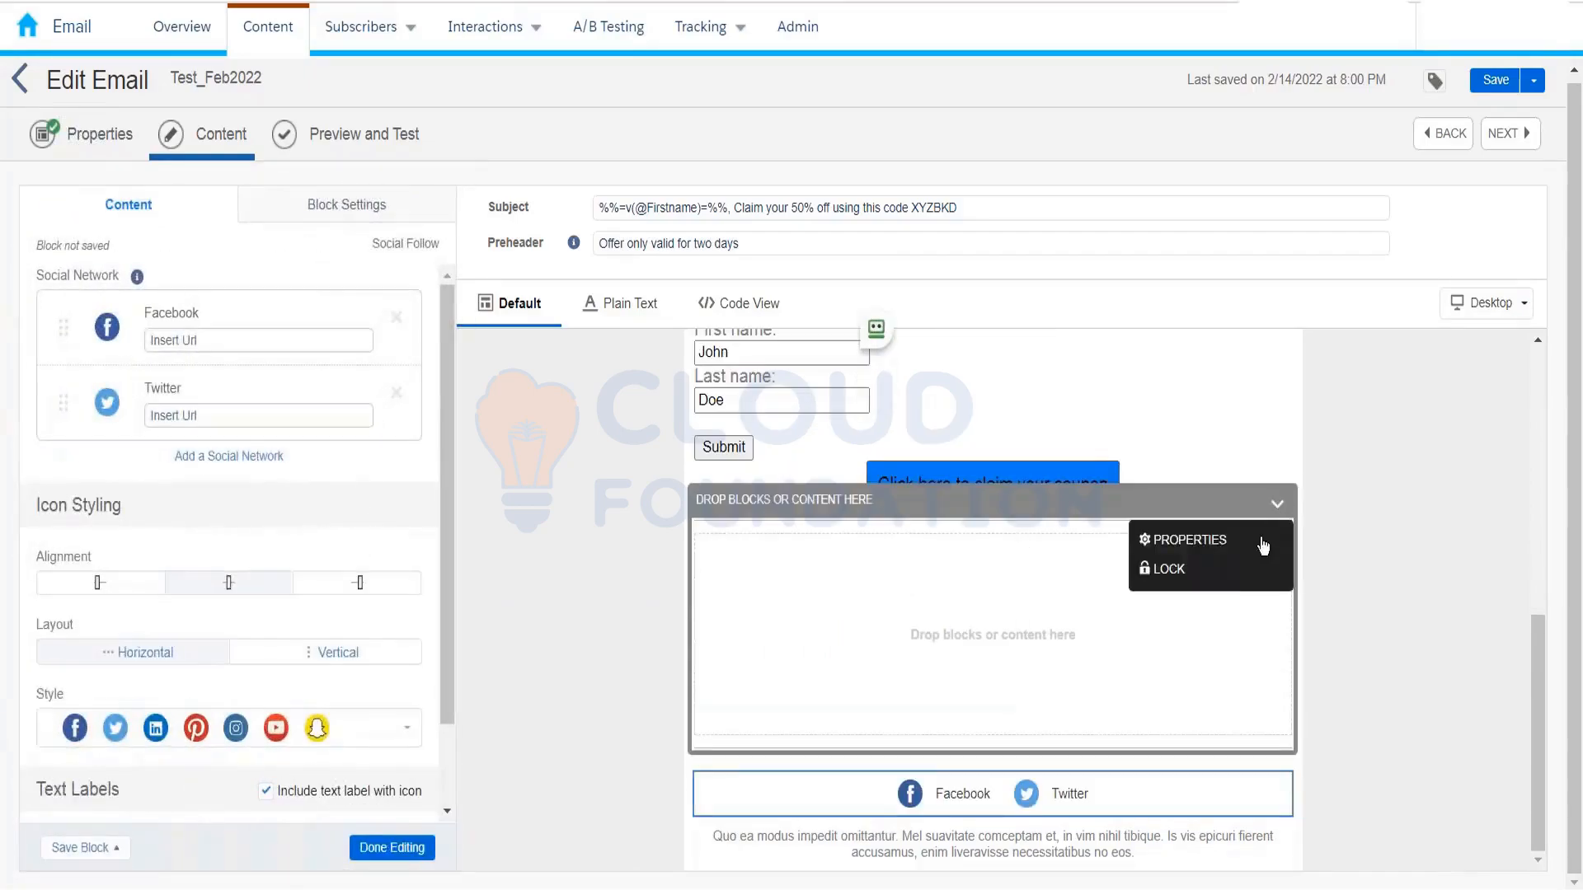
click(1230, 566)
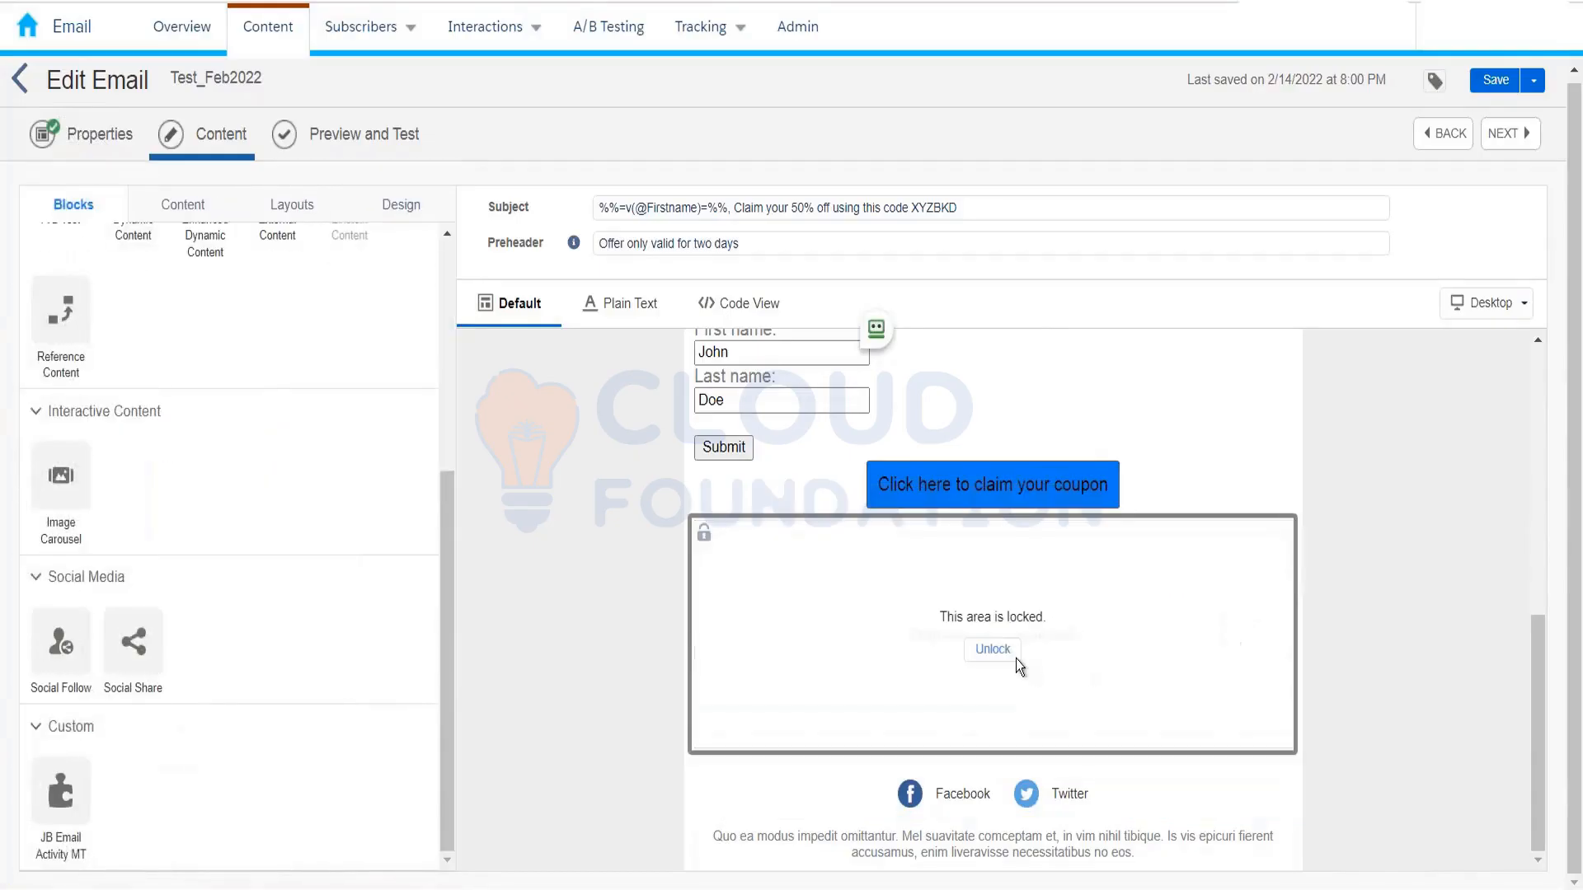
click(999, 649)
click(1278, 505)
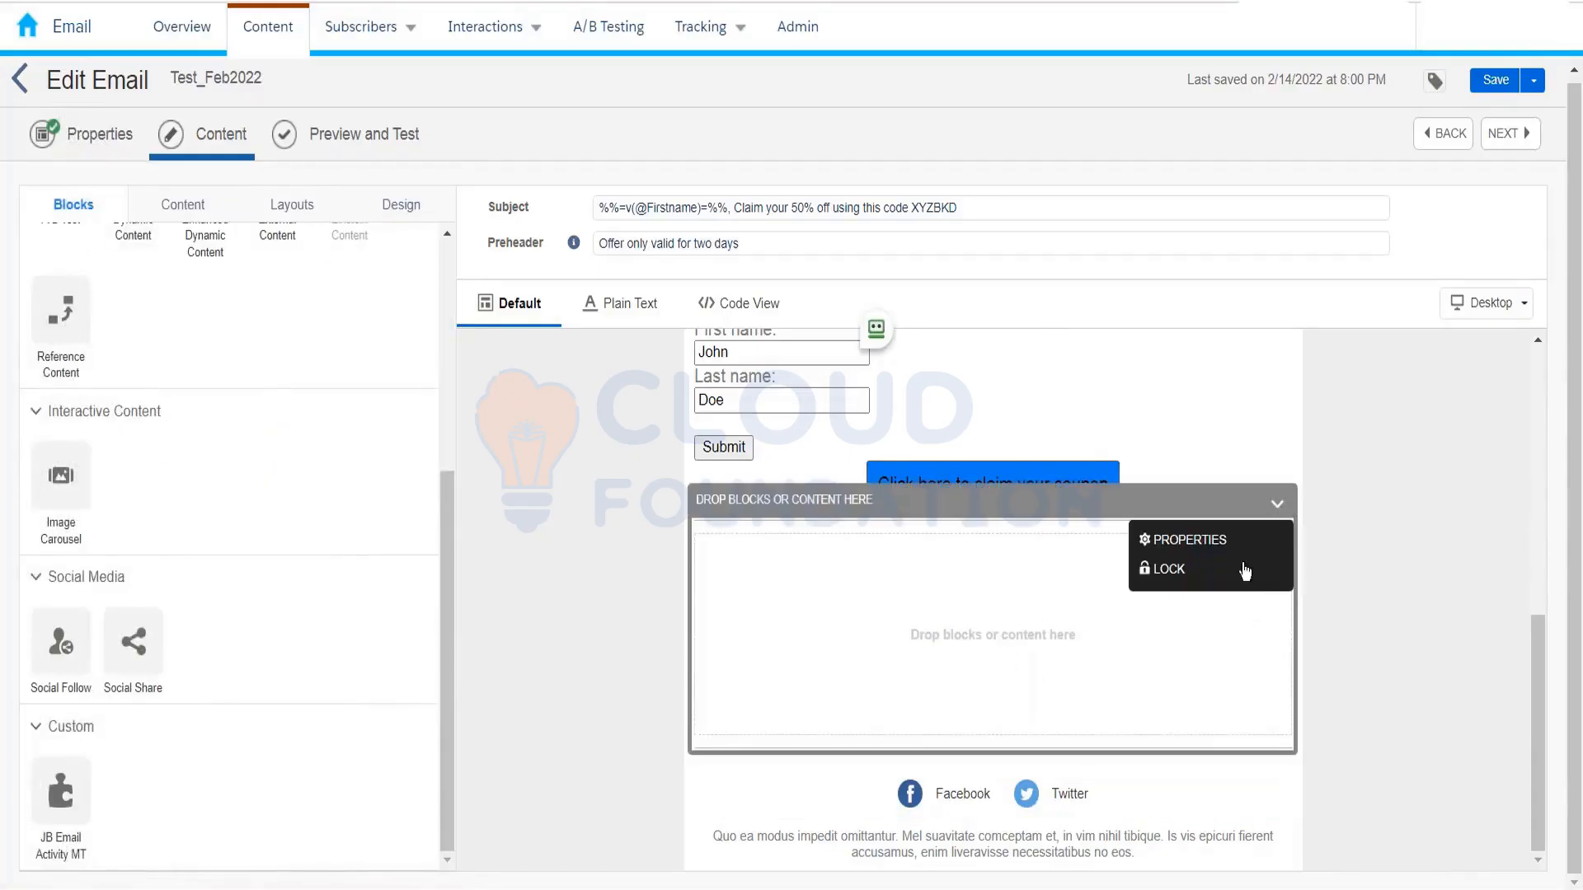
click(1074, 643)
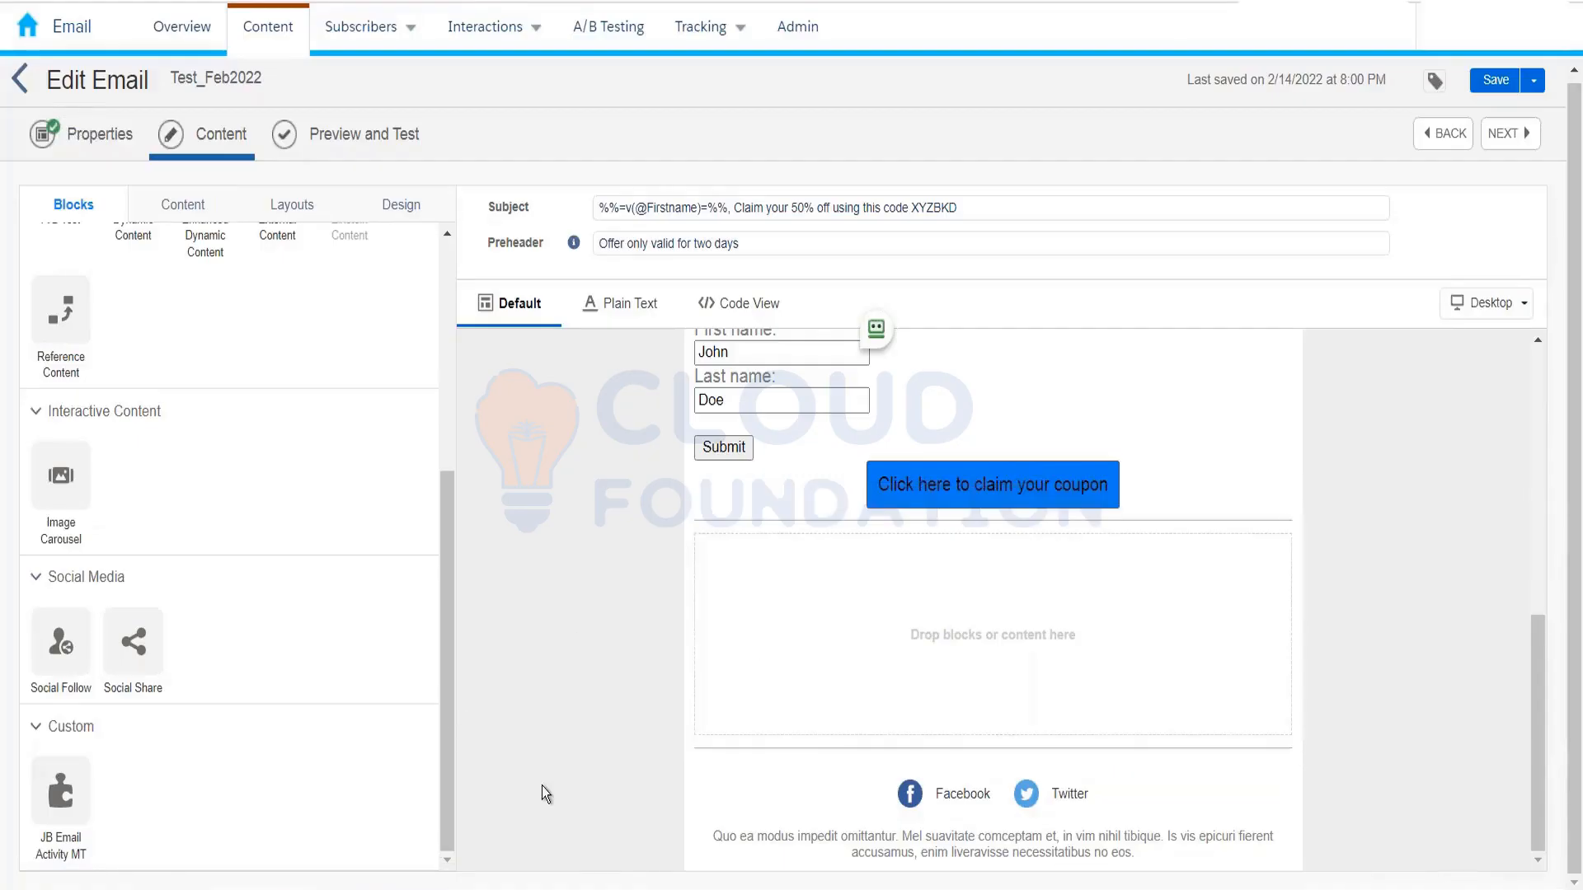
drag(404, 707, 887, 789)
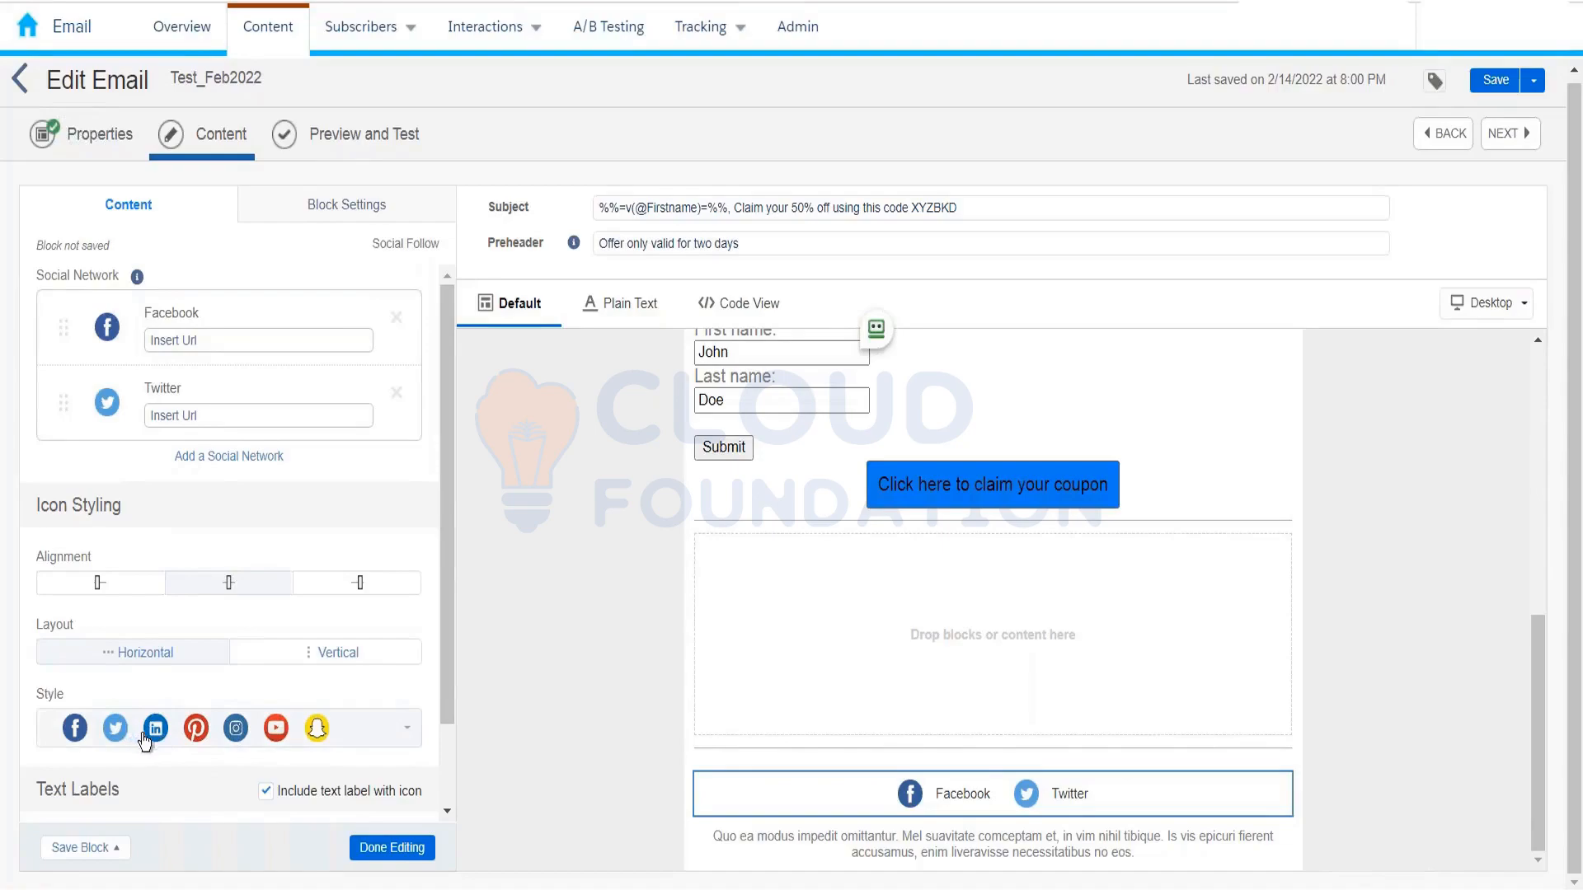
Step: Add a LinkedIn icon to the Social Follow block beside Facebook and Twitter, then close its settings
click(235, 458)
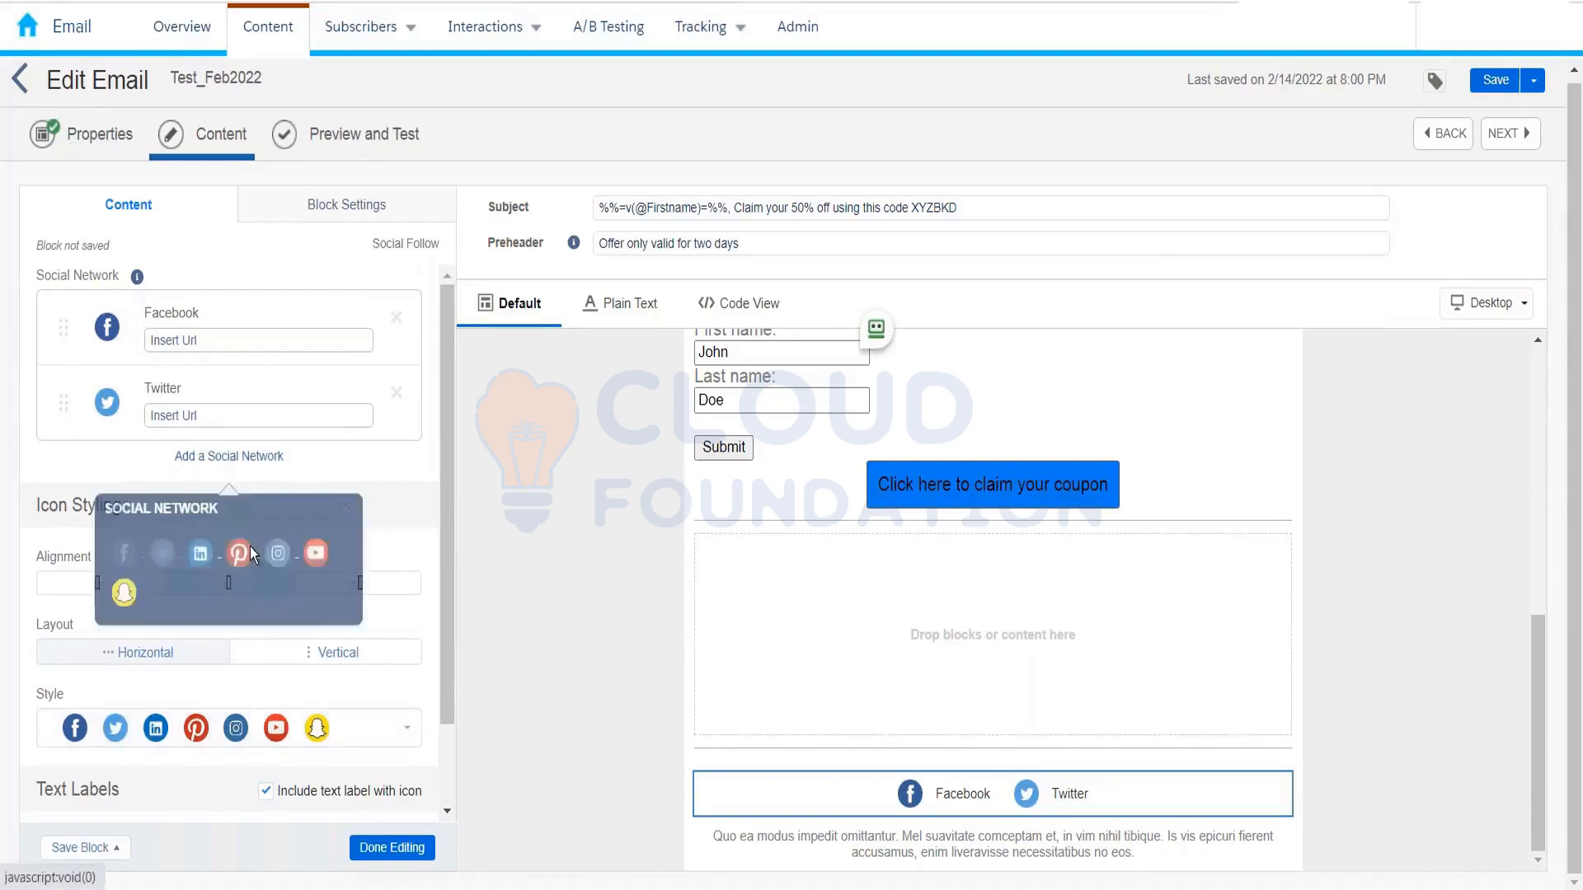
click(201, 557)
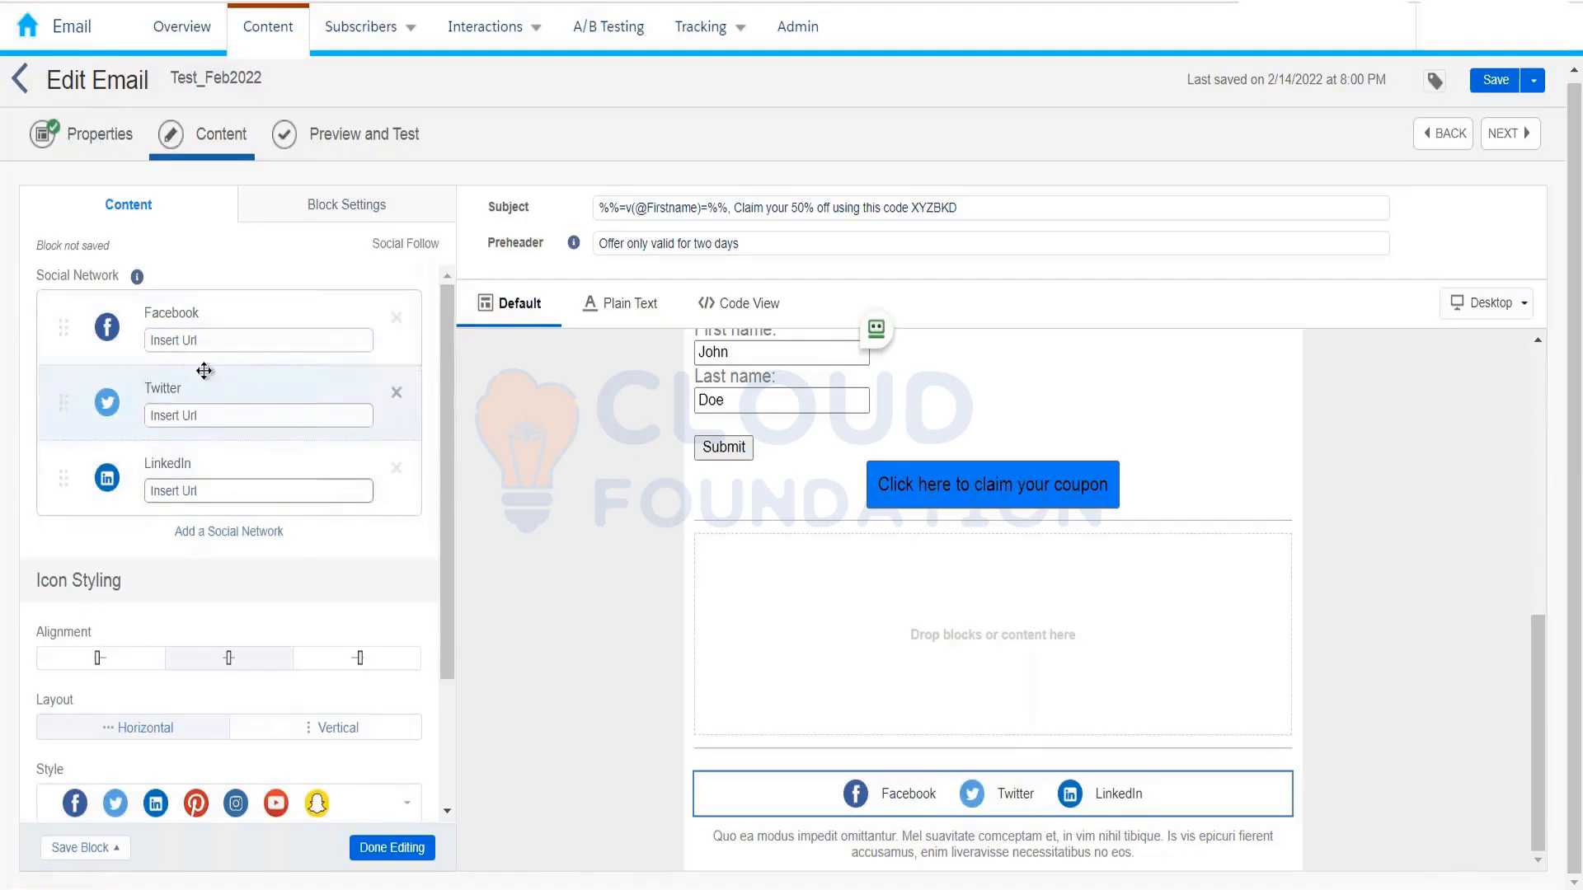
click(215, 342)
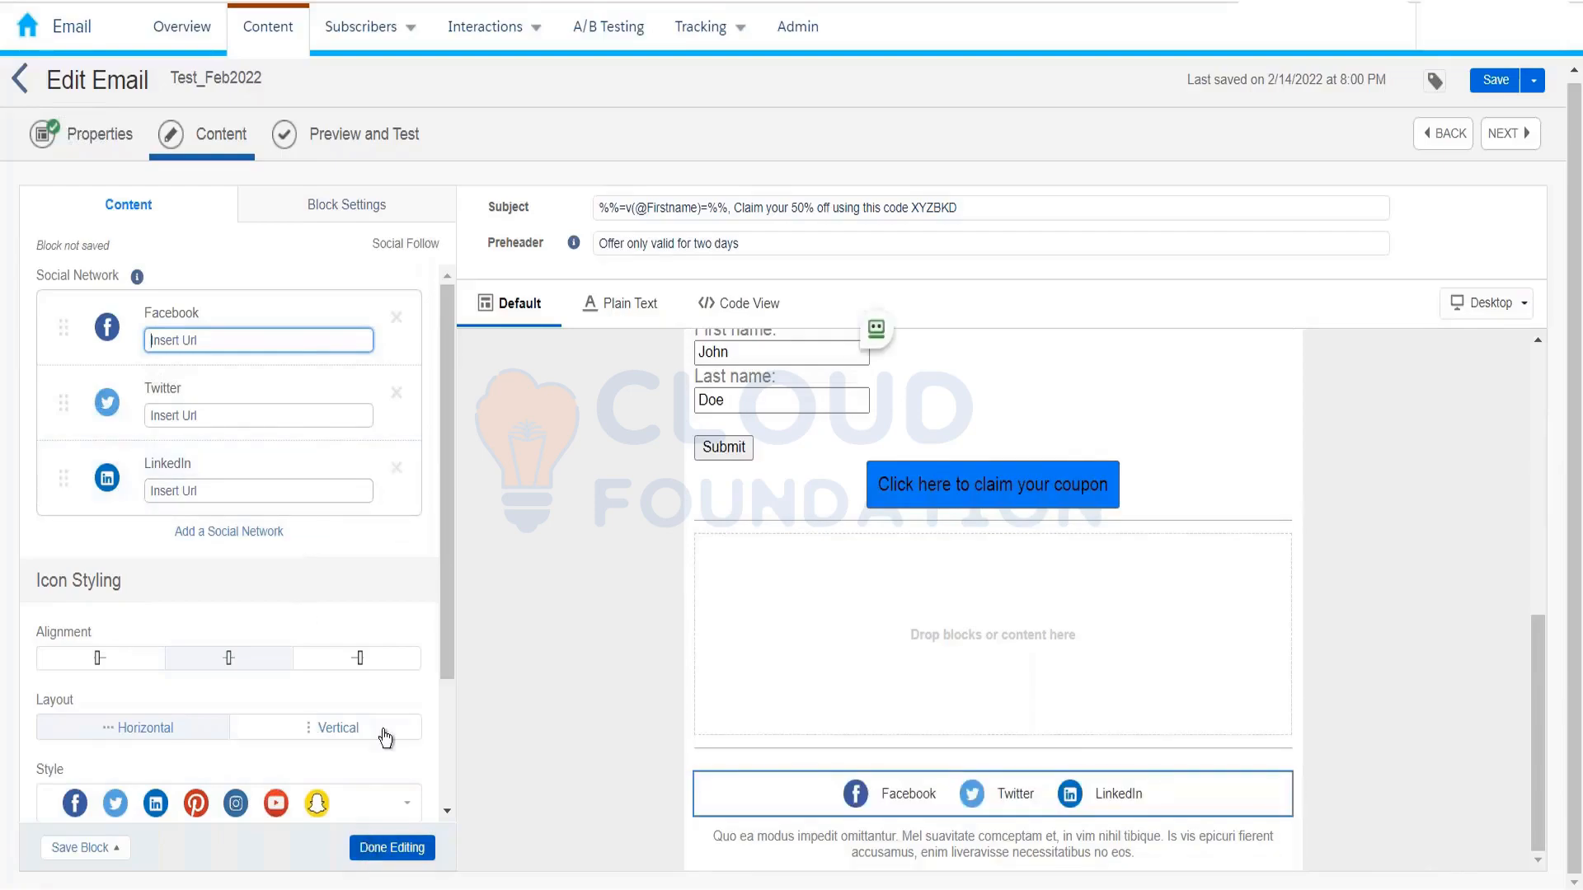
click(392, 848)
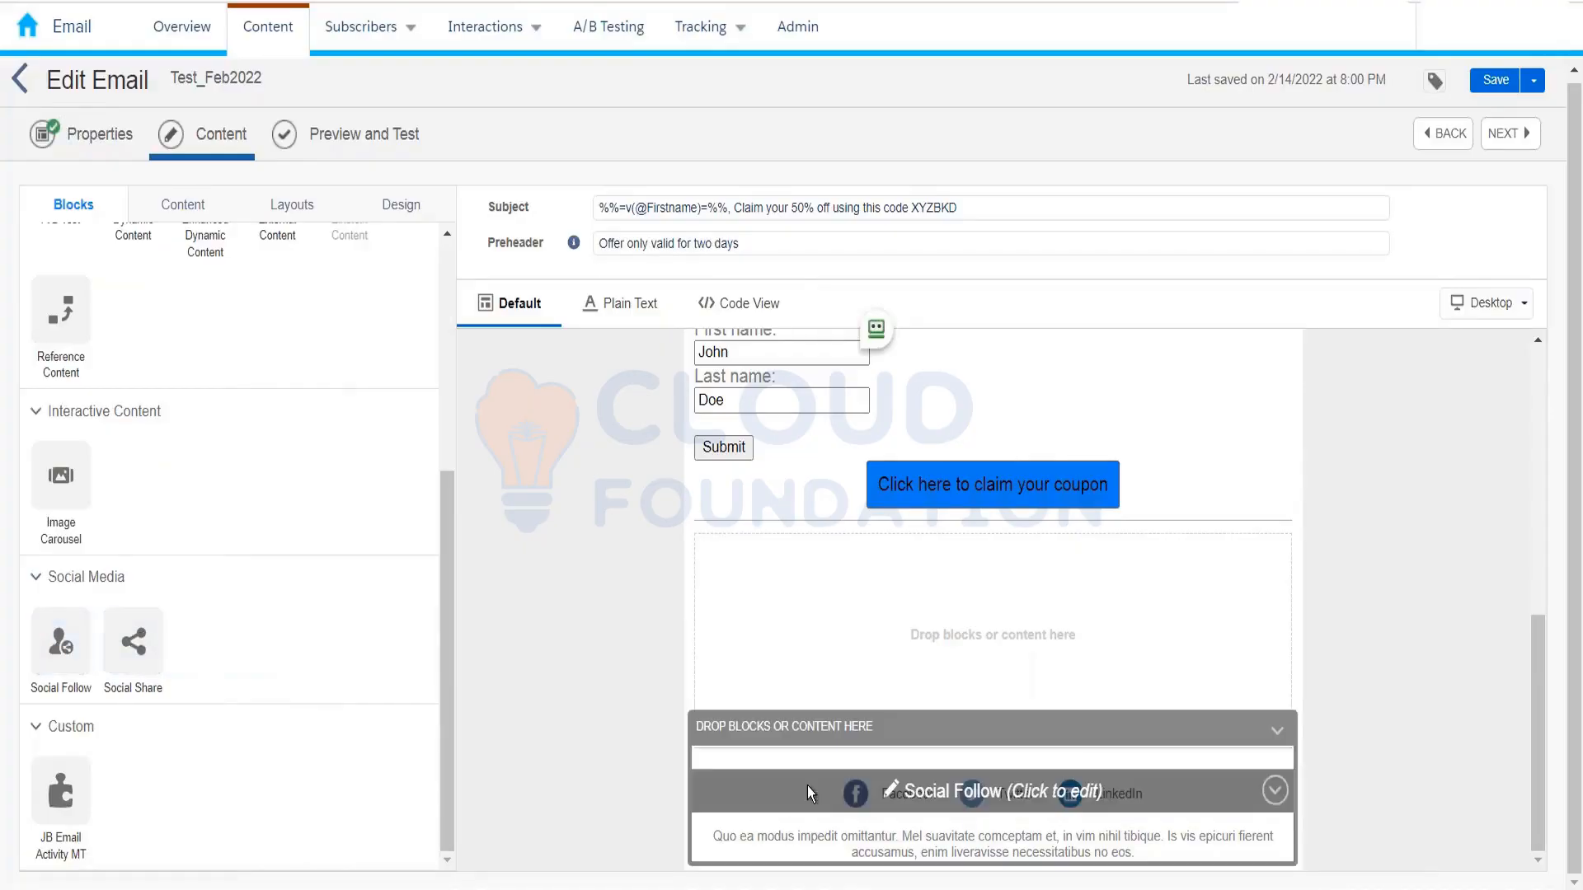
click(834, 795)
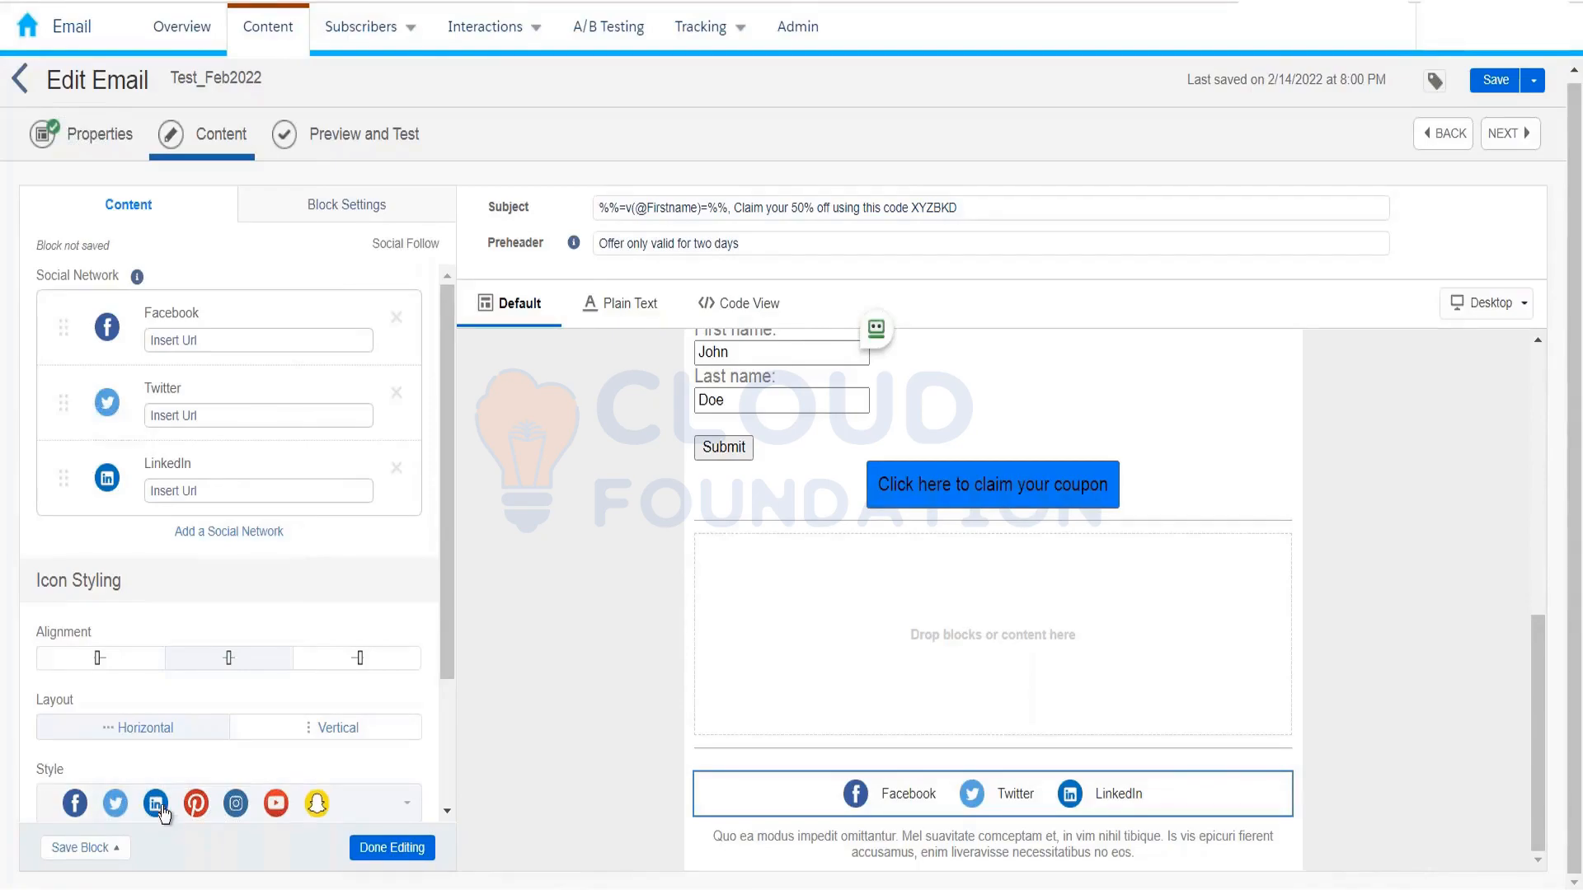
scroll(226, 717, down, 3)
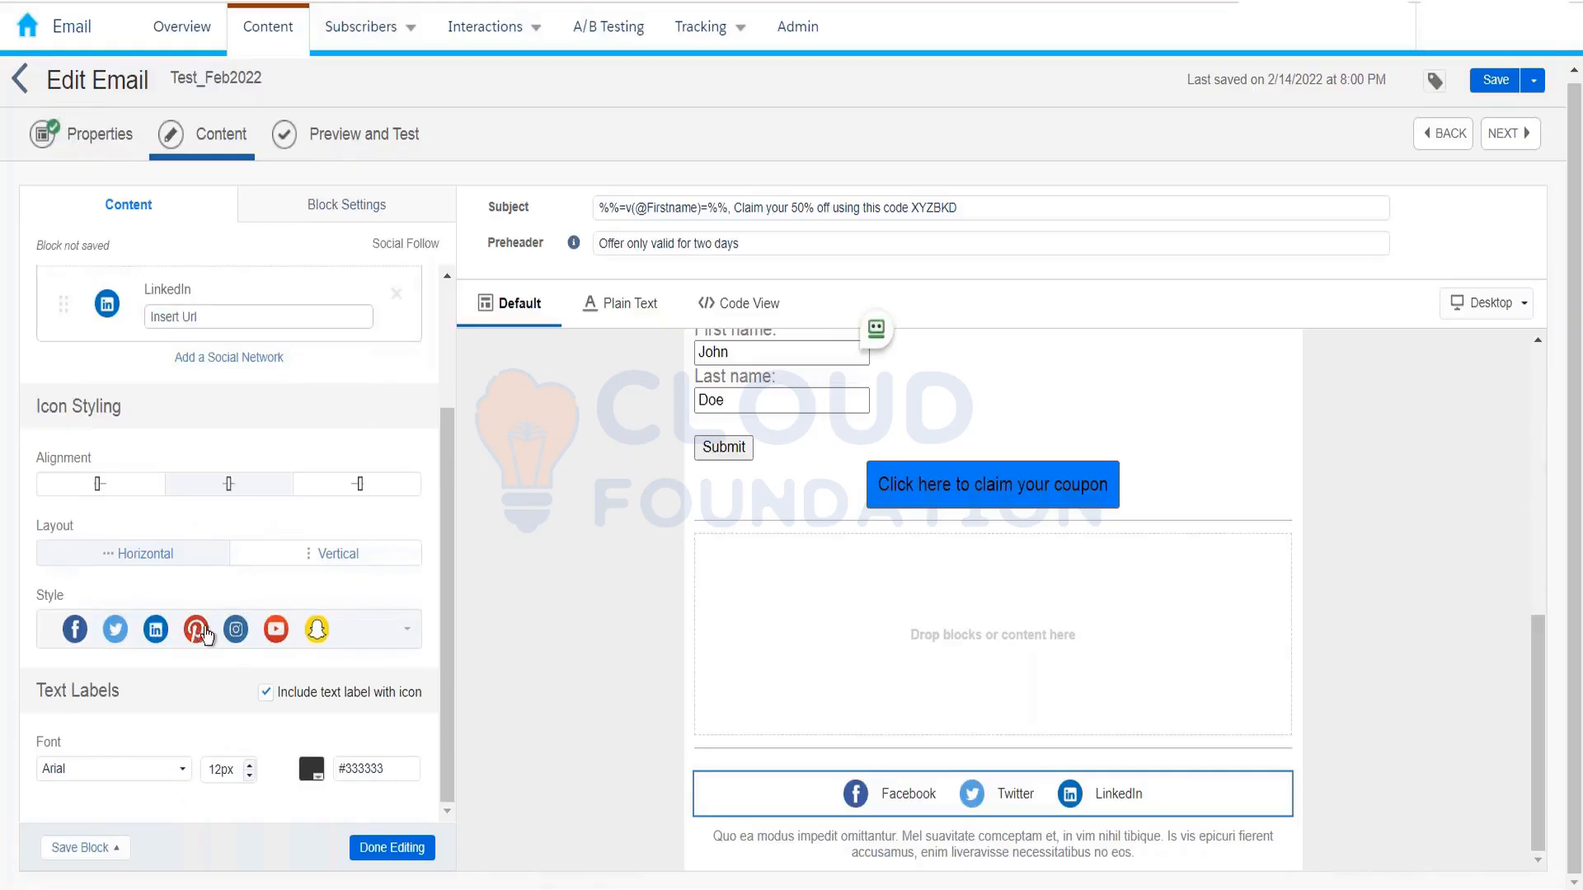
click(265, 359)
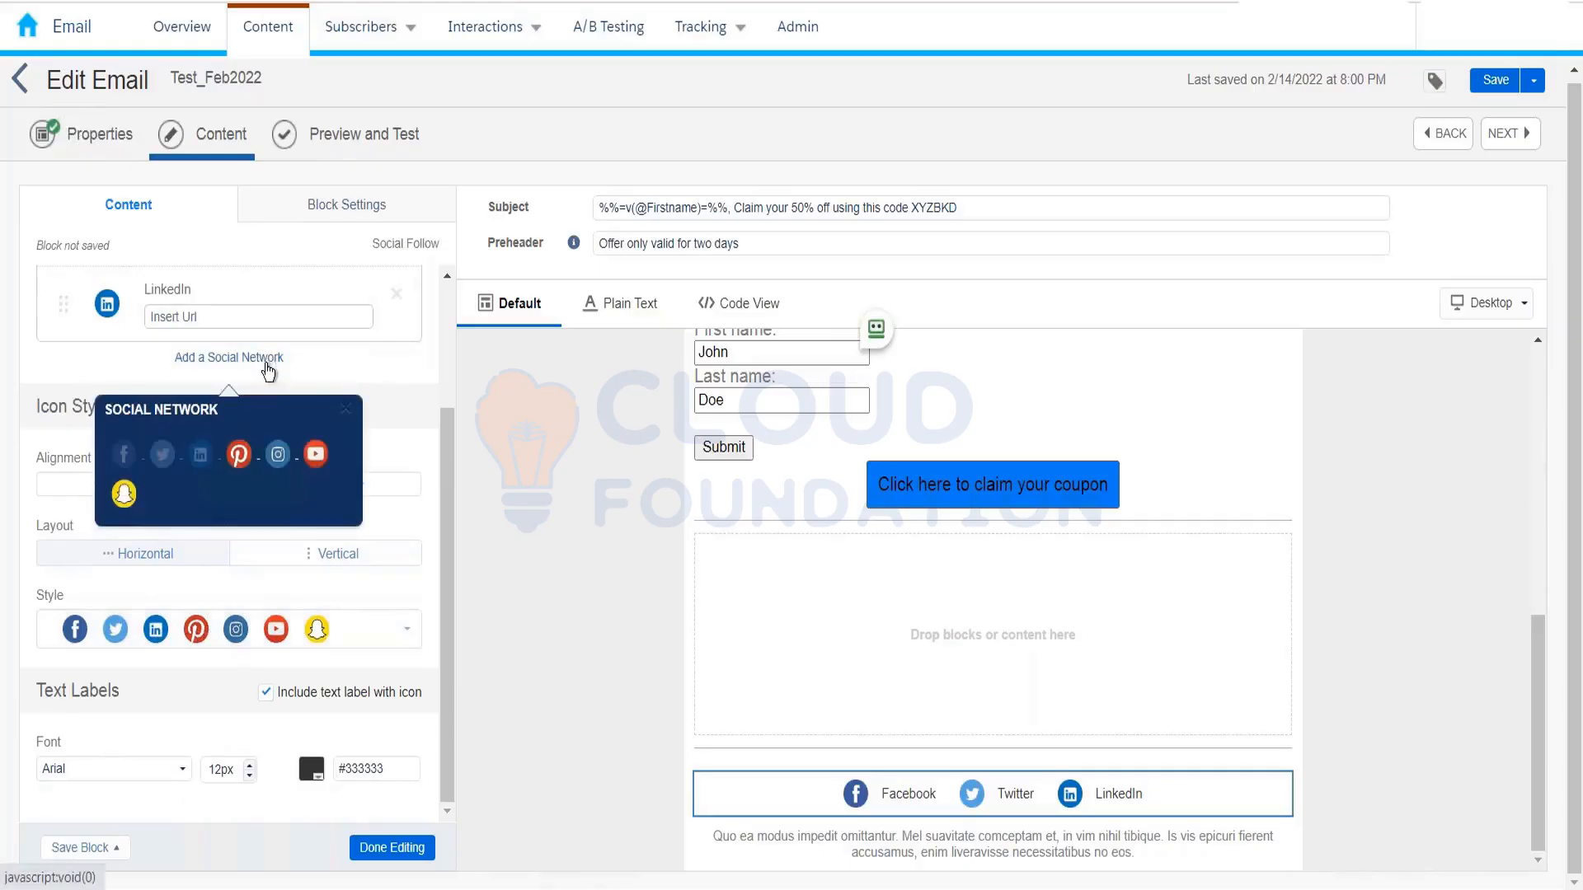
click(345, 410)
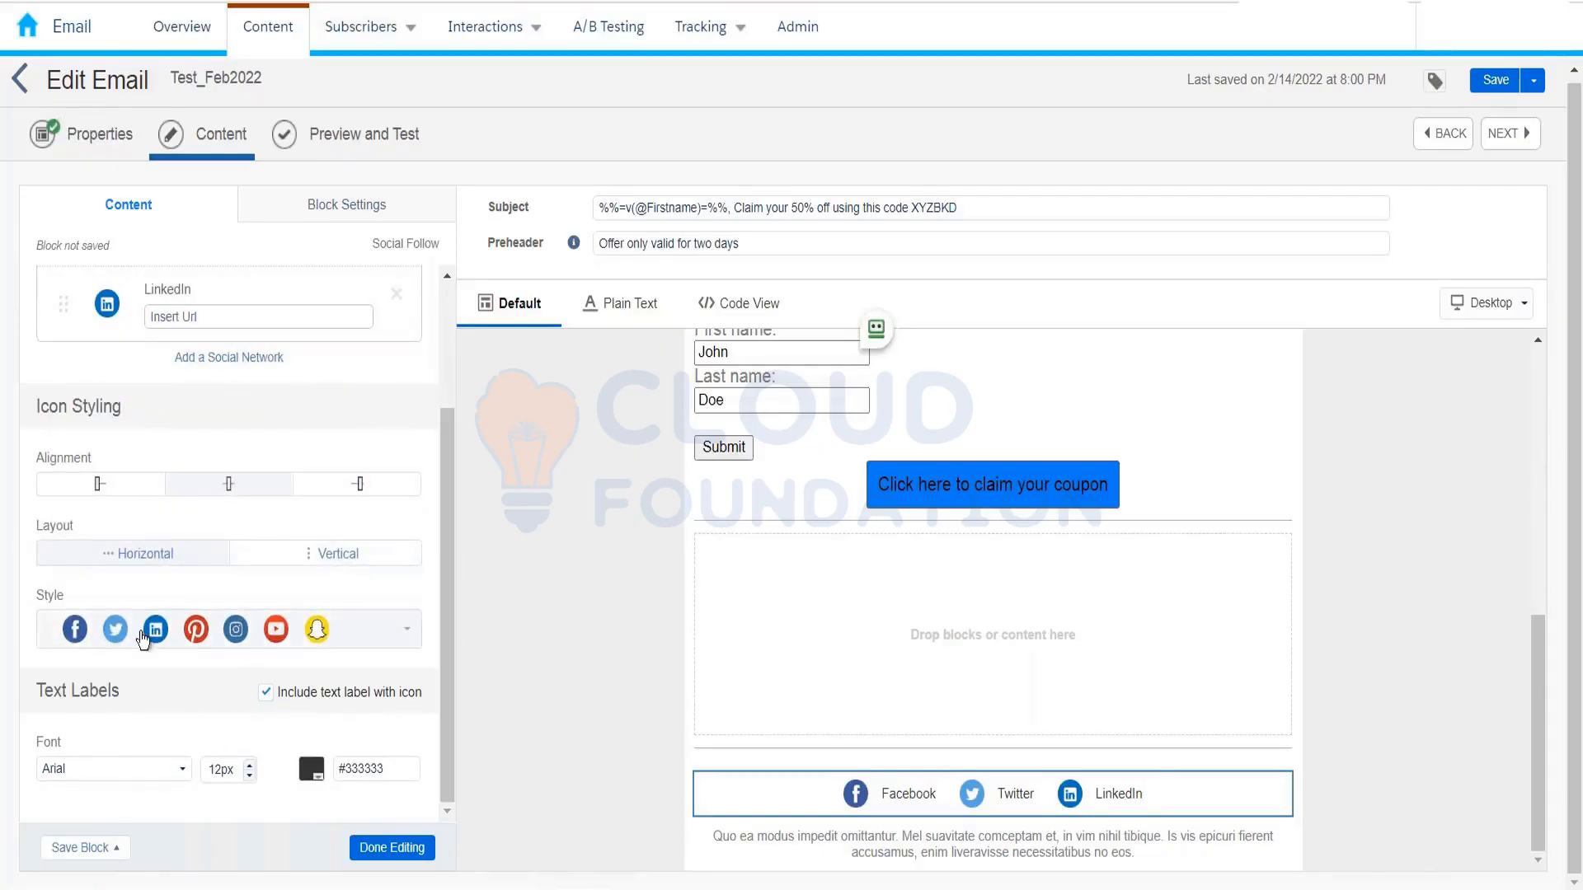
click(407, 637)
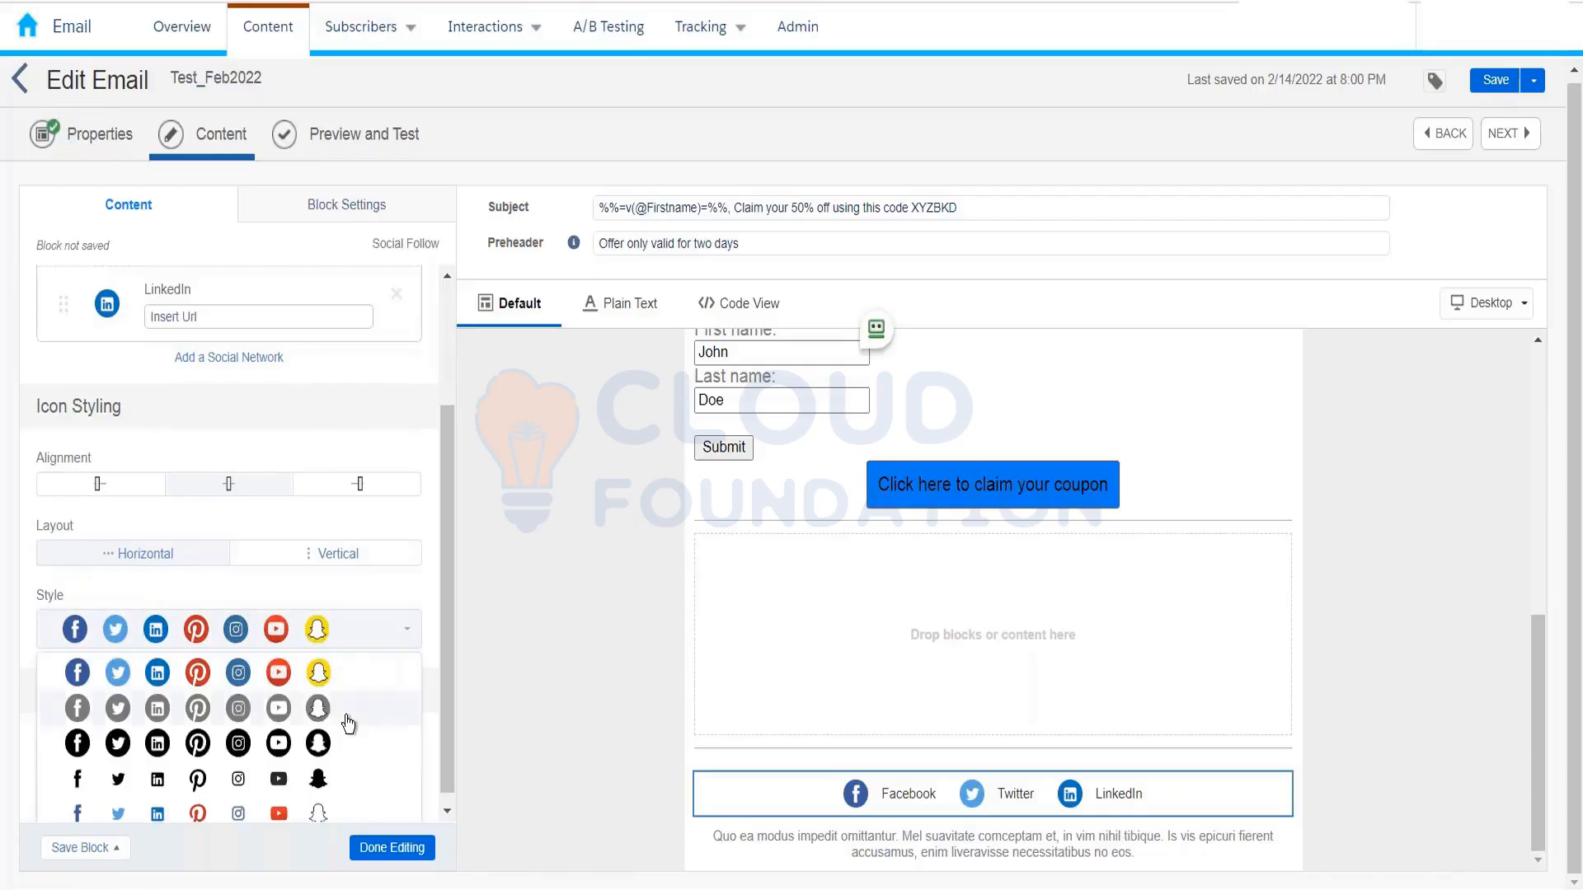
scroll(346, 717, down, 1)
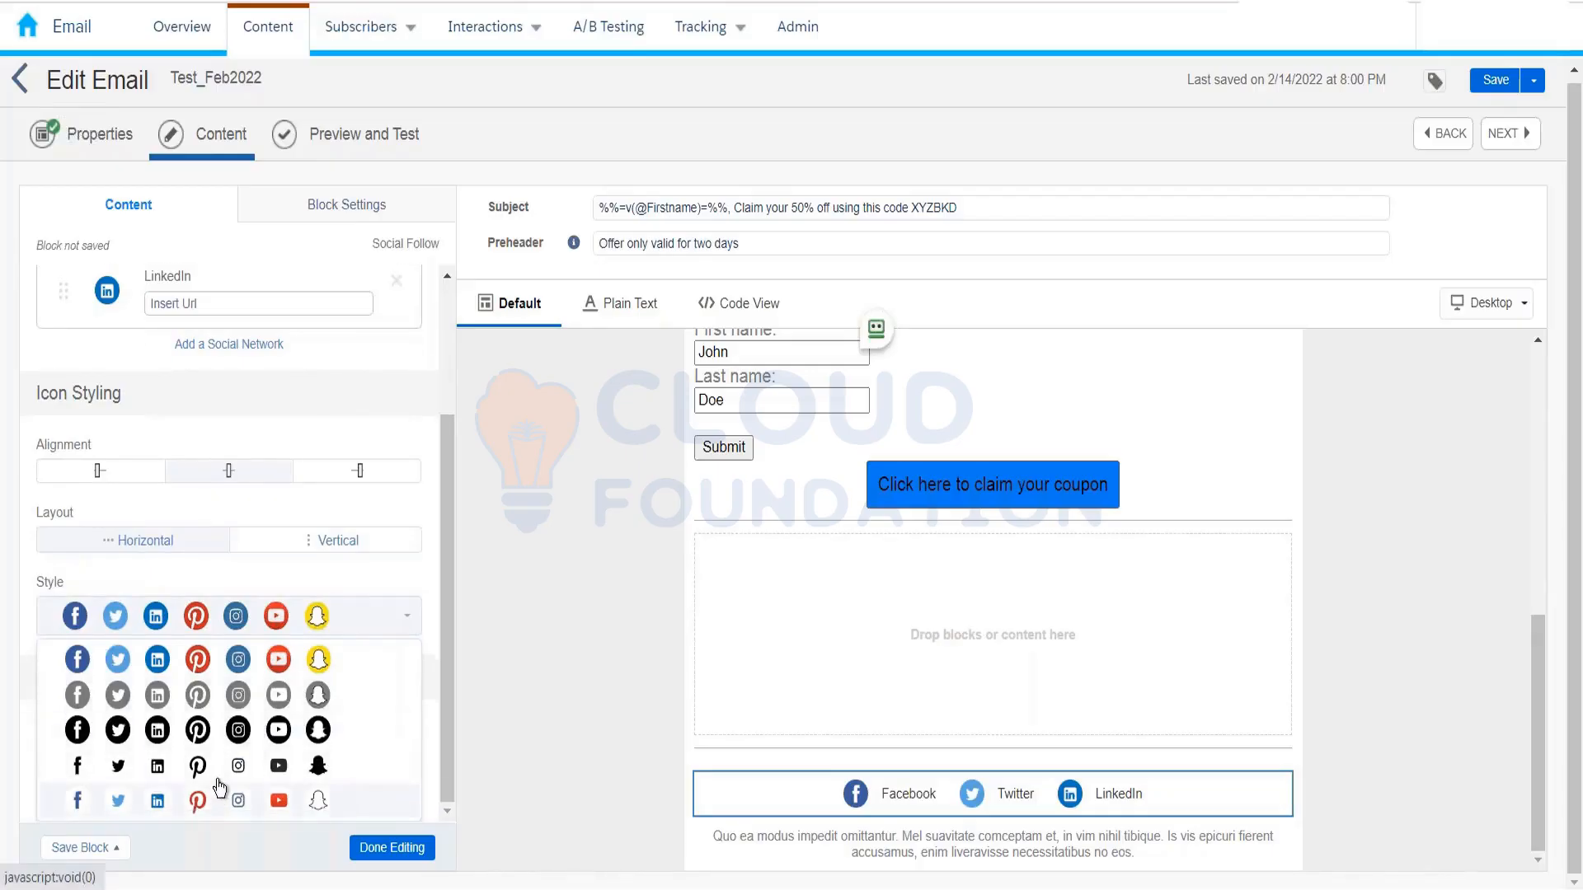
click(433, 685)
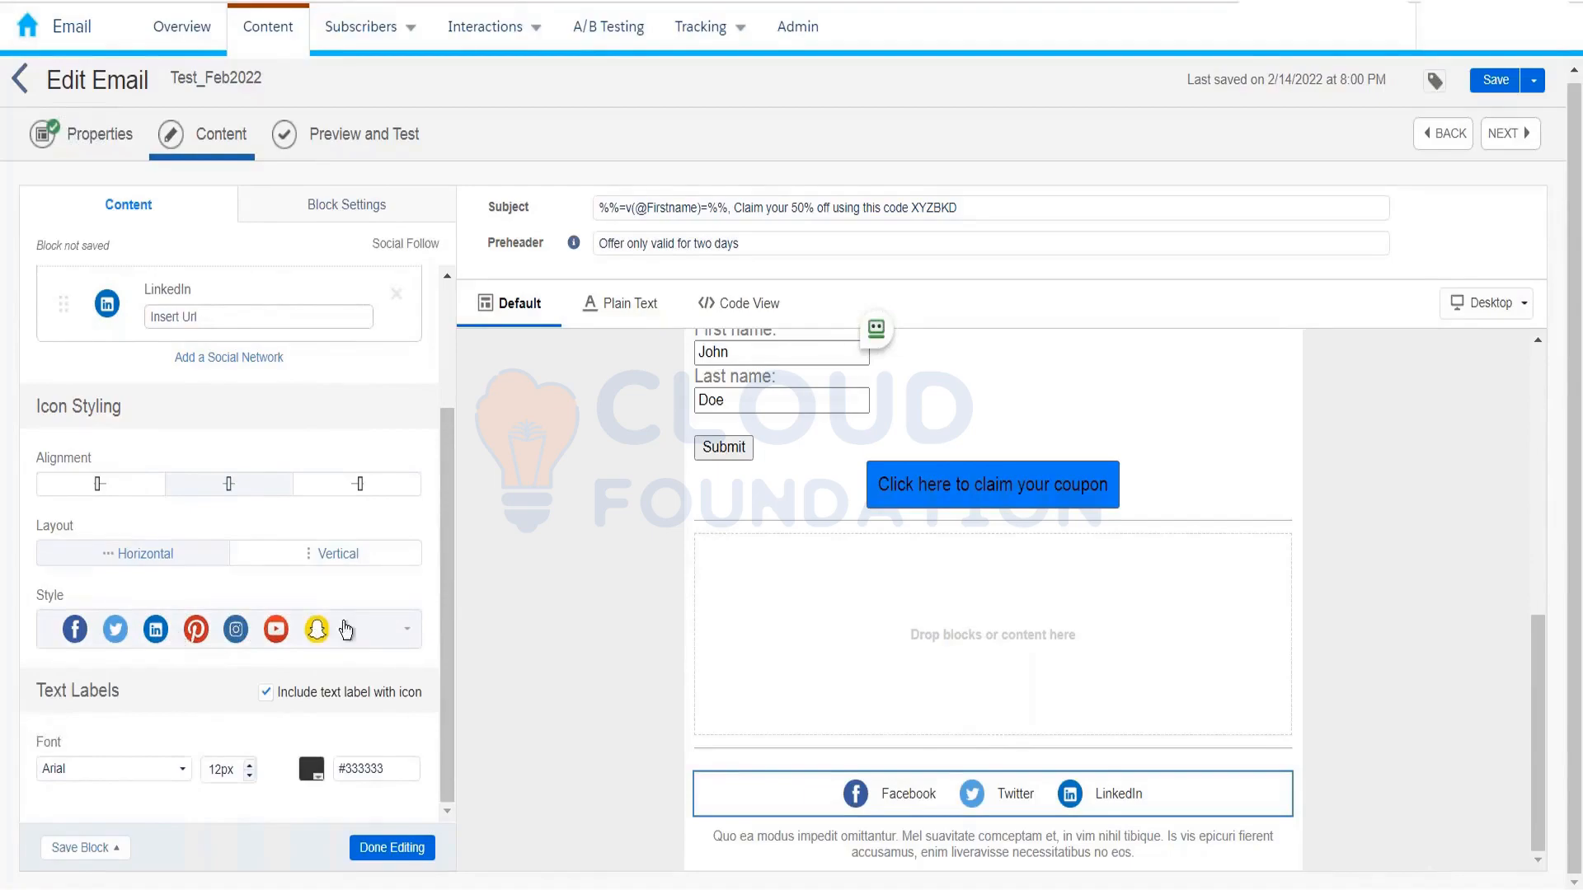
drag(446, 524, 468, 375)
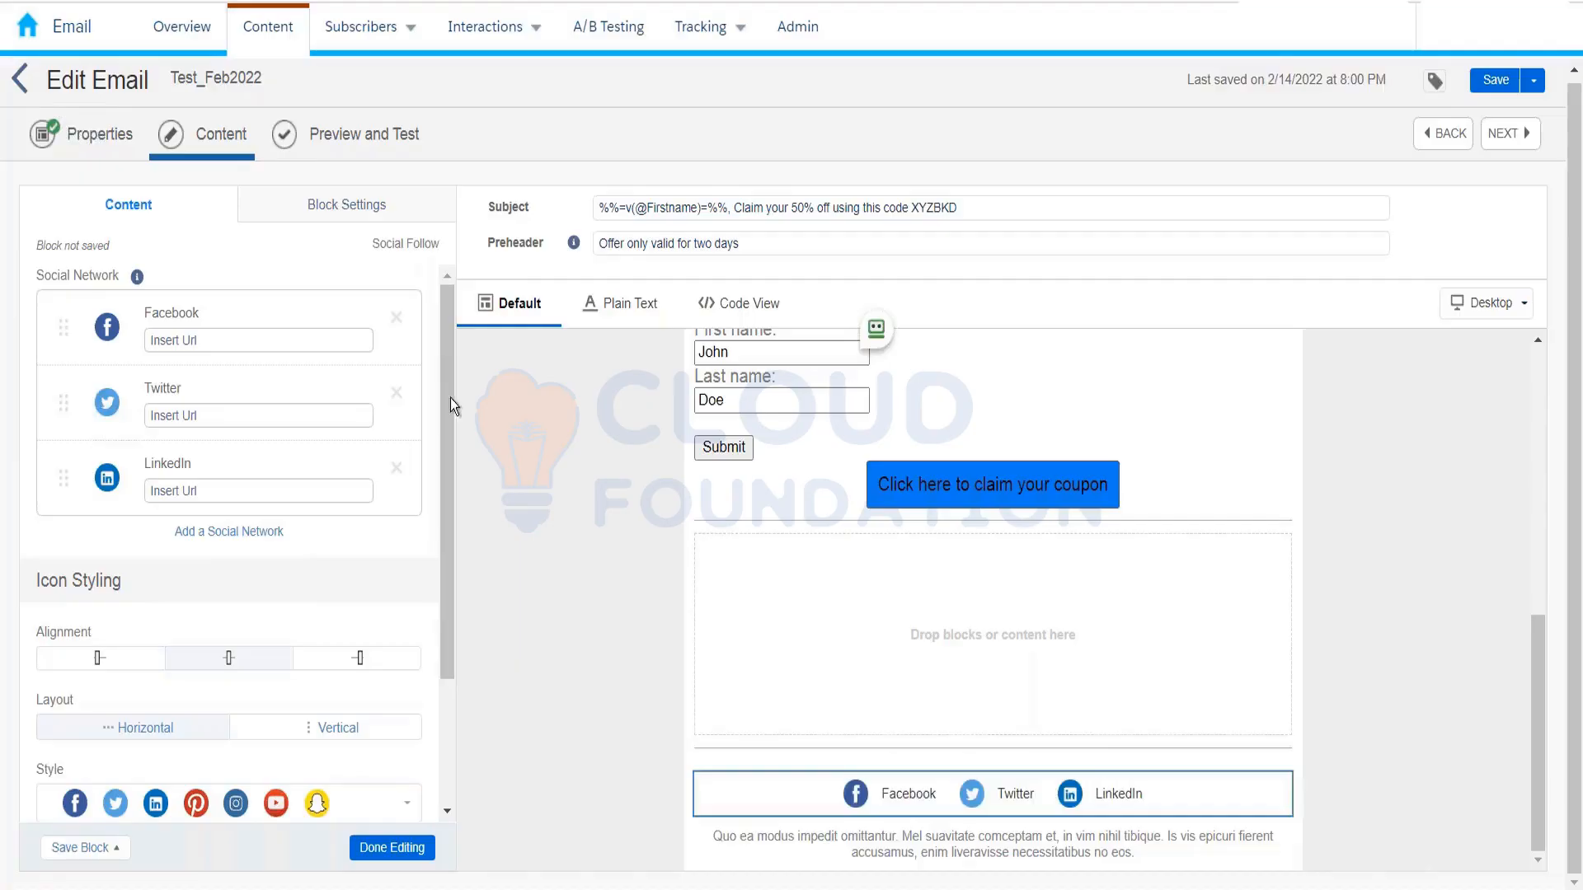
scroll(447, 475, down, 2)
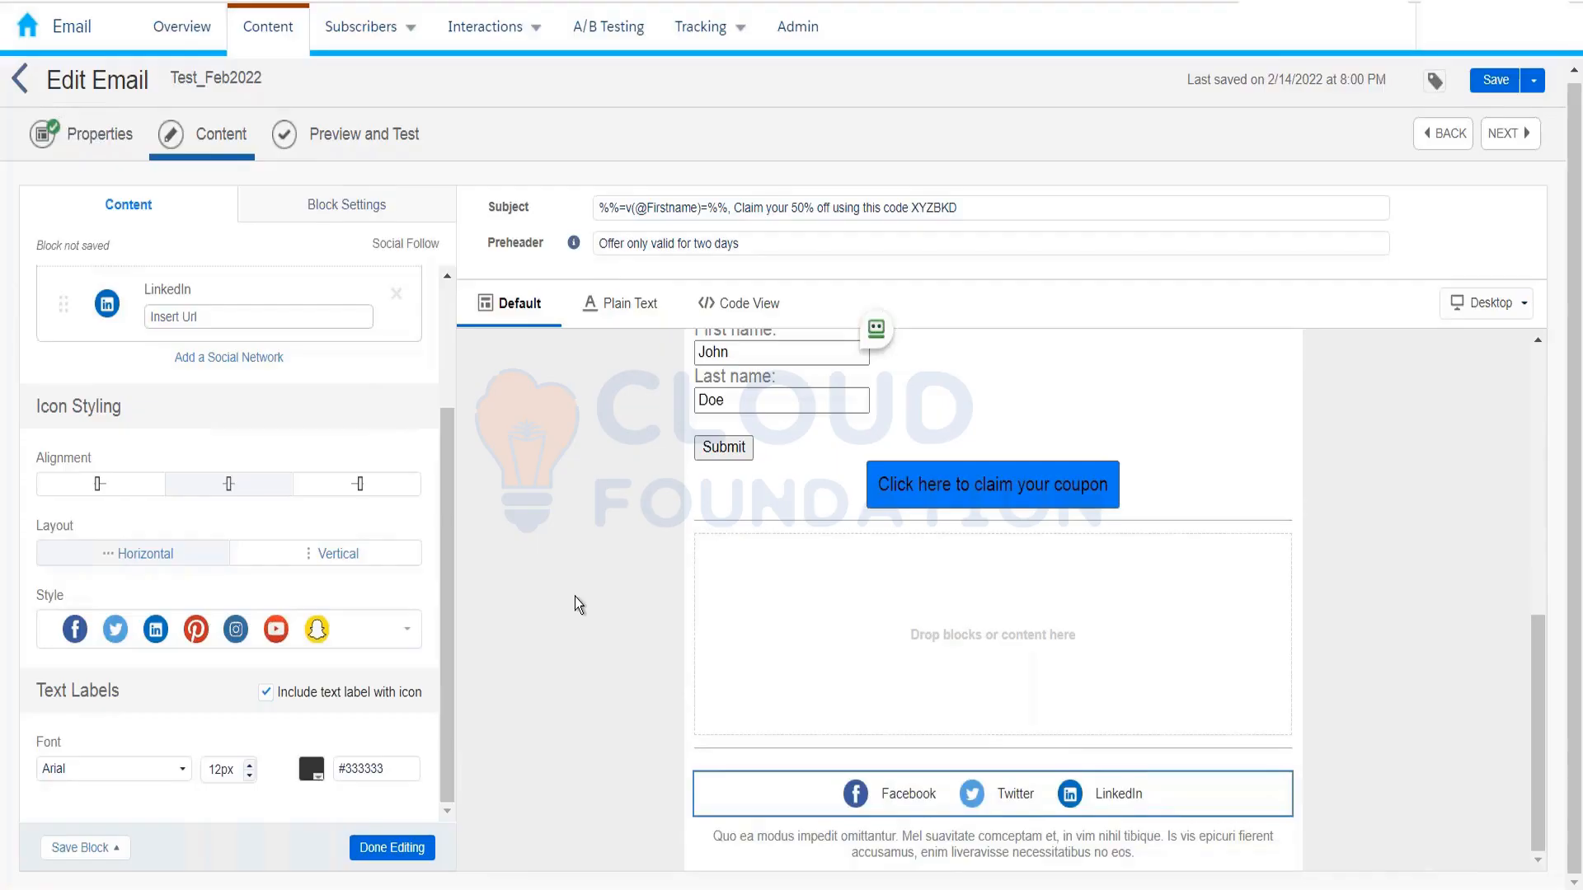
click(392, 849)
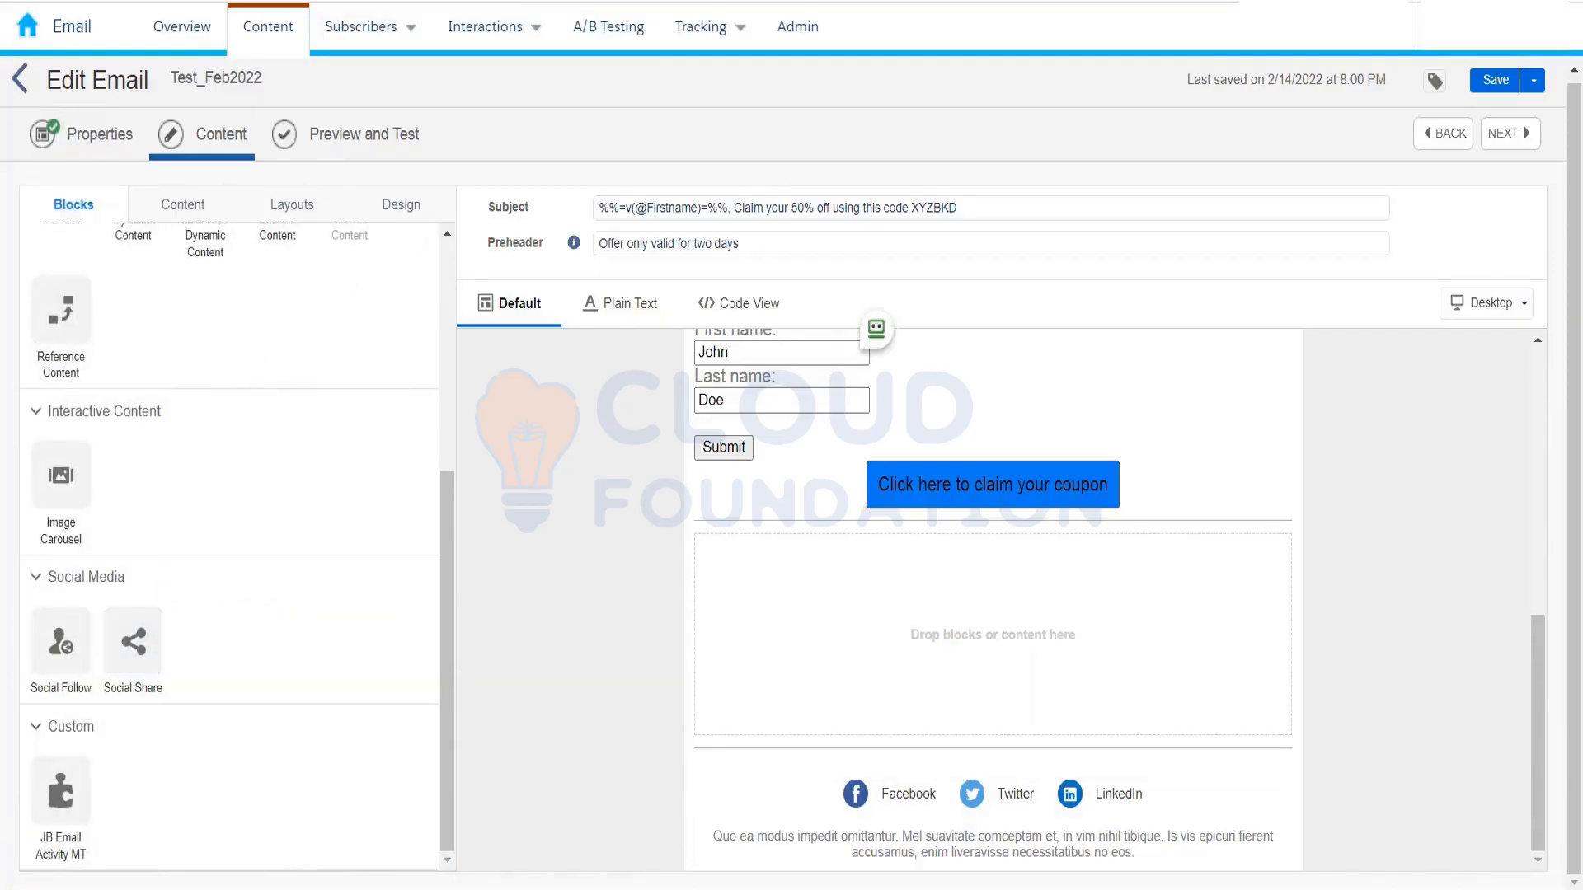
Step: Drop a Social Share block with Share, Tweet and Forward icons beneath the Social Follow icons
drag(140, 648, 862, 808)
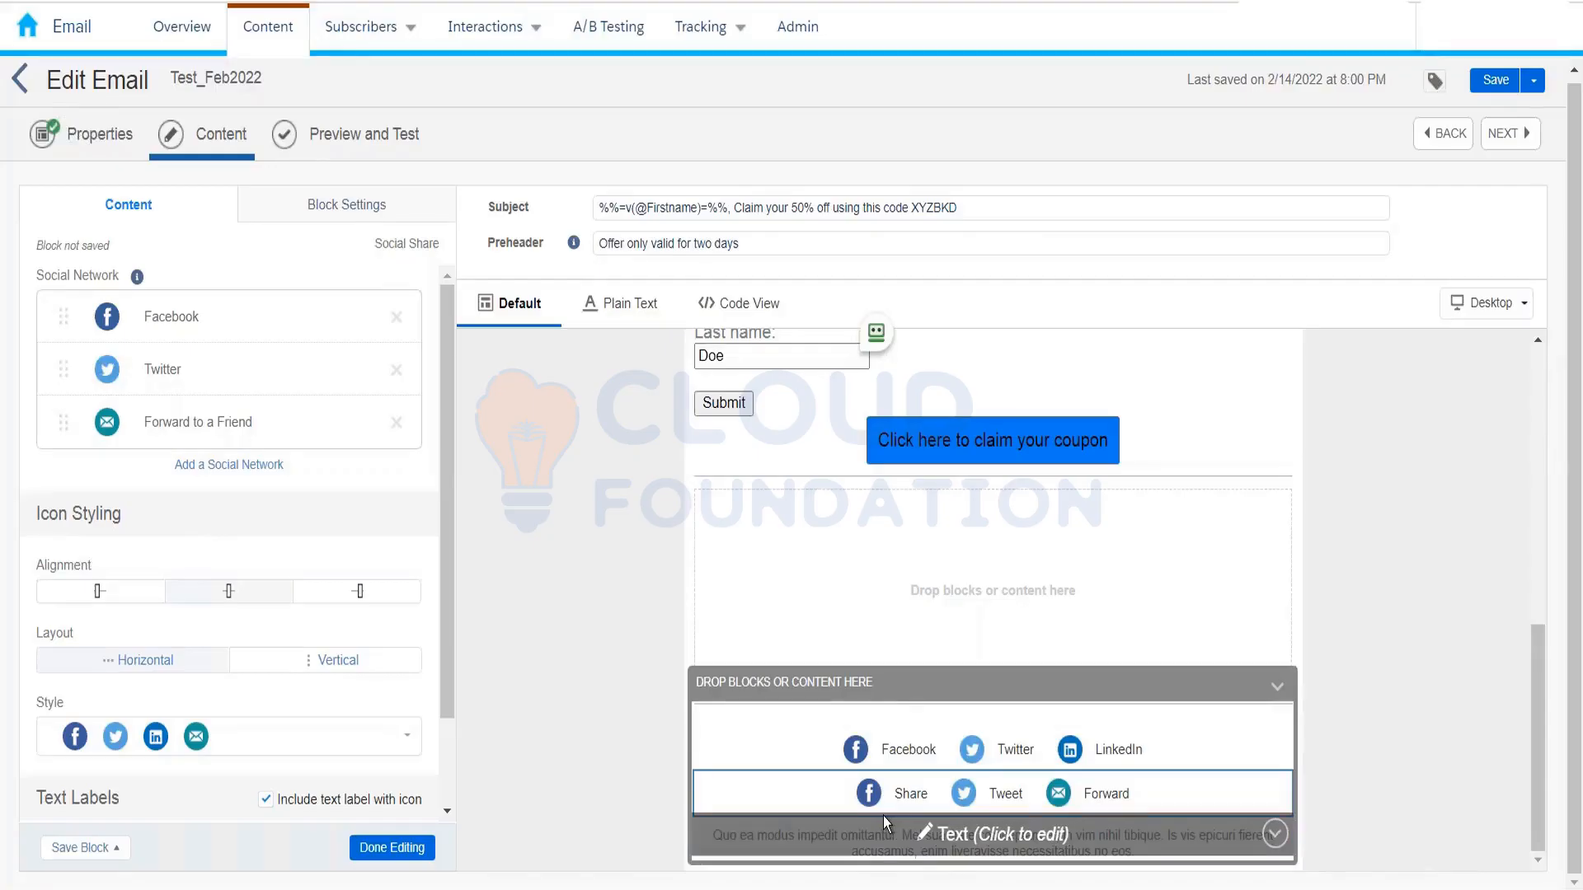
Step: Close the Social Share block settings, leaving the follow icons above the Share, Tweet and Forward links
click(615, 582)
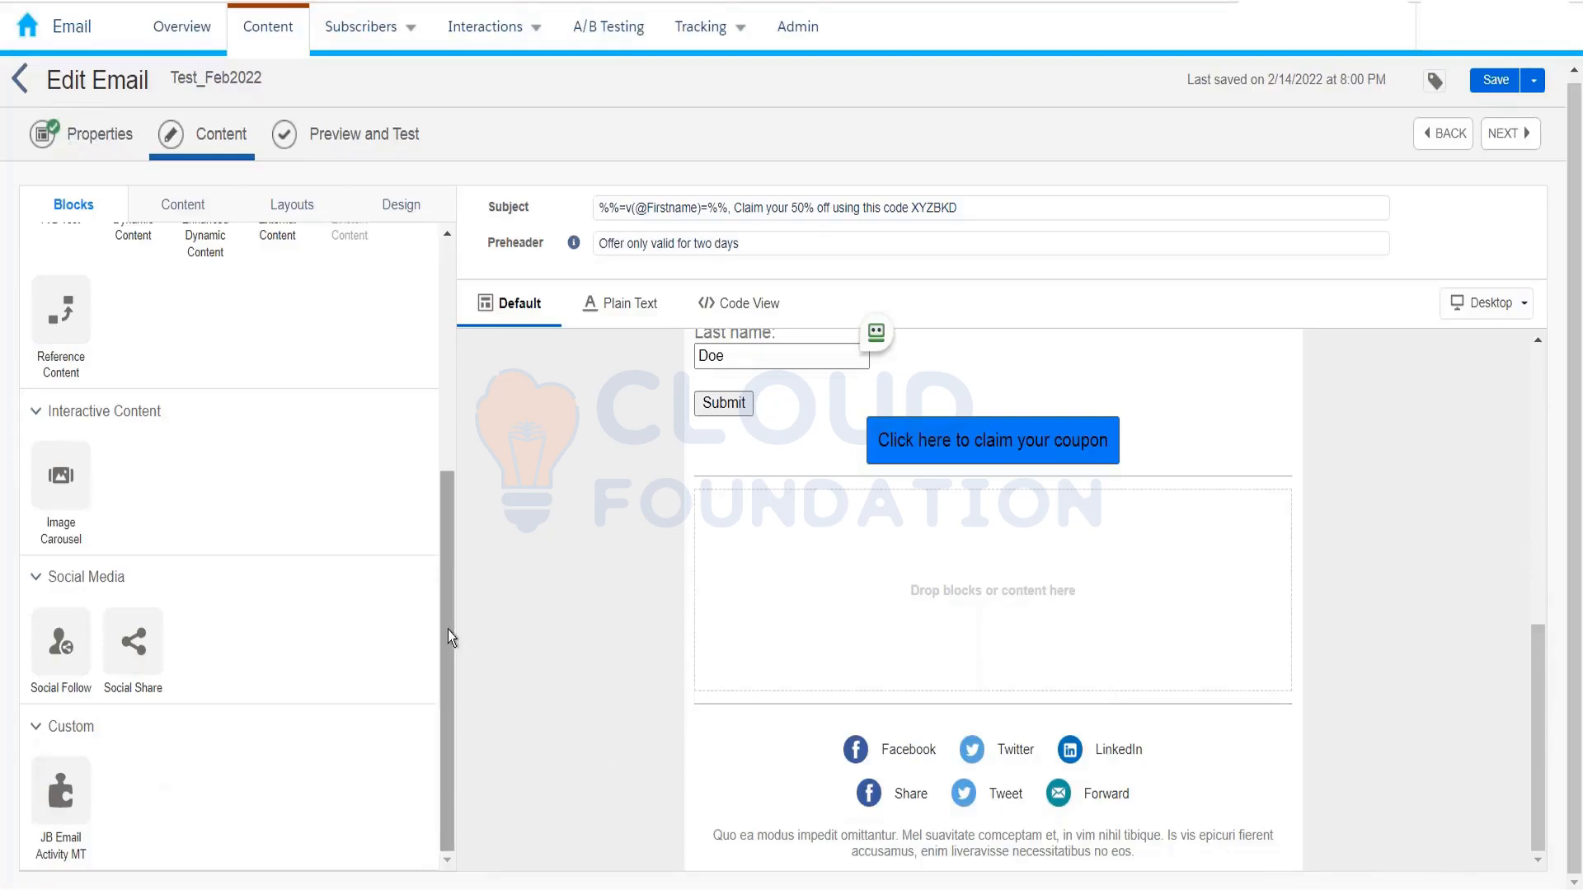
Step: Save Test_Feb2022 (saved at 8:16 PM) and open its Properties step showing Content Builder location
drag(447, 630, 456, 341)
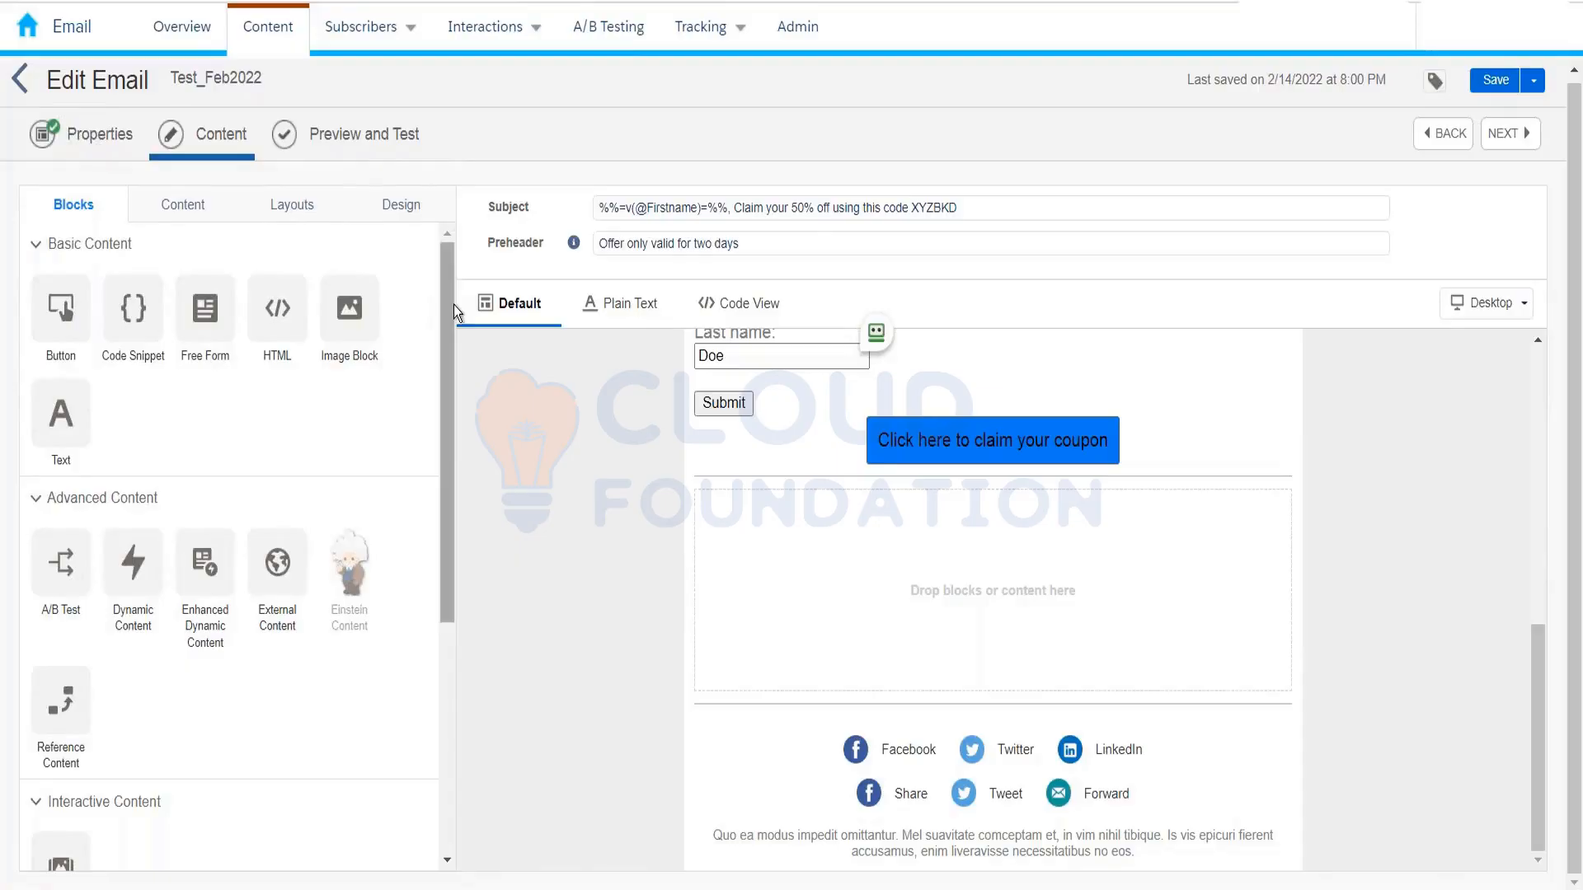
click(1495, 80)
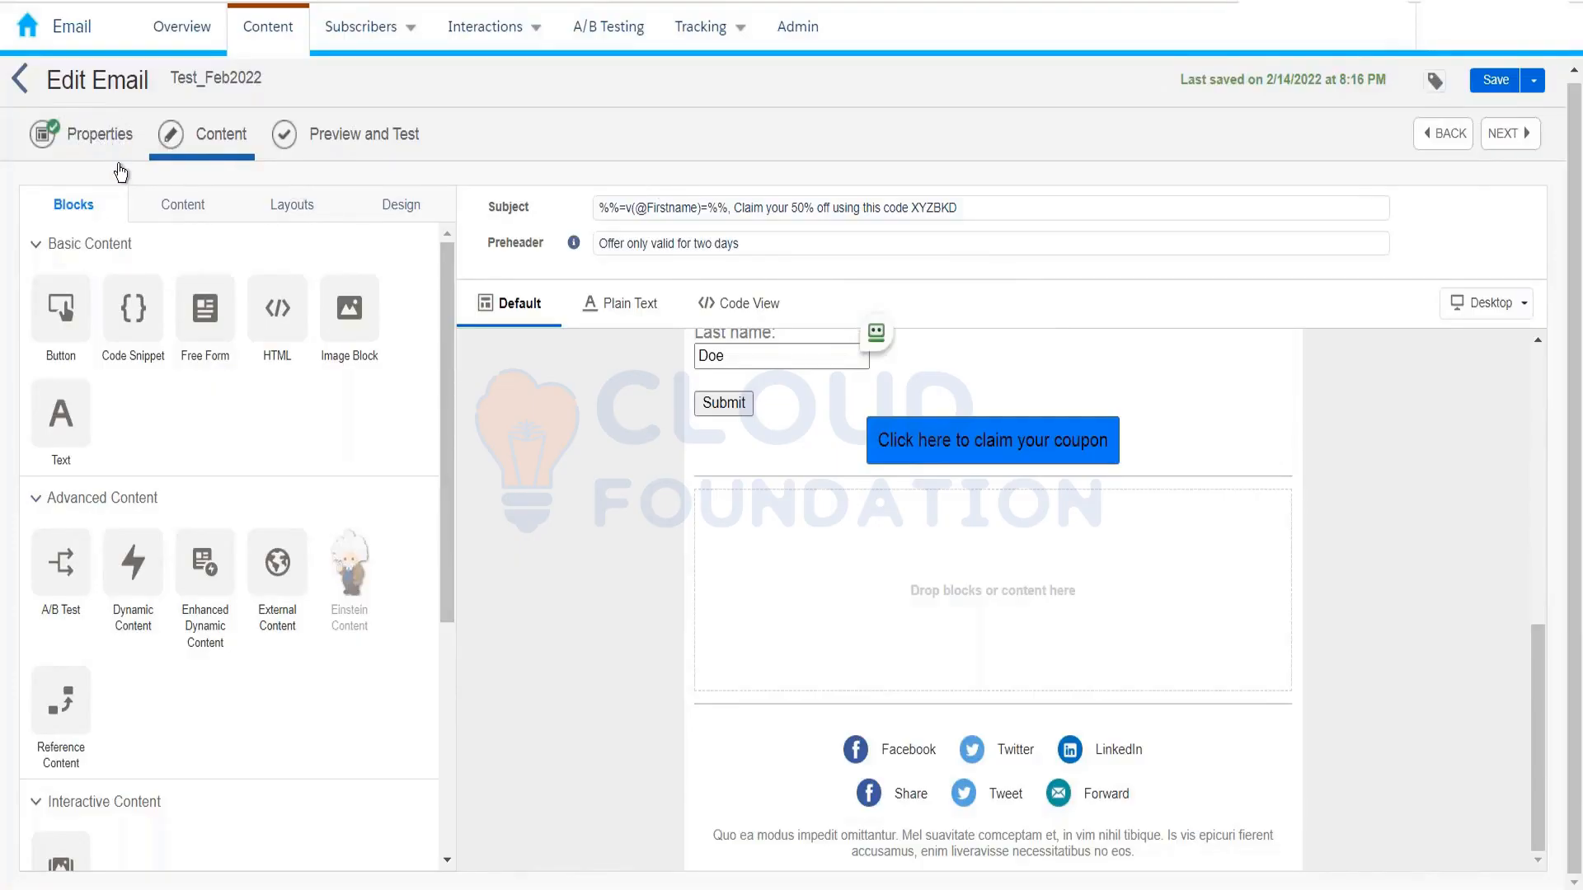
click(107, 140)
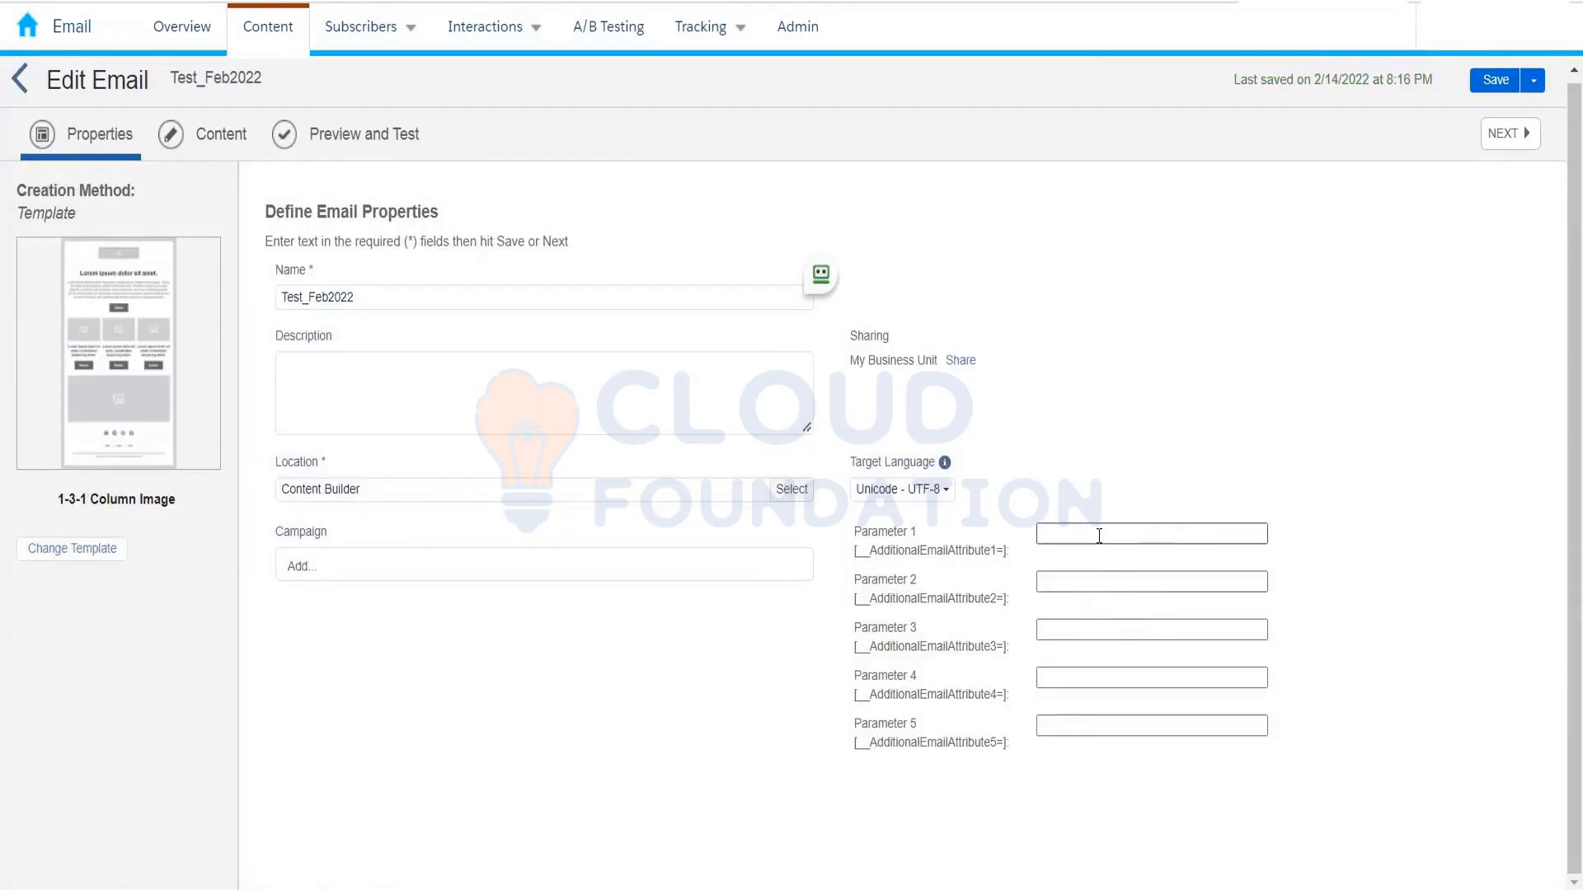
Step: Focus the Parameter 1 property field, then move on to Test_Feb2022's Content step
click(1099, 534)
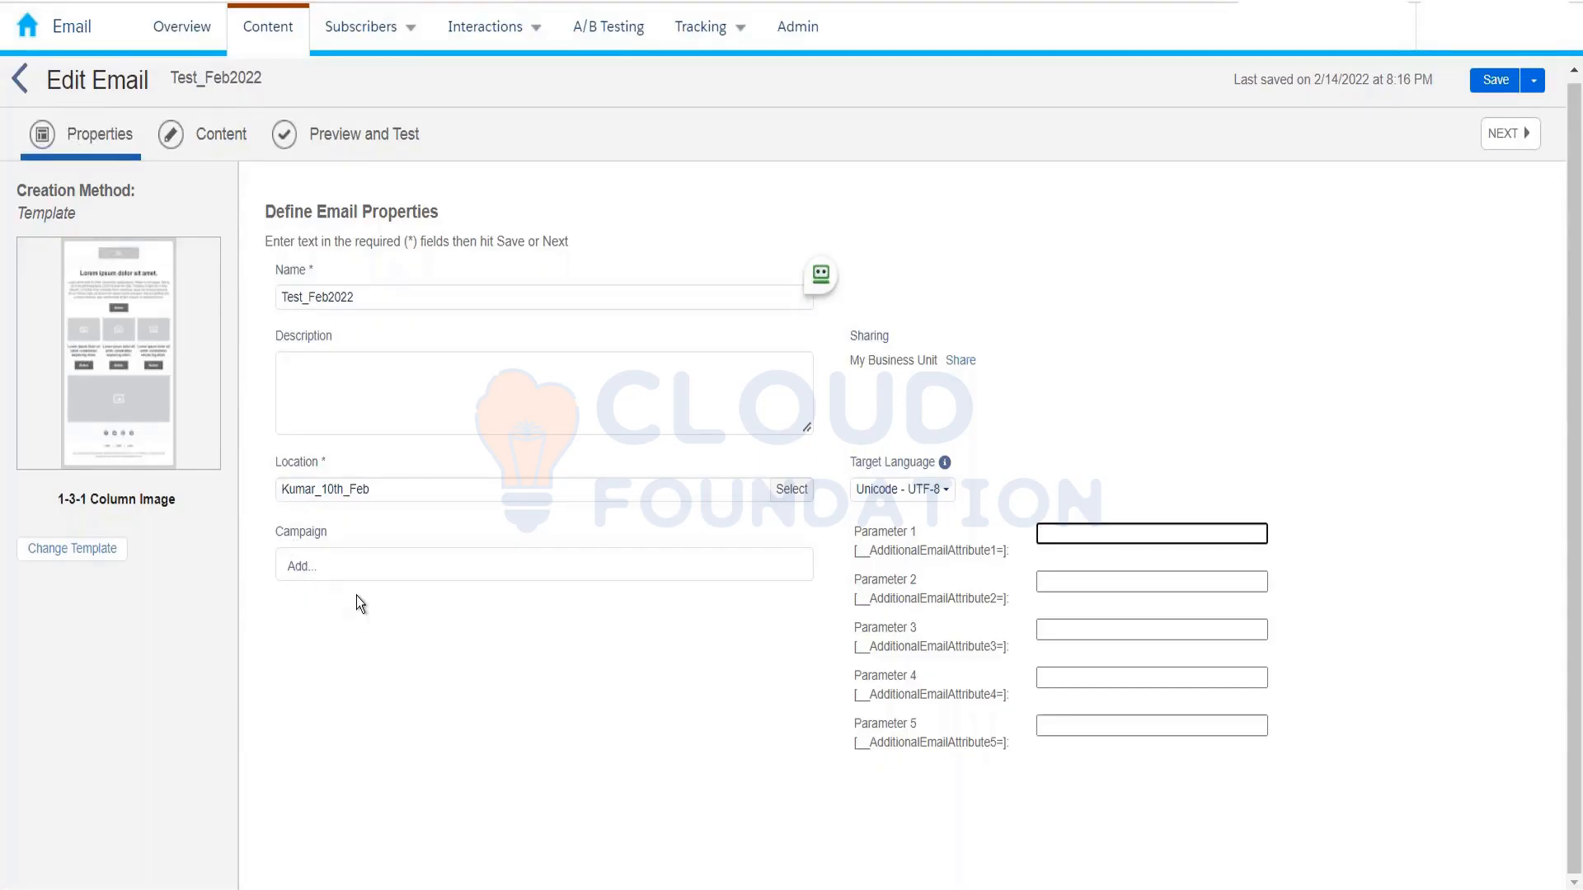
click(196, 137)
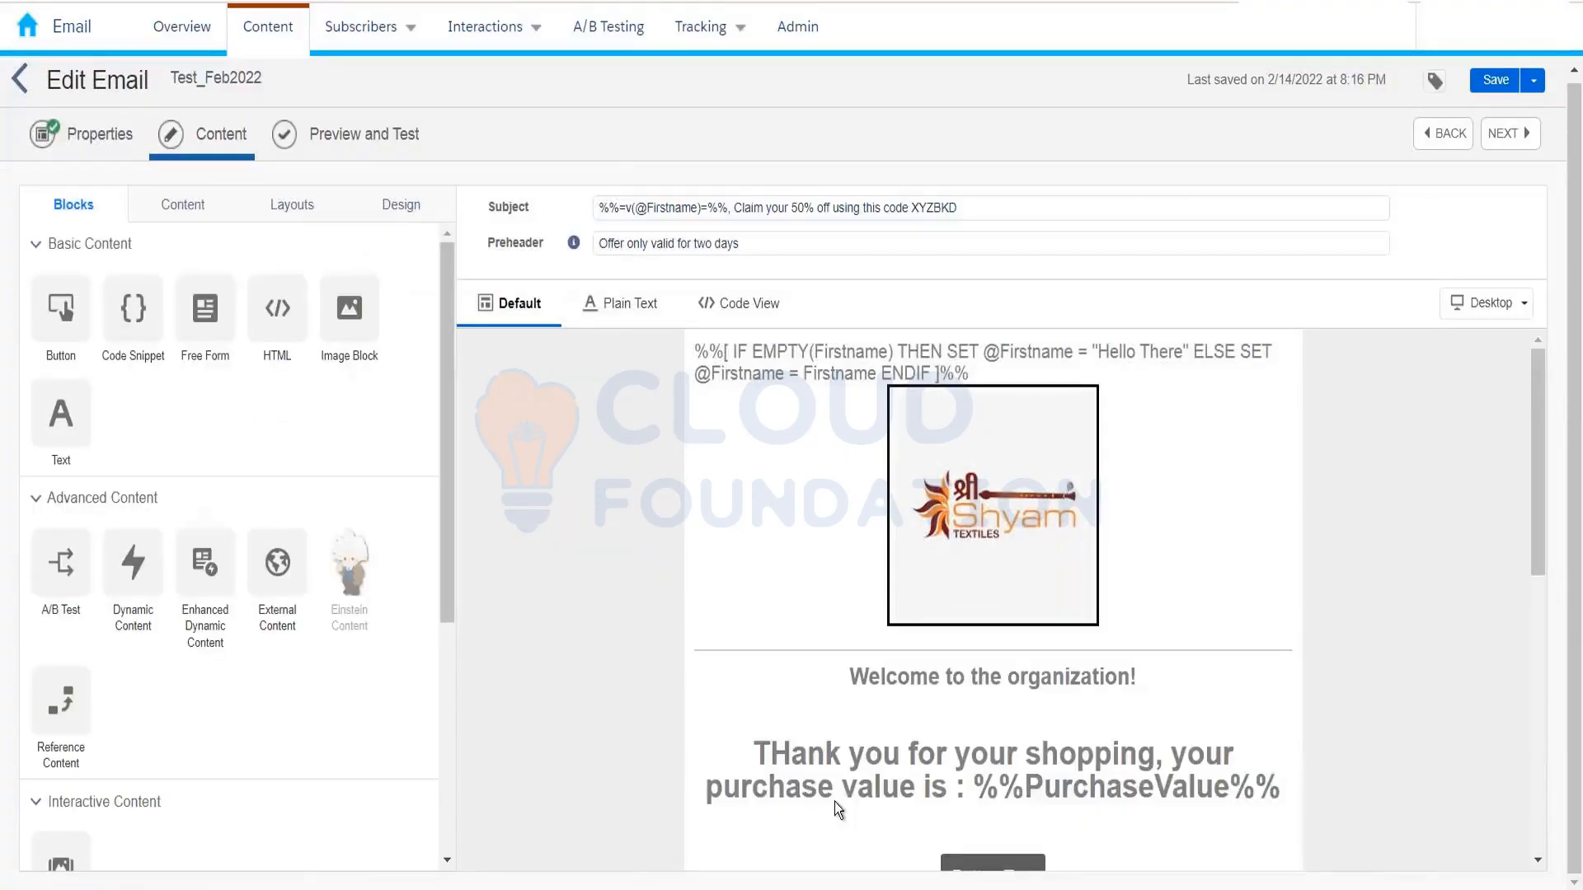
Step: Scroll down to the coupon button and list the One, Two and Three Column empty layouts
scroll(1031, 667, down, 5)
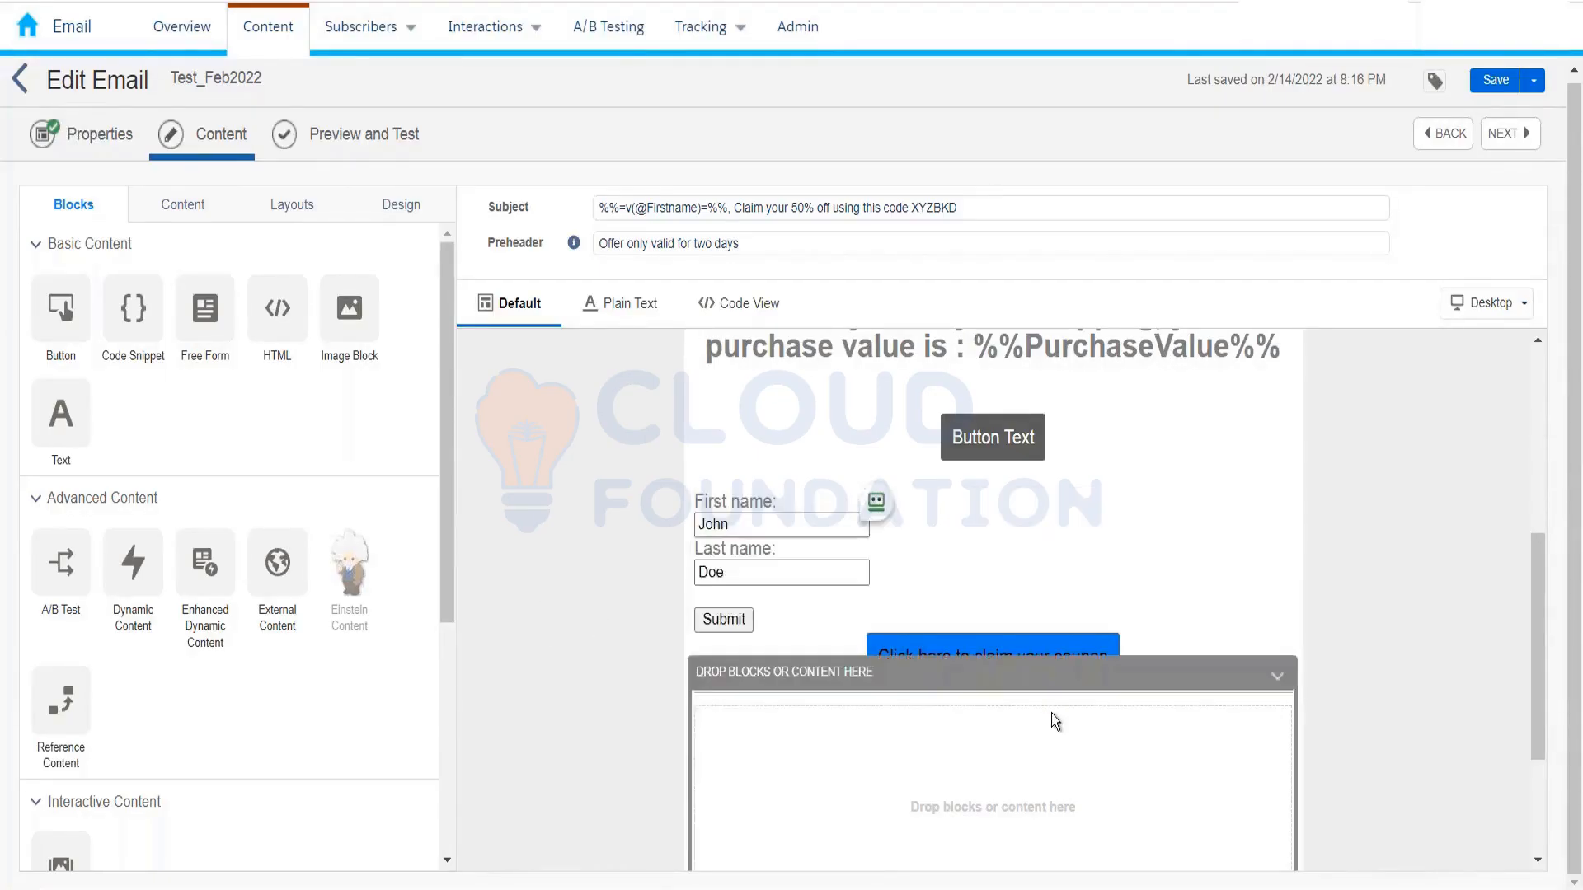
click(182, 204)
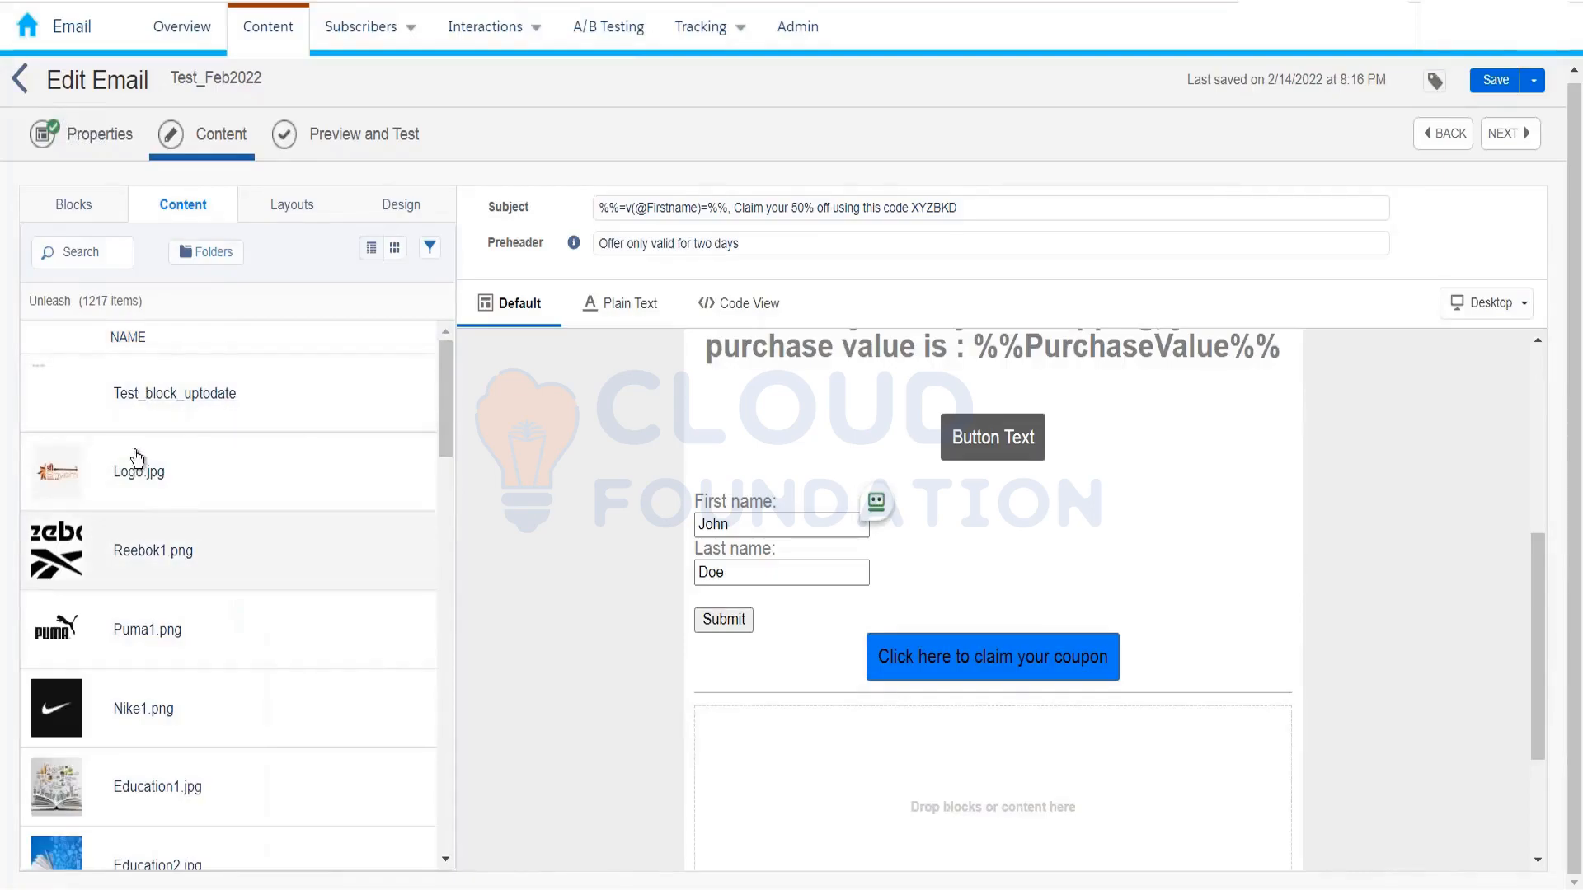
mouse_move(875, 561)
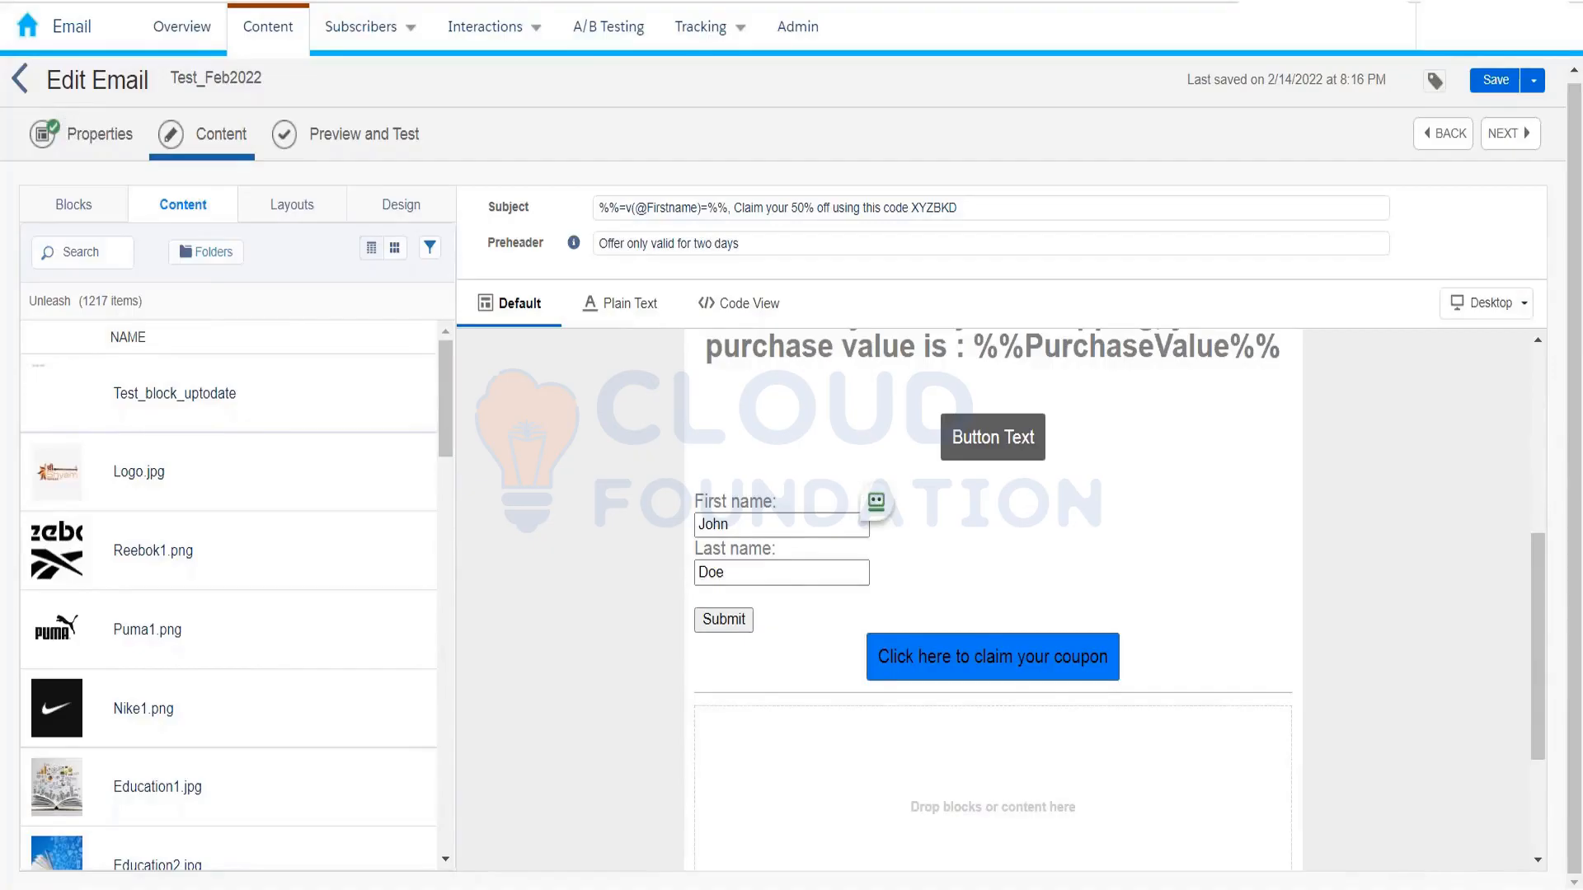
click(305, 210)
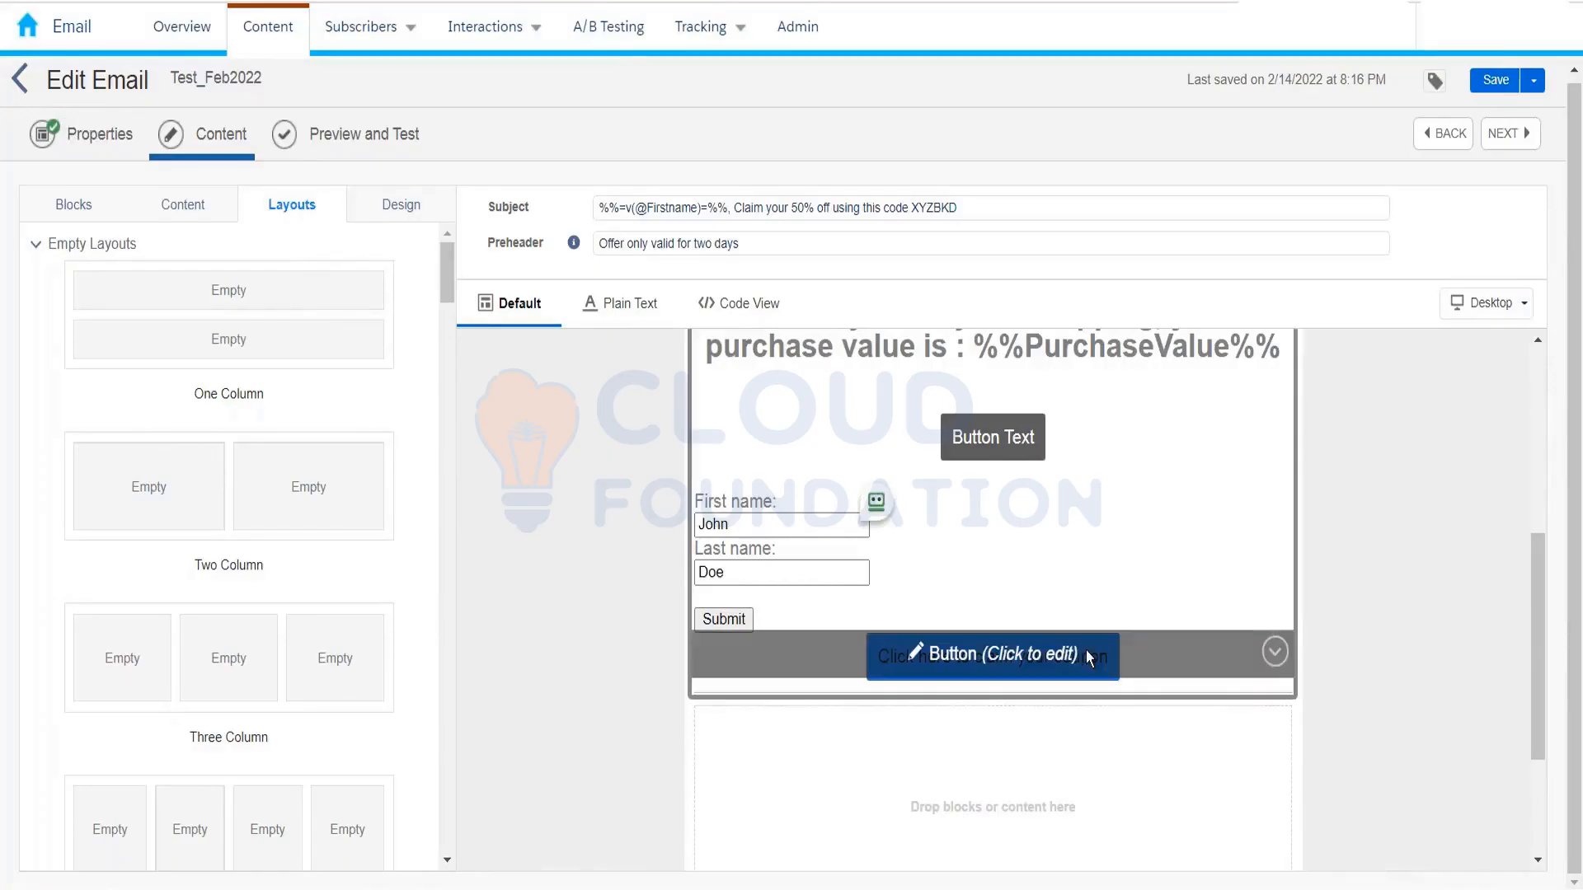
drag(236, 495, 765, 569)
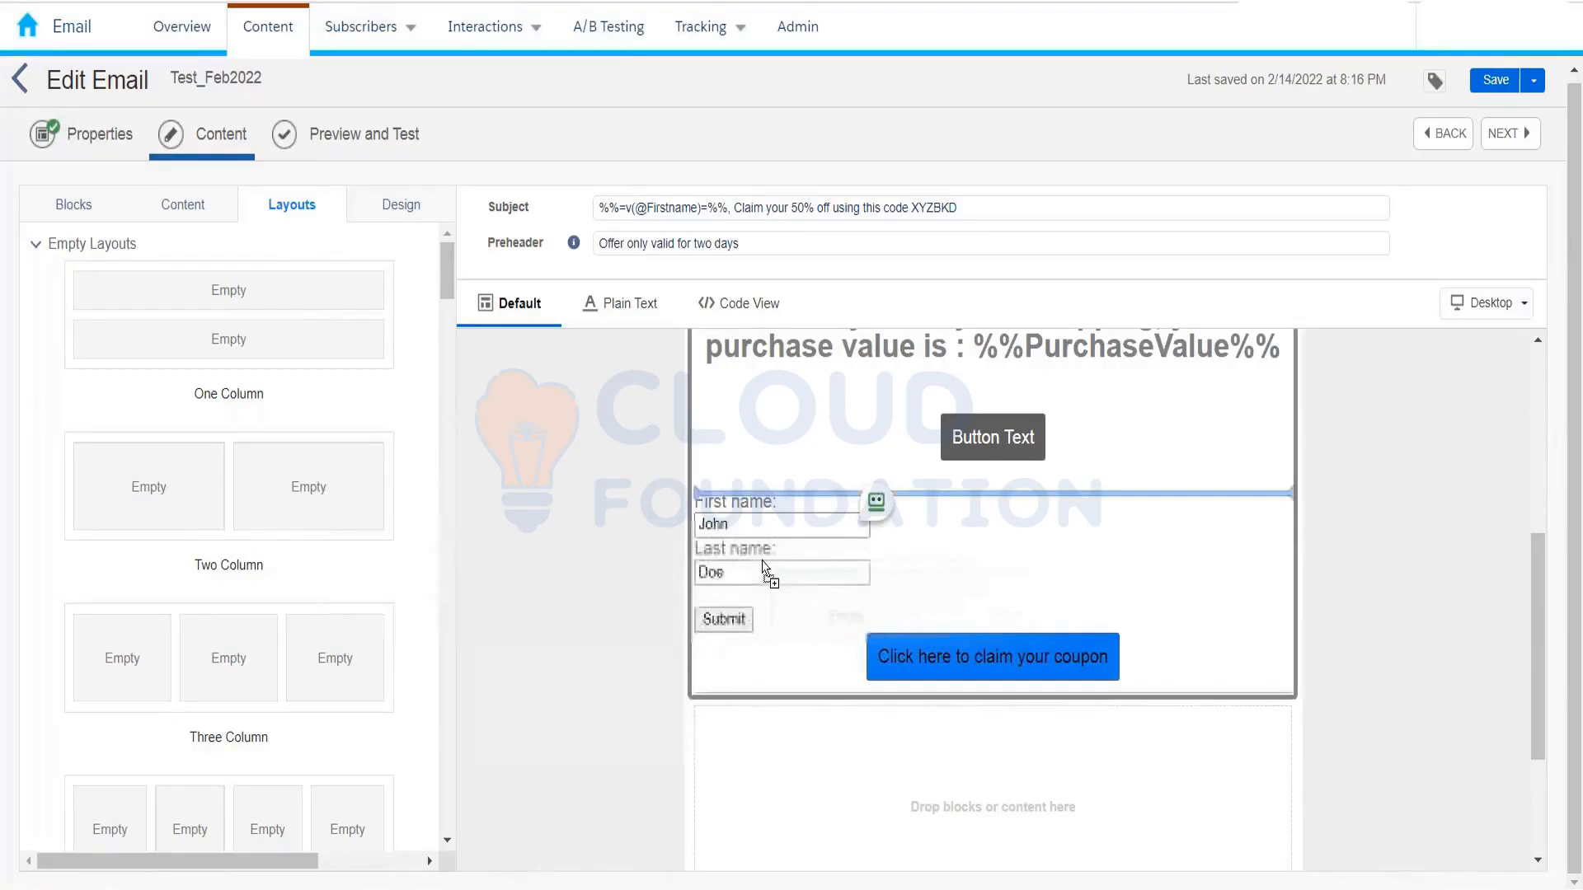
drag(765, 568, 145, 283)
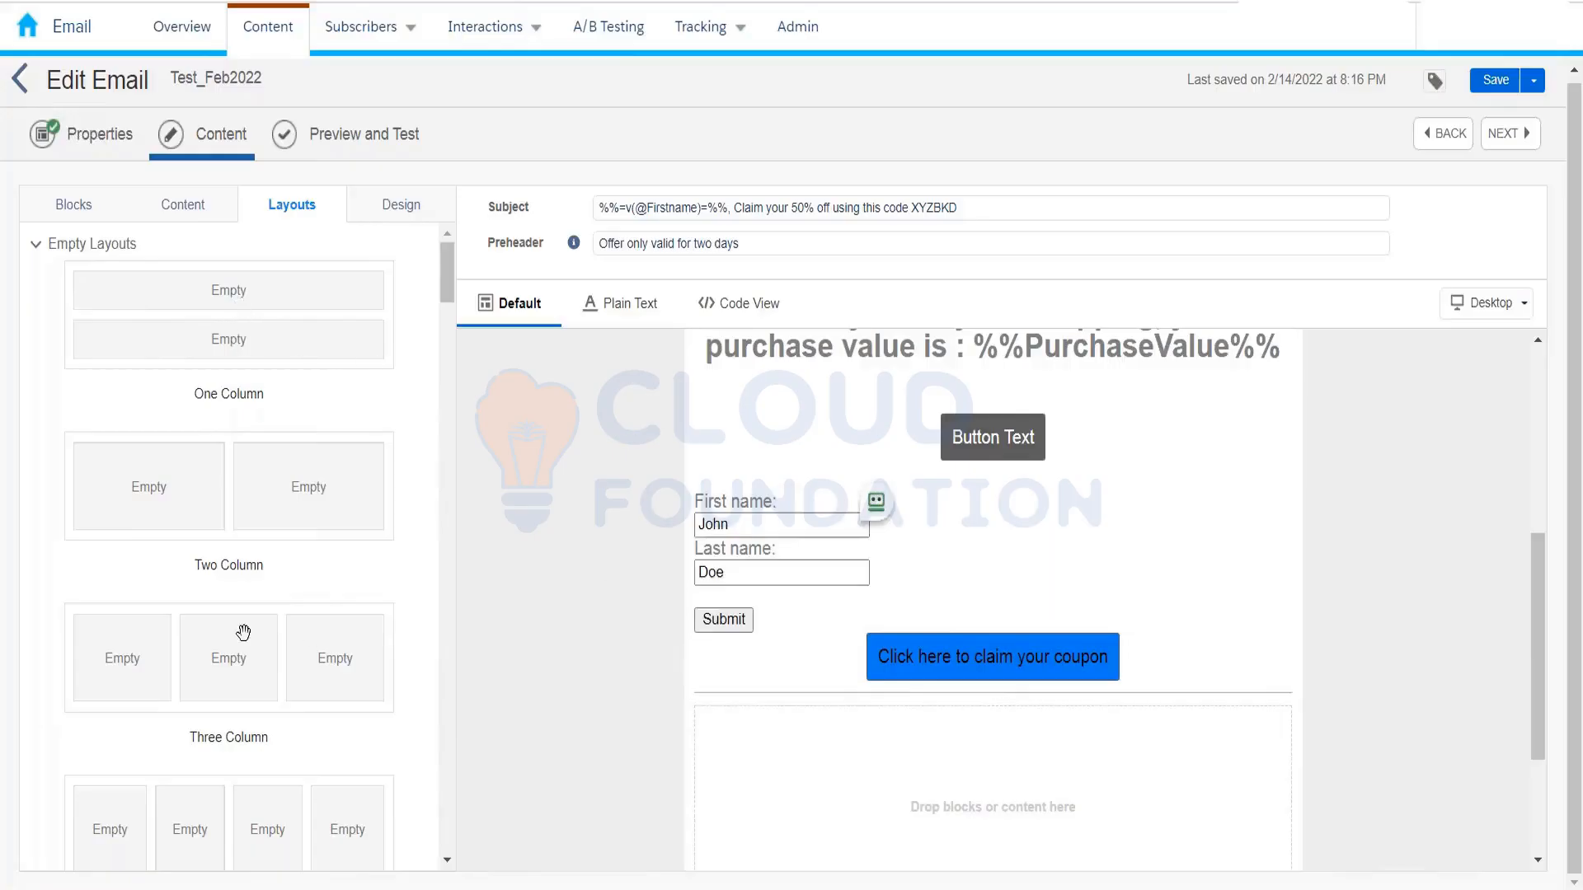
scroll(424, 525, down, 6)
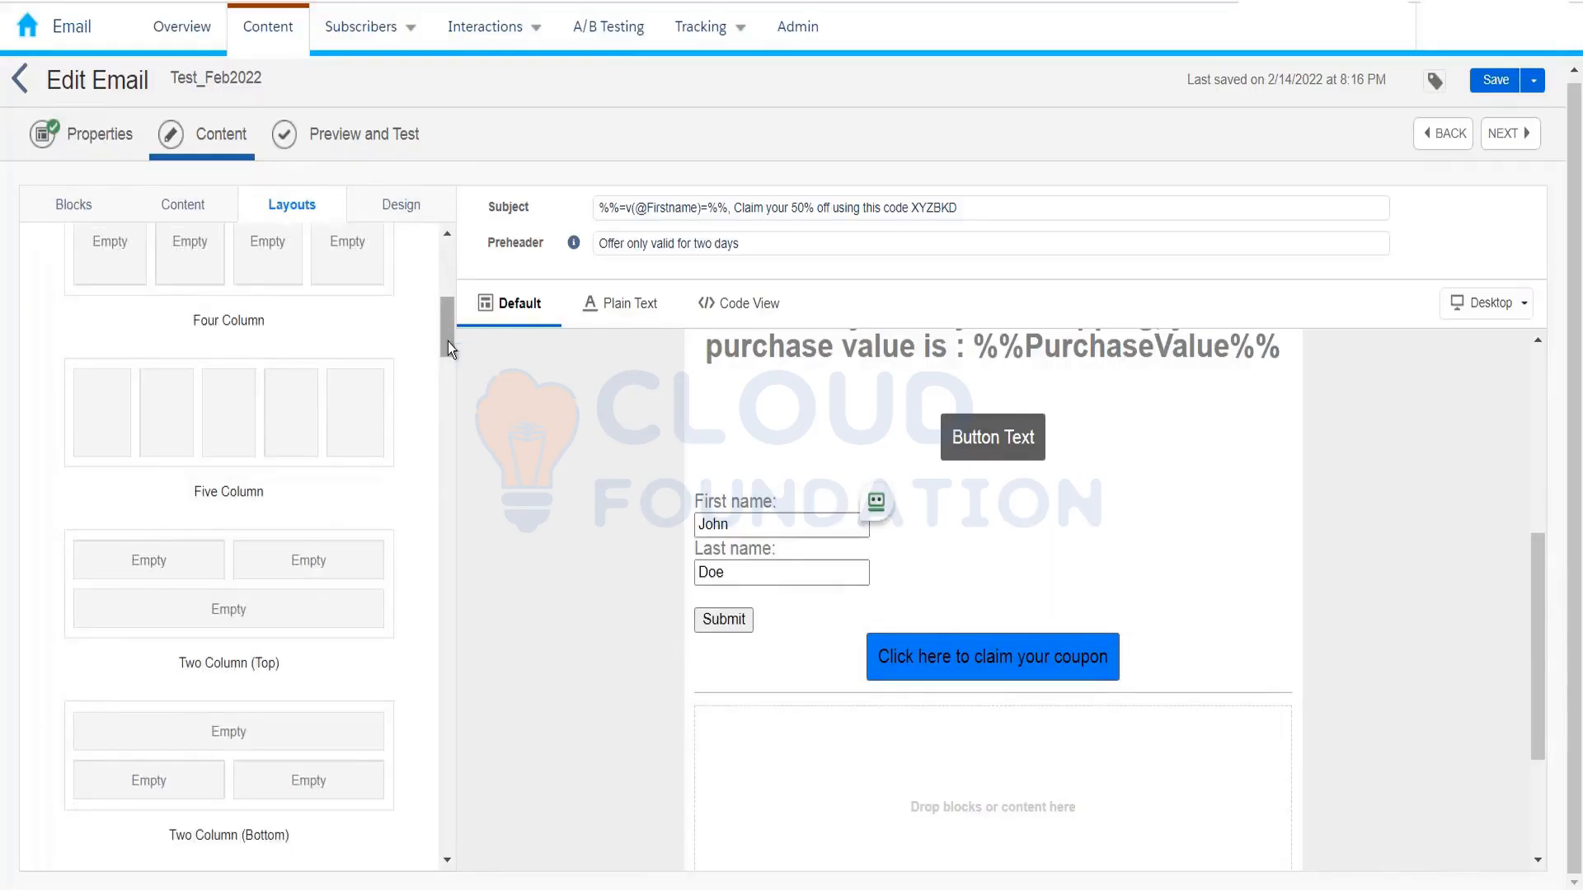
drag(448, 342, 442, 690)
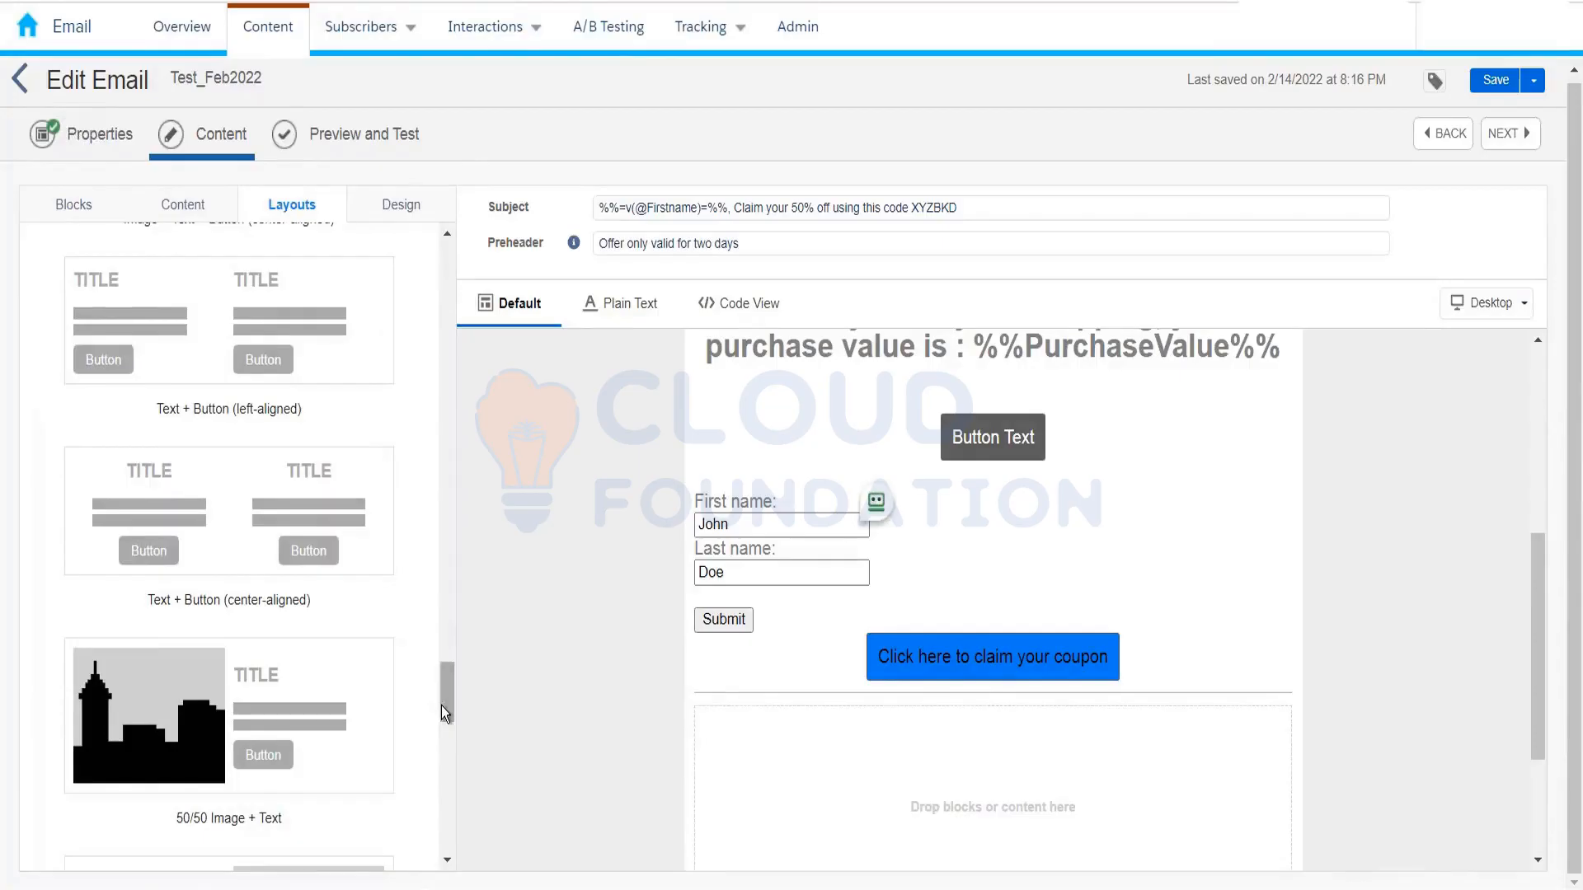
drag(442, 706, 434, 254)
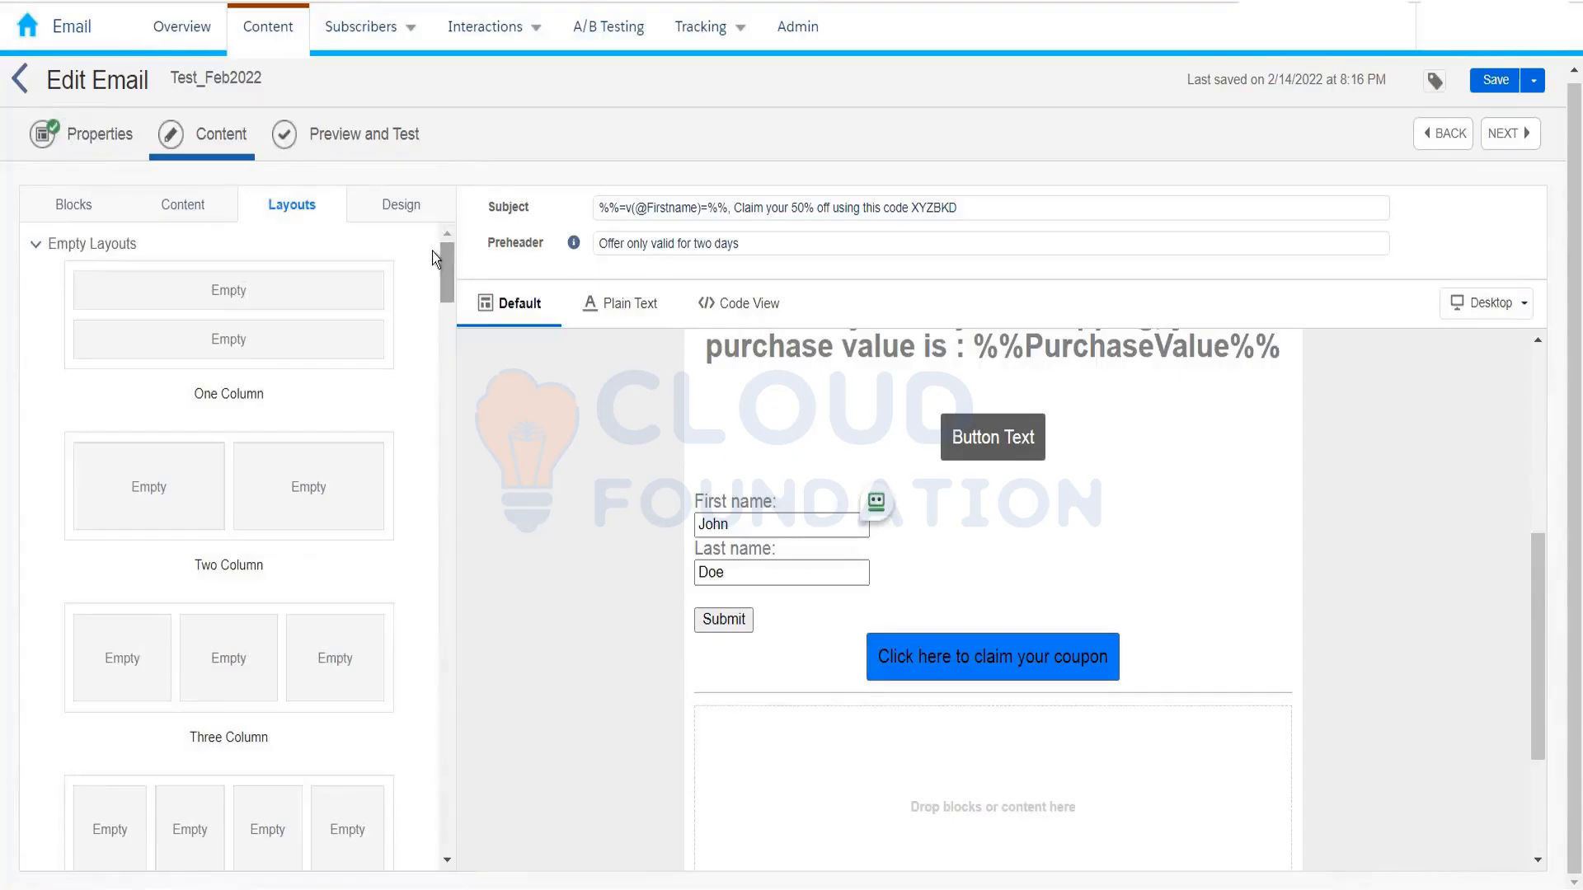
Step: Review the Design tab's Template, Body and Primary Title (H1) style settings, then return to the Blocks list
click(394, 212)
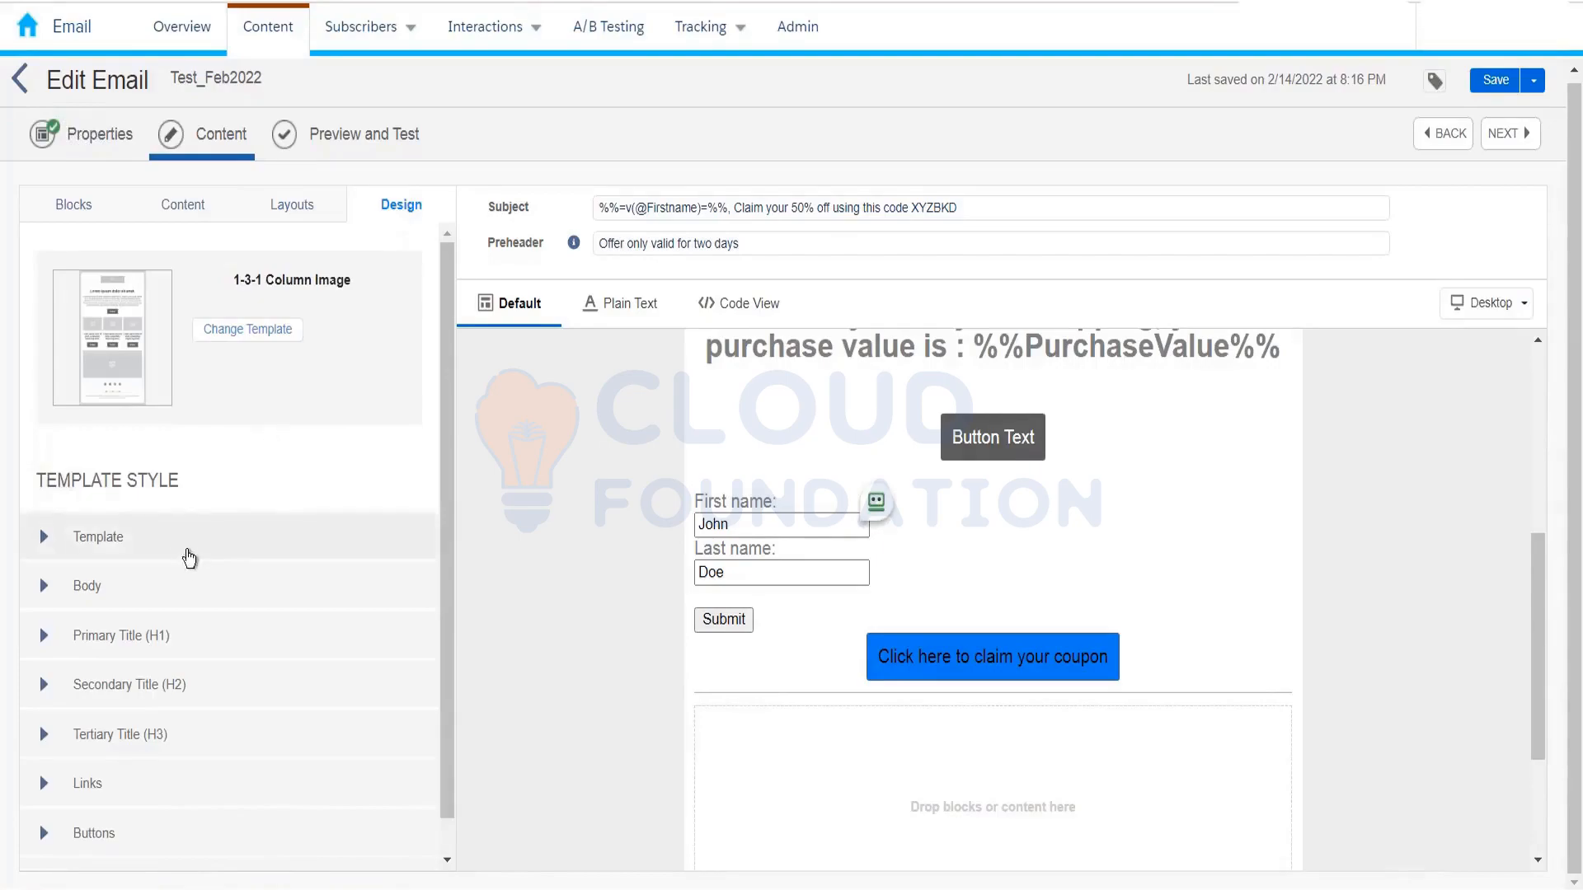
click(186, 547)
drag(442, 333, 441, 467)
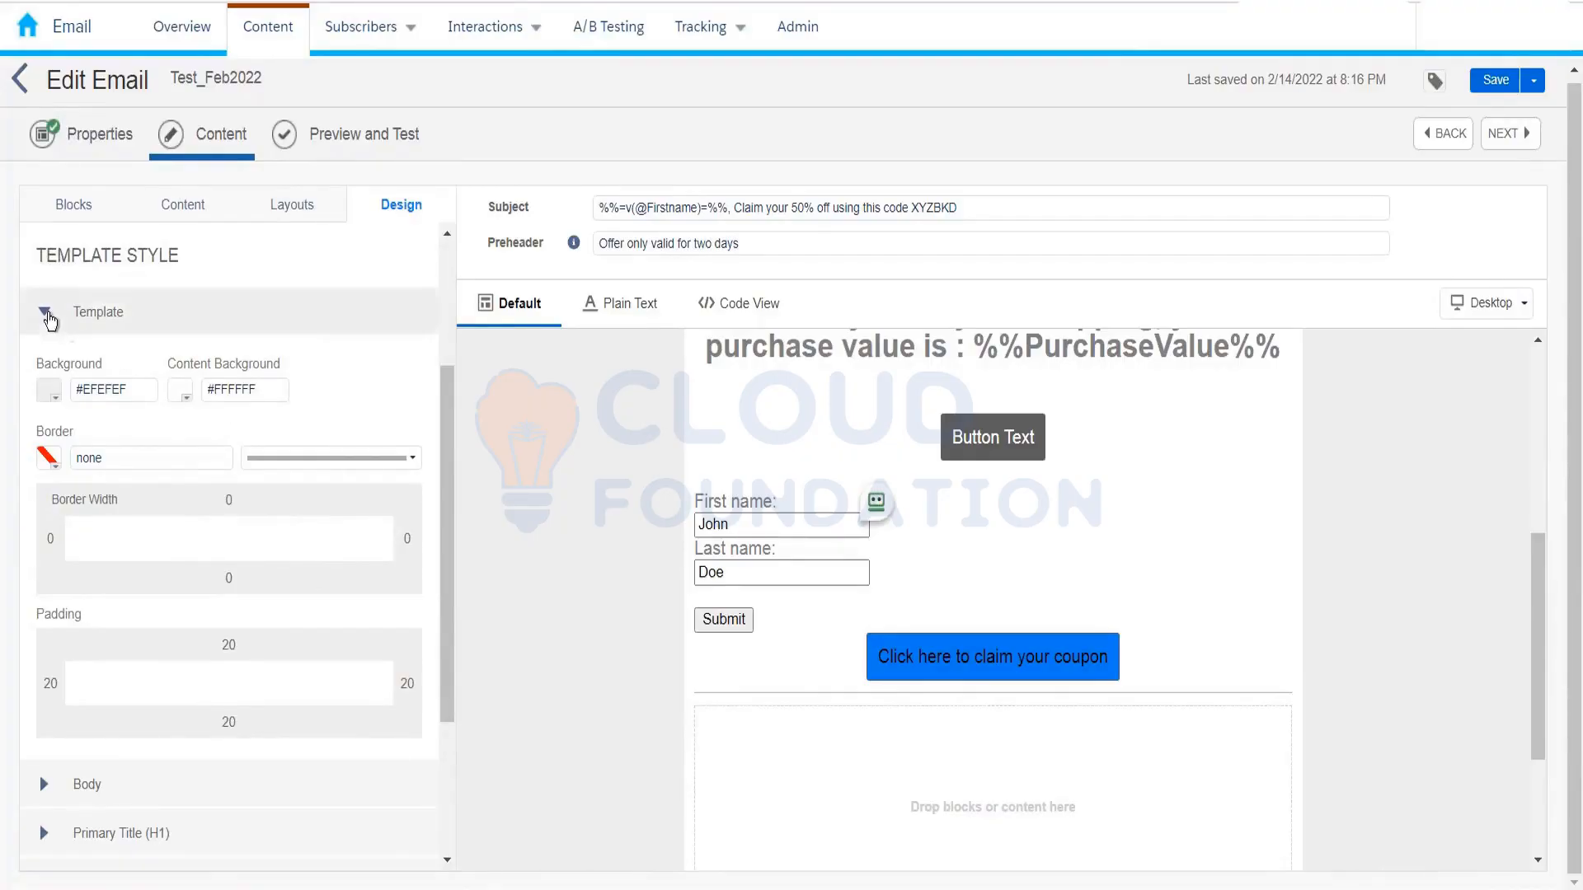
click(44, 312)
click(51, 552)
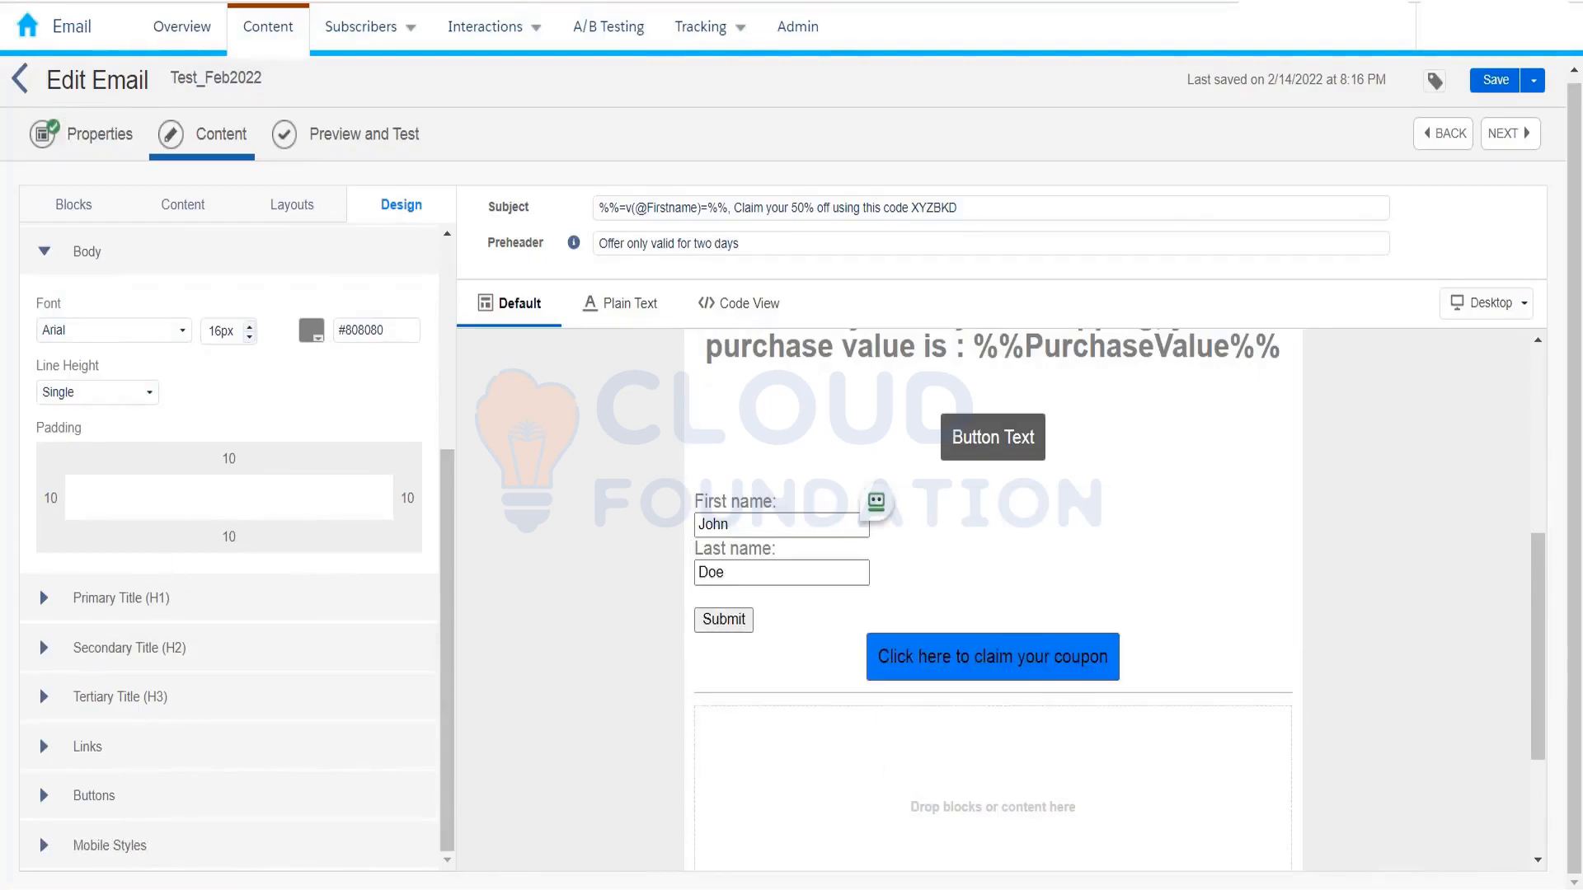
click(105, 259)
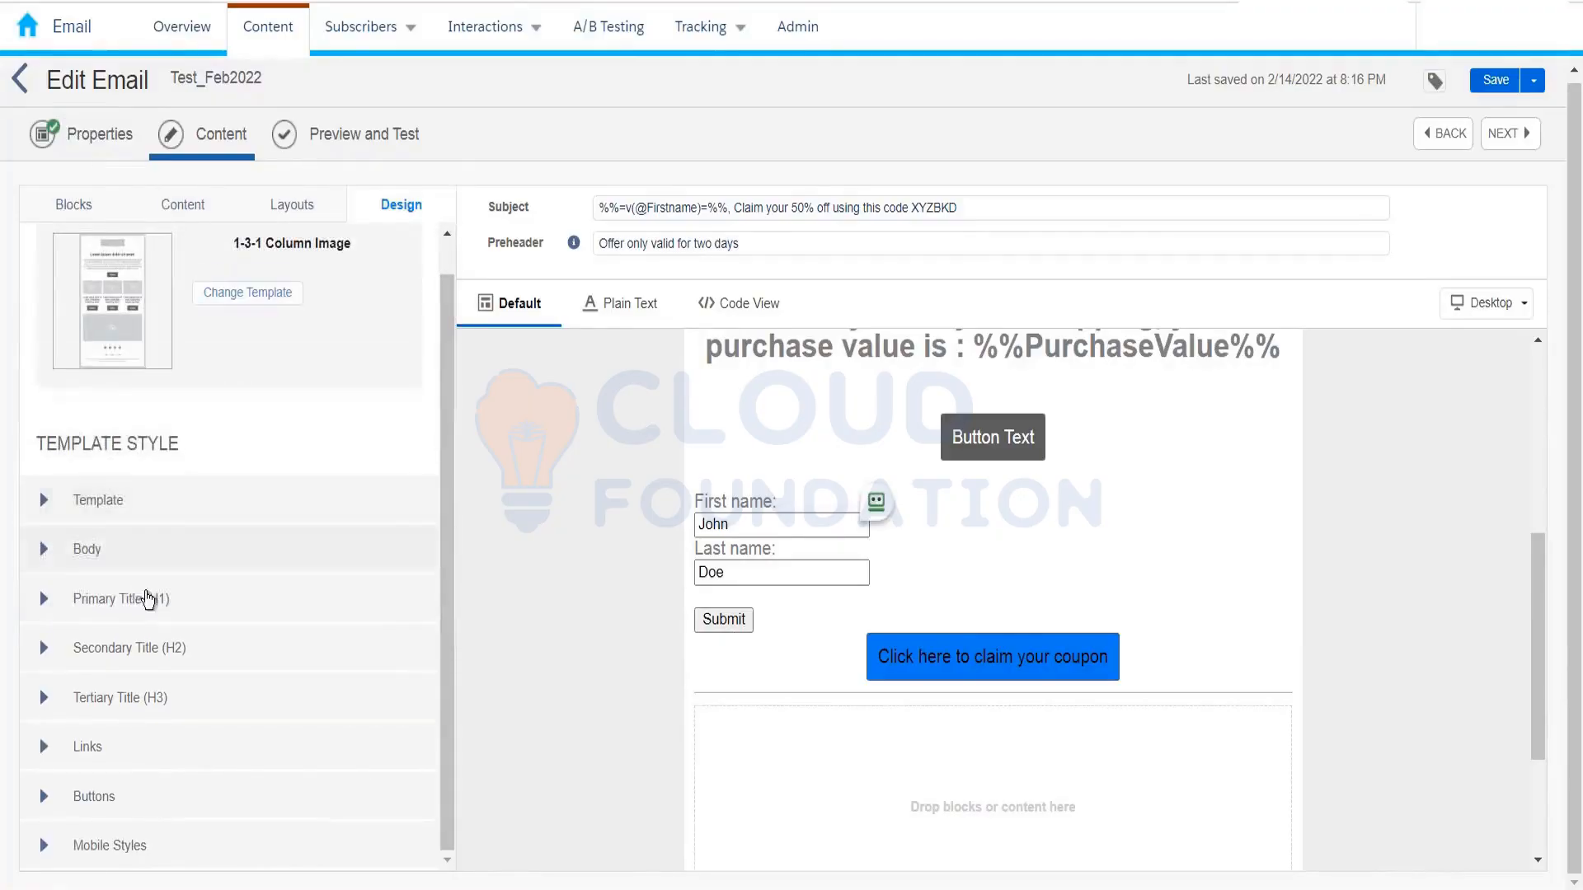
click(176, 617)
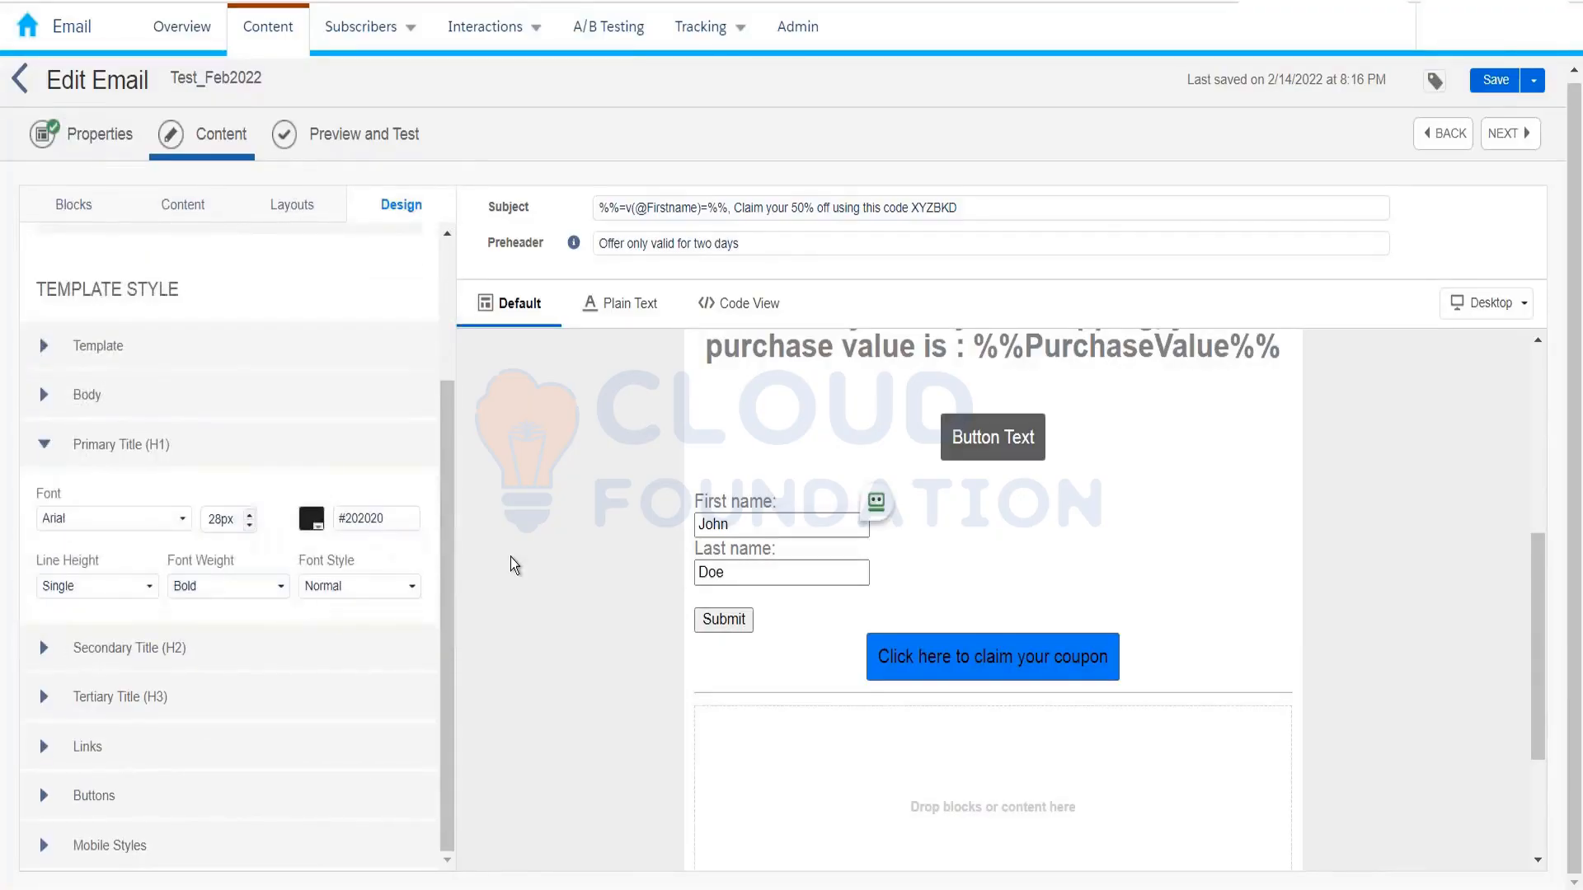
scroll(841, 552, up, 5)
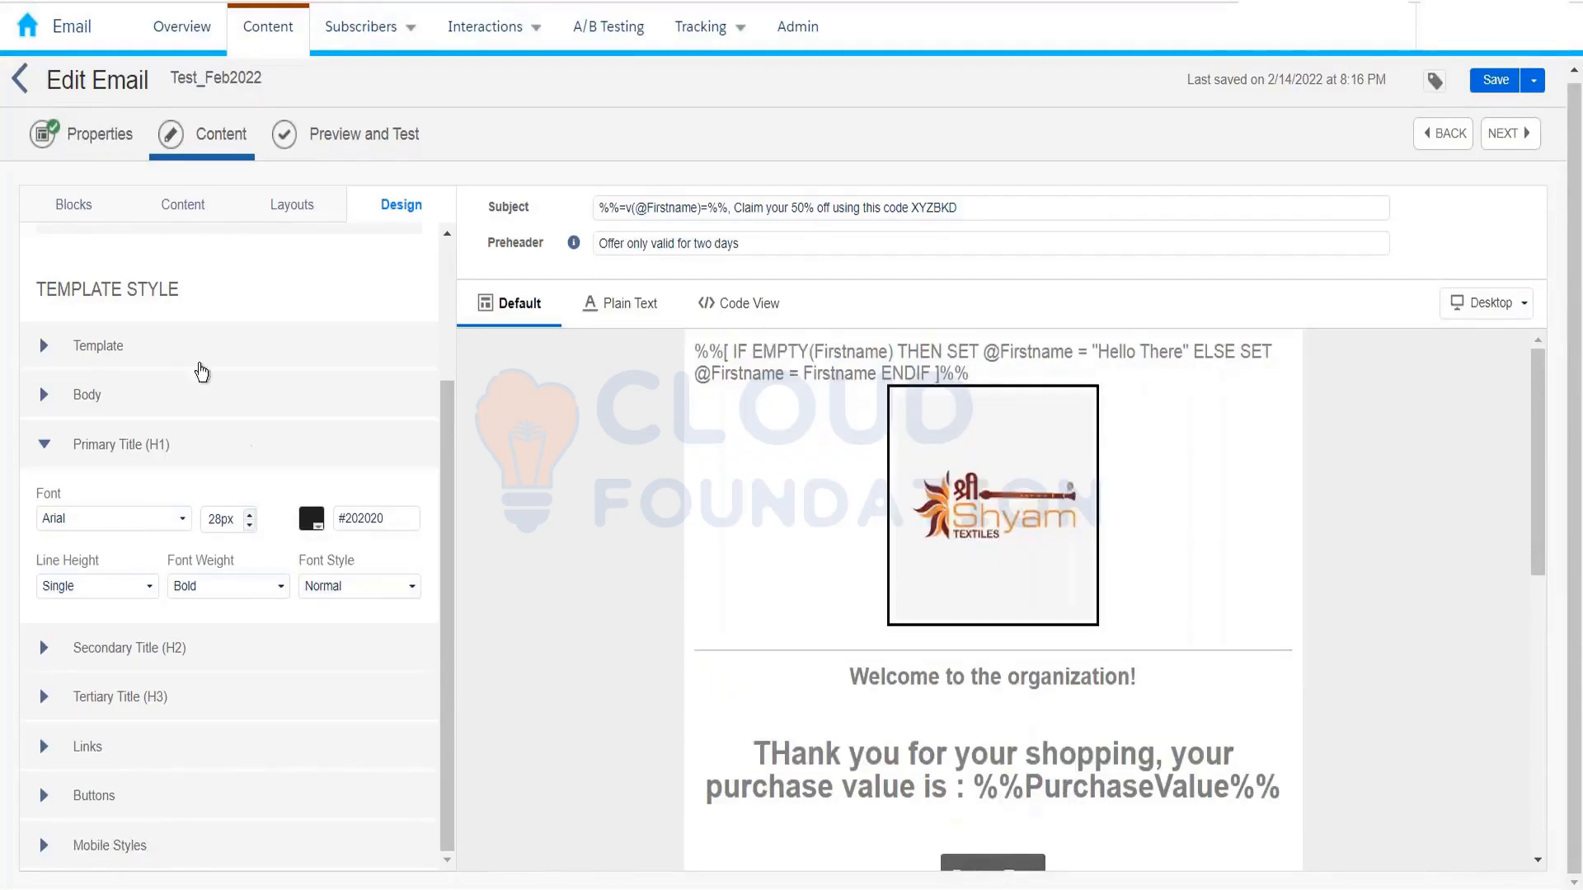
click(73, 204)
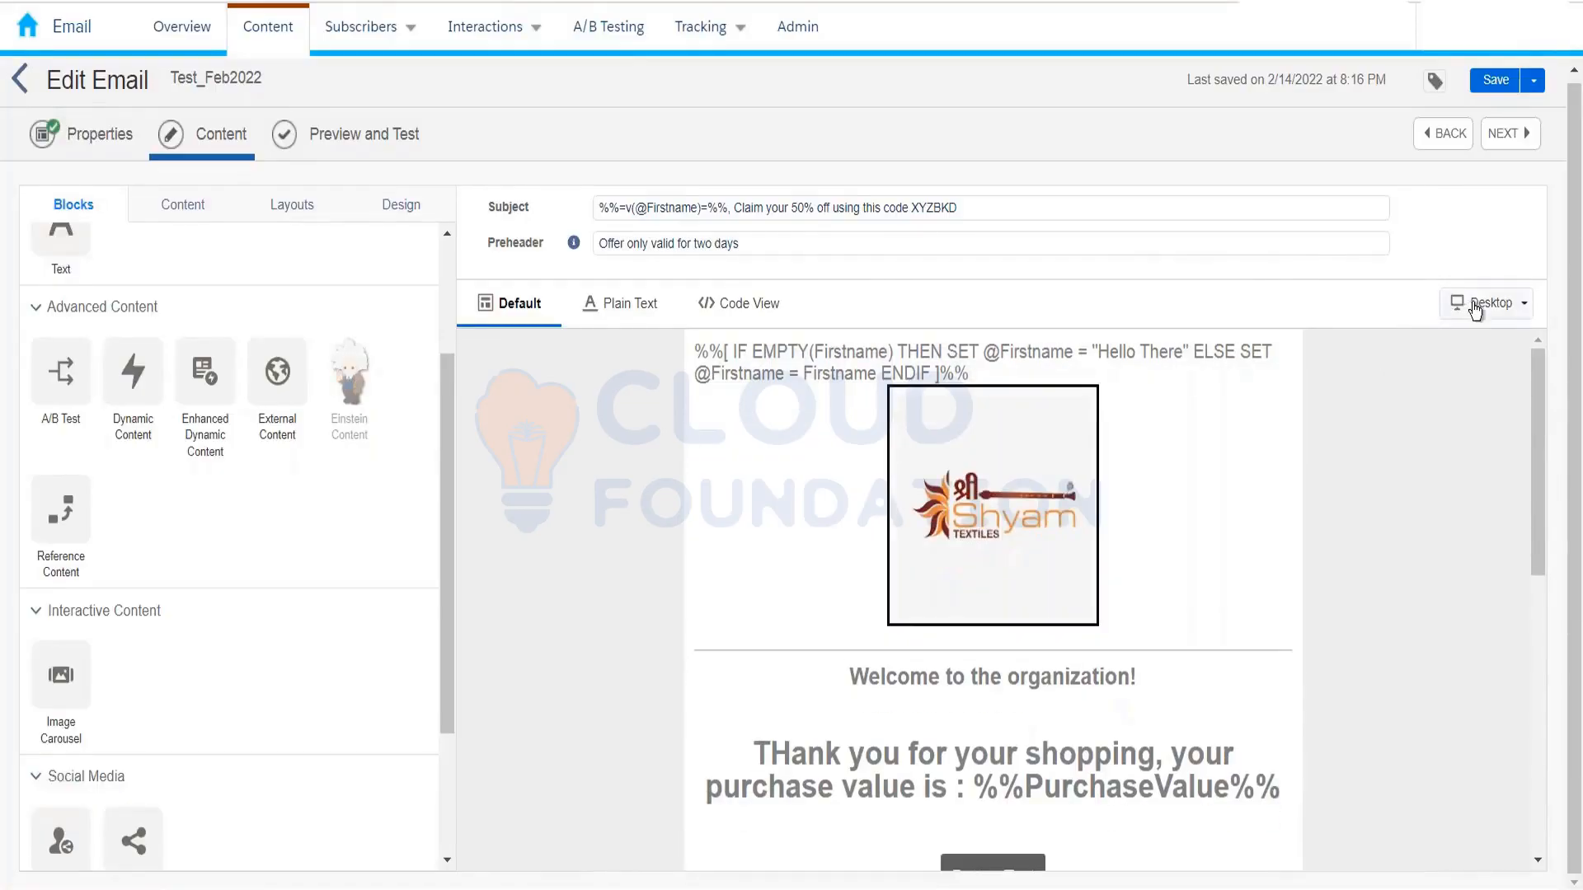
click(1480, 303)
click(1494, 373)
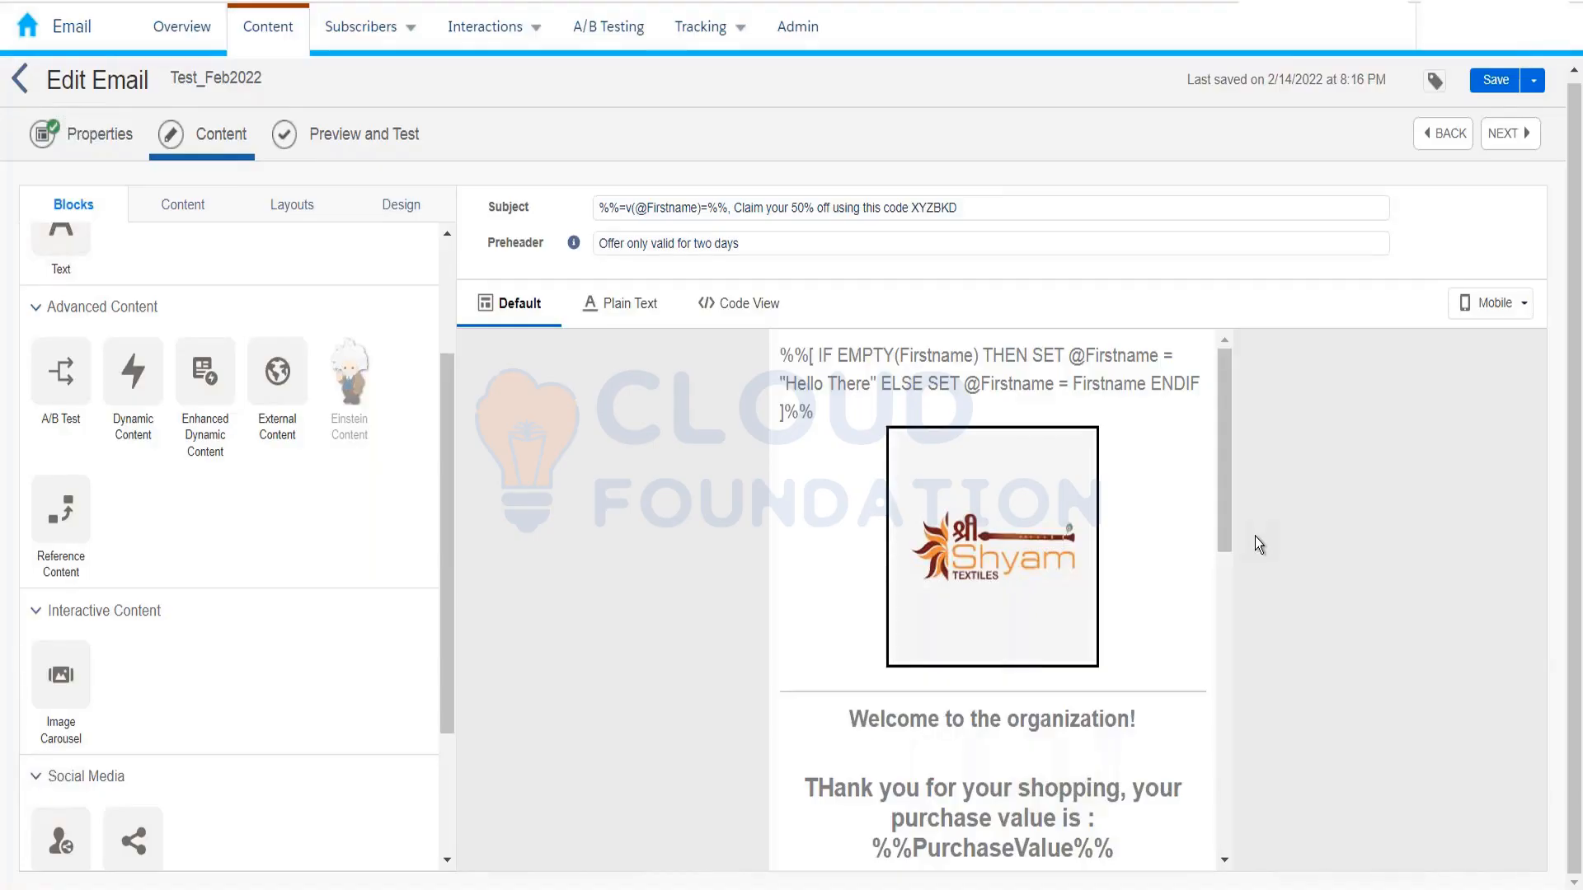
click(1484, 304)
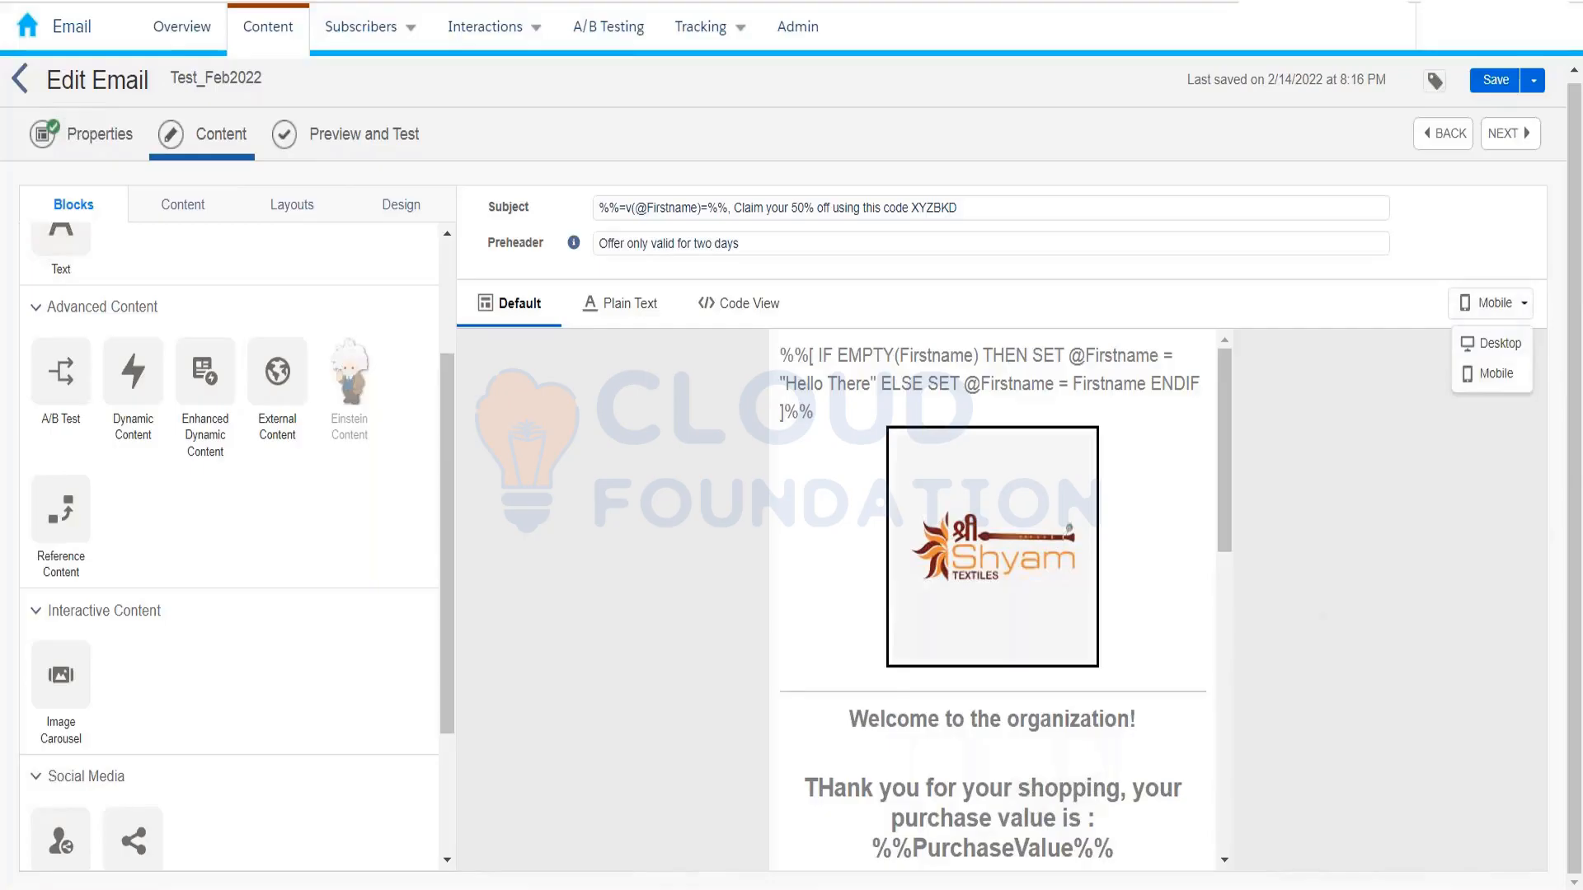
click(1480, 372)
click(1483, 304)
click(1482, 343)
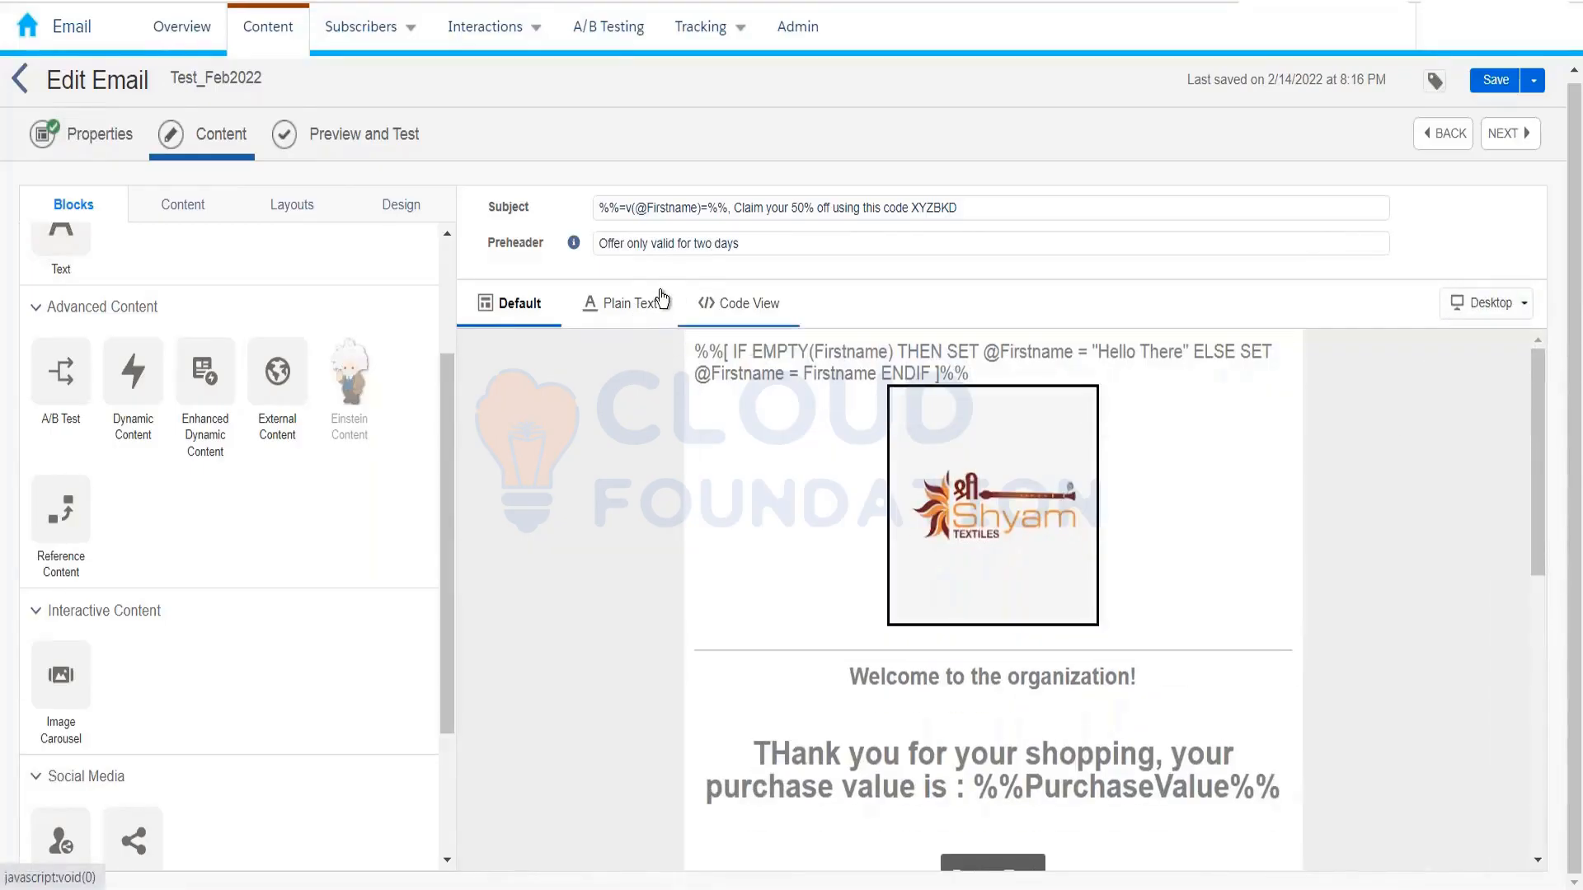
Step: Switch Test_Feb2022 to its plain-text version, enable editing and scroll through it
click(597, 305)
click(610, 338)
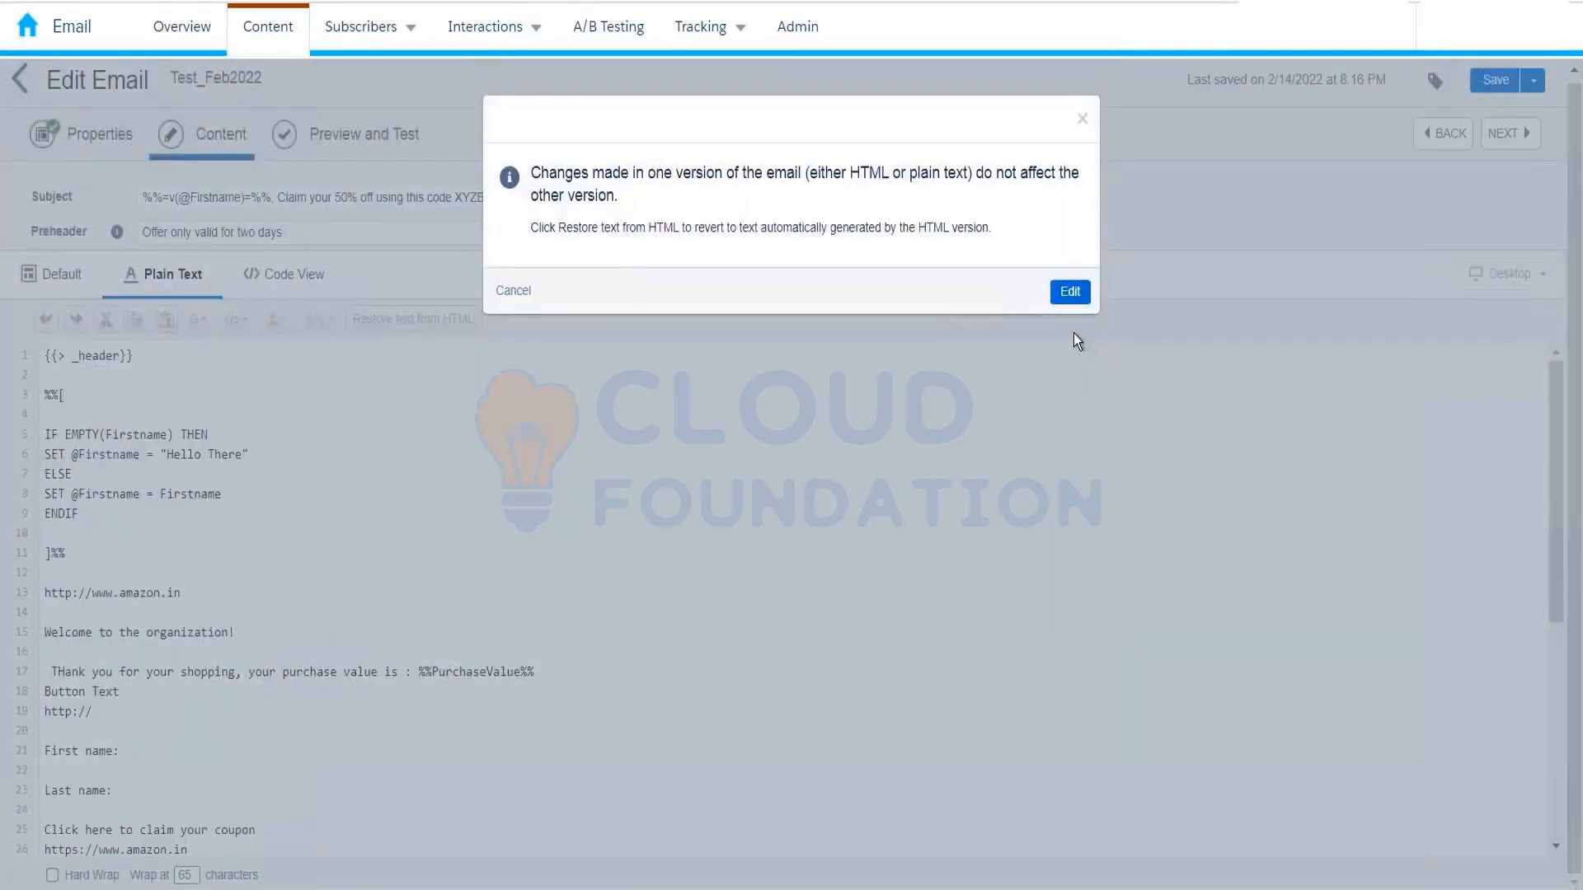
click(1076, 293)
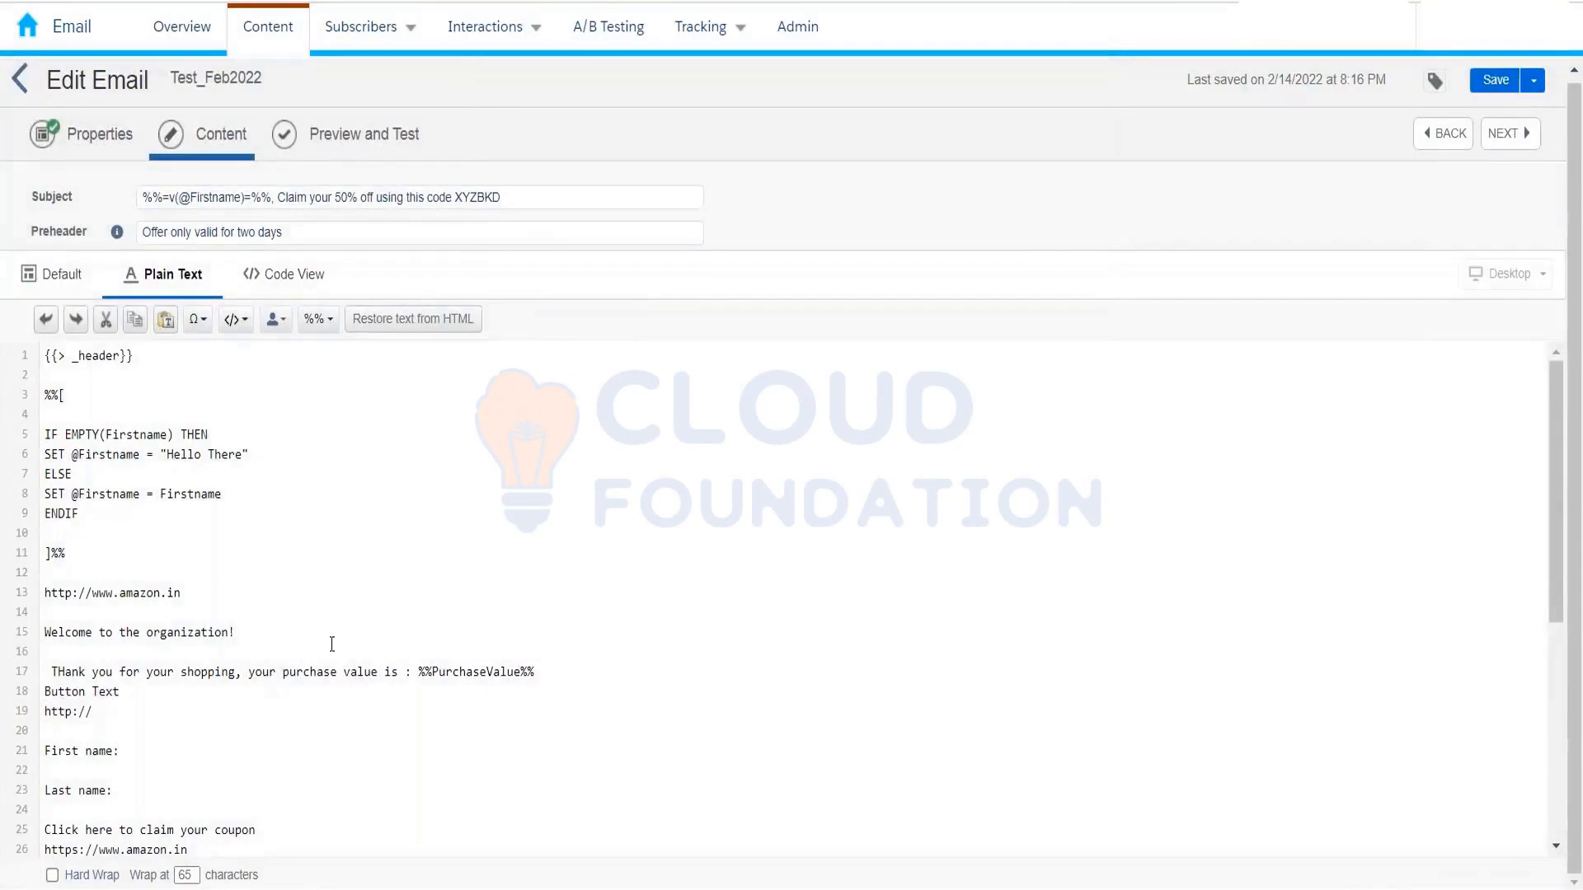
scroll(297, 726, down, 5)
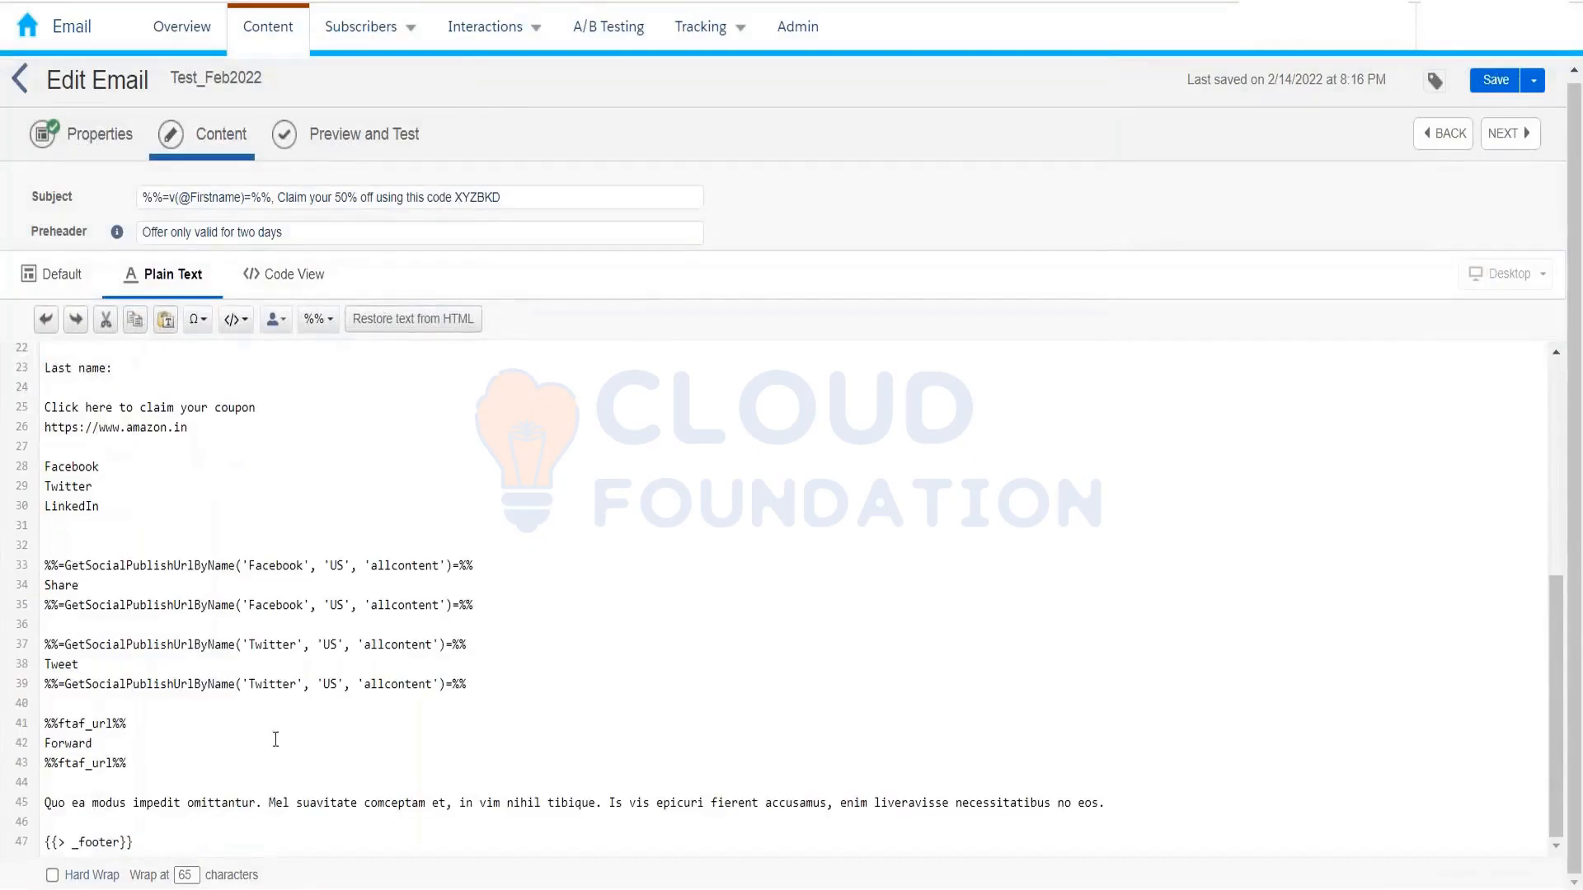
scroll(193, 564, up, 4)
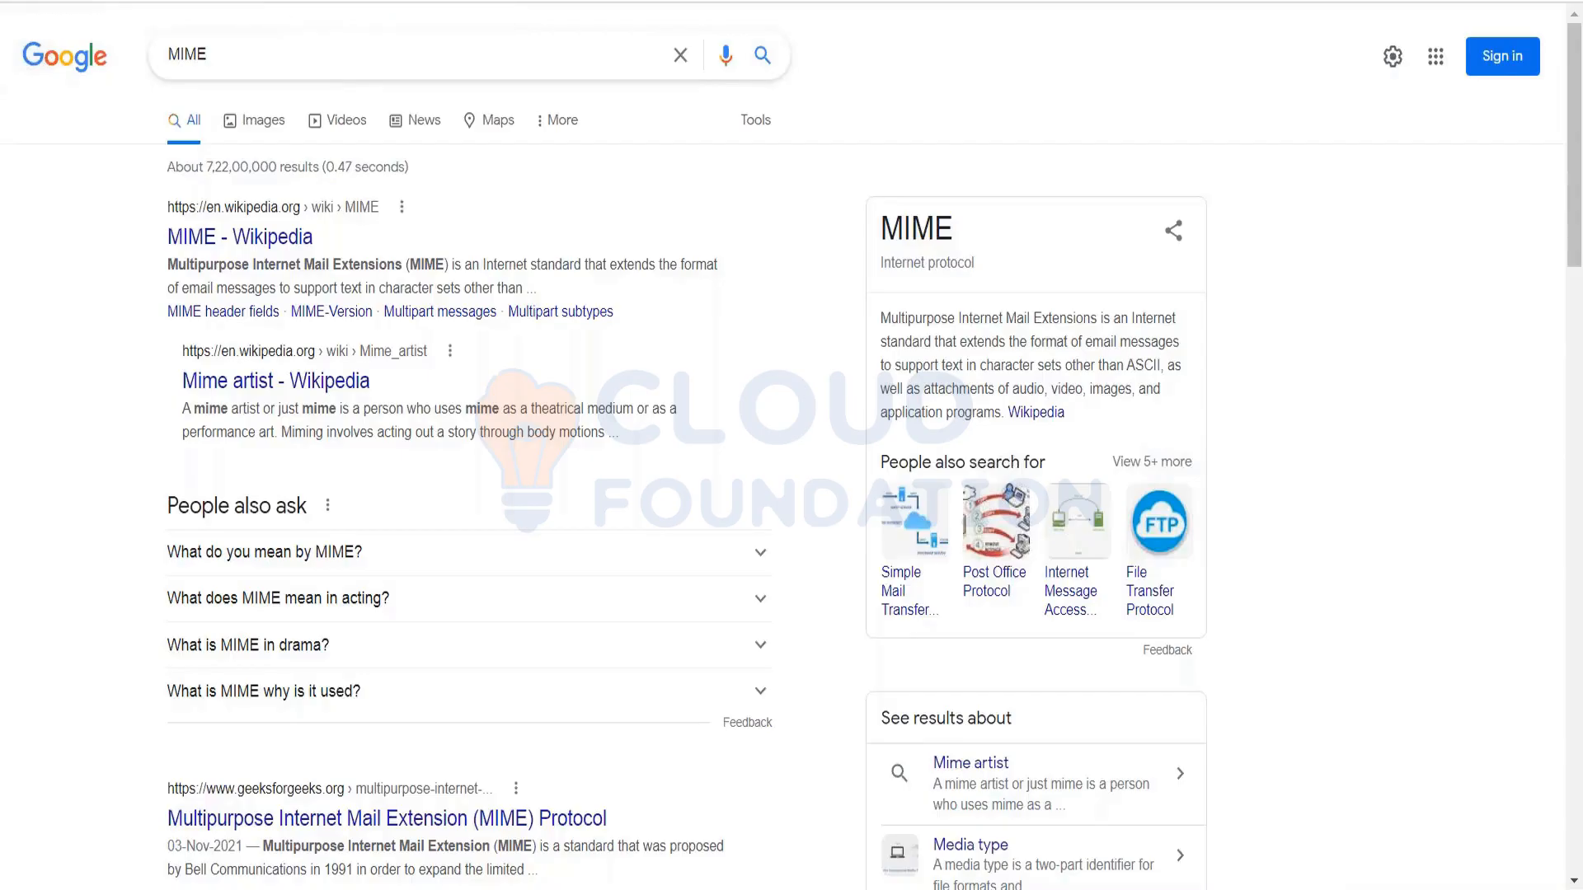
Step: Back in the email editor, highlight plain-text lines 13 to 21
click(149, 2)
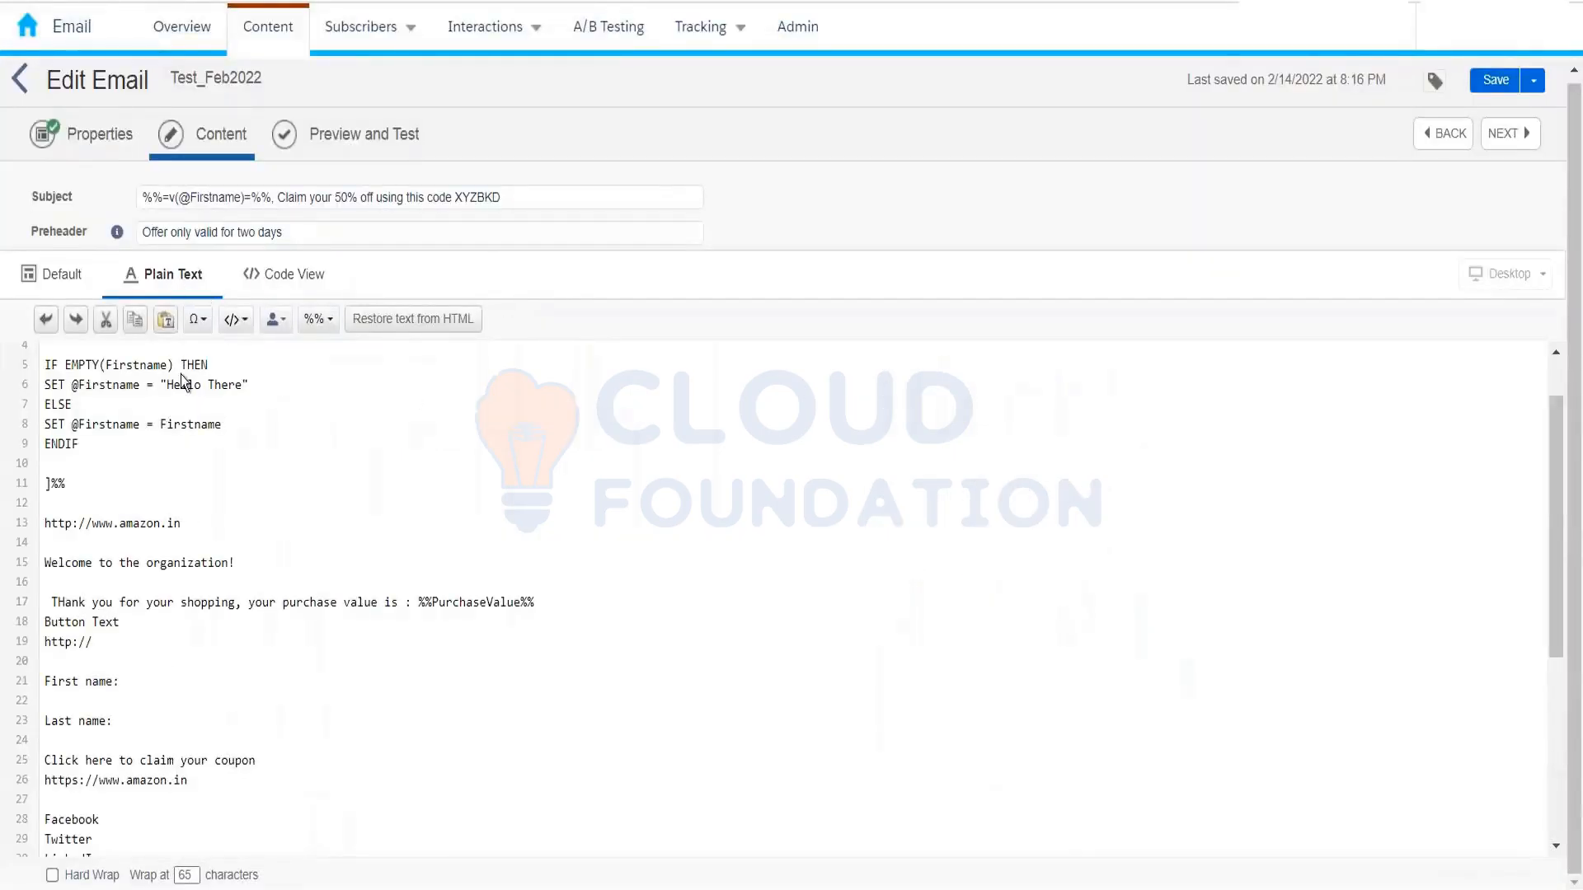
drag(44, 365, 165, 776)
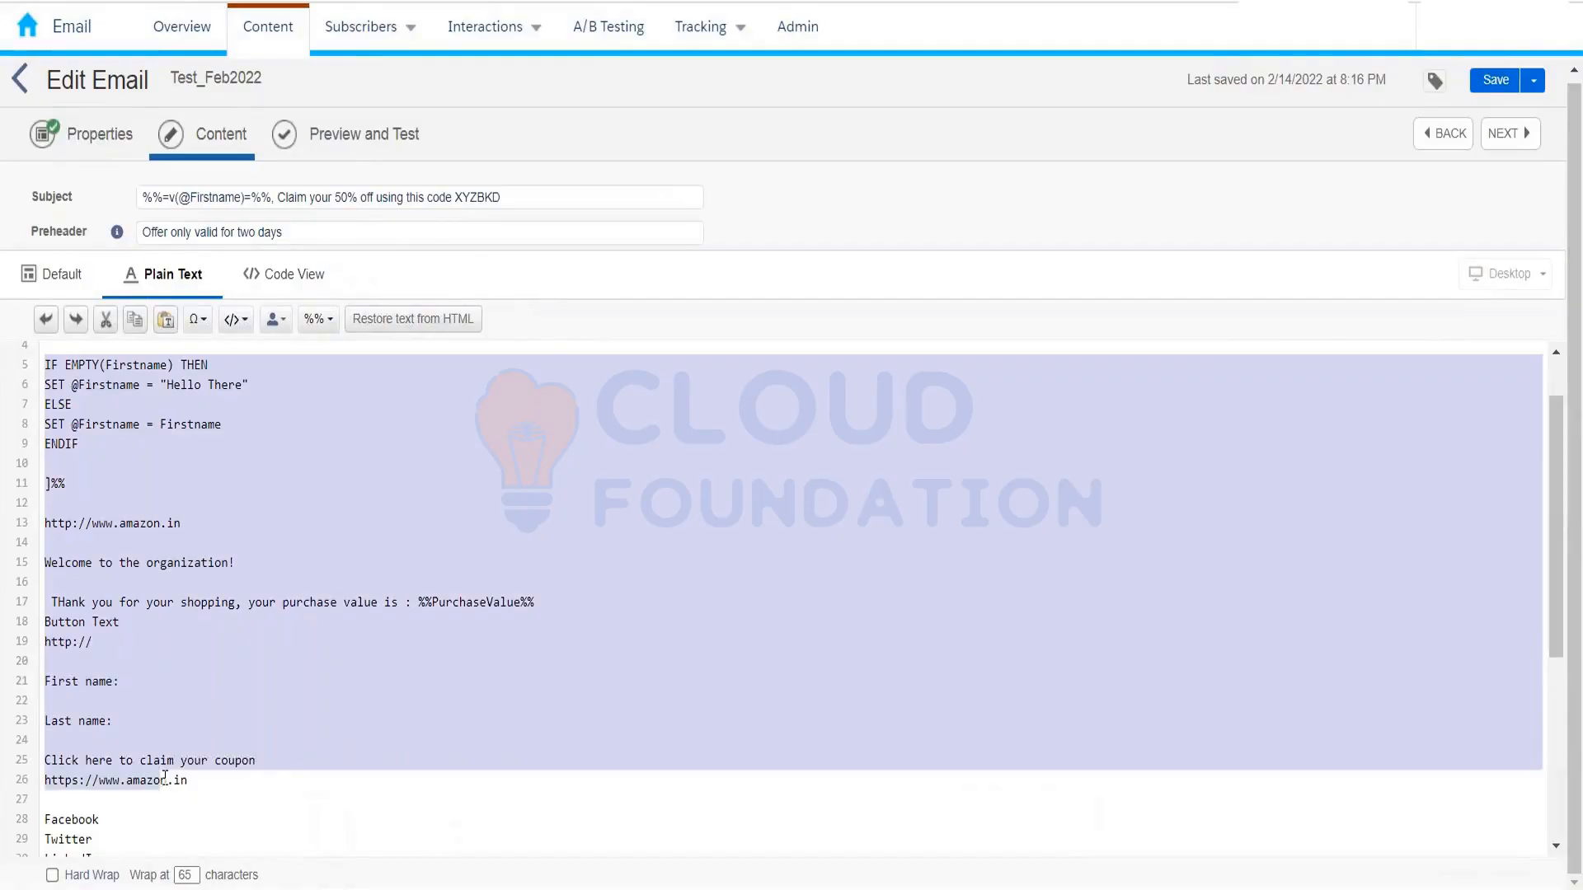
click(276, 635)
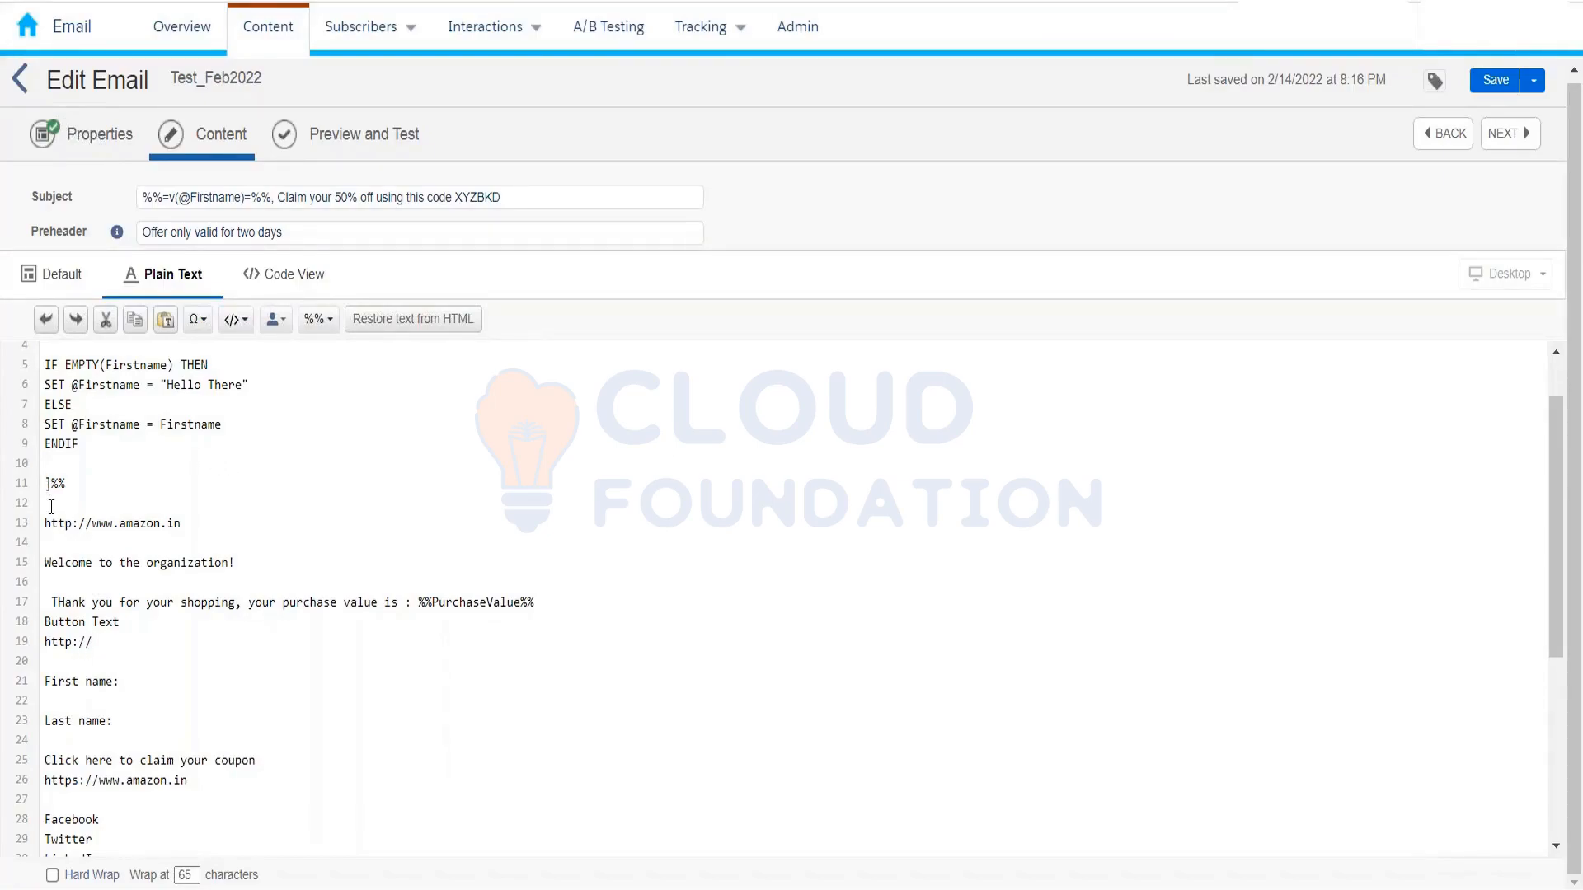
drag(47, 530, 85, 675)
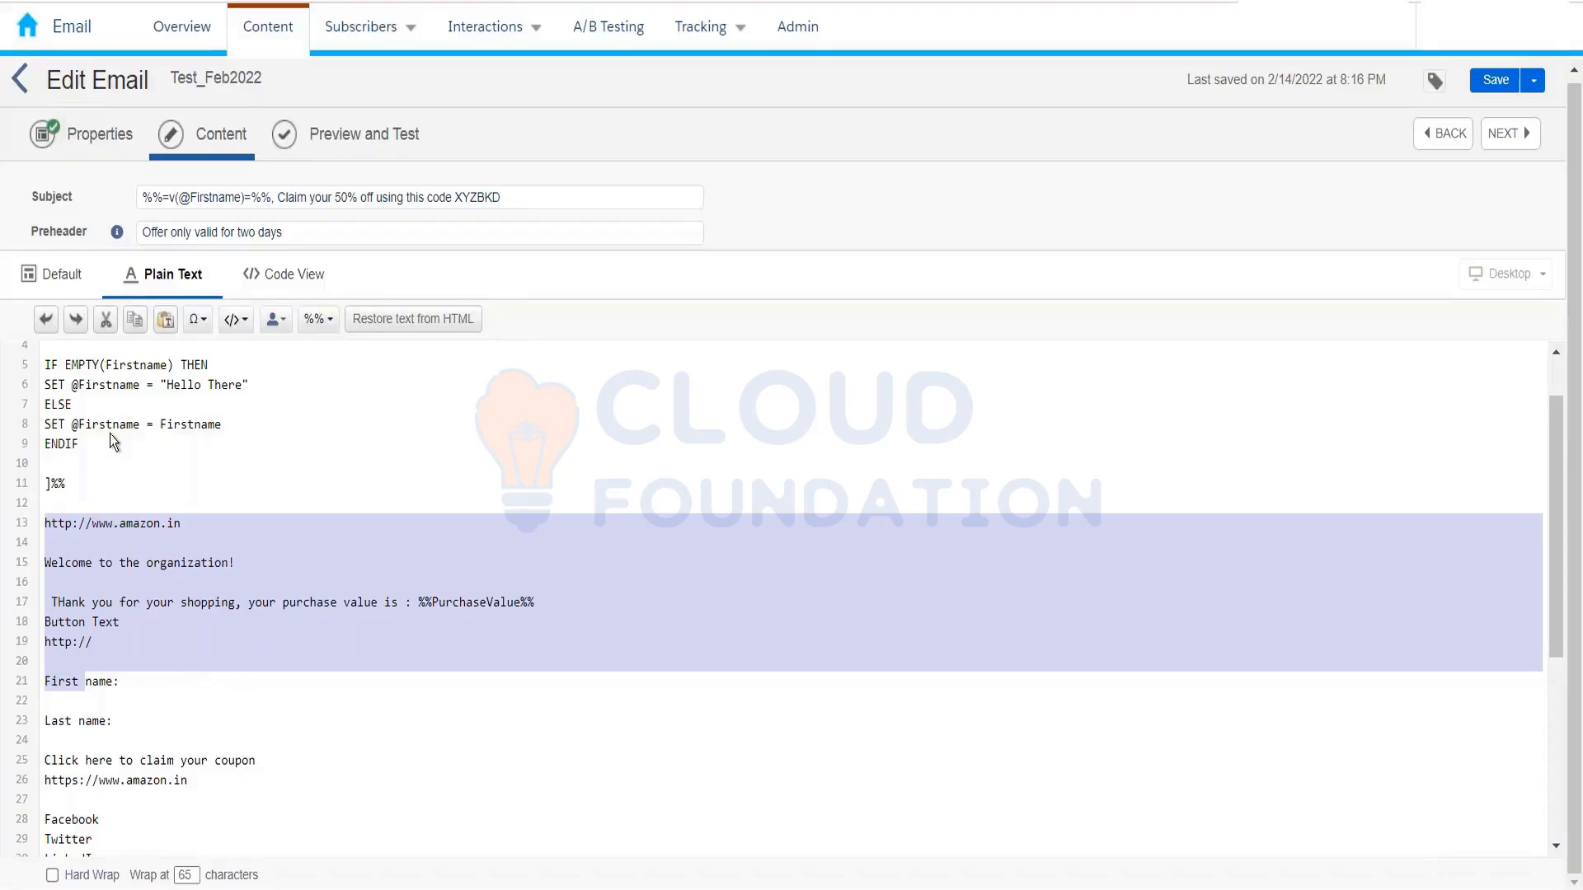
Step: Switch to the rendered block view and check the Layouts and Content library tabs
click(56, 275)
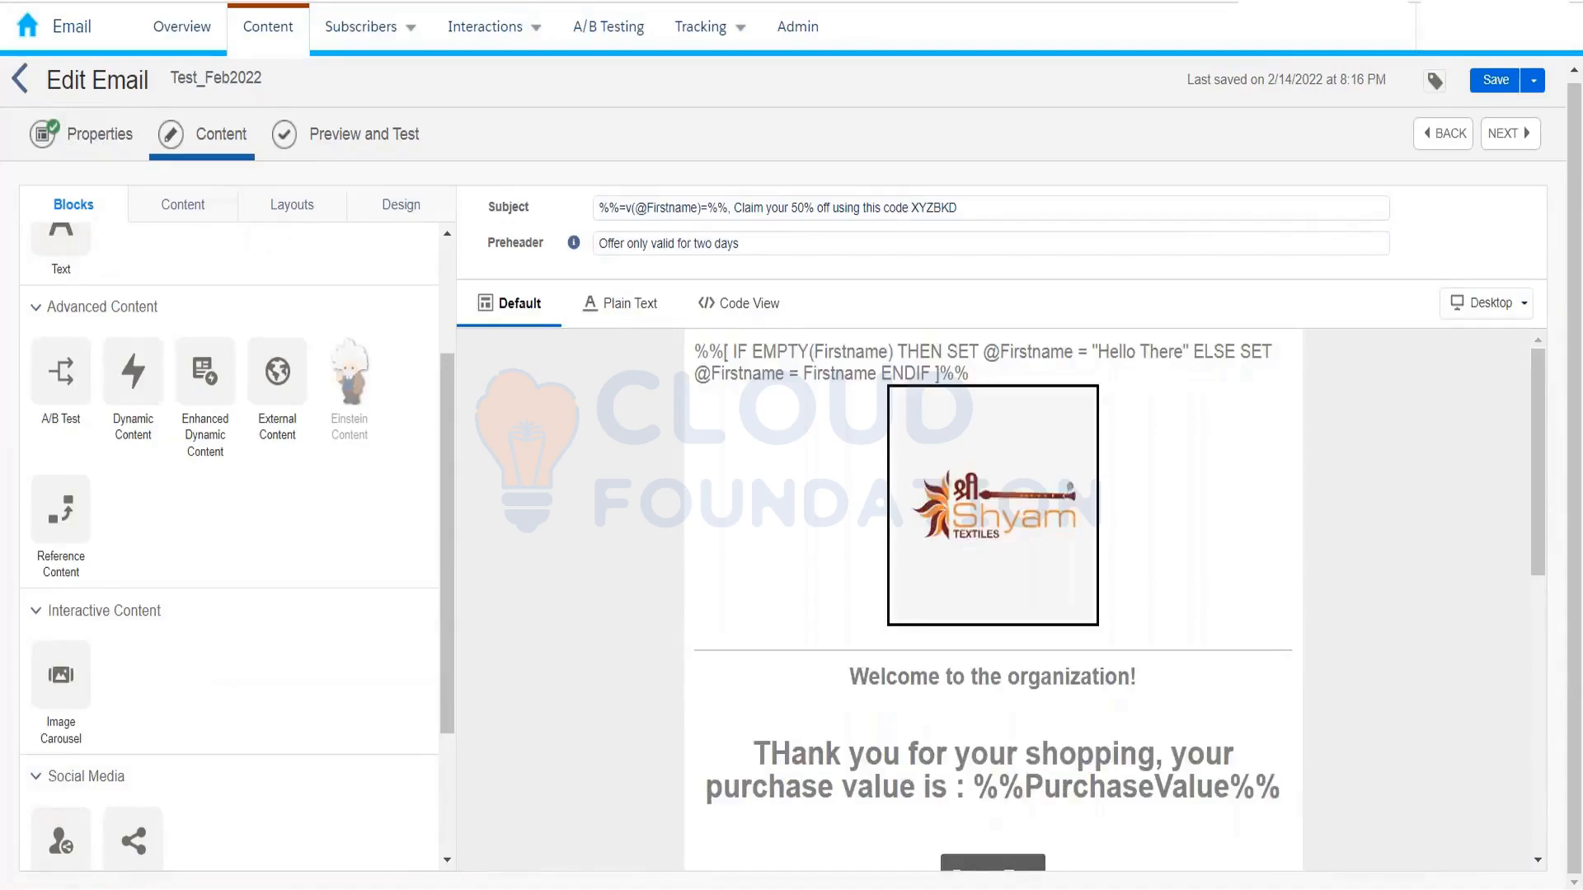
click(292, 204)
click(183, 216)
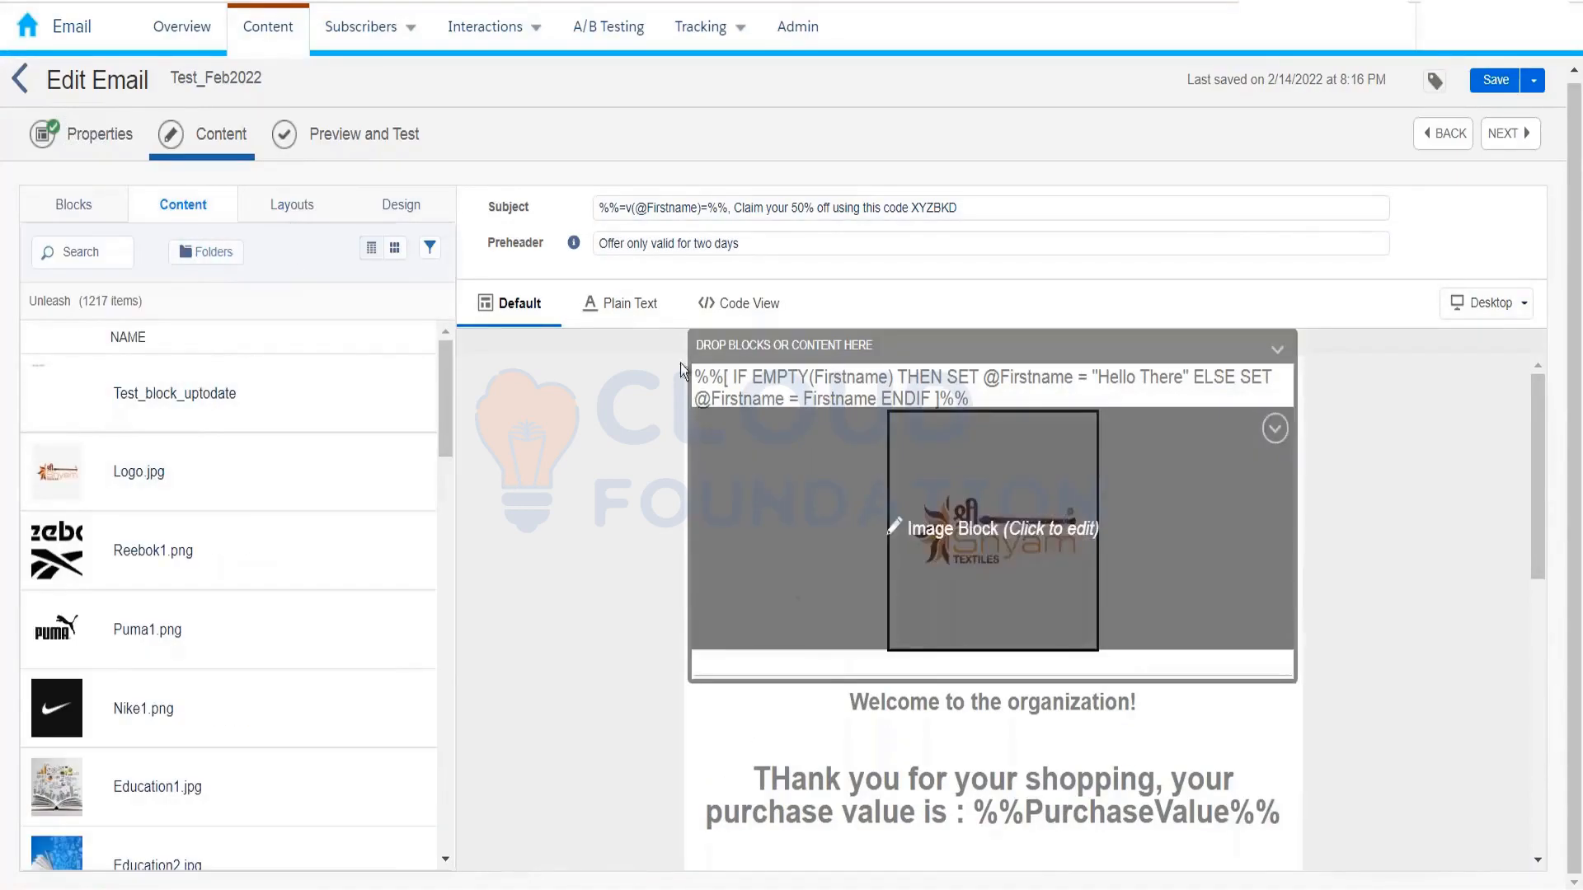
Step: Highlight the IF EMPTY personalization block in plain text, then show the HTML in Code View
click(629, 307)
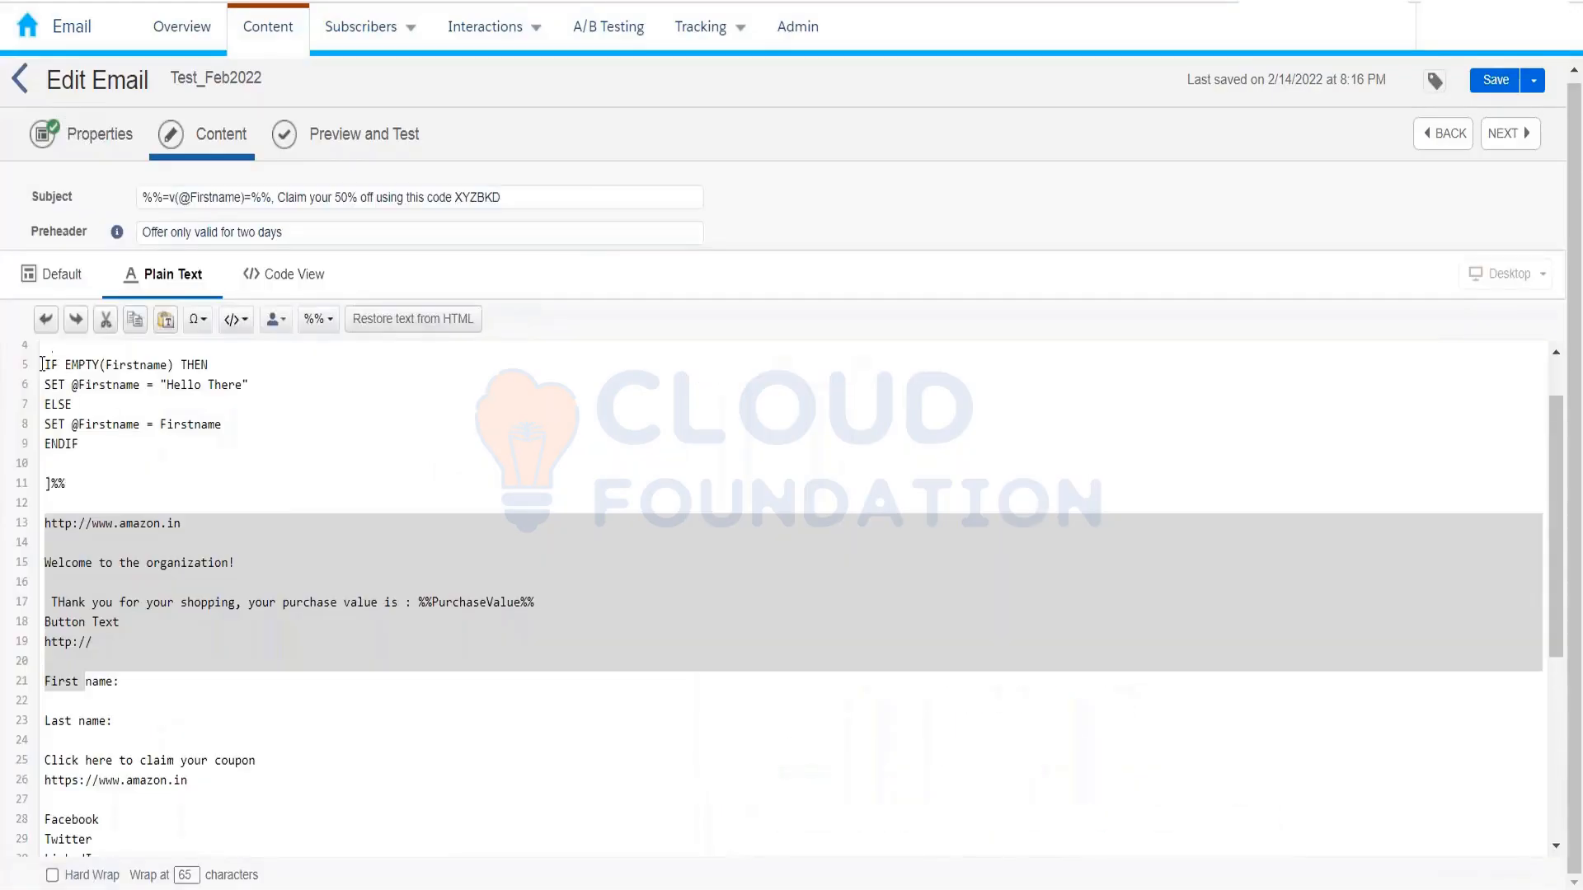
drag(42, 364, 78, 480)
scroll(167, 453, up, 1)
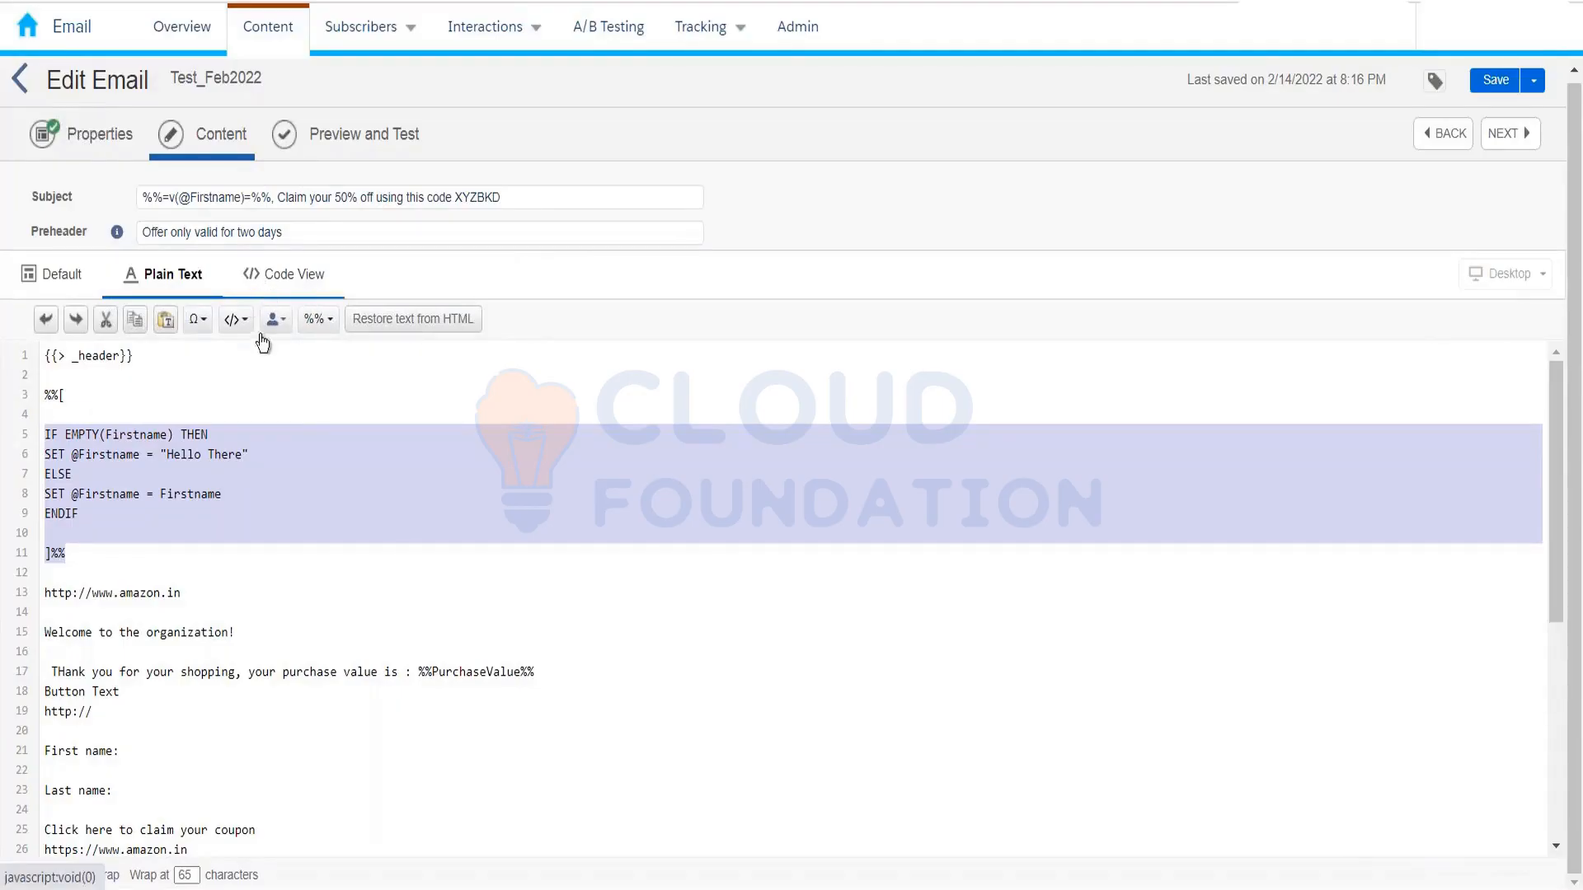
click(280, 276)
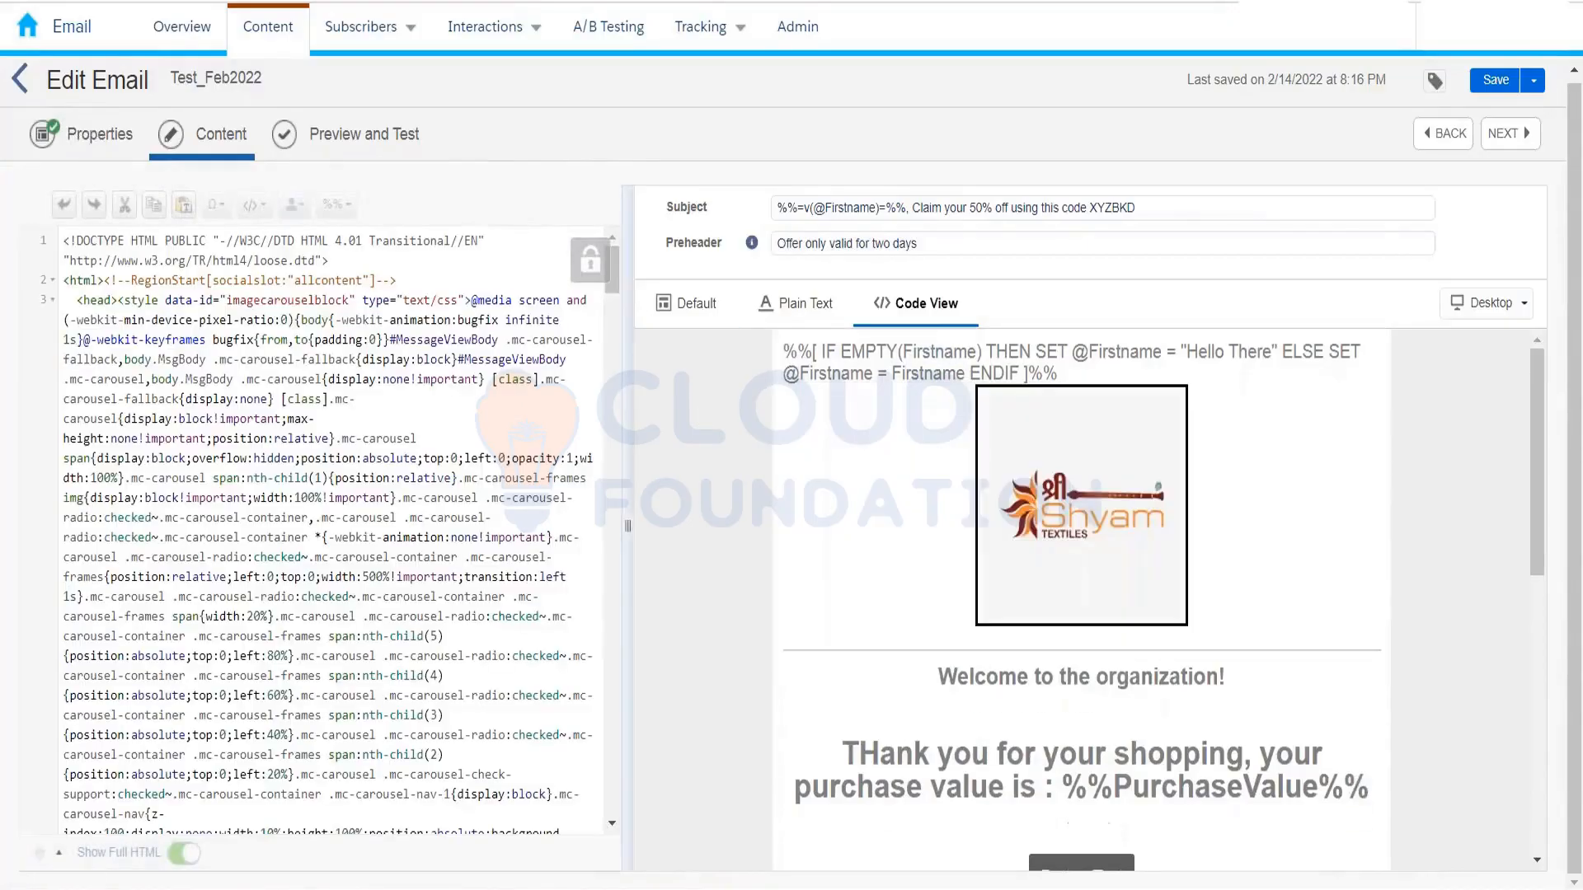
Step: Scroll through the HTML source and preview, then return to the Default block view
scroll(610, 319, down, 2)
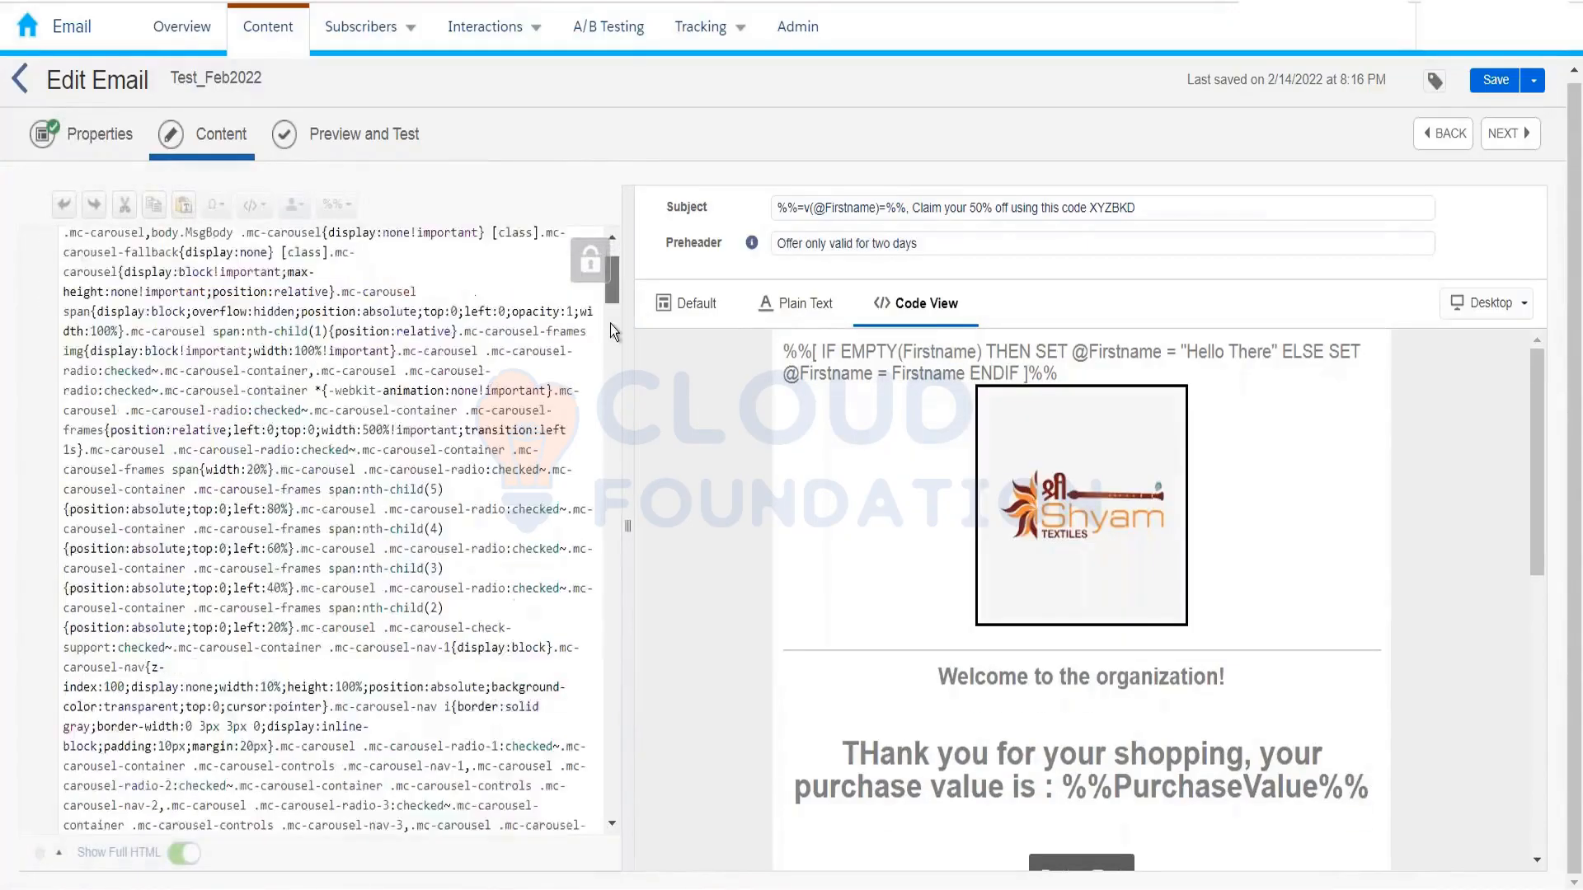
drag(610, 324, 603, 793)
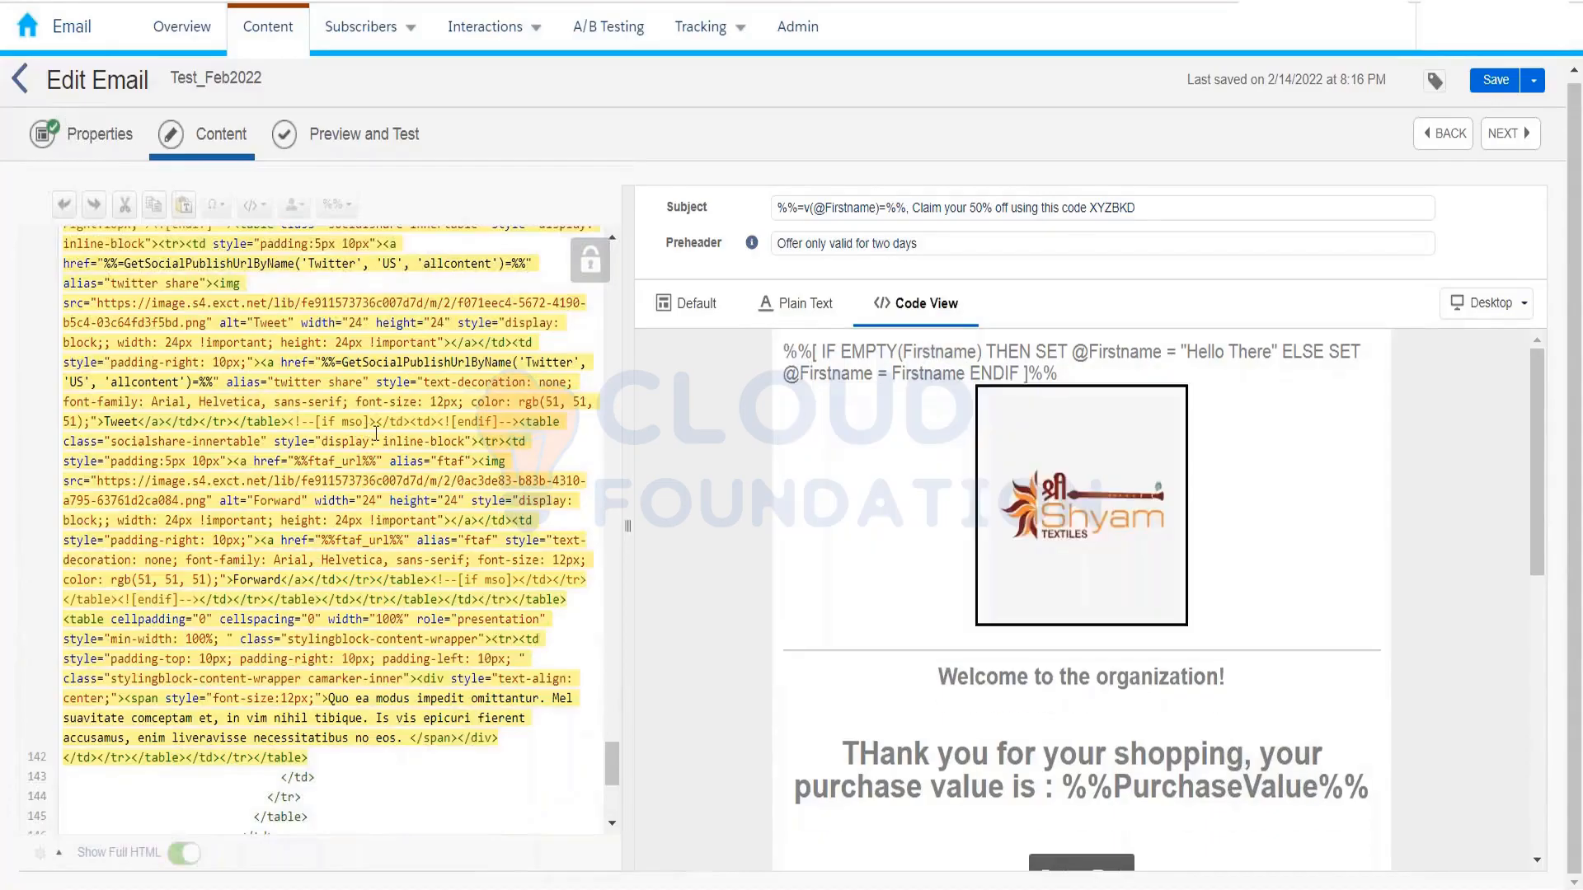
scroll(852, 650, down, 5)
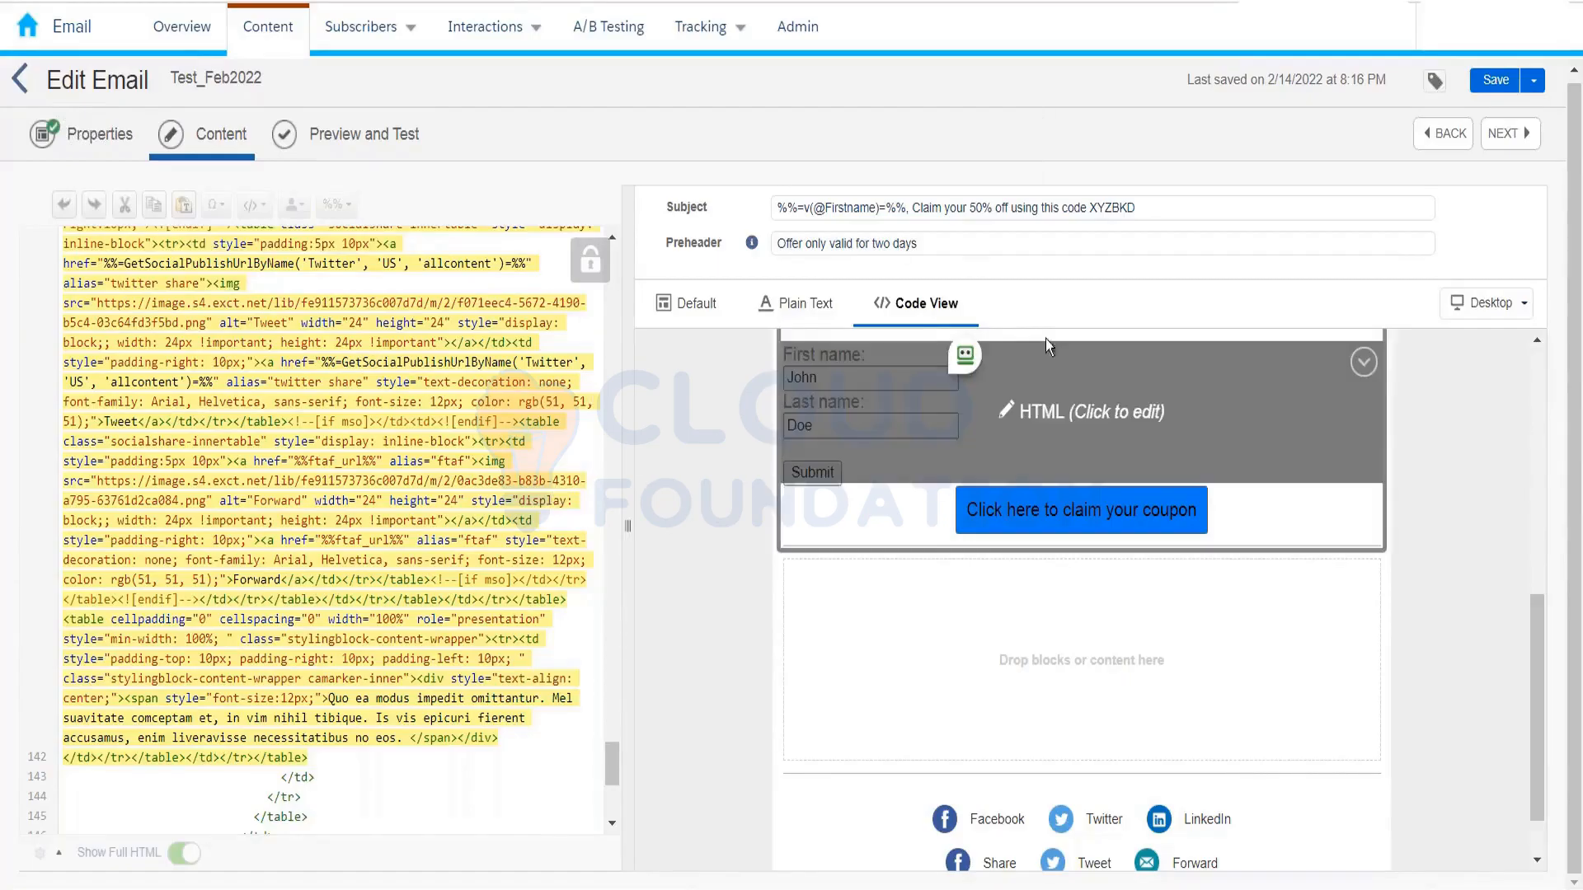
drag(1540, 702, 1539, 458)
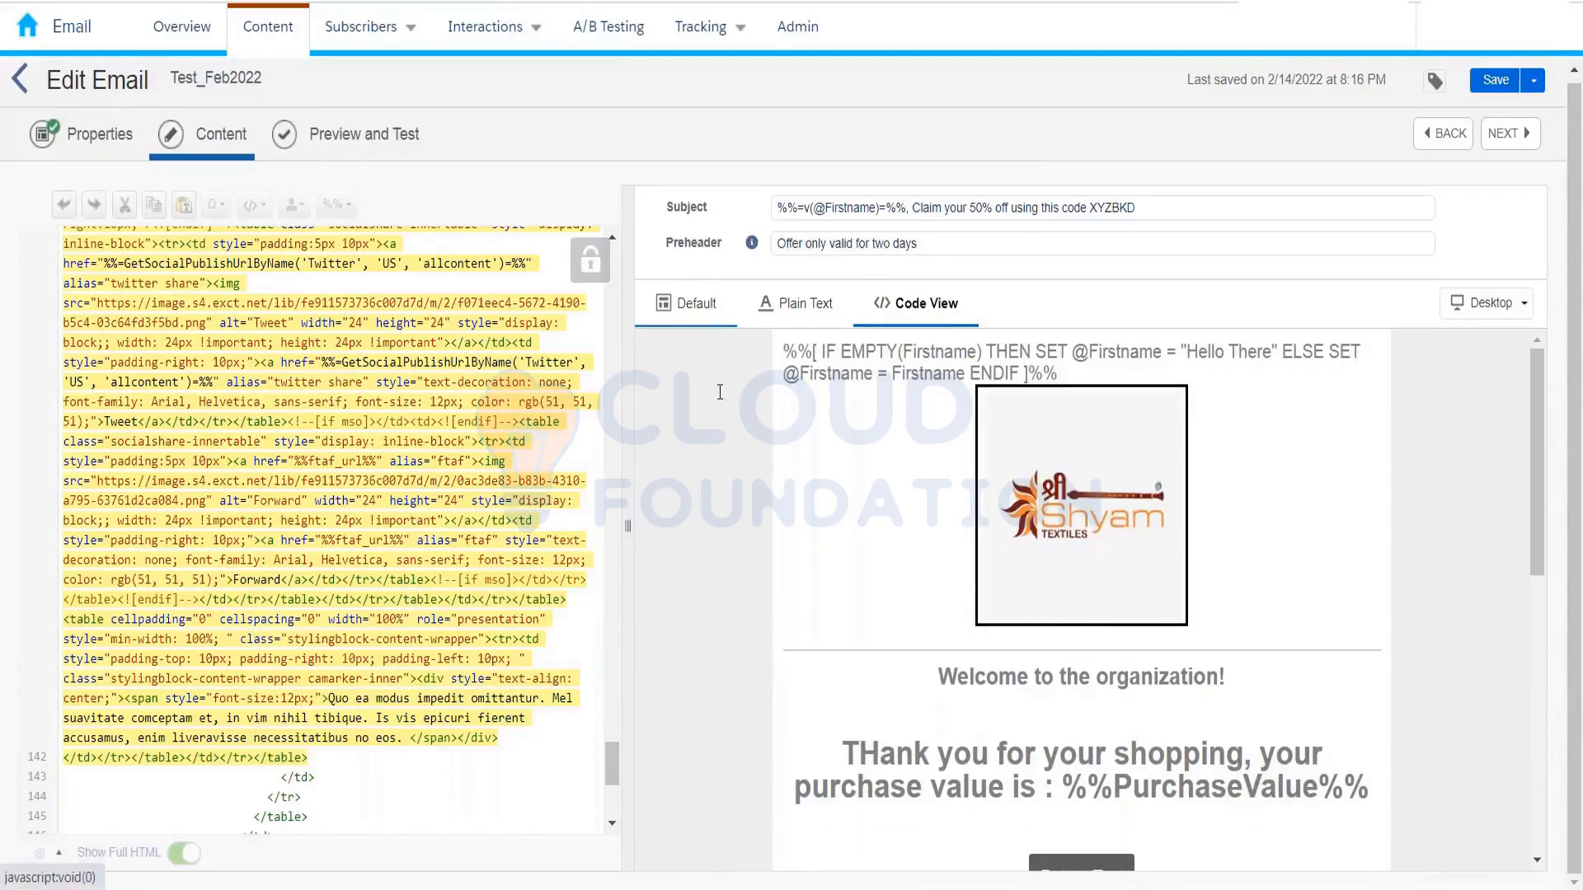
click(750, 315)
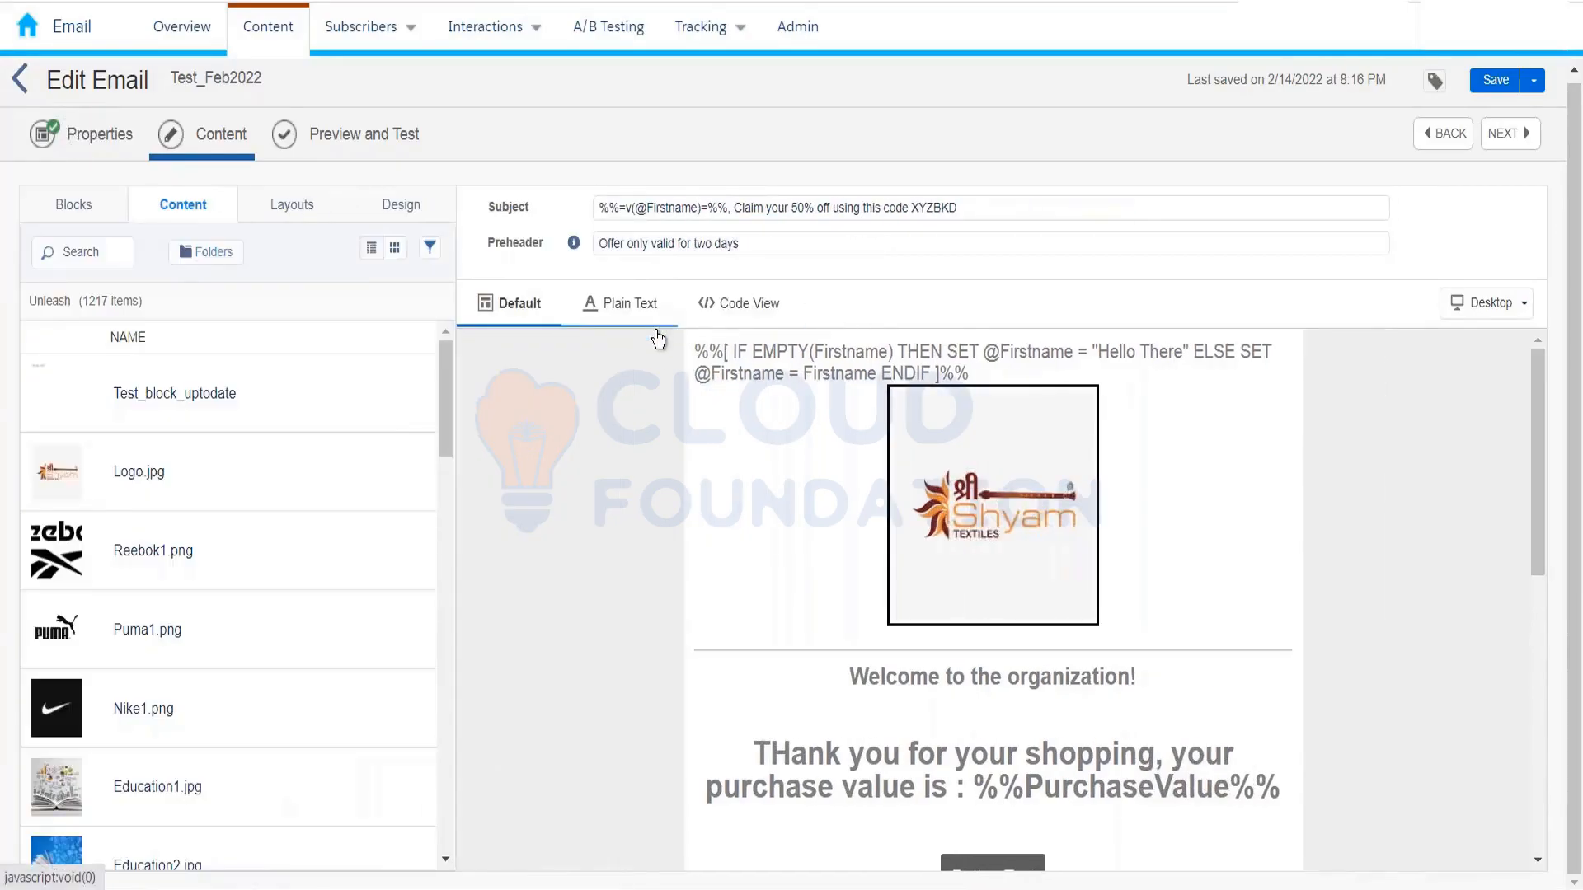
Step: Show the content blocks list and save Test_Feb2022, updating last-saved to 8:23 PM
click(104, 213)
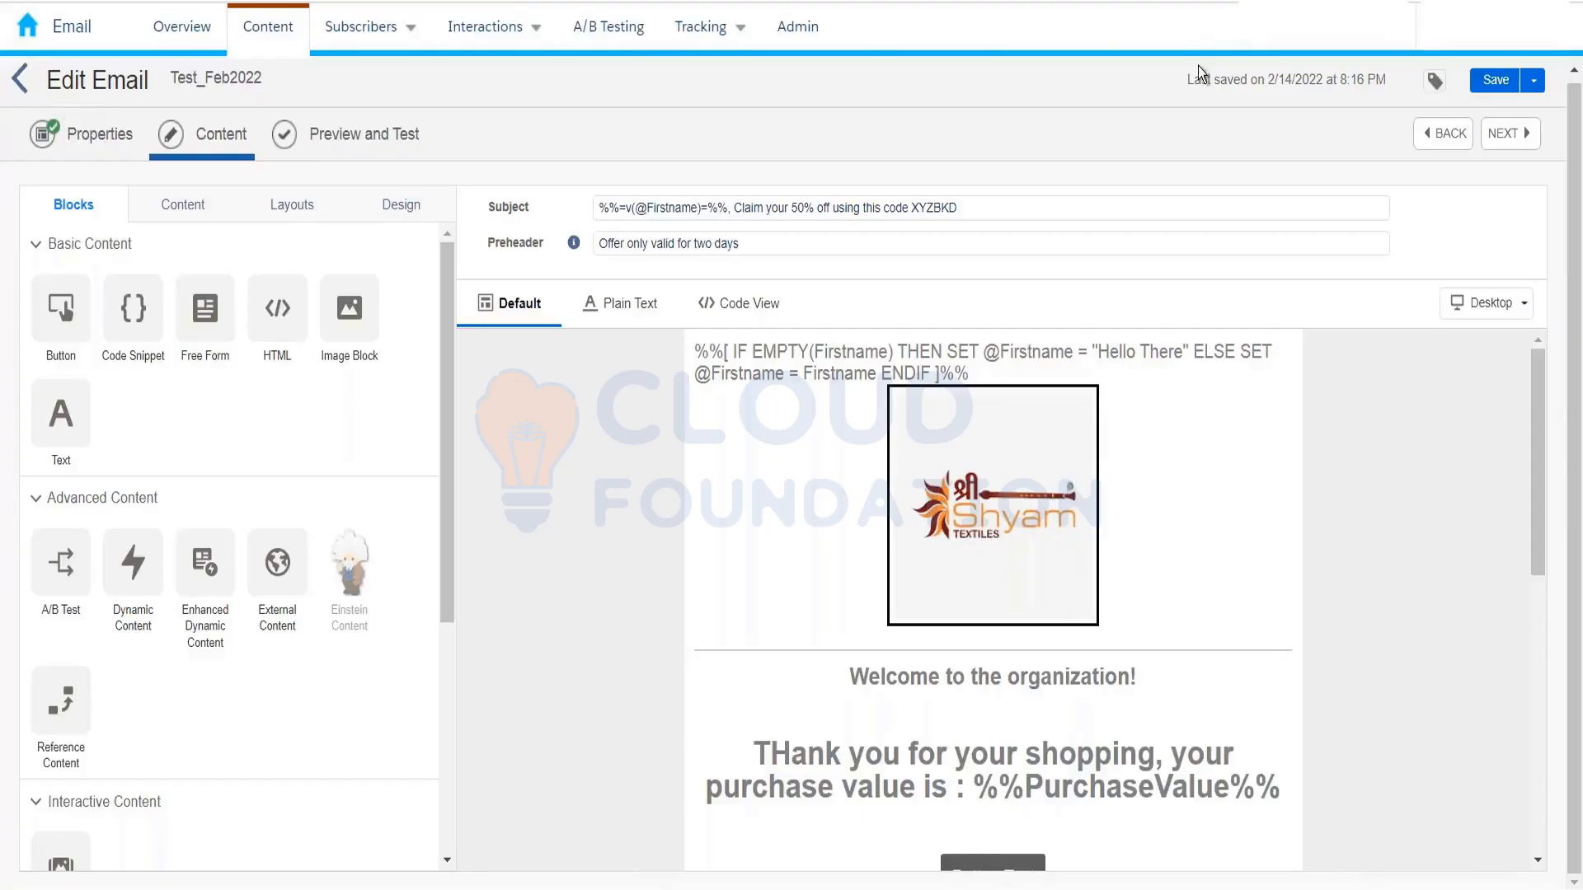
click(1477, 85)
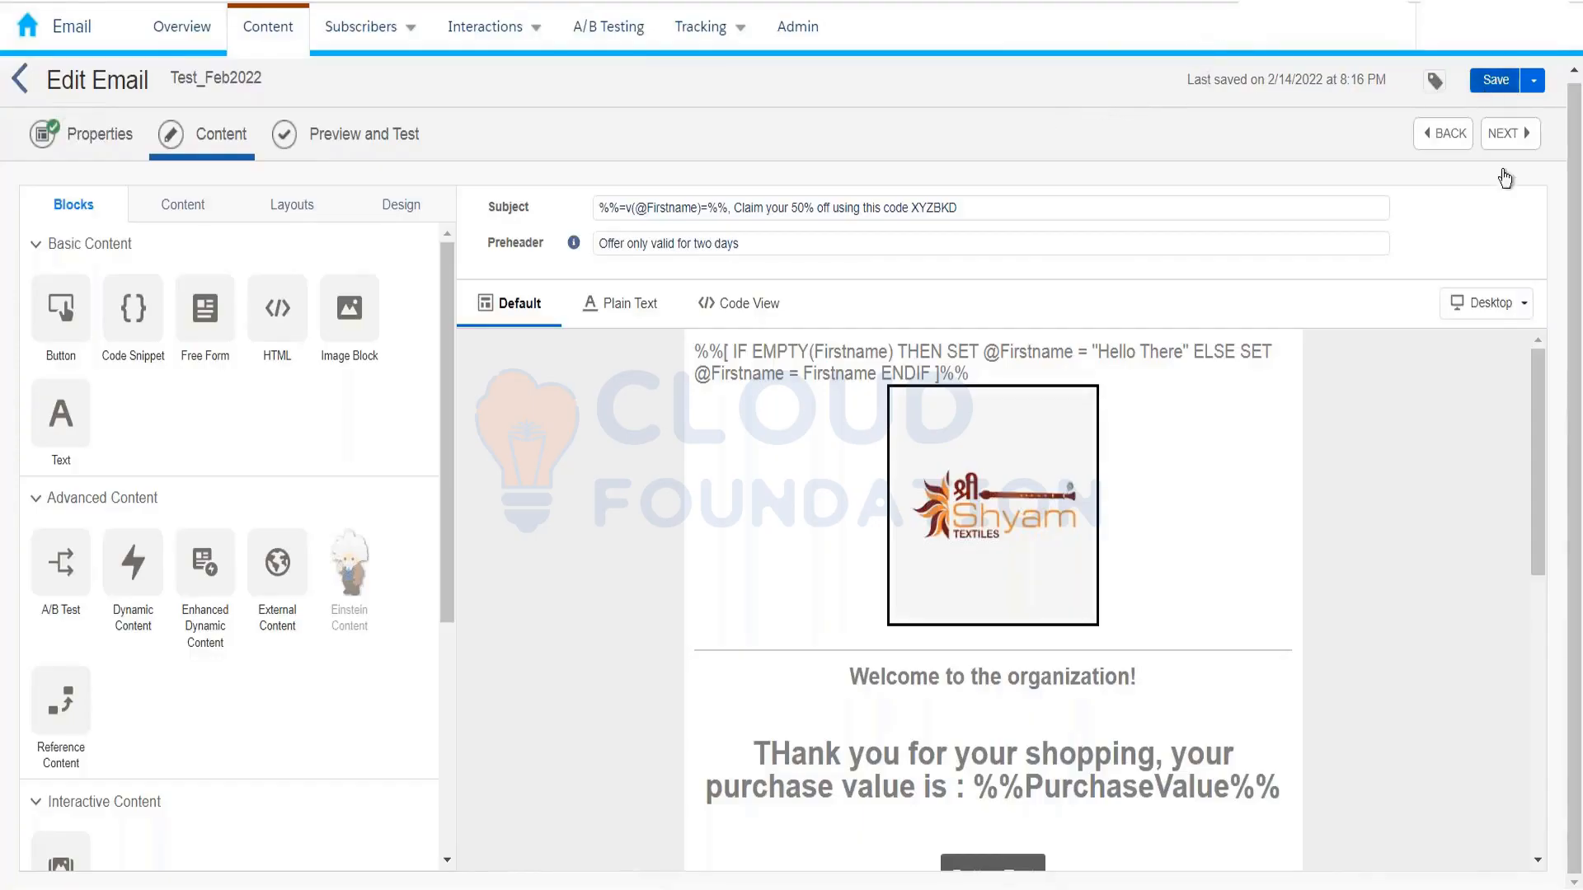
Step: Use Save and Send to open the Send Email wizard, then look over the Subscribers and Interactions menus
click(1535, 83)
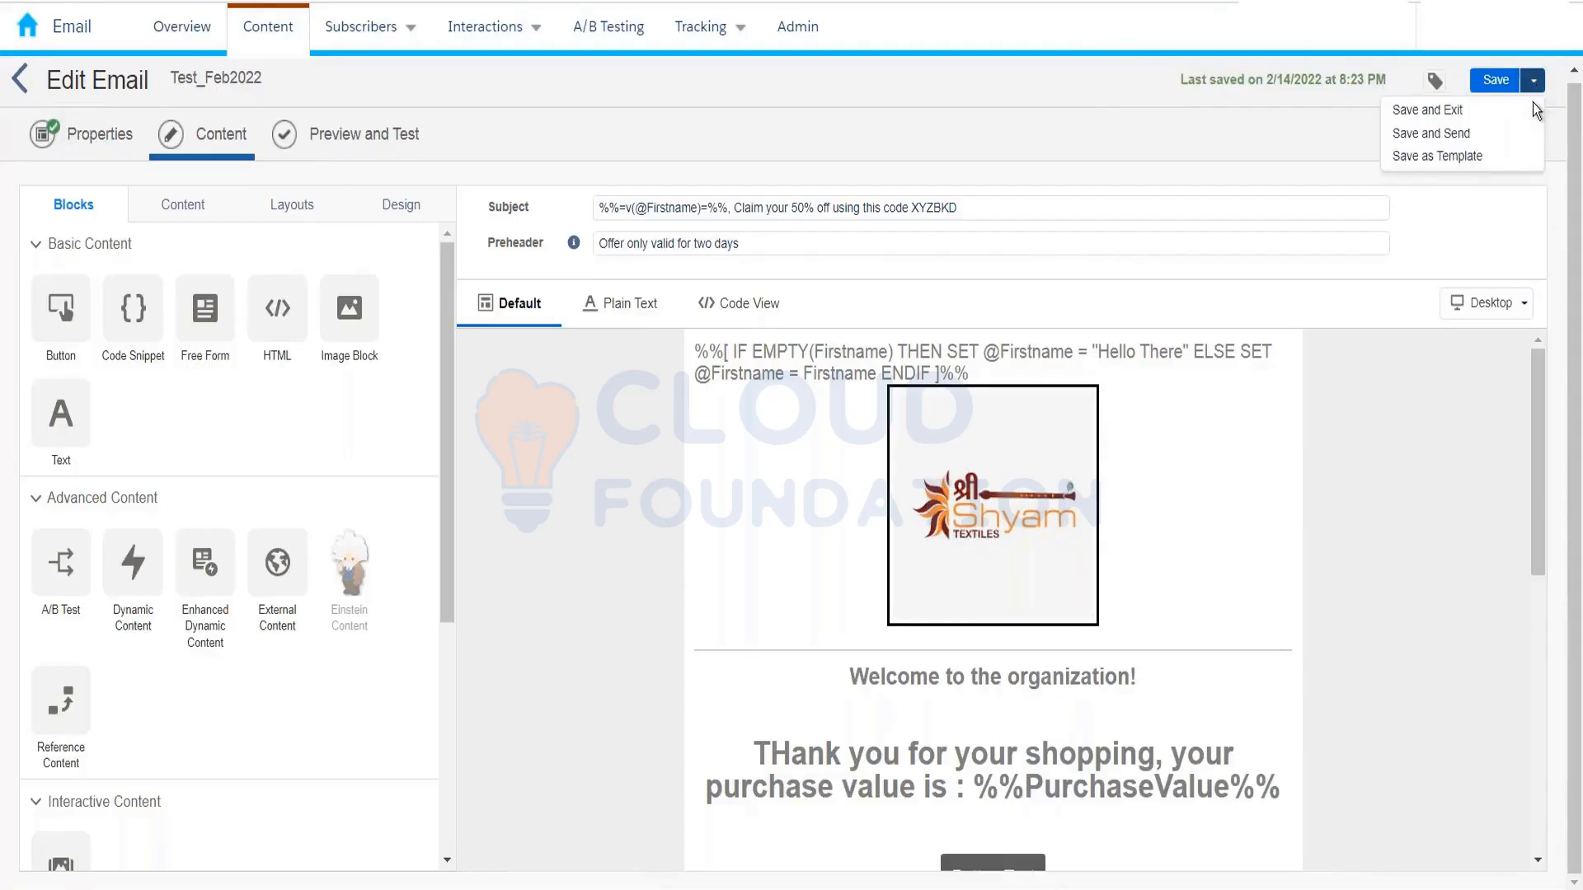
click(1475, 136)
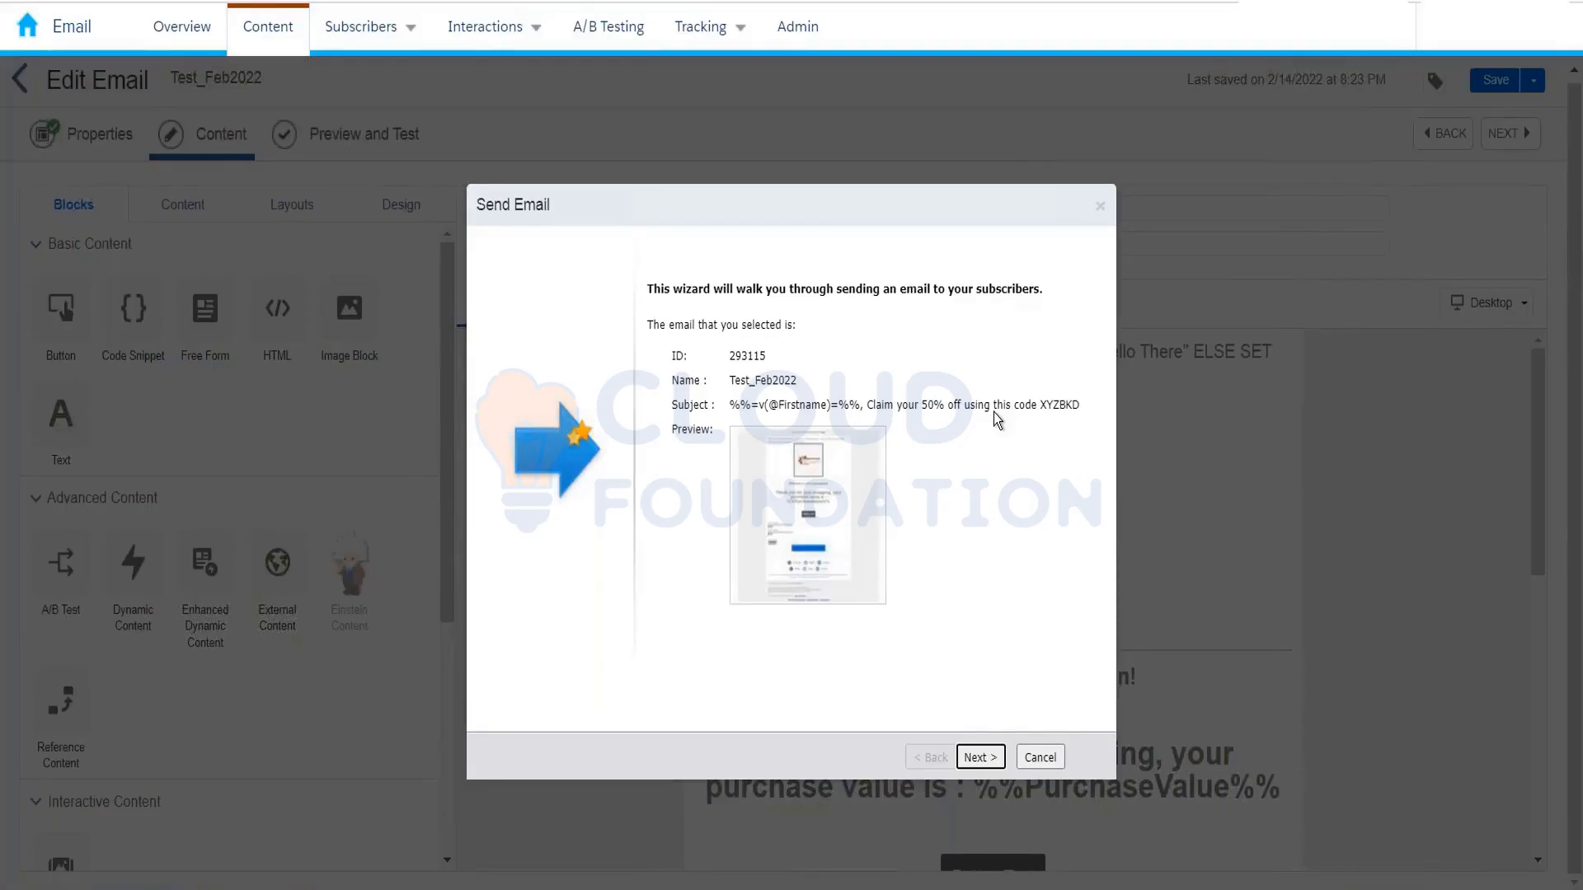
click(404, 47)
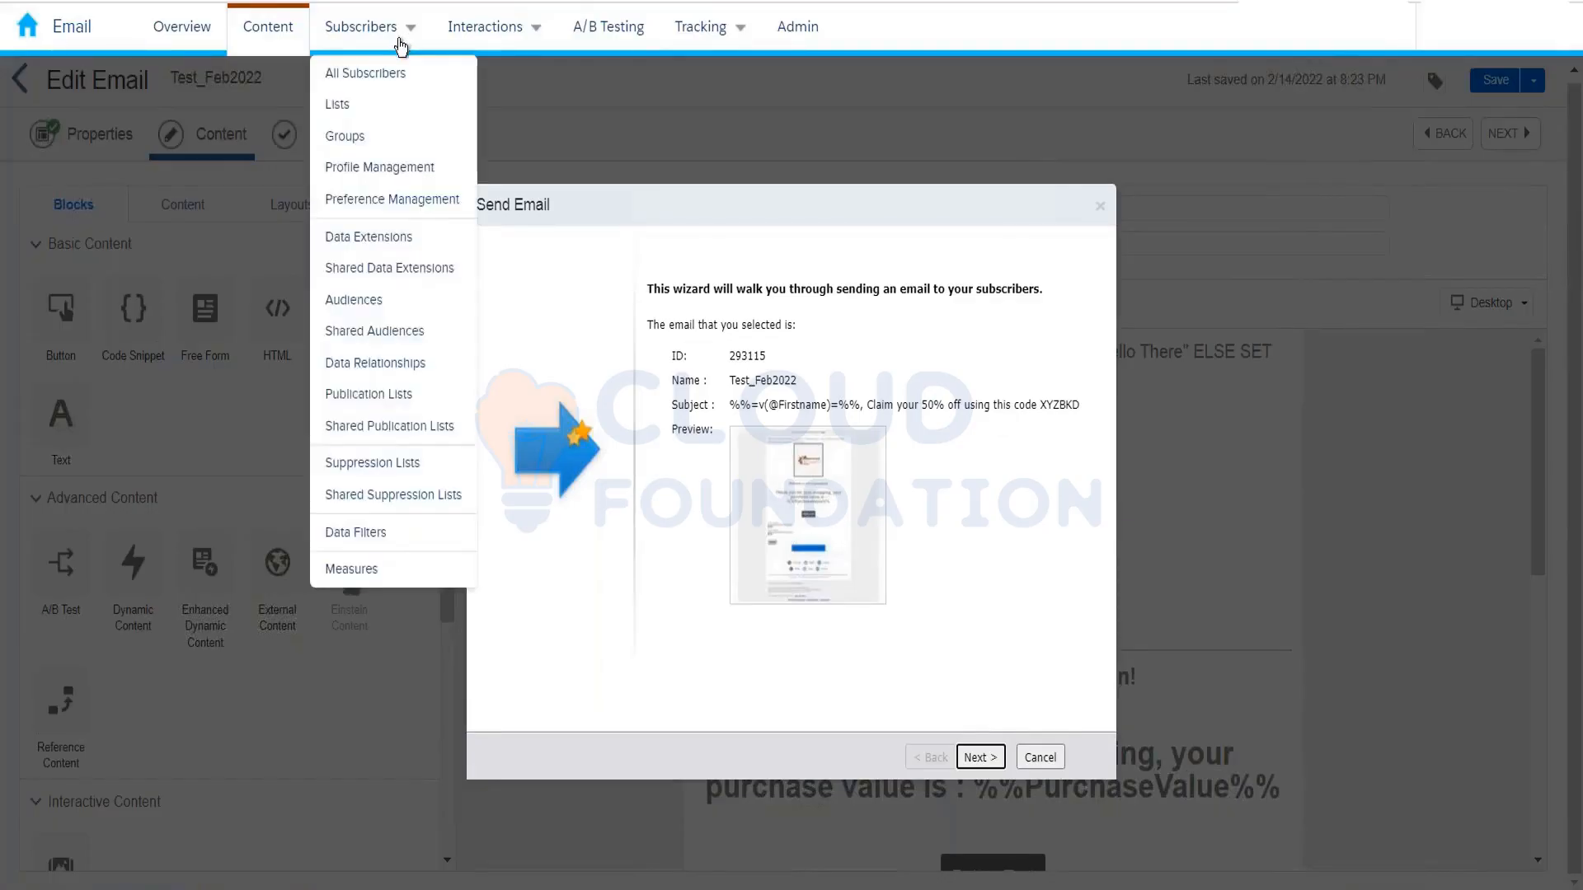
mouse_move(505, 50)
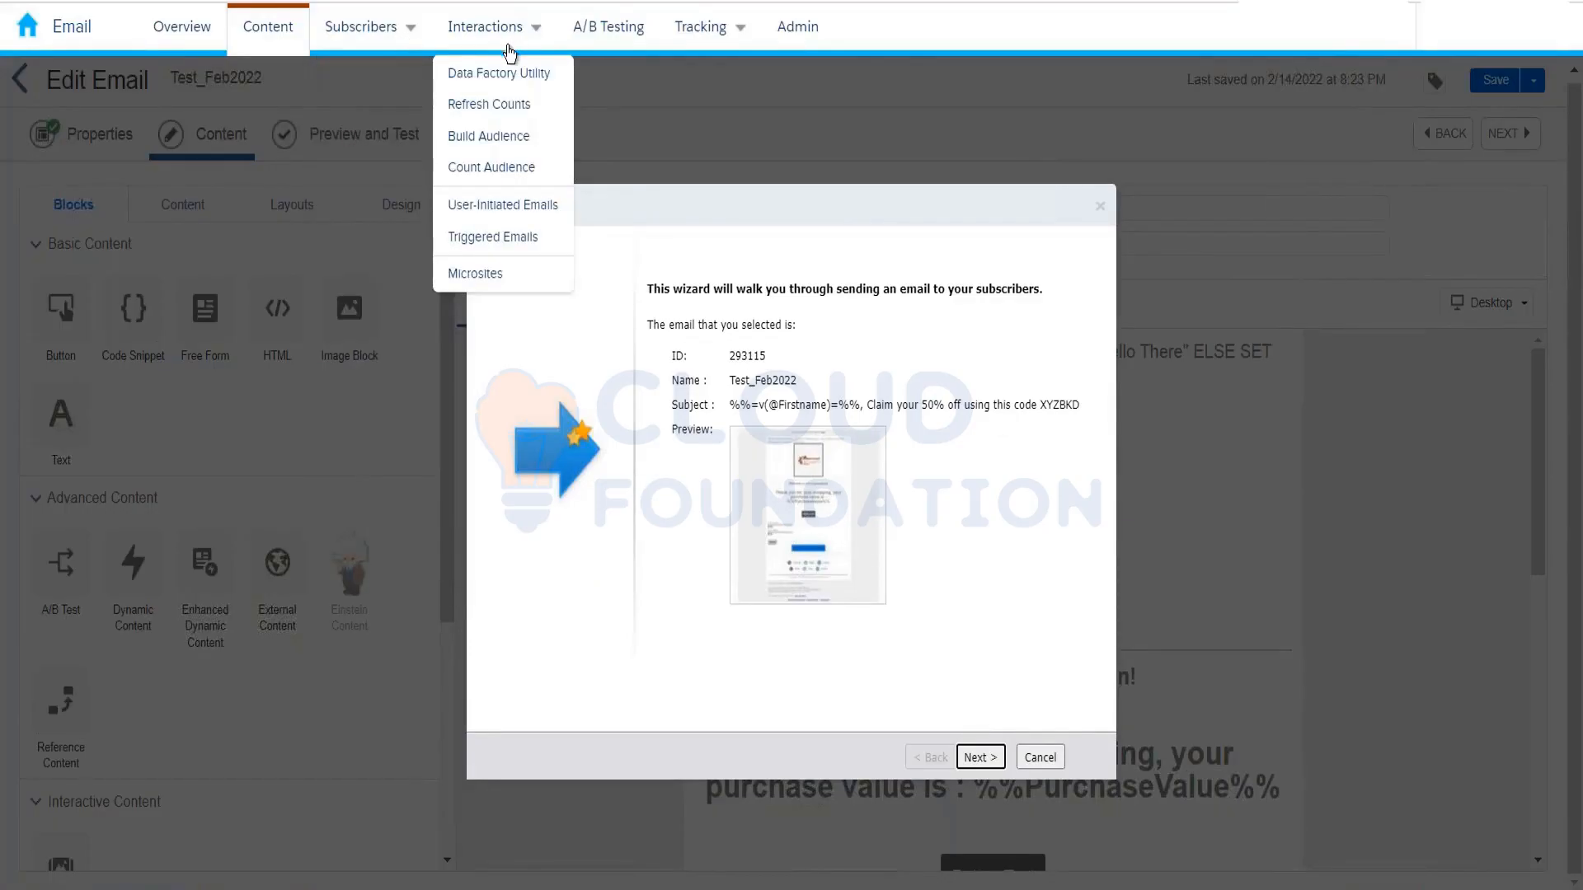
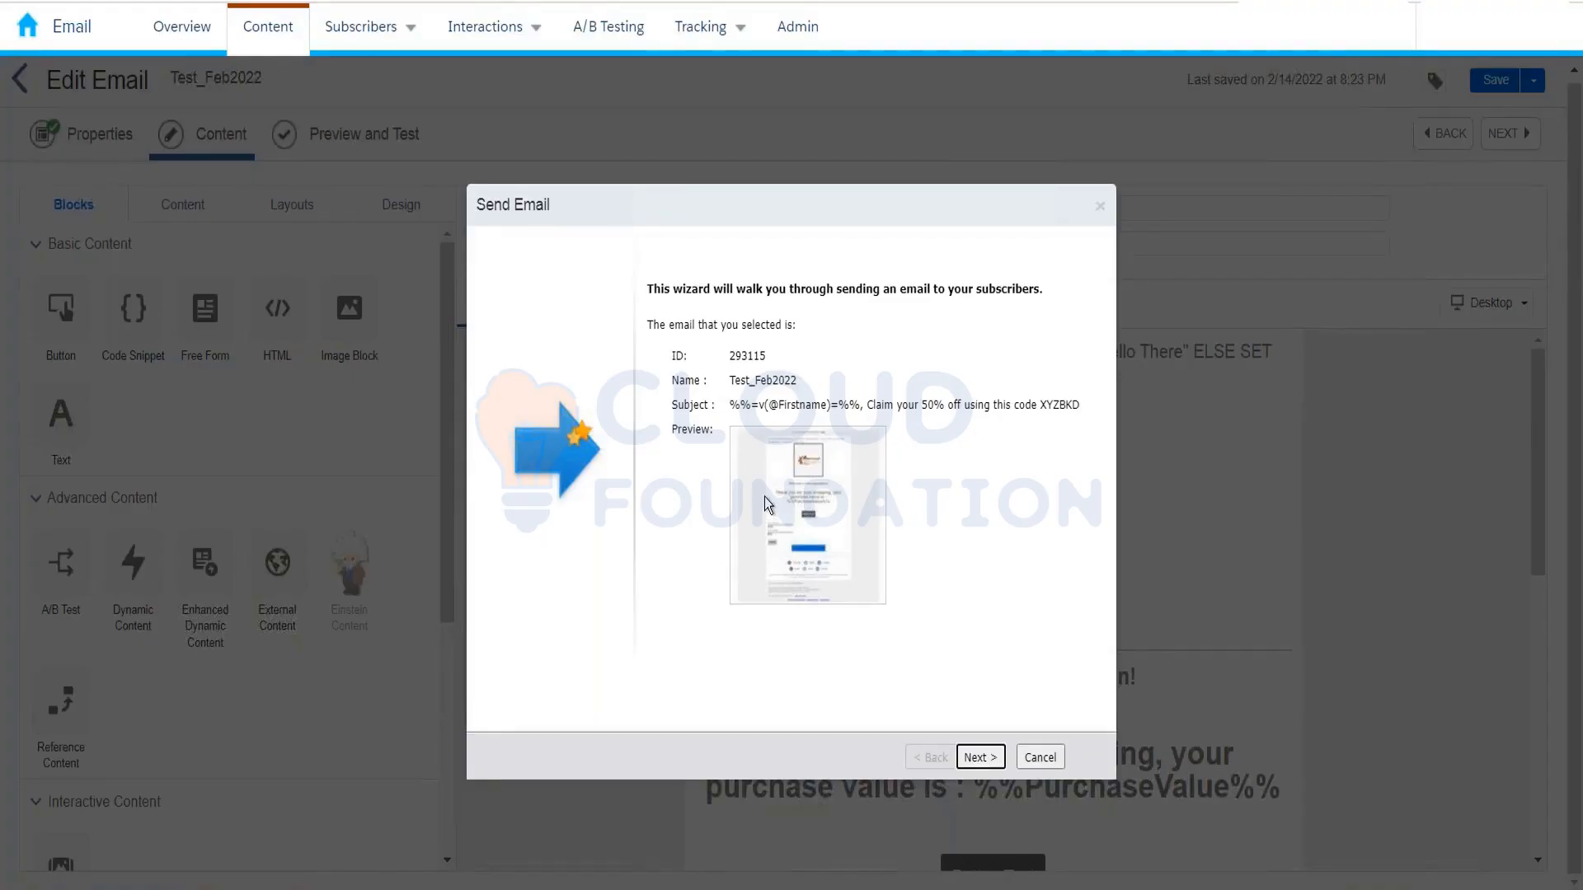
Step: Close the send wizard, then save Test_Feb2022 and relaunch the Send Email wizard
click(1100, 206)
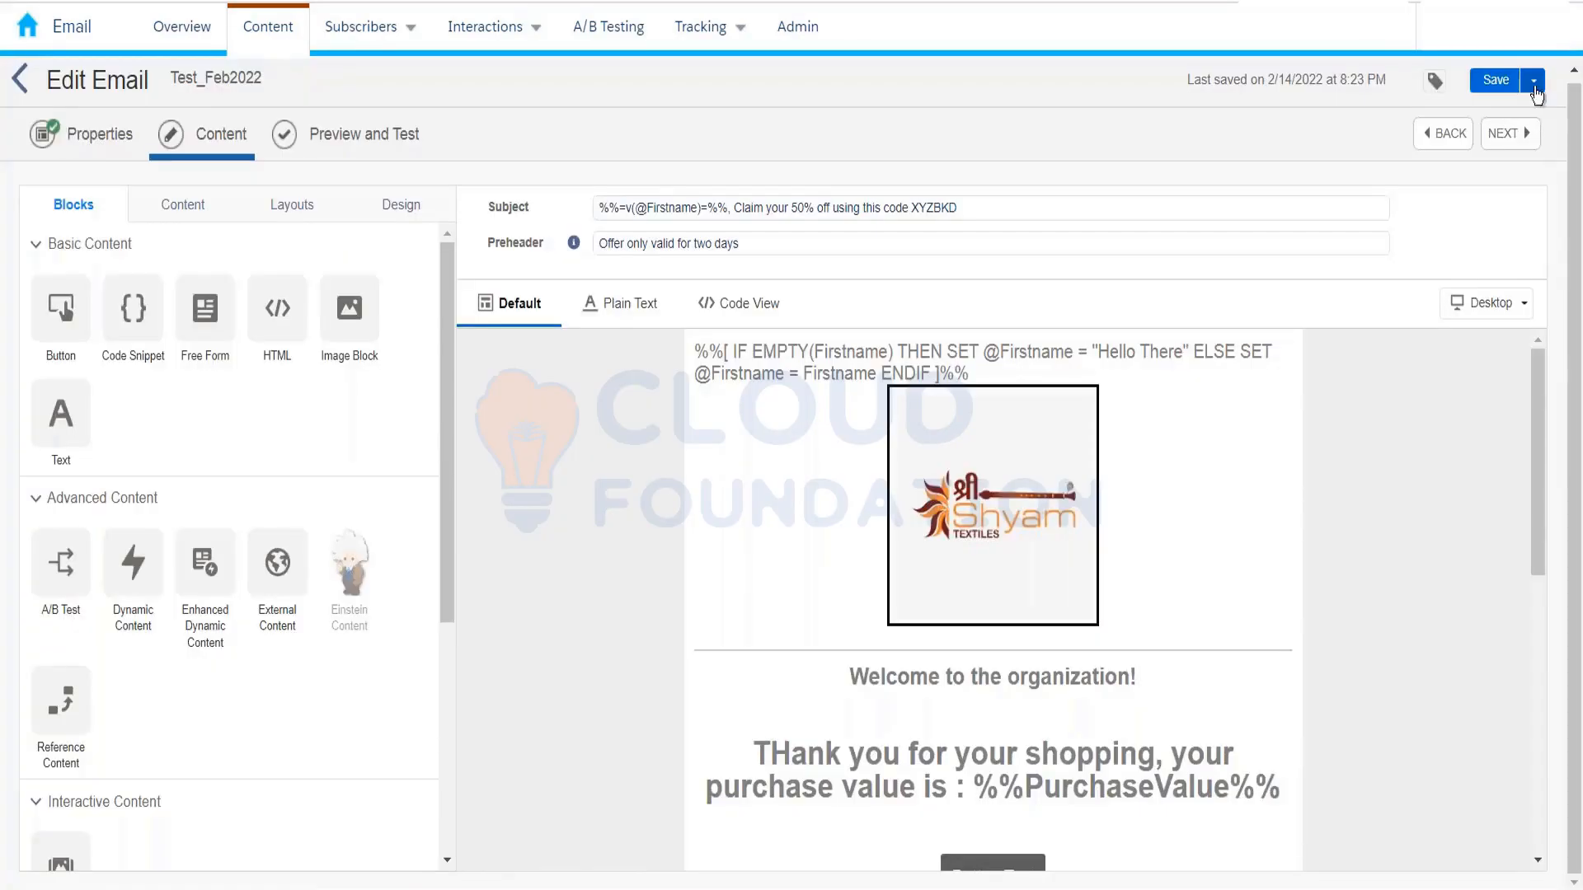
click(1535, 94)
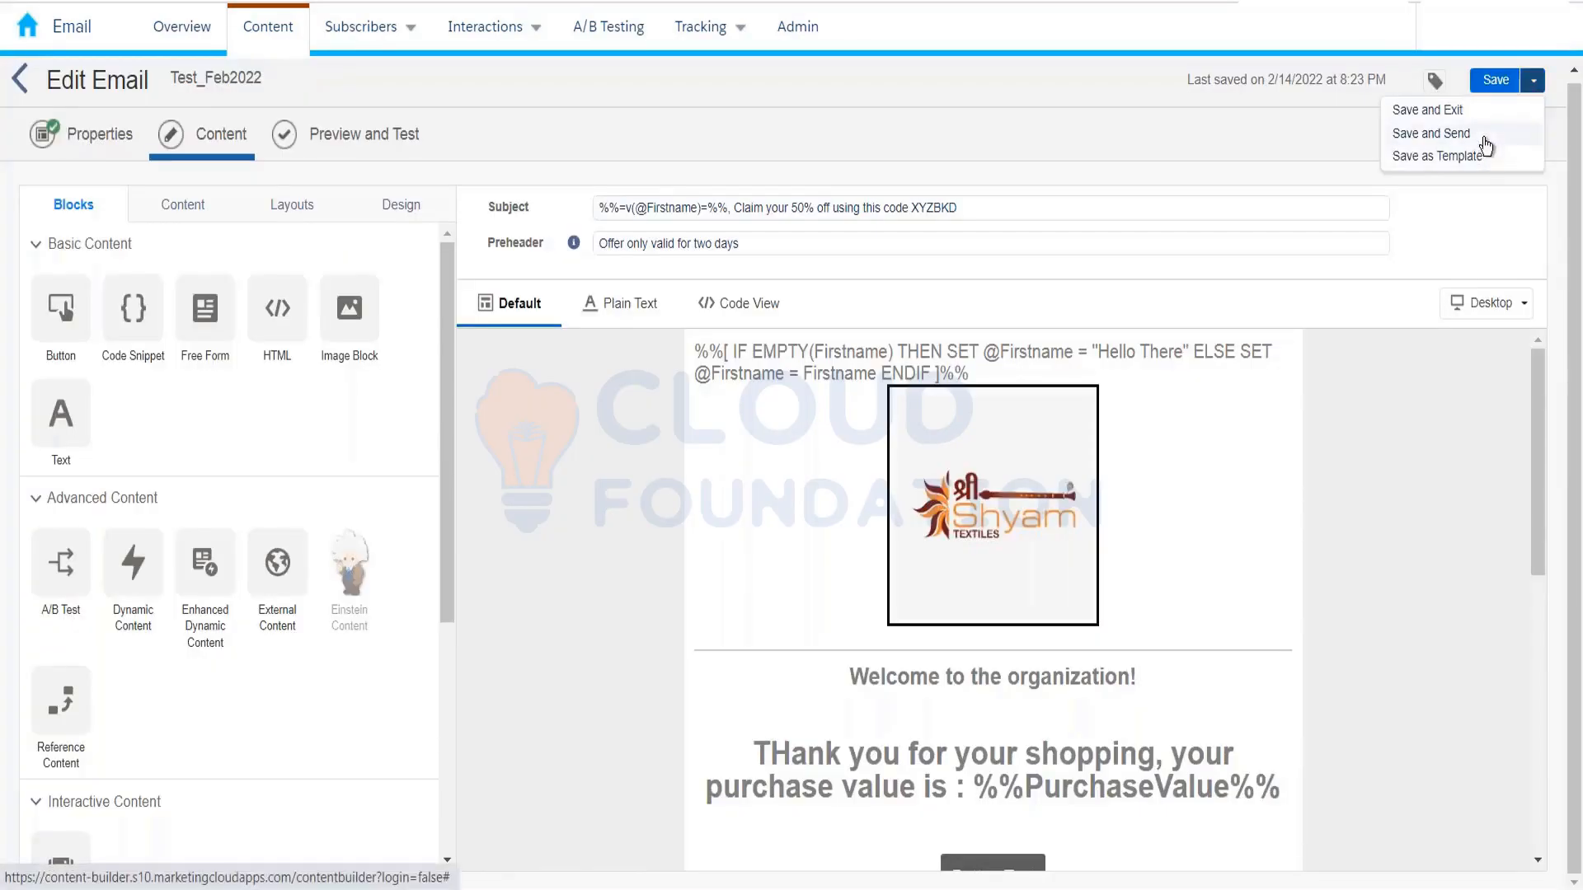
click(1487, 148)
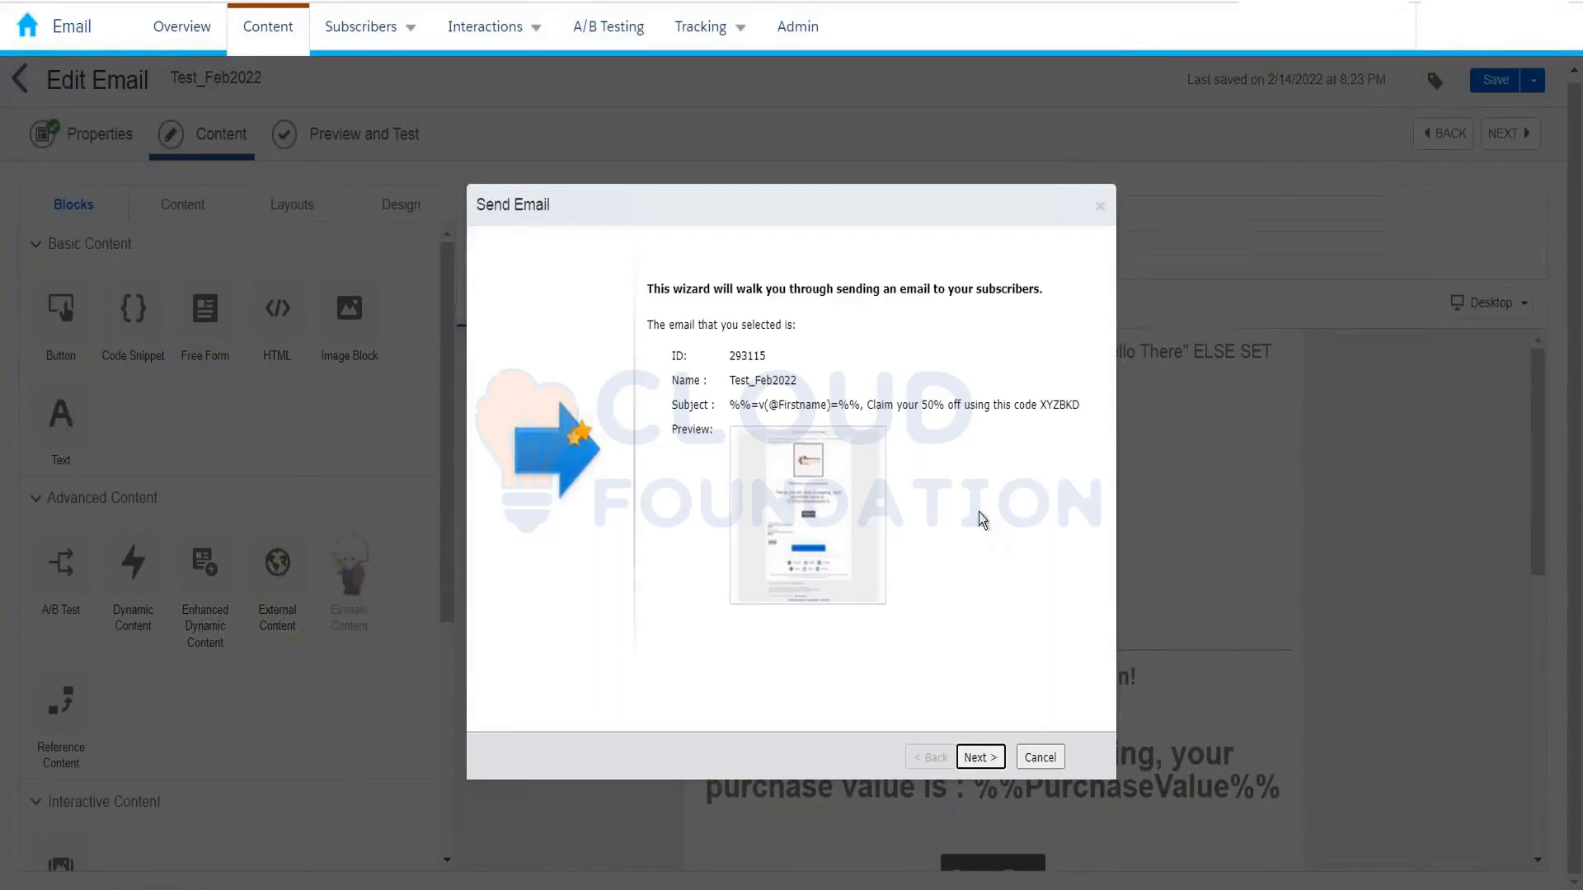
Step: Advance to Choose Recipients and compare Data Extension, Data Filter and Audience, ending on Audience
click(982, 763)
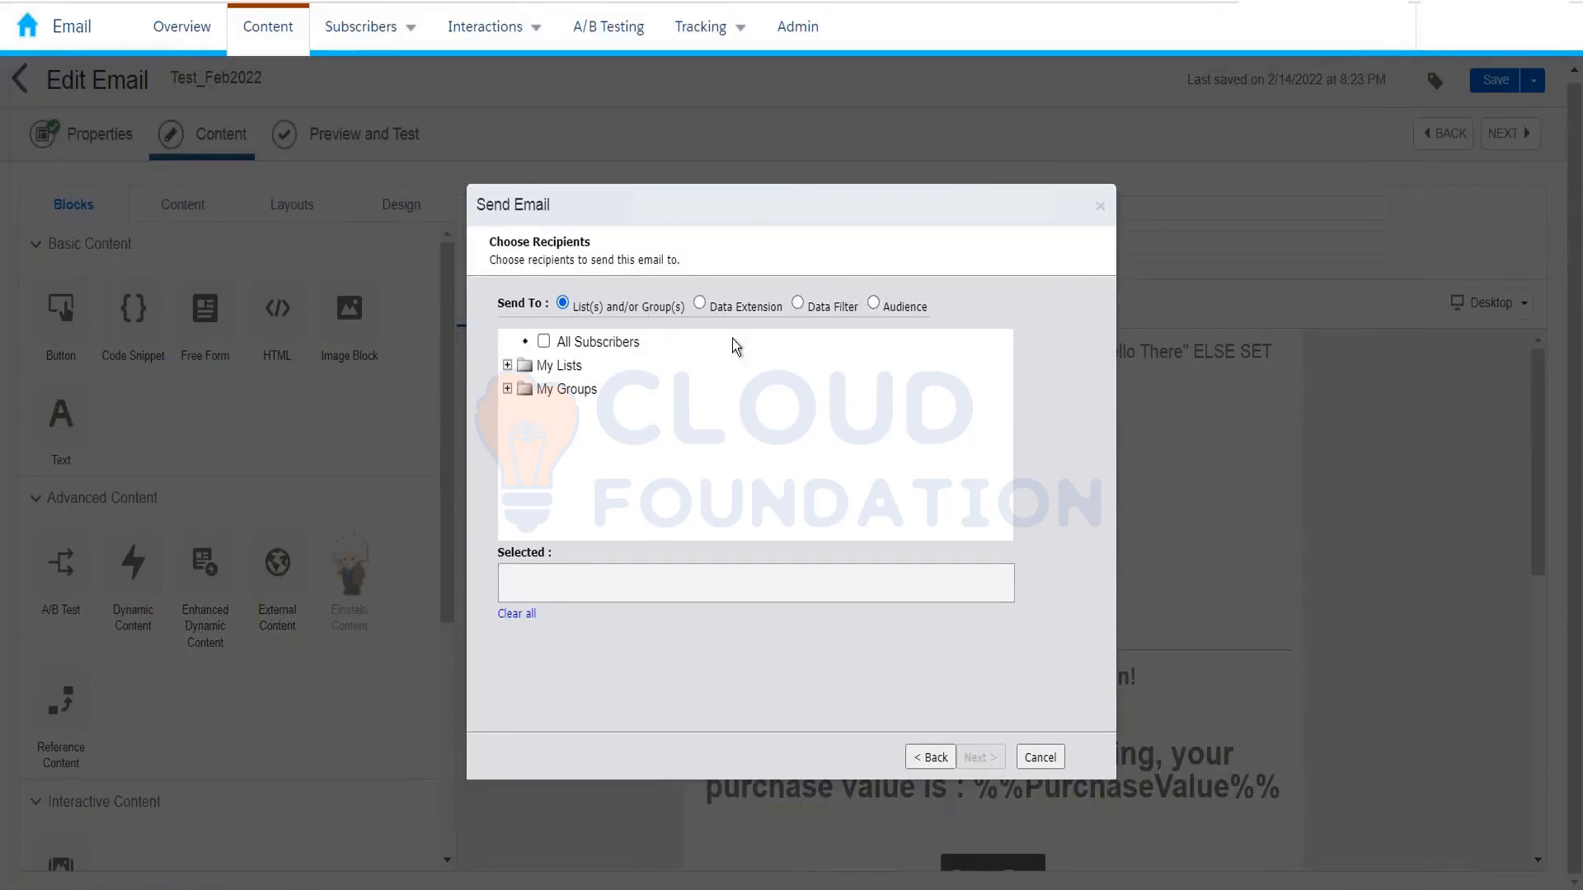
click(775, 312)
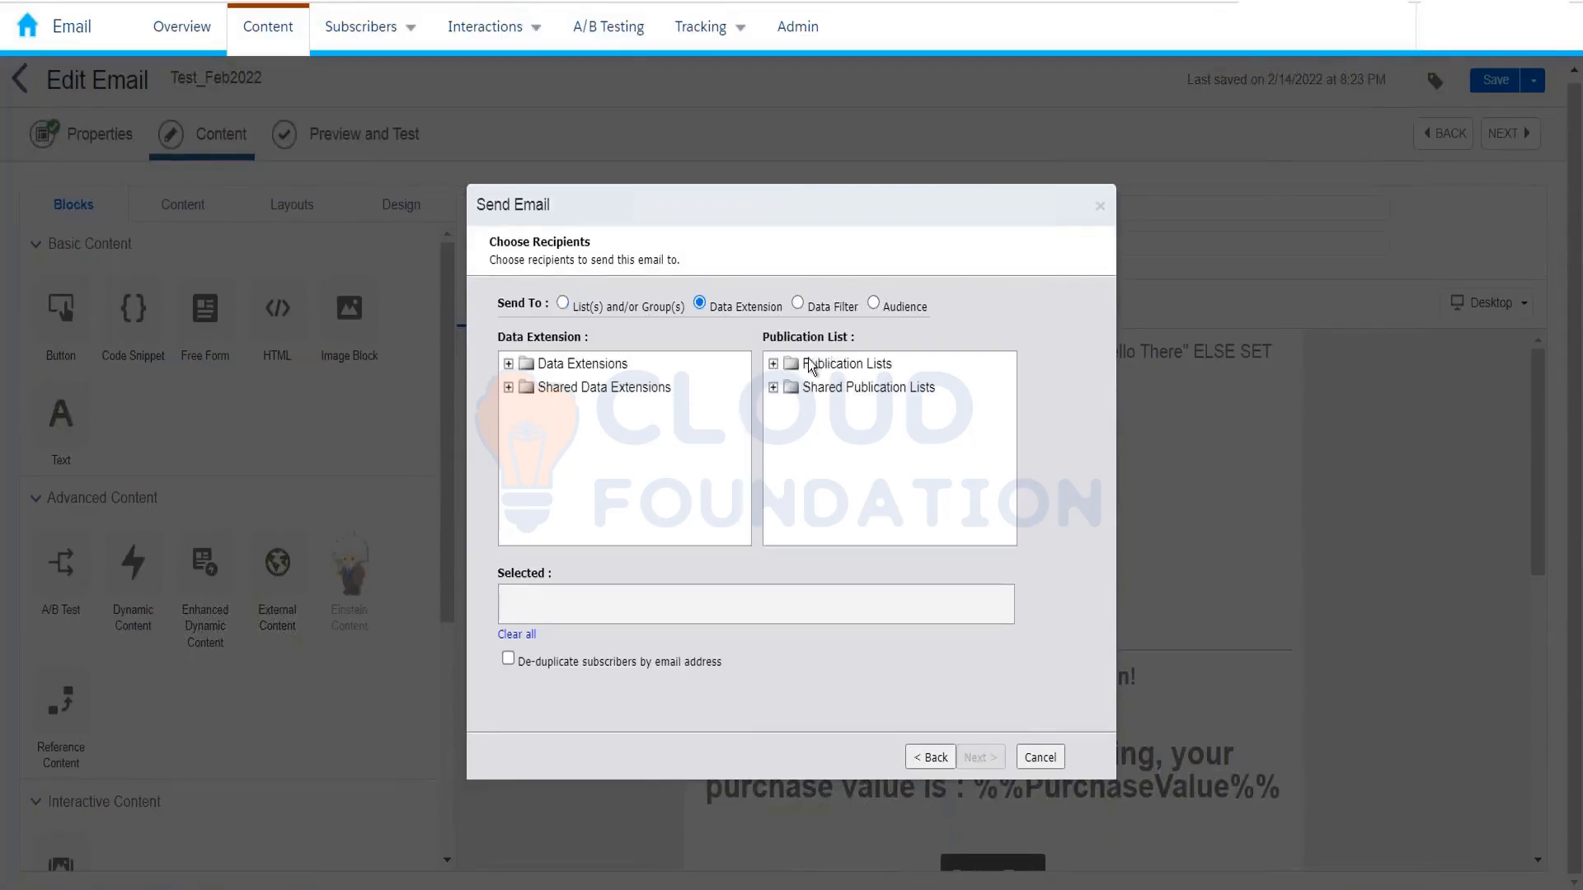
click(832, 309)
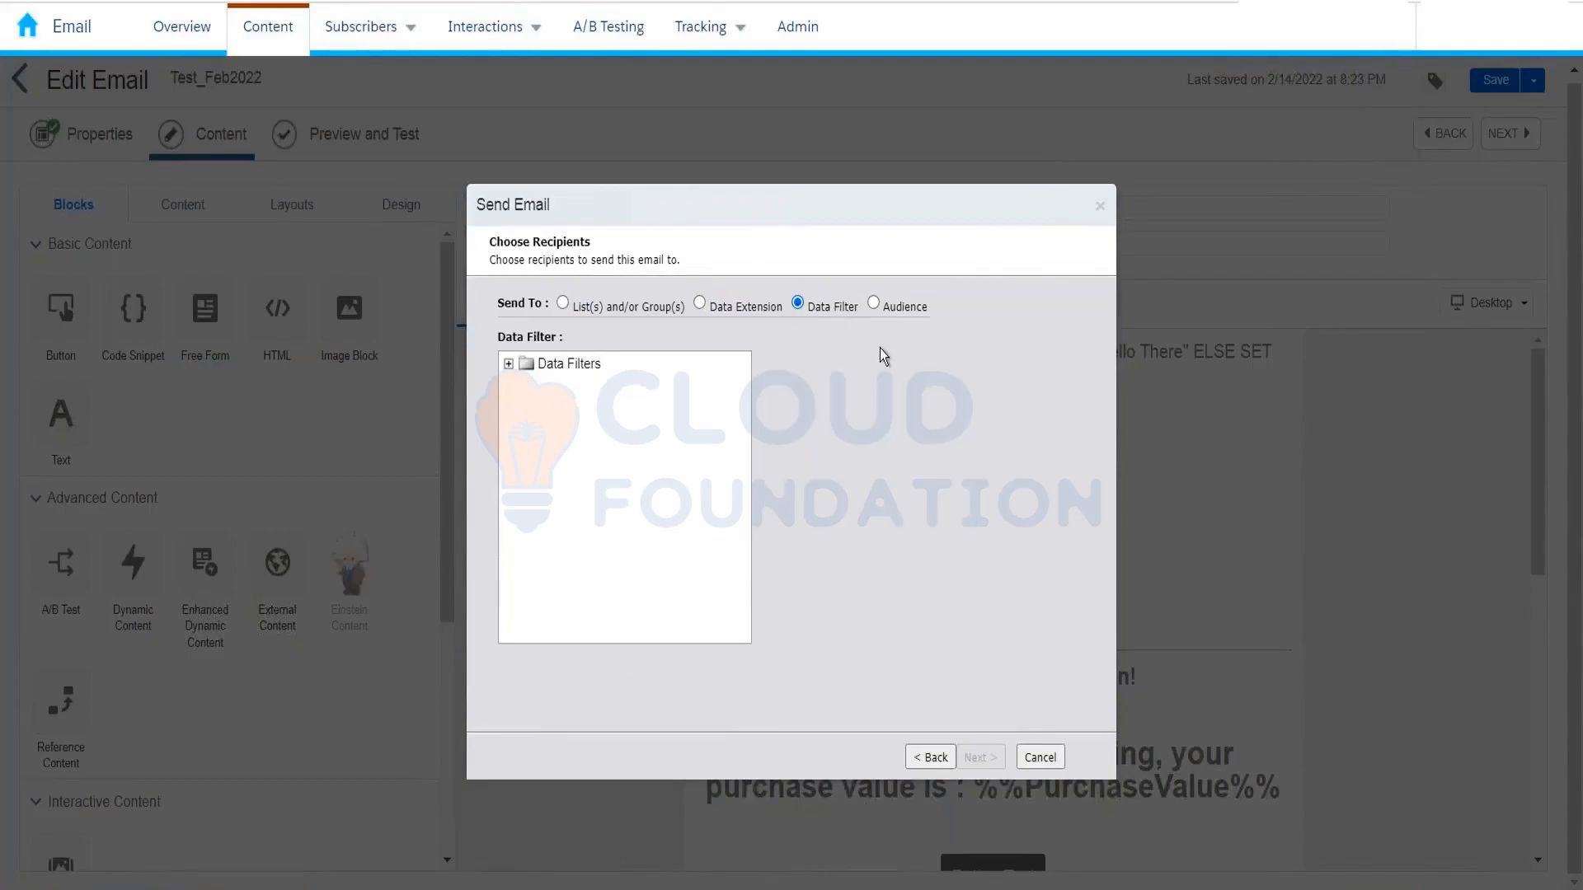
click(913, 318)
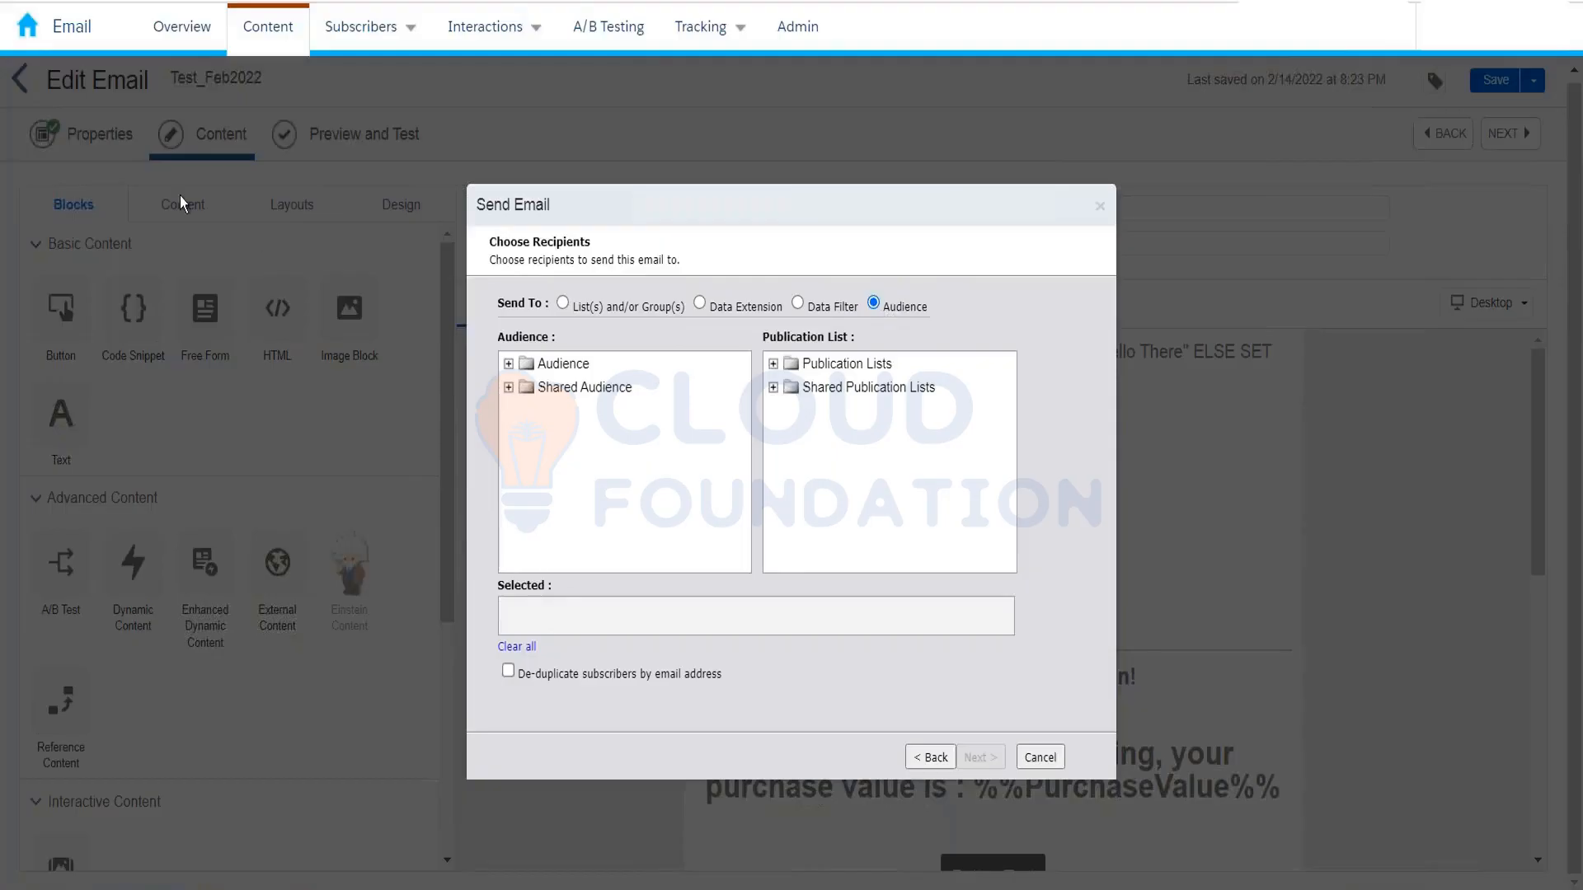
mouse_move(27, 48)
mouse_move(904, 200)
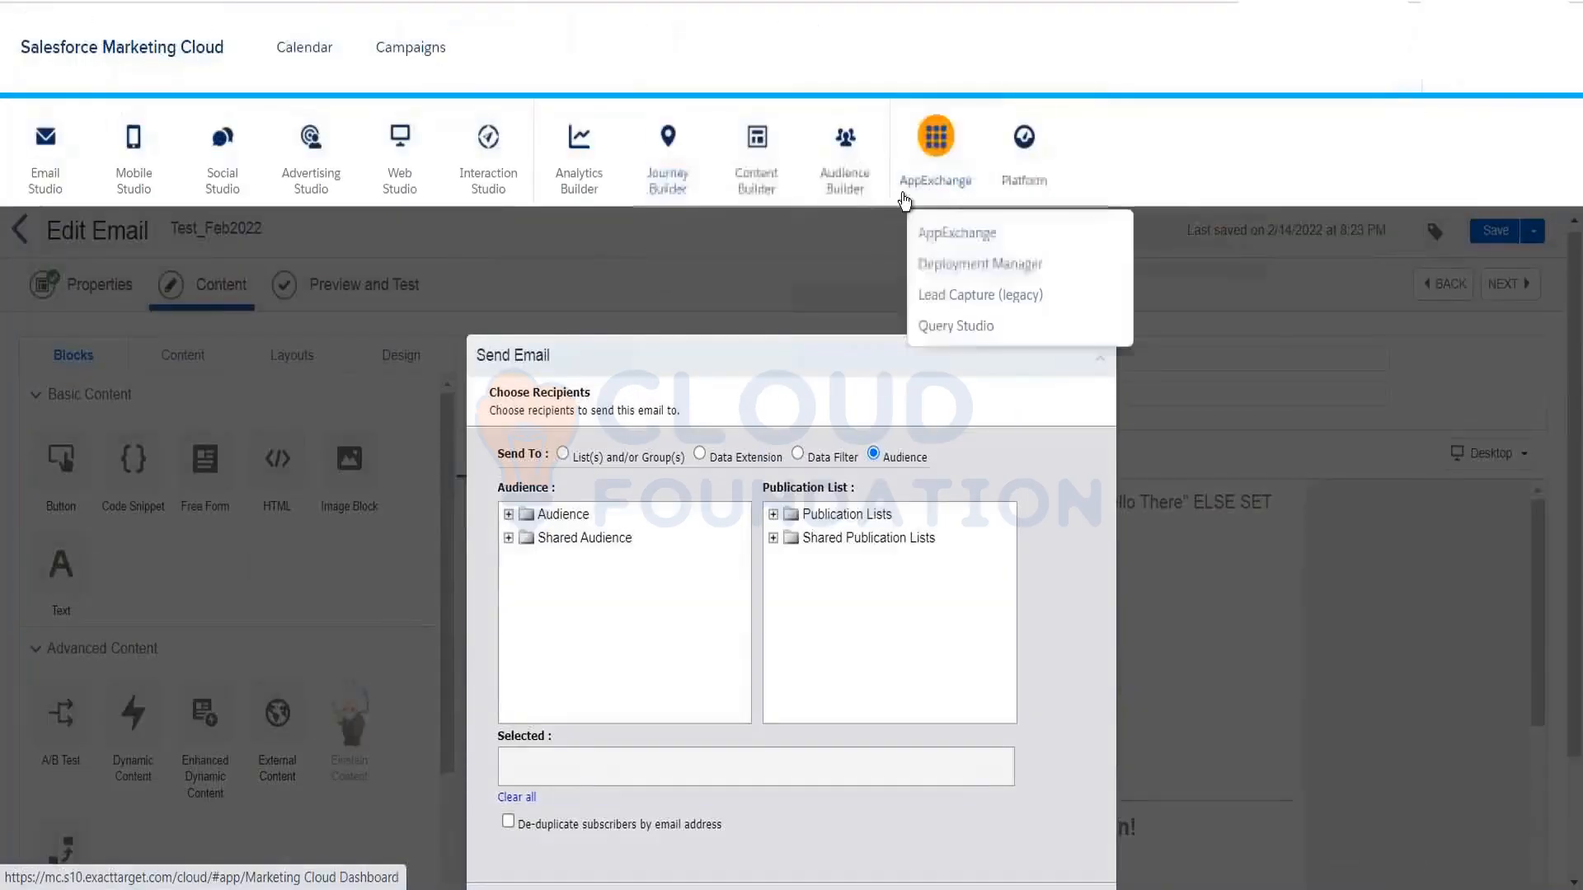
mouse_move(845, 185)
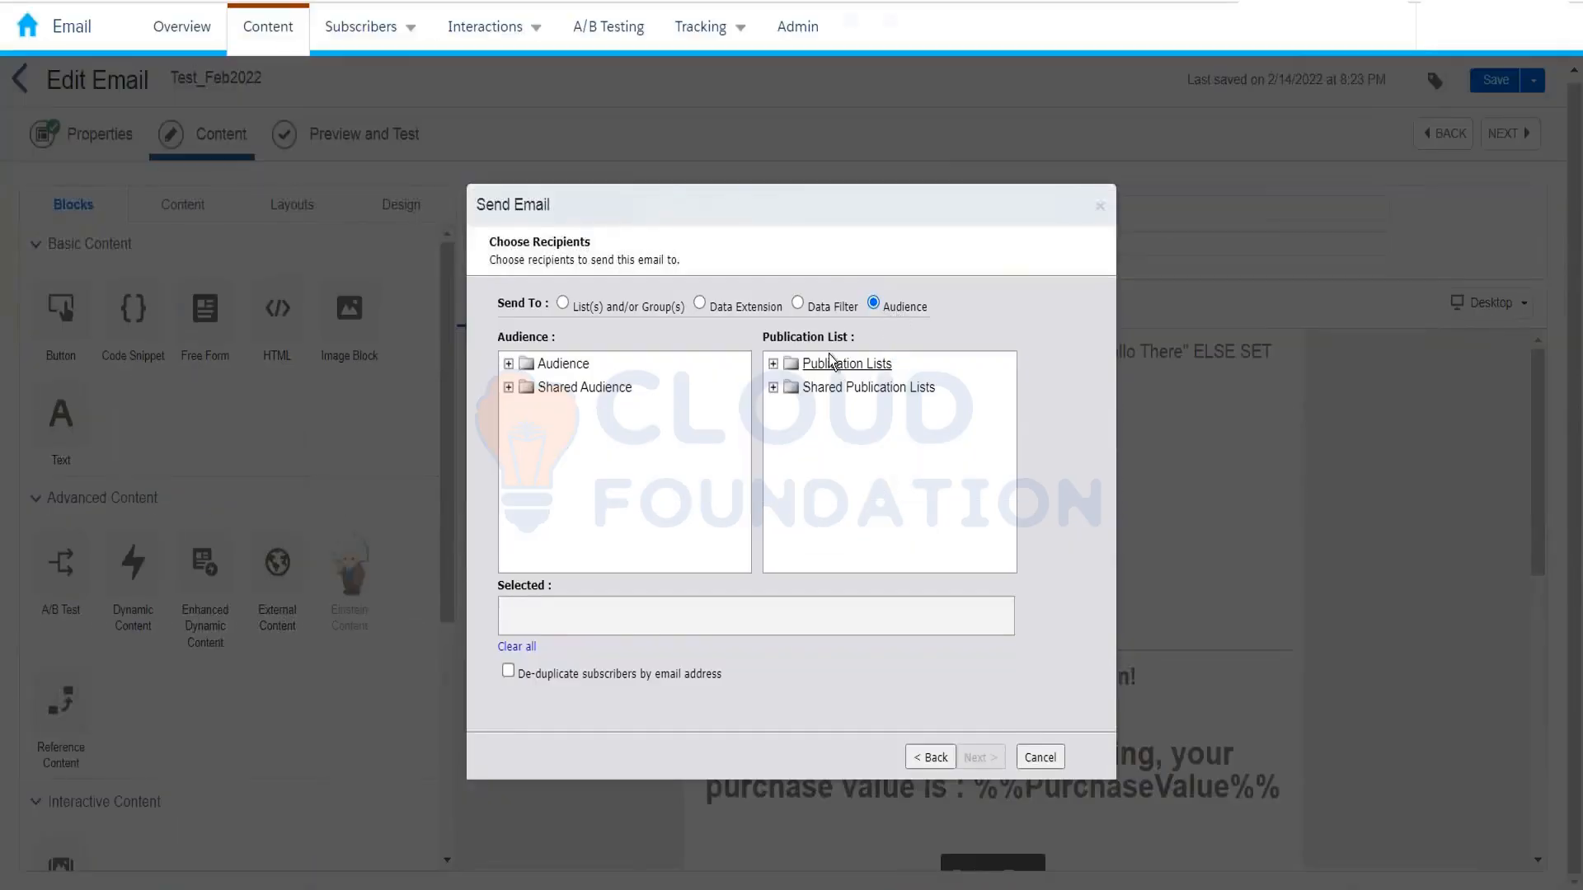
Step: Choose Data Extension and check InterestedCustomer_10thFeb2022 inside the Kumar_10thFeb_2022 folder
click(747, 308)
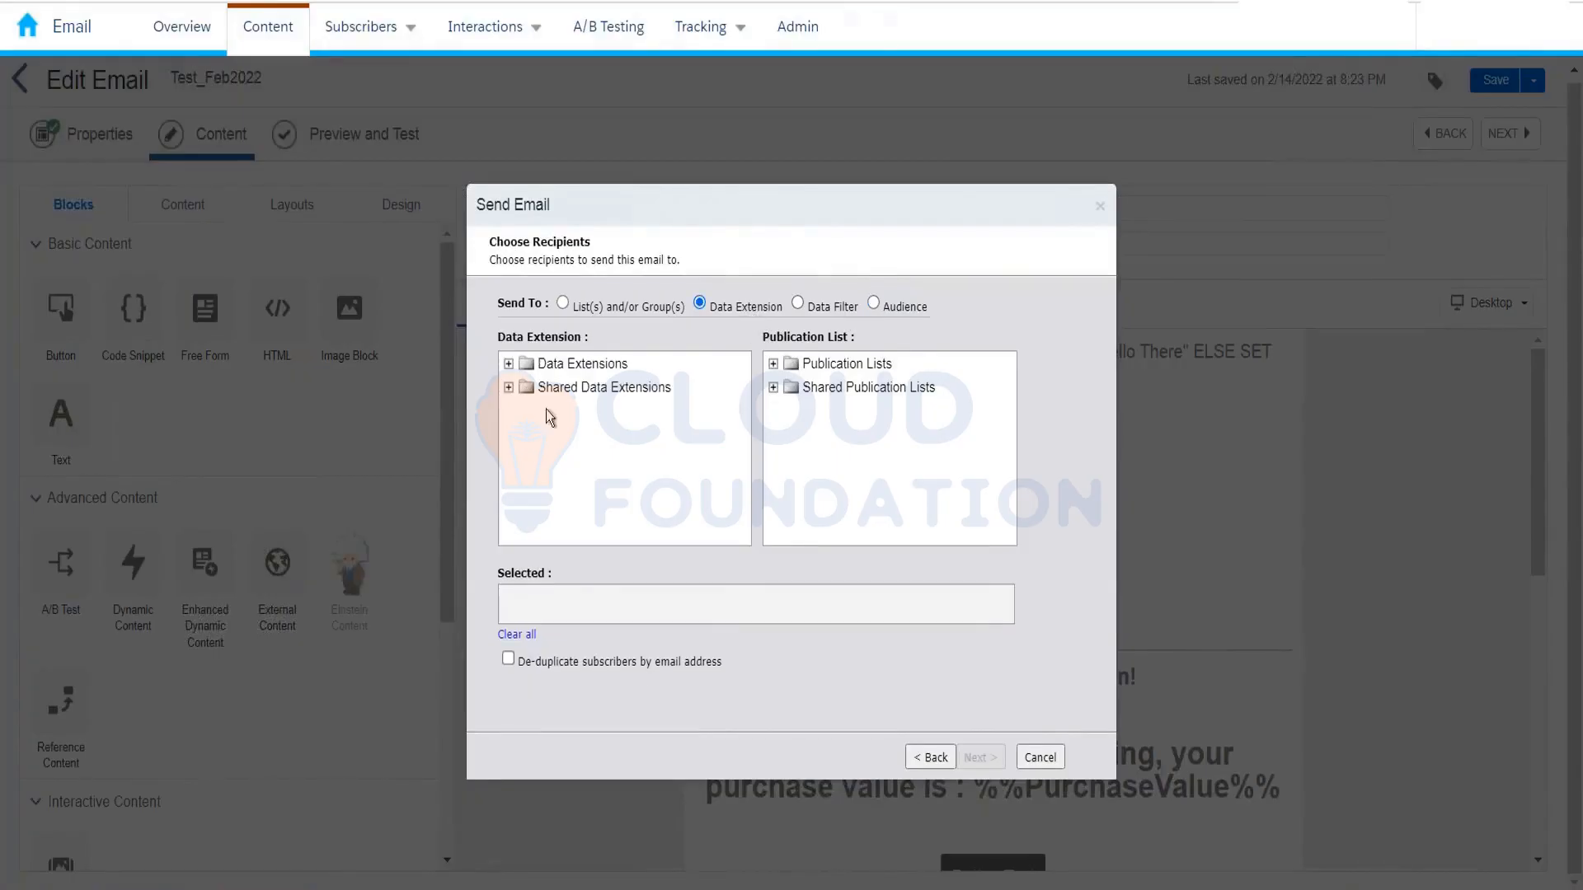
click(510, 365)
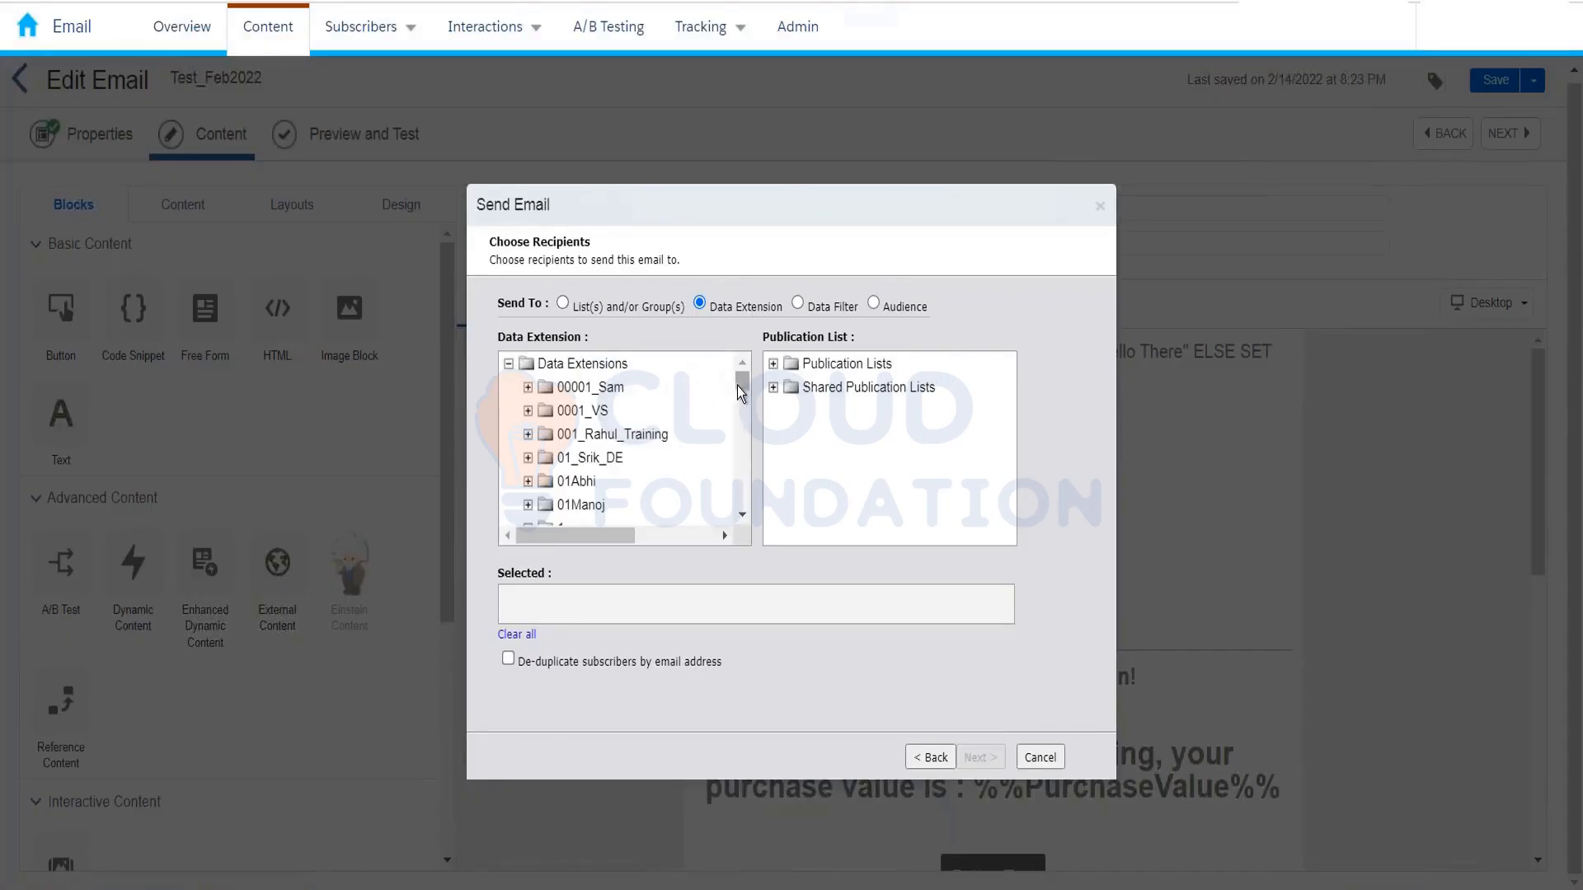
drag(734, 384, 737, 406)
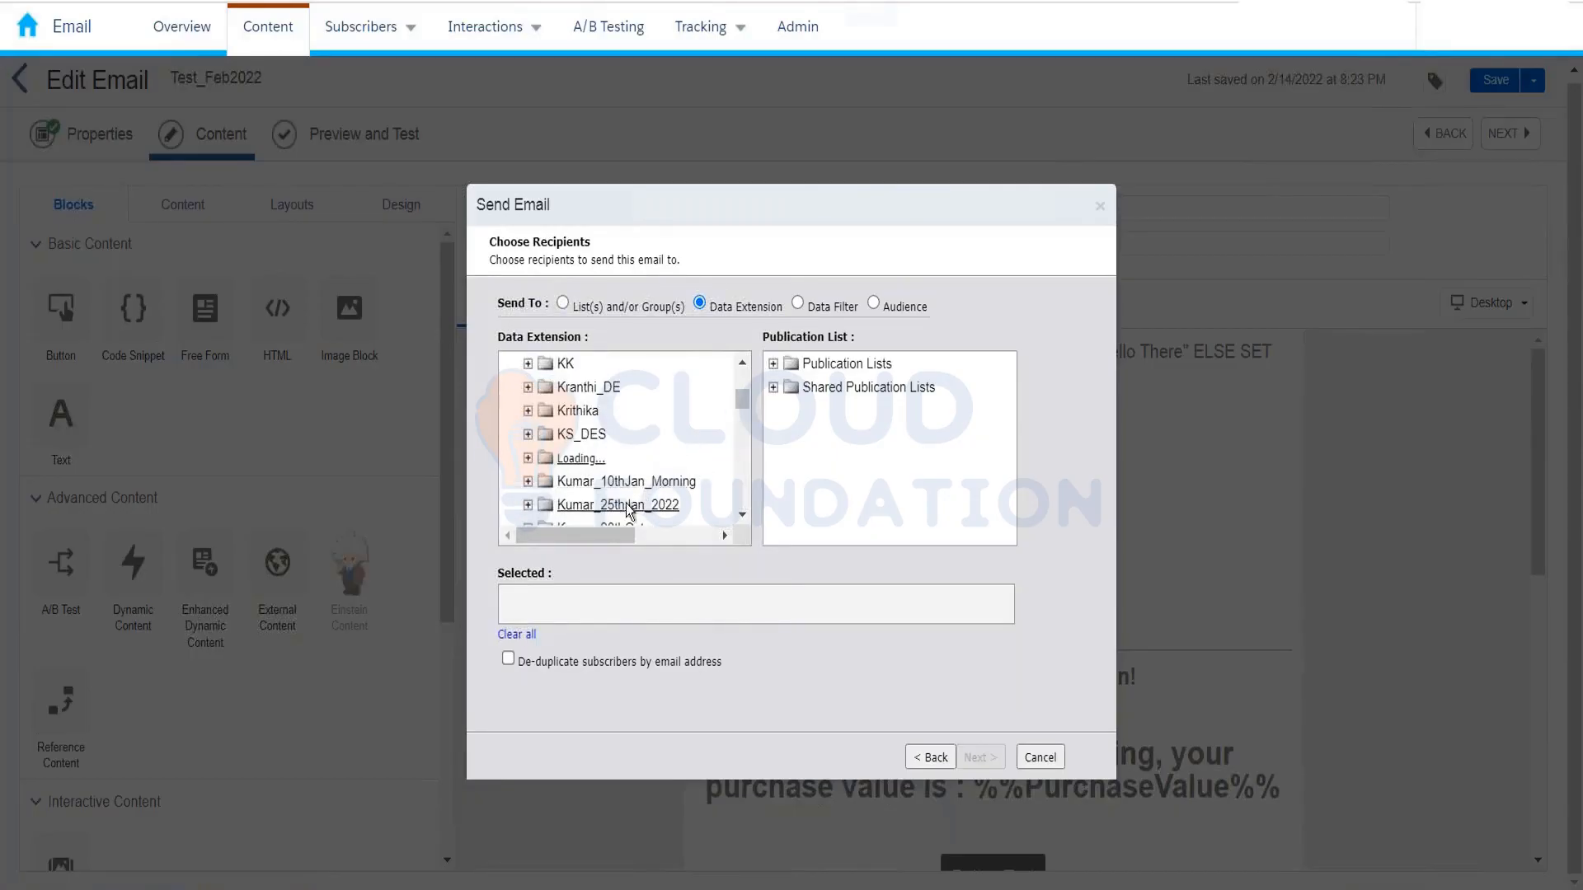
click(627, 458)
click(584, 483)
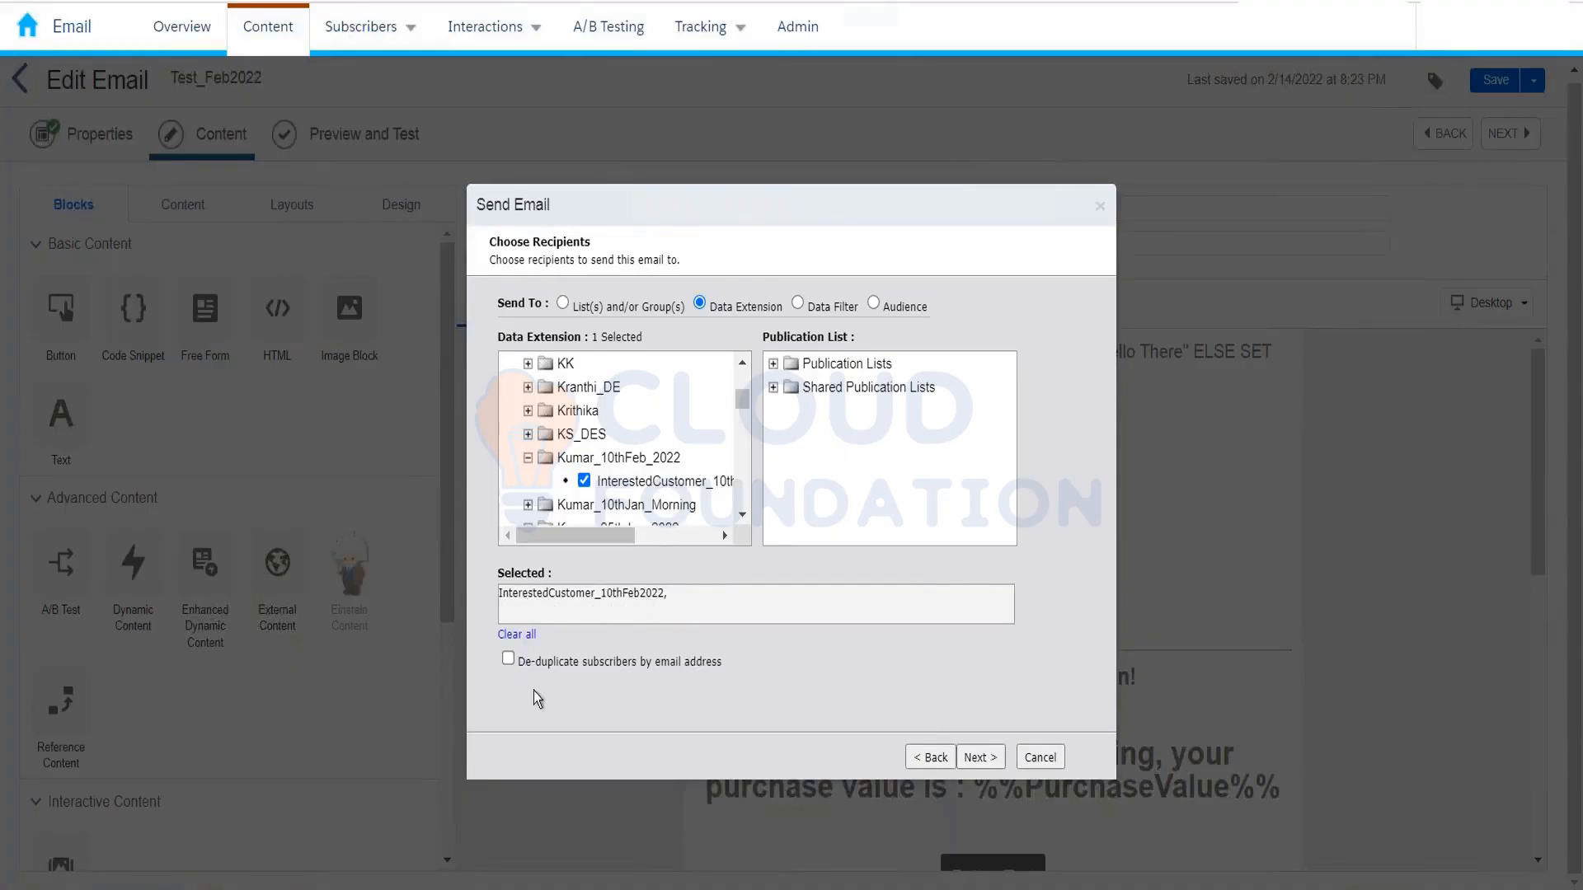
Step: Turn on de-duplication by email address, step forward and back, and skip the Adaware popup
click(509, 659)
click(979, 758)
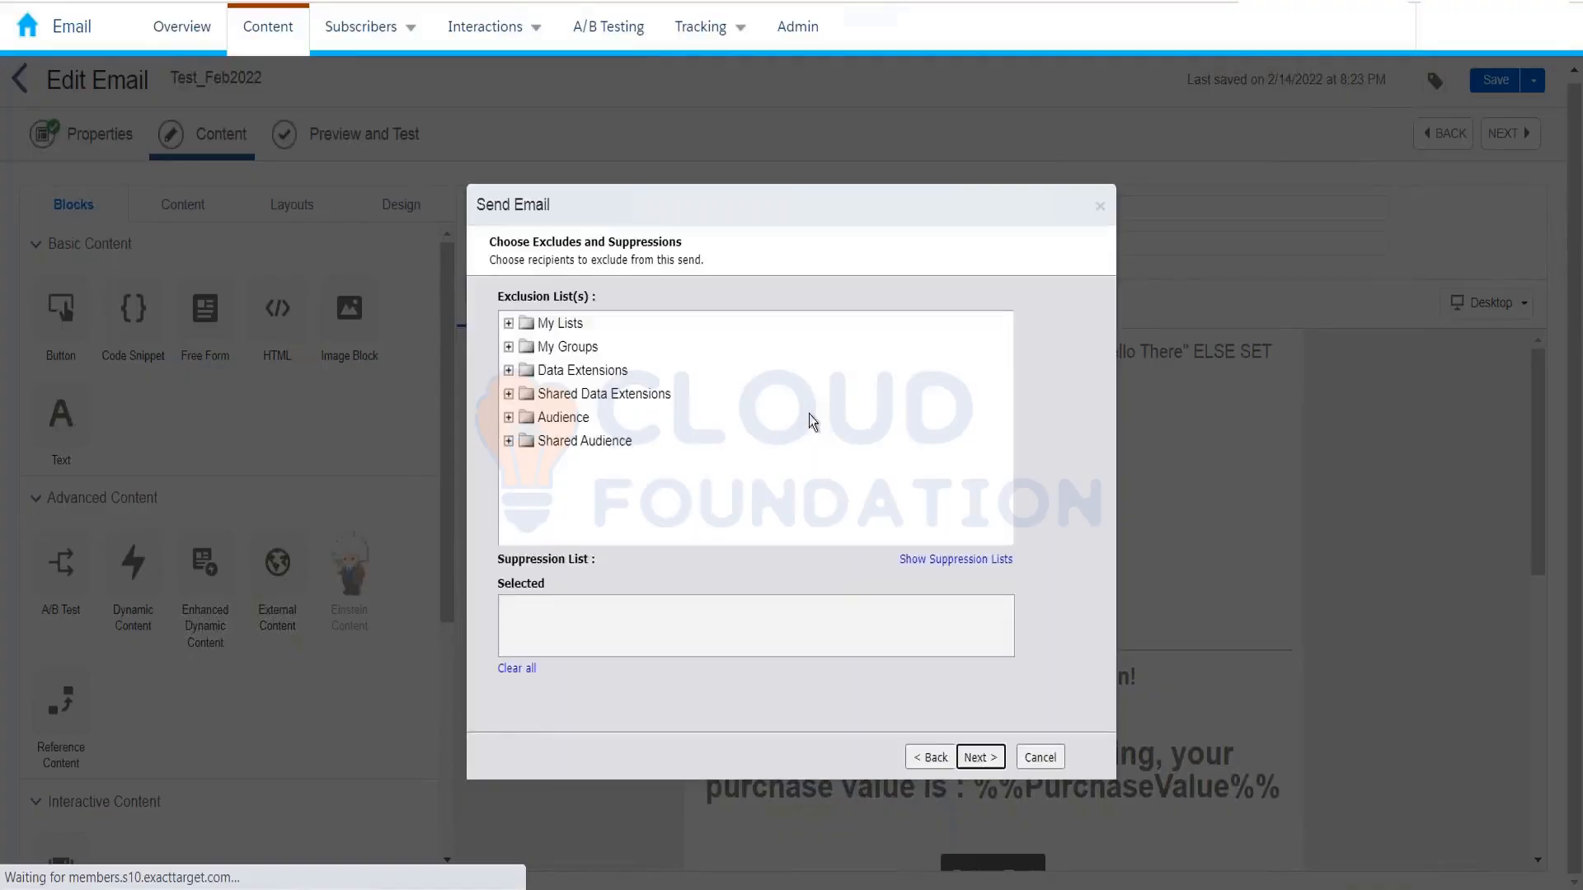
click(923, 758)
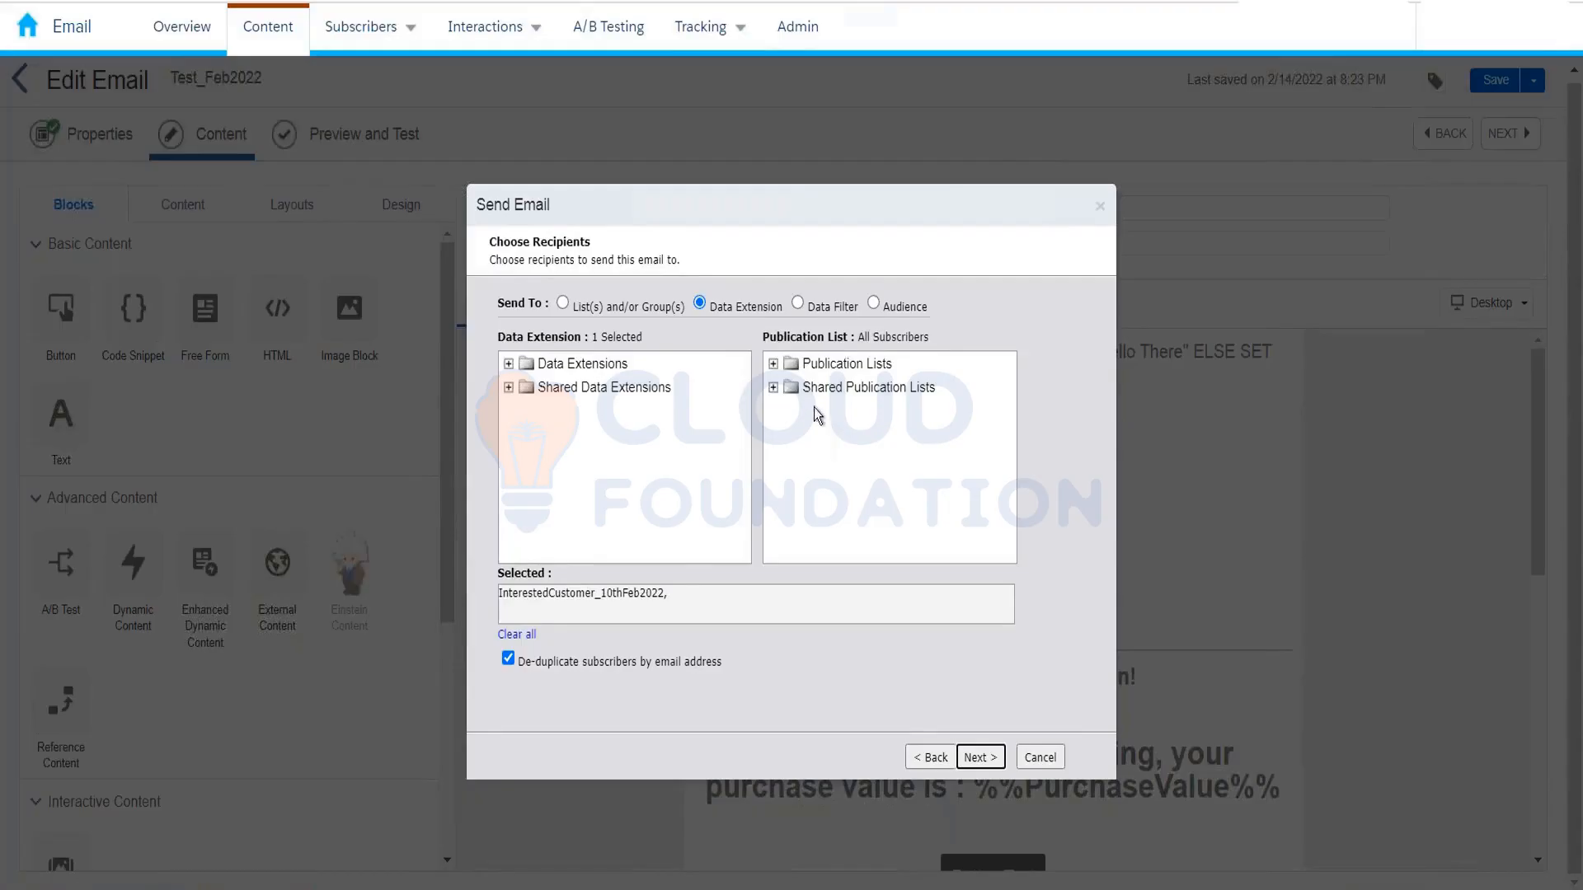
click(861, 341)
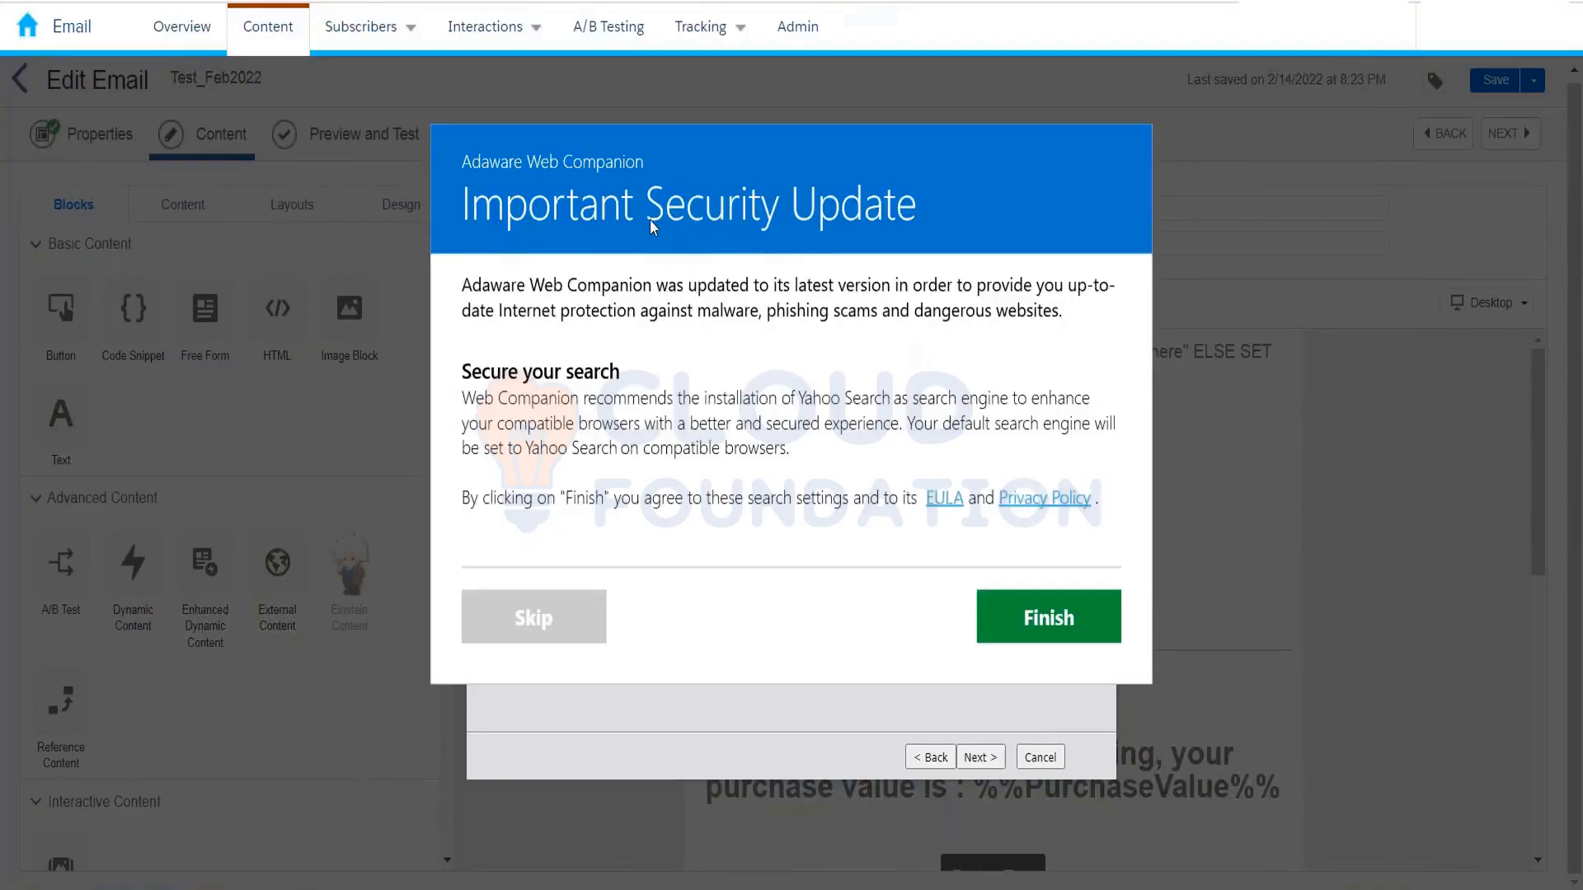
click(520, 619)
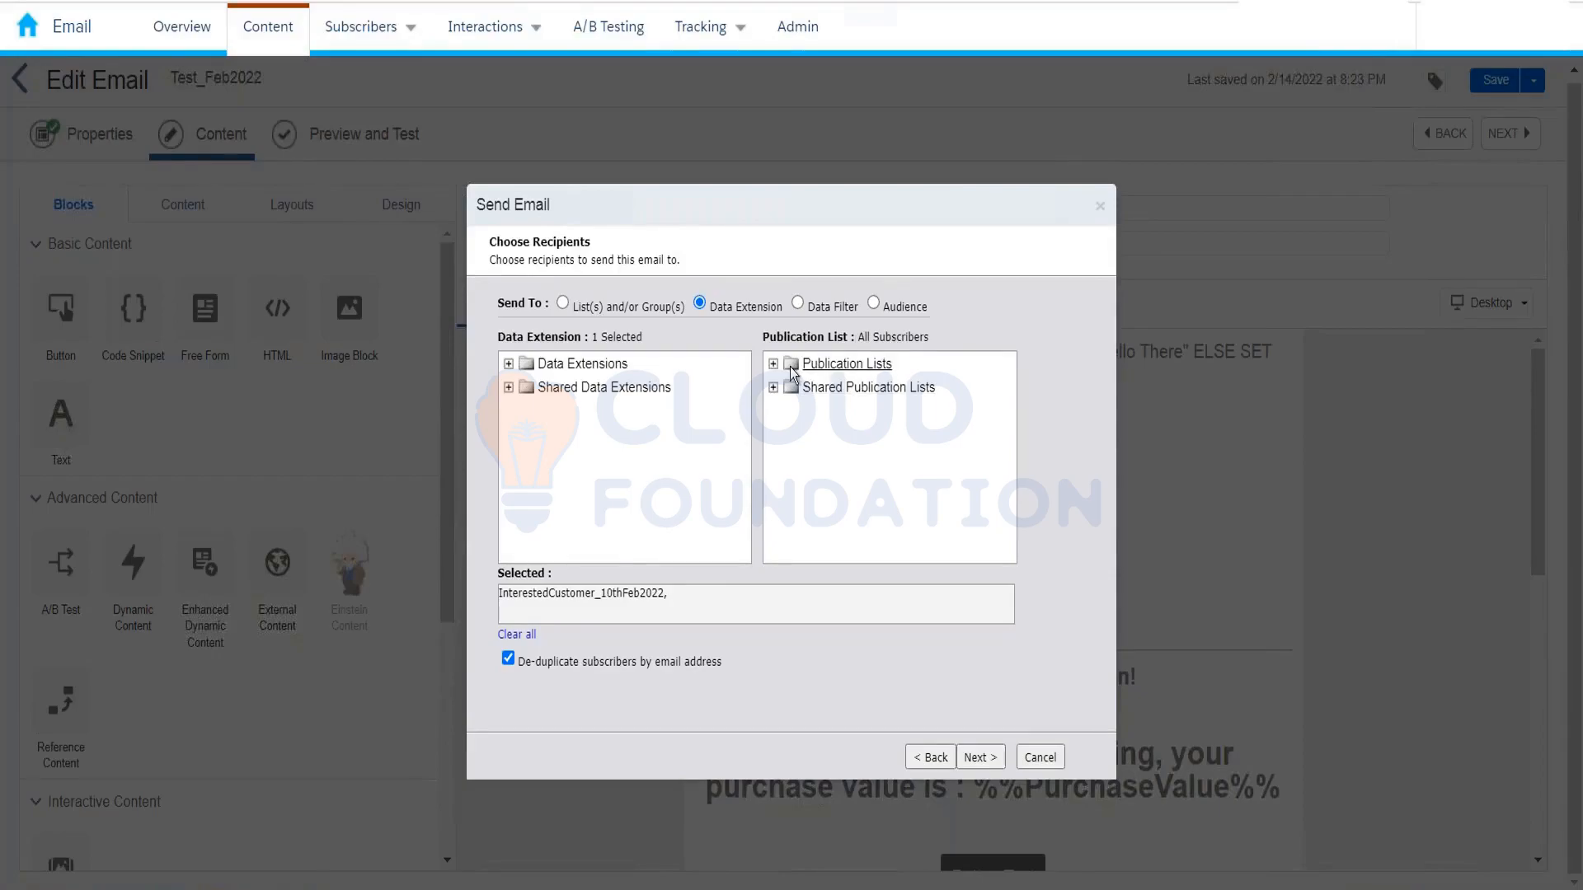
Step: Expand Publication Lists and pick Commercial as the send's publication list
click(774, 365)
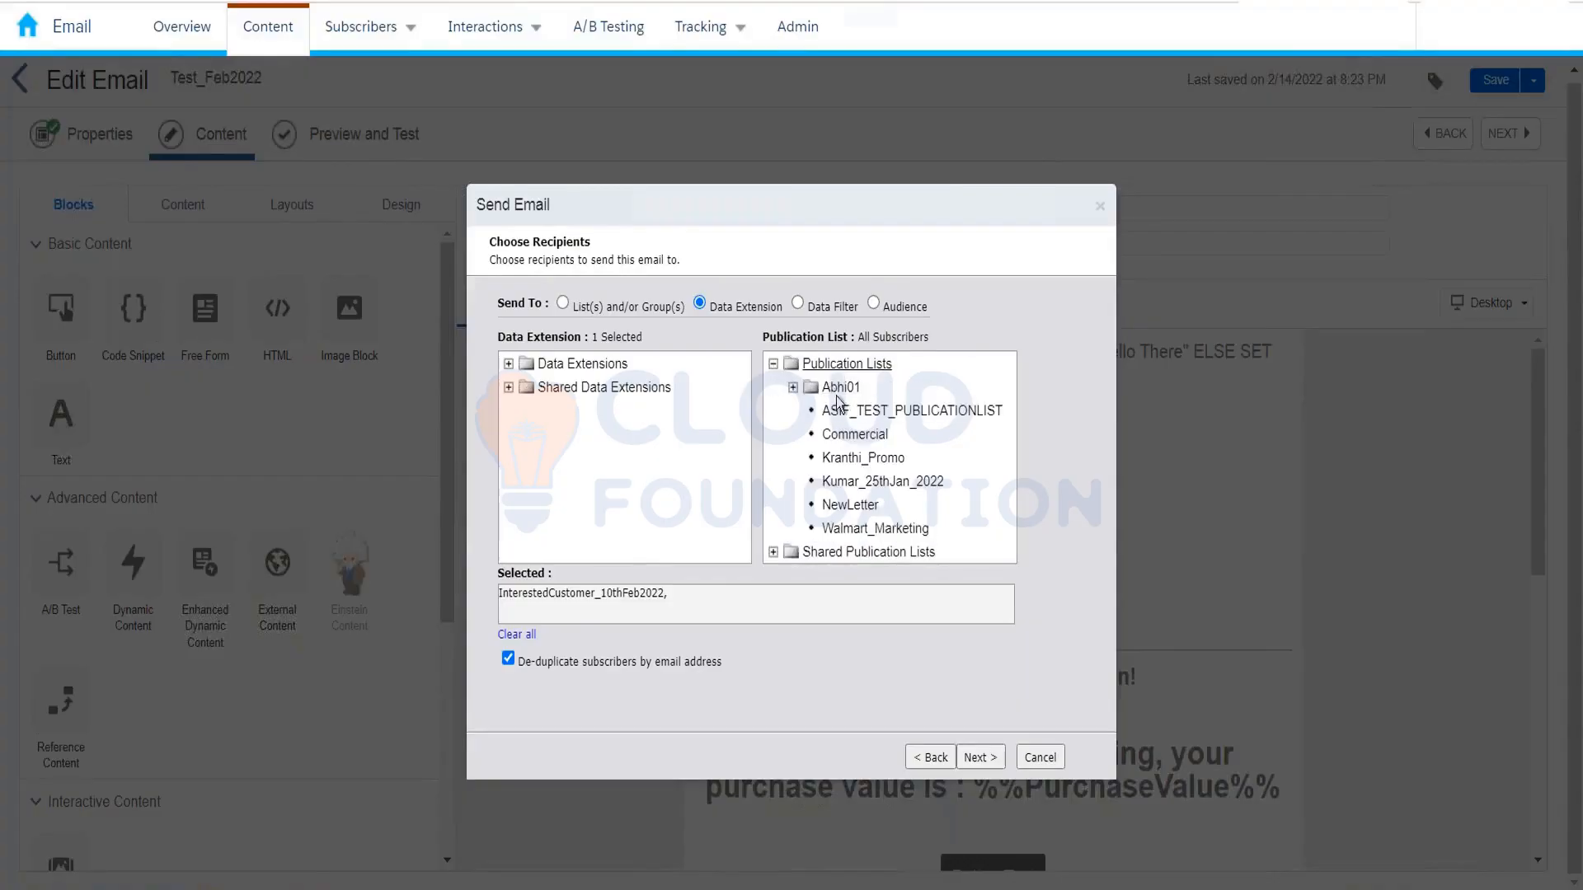
click(872, 435)
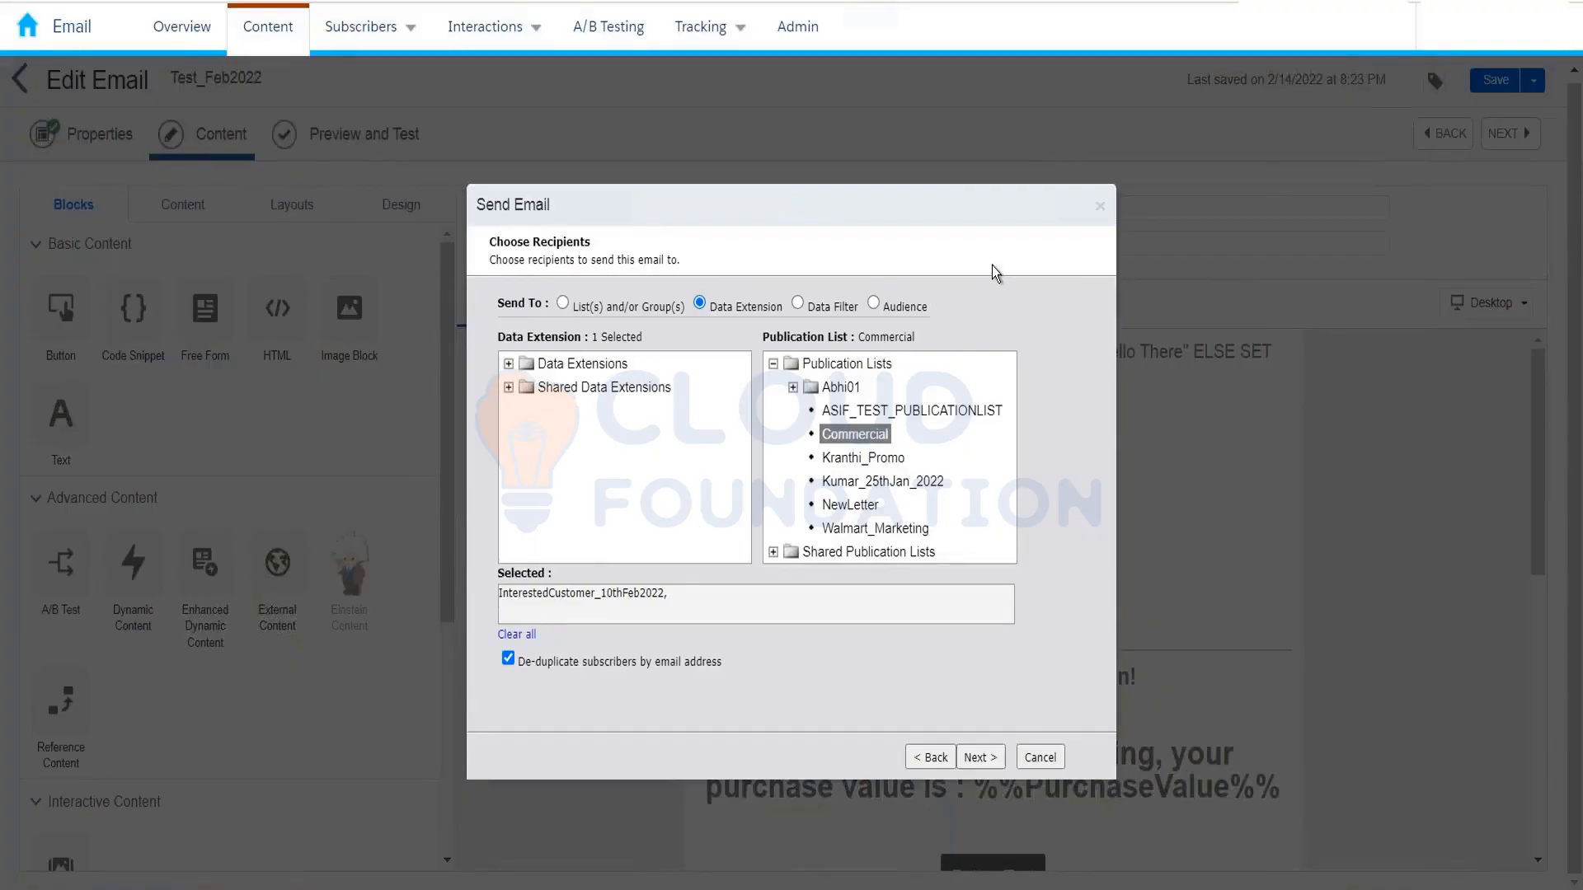
mouse_move(1389, 49)
mouse_move(1360, 46)
Step: Browse the suppression and exclusion lists, select none, and continue to Set Send Options
click(979, 756)
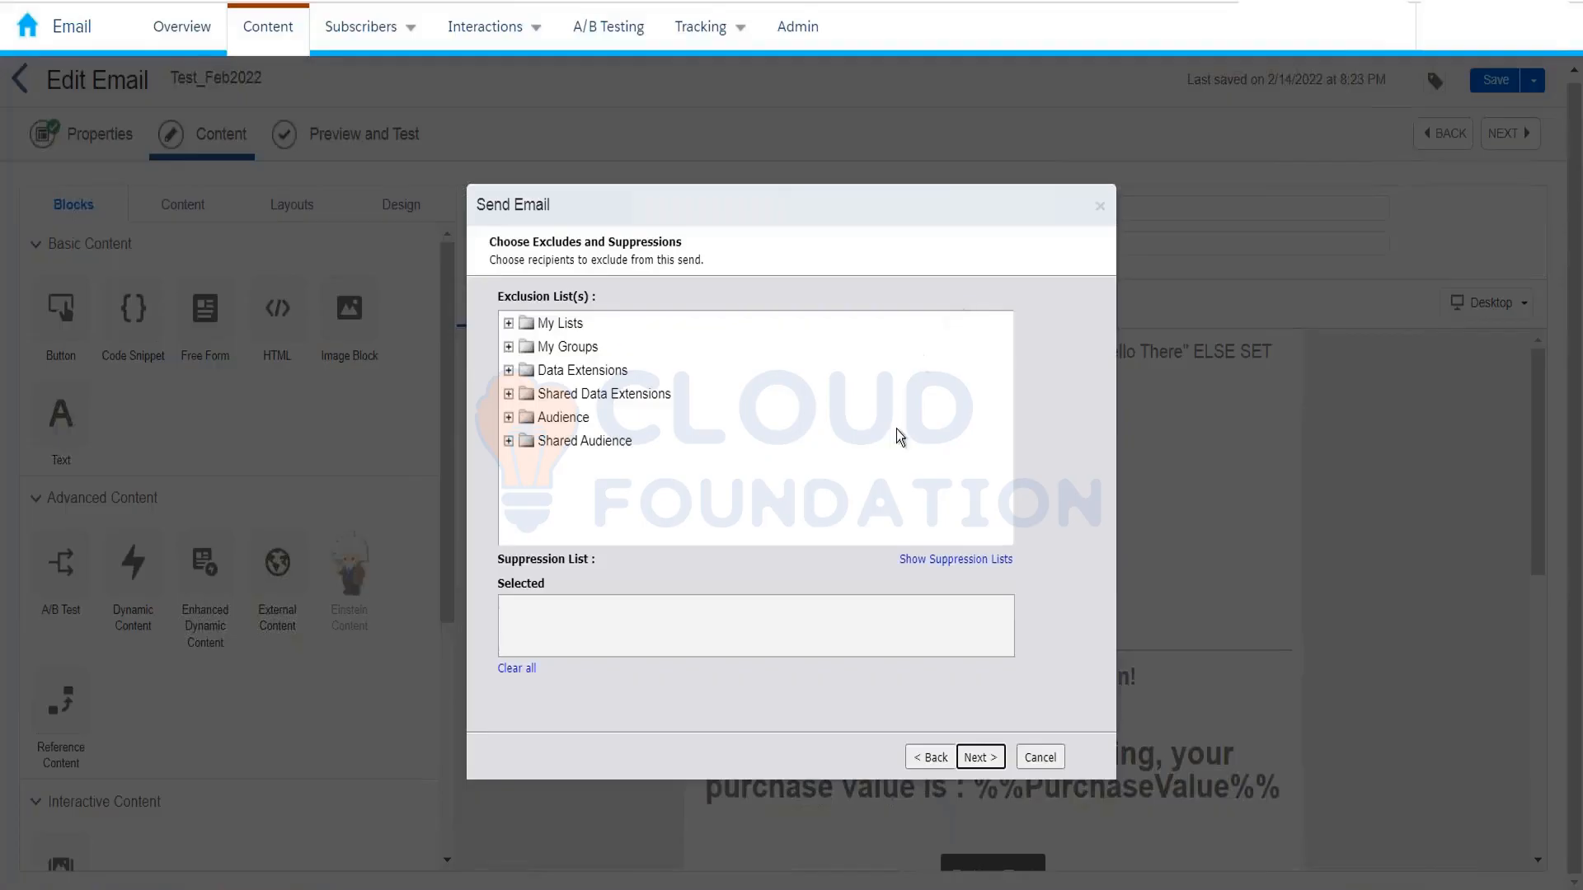
click(557, 246)
click(902, 562)
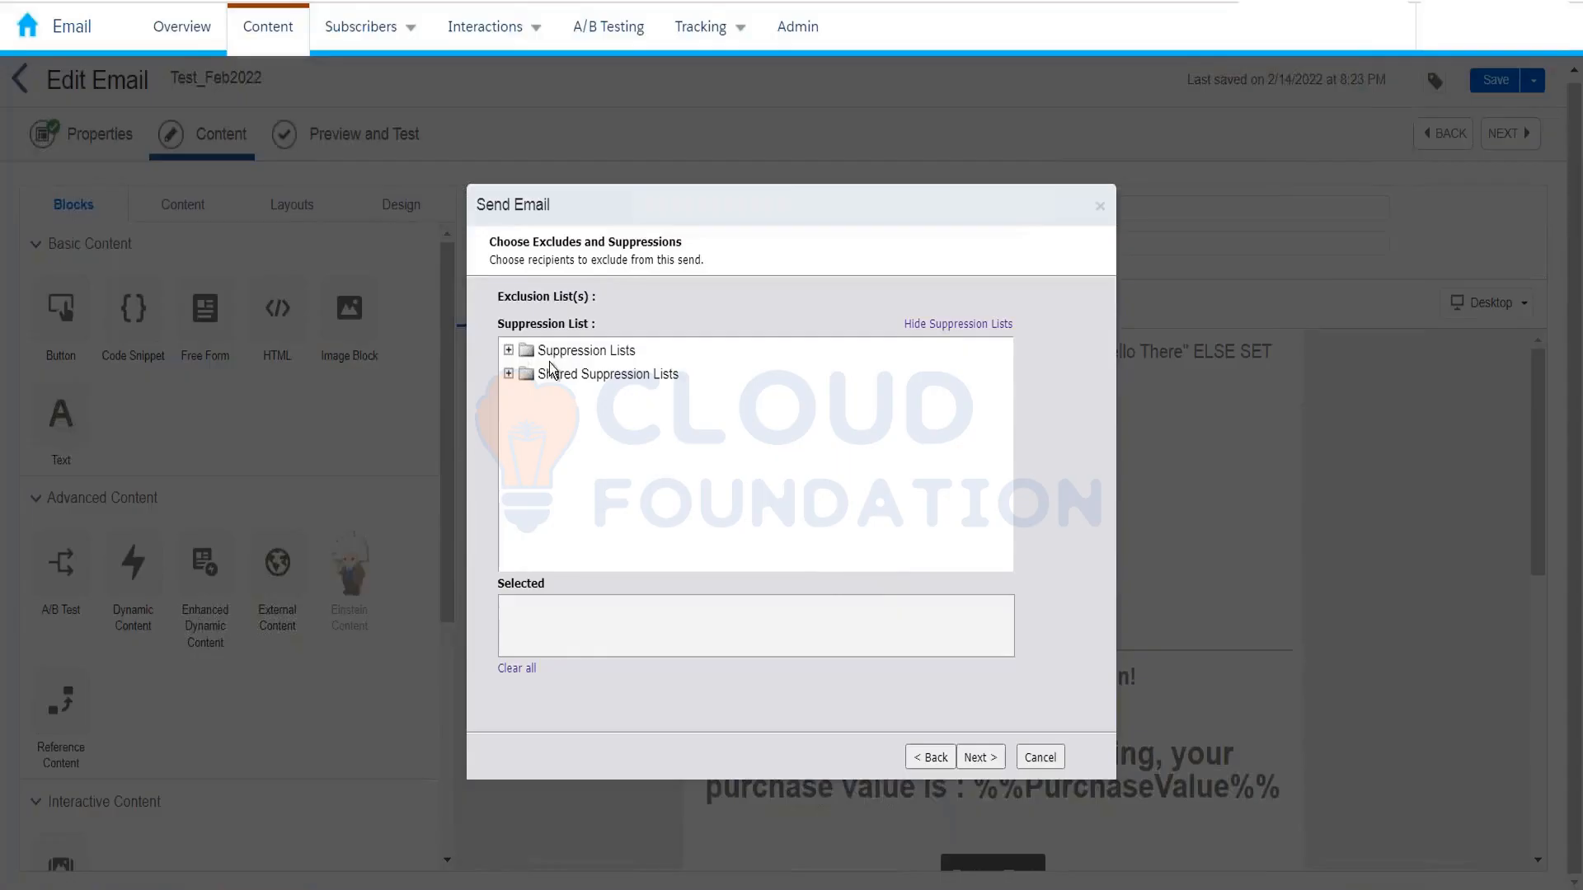
click(958, 325)
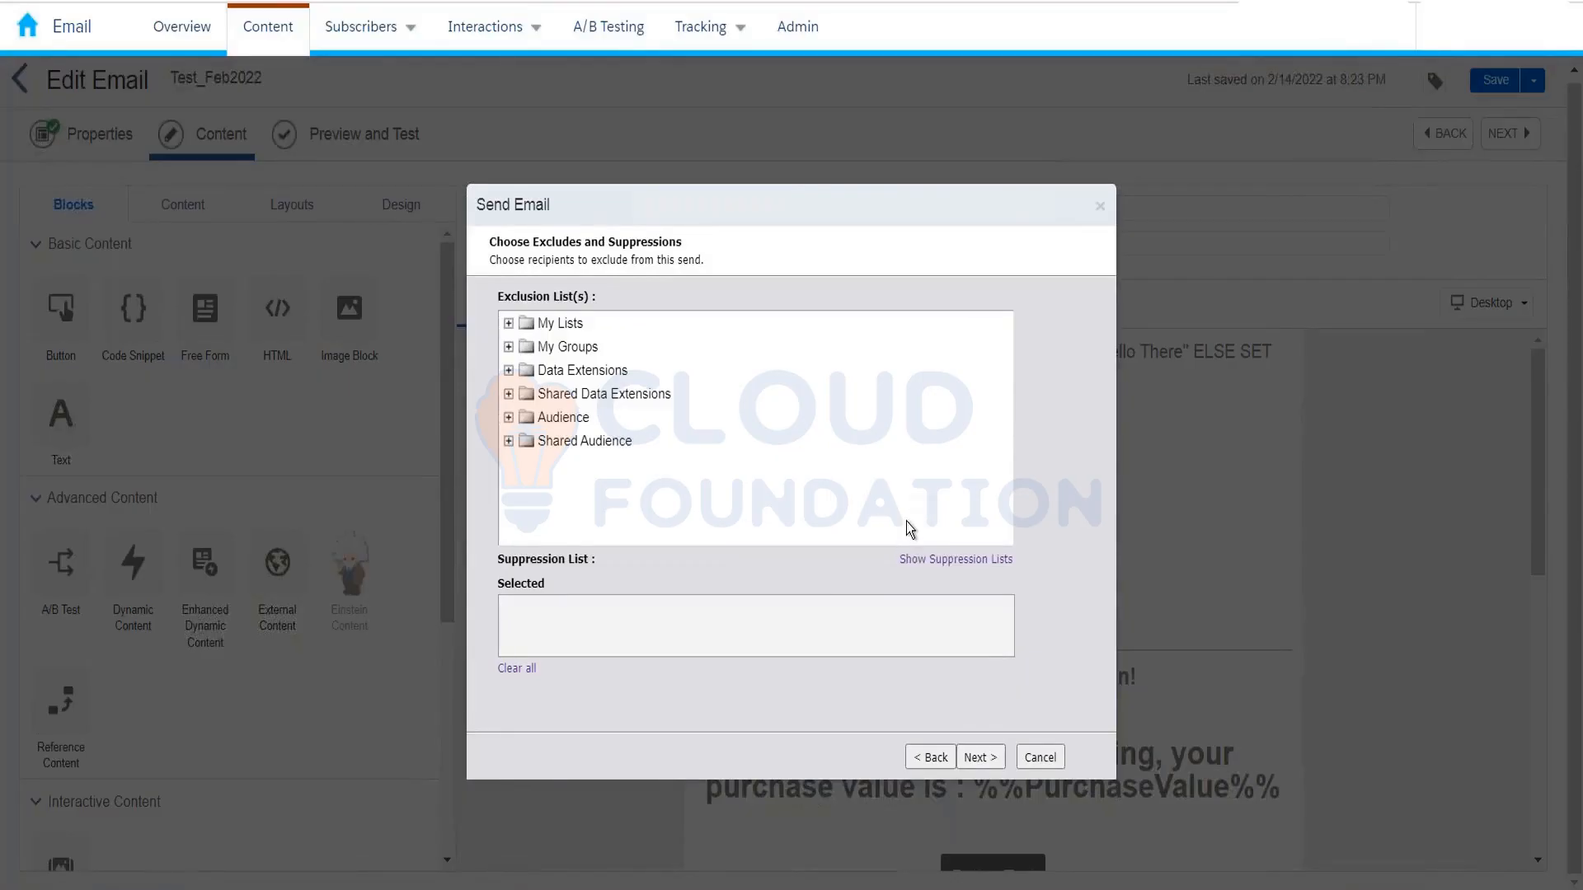
click(585, 372)
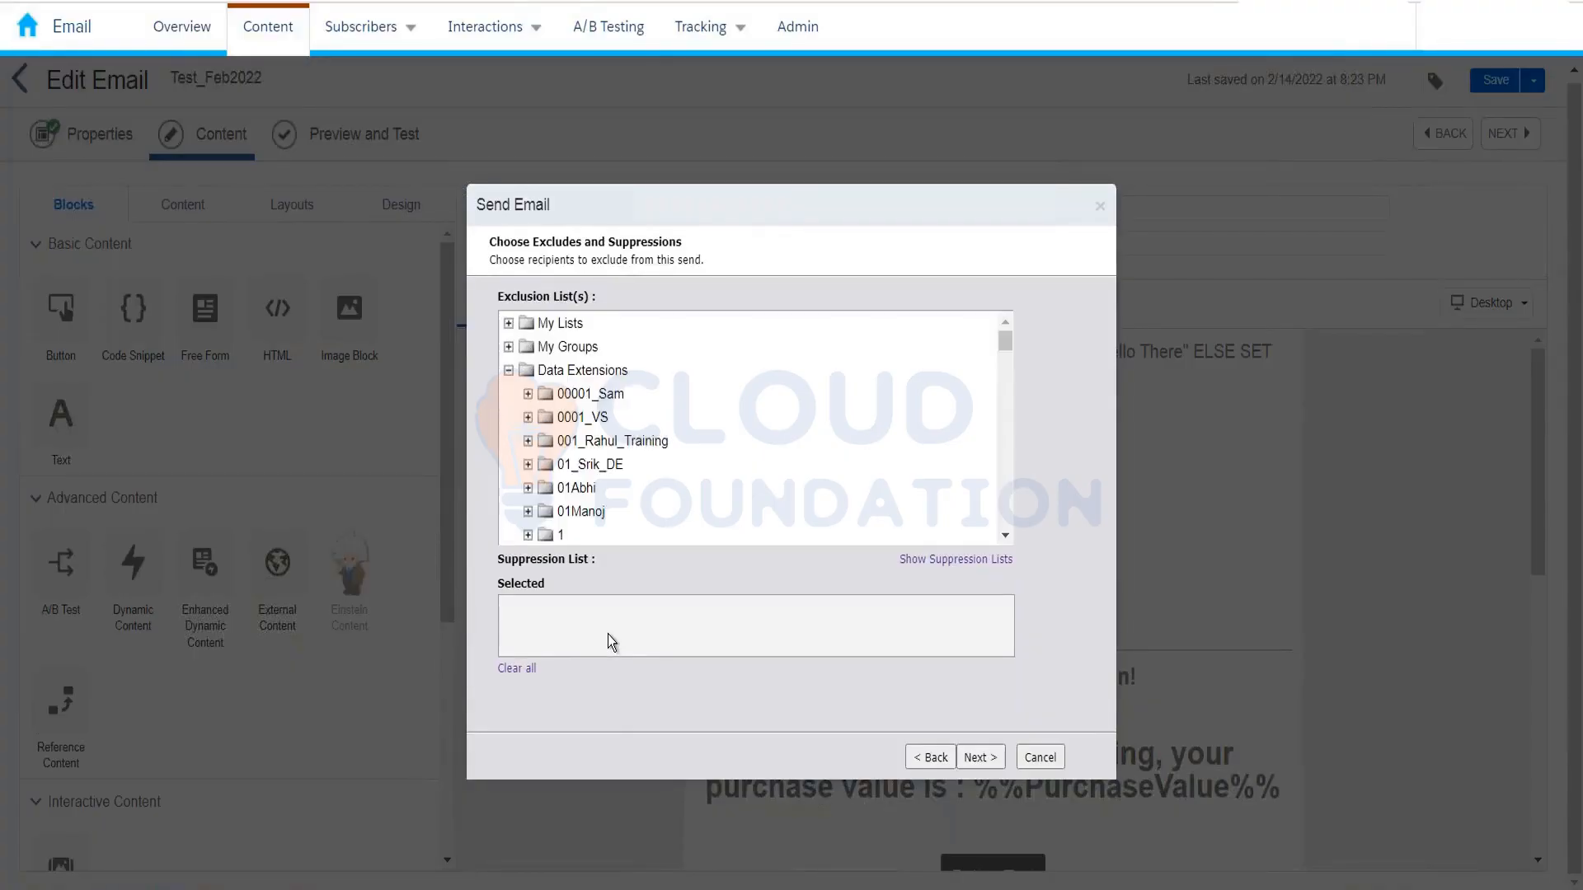
click(508, 372)
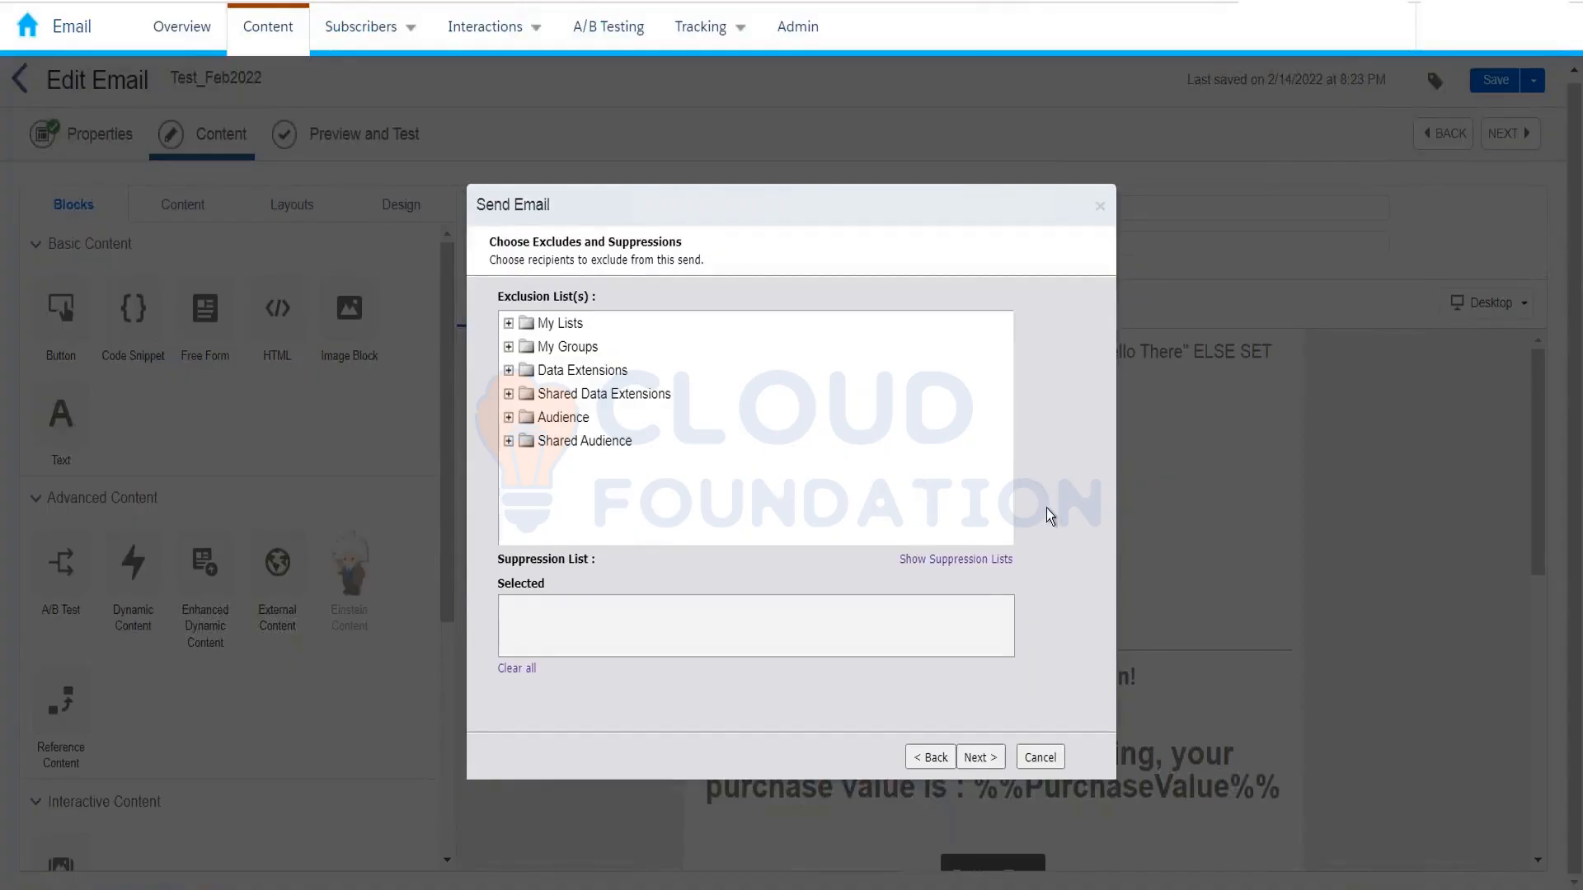
click(973, 746)
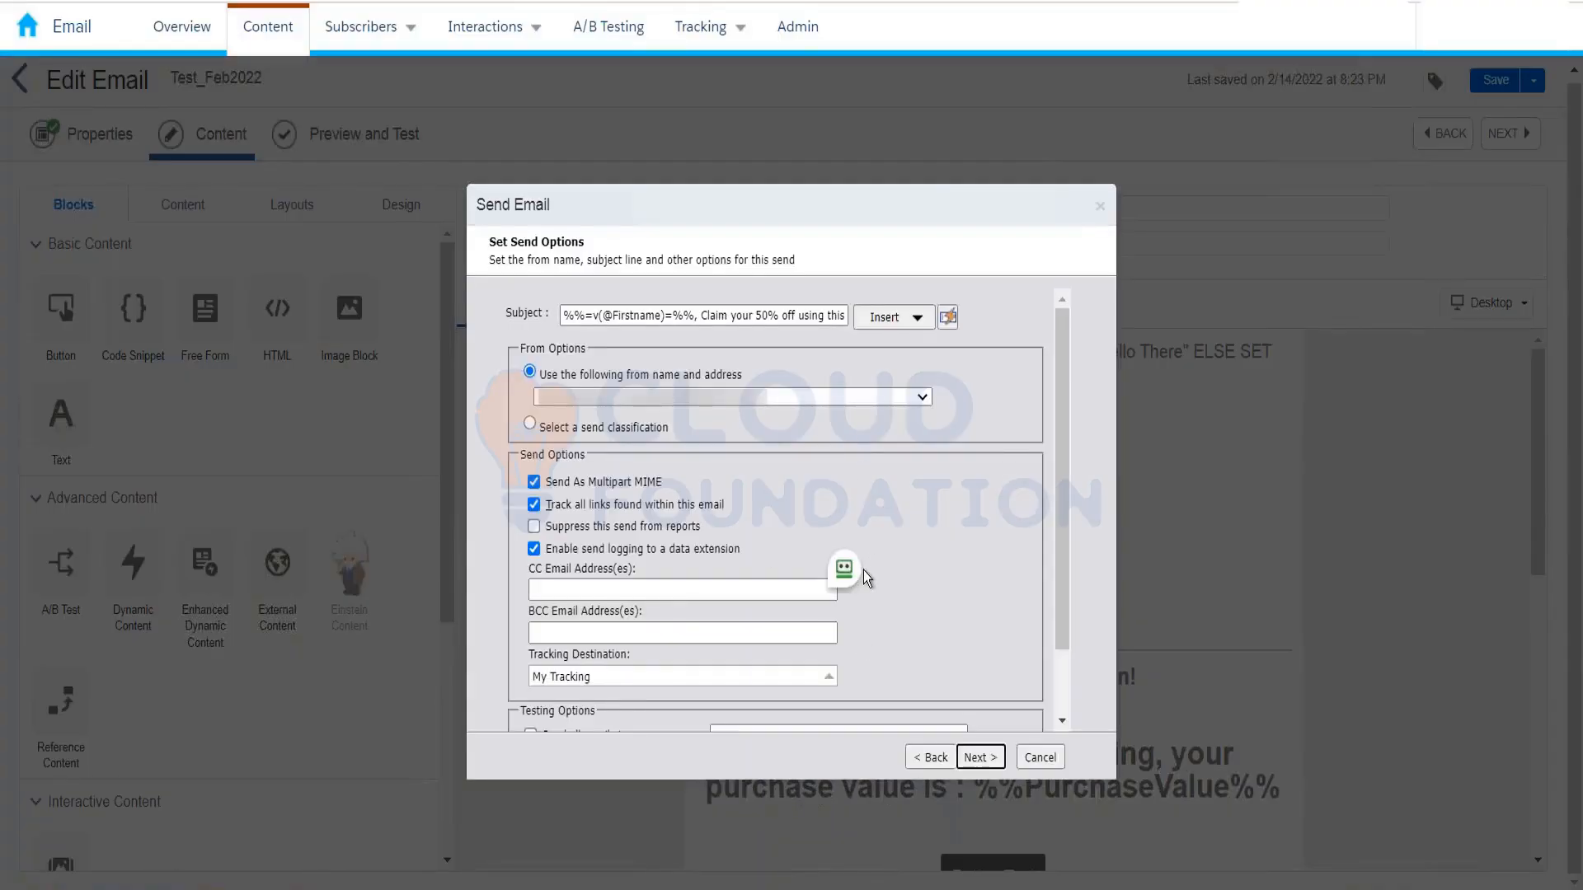
Step: Check the Subject field and From list, then duplicate the Email Studio browser tab
scroll(863, 572, down, 1)
scroll(824, 511, up, 1)
click(702, 317)
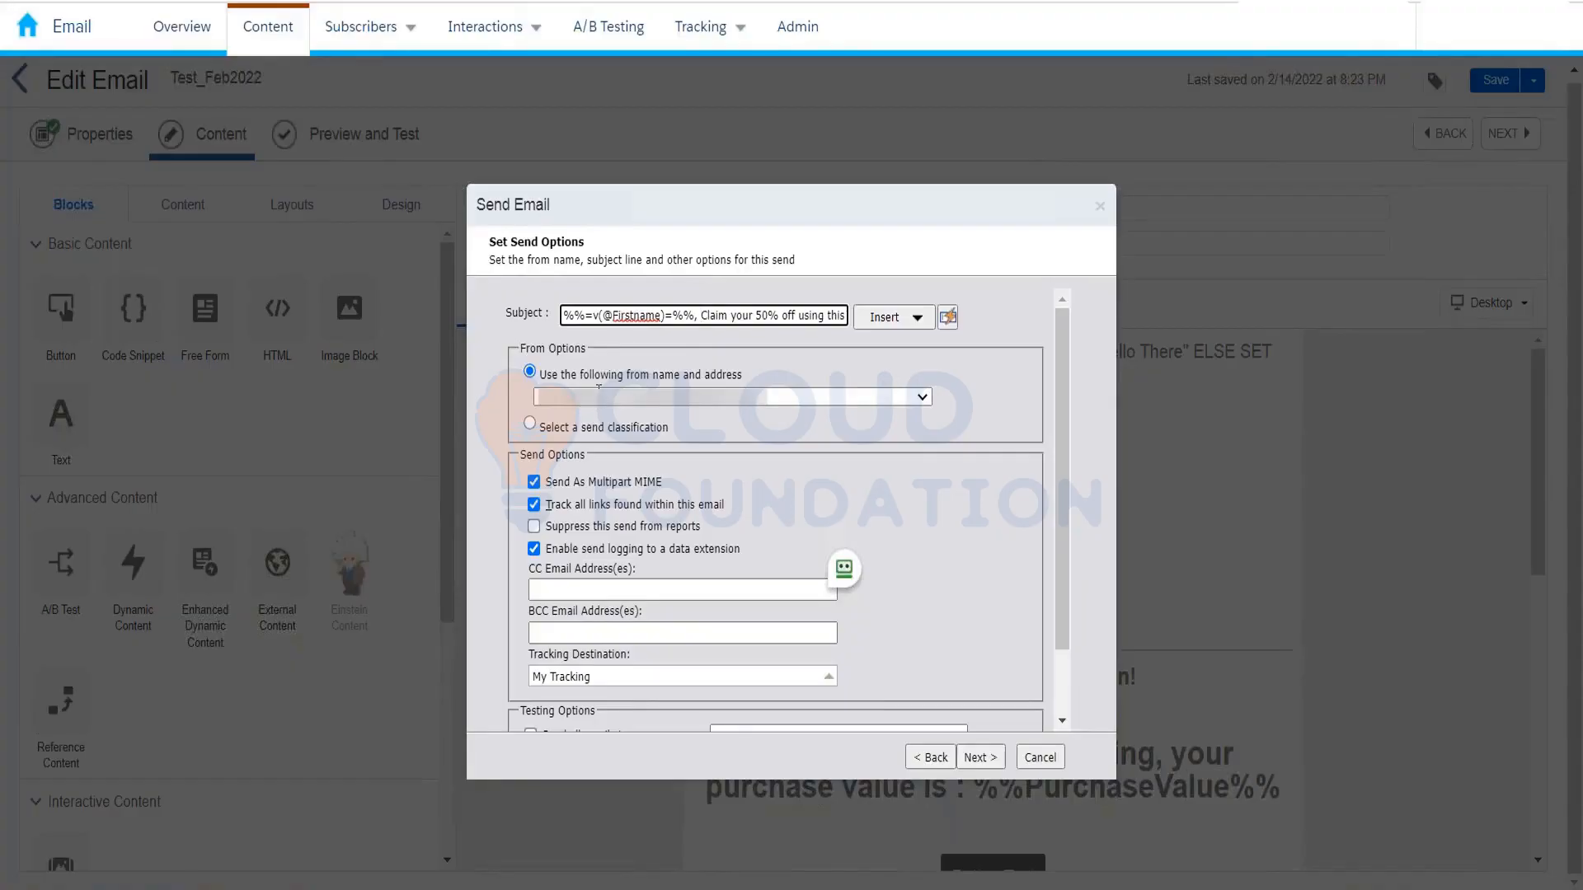
click(894, 400)
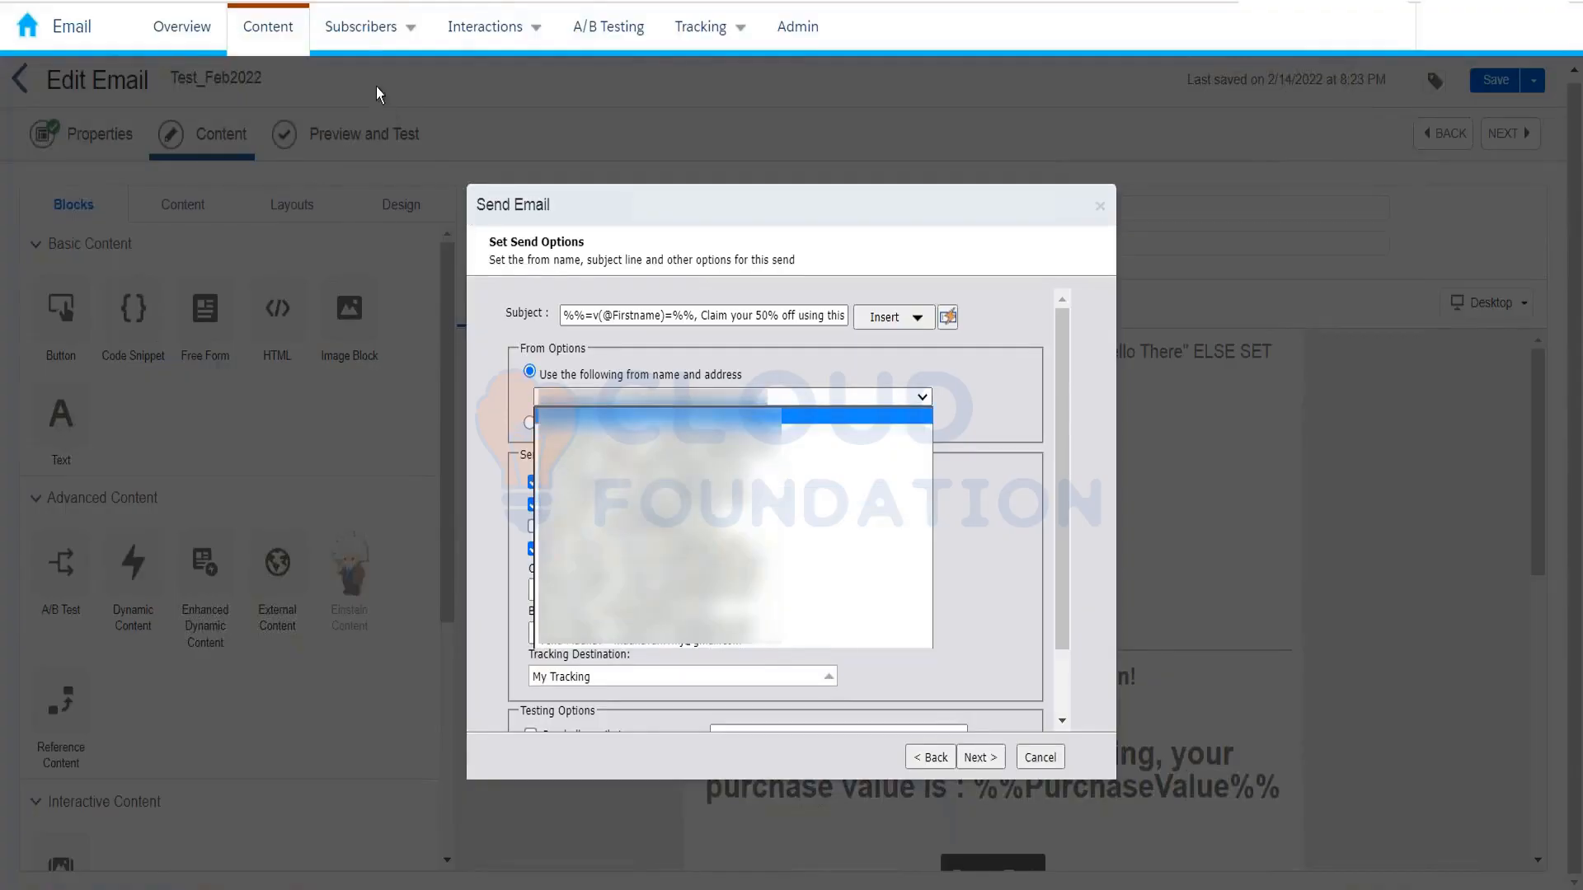
right_click(190, 2)
click(202, 118)
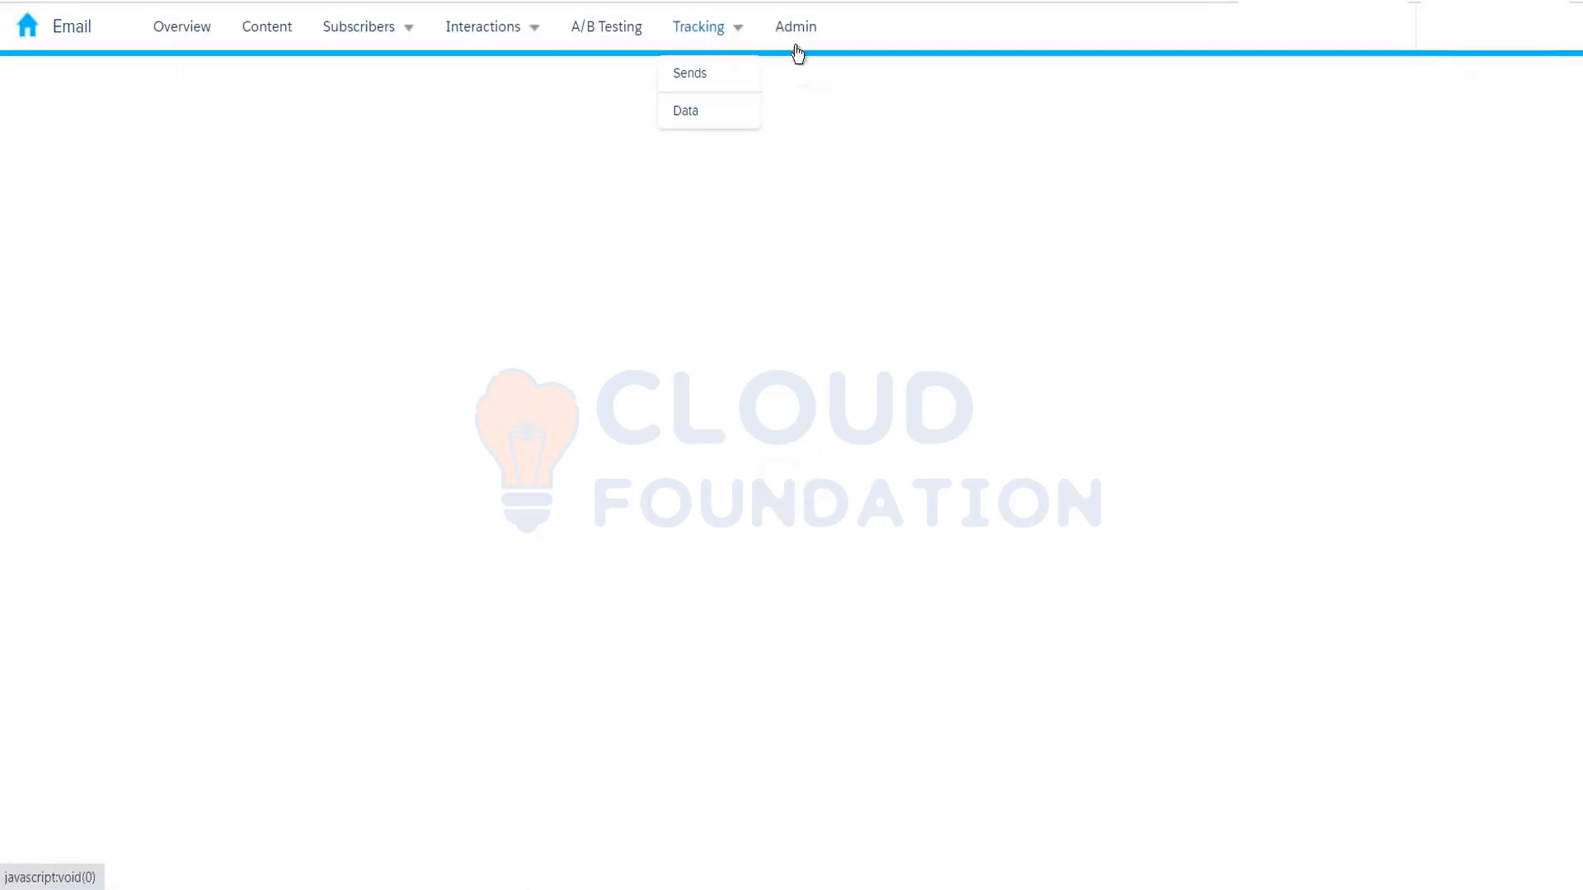
Step: Go to Admin > Send Management > Sender Profiles to list the 20 existing profiles
click(796, 37)
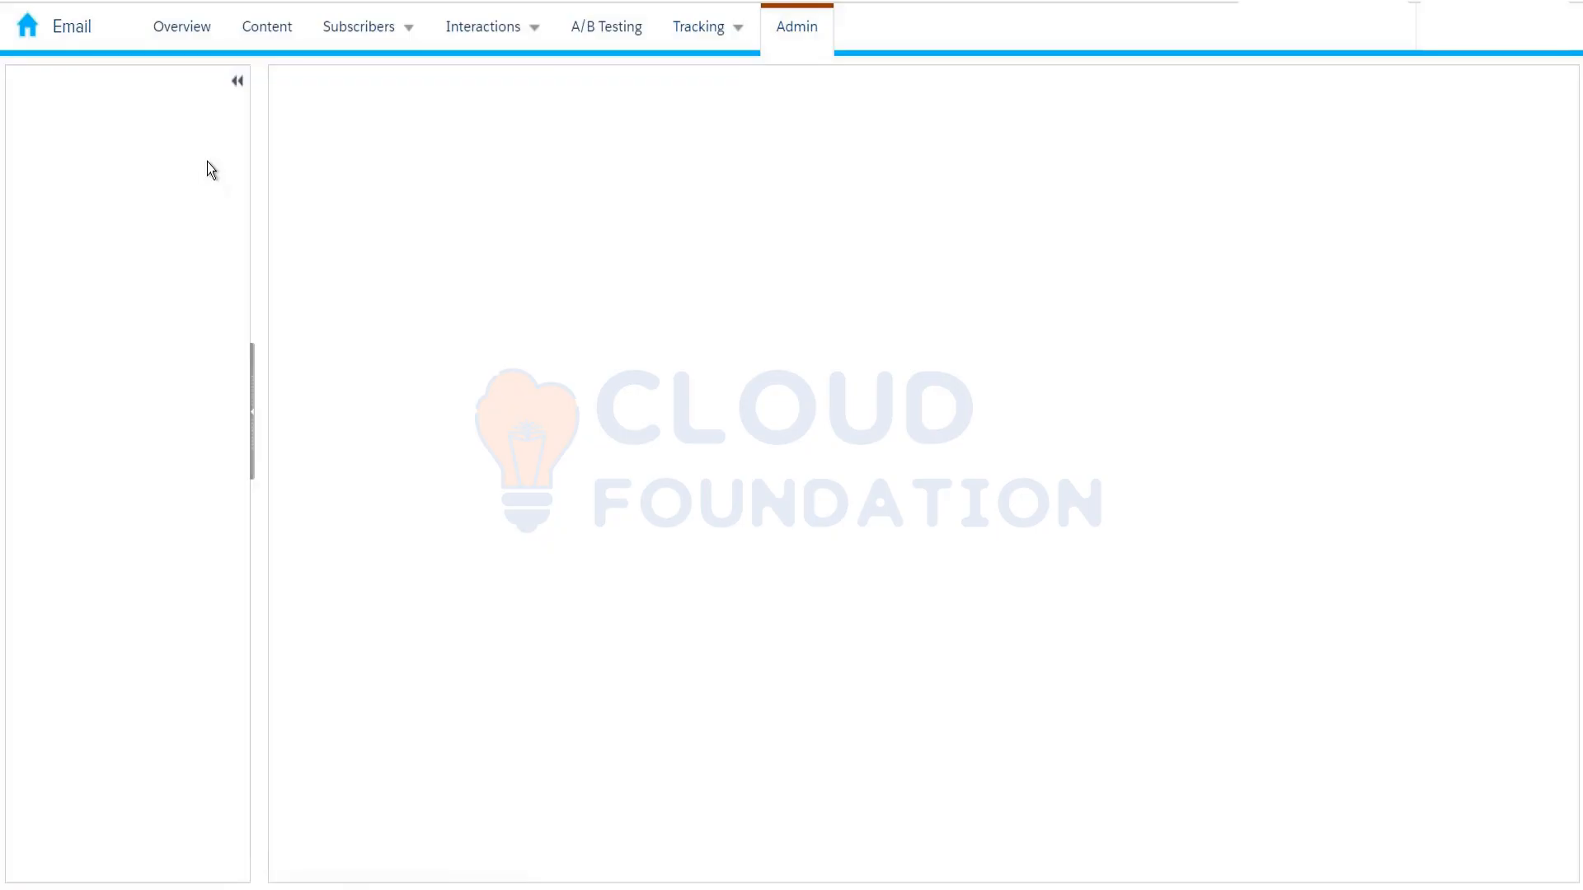
click(791, 54)
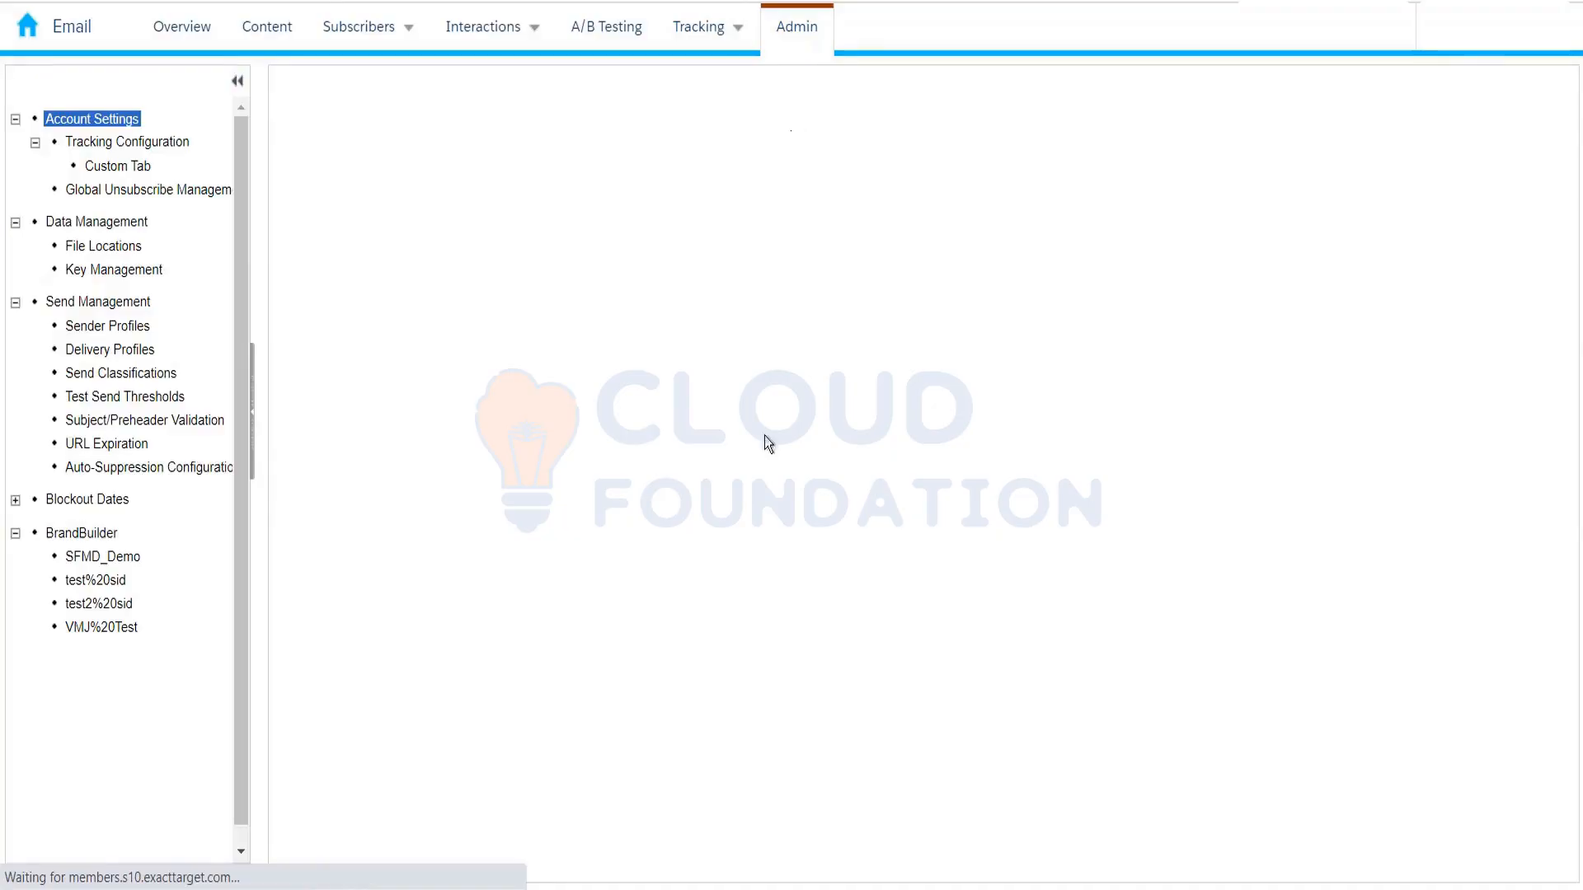
click(115, 327)
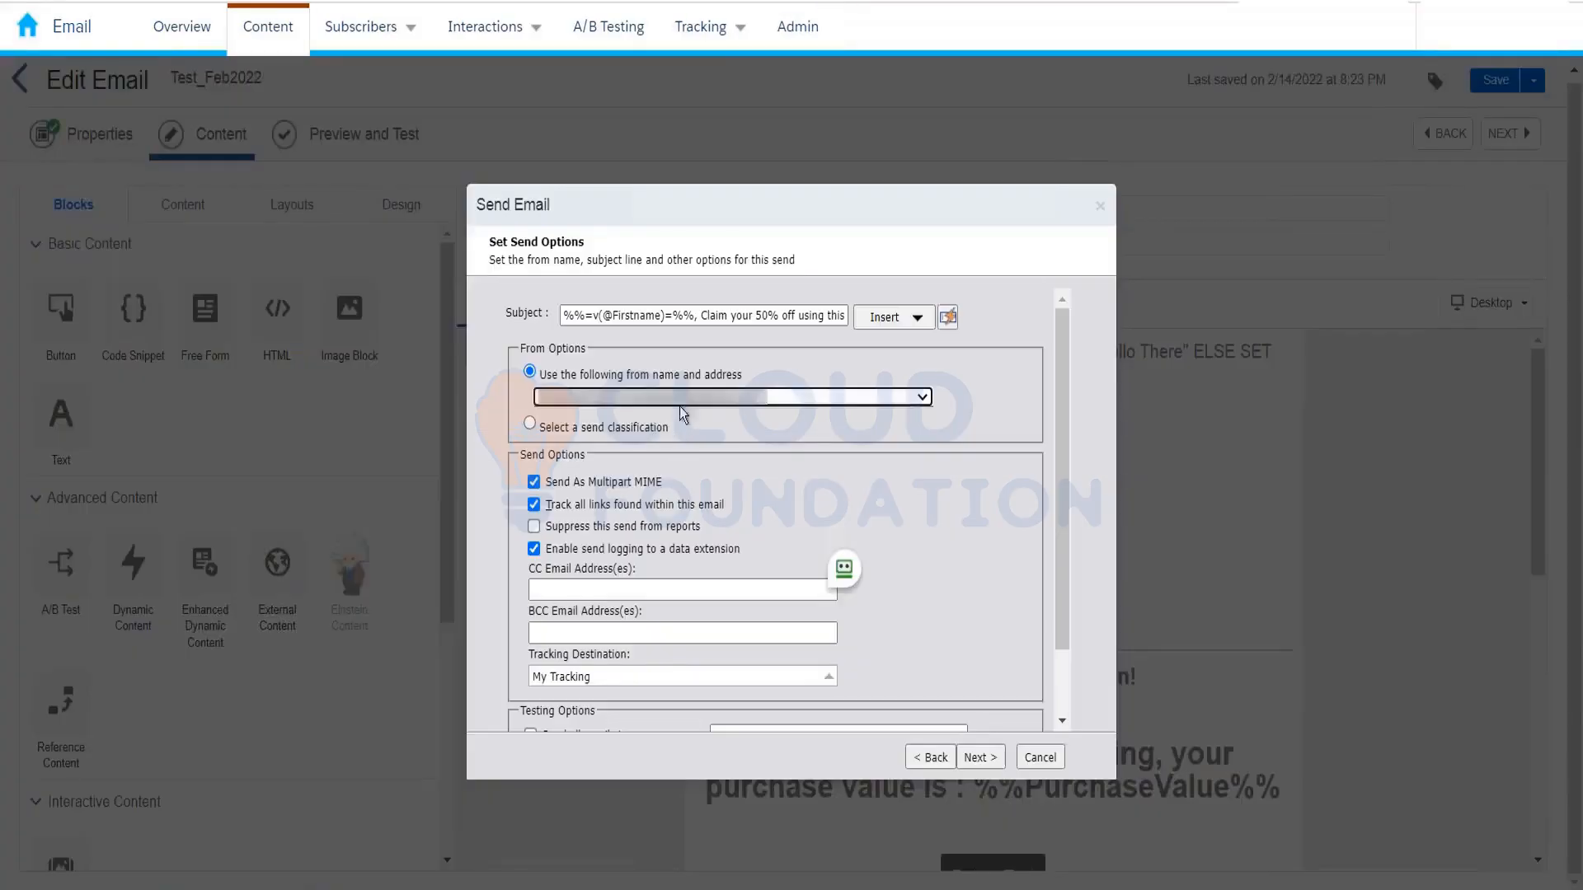
click(683, 399)
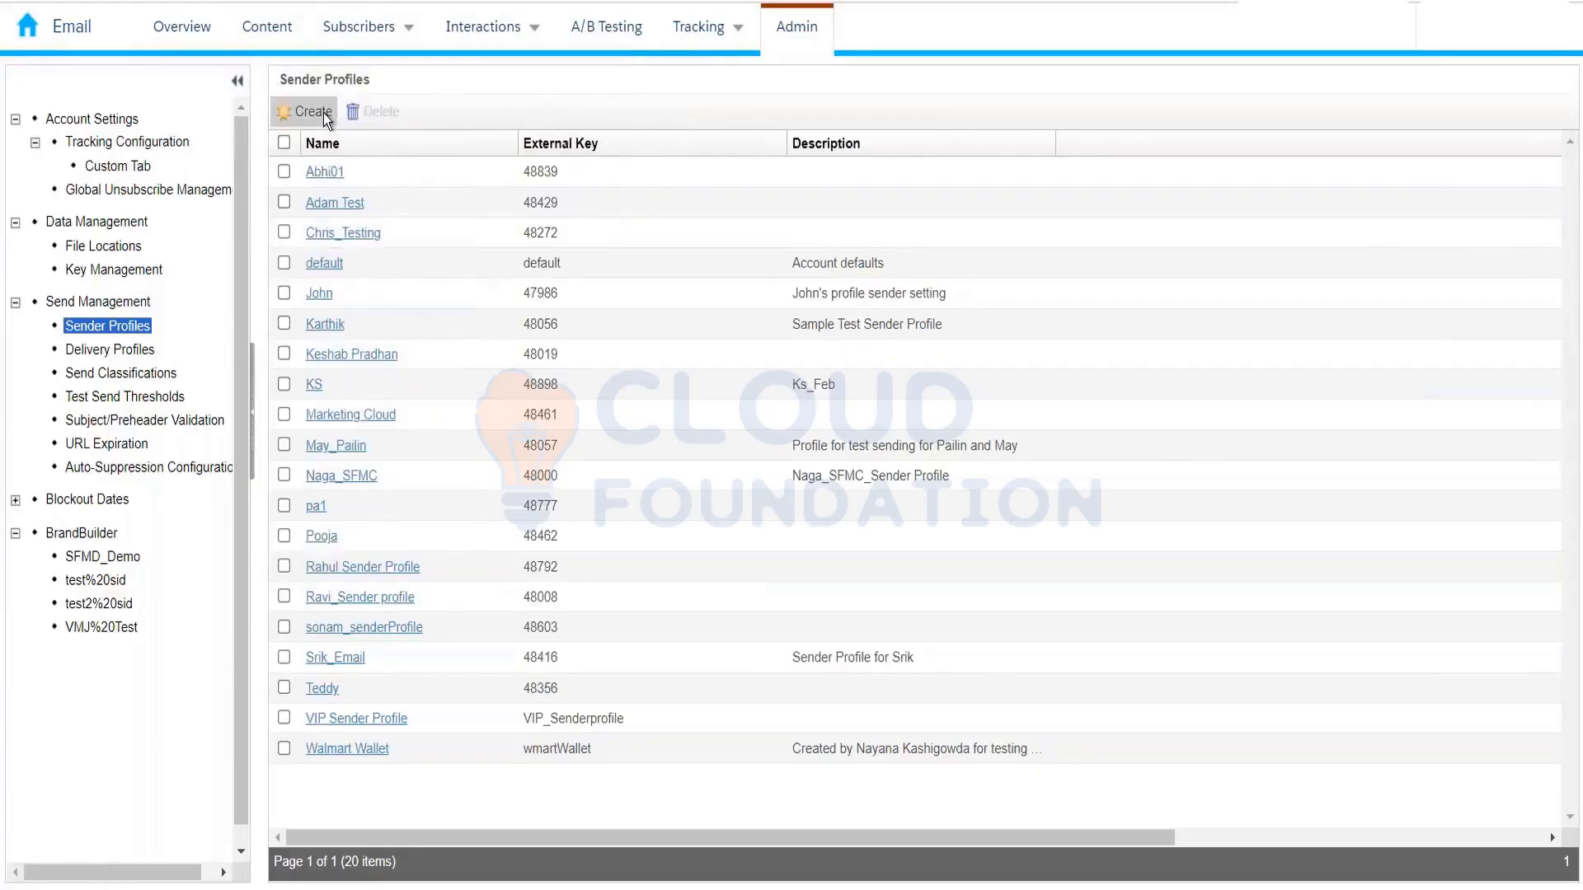
Step: Create a new sender profile named 'Blablabla'
click(313, 112)
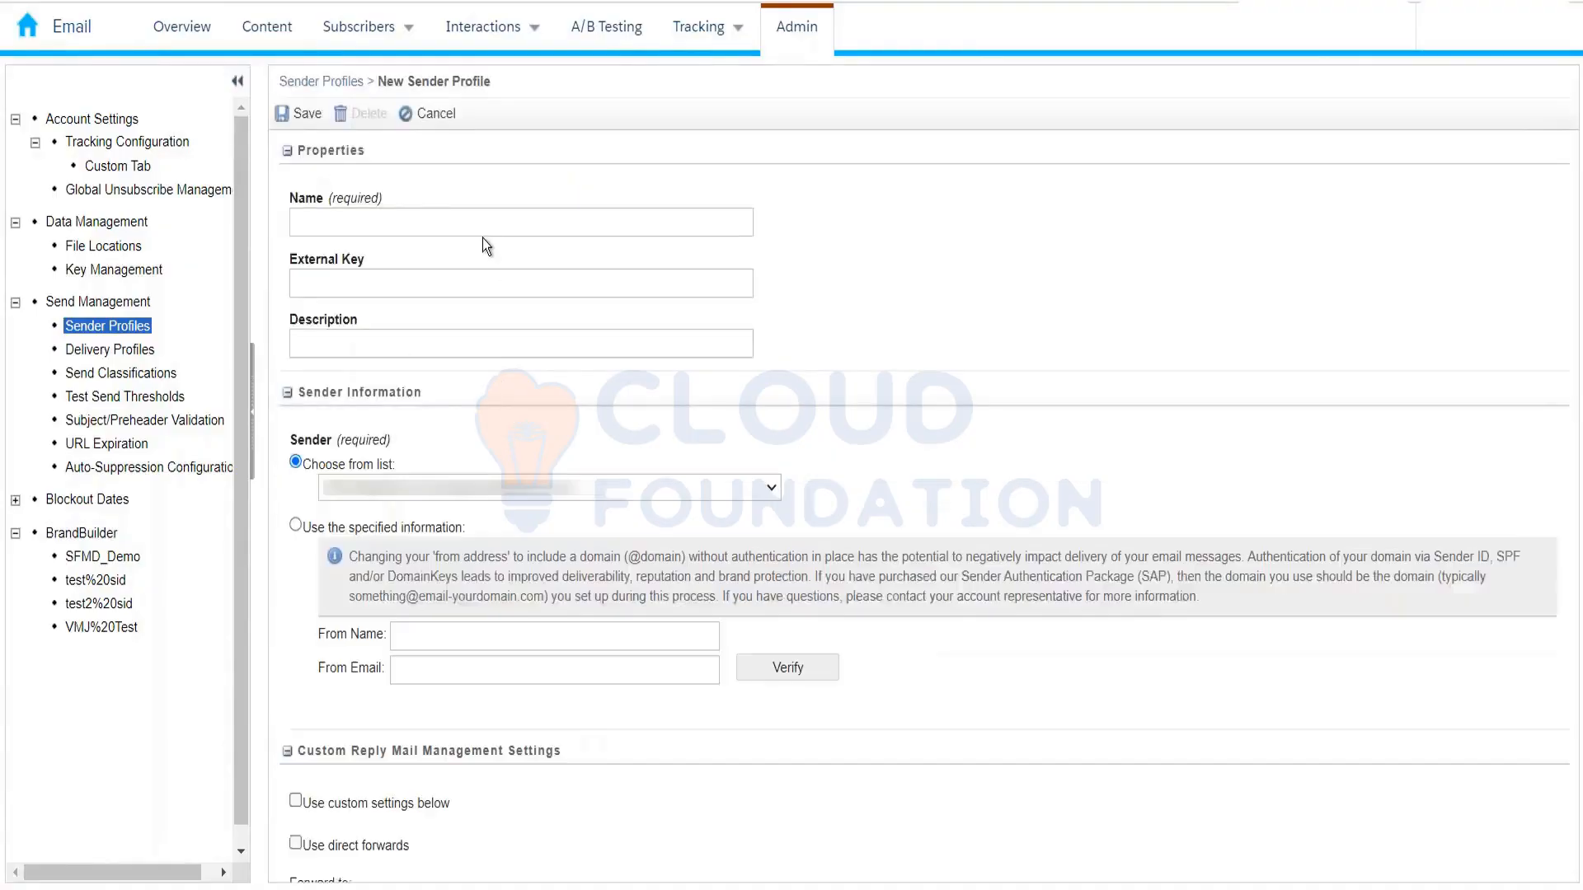
click(495, 221)
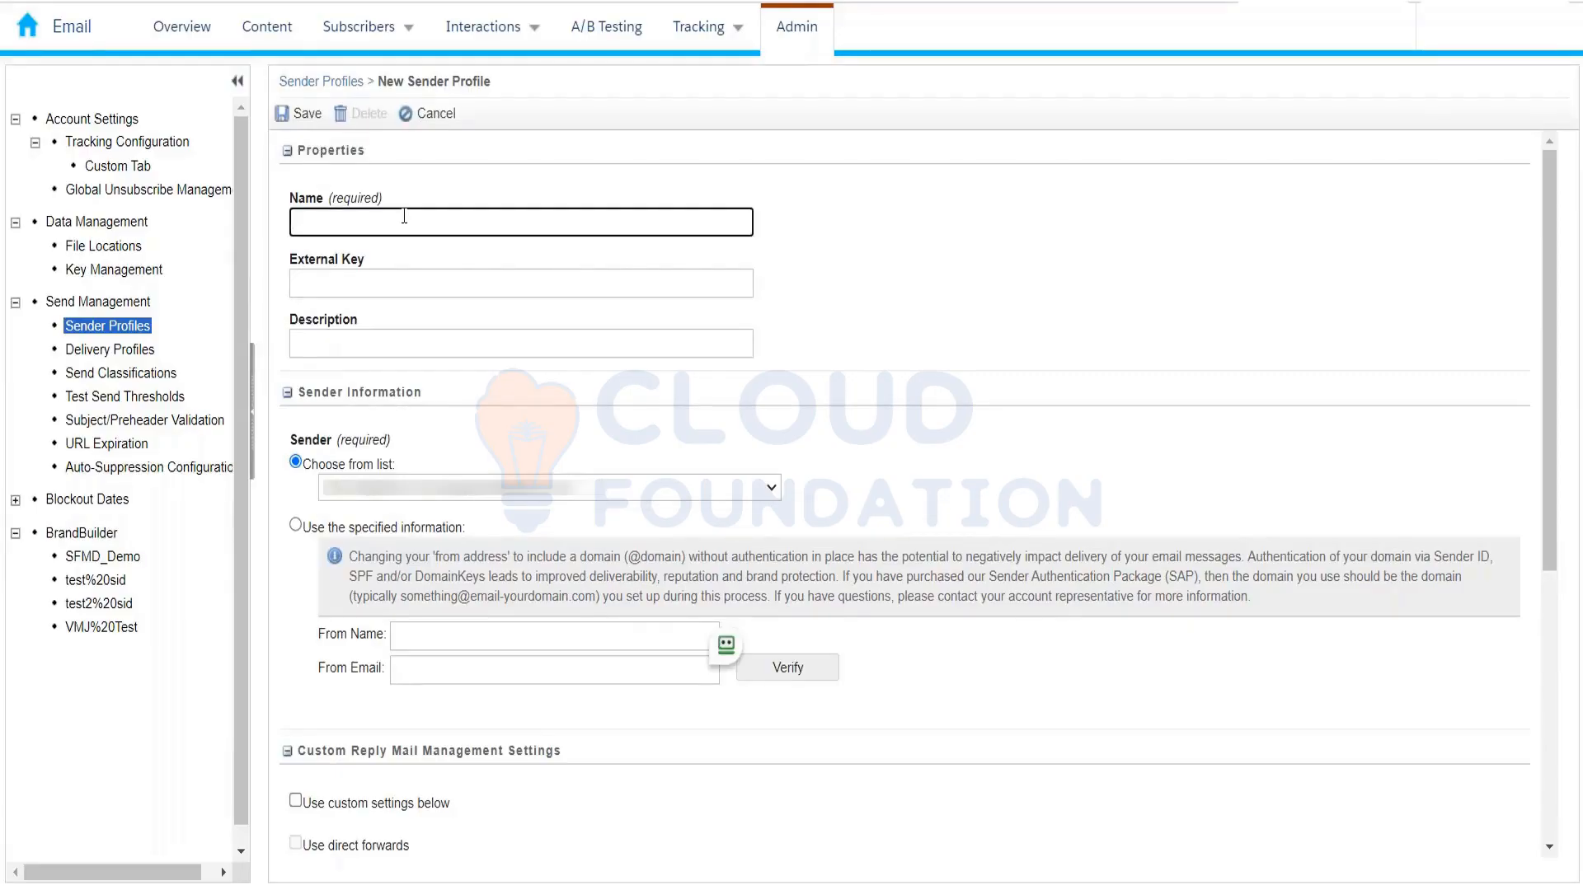
text(Blablabla)
key(Tab)
key(Tab)
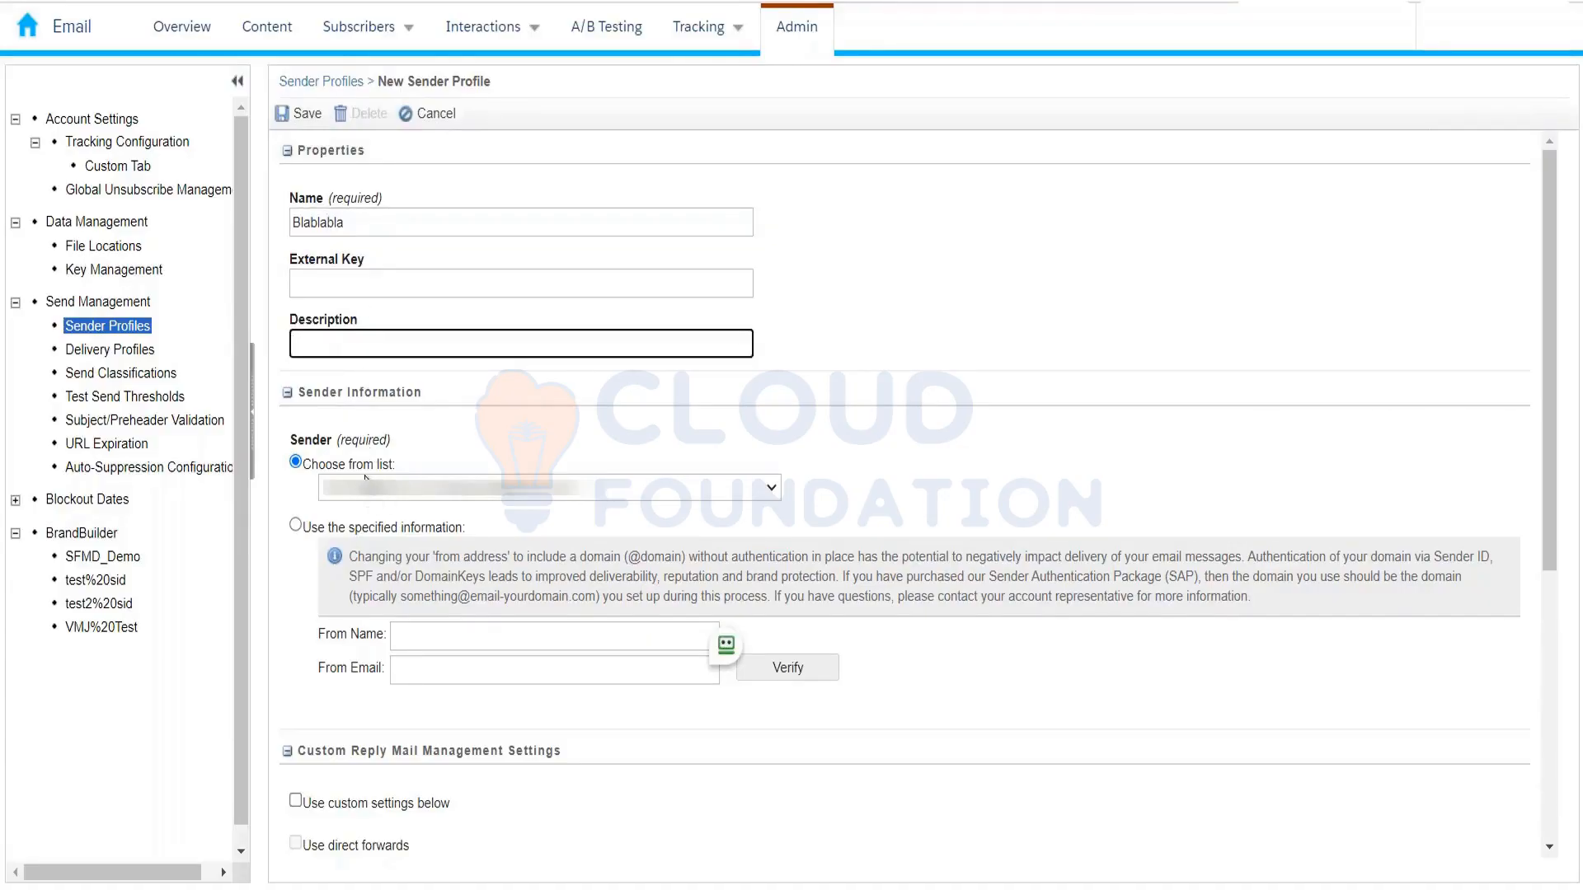
Step: Use specified sender information with From Name 'Amazon India' and a From Email address
click(295, 526)
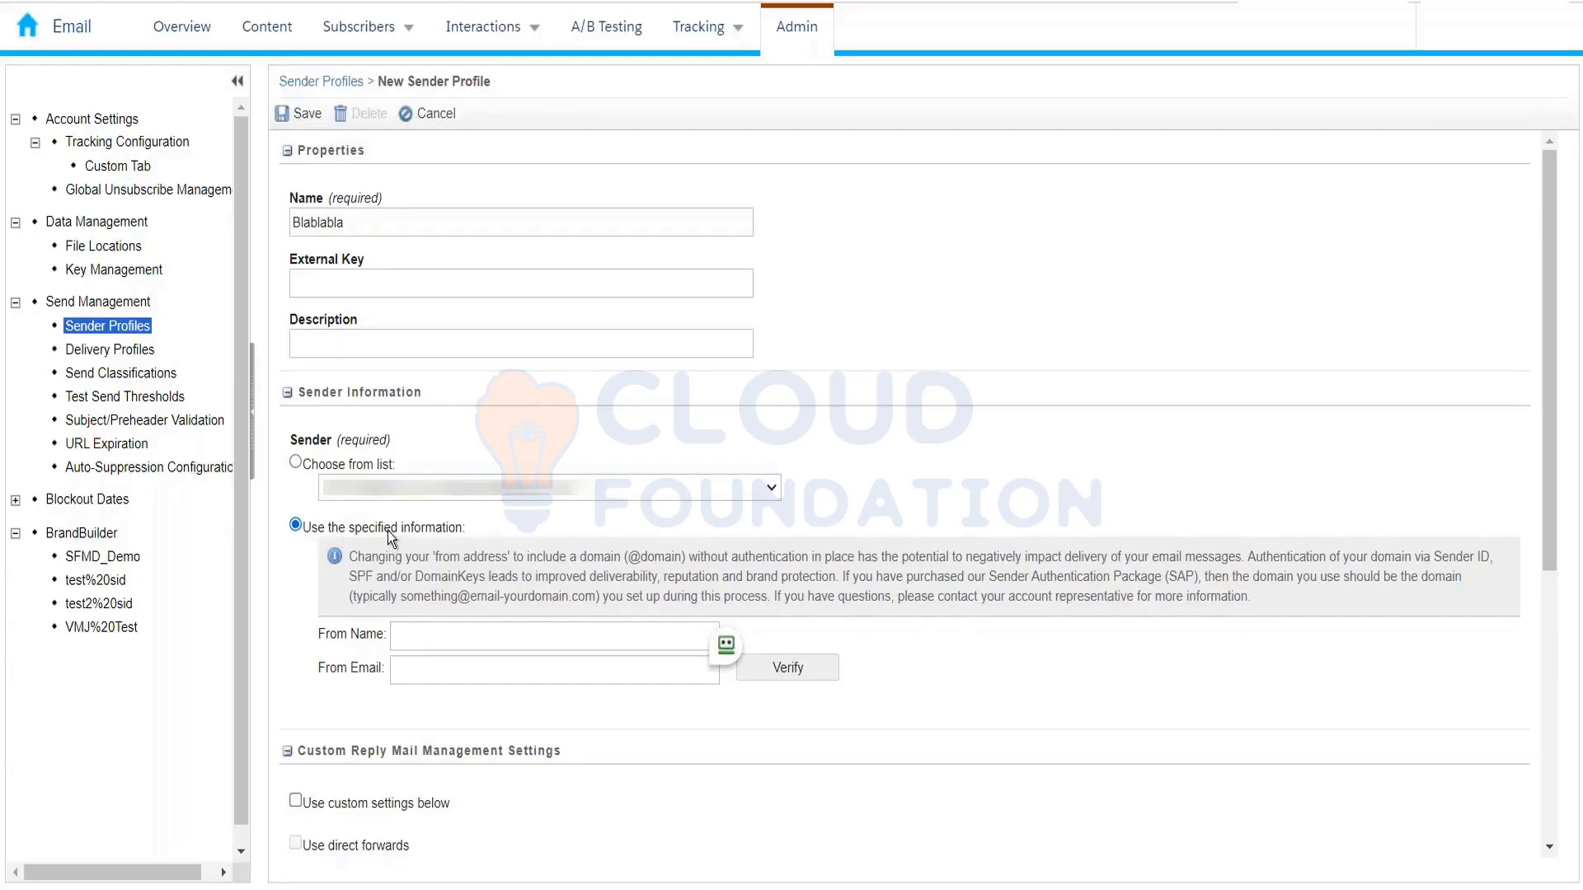
click(435, 631)
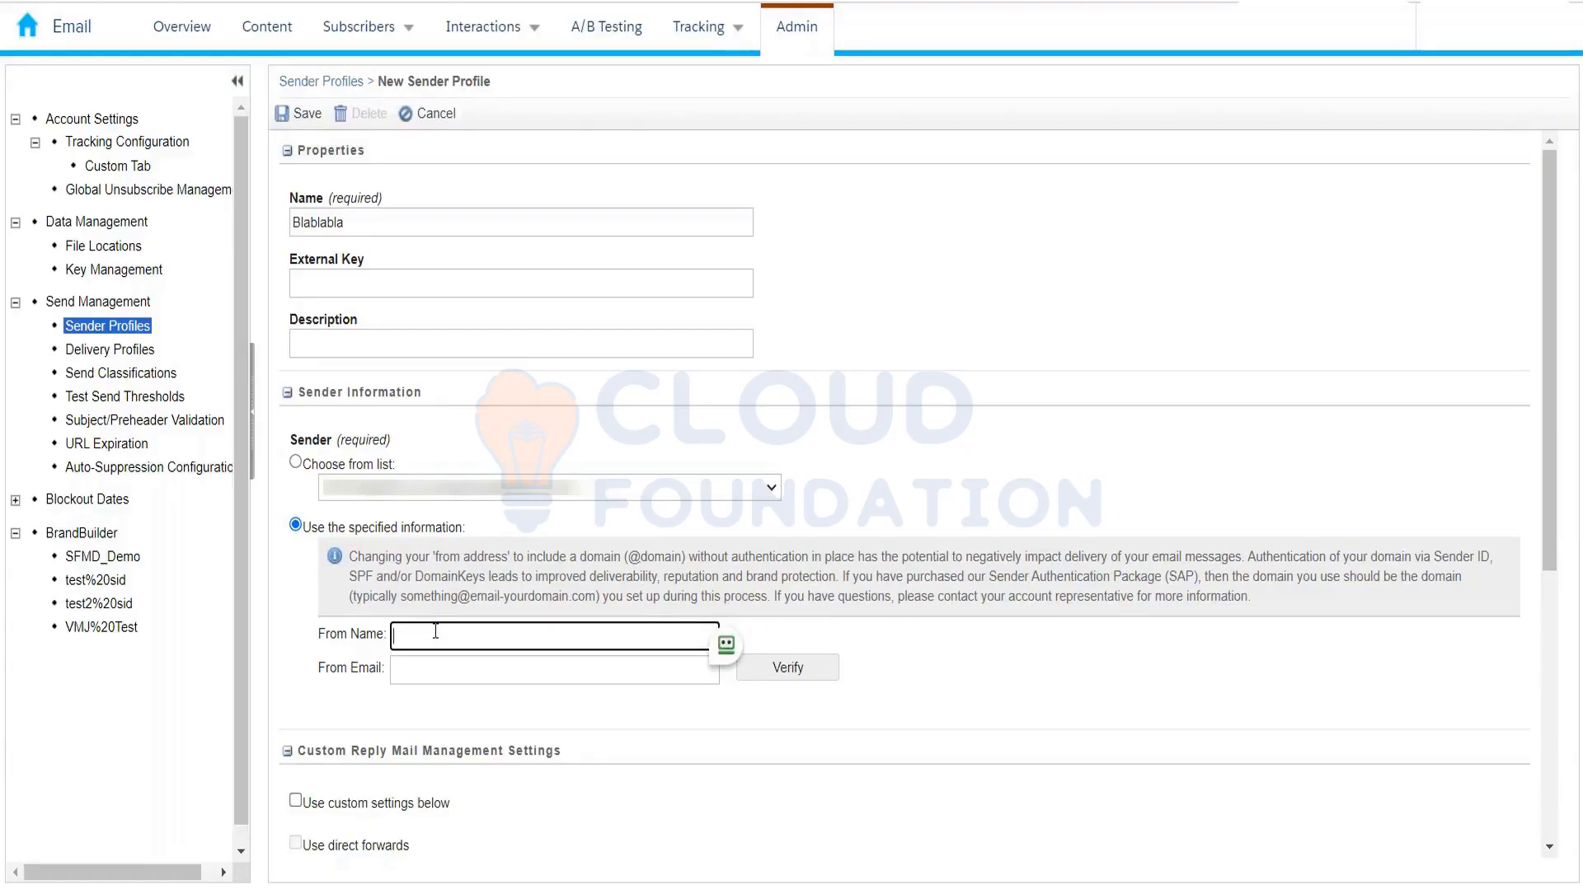
text(Amazon India)
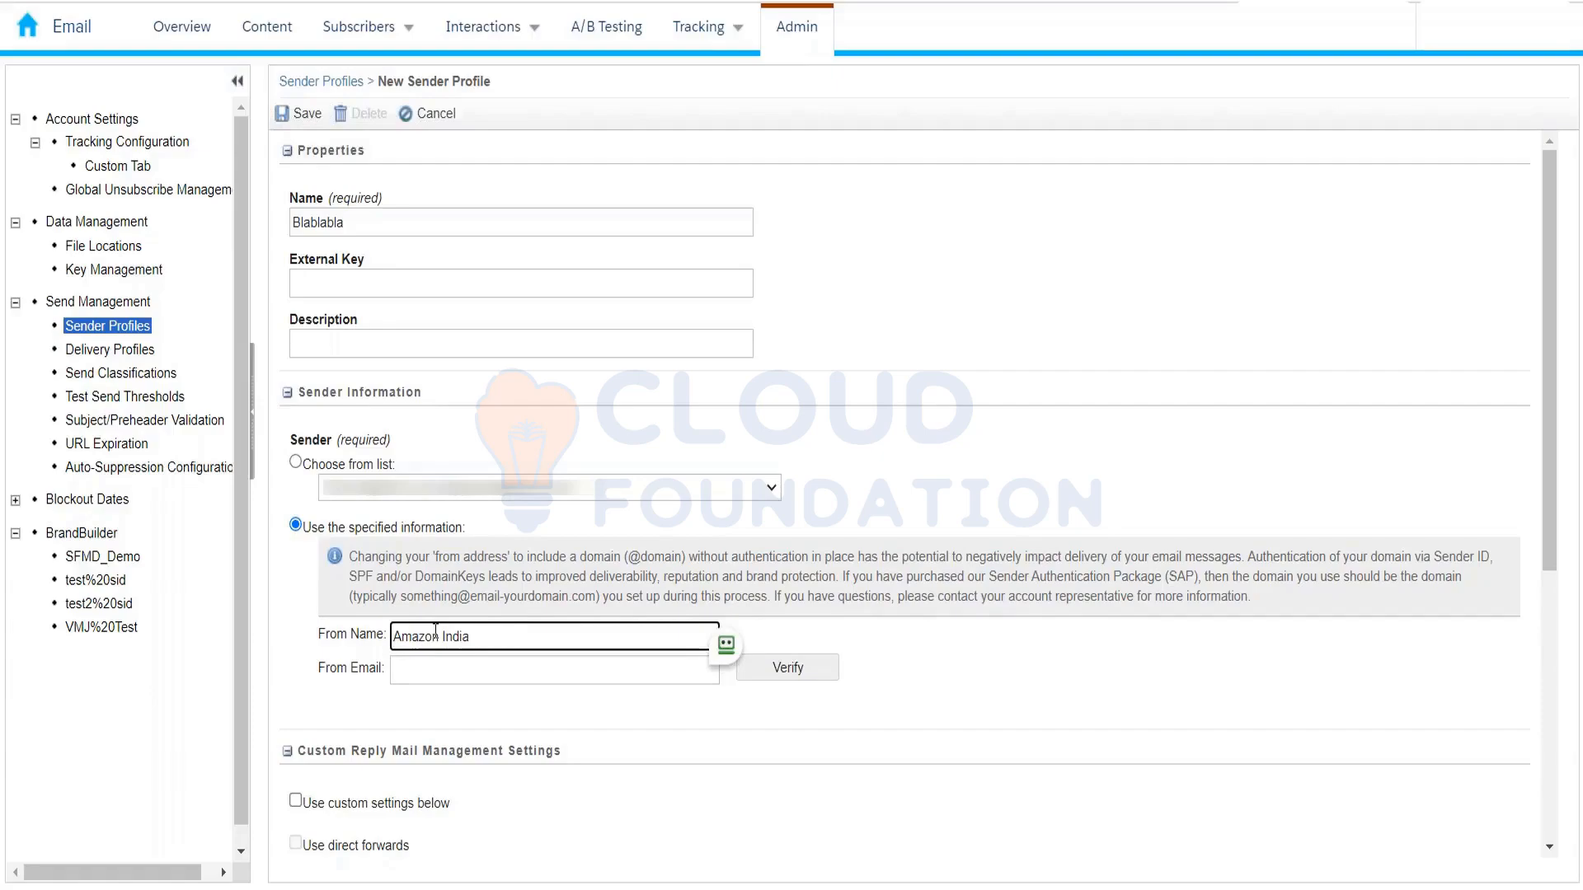
key(Tab)
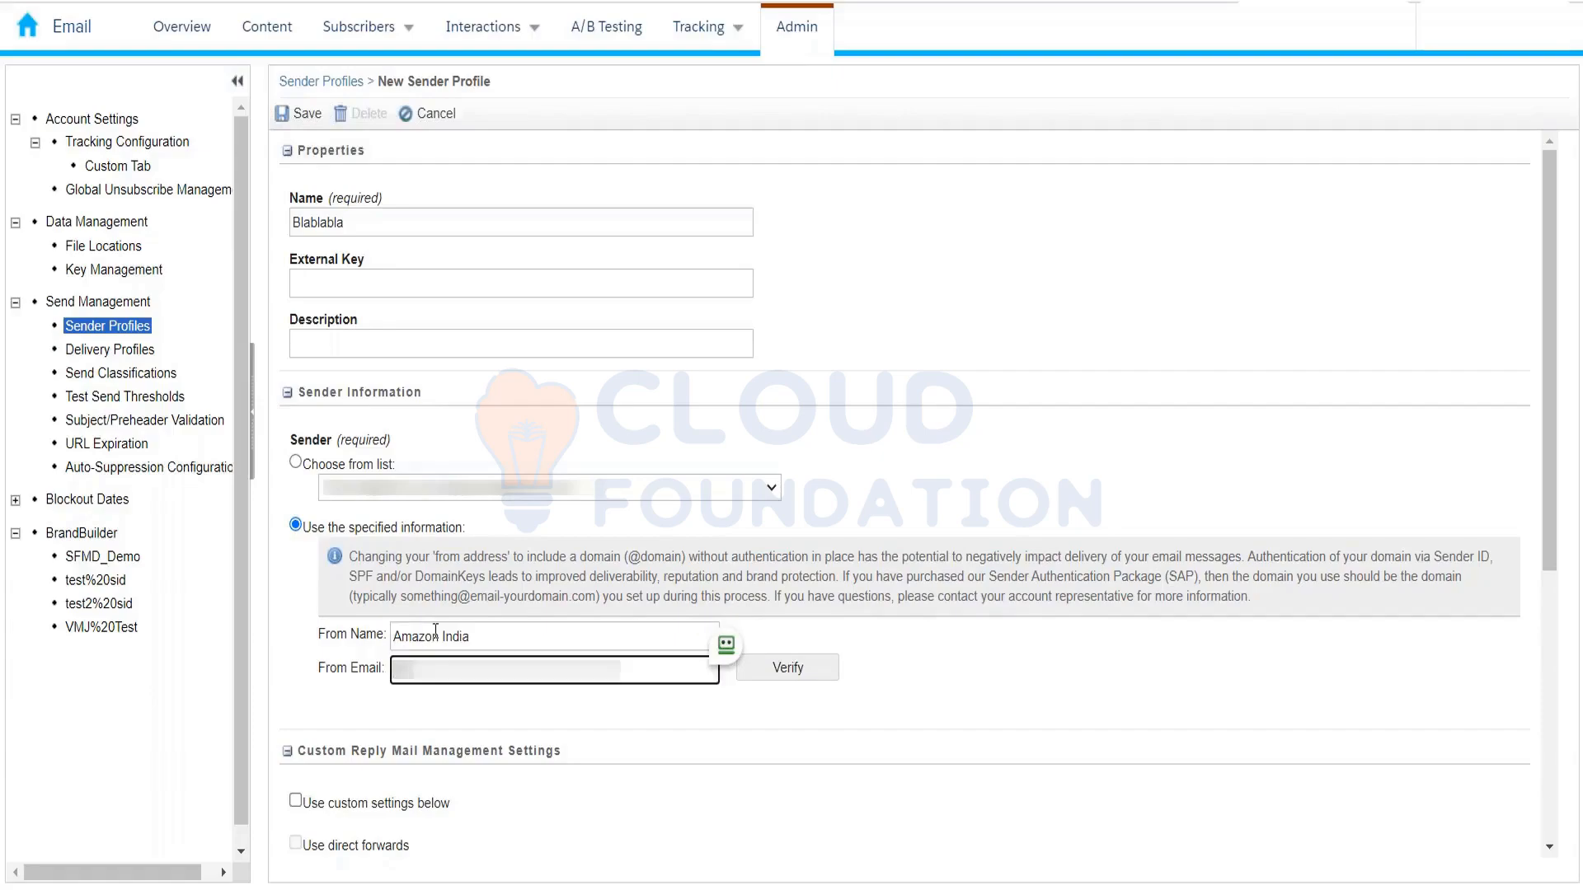
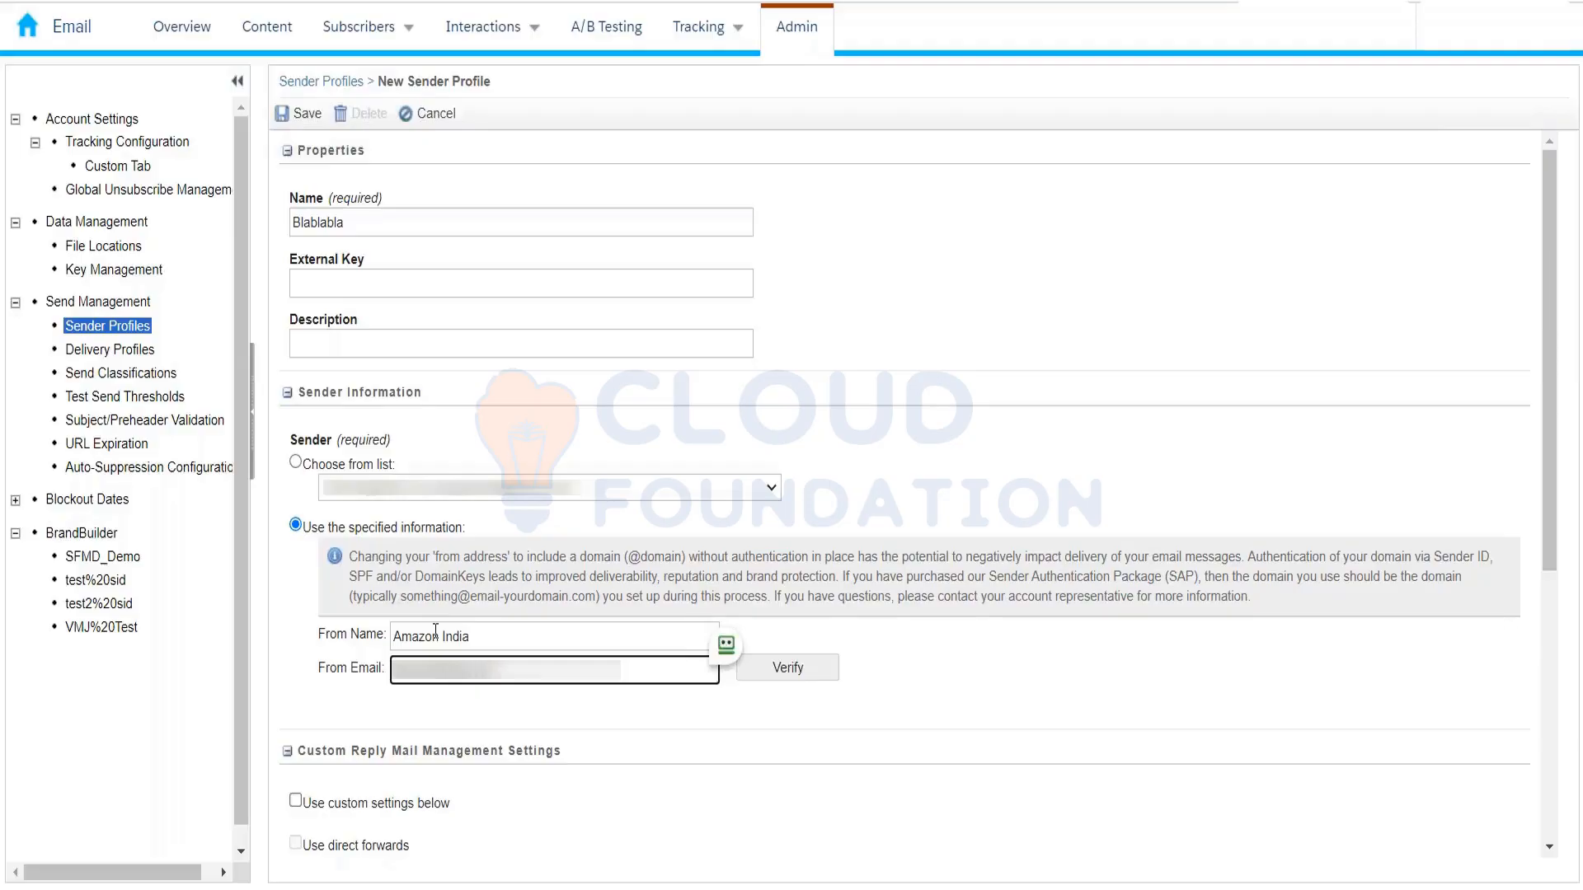
drag(505, 670, 388, 674)
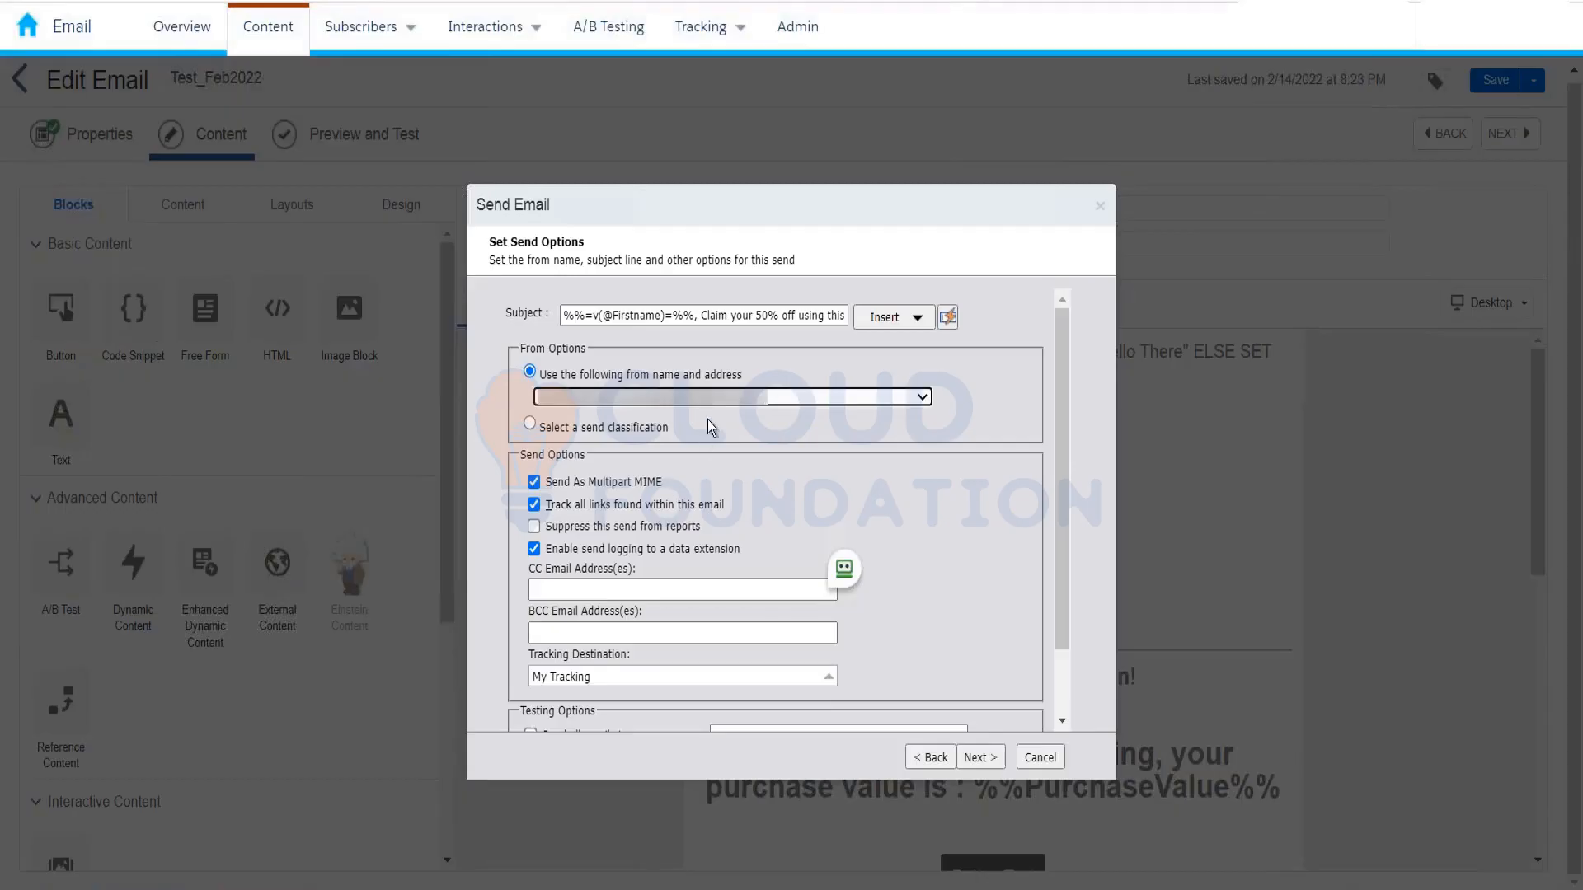
Step: Try the from address and sender profile options, settling on a specific from name and address
click(716, 399)
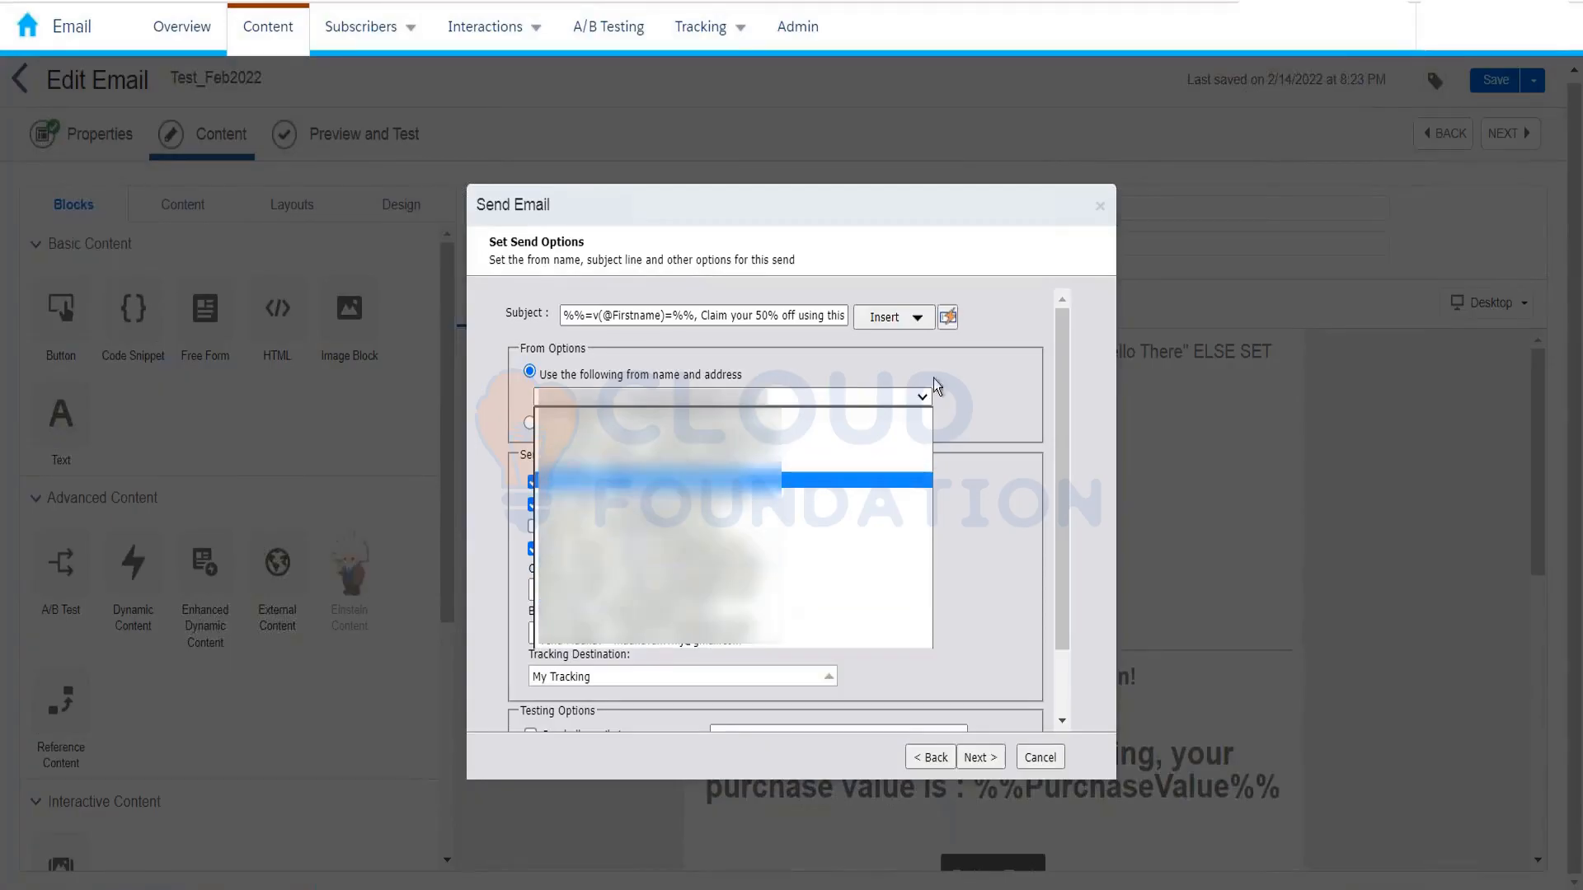
click(983, 389)
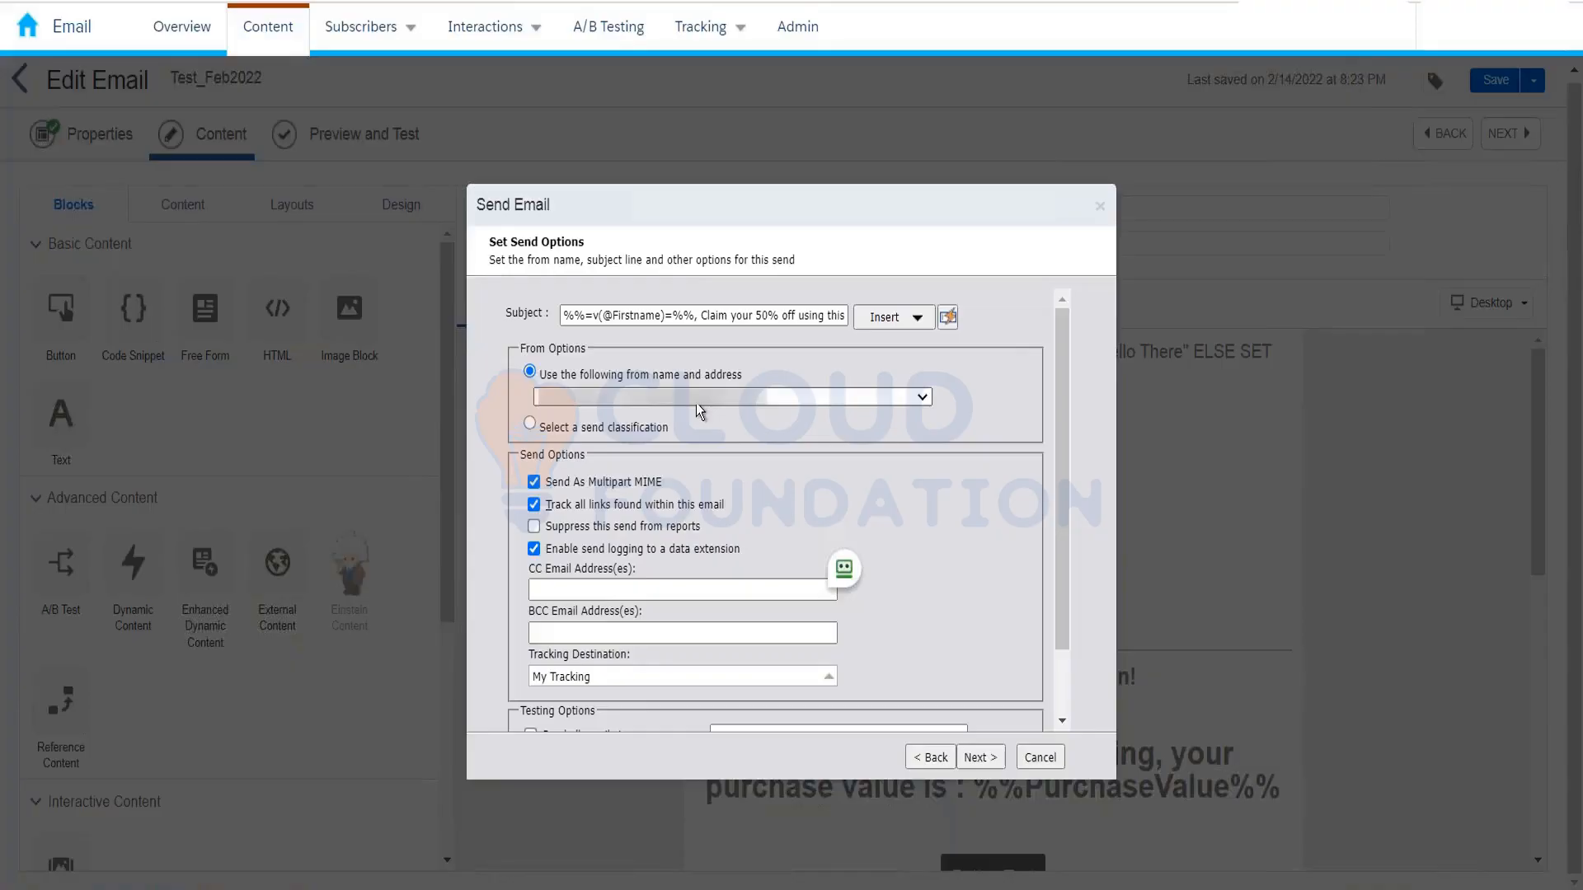
click(624, 399)
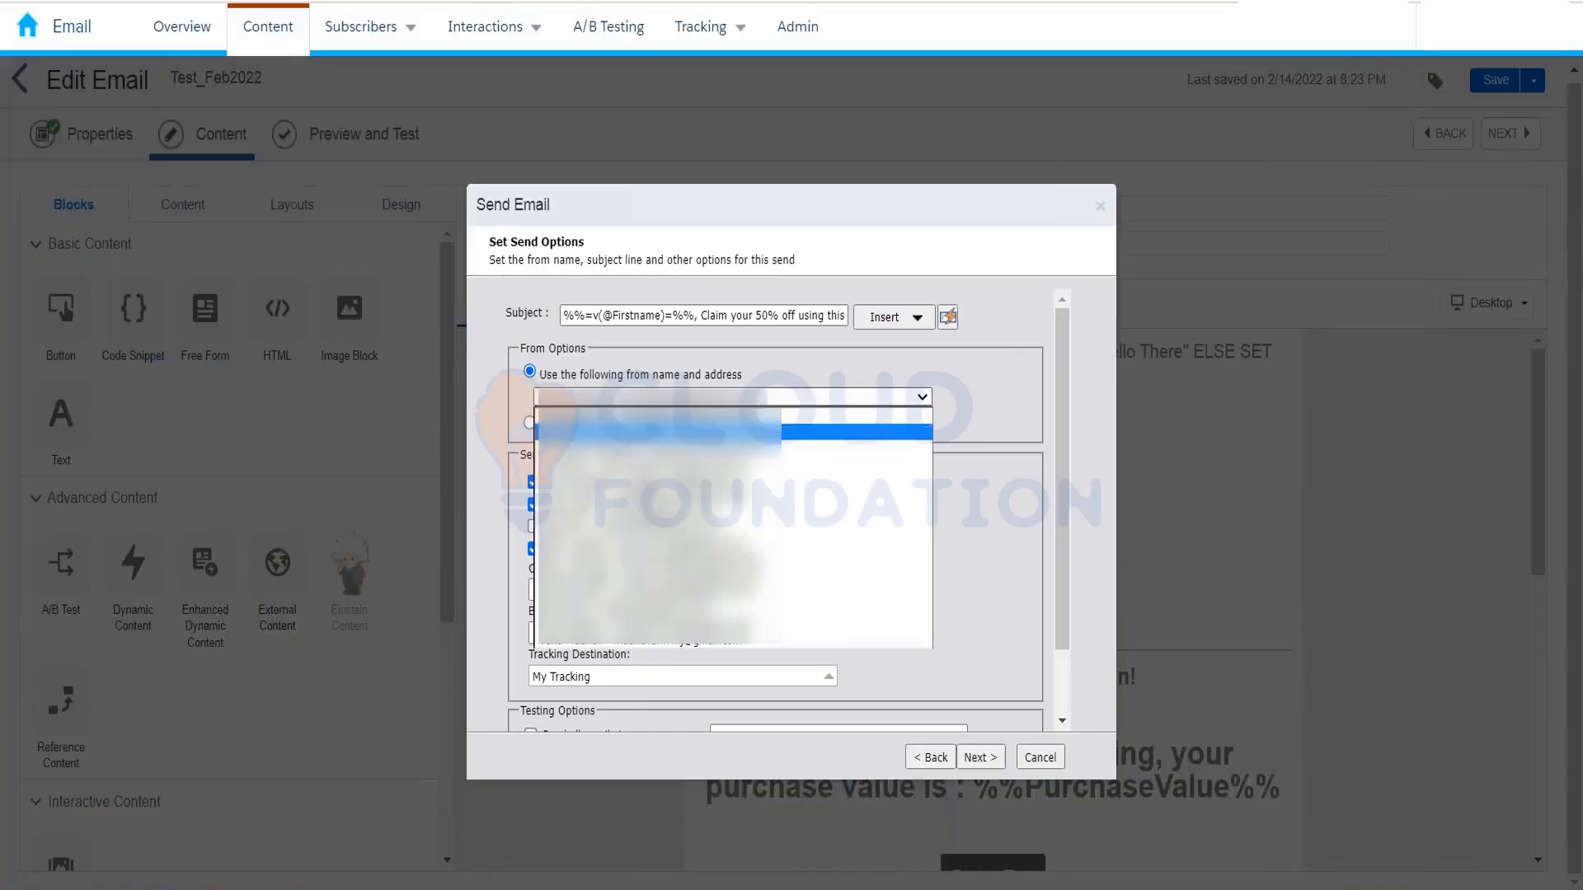
click(986, 386)
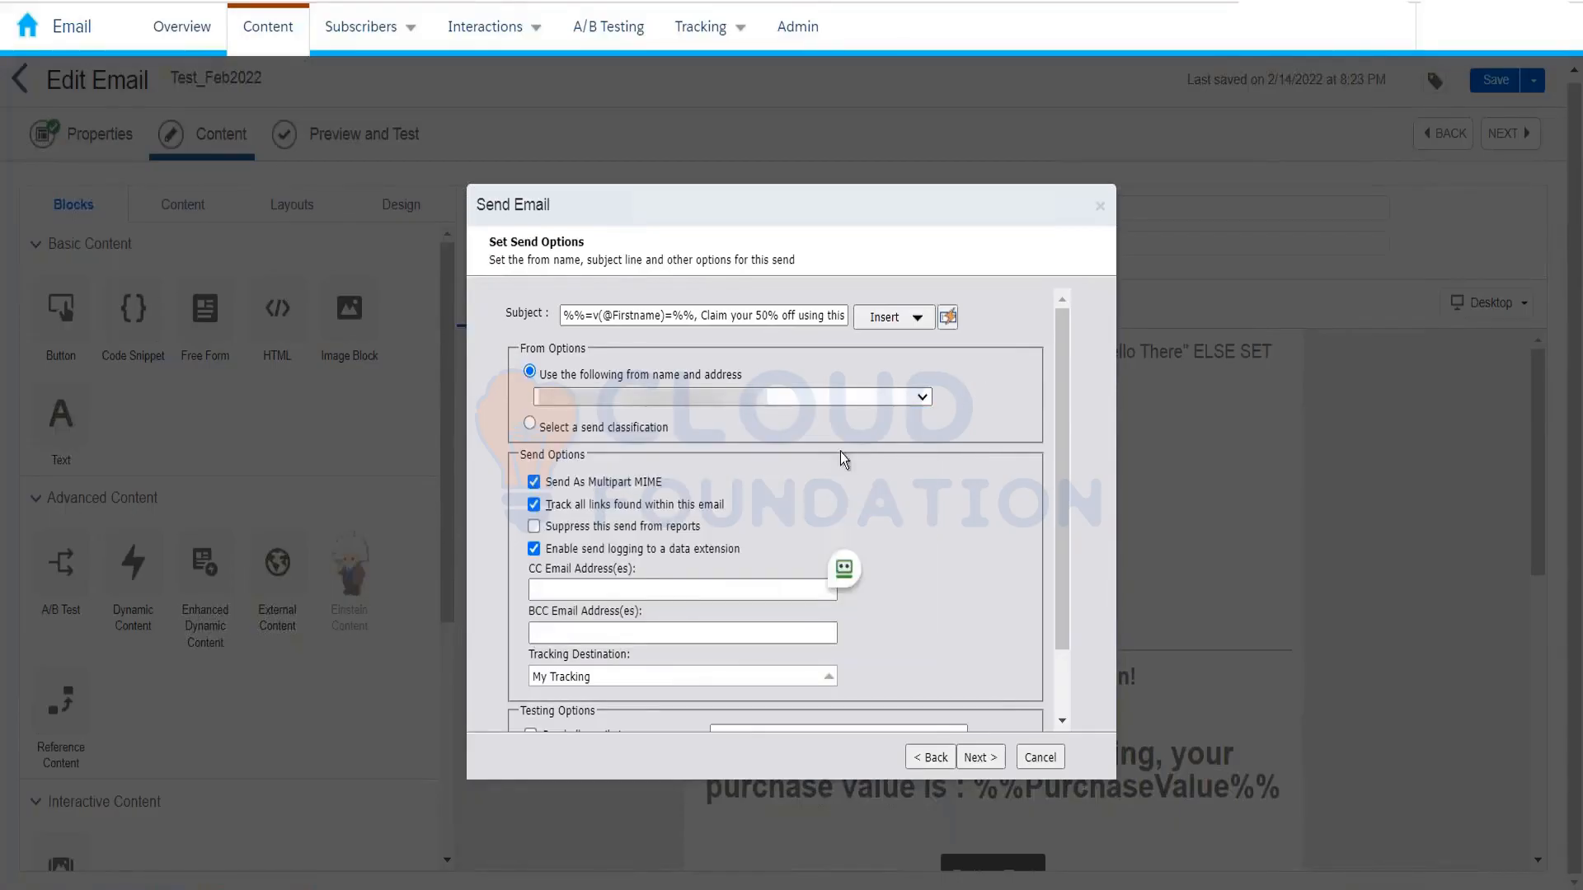
click(530, 424)
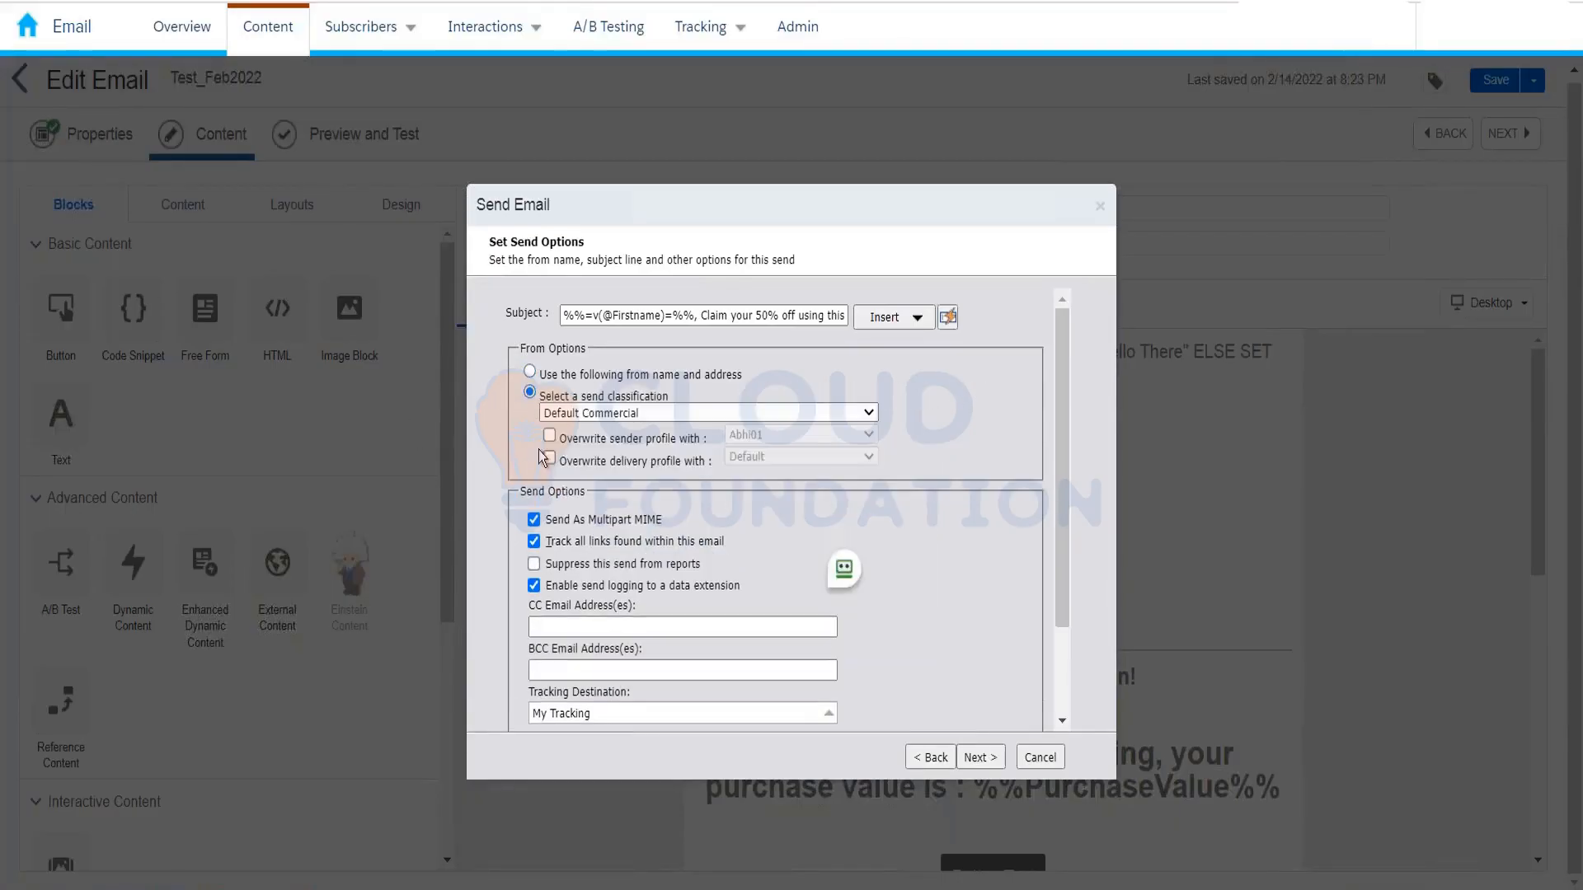
click(549, 435)
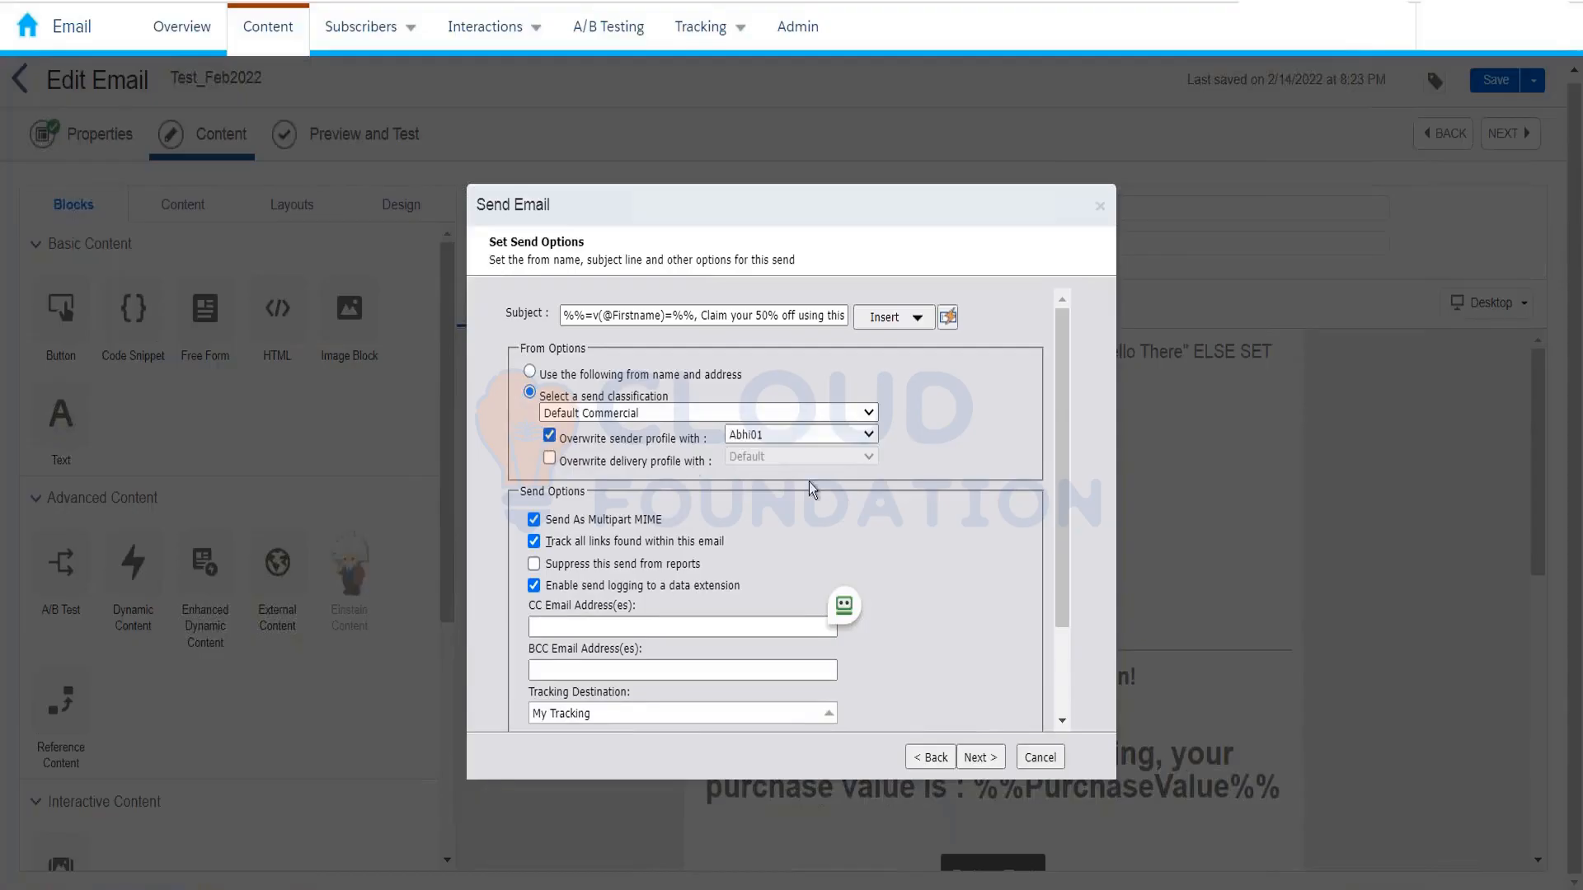
click(818, 437)
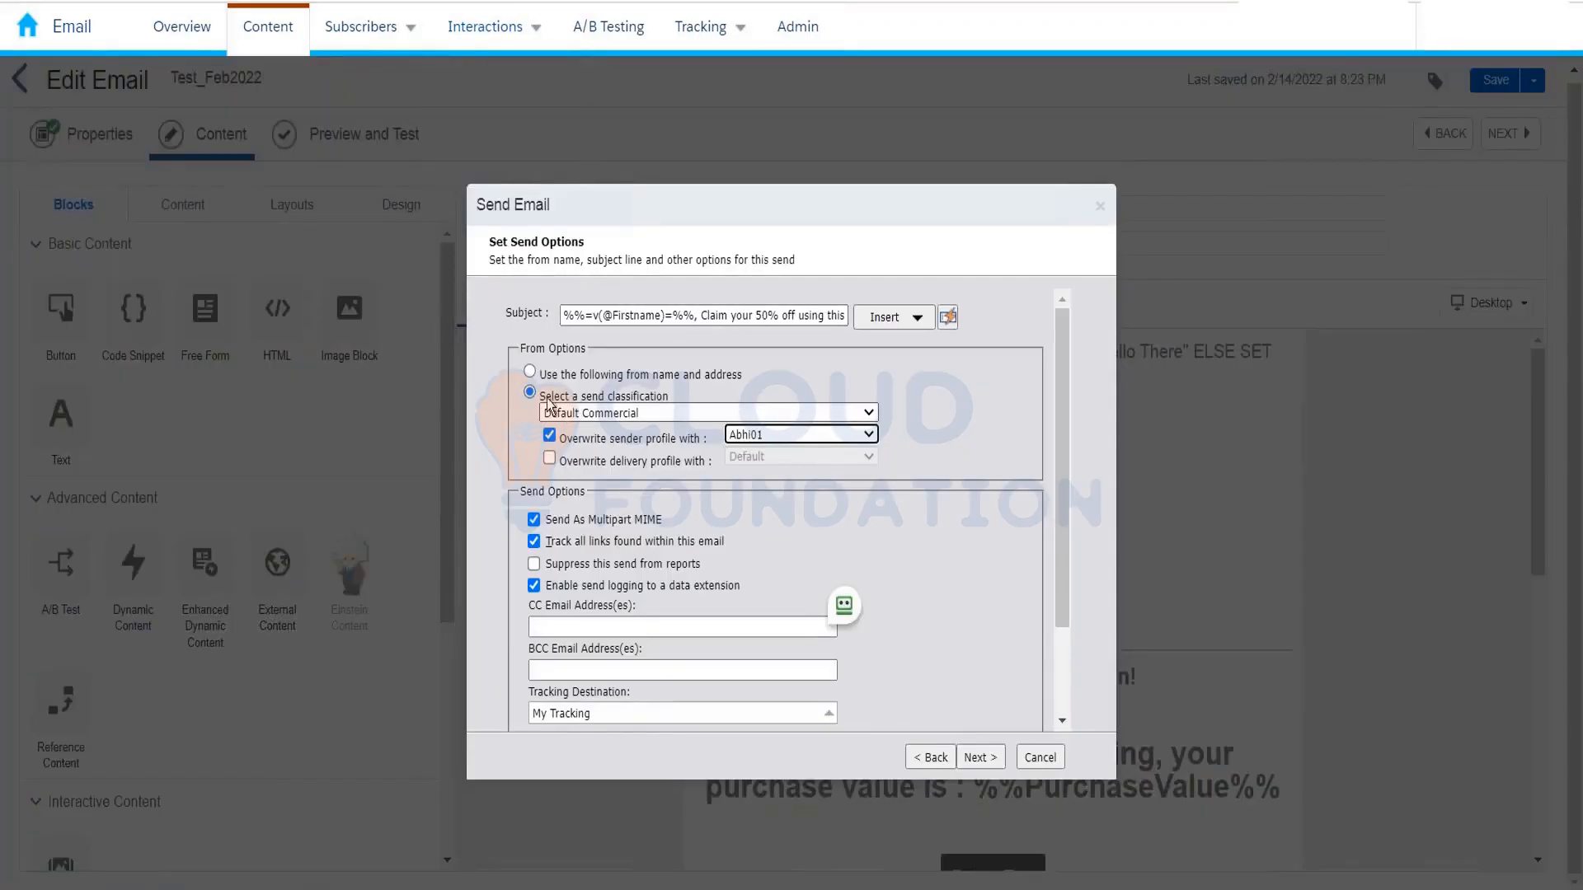
click(530, 395)
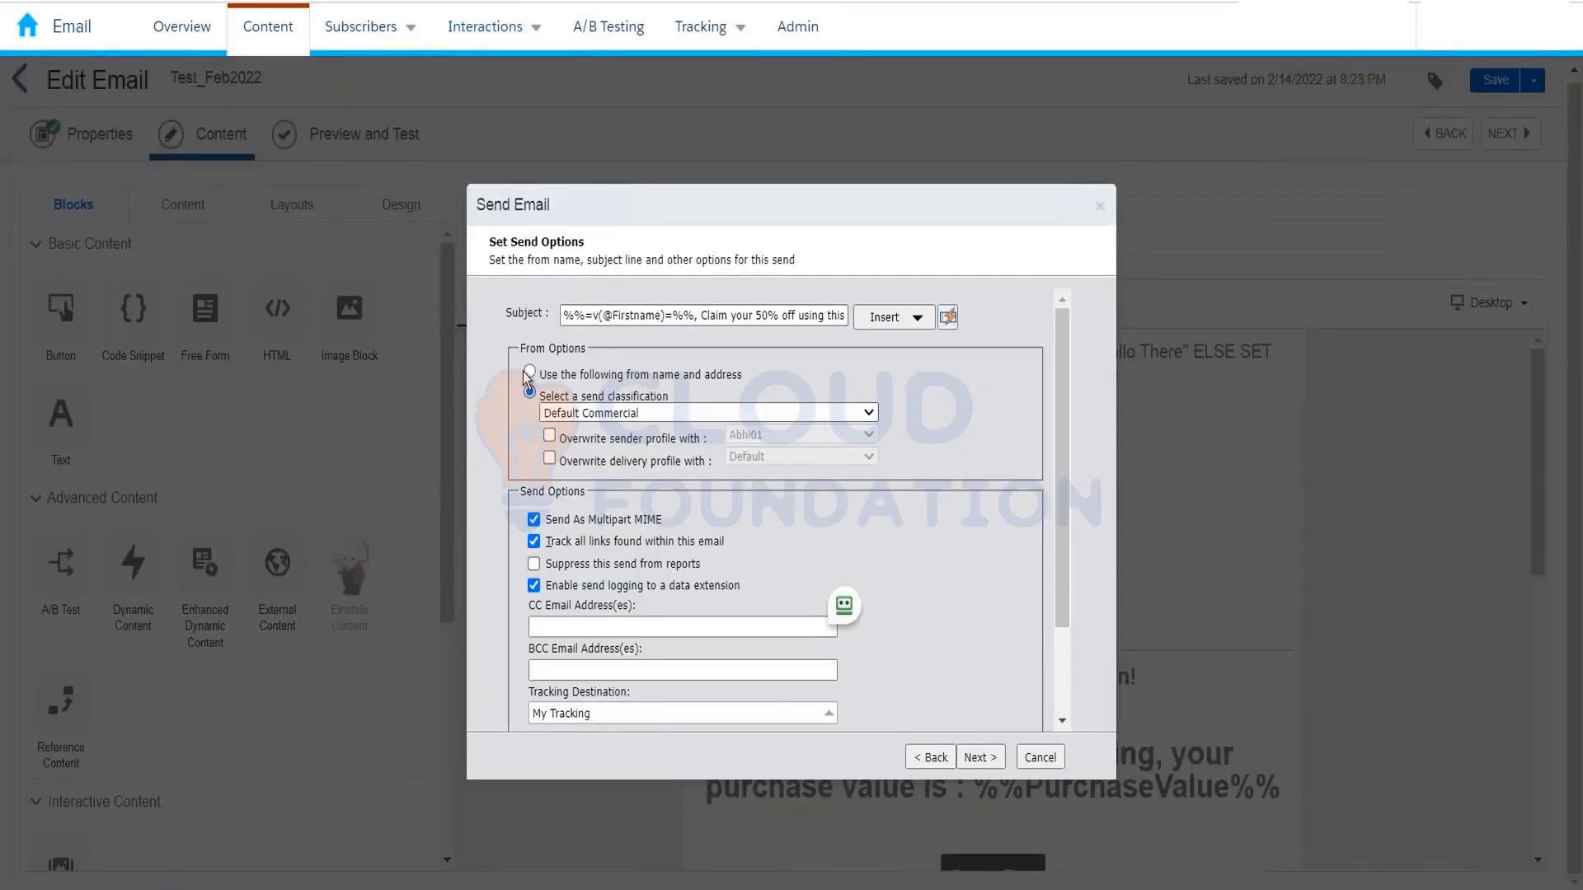
click(530, 373)
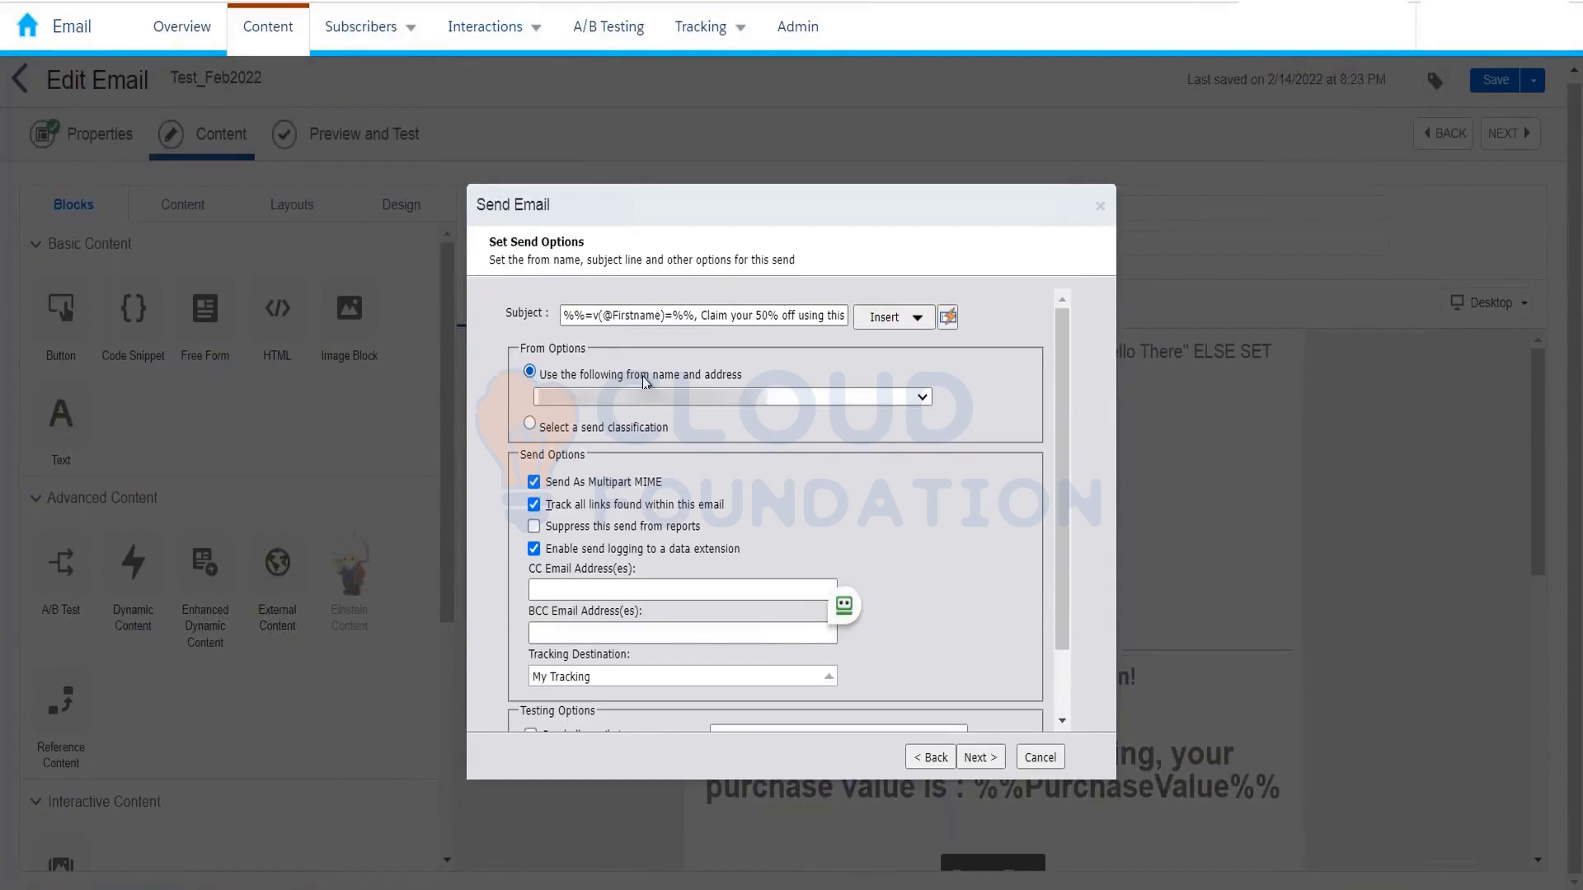
scroll(922, 447, down, 2)
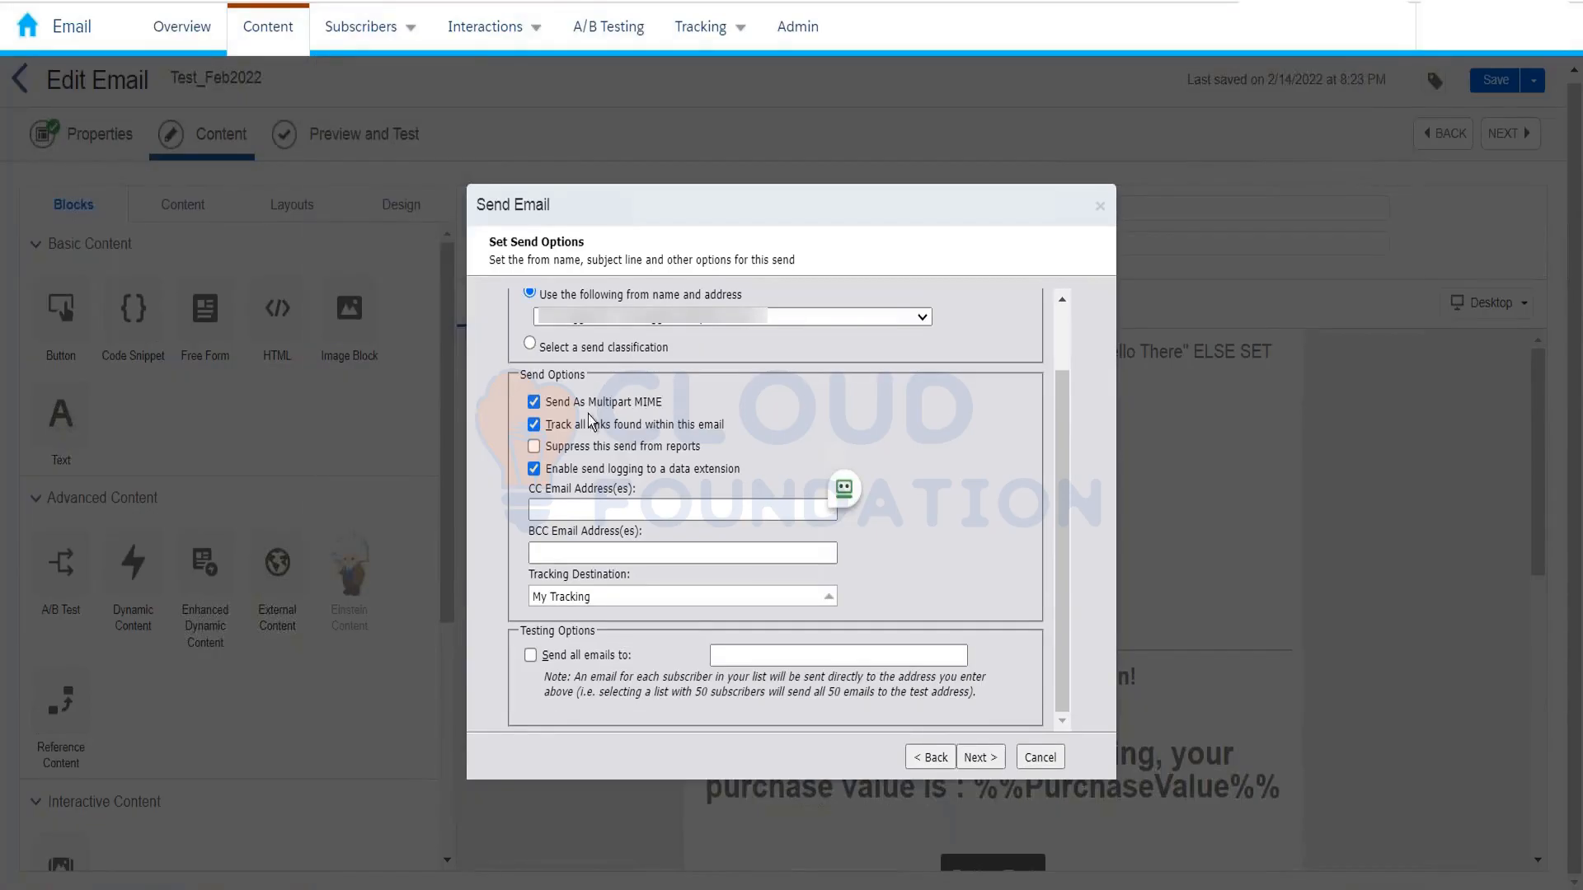
click(534, 402)
click(533, 402)
click(535, 447)
click(534, 447)
Step: Toggle send logging off and back on, then check the CC and BCC email fields
click(534, 469)
click(533, 470)
click(590, 511)
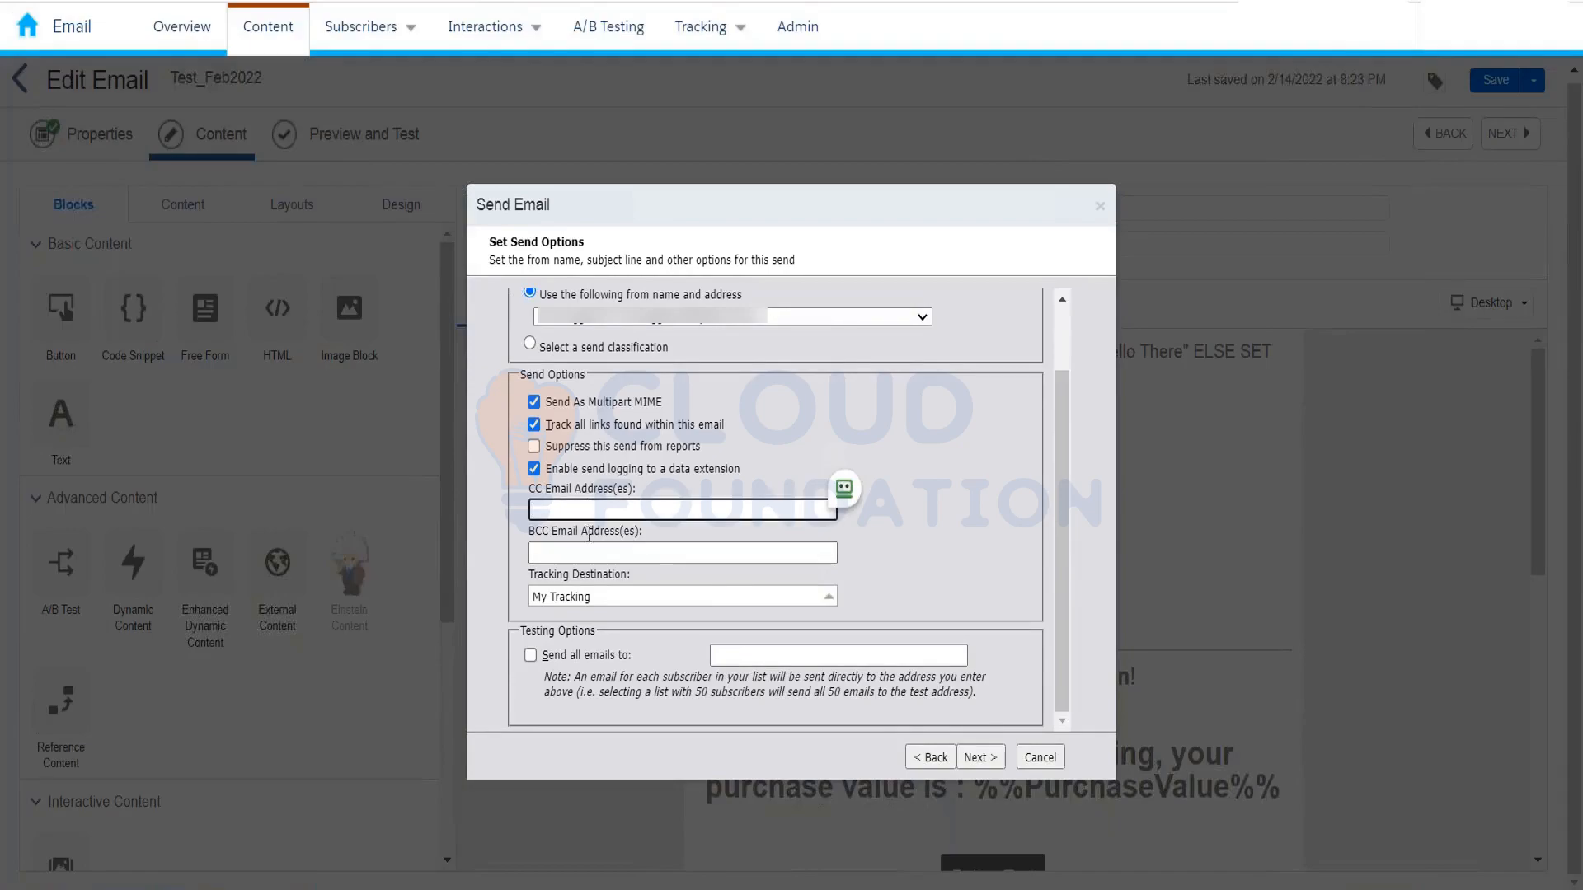
click(590, 552)
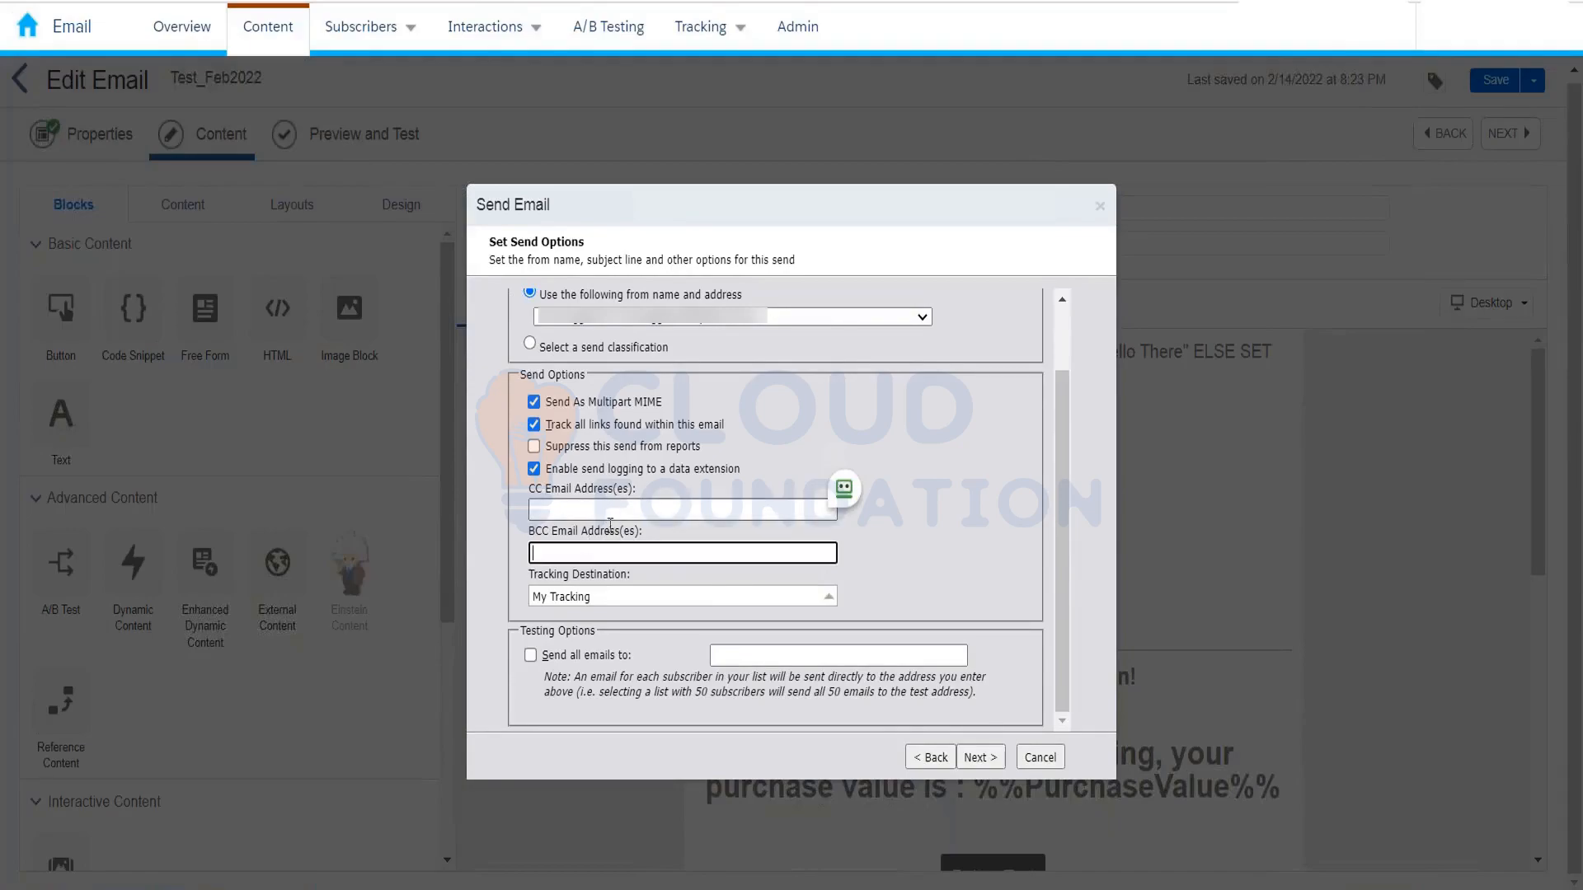
click(609, 518)
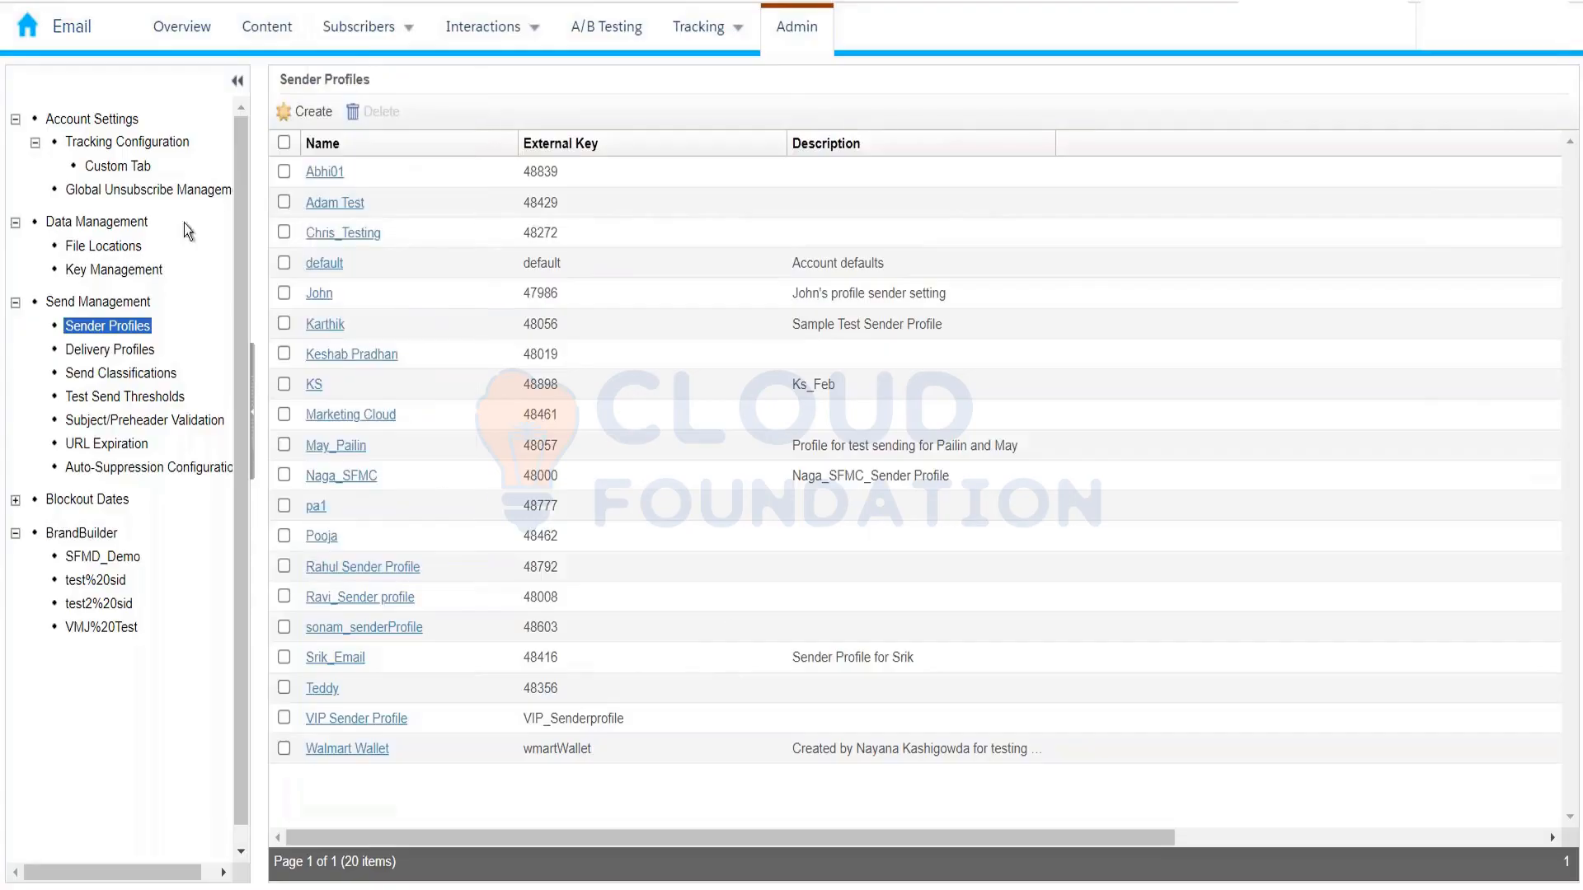
Step: Go to Subscribers > Data Extensions to list the 130 data extensions
mouse_move(343, 33)
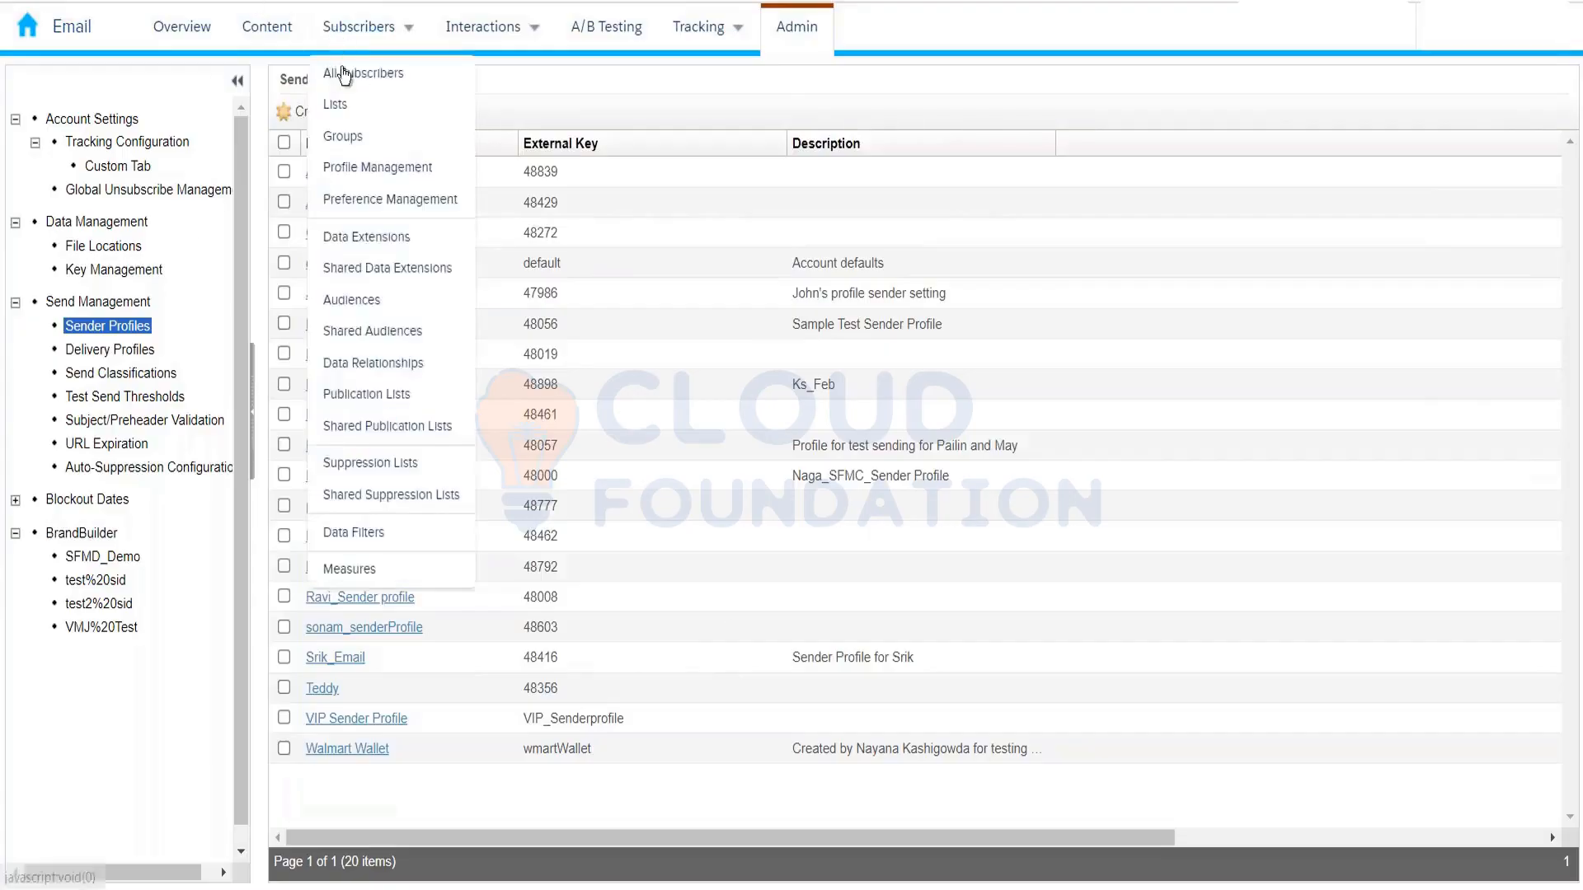
click(353, 247)
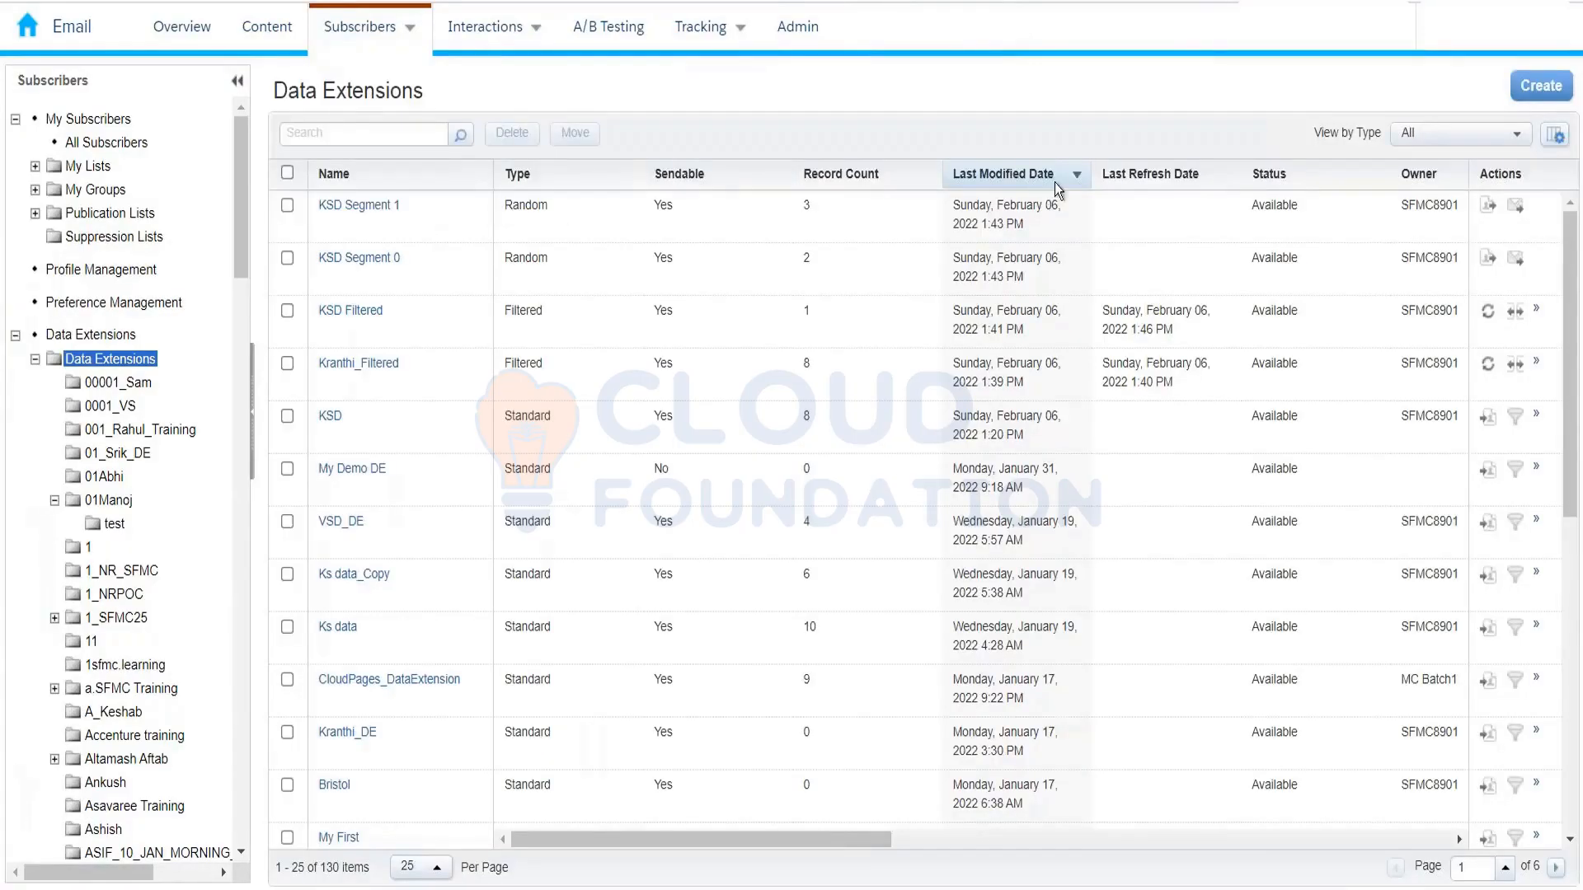
Step: Create a Standard data extension from the SendLog template, pre-named SendLog - 20220215_080809
click(1540, 85)
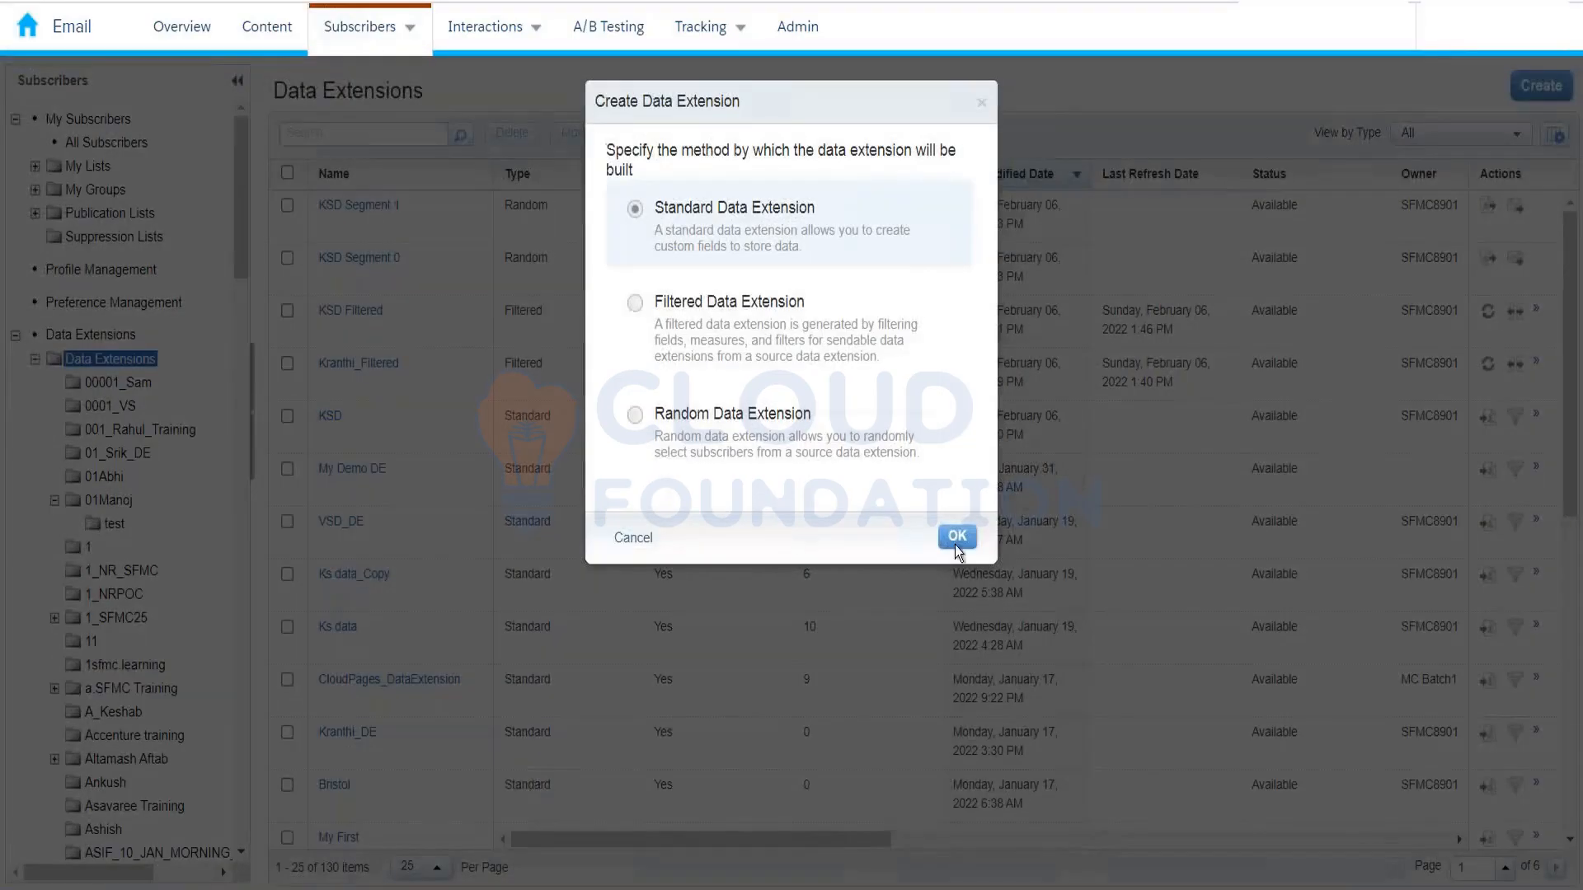
key(Return)
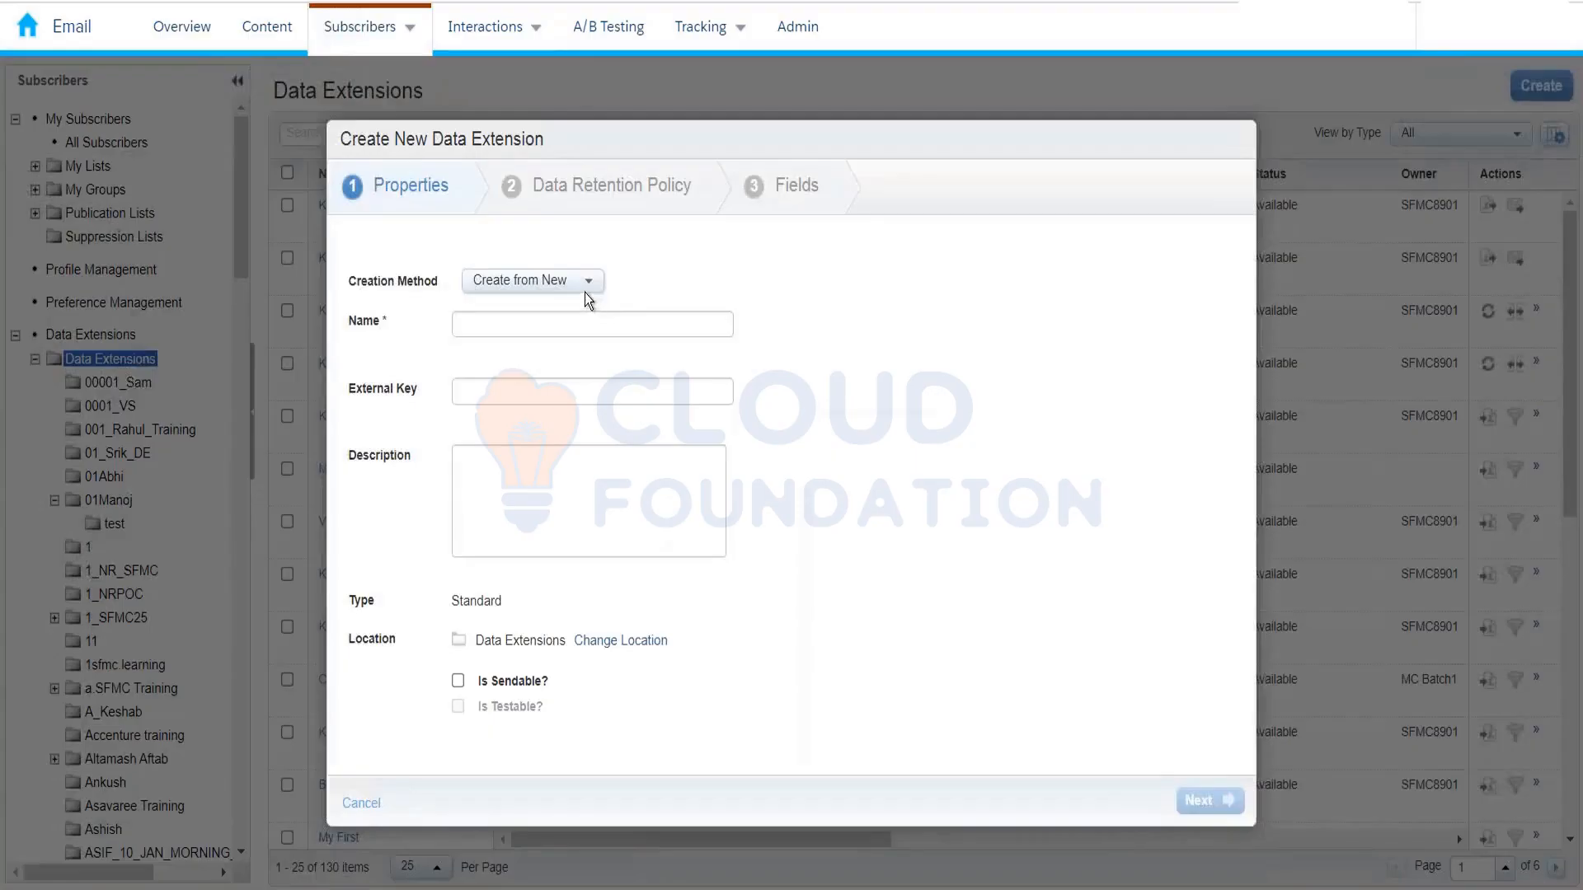
click(587, 284)
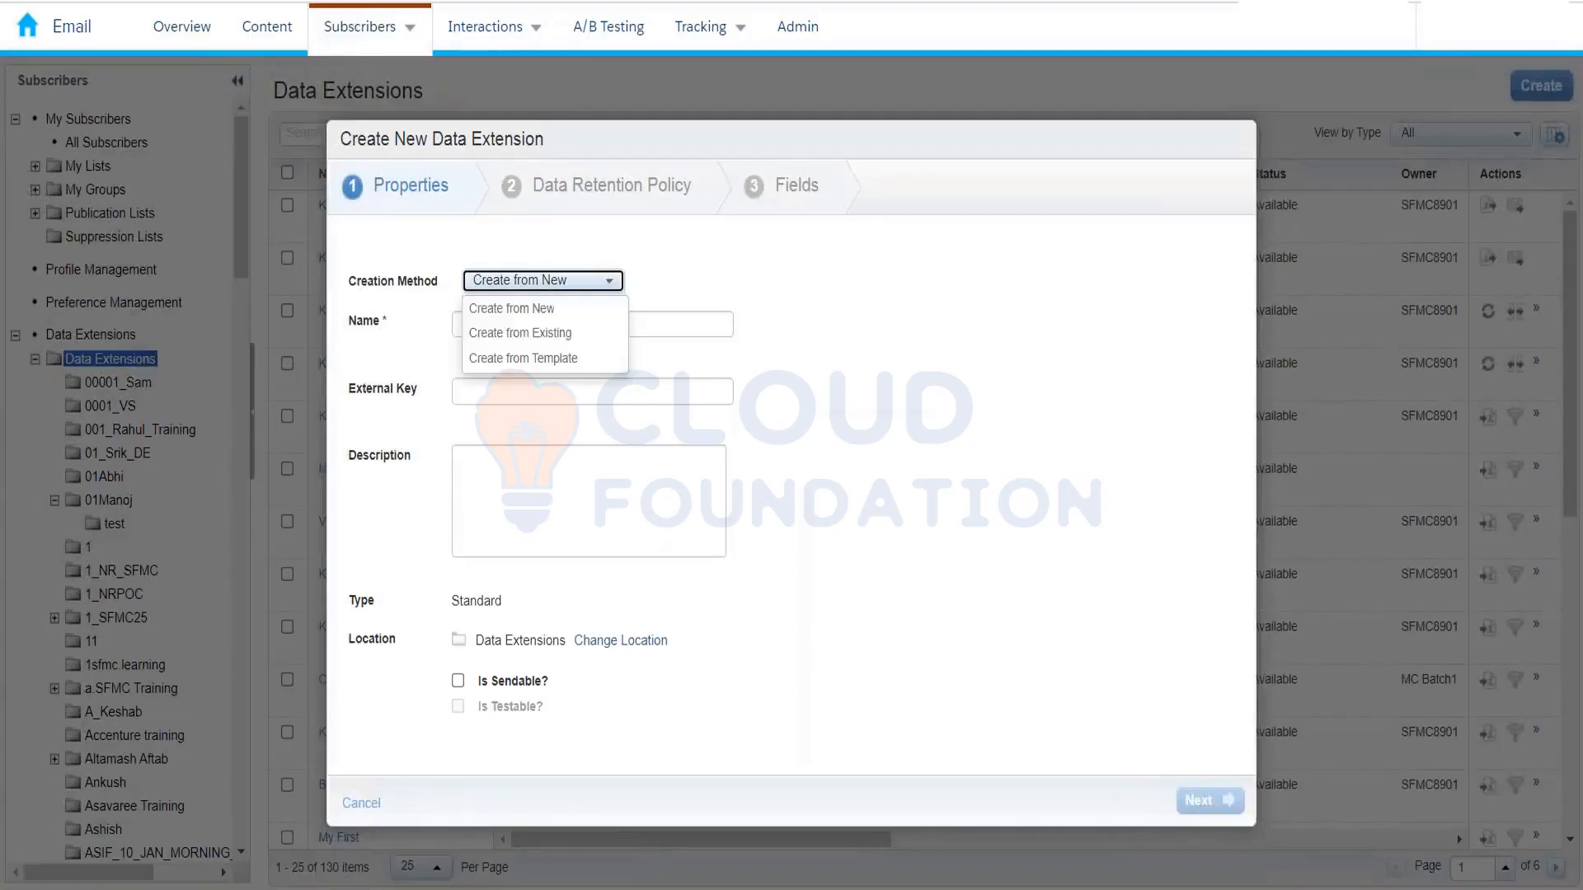
click(555, 356)
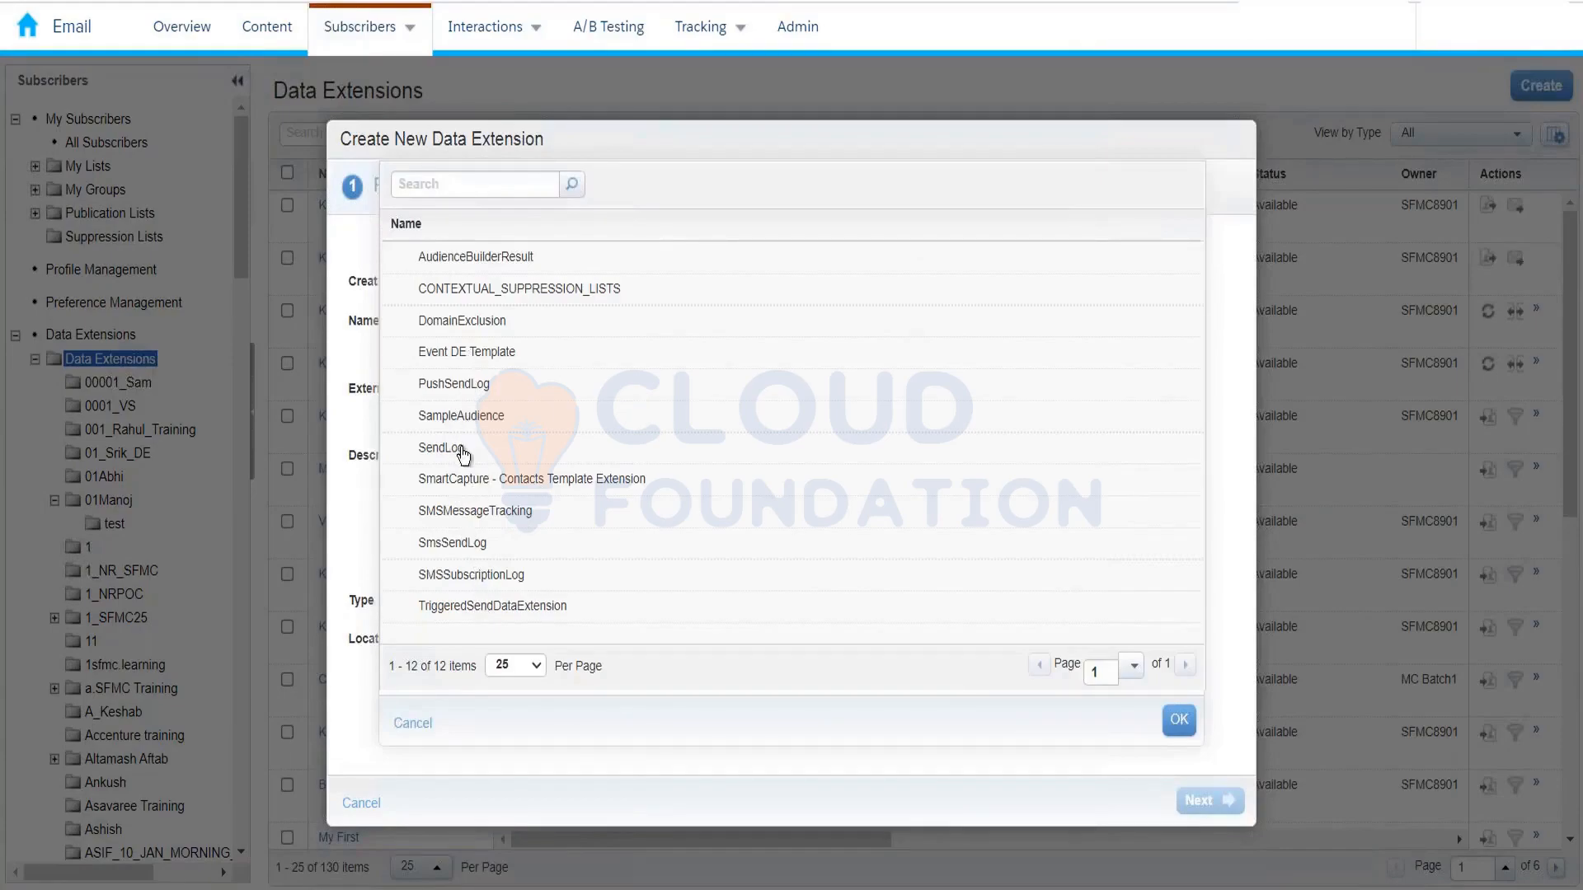
click(459, 448)
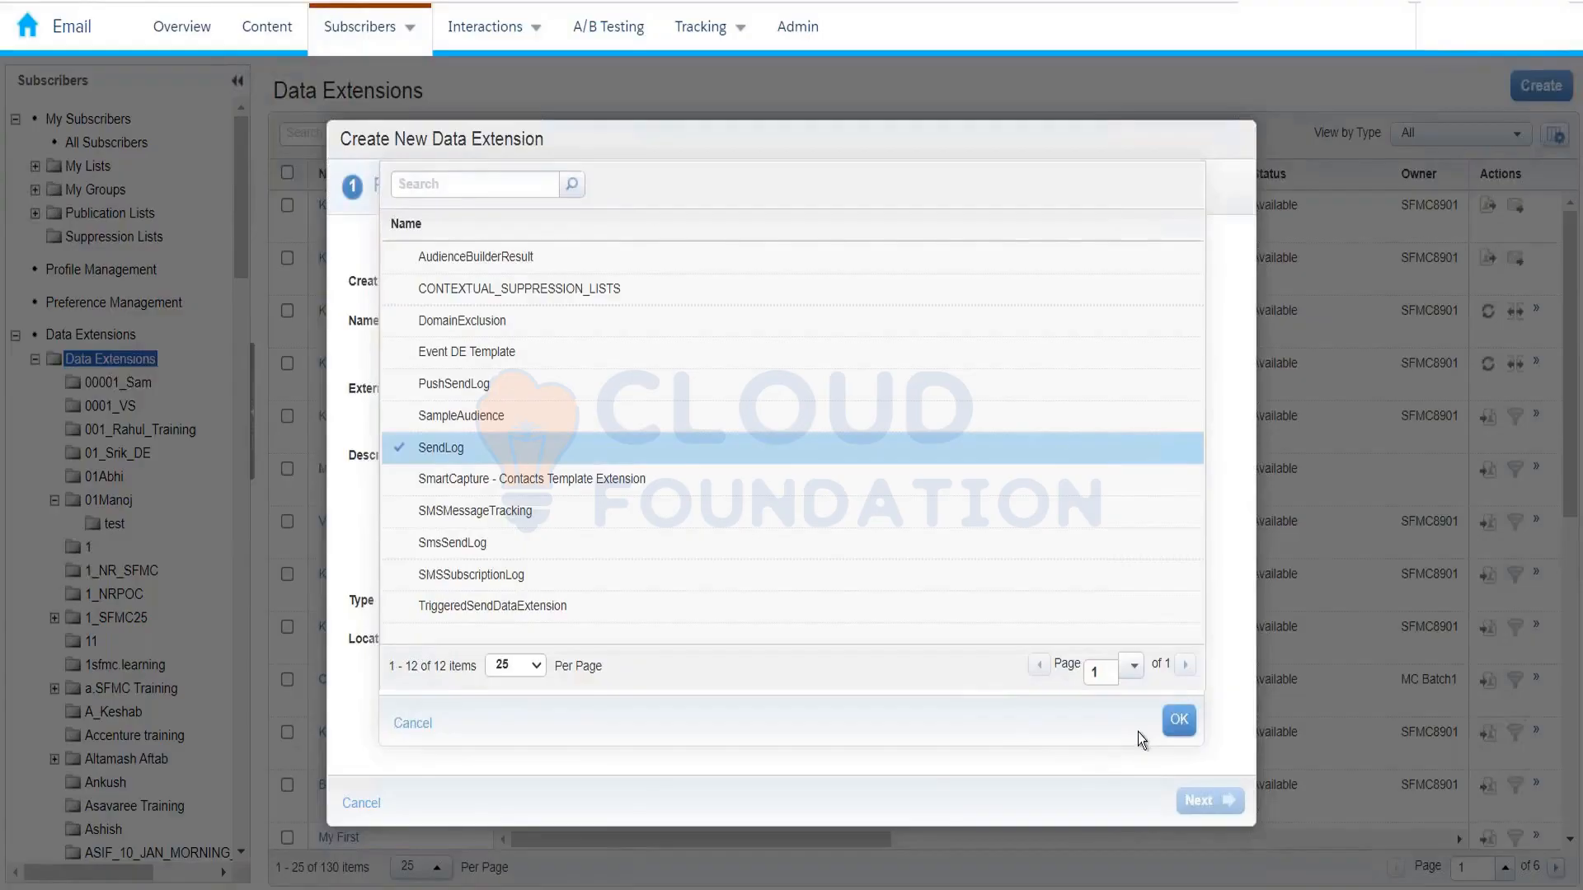
click(1177, 720)
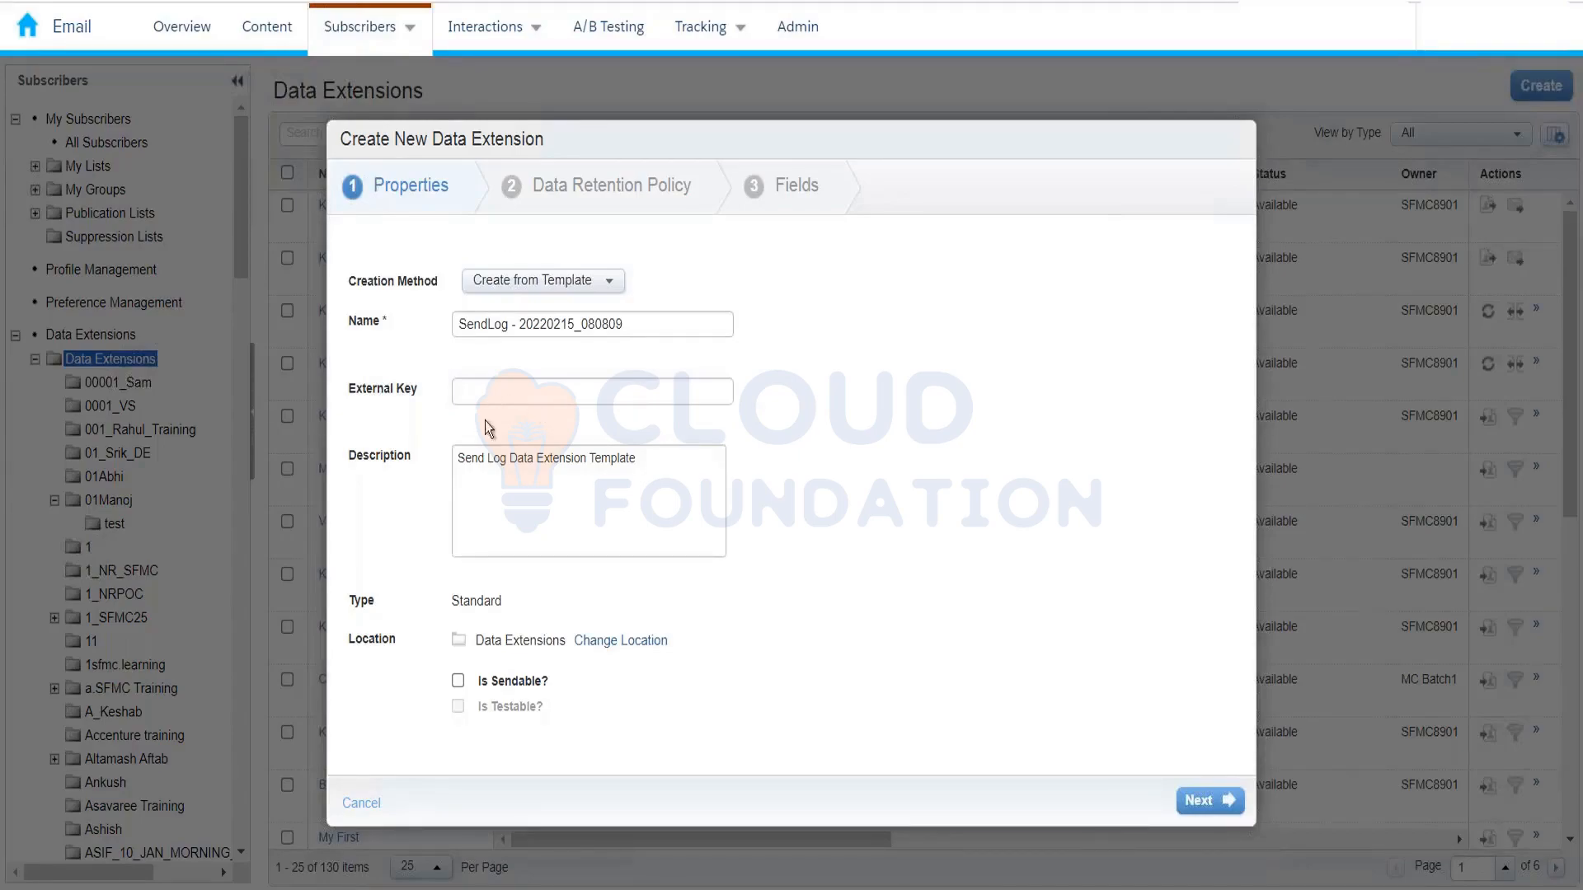
Step: Reselect the SendLog template, then cancel the new data extension and return to Test_Feb2022's send options
click(543, 283)
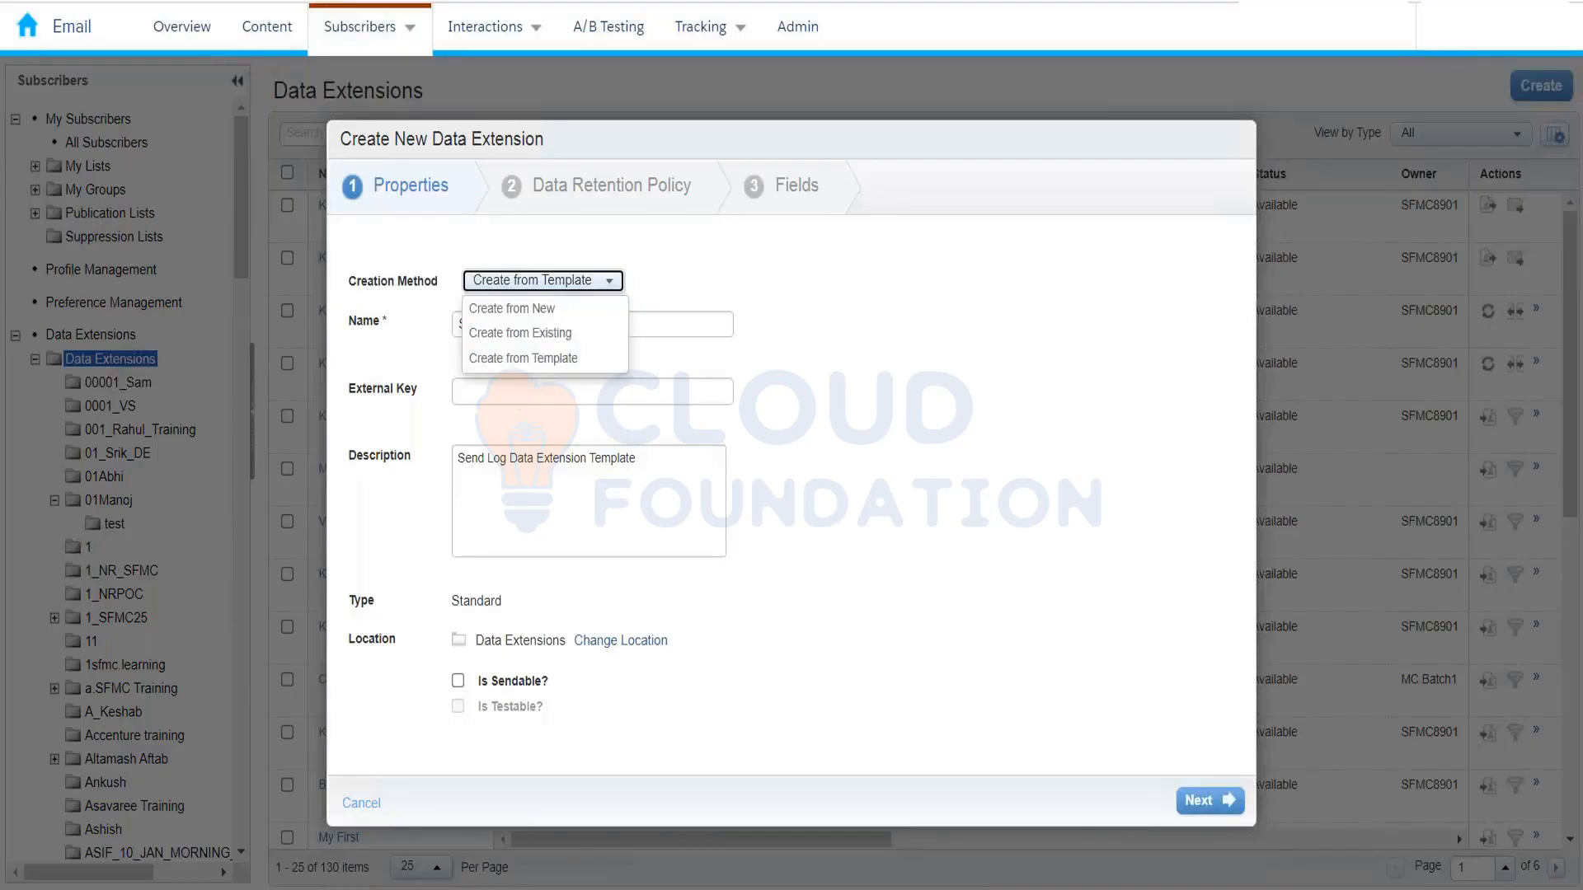
click(544, 360)
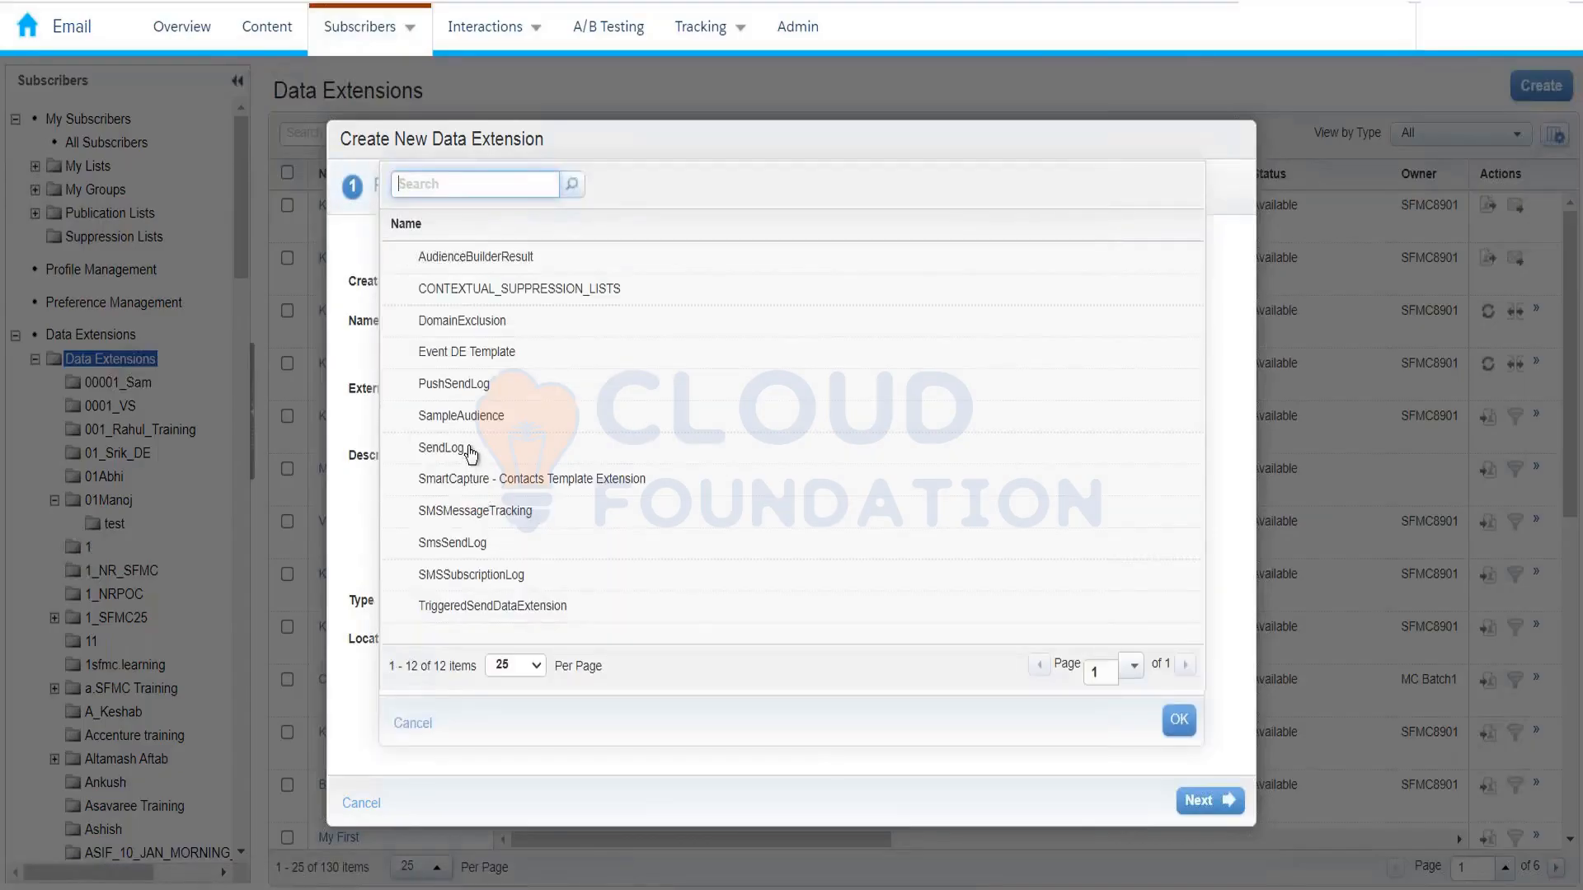
click(468, 449)
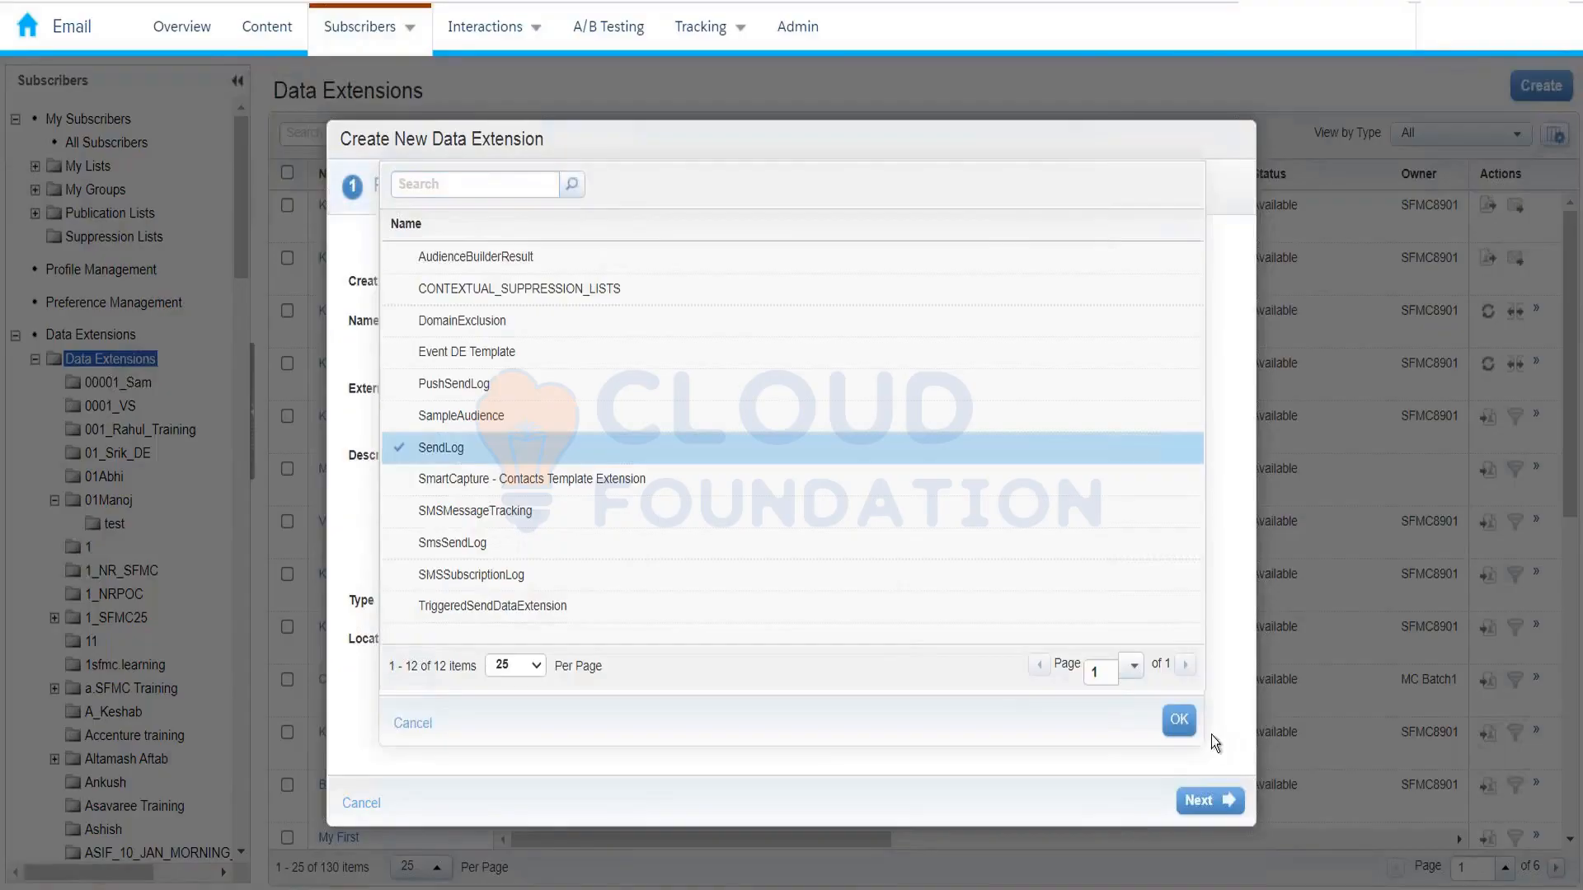
click(1178, 726)
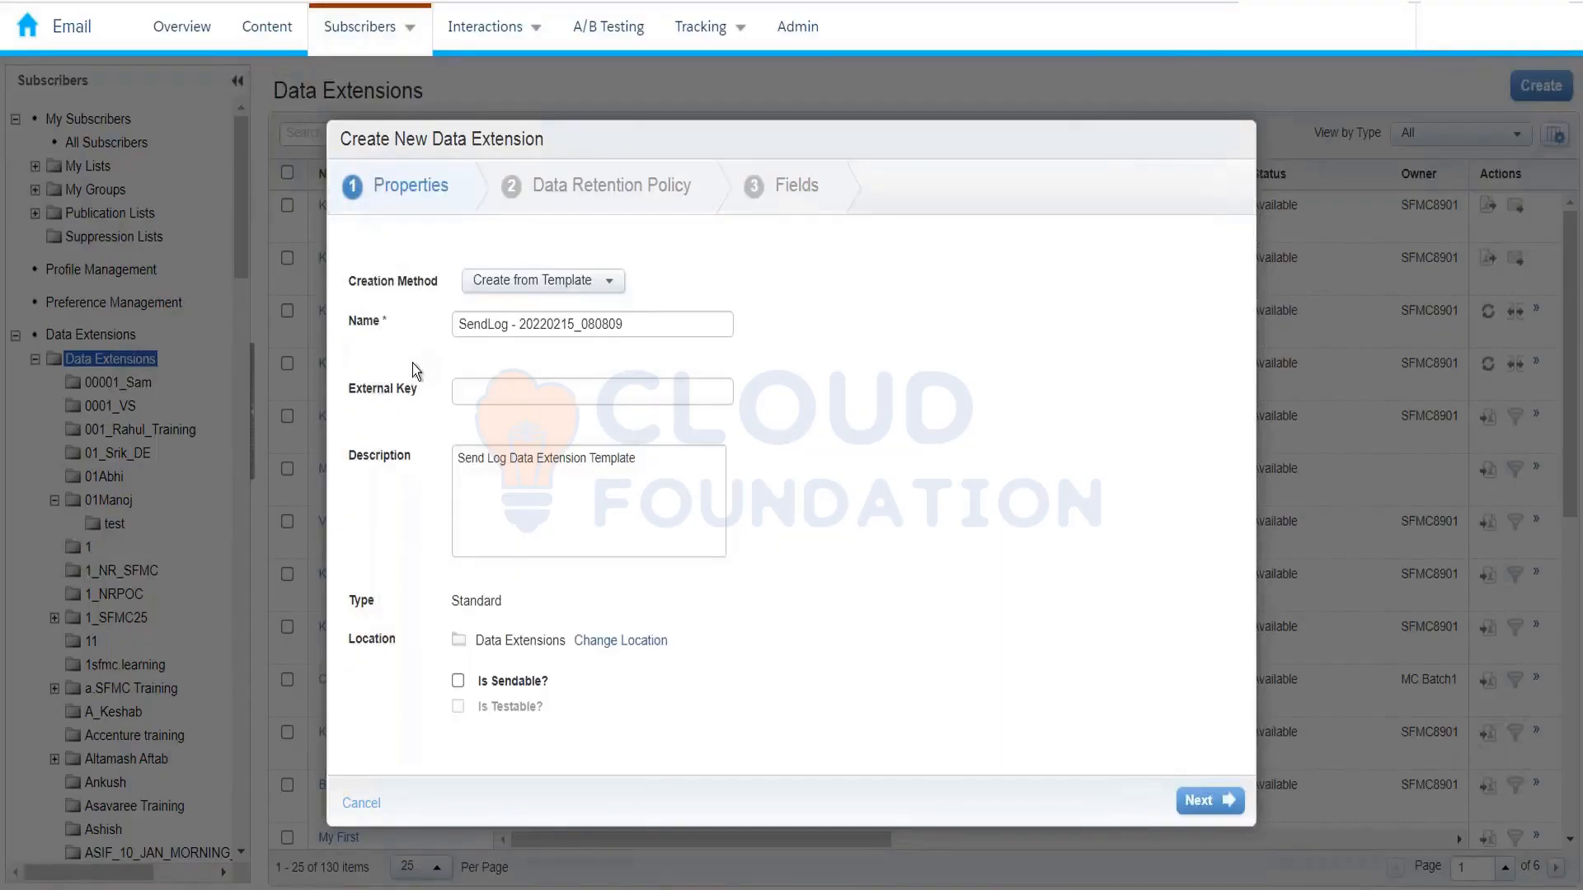
click(464, 397)
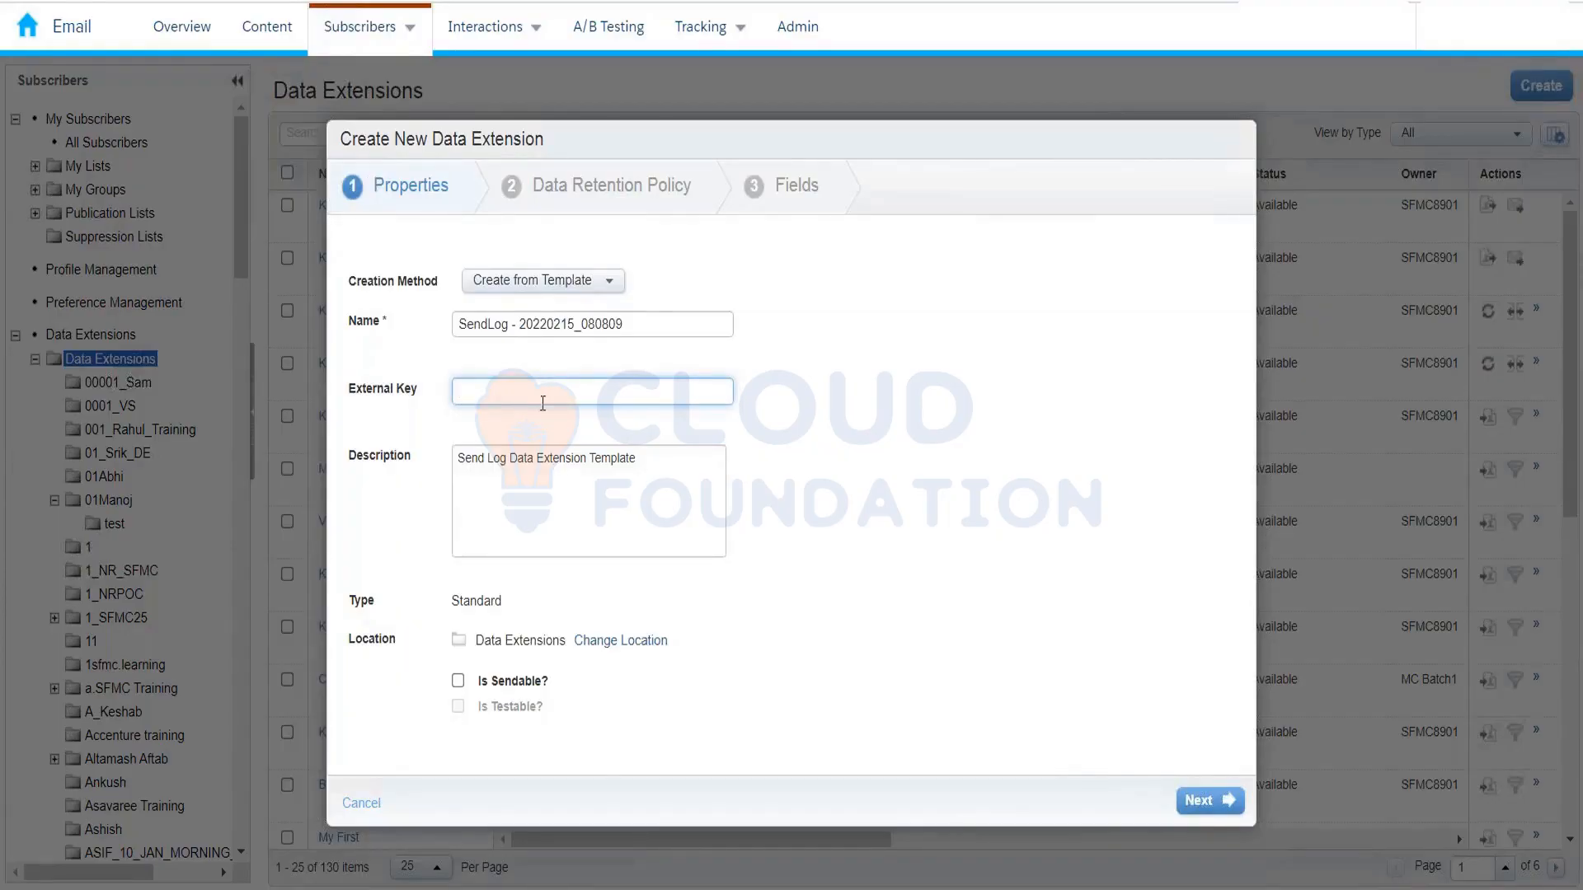
click(356, 804)
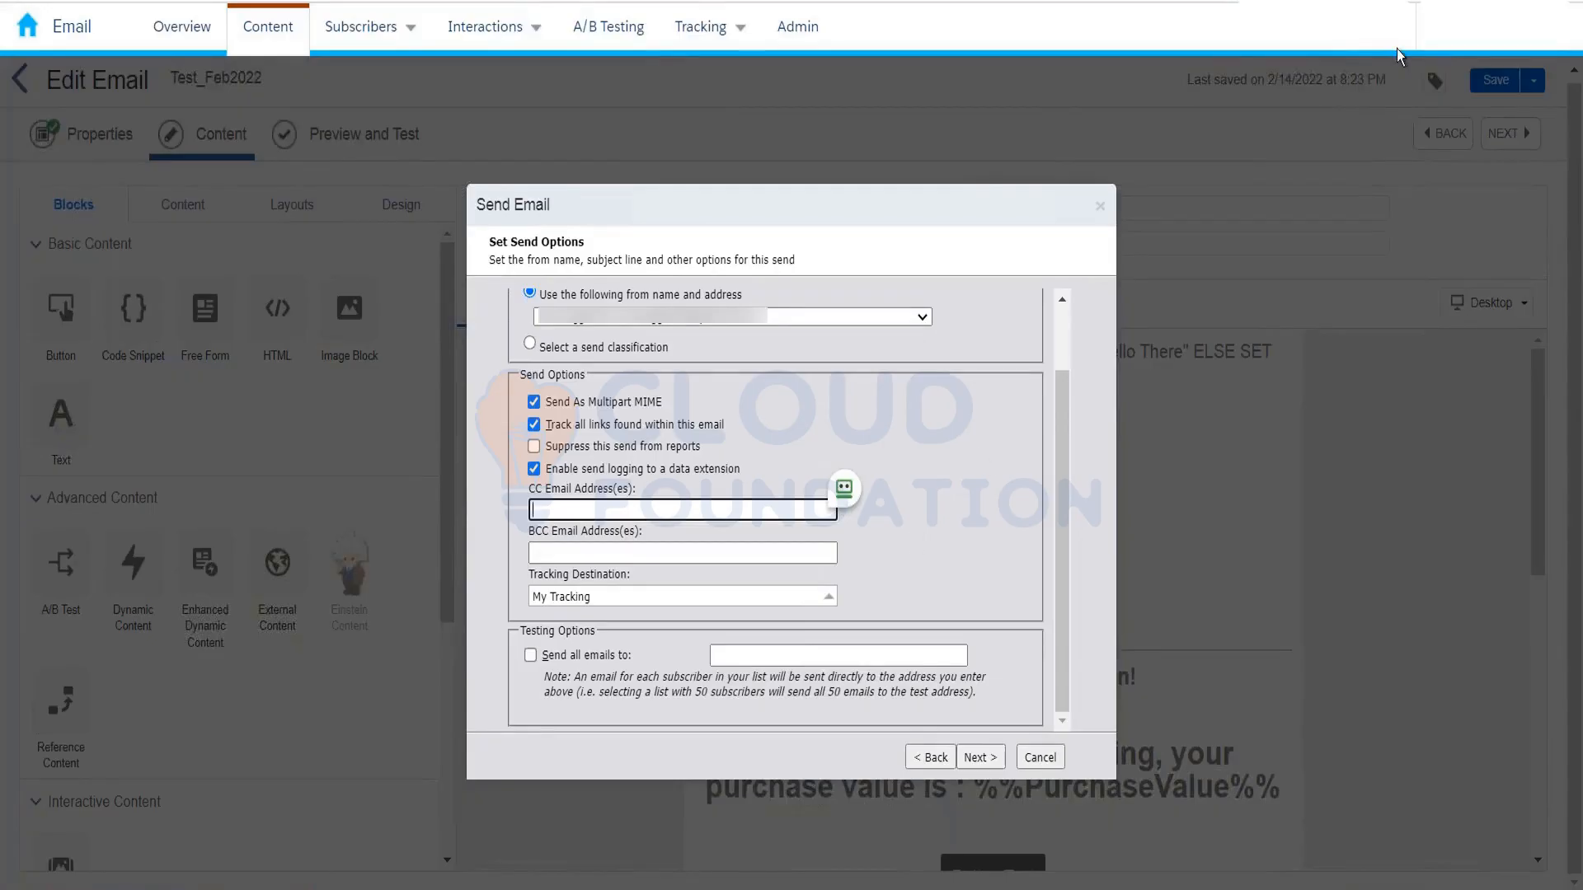
Step: Leave the CC address empty and uncheck 'Send all emails to' under Testing Options
mouse_move(1390, 32)
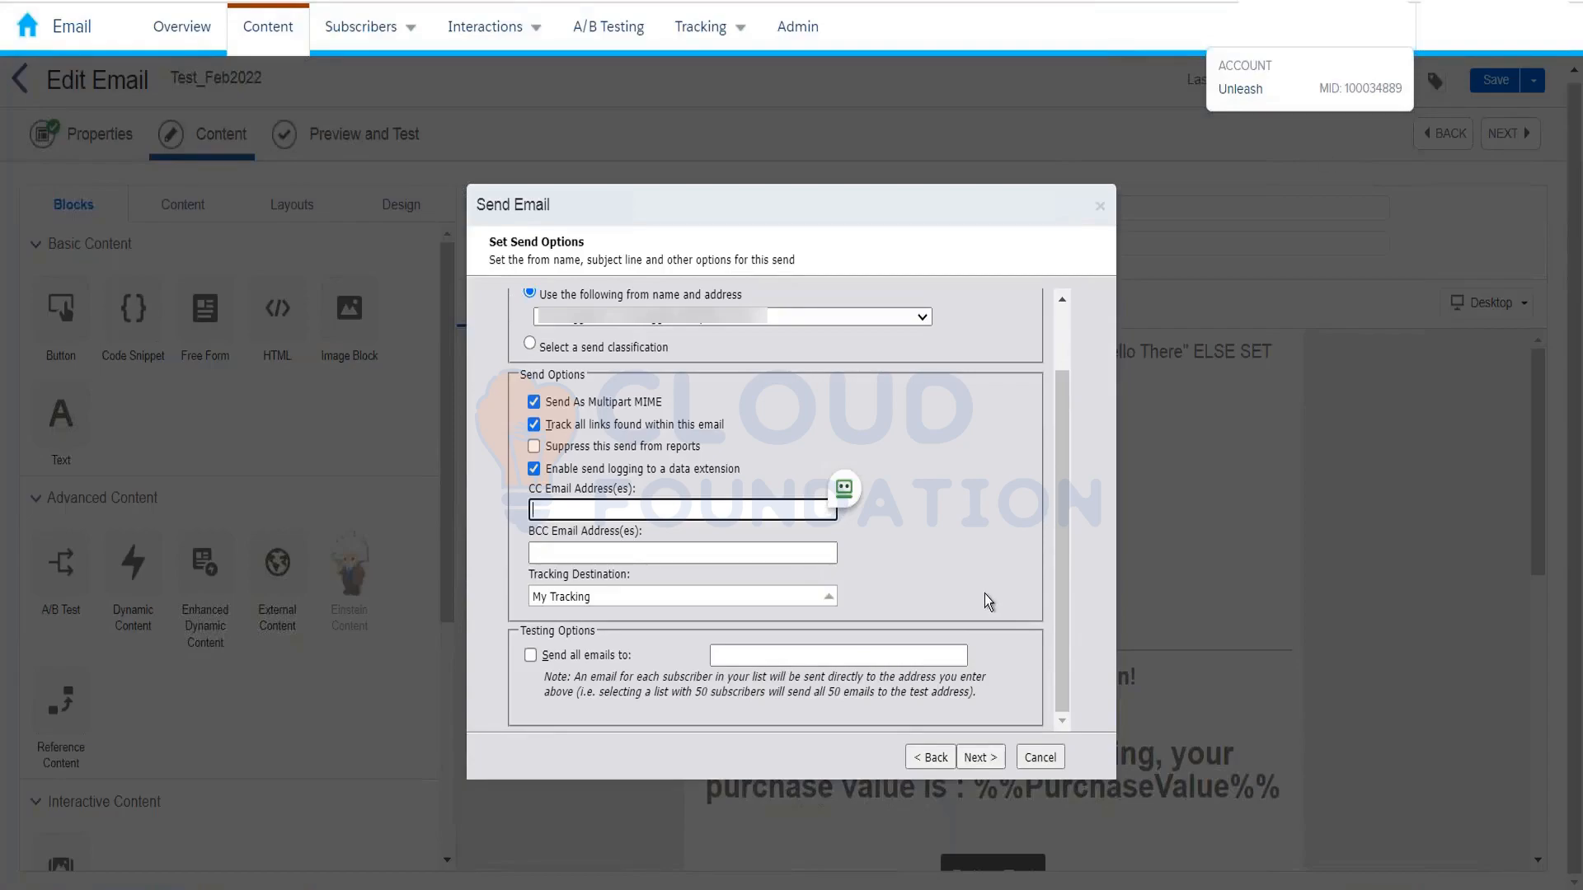
click(1056, 216)
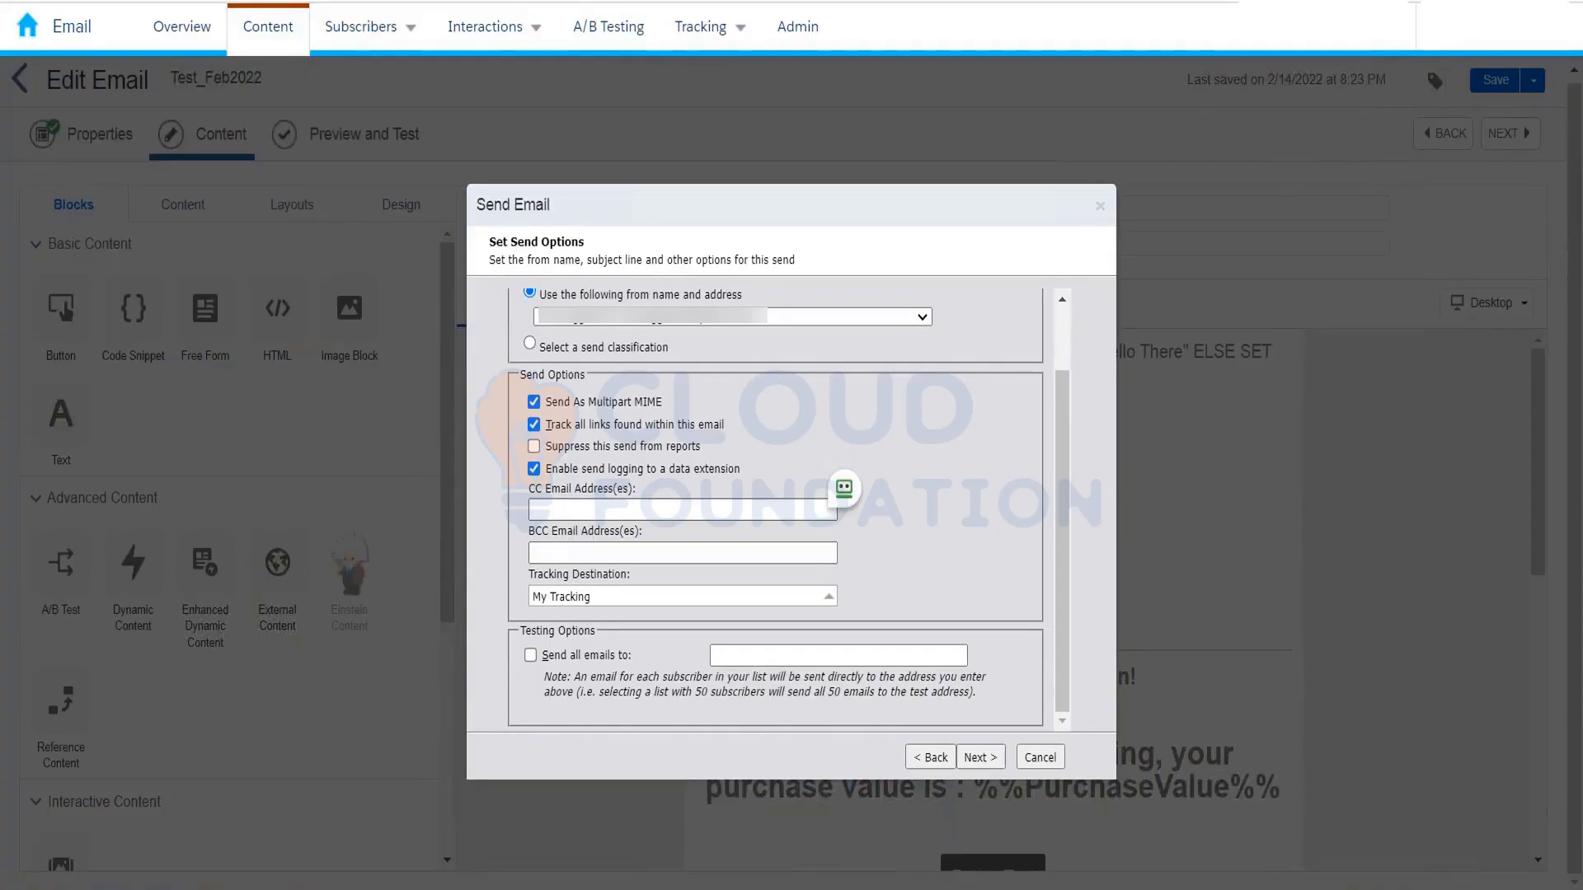
click(683, 509)
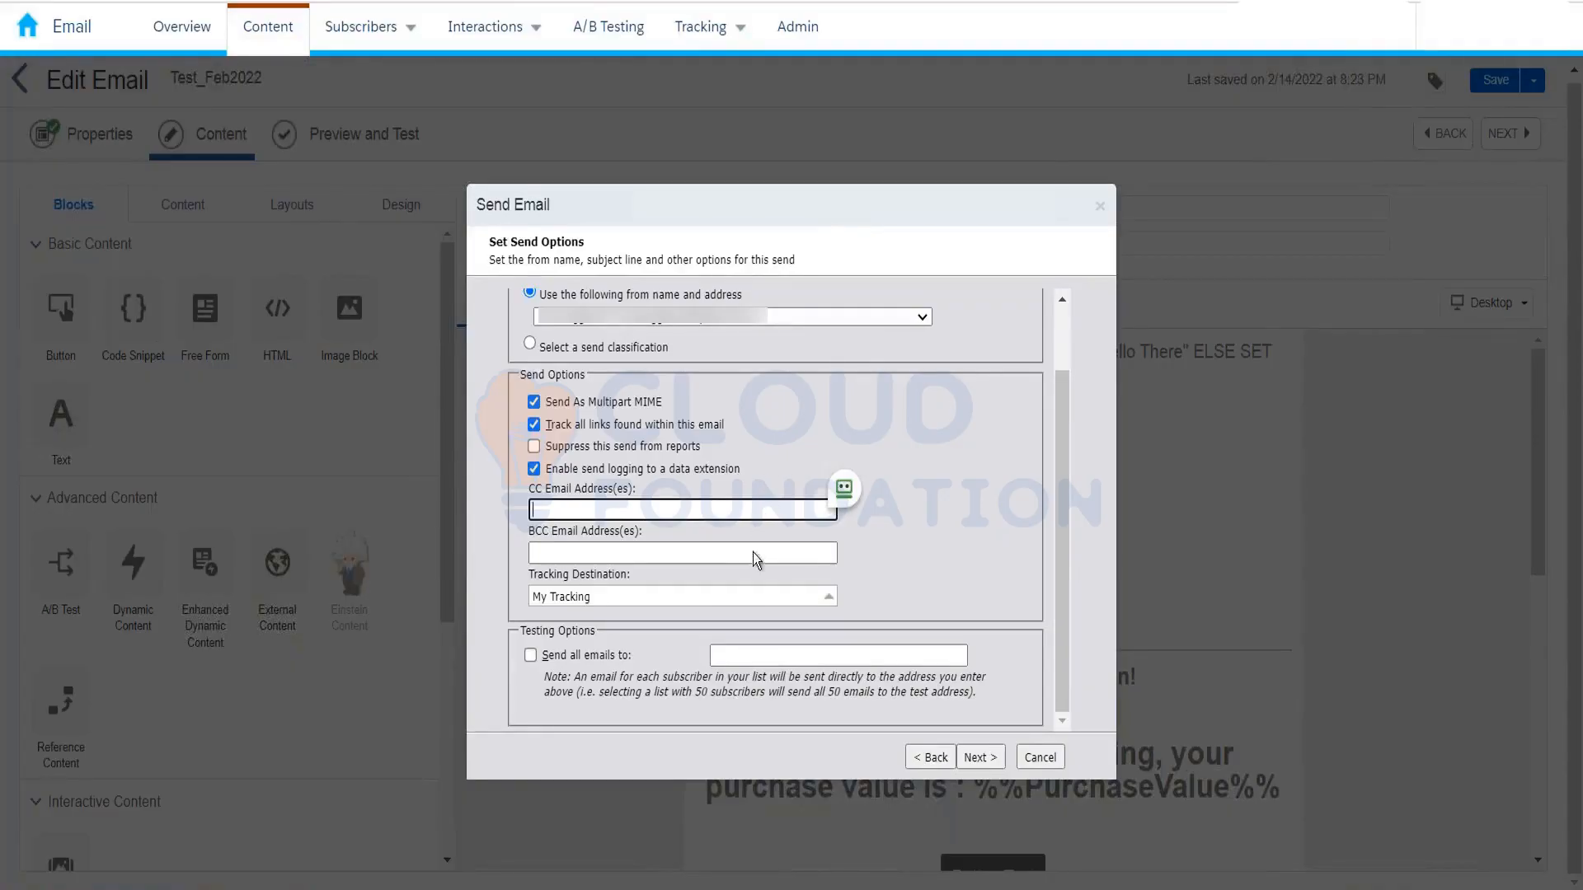
click(530, 655)
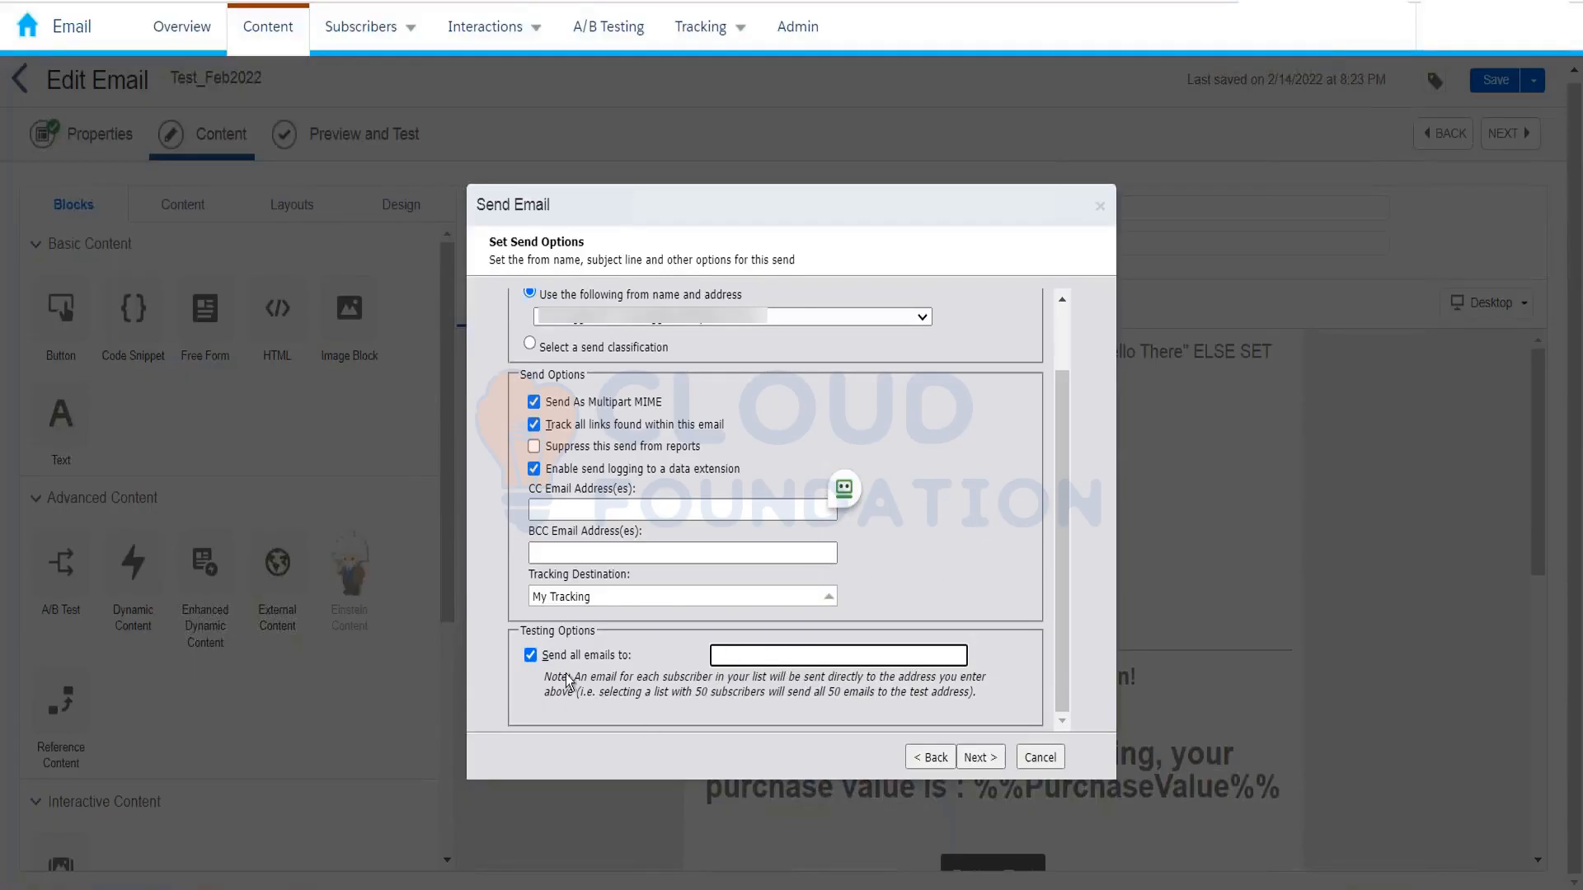
click(530, 656)
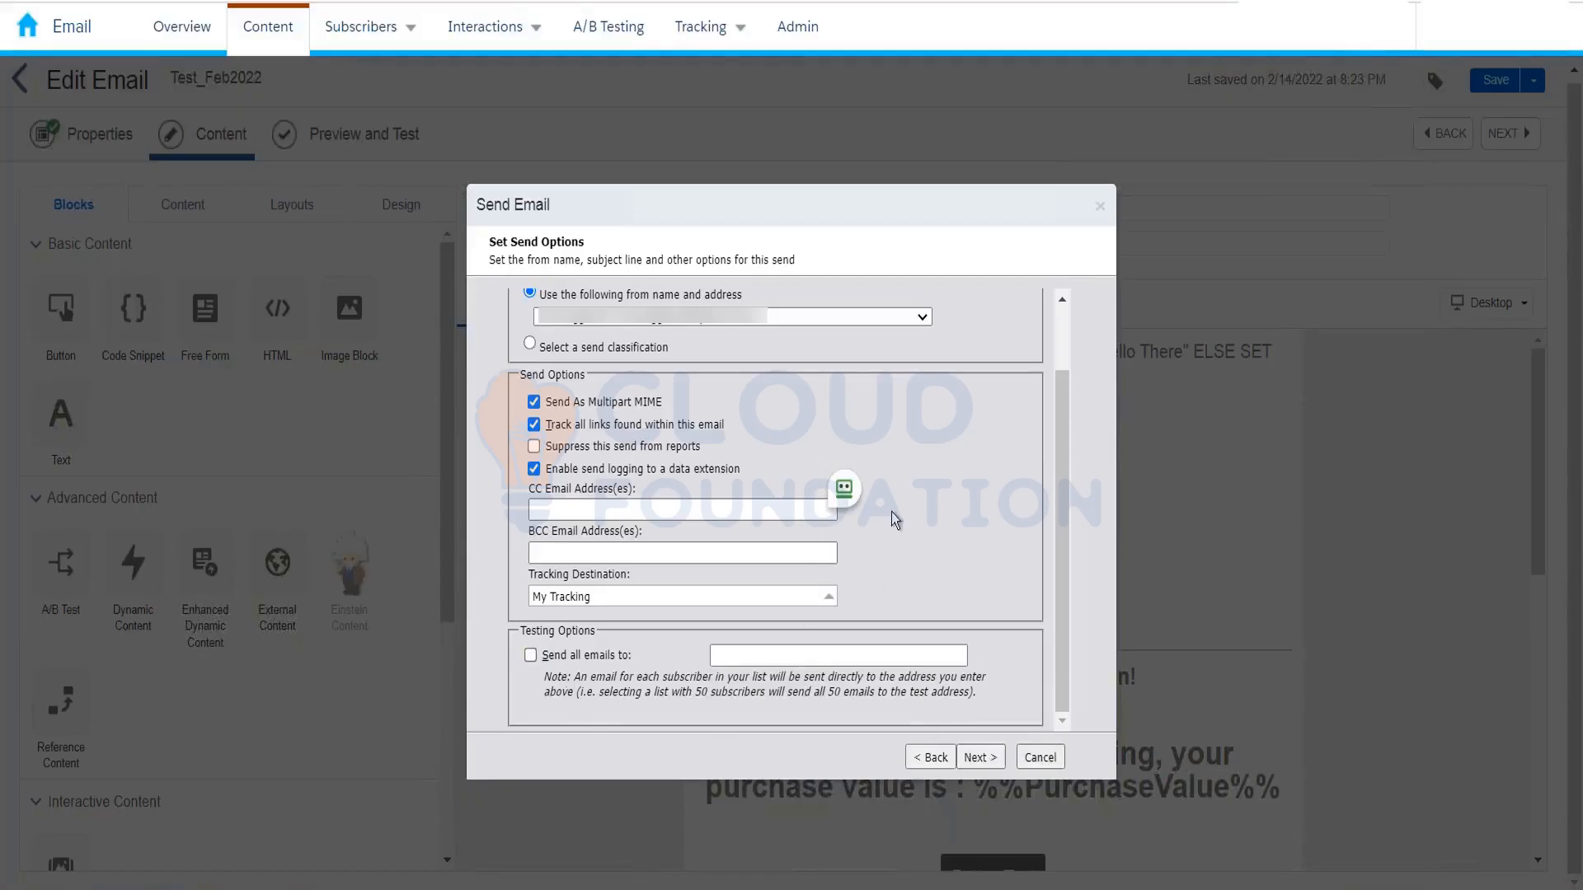
scroll(993, 545, up, 1)
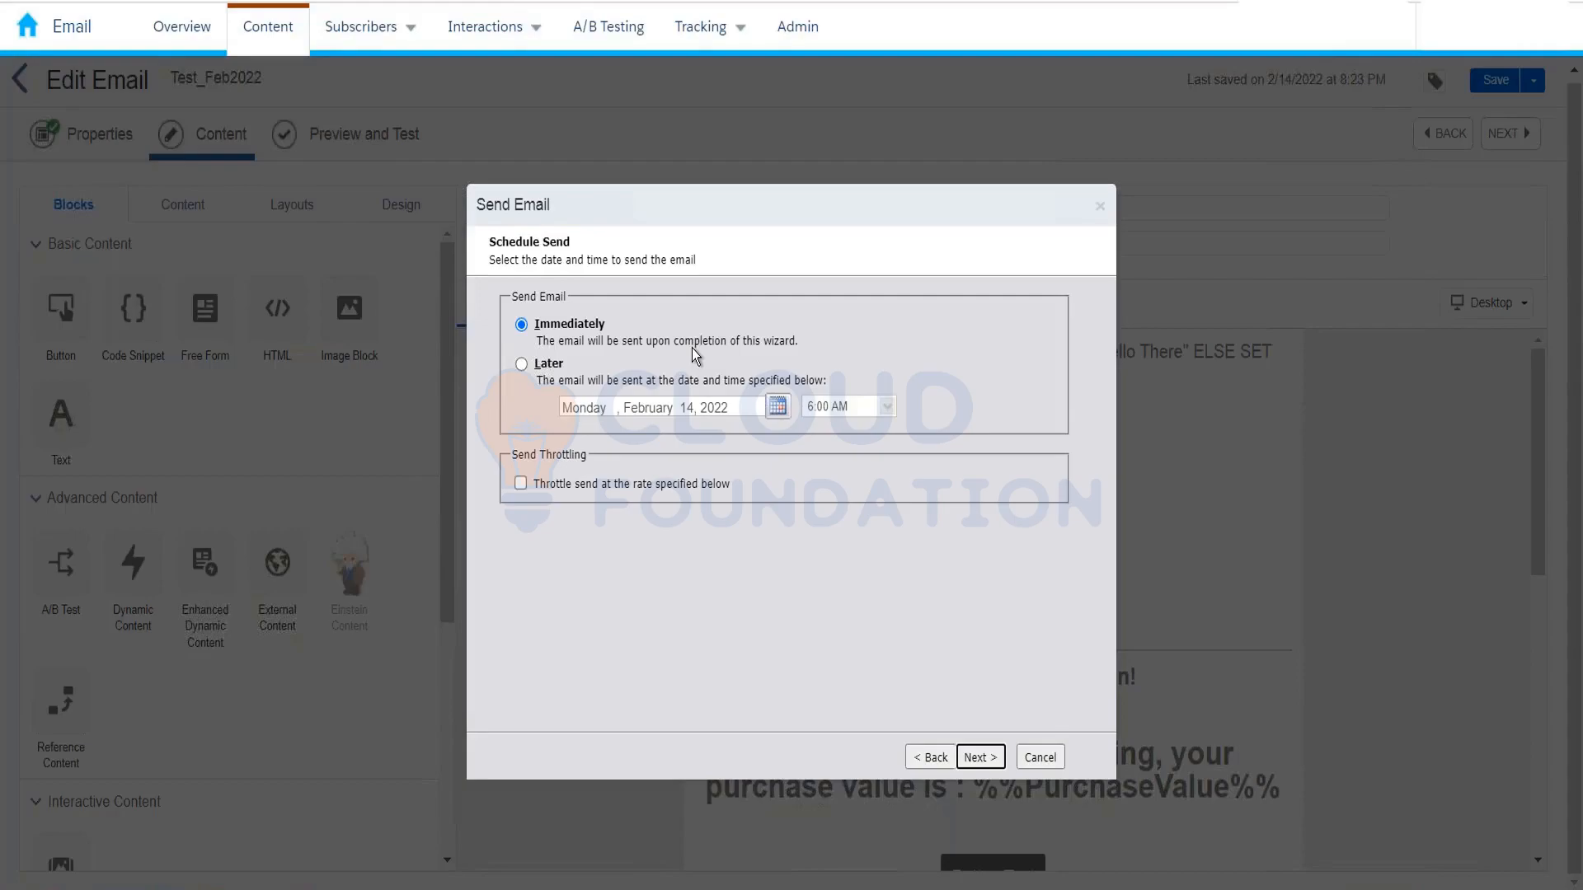
Step: Keep 'Immediately' selected, check 'Throttle send', and set Start 9:00 AM and End 7:30 PM
click(522, 364)
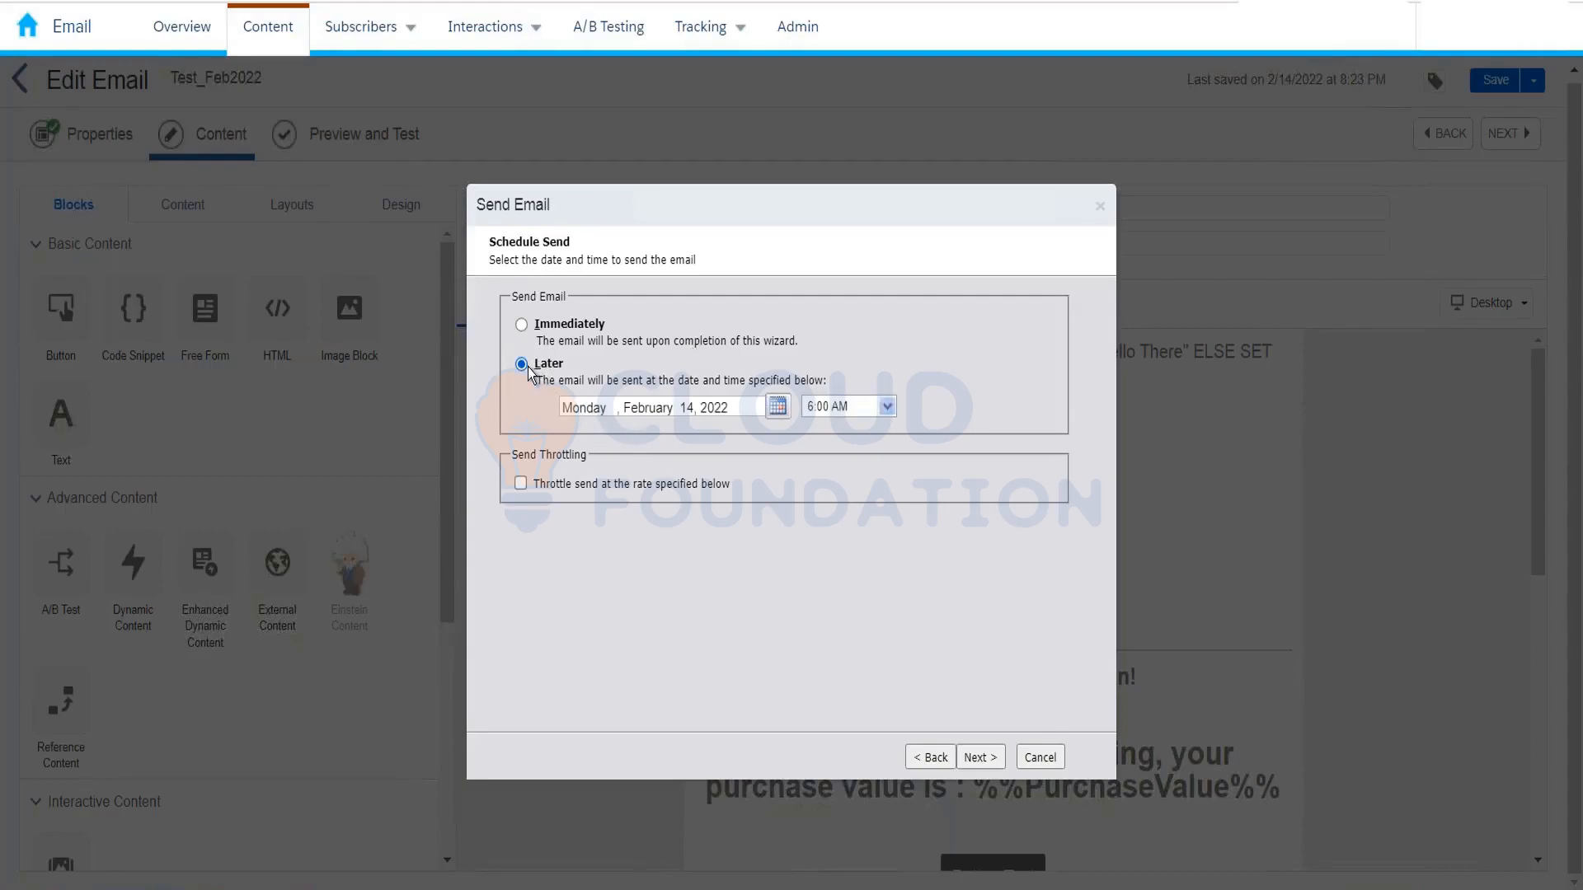
click(522, 324)
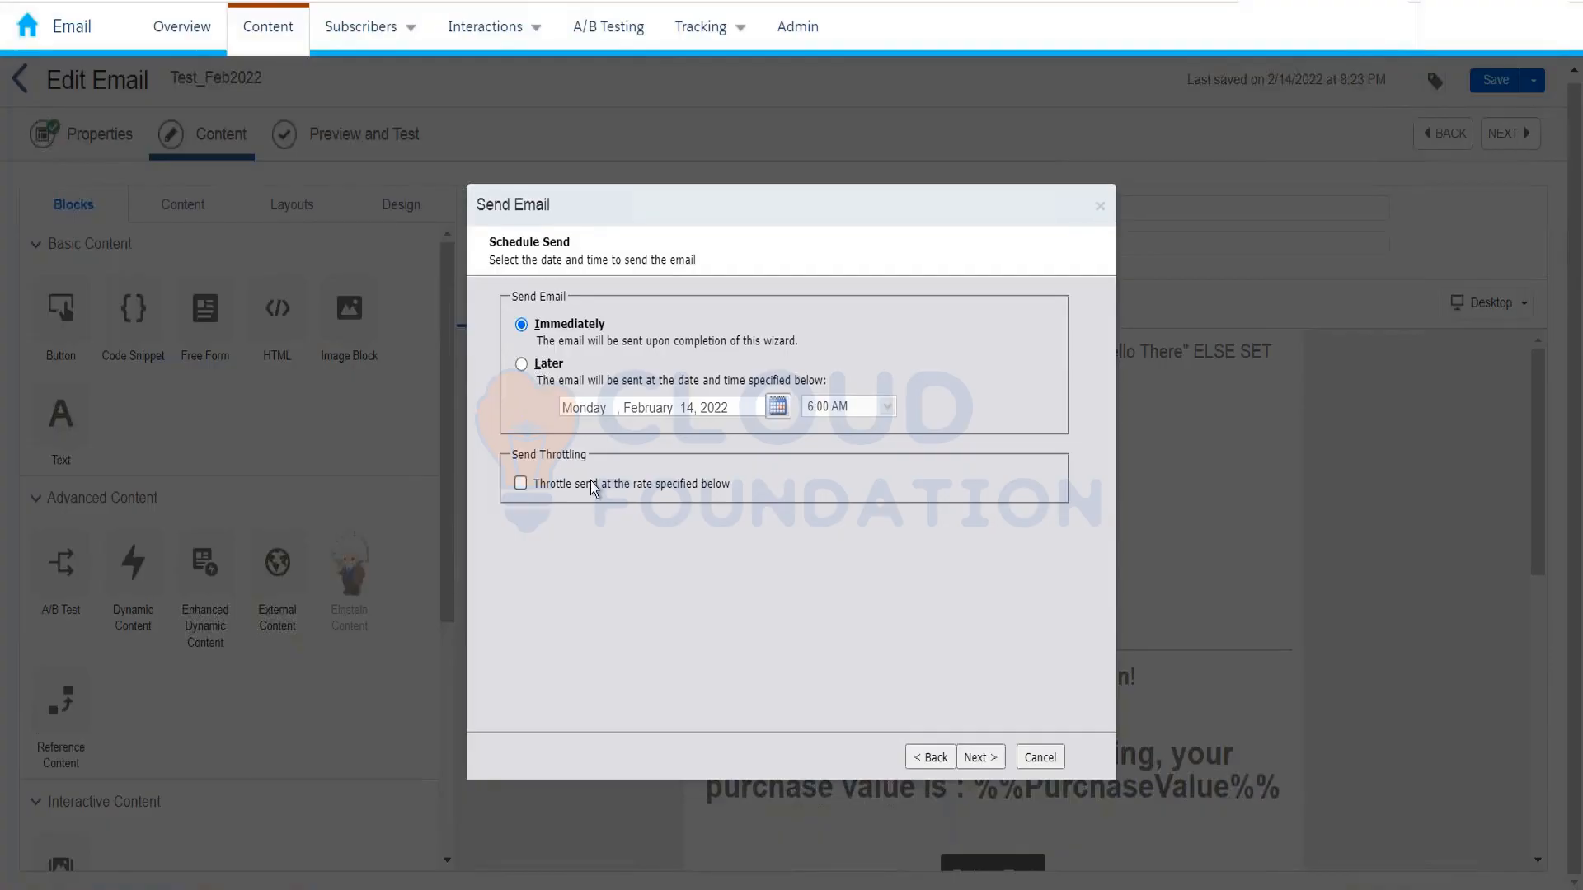
click(520, 484)
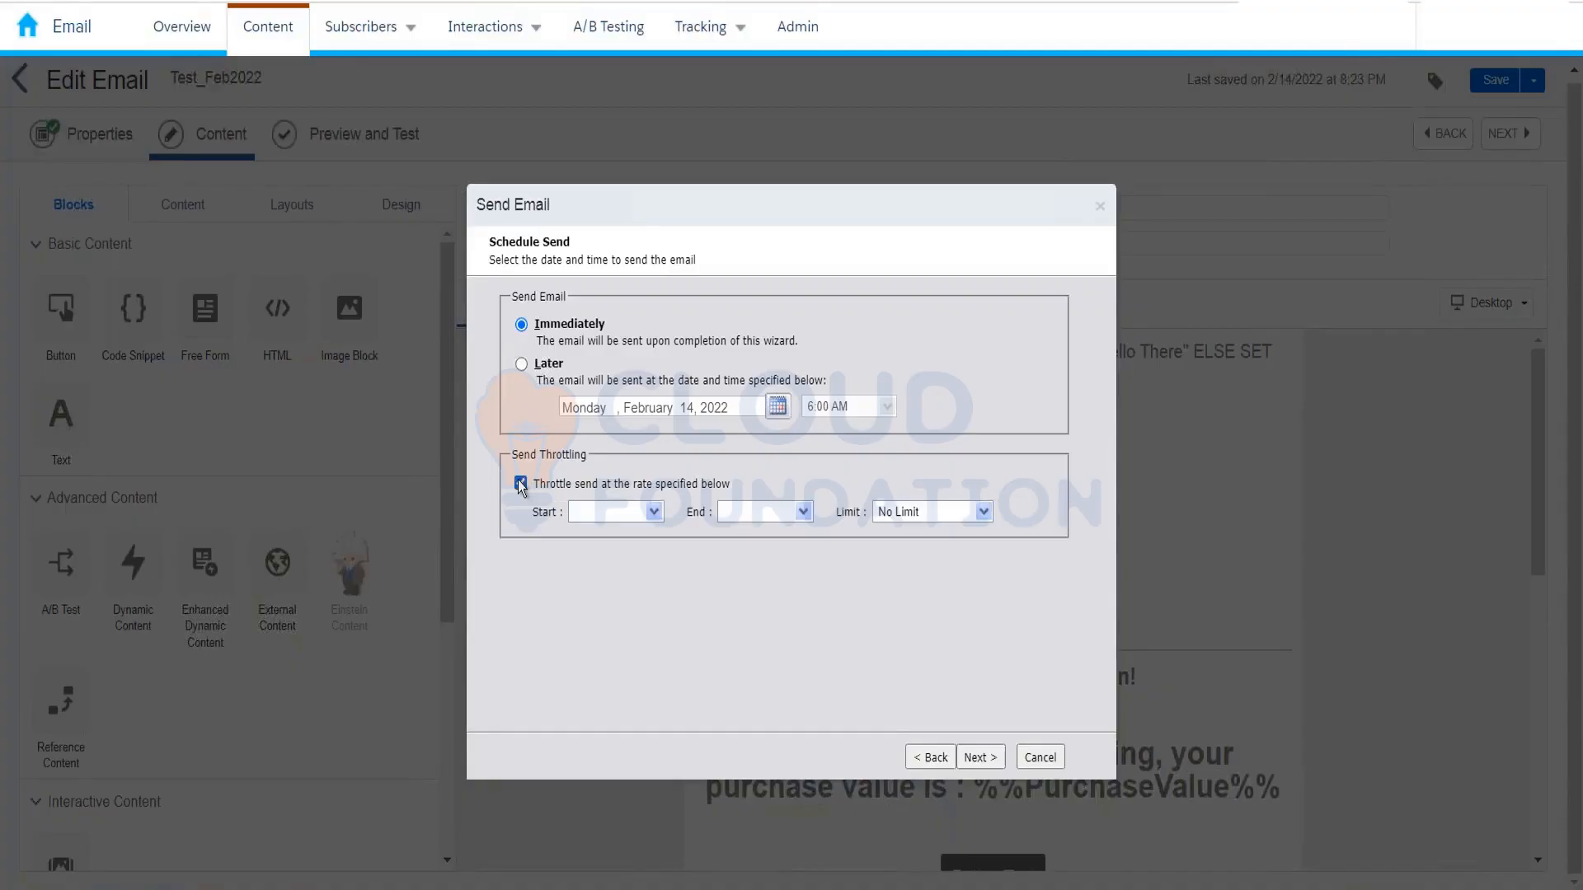
click(651, 517)
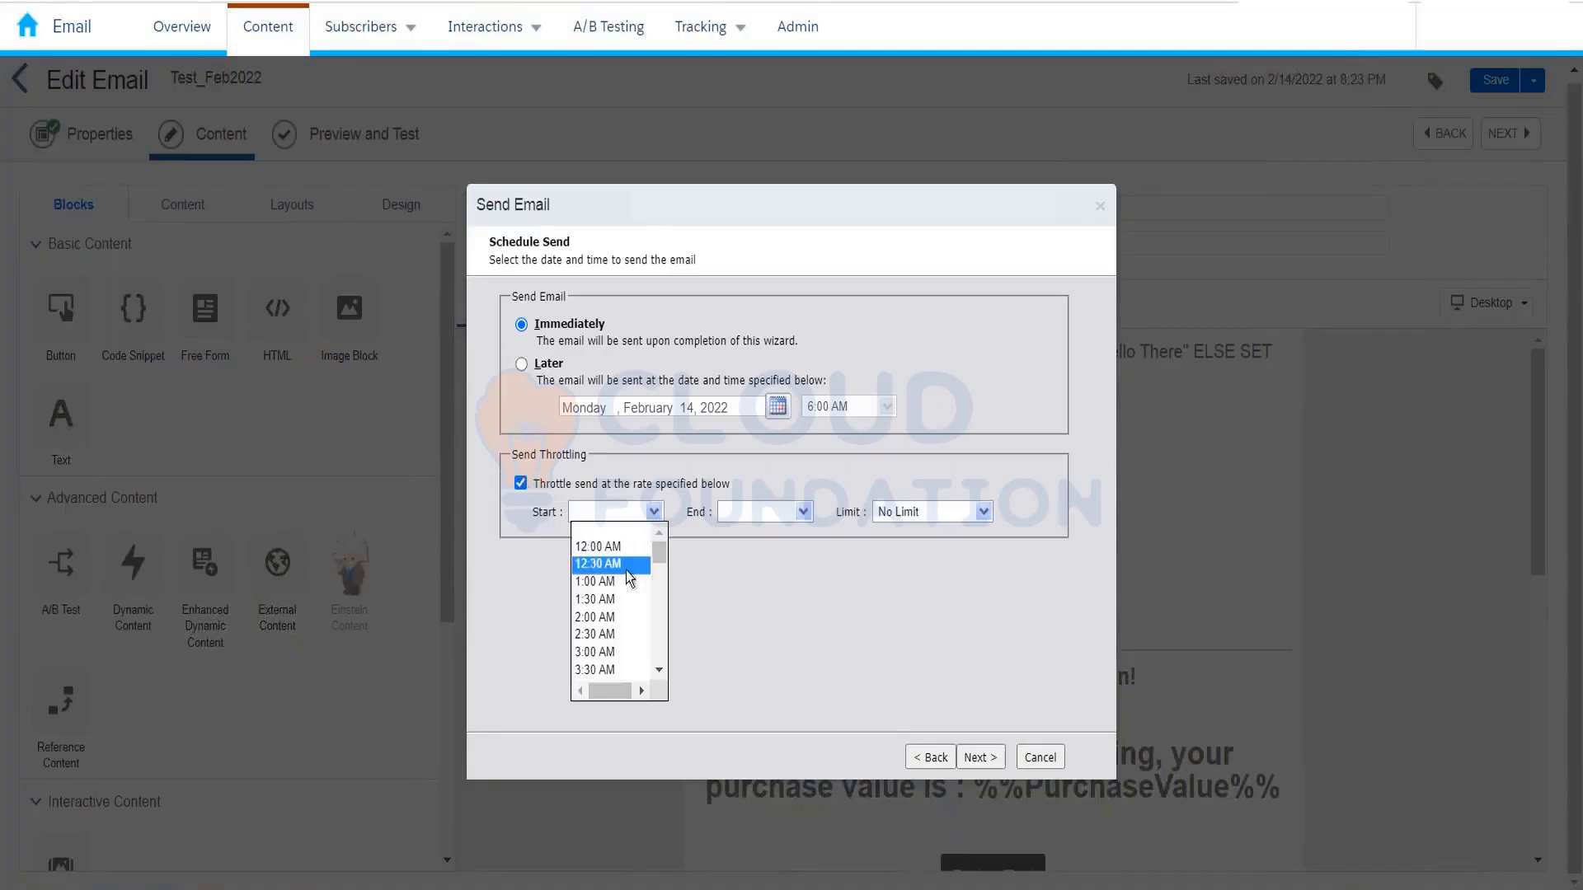
scroll(651, 581, down, 4)
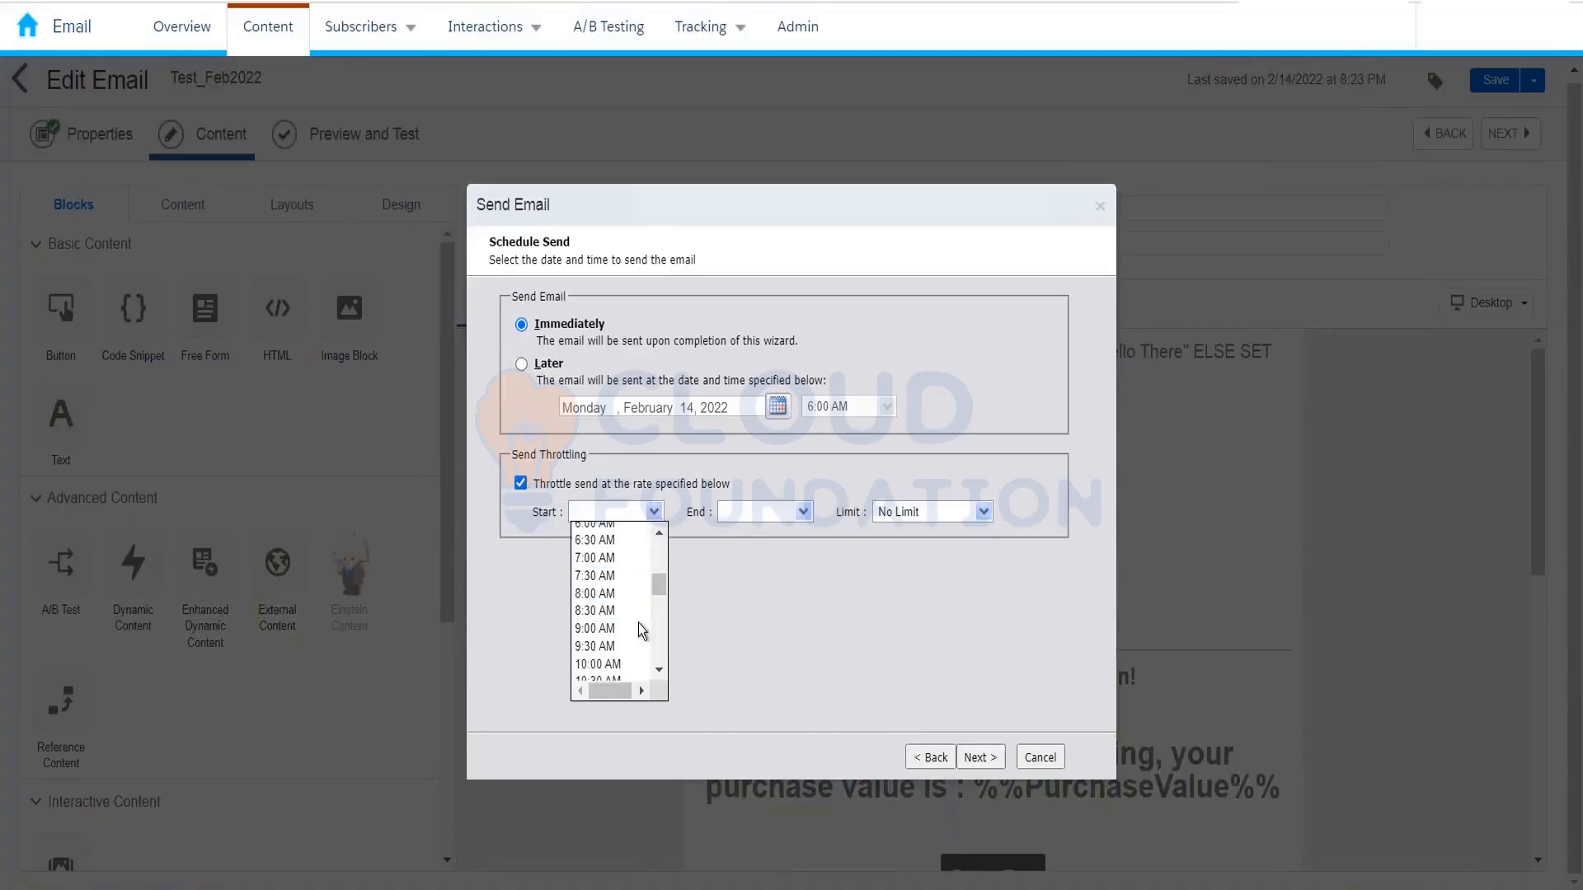
click(600, 628)
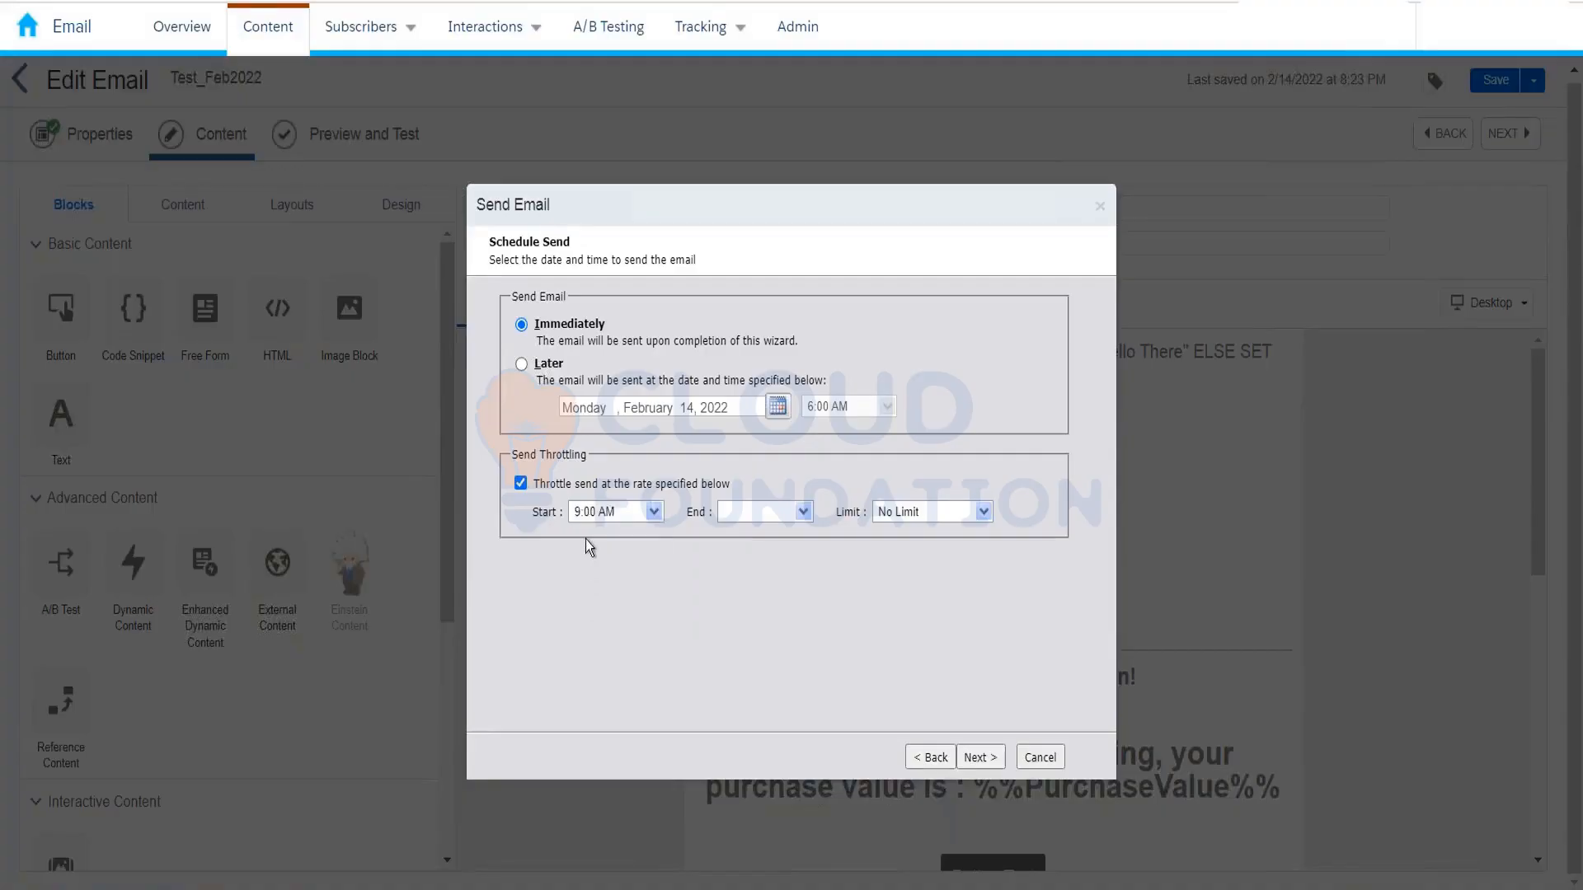
click(803, 512)
scroll(776, 630, down, 5)
scroll(771, 634, down, 4)
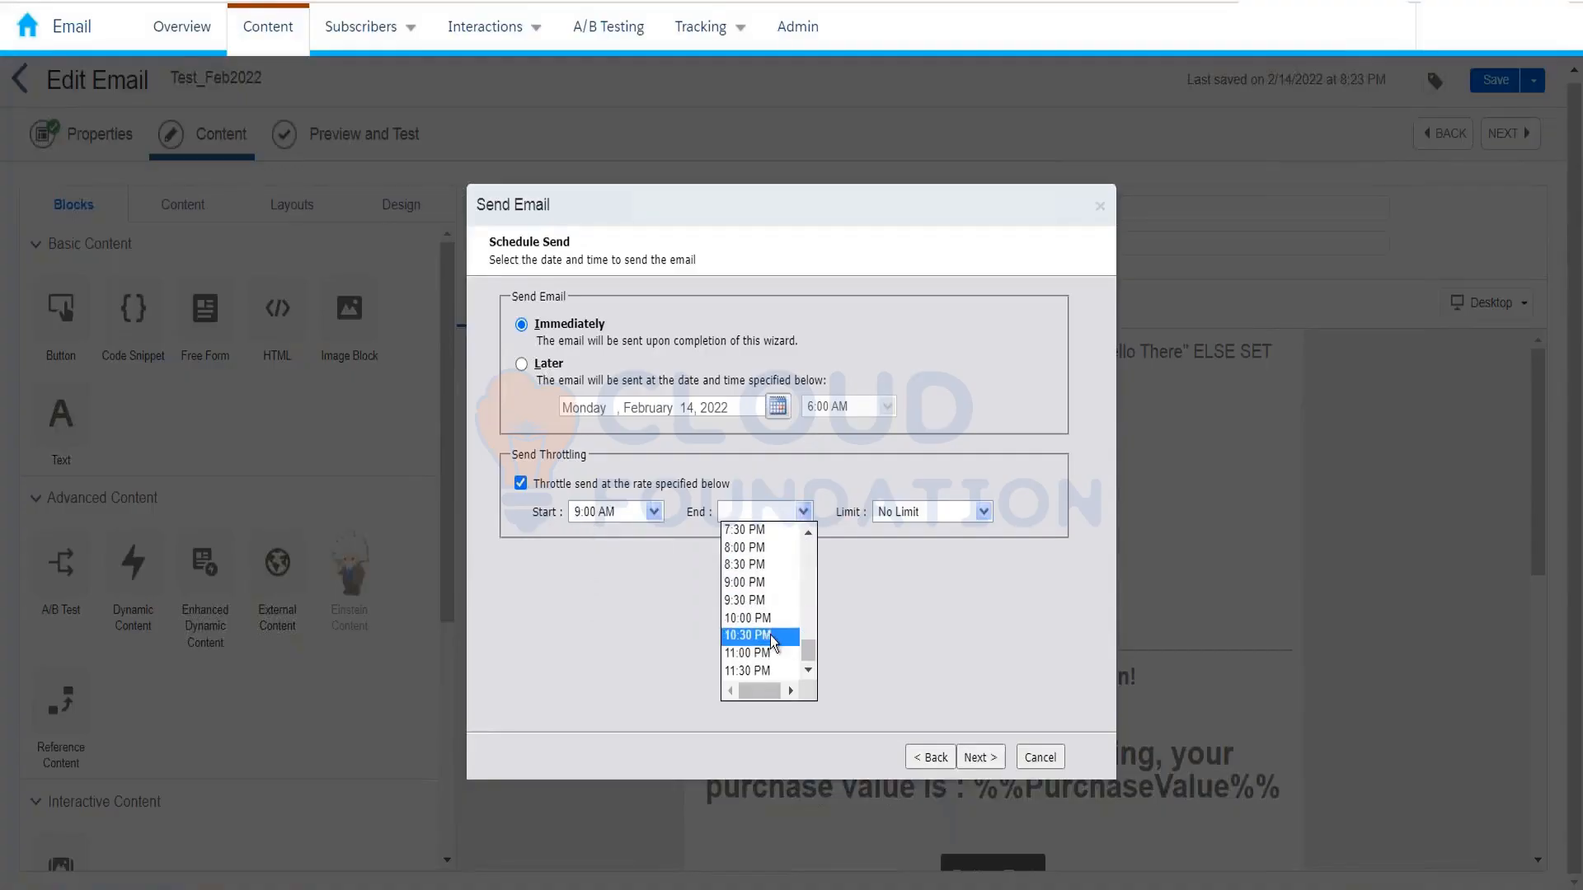
click(745, 530)
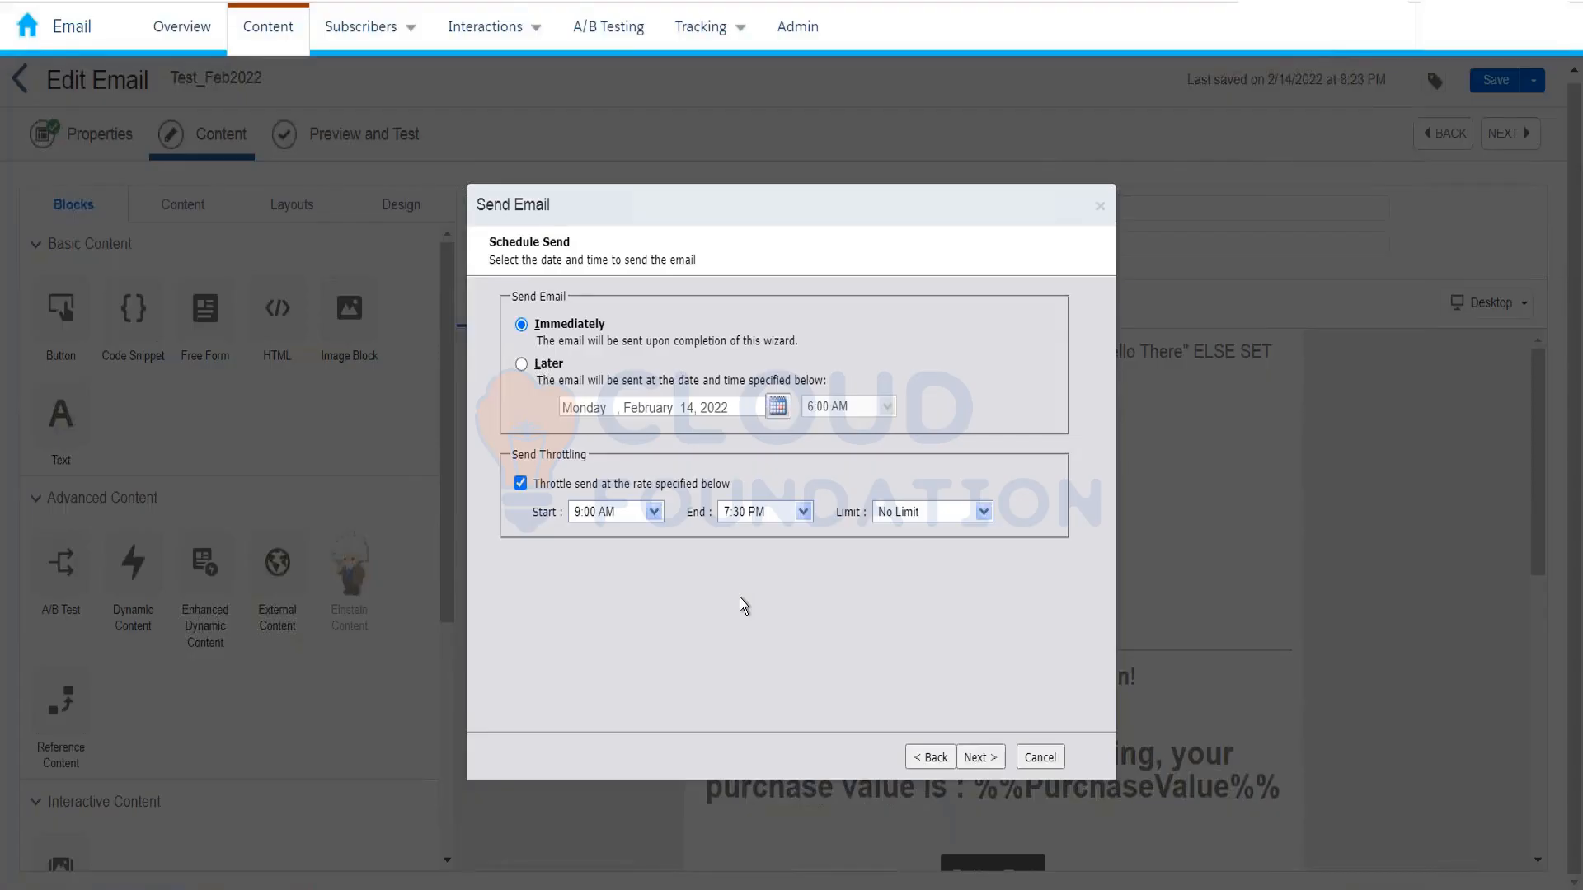
Step: Uncheck 'Throttle send at the rate specified below' to drop the 9:00 AM–7:30 PM window
click(521, 484)
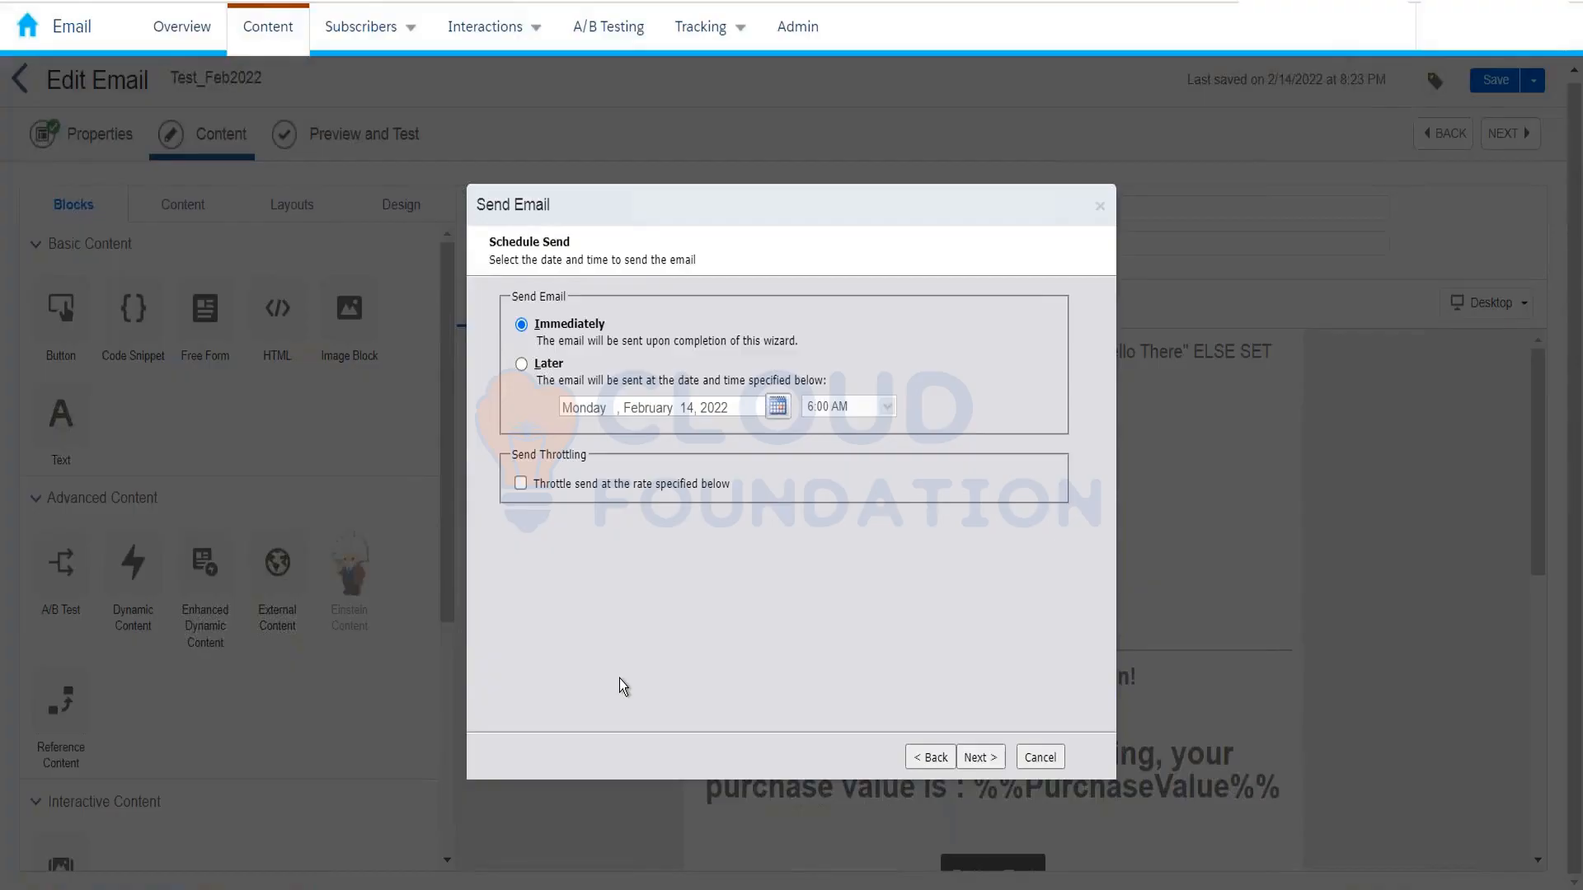
click(520, 484)
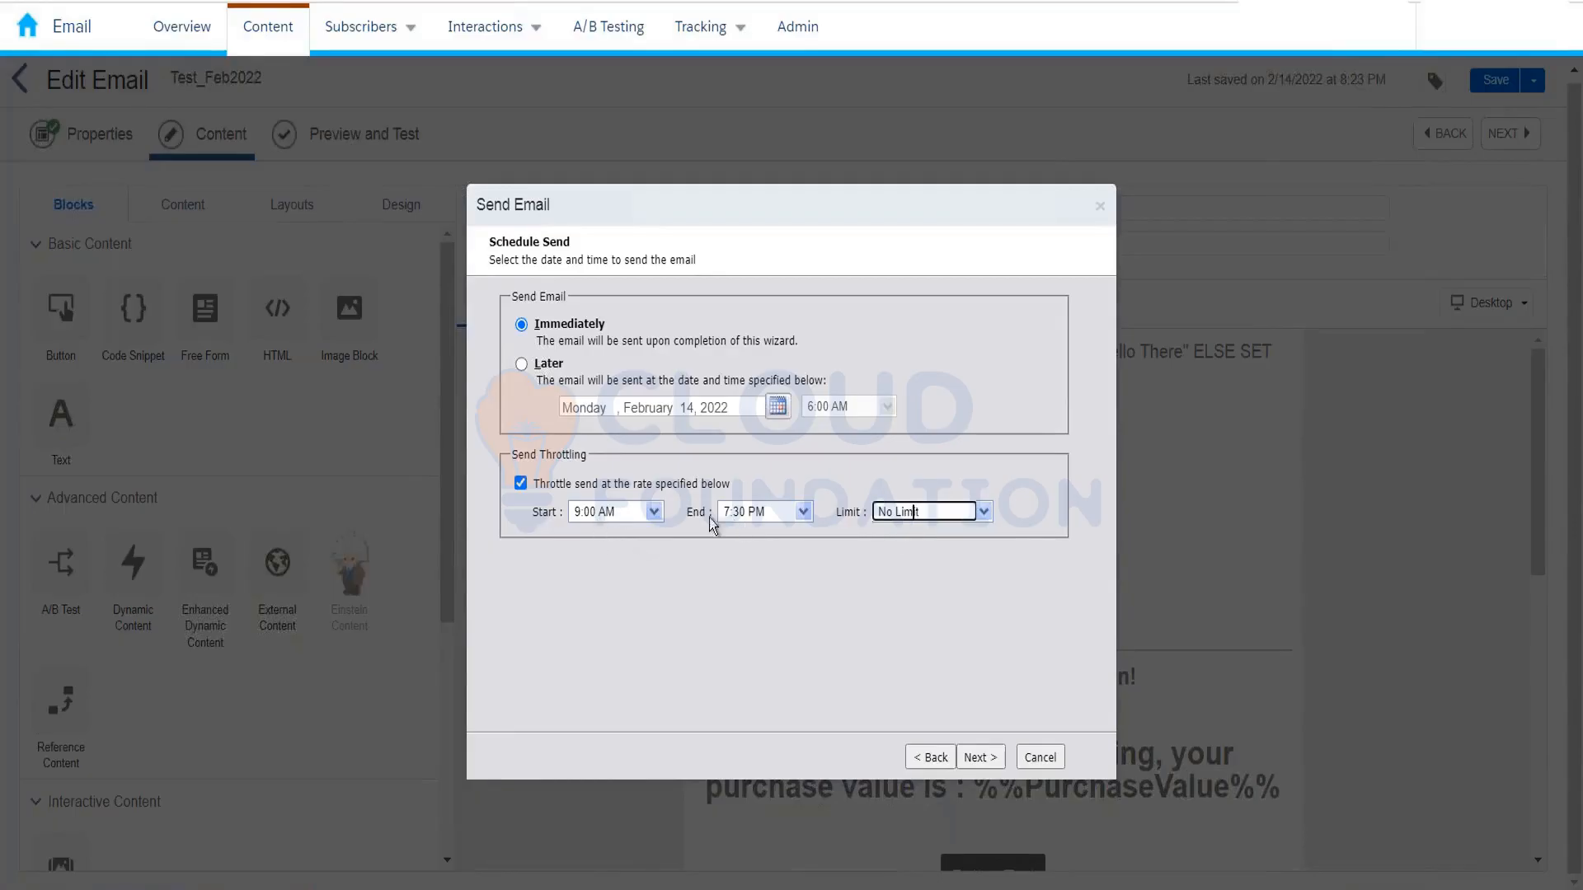
click(653, 516)
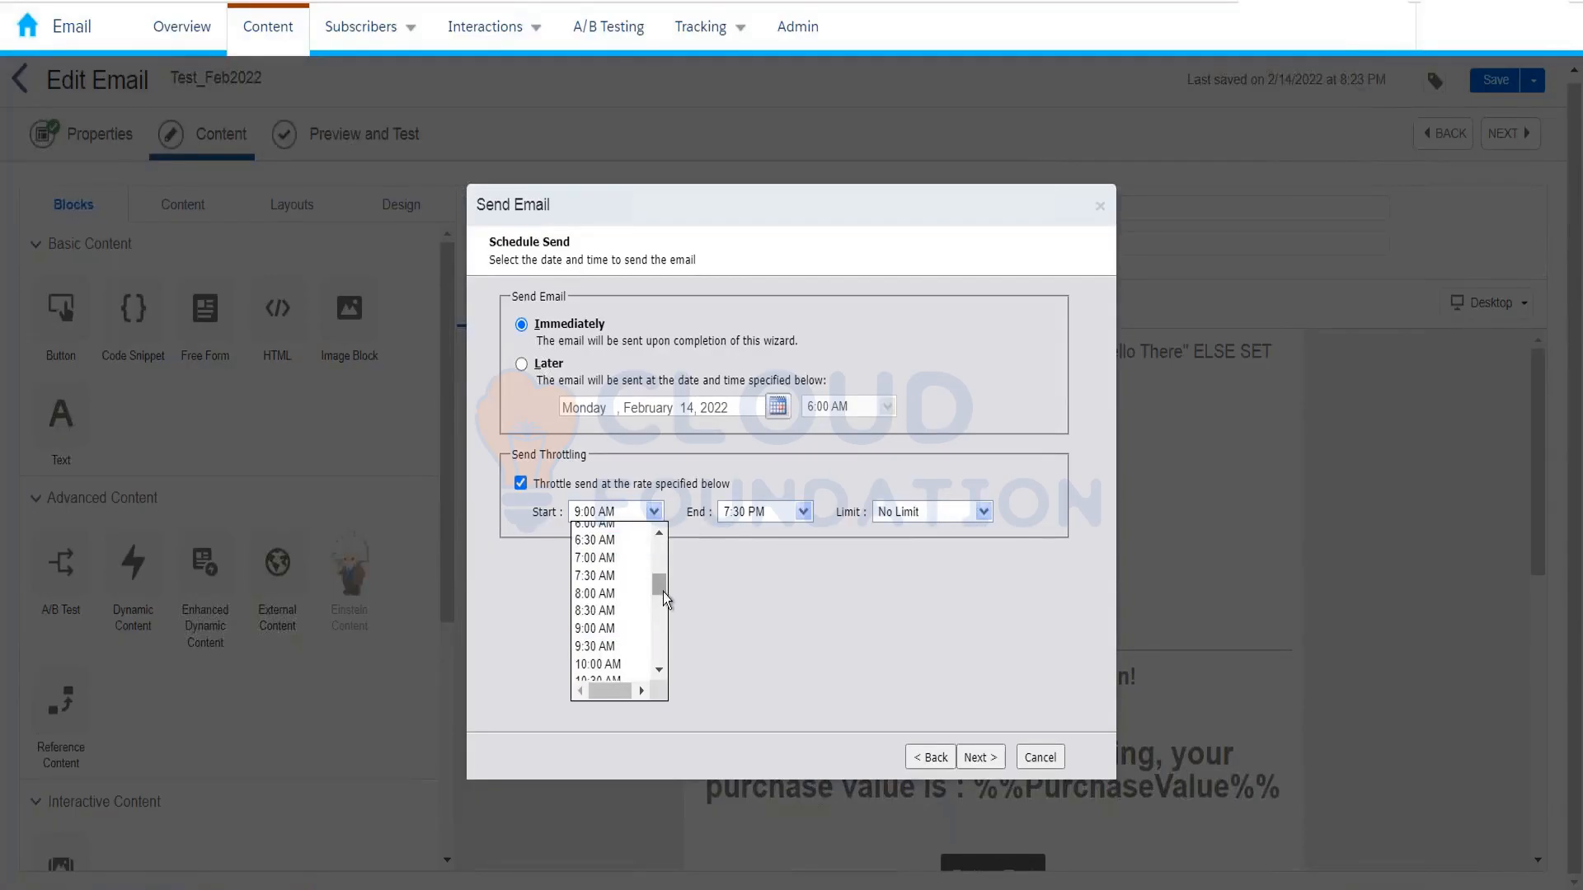
drag(662, 591, 660, 519)
click(638, 534)
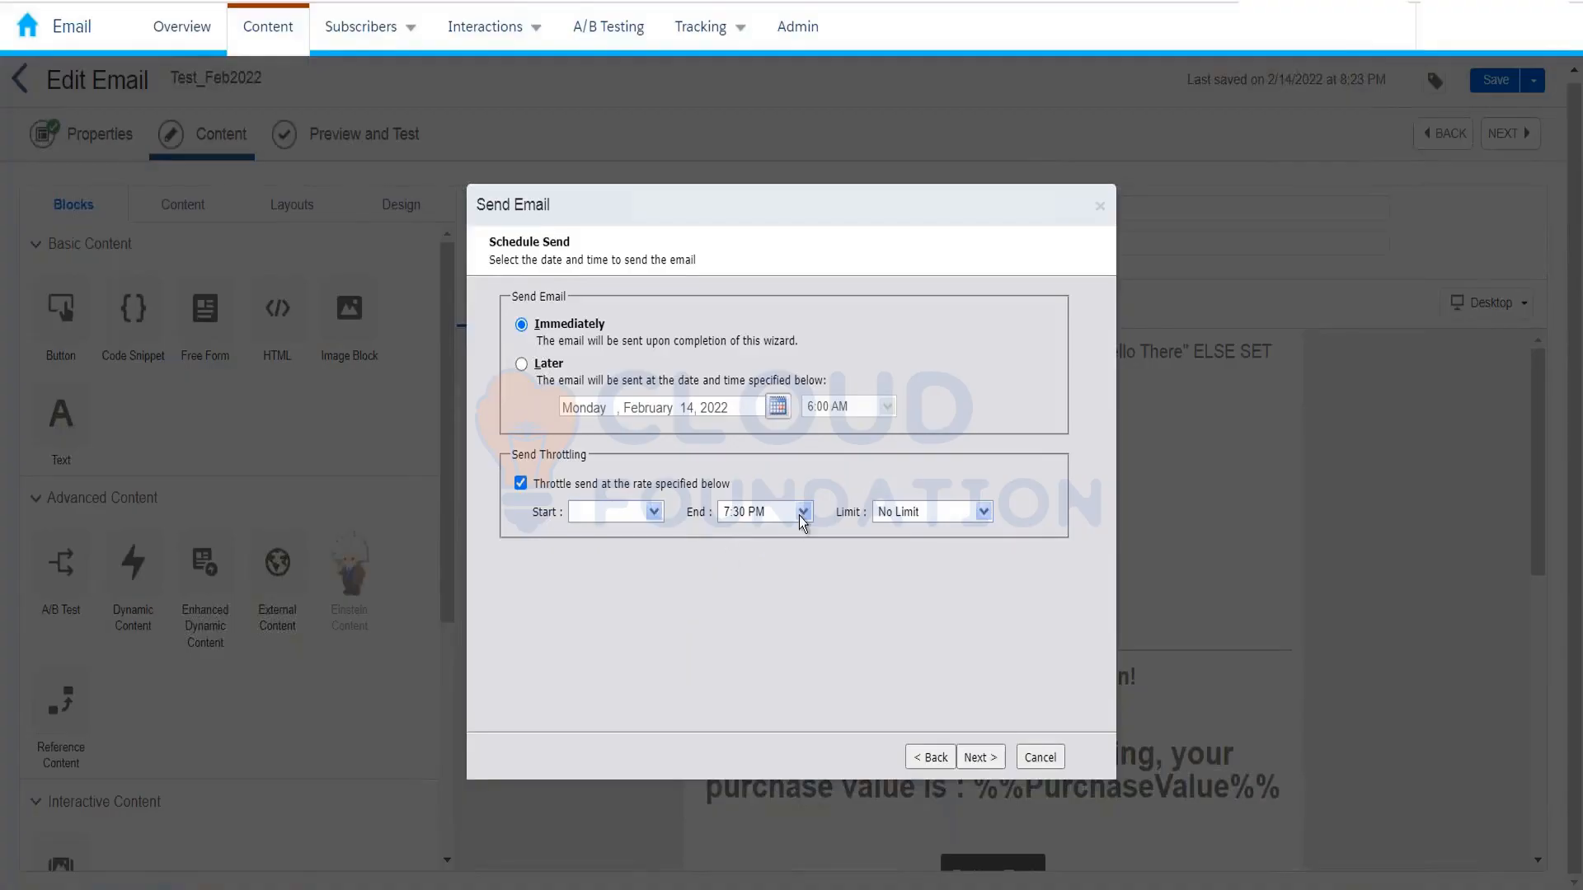
click(803, 511)
drag(808, 650, 804, 536)
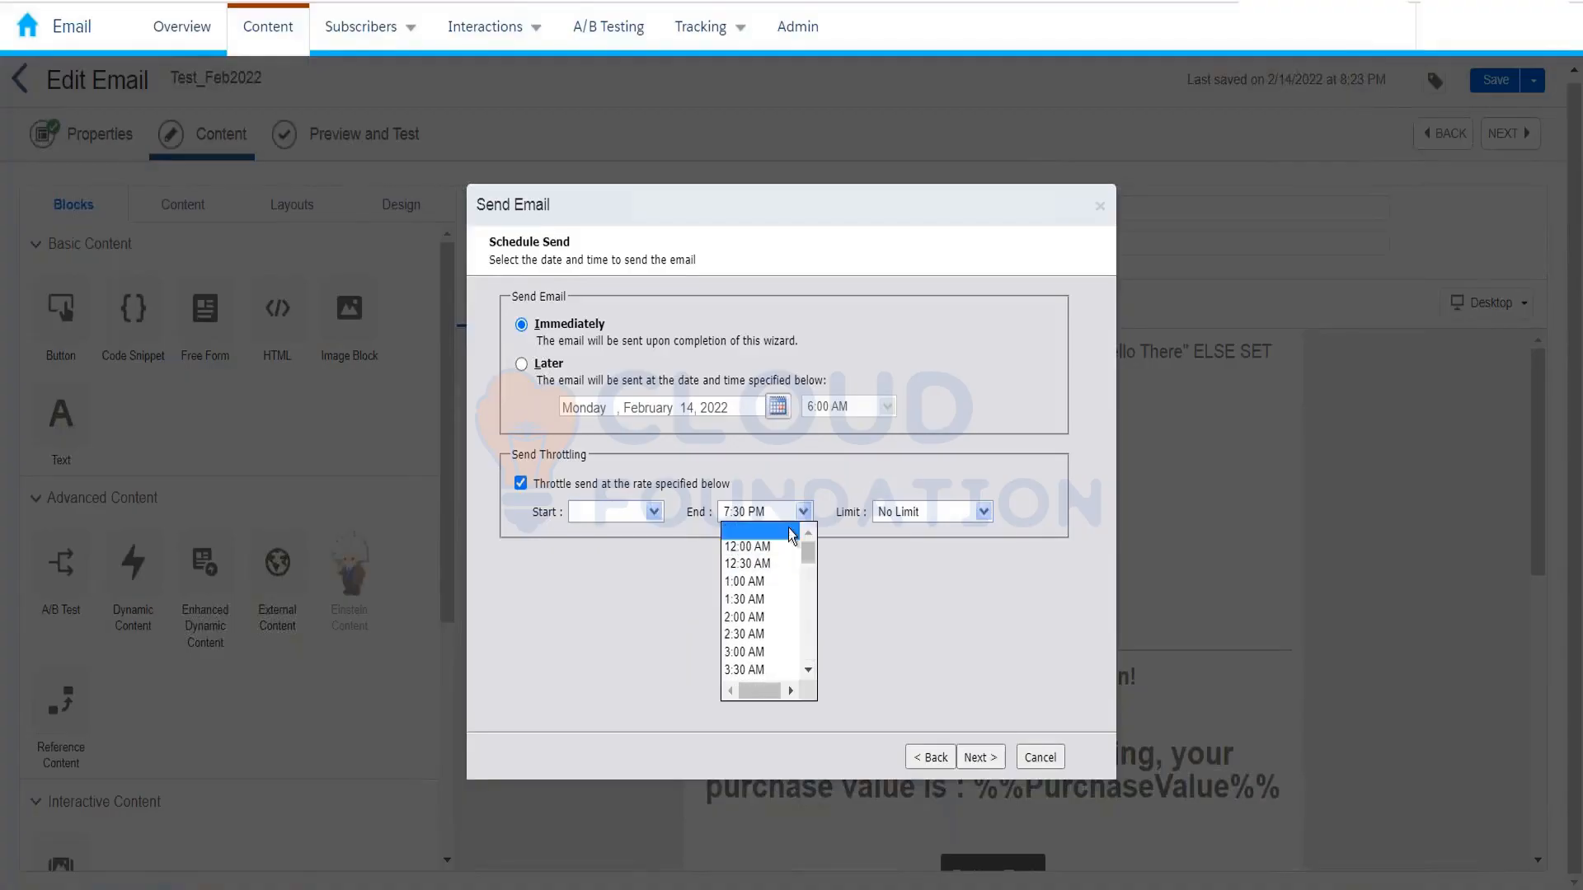
click(737, 532)
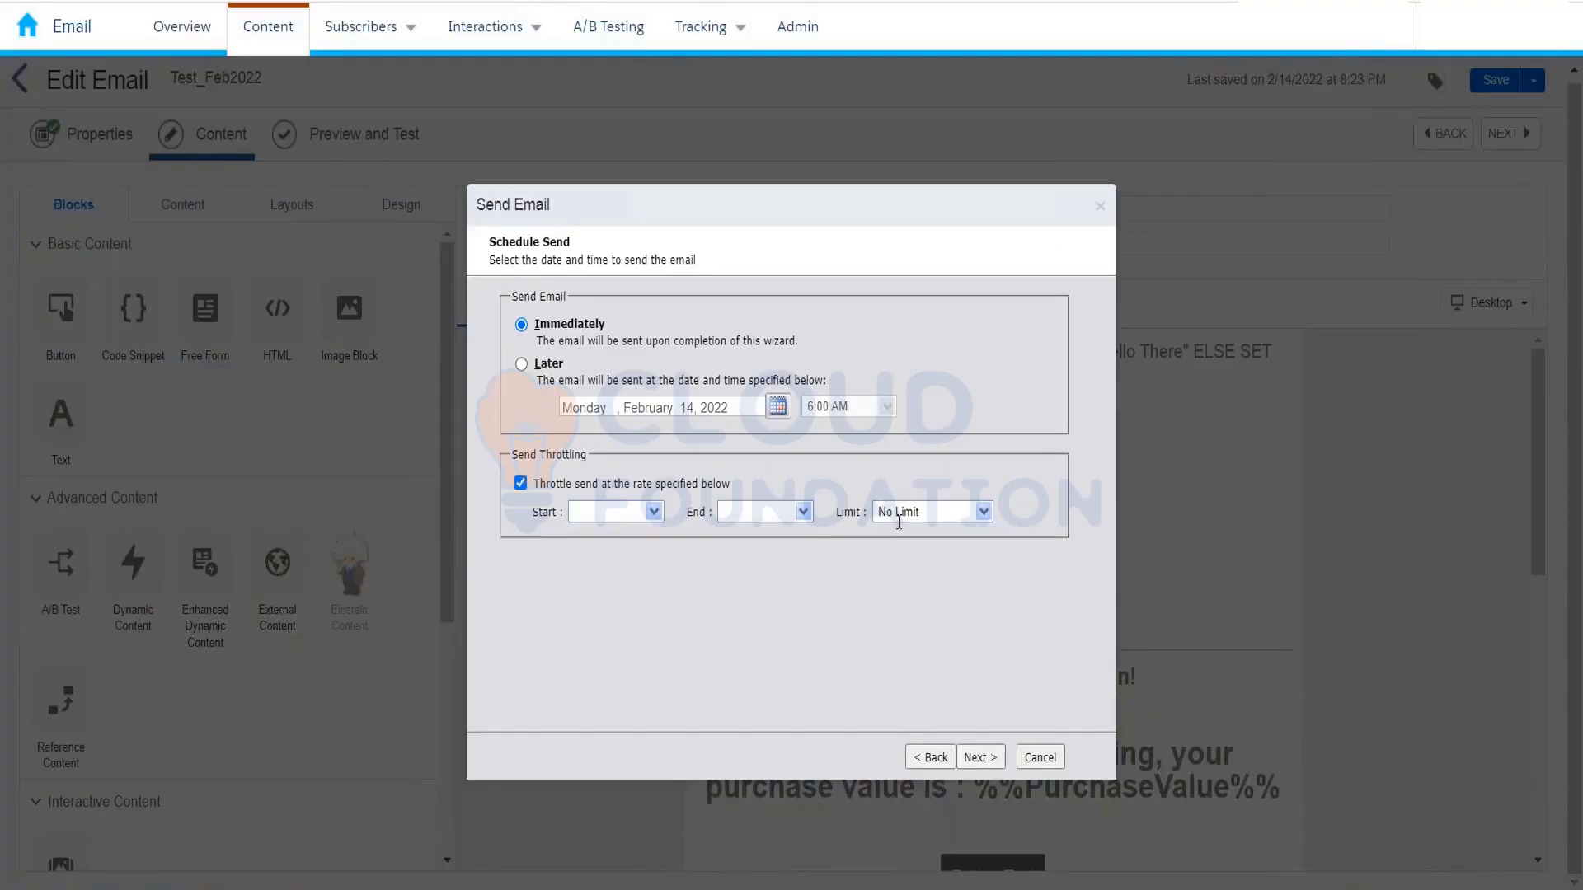
click(923, 512)
click(983, 521)
click(983, 513)
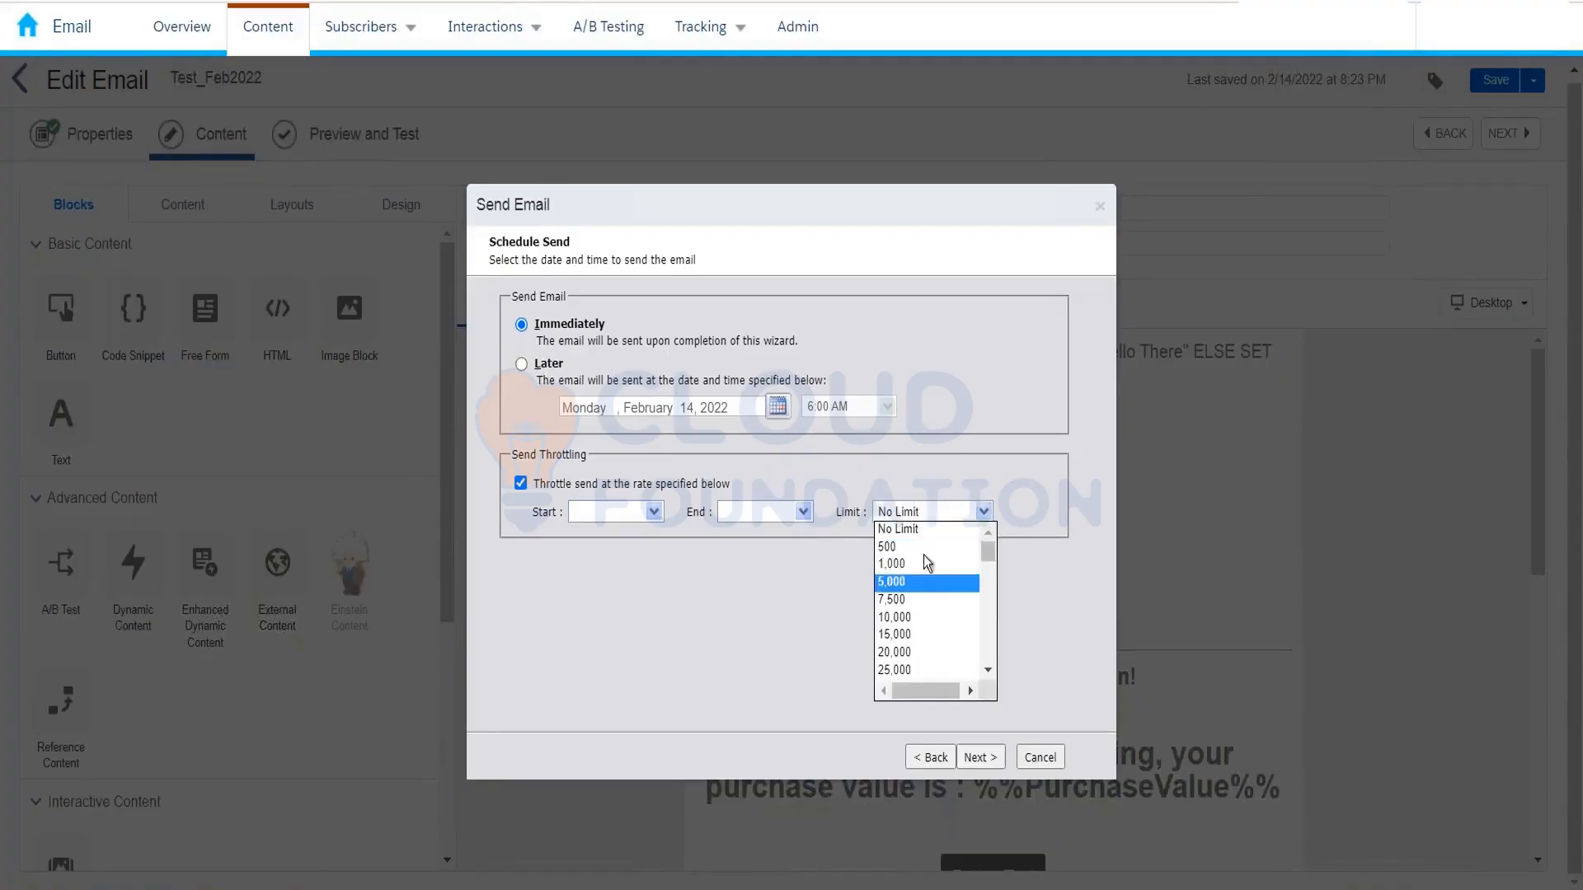
drag(983, 597, 985, 672)
click(931, 671)
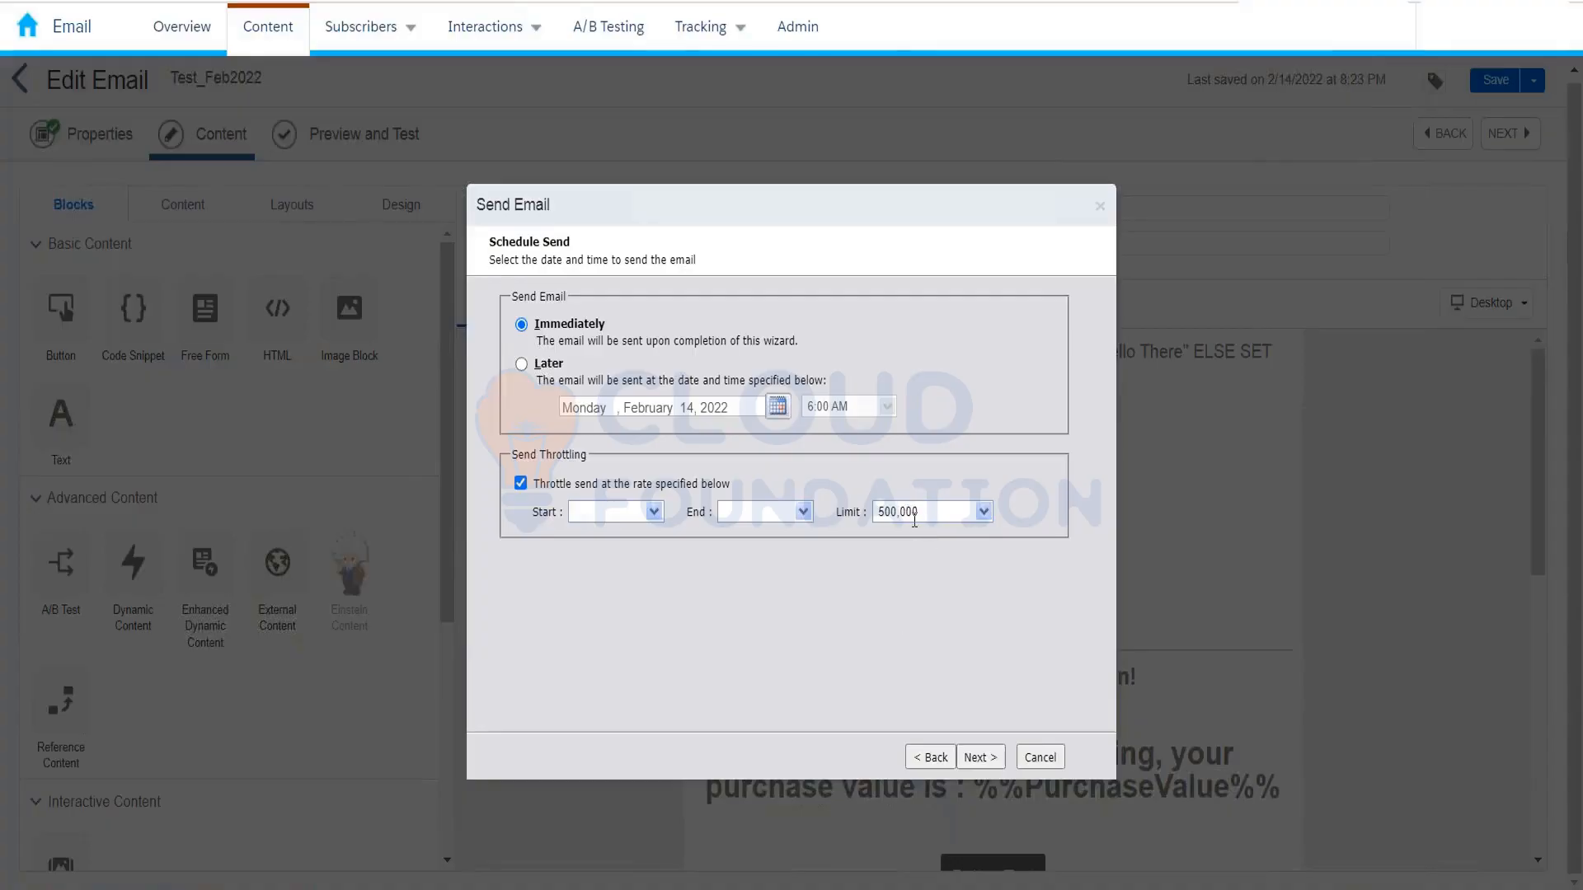
click(520, 484)
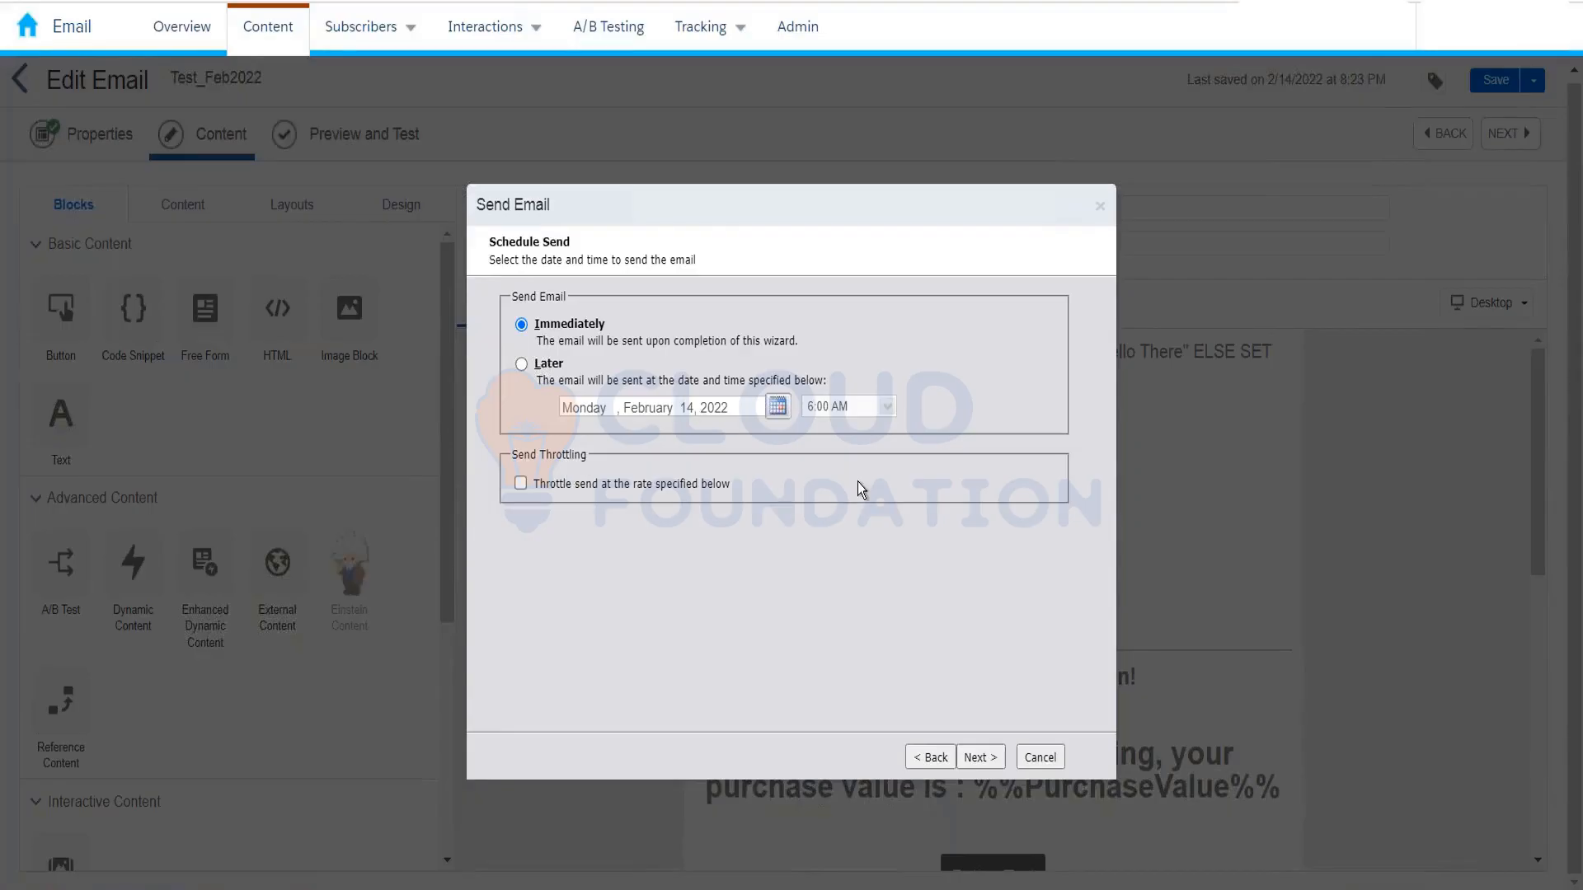
Step: Advance to Confirm Send and check 'This information is correct' for the 6-subscriber immediate send
click(979, 758)
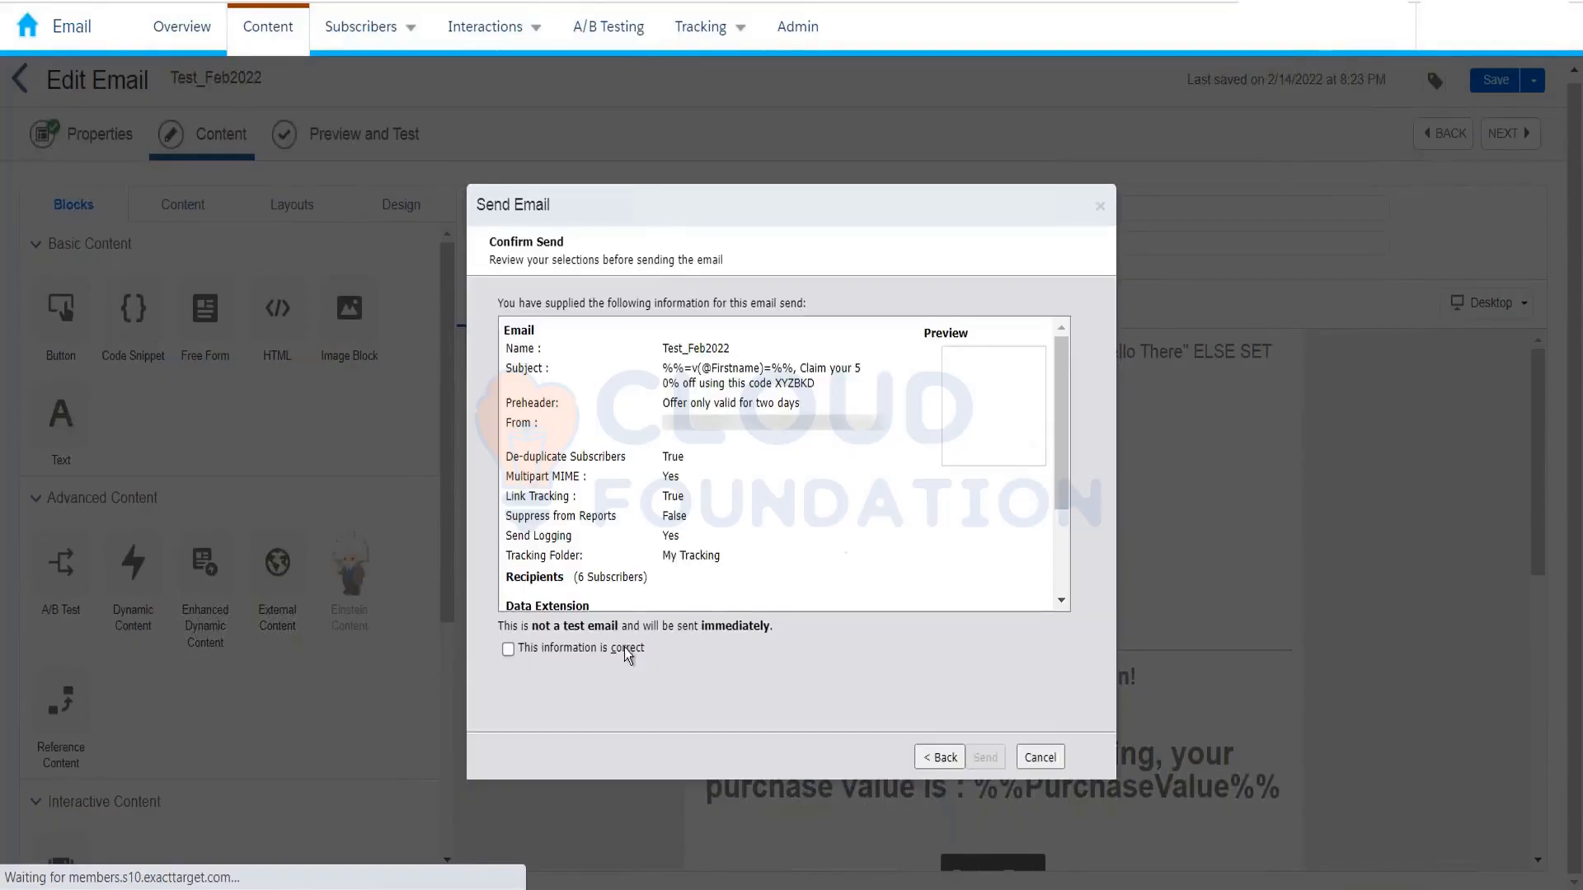
scroll(693, 387, down, 3)
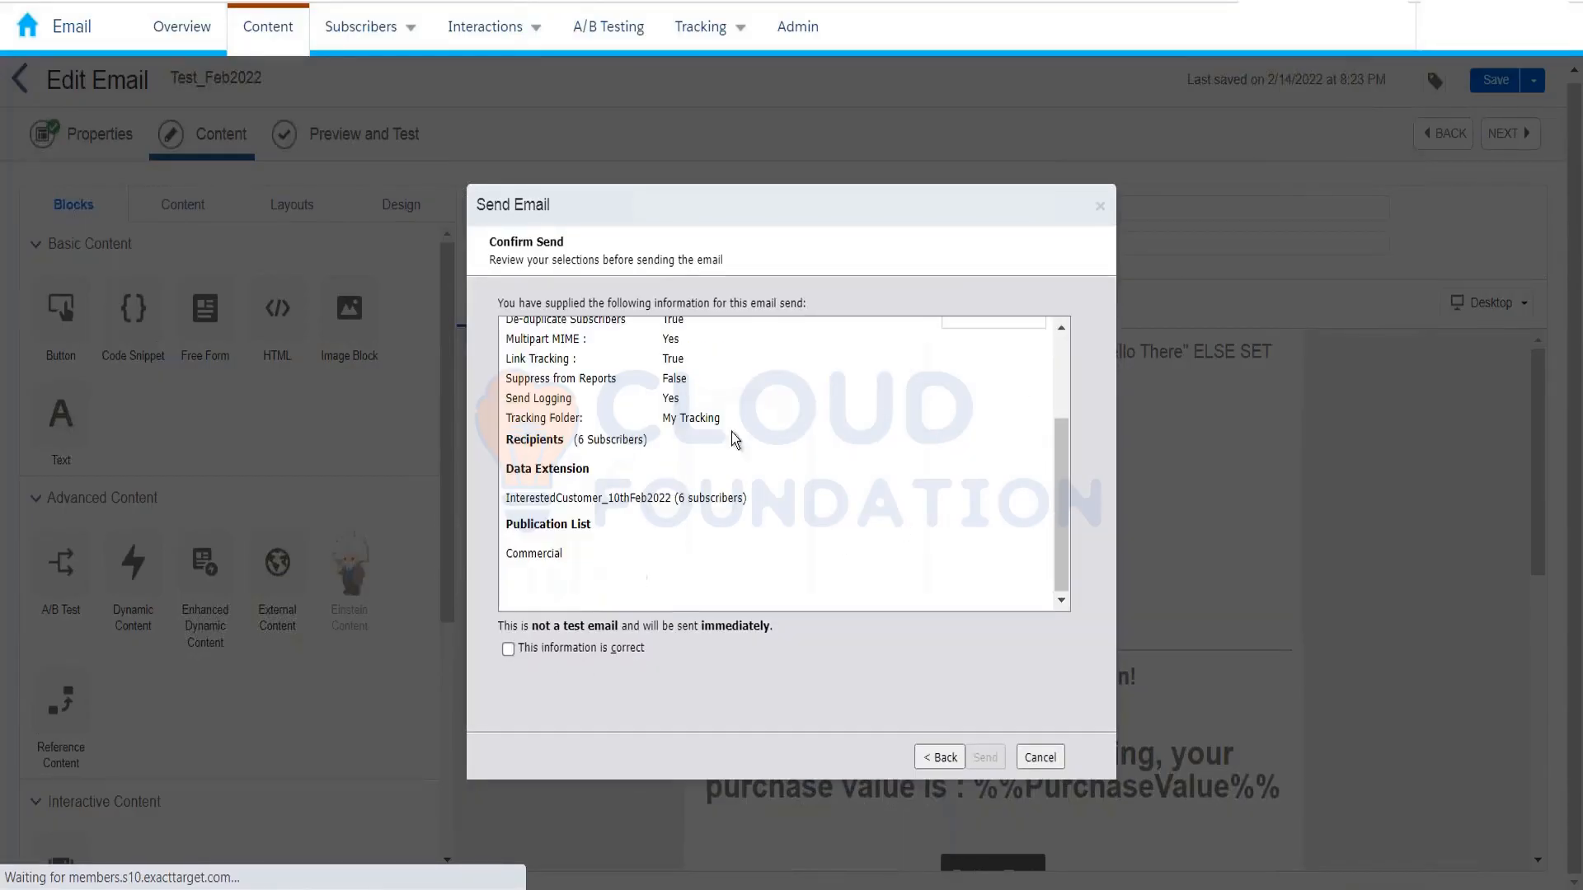
click(508, 650)
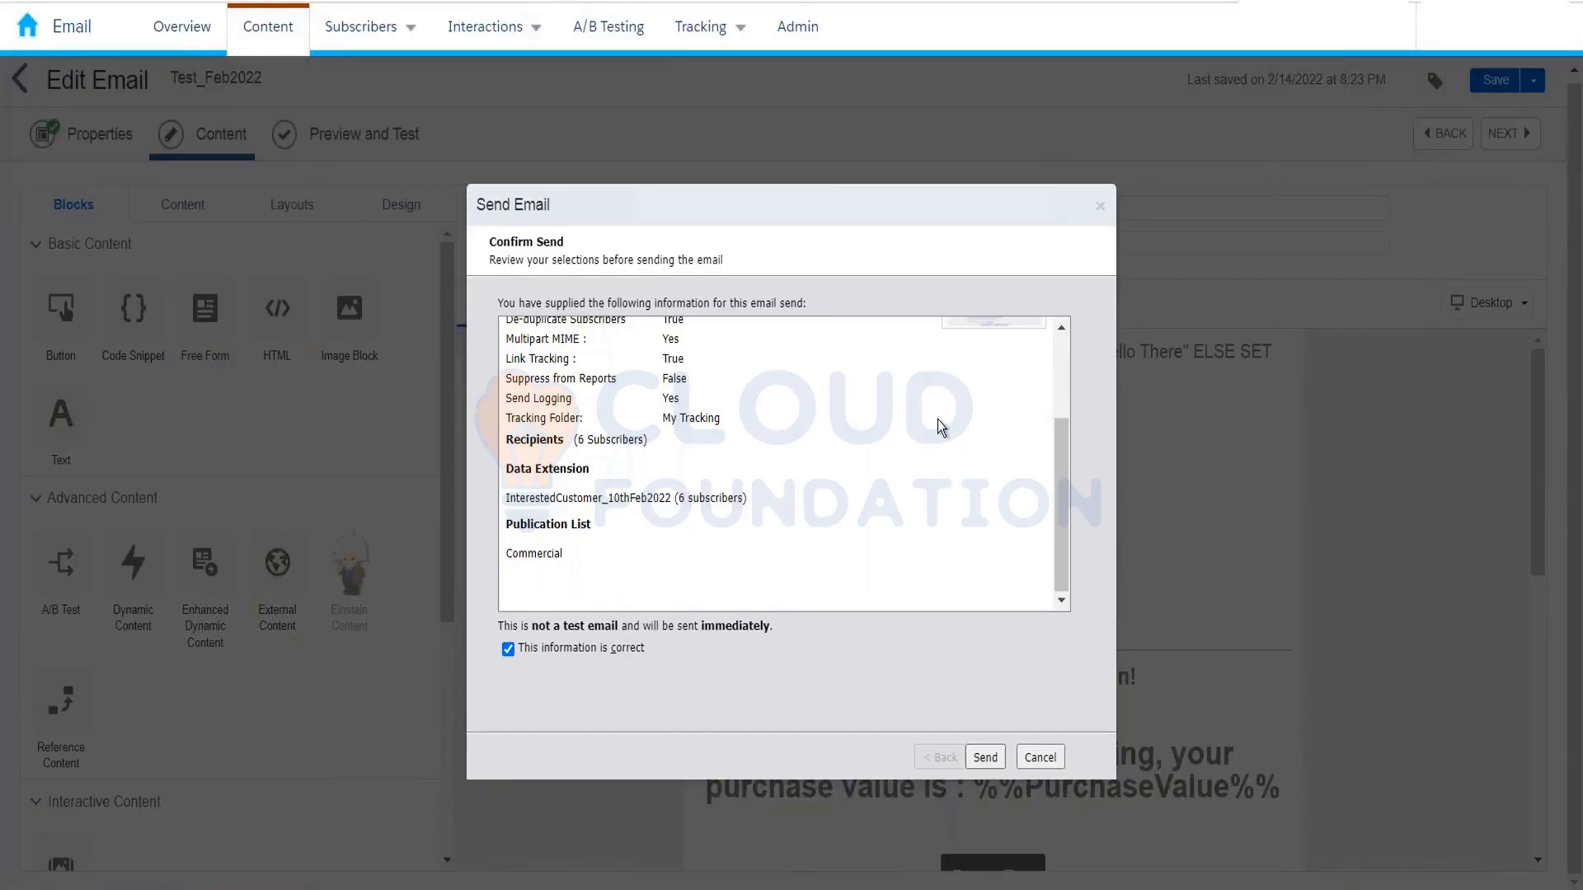
scroll(889, 554, up, 3)
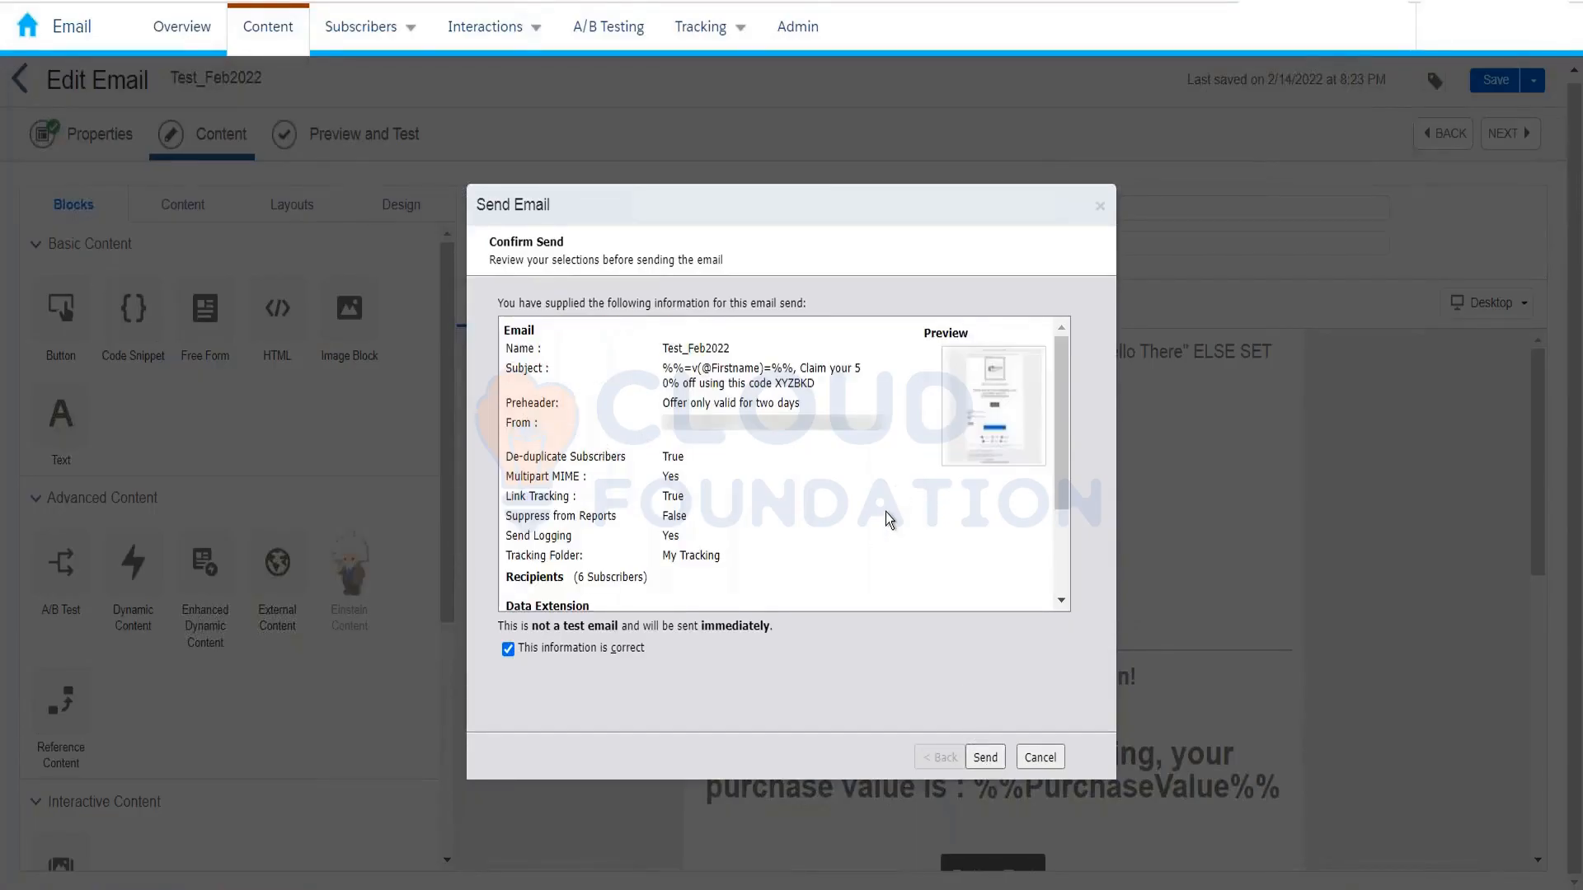